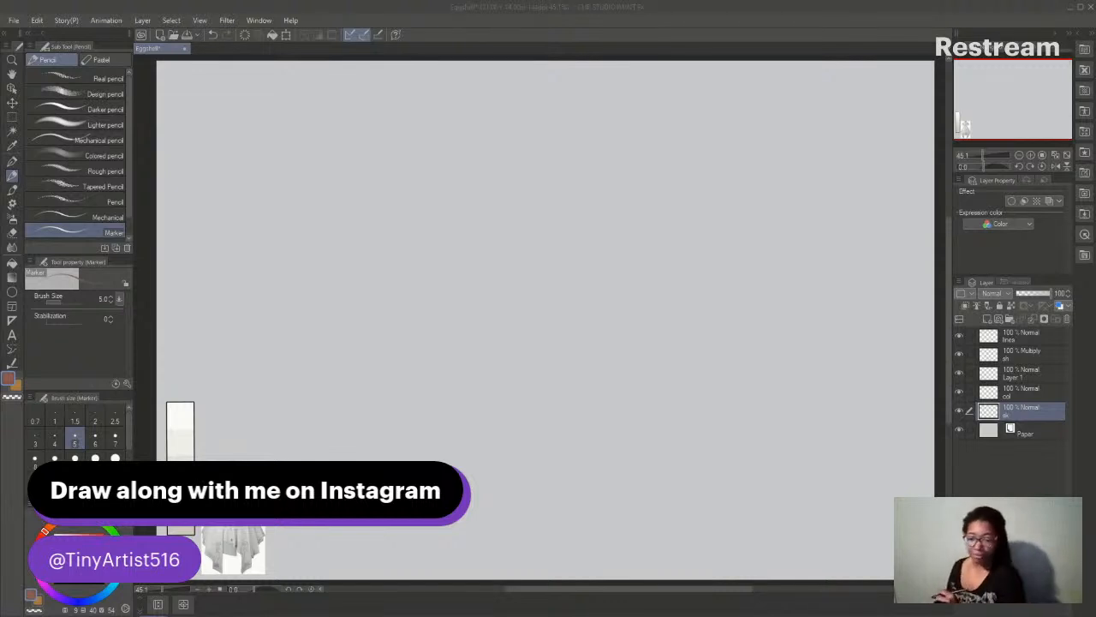
- Choose the Oil paint flat brush from the thick paint brushes and set its size to 200
left_click_drag(620, 588, 618, 613)
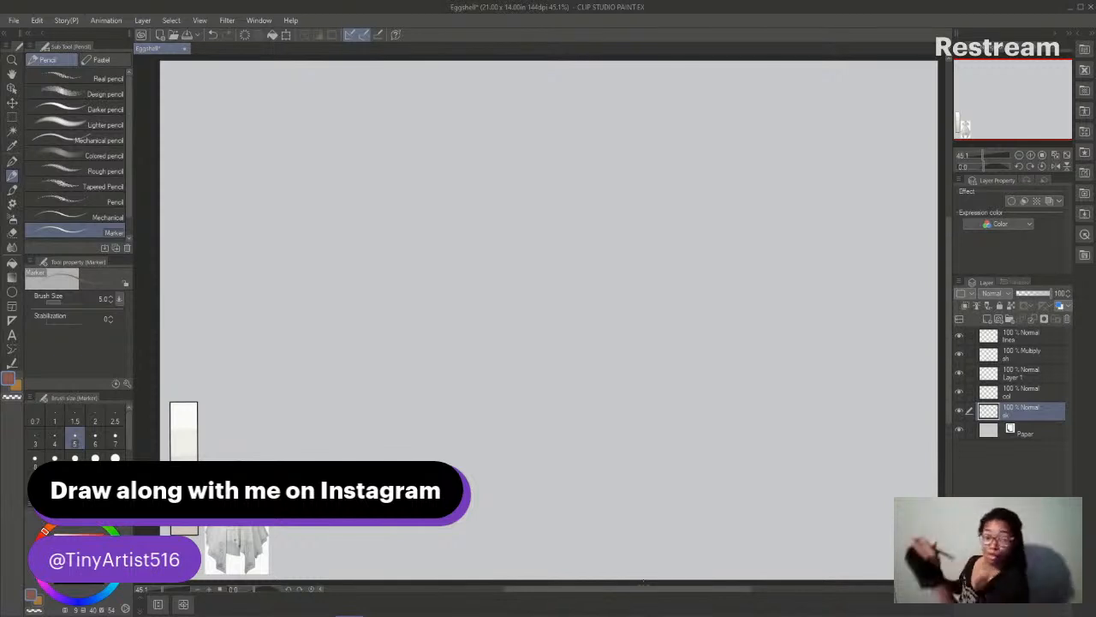
left_click_drag(607, 590, 610, 591)
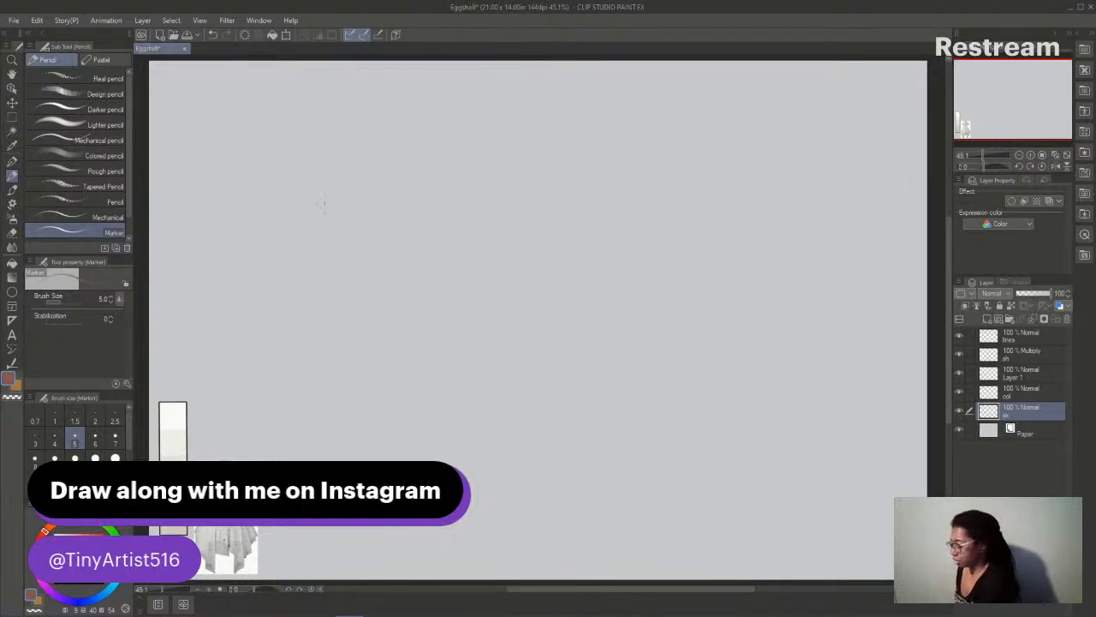
left_click(12, 189)
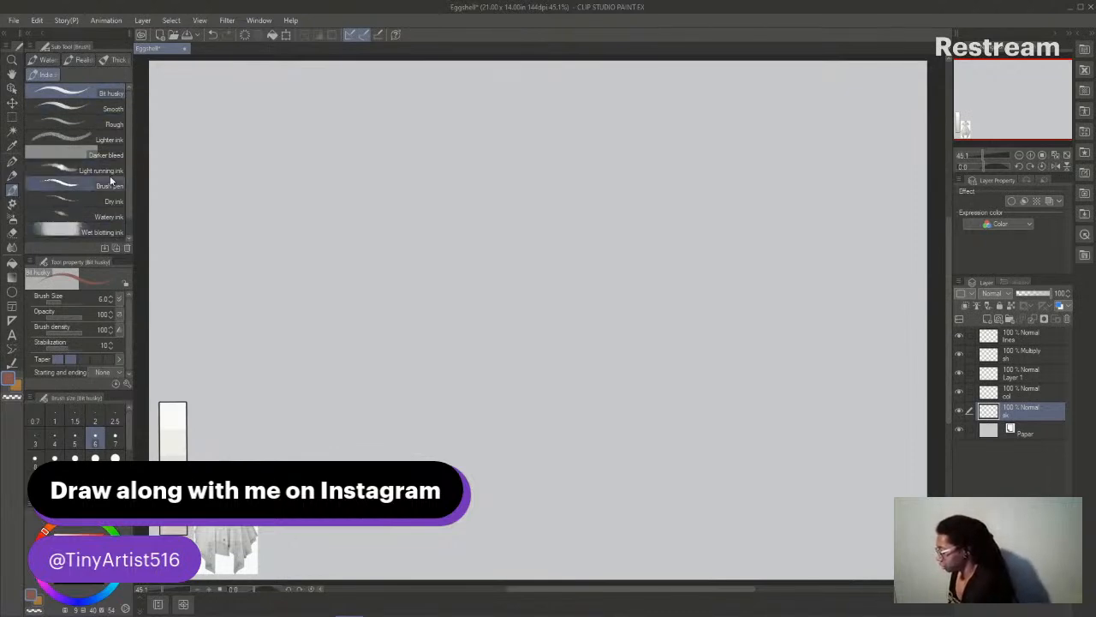
scroll(111, 437, "down", 3)
left_click(114, 59)
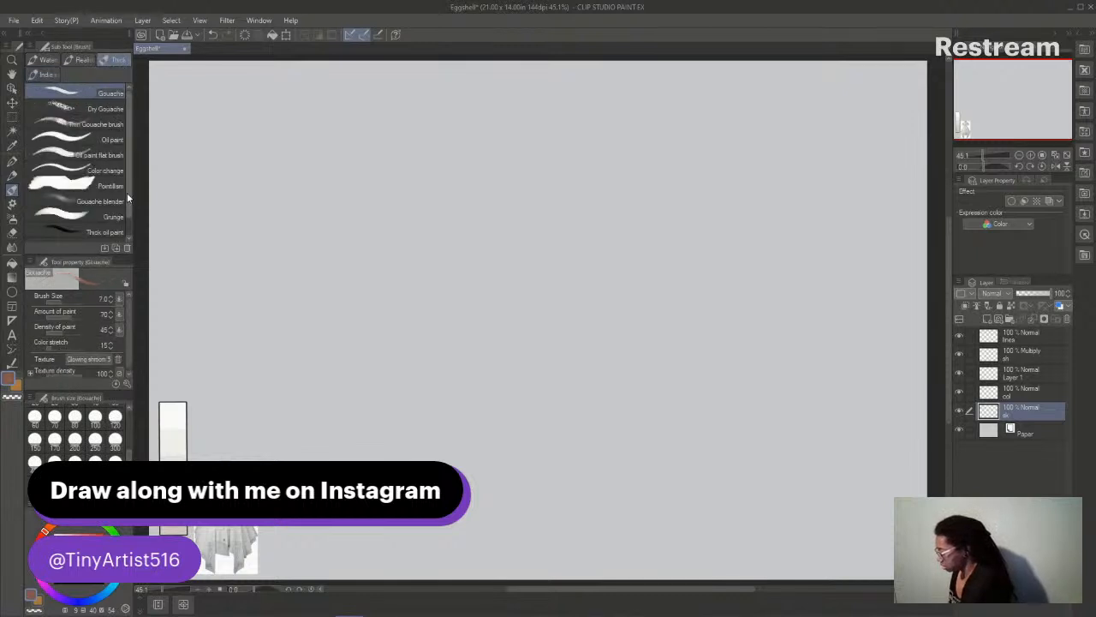
left_click(94, 155)
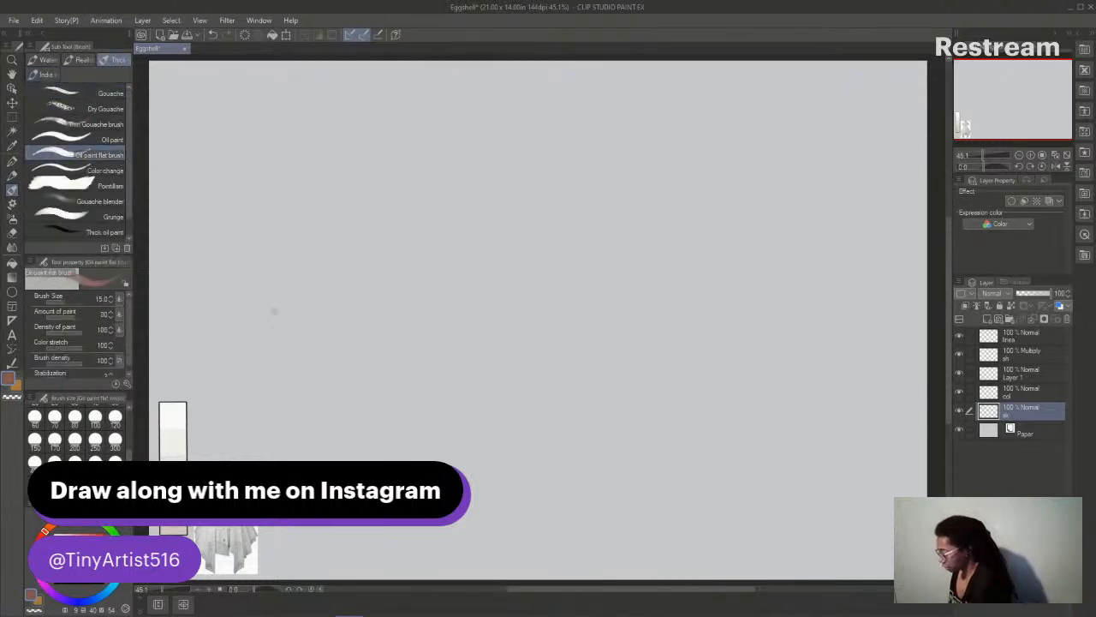
left_click(75, 439)
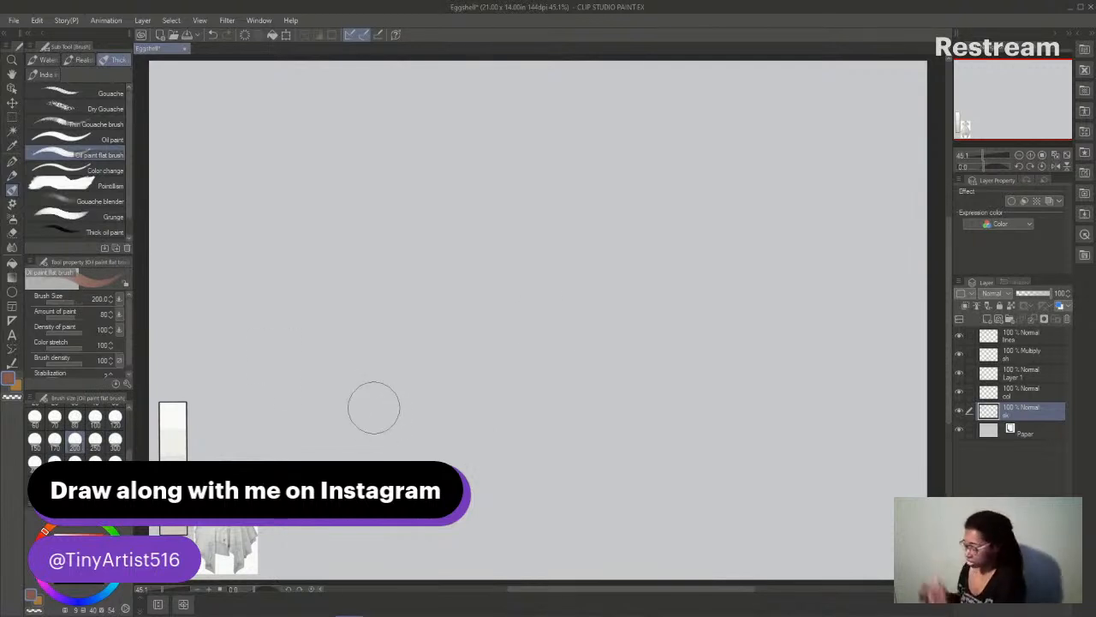
- Paint a solid brown silhouette of a figure with outstretched arms and spread legs on the left half of the canvas
mouse_move(403, 171)
left_mouse_down()
mouse_move(374, 188)
mouse_move(419, 195)
mouse_move(470, 230)
mouse_move(430, 201)
mouse_move(376, 204)
mouse_move(353, 250)
mouse_move(362, 263)
mouse_move(288, 224)
mouse_move(369, 267)
mouse_move(461, 271)
mouse_move(393, 270)
mouse_move(444, 294)
mouse_move(437, 345)
mouse_move(335, 259)
mouse_move(309, 299)
mouse_move(441, 380)
mouse_move(372, 291)
mouse_move(502, 293)
mouse_move(434, 283)
mouse_move(387, 236)
mouse_move(410, 250)
mouse_move(434, 237)
mouse_move(430, 248)
mouse_move(395, 242)
mouse_move(387, 227)
mouse_move(382, 251)
mouse_move(374, 233)
mouse_move(419, 176)
mouse_move(378, 231)
left_mouse_up()
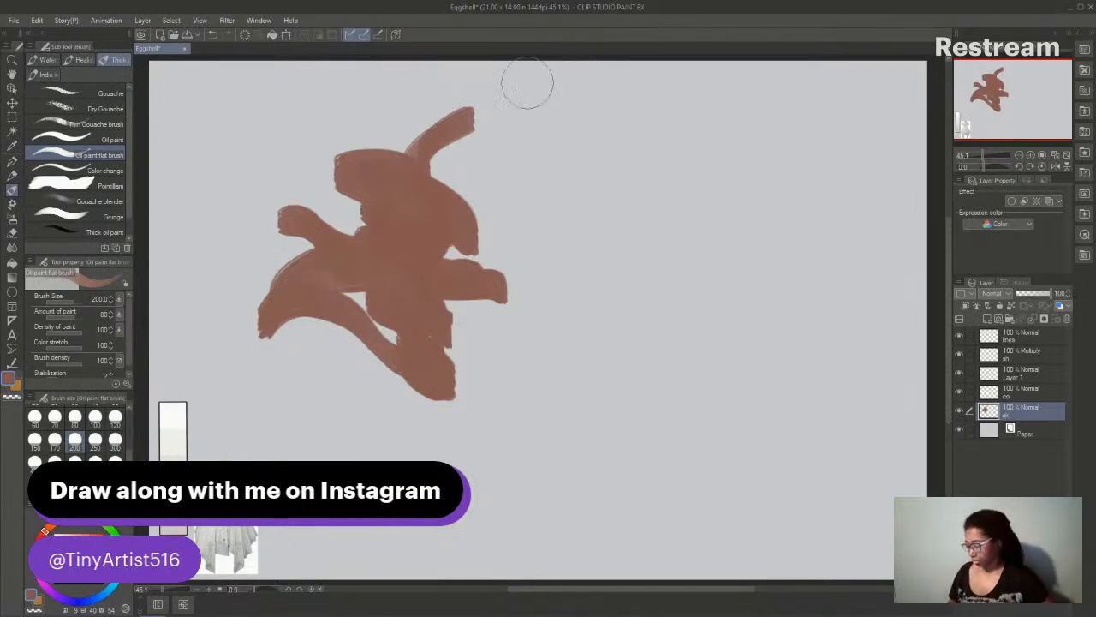
mouse_move(364, 279)
left_mouse_down()
mouse_move(381, 353)
mouse_move(368, 287)
mouse_move(324, 324)
mouse_move(312, 390)
left_mouse_up()
mouse_move(375, 342)
left_mouse_down()
mouse_move(378, 415)
mouse_move(381, 401)
mouse_move(402, 403)
mouse_move(387, 398)
mouse_move(384, 431)
left_mouse_up()
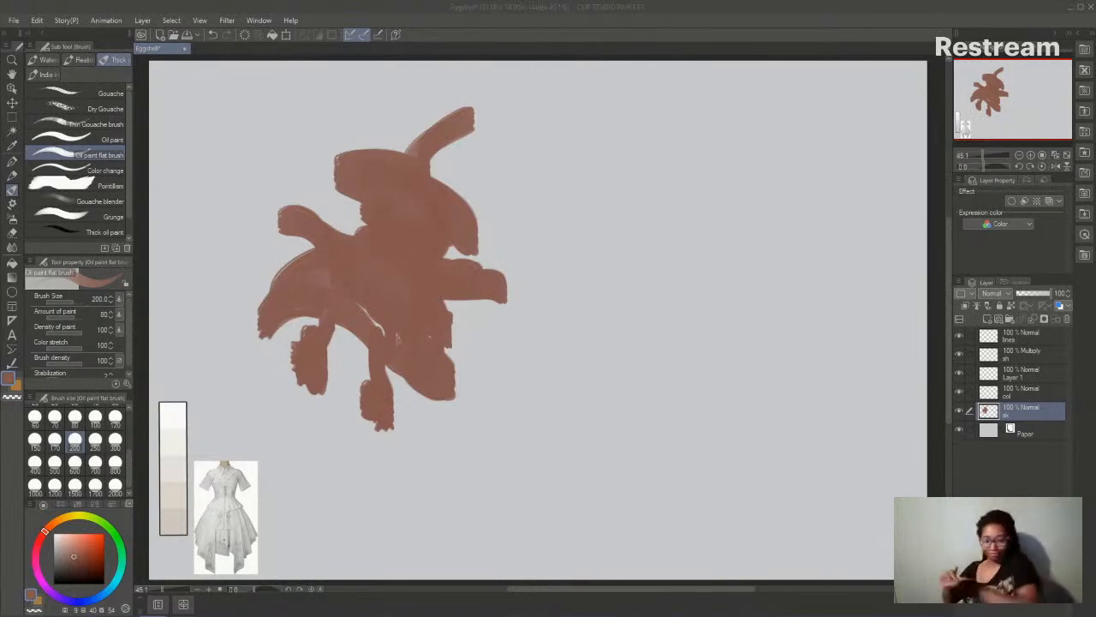
mouse_move(331, 327)
left_mouse_down()
mouse_move(326, 370)
mouse_move(304, 359)
mouse_move(314, 391)
left_mouse_up()
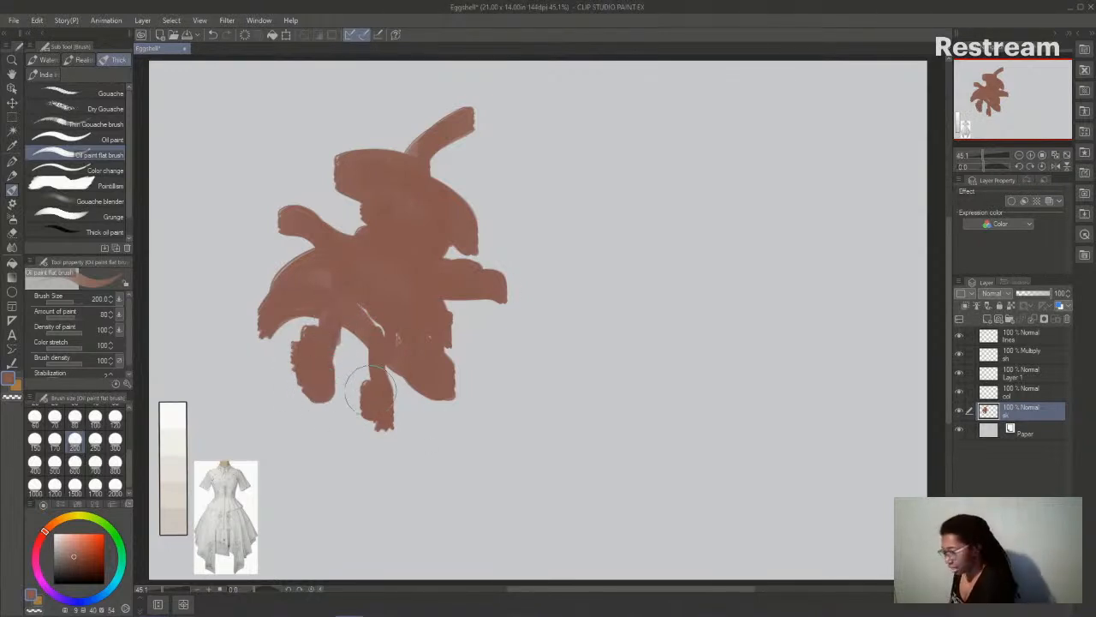
left_click_drag(387, 370, 378, 334)
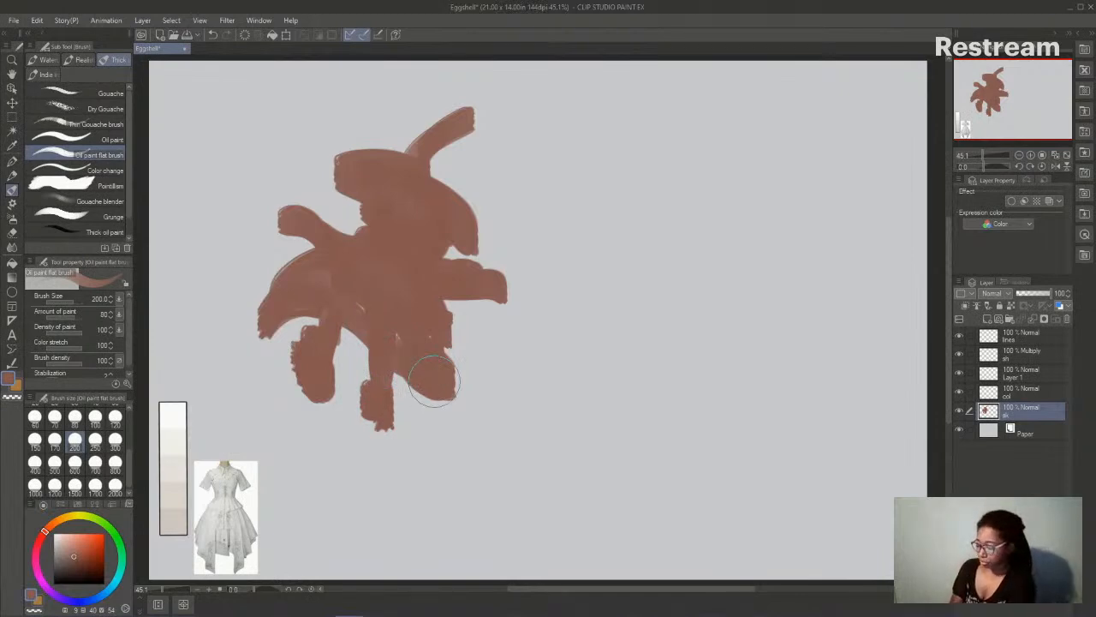
mouse_move(434, 380)
left_mouse_down()
mouse_move(430, 347)
mouse_move(449, 385)
mouse_move(462, 372)
mouse_move(442, 348)
mouse_move(478, 377)
left_mouse_up()
left_click_drag(486, 278, 509, 286)
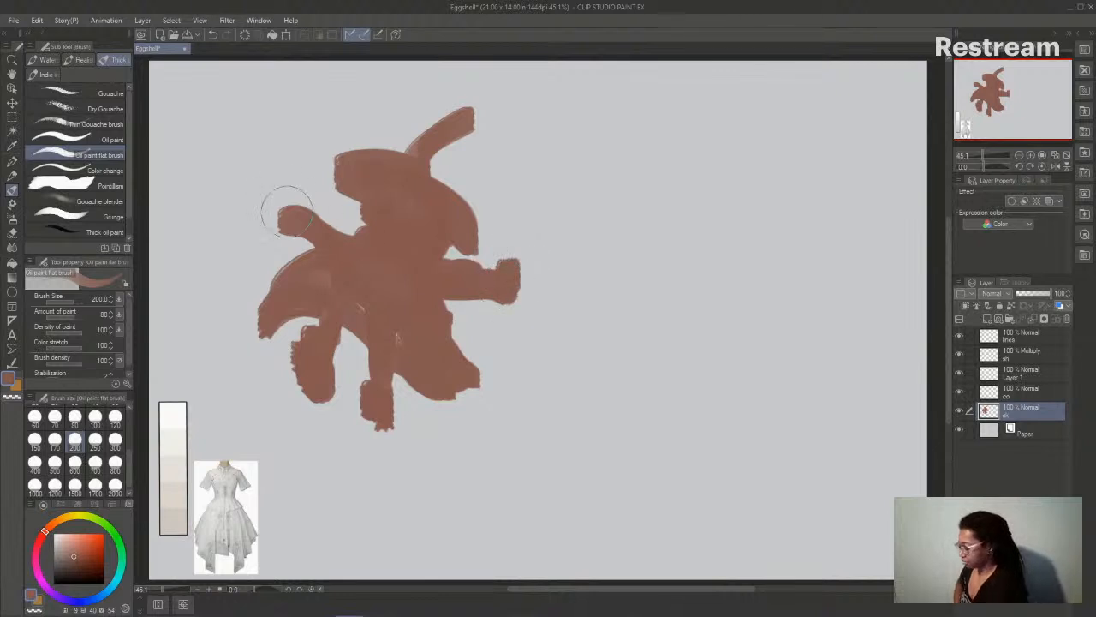
- Paint a second brown silhouette on the canvas's right half, a figure in a wide dress with a horizontal broom shape
mouse_move(637, 593)
left_mouse_down()
mouse_move(657, 592)
mouse_move(590, 594)
left_mouse_up()
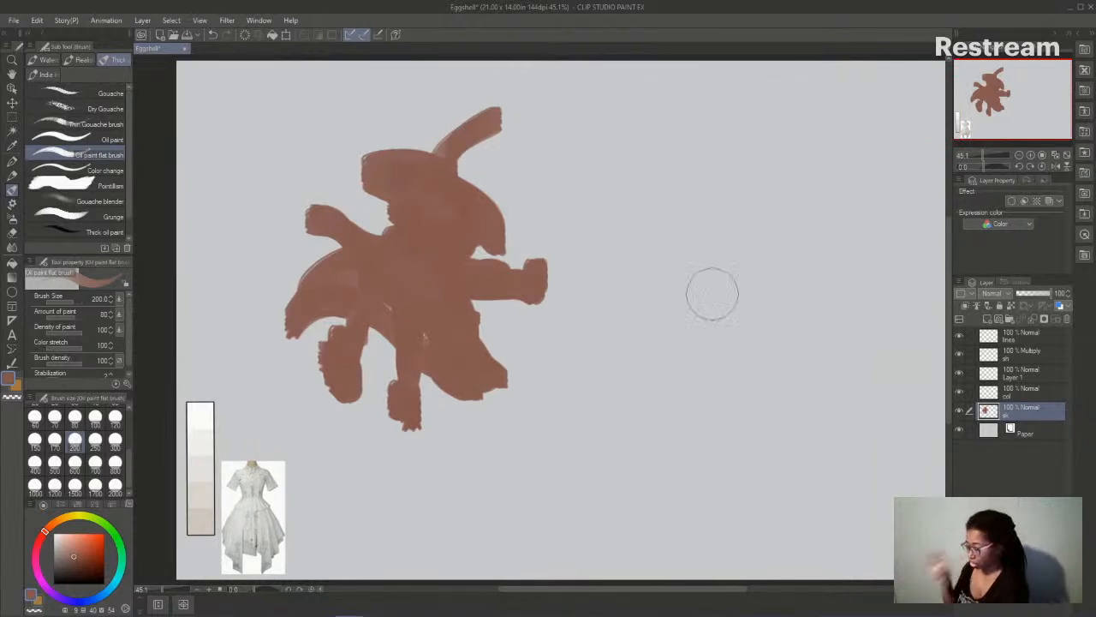
mouse_move(678, 283)
left_mouse_down()
mouse_move(700, 254)
mouse_move(699, 269)
mouse_move(666, 290)
mouse_move(698, 383)
mouse_move(715, 335)
mouse_move(686, 342)
mouse_move(694, 318)
mouse_move(702, 380)
mouse_move(715, 357)
mouse_move(696, 272)
mouse_move(664, 271)
mouse_move(666, 240)
mouse_move(700, 267)
mouse_move(651, 373)
mouse_move(675, 323)
mouse_move(673, 381)
mouse_move(679, 336)
mouse_move(660, 411)
mouse_move(654, 397)
mouse_move(647, 403)
mouse_move(643, 454)
mouse_move(665, 464)
mouse_move(744, 467)
left_mouse_up()
mouse_move(638, 301)
left_mouse_down()
mouse_move(632, 328)
mouse_move(647, 312)
mouse_move(603, 406)
mouse_move(616, 392)
mouse_move(763, 423)
mouse_move(549, 411)
mouse_move(813, 396)
left_mouse_up()
mouse_move(733, 321)
left_mouse_down()
mouse_move(641, 300)
mouse_move(600, 362)
mouse_move(628, 297)
left_mouse_up()
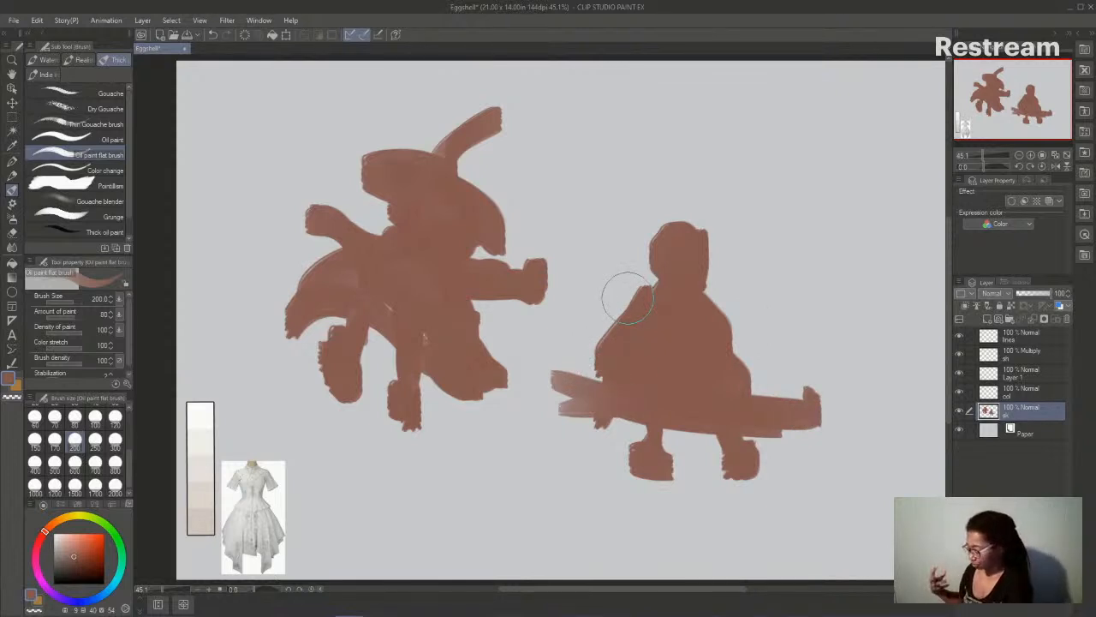
mouse_move(729, 277)
left_mouse_down()
mouse_move(704, 304)
mouse_move(738, 326)
mouse_move(761, 377)
left_mouse_up()
mouse_move(680, 244)
left_mouse_down()
mouse_move(625, 261)
mouse_move(741, 230)
mouse_move(676, 237)
mouse_move(730, 229)
mouse_move(653, 257)
mouse_move(755, 242)
mouse_move(644, 223)
mouse_move(696, 214)
mouse_move(672, 275)
left_mouse_up()
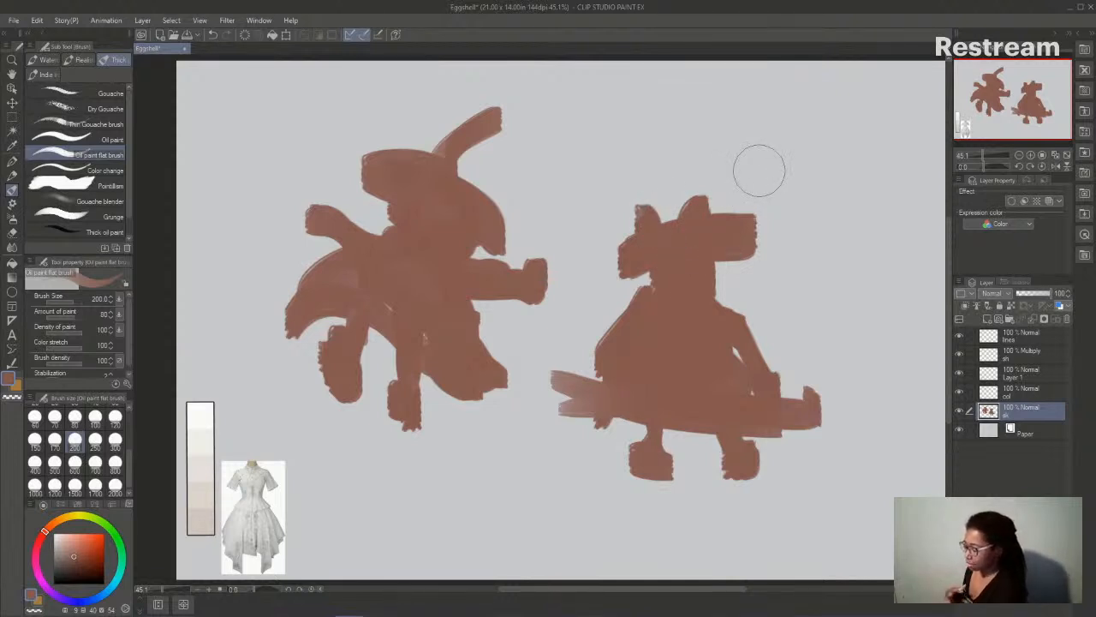
- Fill out the pointed hat on the first silhouette and add a drooping pointed hat to the second
mouse_move(471, 161)
left_mouse_down()
mouse_move(498, 117)
mouse_move(471, 186)
mouse_move(472, 167)
mouse_move(511, 169)
mouse_move(478, 201)
mouse_move(485, 229)
left_mouse_up()
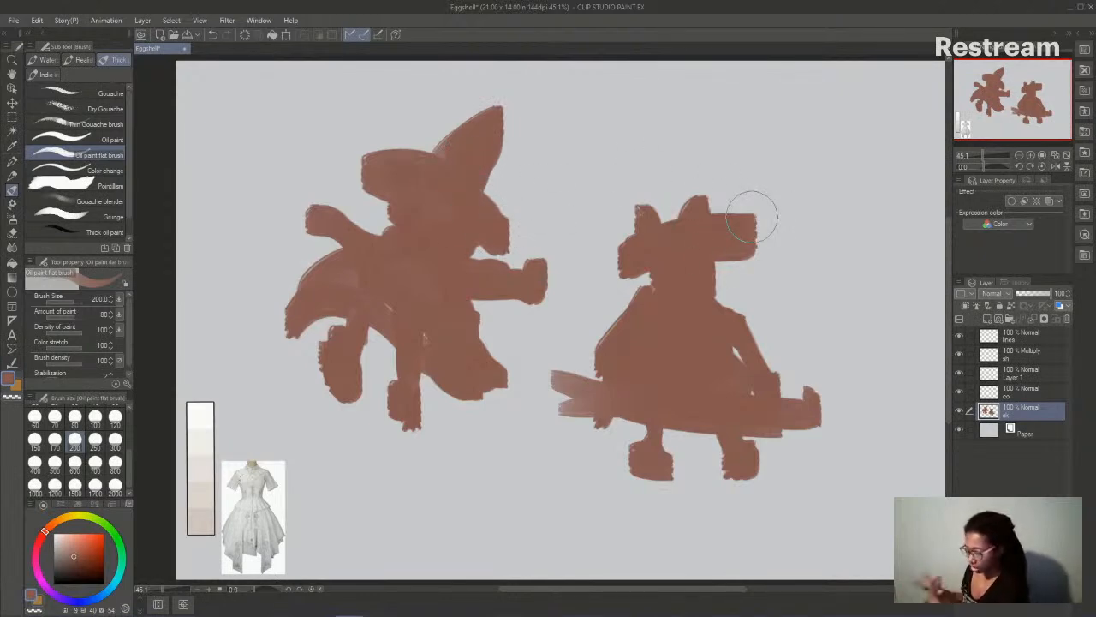
mouse_move(752, 218)
left_mouse_down()
mouse_move(660, 224)
mouse_move(681, 231)
mouse_move(678, 222)
left_mouse_up()
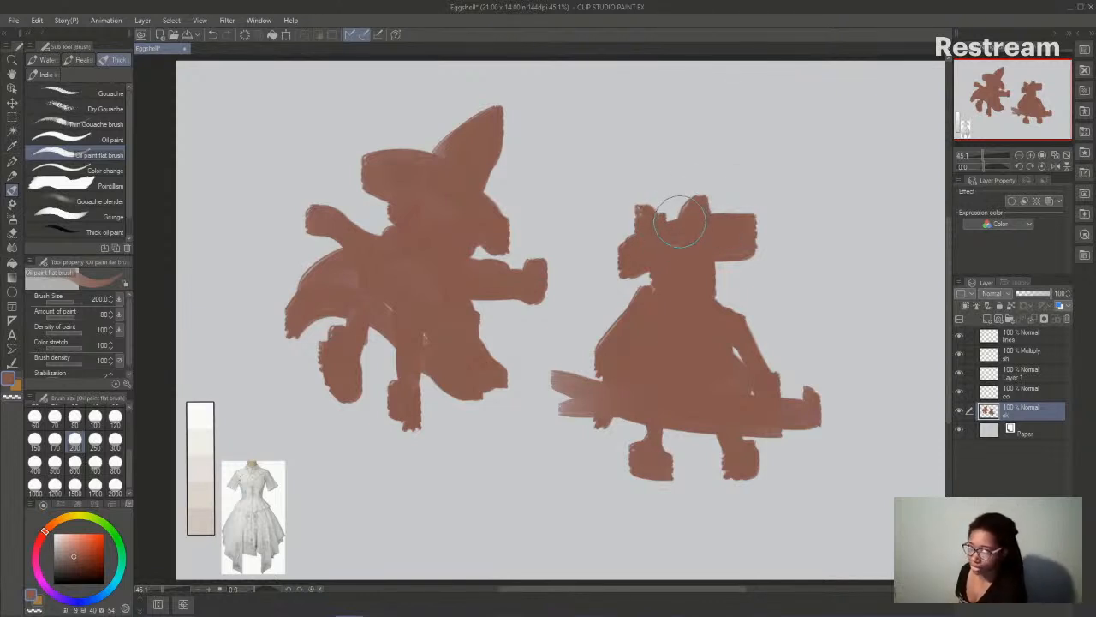
mouse_move(695, 176)
left_mouse_down()
mouse_move(681, 221)
mouse_move(663, 202)
mouse_move(664, 225)
mouse_move(698, 173)
mouse_move(674, 188)
mouse_move(729, 159)
mouse_move(728, 194)
mouse_move(723, 176)
mouse_move(666, 212)
mouse_move(741, 156)
mouse_move(784, 195)
mouse_move(778, 224)
left_mouse_up()
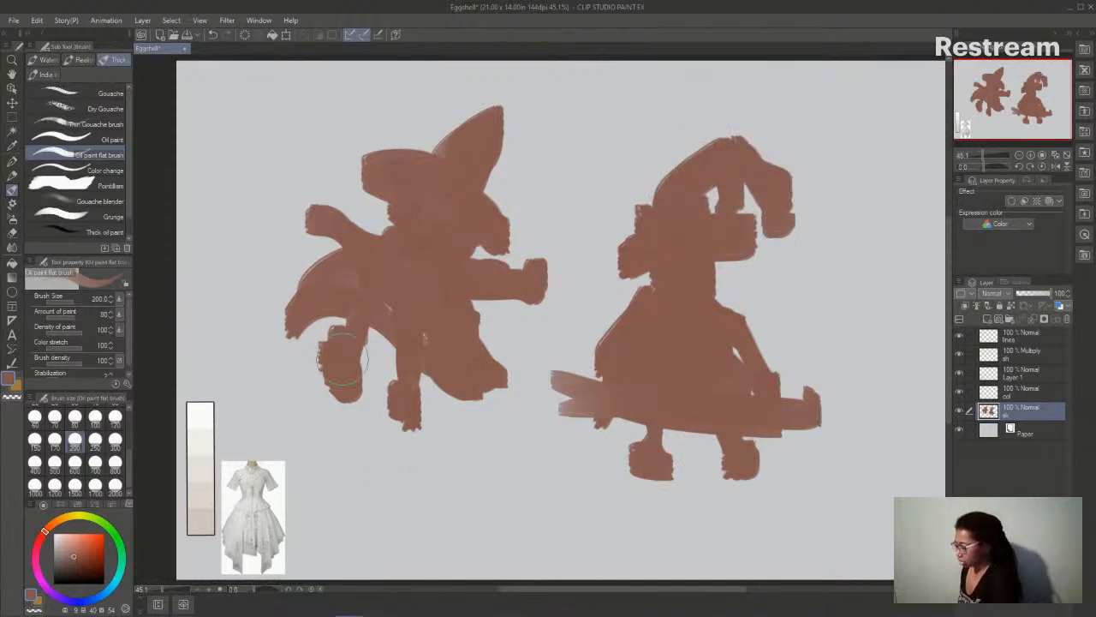
- Scale both silhouettes down together and move them into the upper-left corner of the canvas
left_click(12, 118)
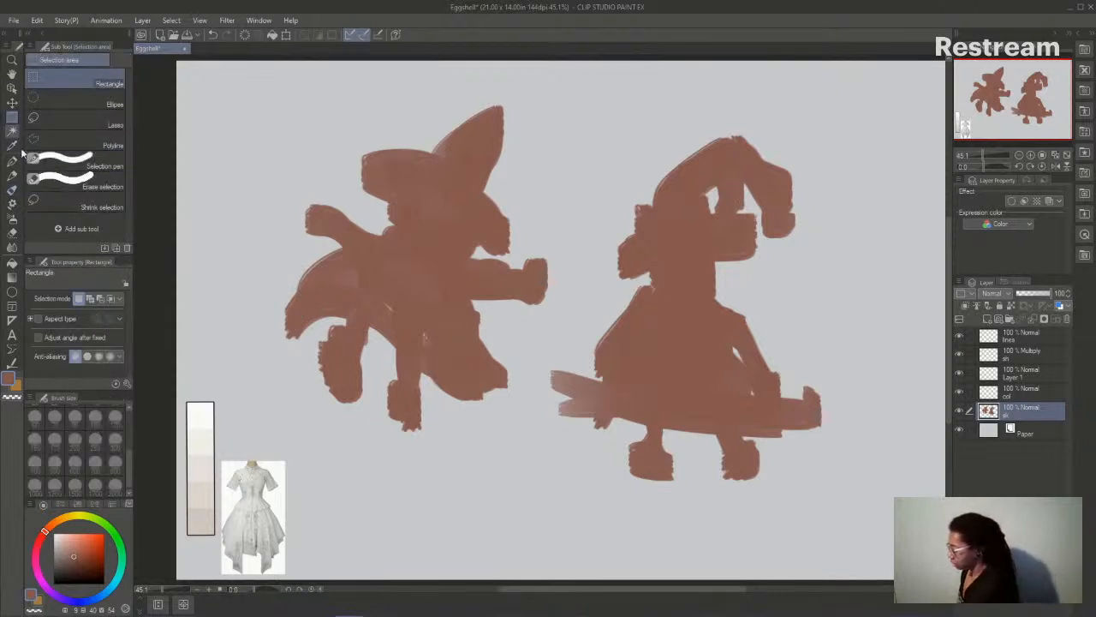
key("b")
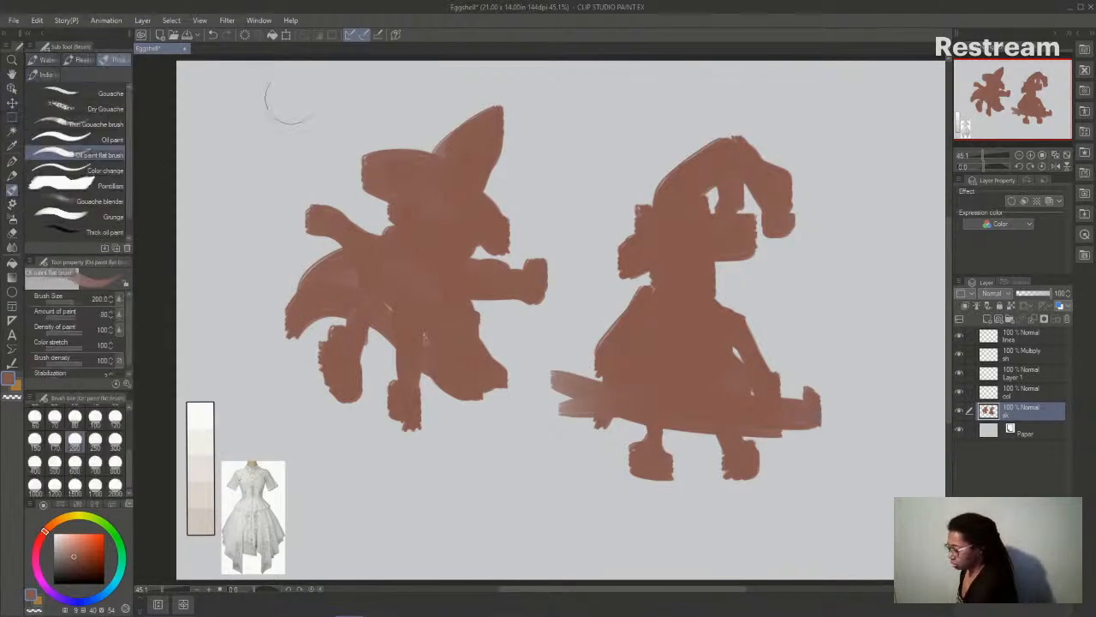
left_click(286, 34)
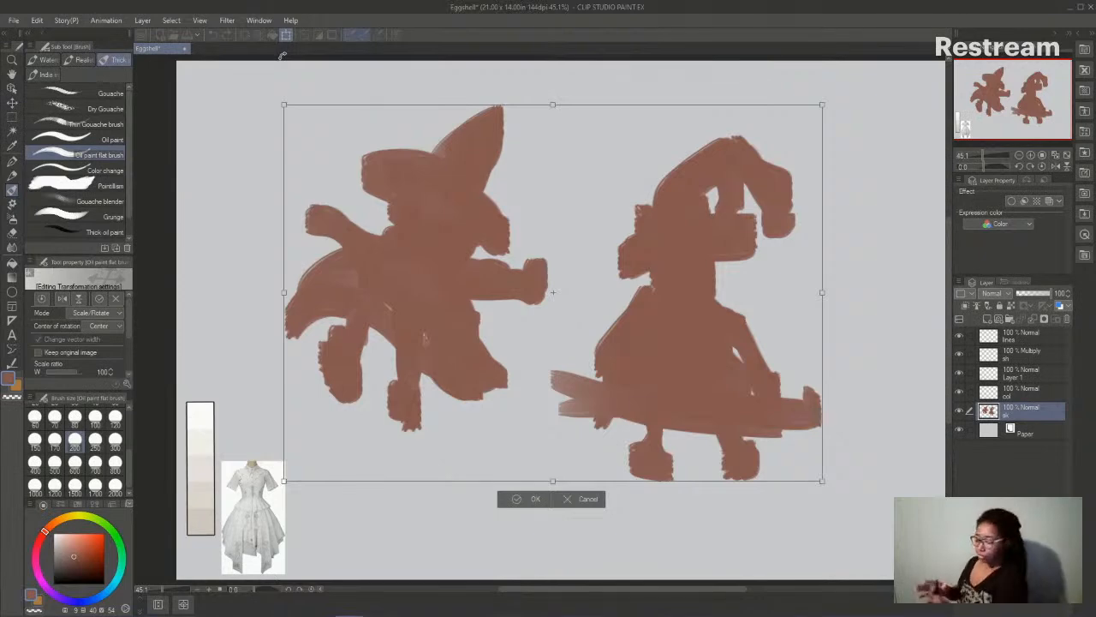
left_click_drag(821, 481, 604, 326)
left_click_drag(539, 262, 440, 235)
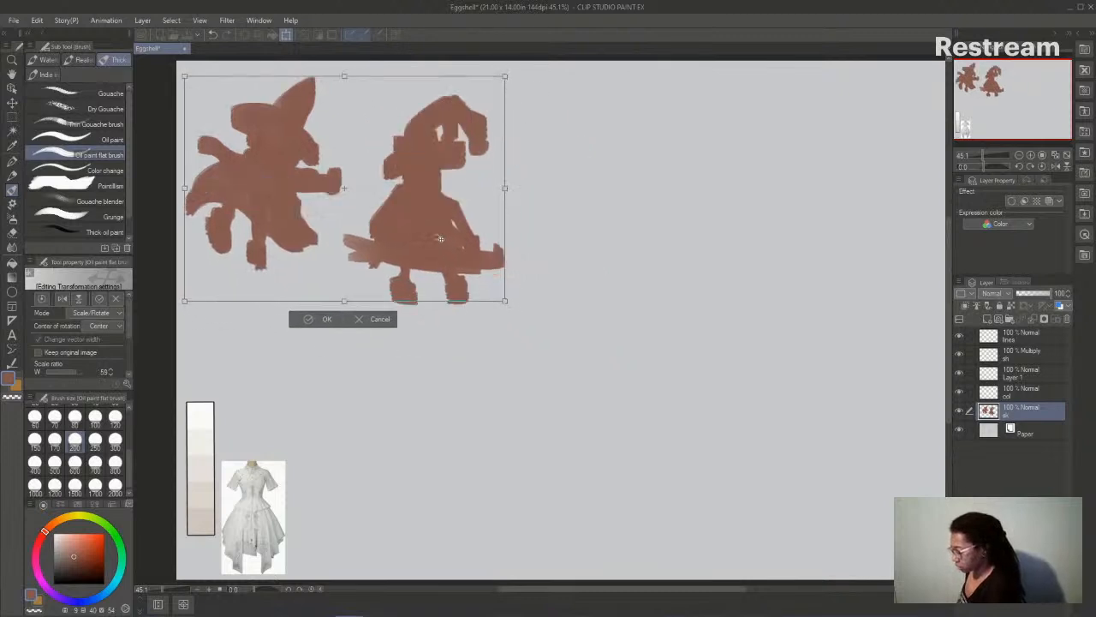
left_click_drag(504, 77, 470, 100)
left_click_drag(463, 259, 462, 230)
left_click(309, 291)
left_click_drag(648, 592, 655, 594)
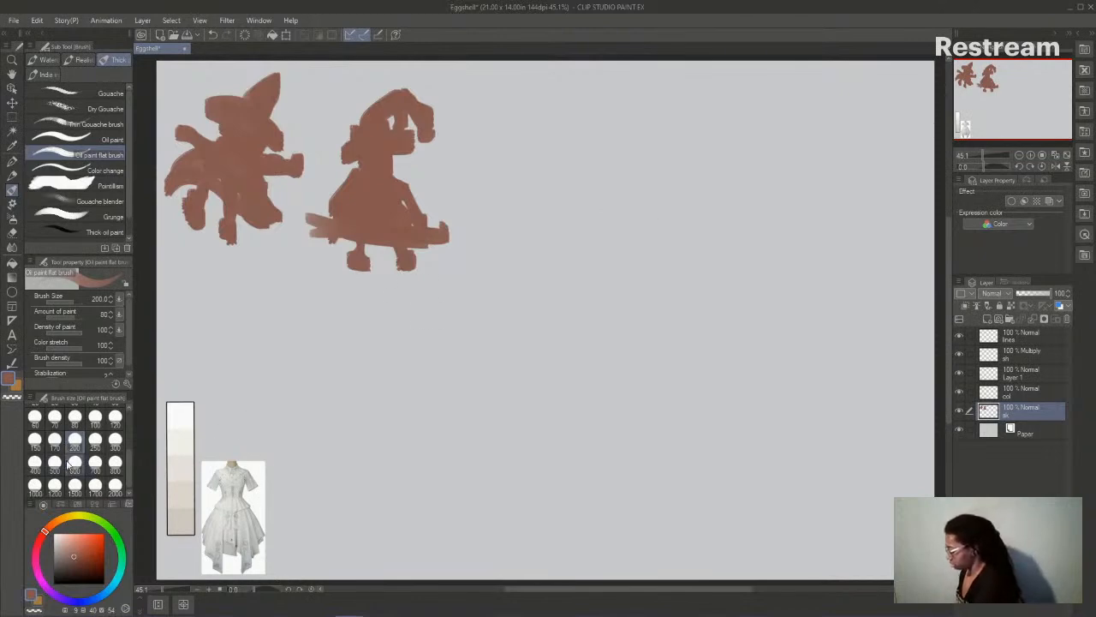
- Sketch a face with an eye under a wide sloping hat brim beside the silhouettes, using the Marker pencil at size 5
left_click(12, 175)
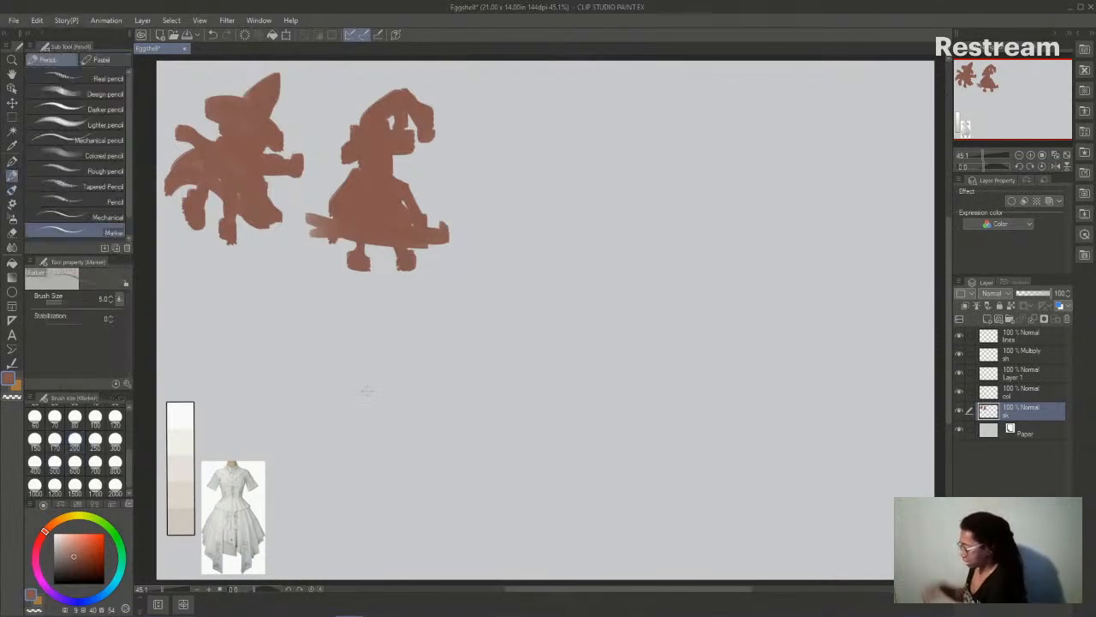
scroll(130, 462, "up", 3)
scroll(130, 441, "up", 2)
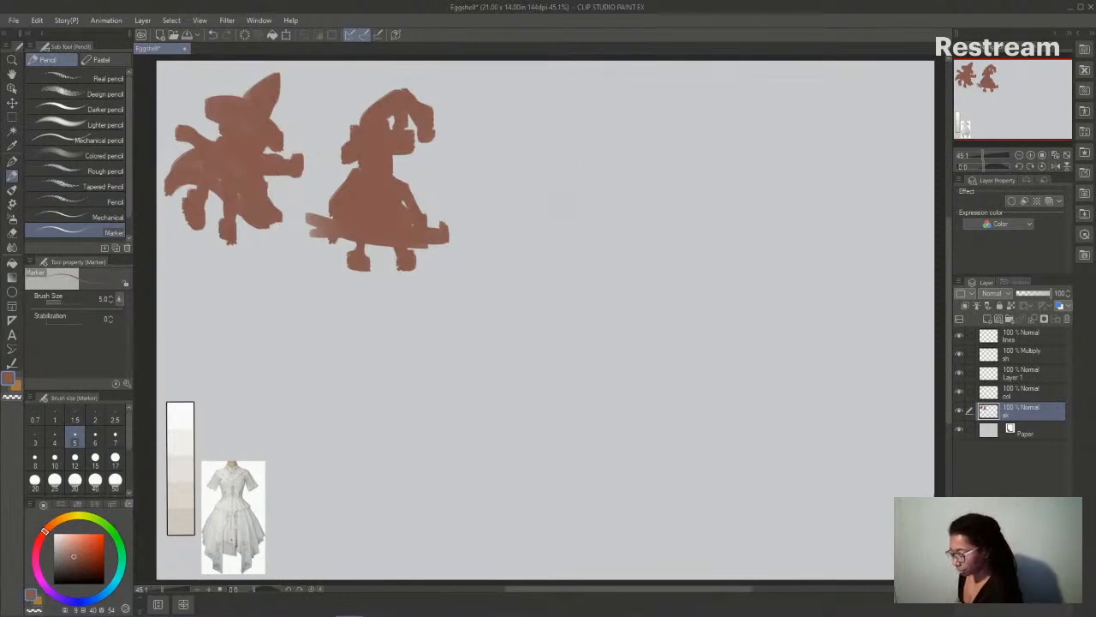
left_click_drag(529, 225, 677, 376)
left_click_drag(535, 257, 681, 376)
mouse_move(523, 229)
left_mouse_down()
mouse_move(525, 279)
mouse_move(543, 299)
left_mouse_up()
mouse_move(522, 254)
left_mouse_down()
mouse_move(527, 301)
mouse_move(586, 296)
left_mouse_up()
mouse_move(494, 201)
left_mouse_down()
mouse_move(533, 258)
mouse_move(526, 280)
left_mouse_up()
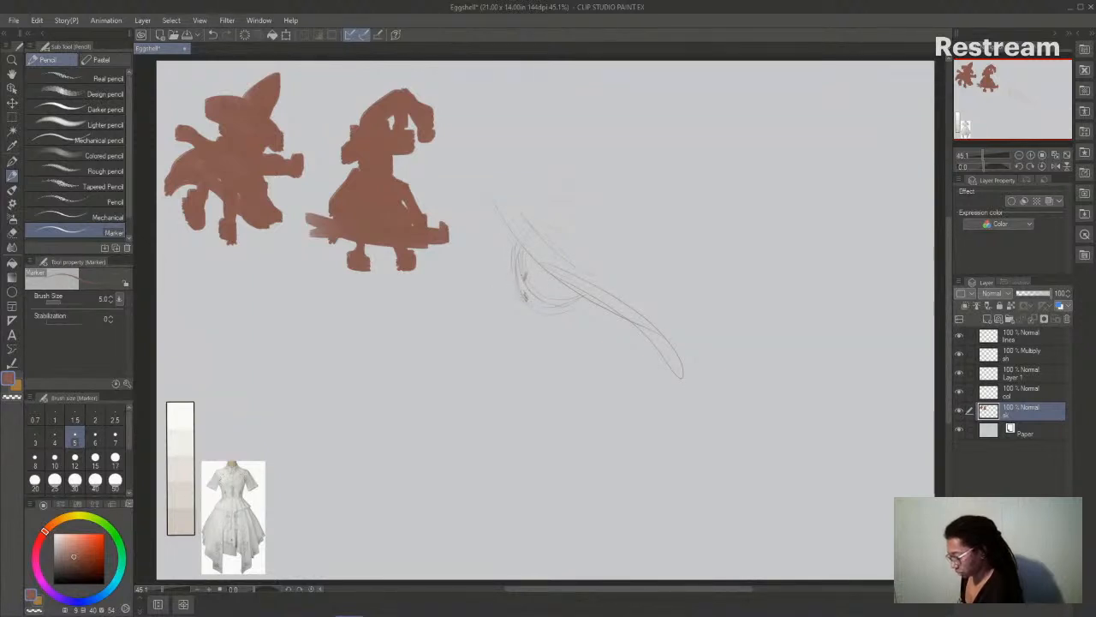
mouse_move(517, 248)
left_mouse_down()
mouse_move(522, 304)
mouse_move(515, 266)
left_mouse_up()
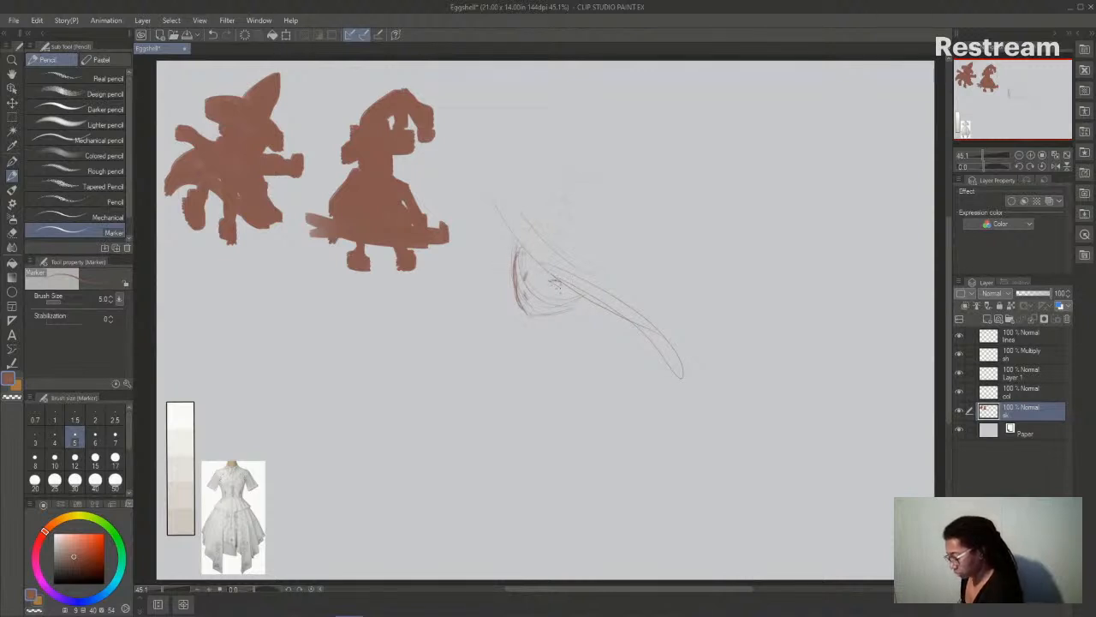
mouse_move(556, 281)
left_mouse_down()
mouse_move(545, 281)
mouse_move(561, 289)
left_mouse_up()
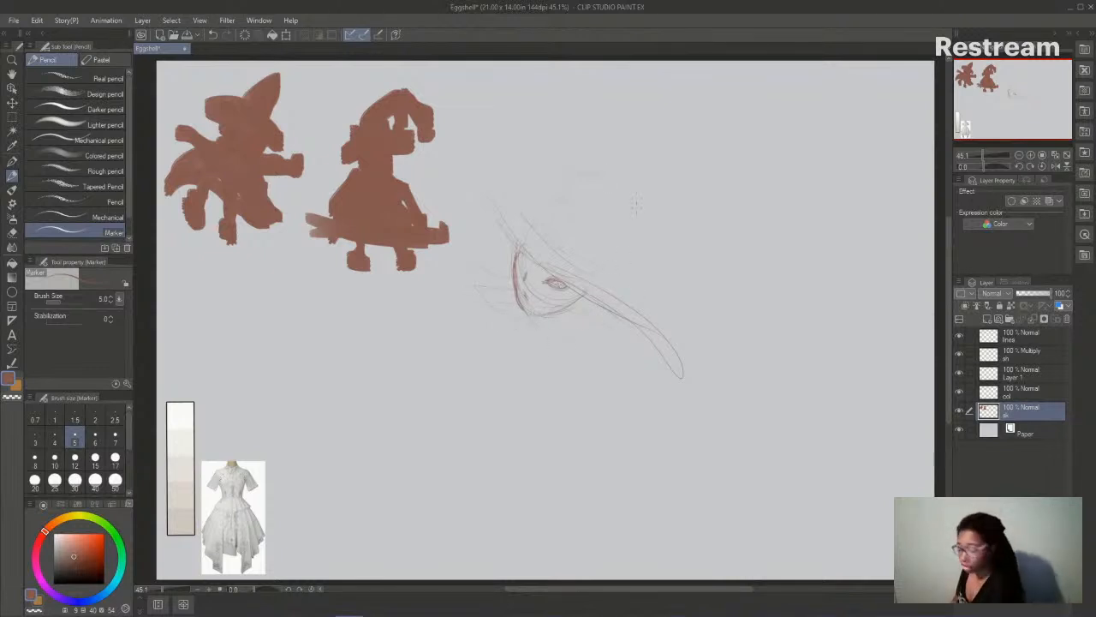
- Clear the silhouettes and the hat sketch from the current layer
left_click(245, 36)
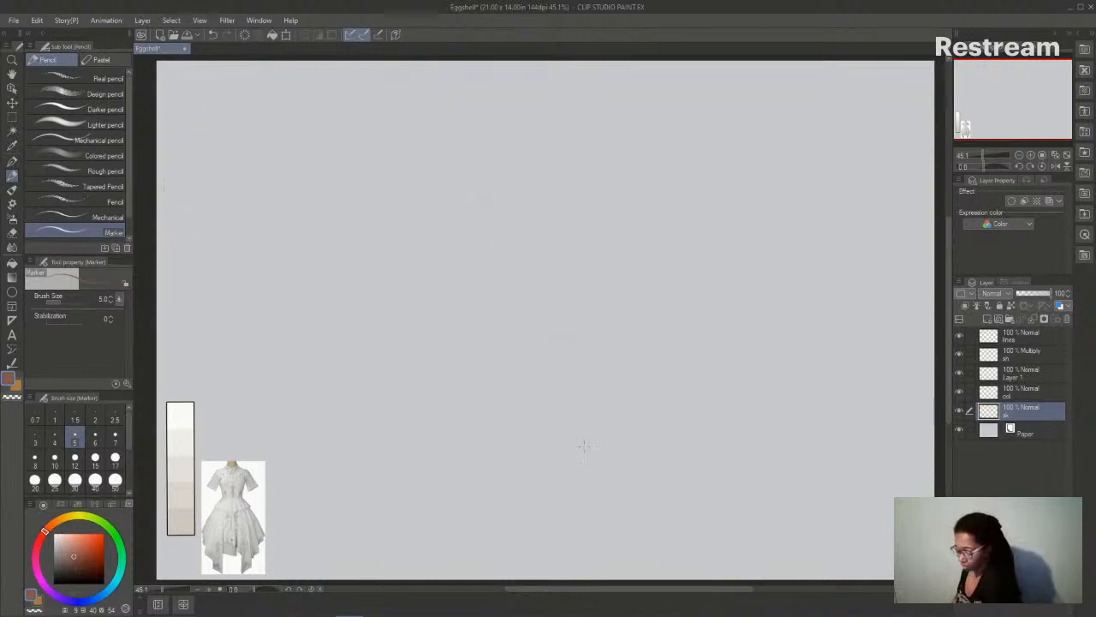
mouse_move(632, 592)
left_mouse_down()
mouse_move(642, 592)
mouse_move(621, 591)
left_mouse_up()
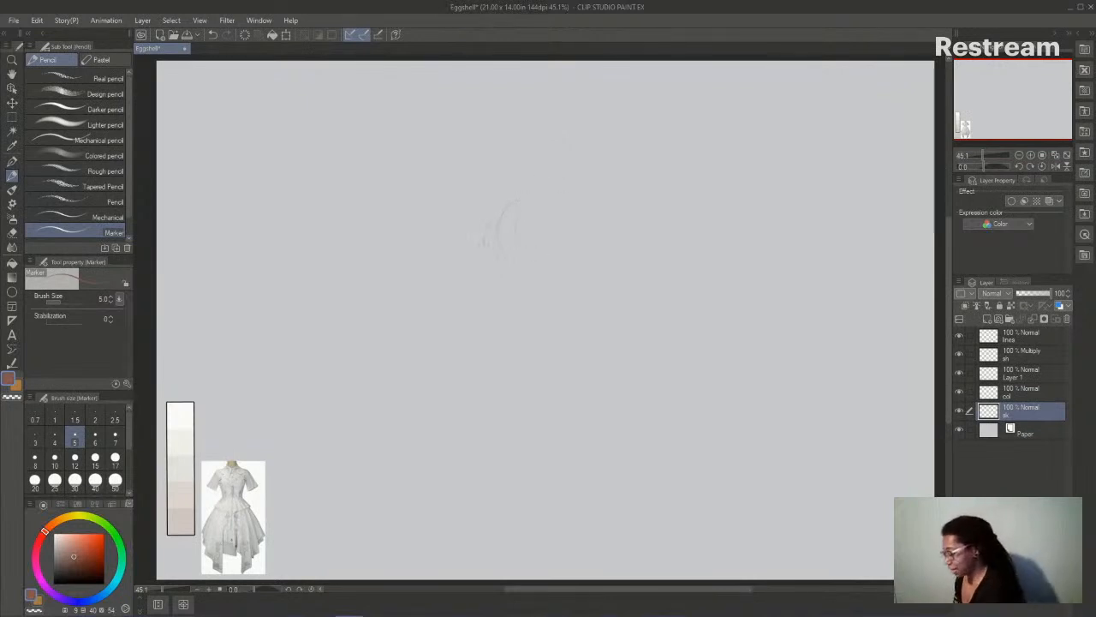
- Sketch curved face guidelines and an eye near the upper middle of the canvas with the Marker pencil
mouse_move(518, 281)
left_mouse_down()
mouse_move(530, 203)
mouse_move(498, 269)
mouse_move(504, 283)
left_mouse_up()
left_click_drag(483, 227, 544, 263)
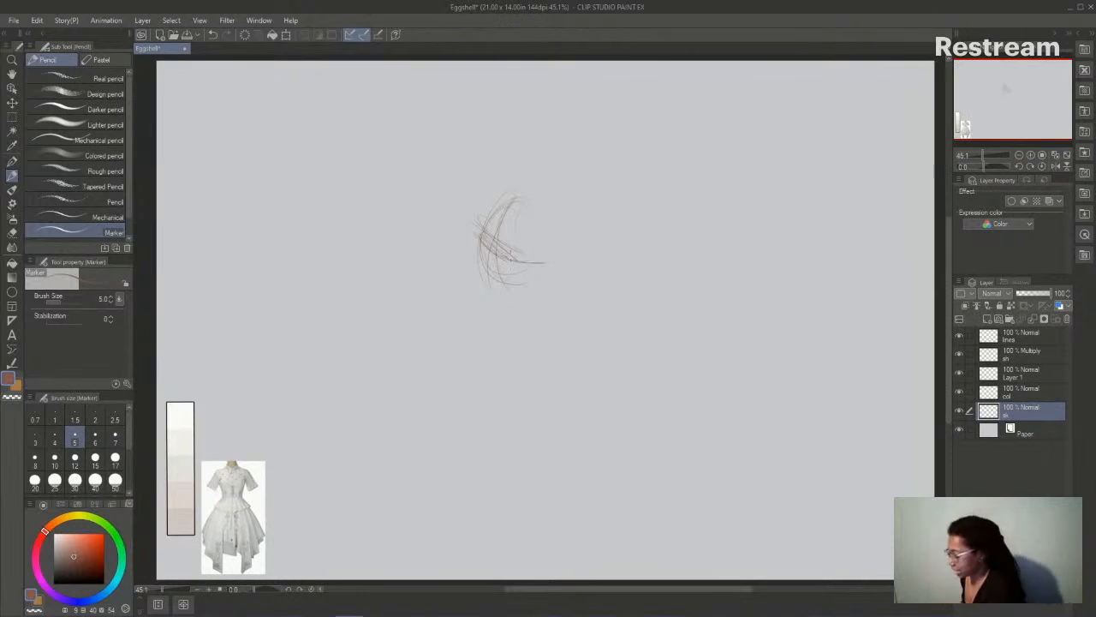
left_click_drag(481, 234, 481, 254)
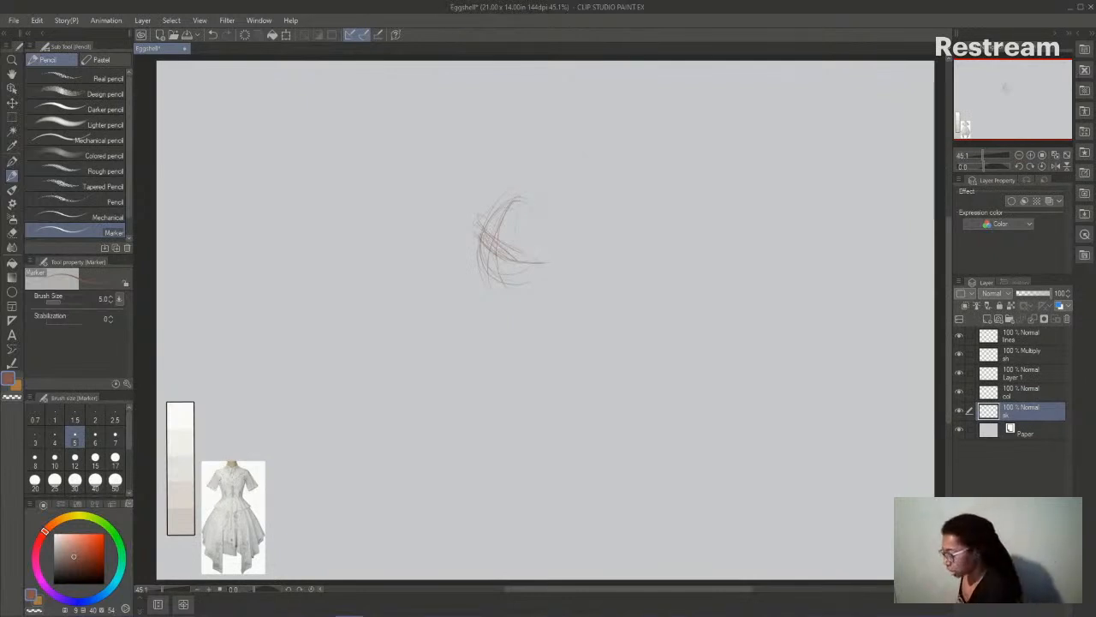
left_click_drag(482, 273, 491, 281)
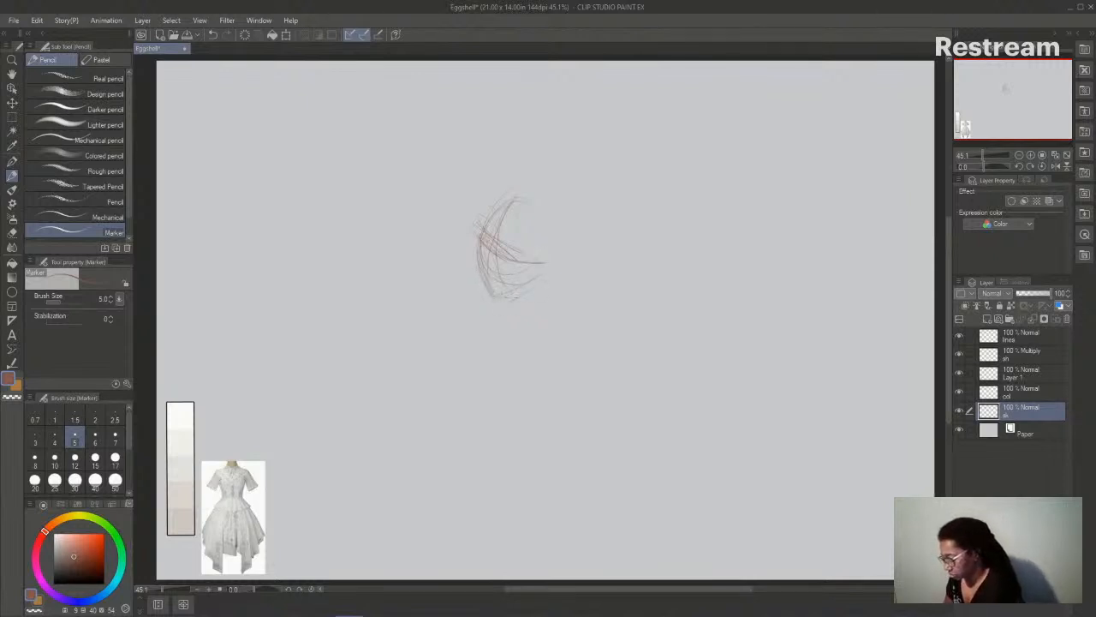
left_click_drag(502, 204, 492, 296)
mouse_move(475, 248)
left_mouse_down()
mouse_move(500, 269)
mouse_move(547, 265)
left_mouse_up()
mouse_move(478, 257)
left_mouse_down()
mouse_move(492, 288)
mouse_move(480, 248)
mouse_move(523, 271)
mouse_move(510, 275)
mouse_move(521, 264)
left_mouse_up()
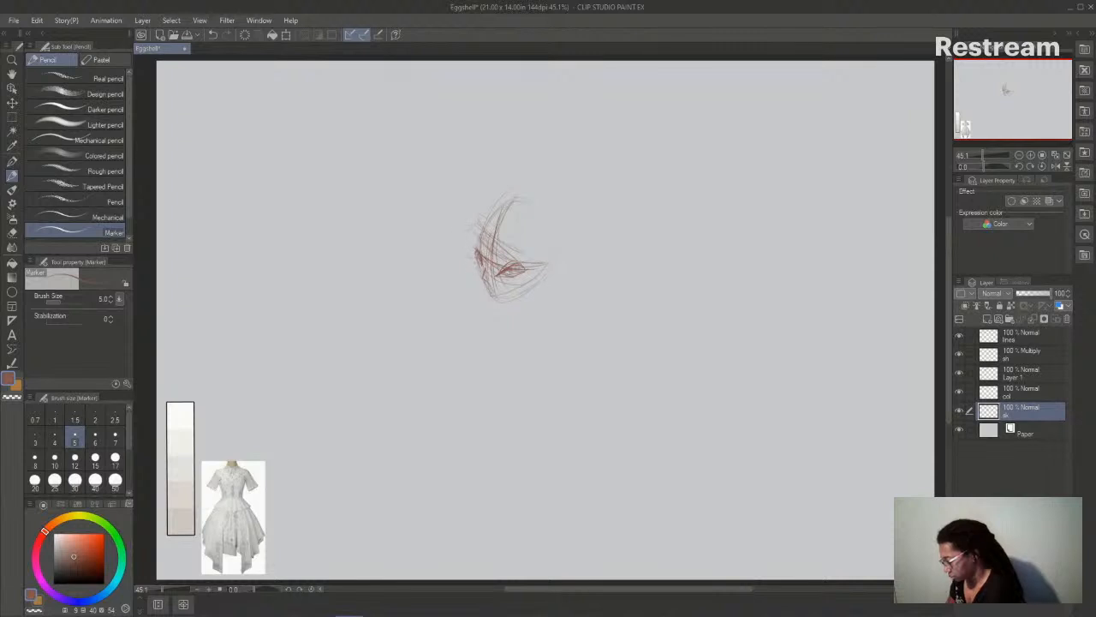
- Outline the cheek, chin and jaw around the eye and close the head with a rounded skull line
left_click_drag(476, 274, 491, 304)
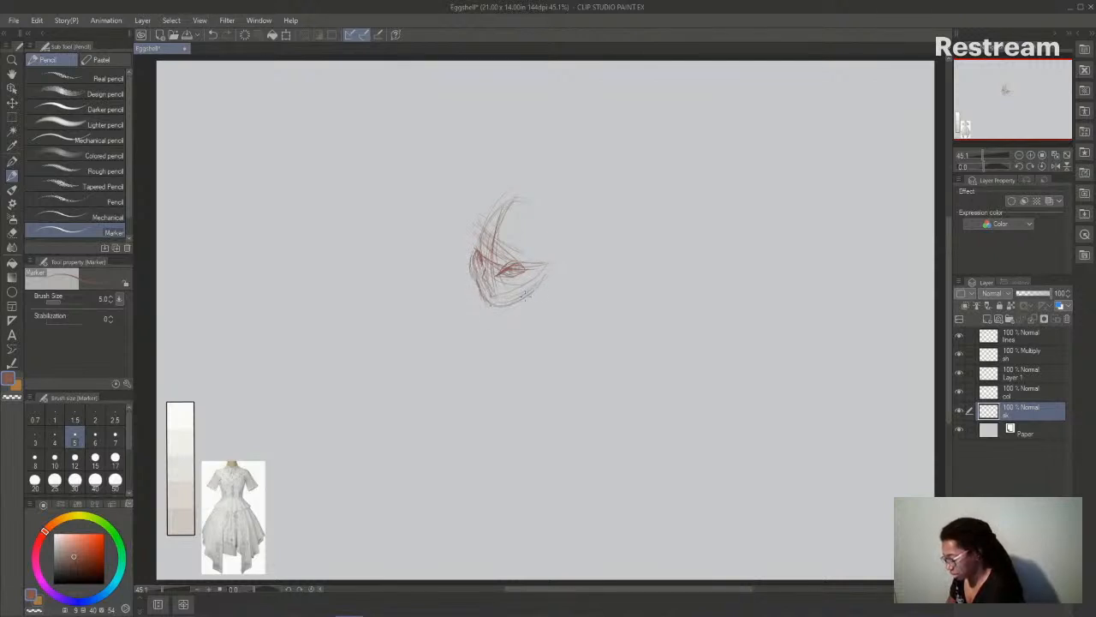
mouse_move(476, 244)
left_mouse_down()
mouse_move(527, 206)
mouse_move(513, 202)
mouse_move(541, 223)
mouse_move(537, 287)
left_mouse_up()
mouse_move(548, 236)
left_mouse_down()
mouse_move(552, 269)
mouse_move(558, 260)
left_mouse_up()
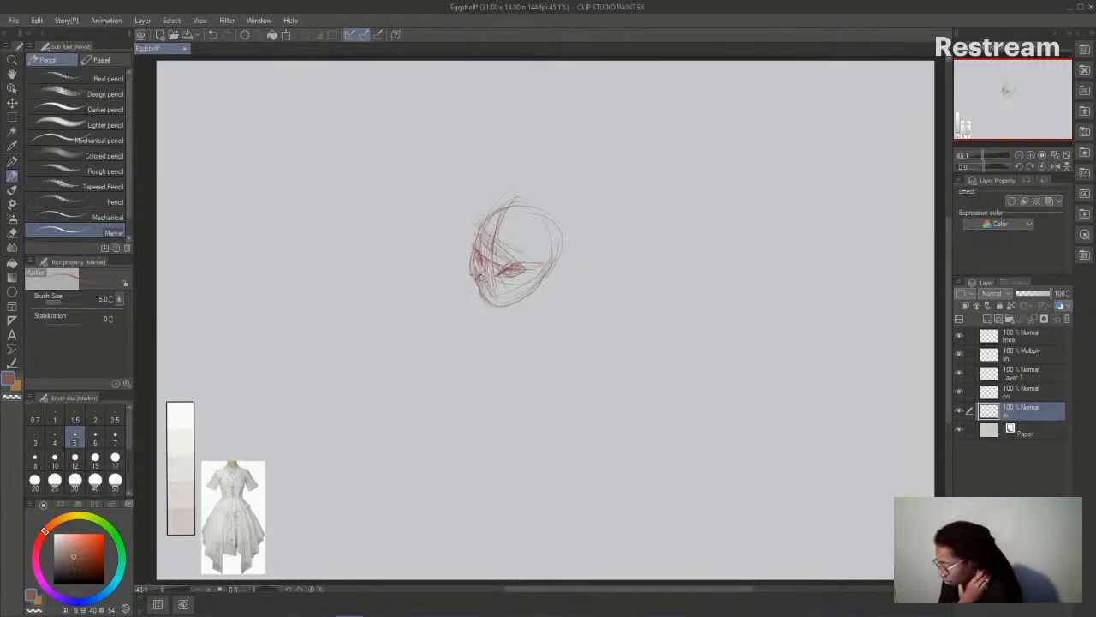
- Darken the face edge and eye, and draw a long sloping hat brim across the head above the eye
left_click_drag(472, 267, 480, 294)
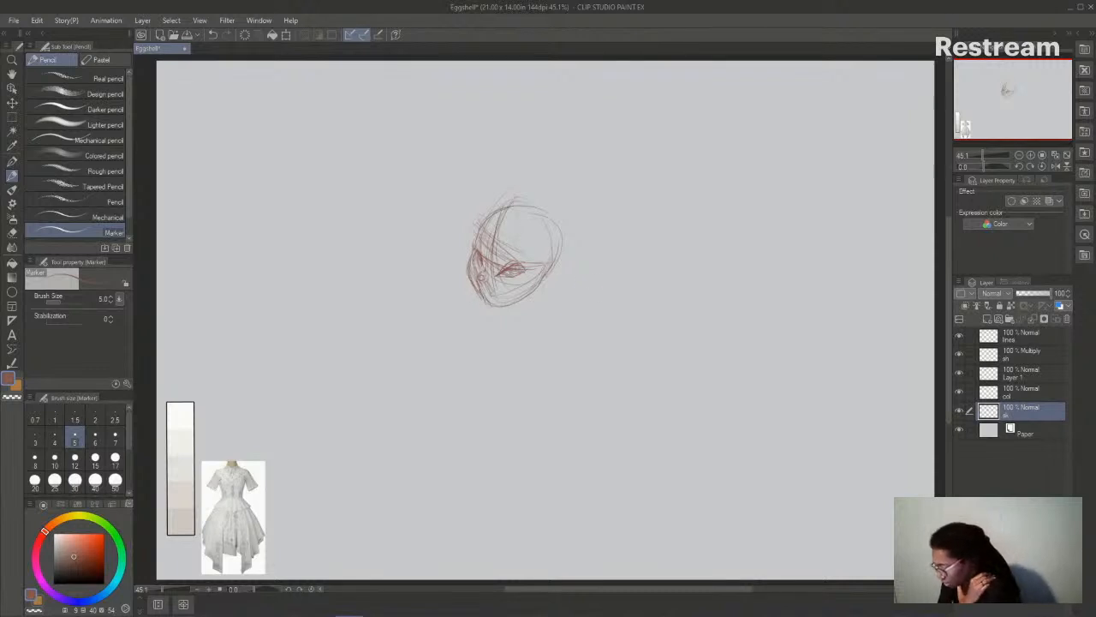
mouse_move(505, 266)
left_mouse_down()
mouse_move(522, 264)
mouse_move(501, 276)
mouse_move(524, 268)
left_mouse_up()
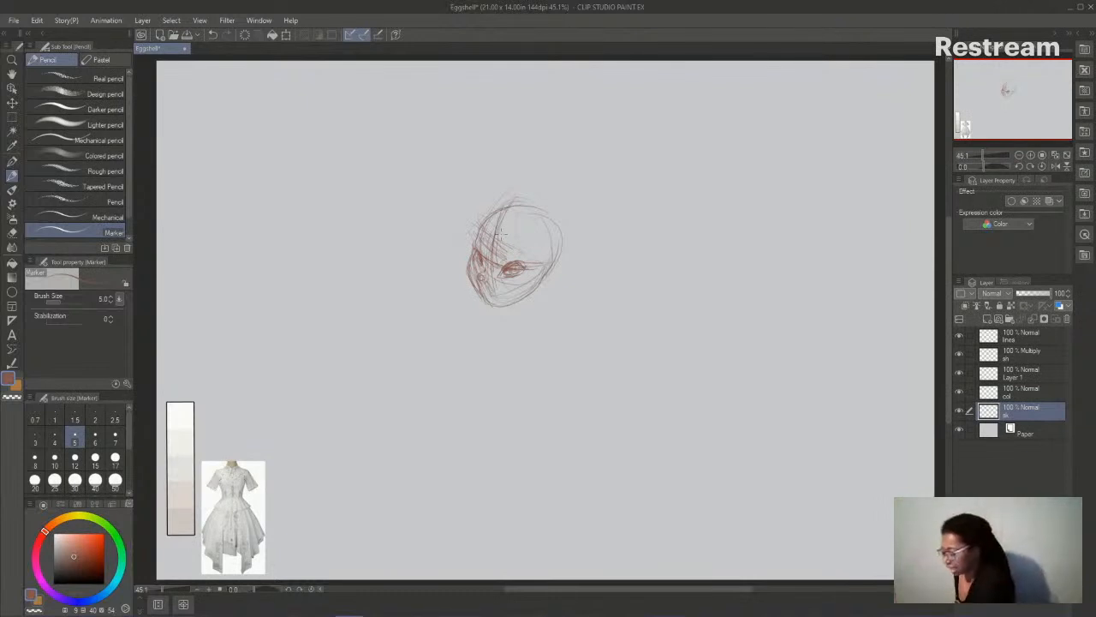
mouse_move(446, 199)
left_mouse_down()
mouse_move(461, 229)
mouse_move(449, 229)
mouse_move(575, 290)
left_mouse_up()
mouse_move(488, 261)
left_mouse_down()
mouse_move(596, 291)
mouse_move(623, 311)
left_mouse_up()
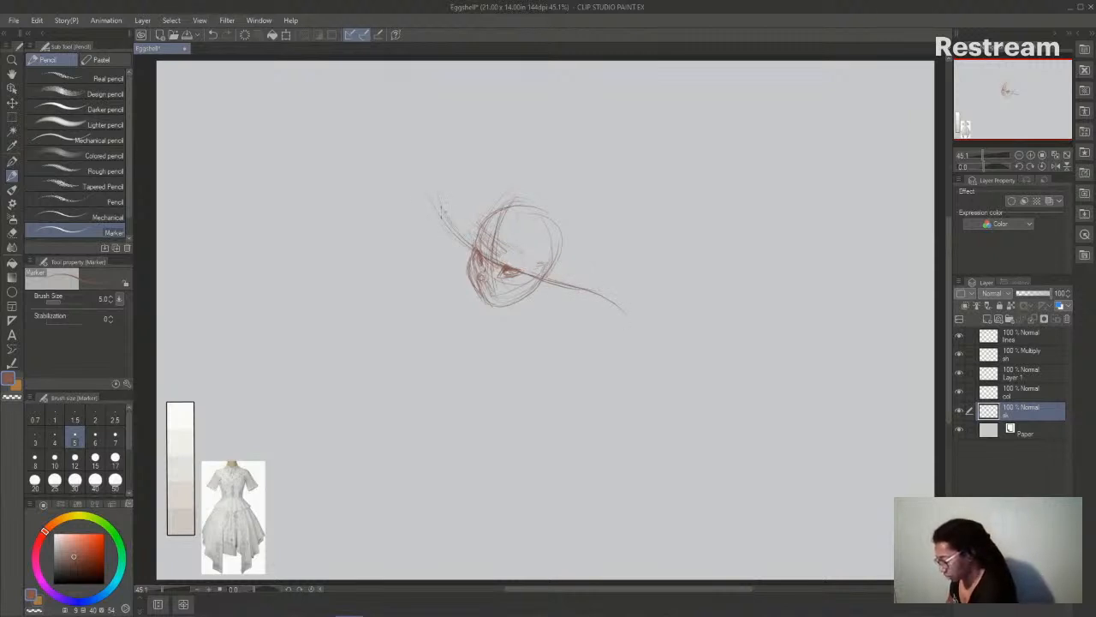
left_click_drag(475, 252, 489, 269)
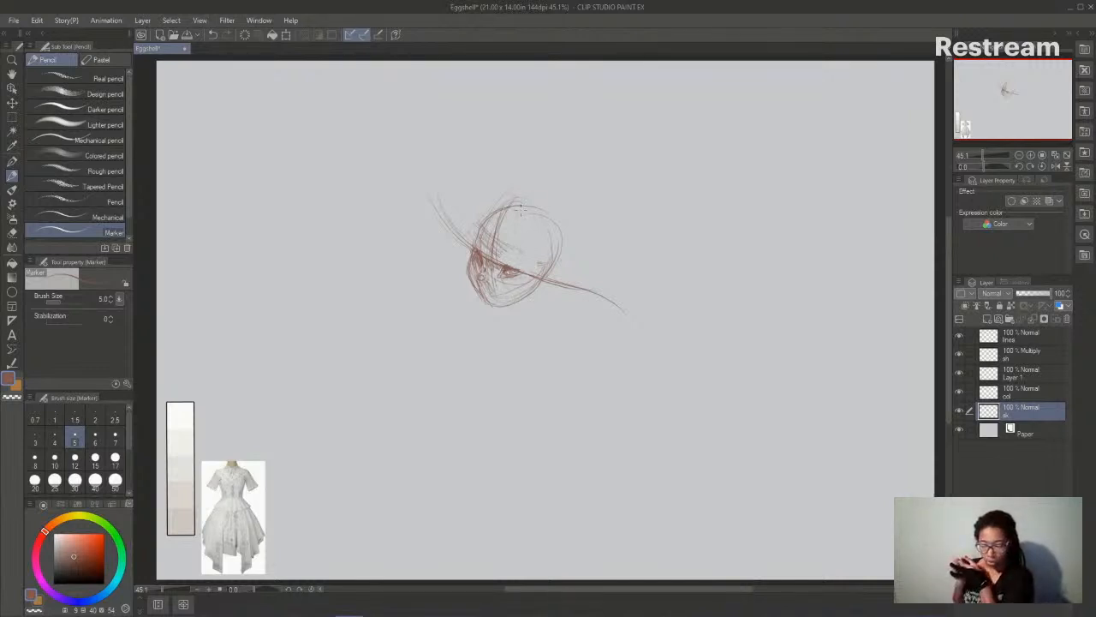
- Clear the head and hat brim sketch from the current layer
key("ctrl+z")
key("ctrl+z")
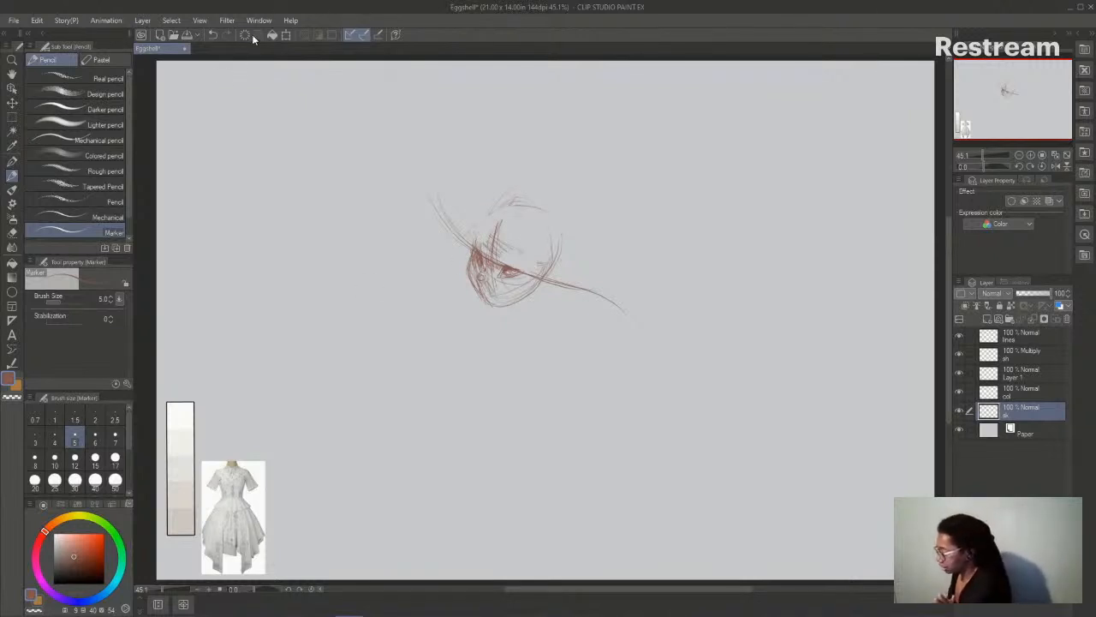
left_click(257, 35)
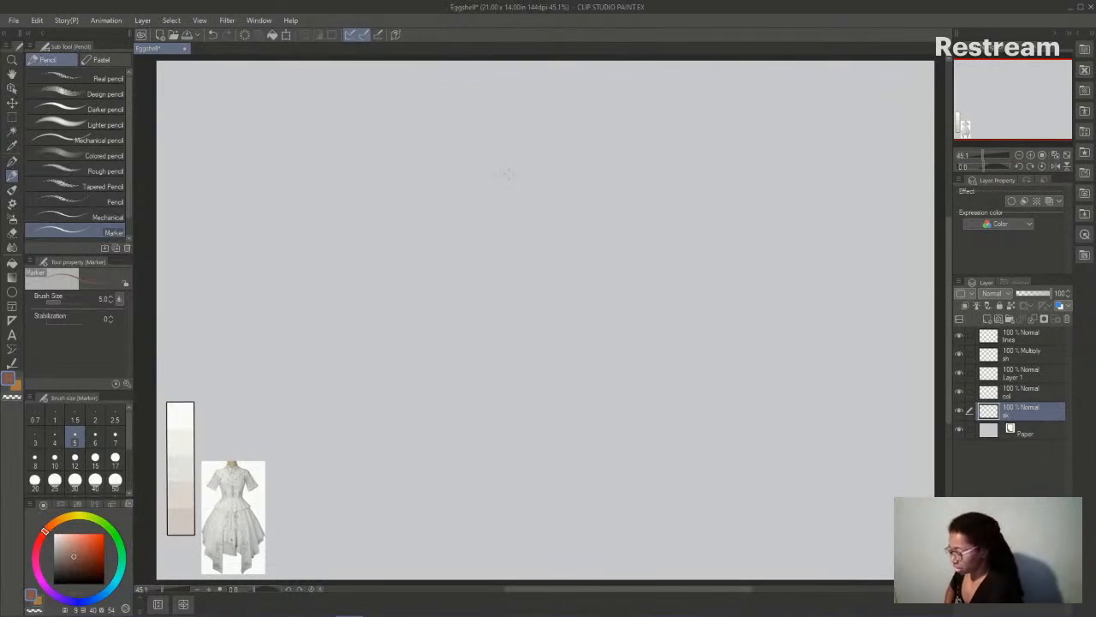
- Sketch a large sloping hat near the canvas's upper edge with a wide brim, a drooping crown and a round pom-pom at its tip
left_click_drag(534, 159, 602, 148)
left_click_drag(538, 157, 403, 199)
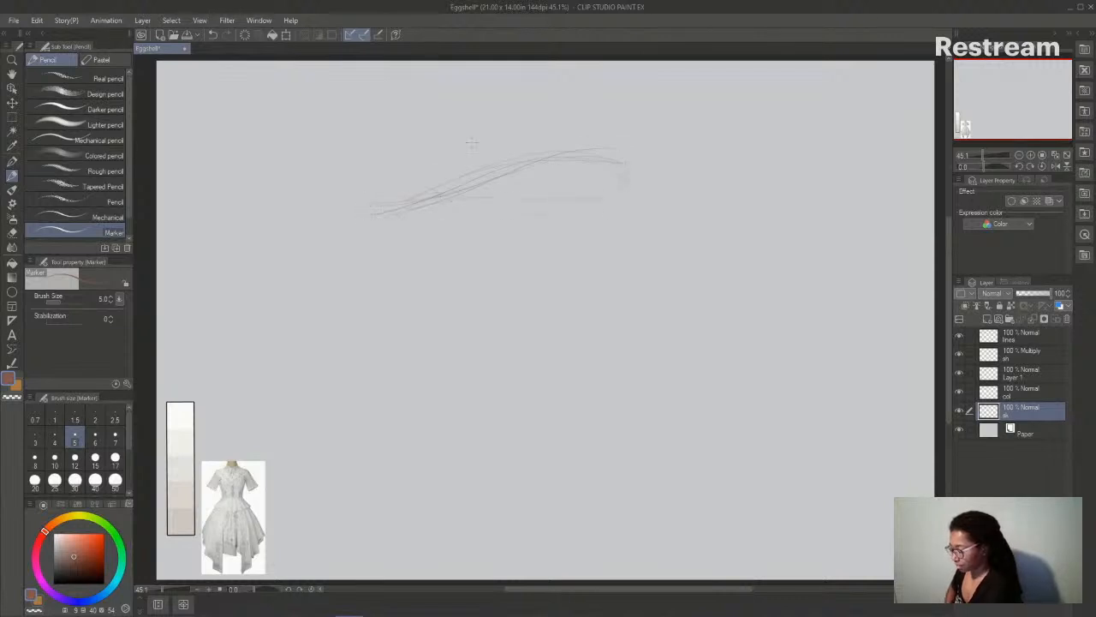
left_click_drag(535, 153, 478, 90)
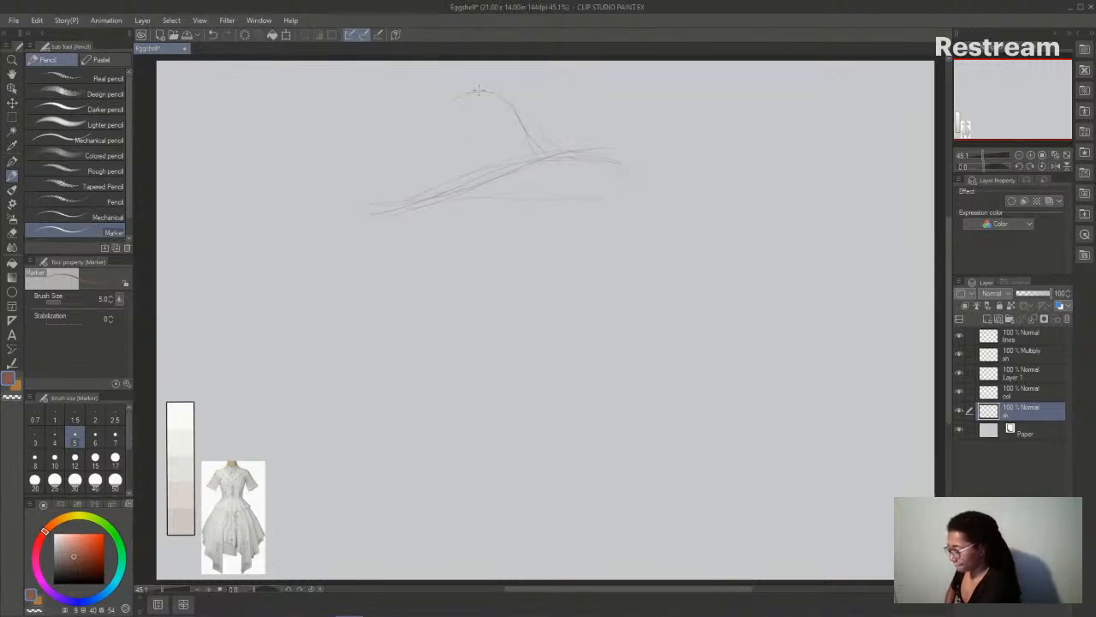
mouse_move(465, 139)
left_mouse_down()
mouse_move(409, 196)
mouse_move(444, 145)
mouse_move(413, 151)
left_mouse_up()
left_click_drag(499, 89, 445, 93)
left_click_drag(421, 145, 408, 153)
mouse_move(500, 125)
left_mouse_down()
mouse_move(390, 161)
mouse_move(409, 146)
mouse_move(402, 140)
mouse_move(393, 156)
mouse_move(413, 159)
mouse_move(383, 158)
mouse_move(395, 173)
mouse_move(416, 151)
mouse_move(389, 166)
left_mouse_up()
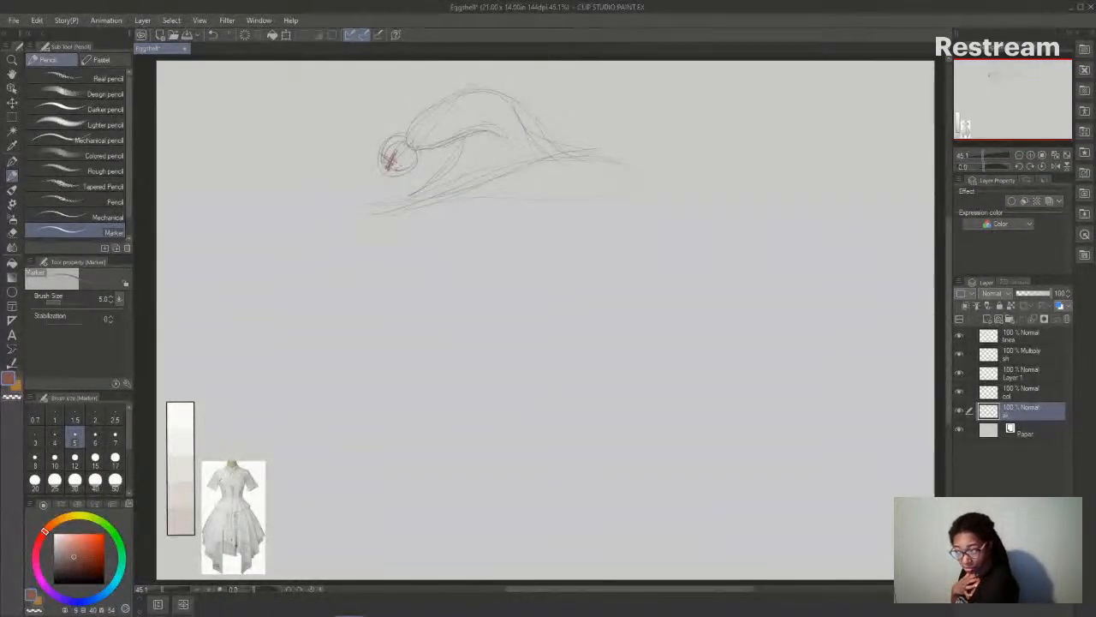
left_click_drag(393, 163, 410, 168)
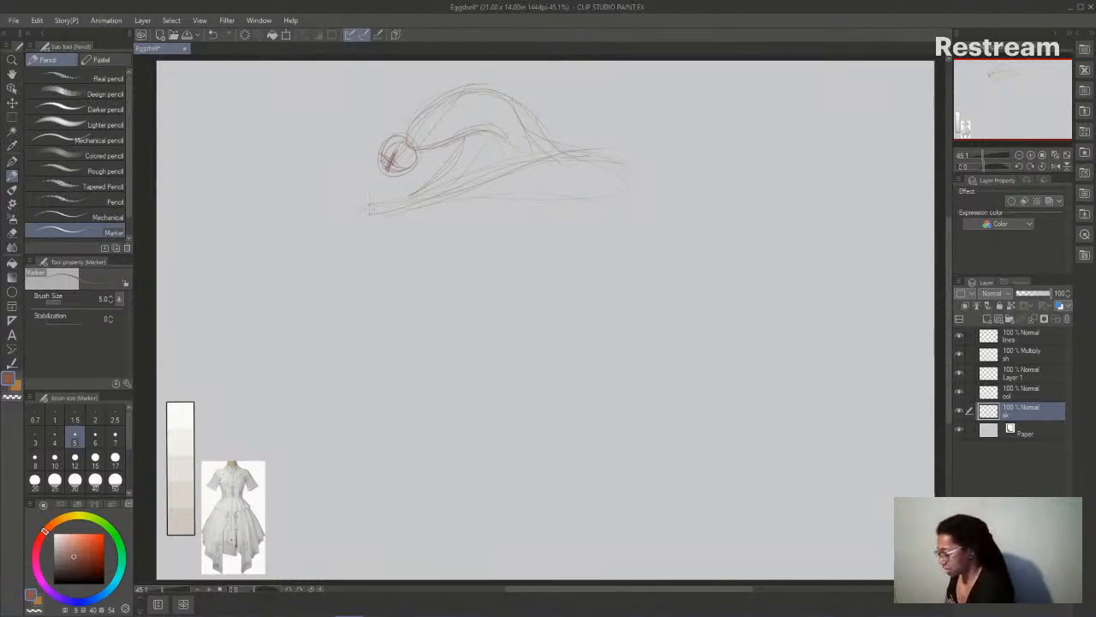
- Add a row of pointed, icicle-like trim along the front and back edges of the hat brim
mouse_move(350, 223)
left_mouse_down()
mouse_move(390, 231)
mouse_move(499, 200)
left_mouse_up()
left_click_drag(519, 183, 531, 190)
mouse_move(548, 165)
left_mouse_down()
mouse_move(559, 178)
mouse_move(620, 182)
left_mouse_up()
mouse_move(620, 177)
left_mouse_down()
mouse_move(638, 196)
mouse_move(619, 223)
left_mouse_up()
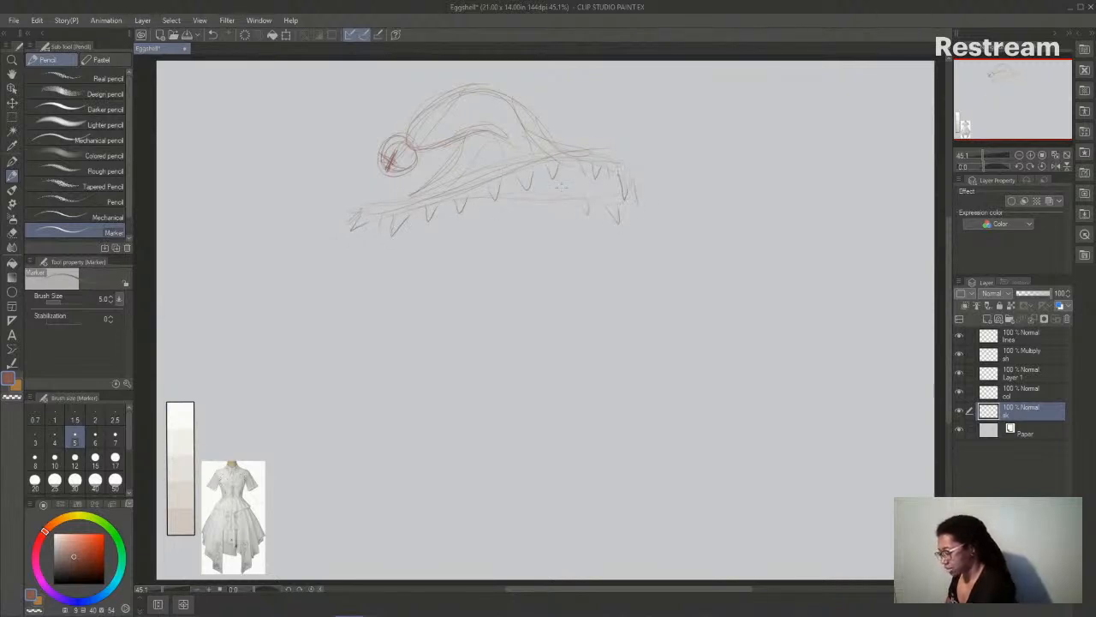
left_click_drag(555, 204, 562, 214)
left_click_drag(349, 239, 357, 227)
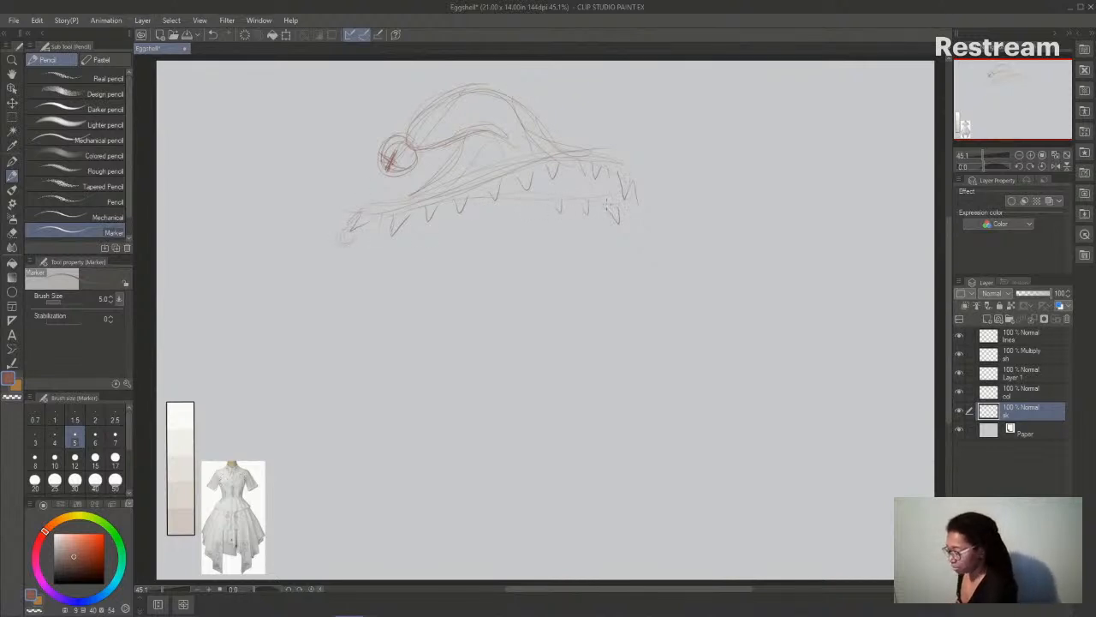
left_click_drag(450, 172, 452, 182)
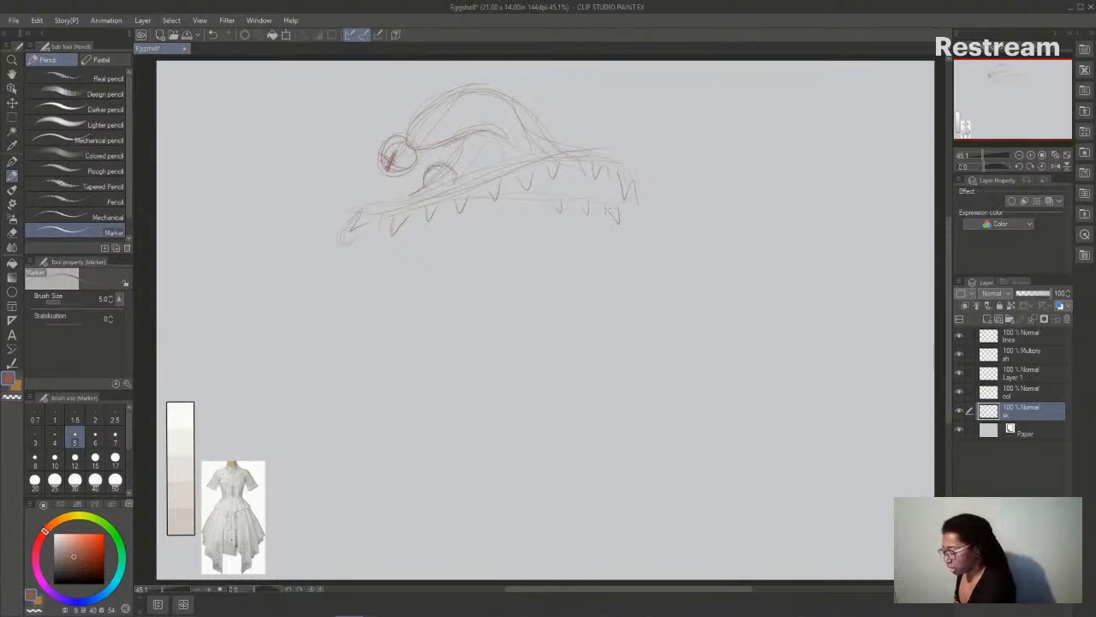
key("ctrl+z")
key("ctrl+z")
key("ctrl+z")
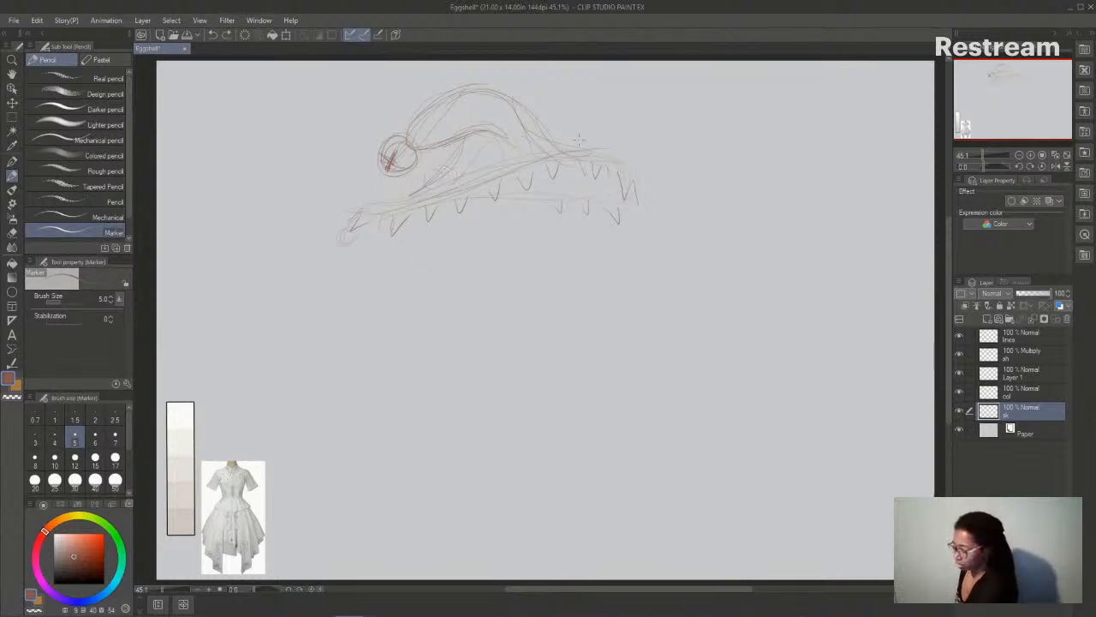
- Sketch a round face beneath the hat brim with a centre guideline, eyes, a small nose and darkened sides
left_click_drag(476, 219, 491, 215)
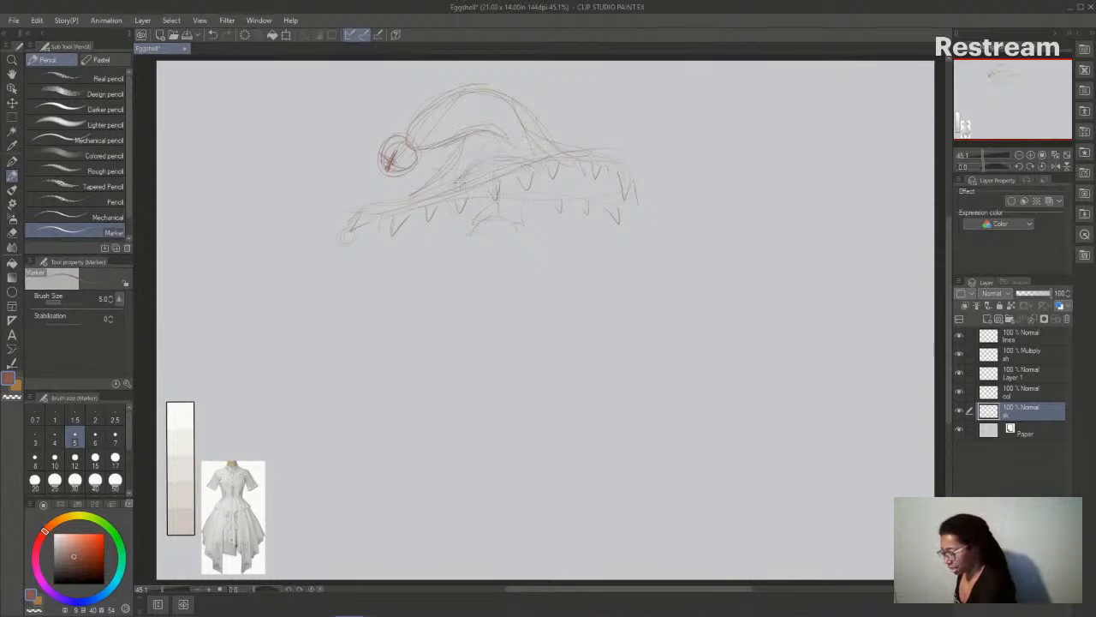
mouse_move(529, 213)
left_mouse_down()
mouse_move(520, 171)
mouse_move(457, 180)
mouse_move(454, 204)
mouse_move(481, 229)
mouse_move(535, 196)
left_mouse_up()
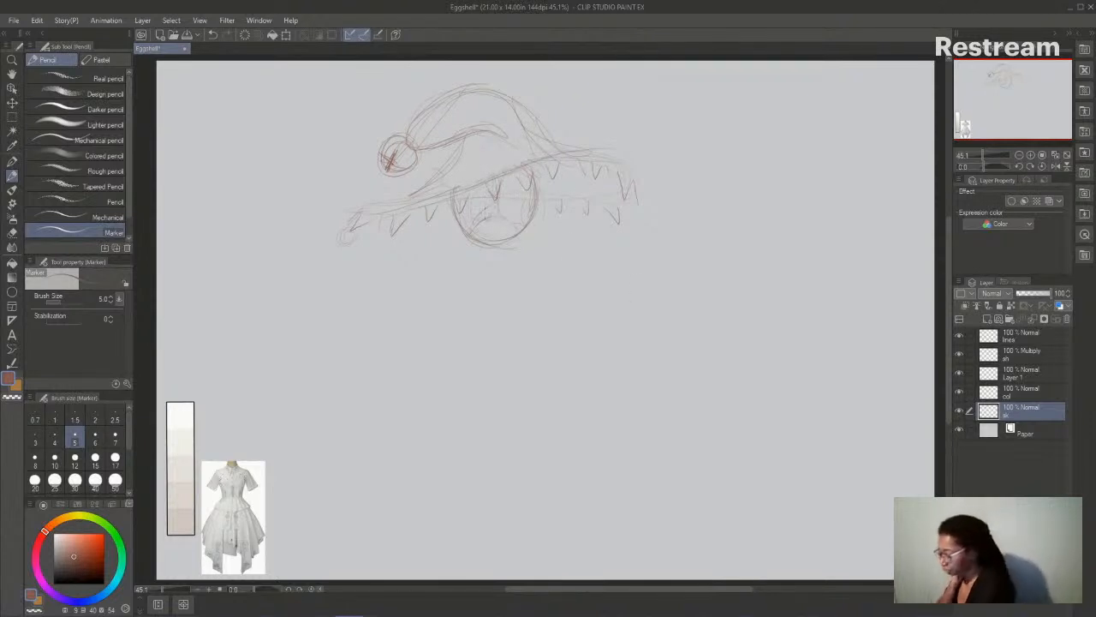
left_click_drag(496, 194, 497, 242)
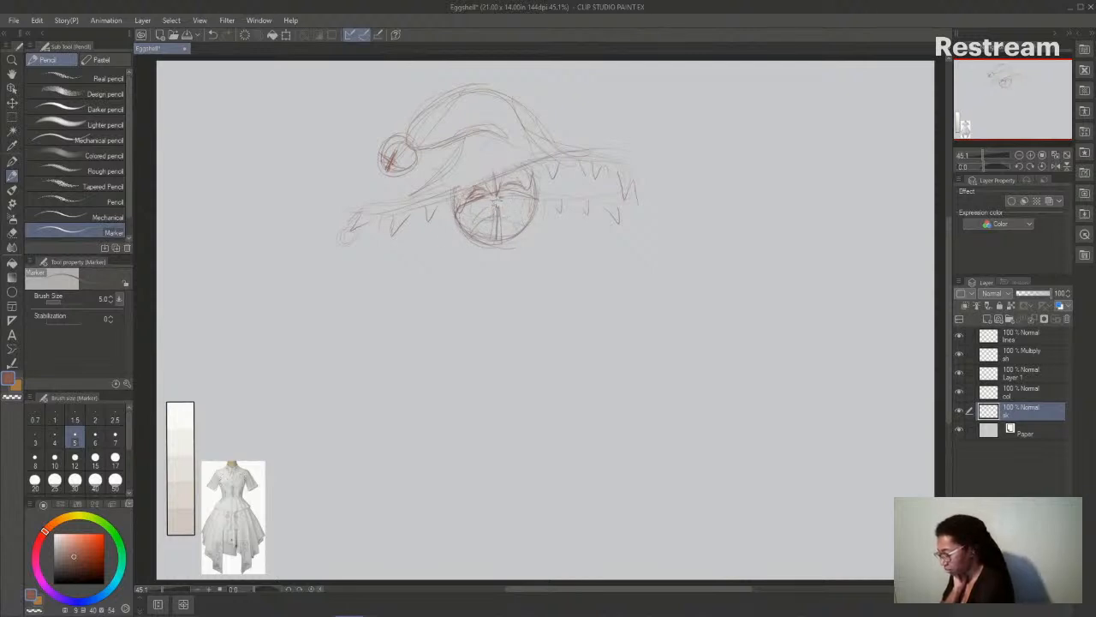
left_click_drag(494, 198, 492, 214)
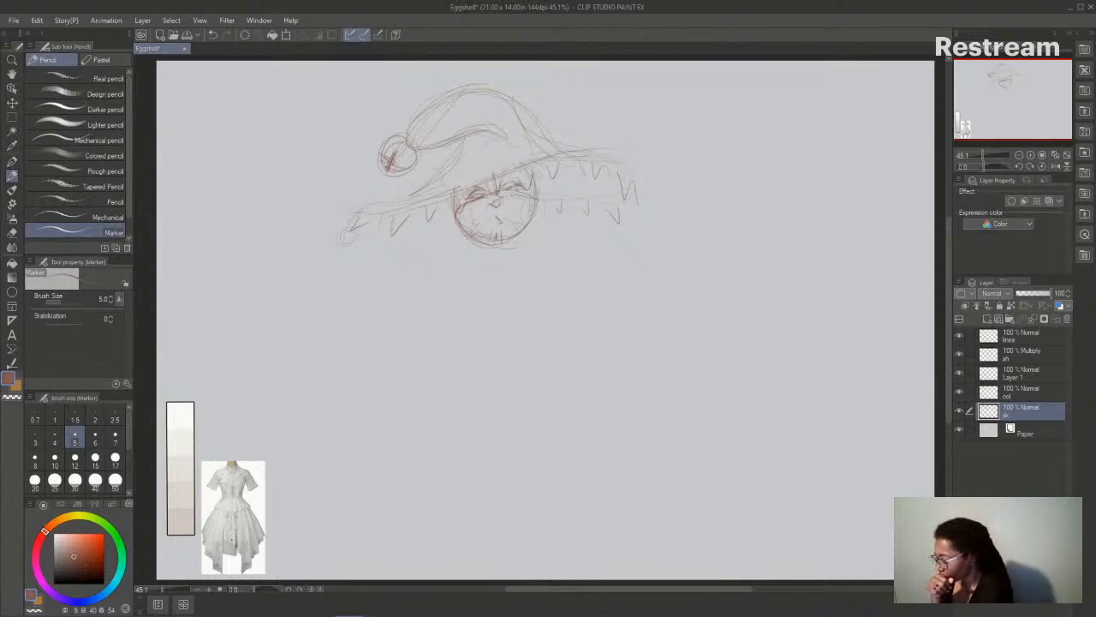
left_click_drag(501, 184, 509, 193)
left_click_drag(473, 189, 486, 194)
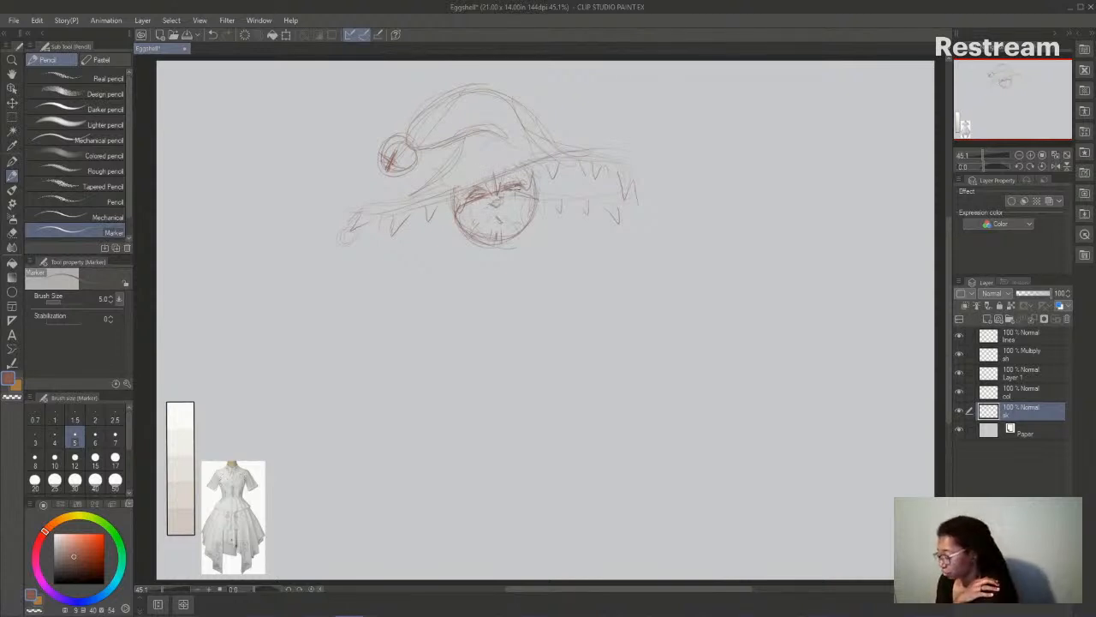
left_click_drag(531, 176, 536, 196)
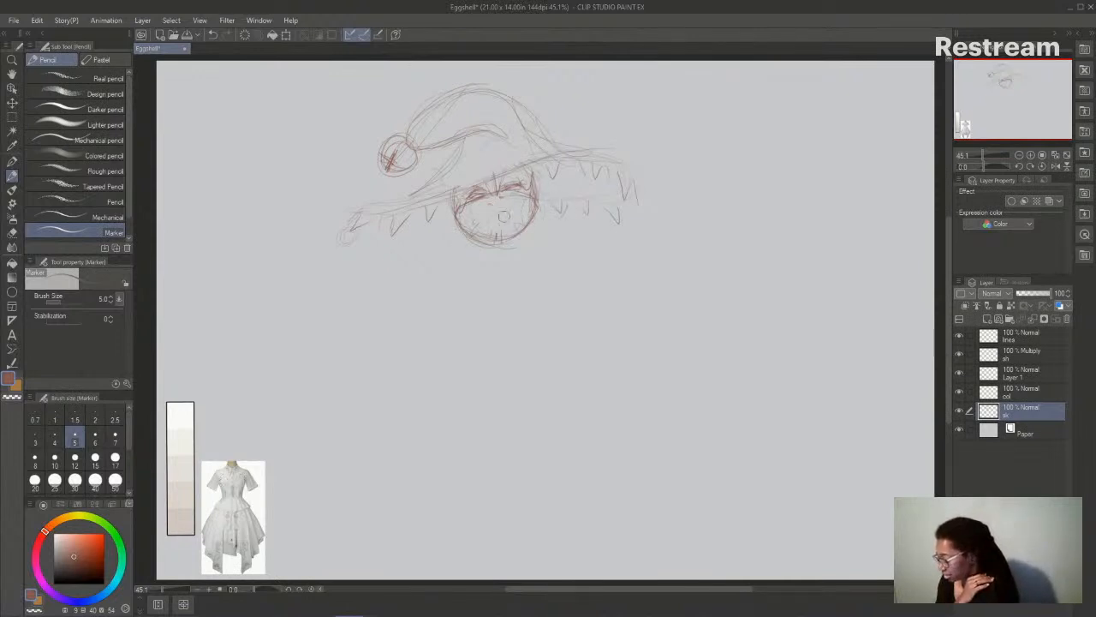
- Draw the neck below the chin and sloping shoulder lines on both sides of it
mouse_move(480, 233)
left_mouse_down()
mouse_move(520, 230)
mouse_move(484, 262)
mouse_move(434, 280)
left_mouse_up()
left_click_drag(512, 255, 561, 244)
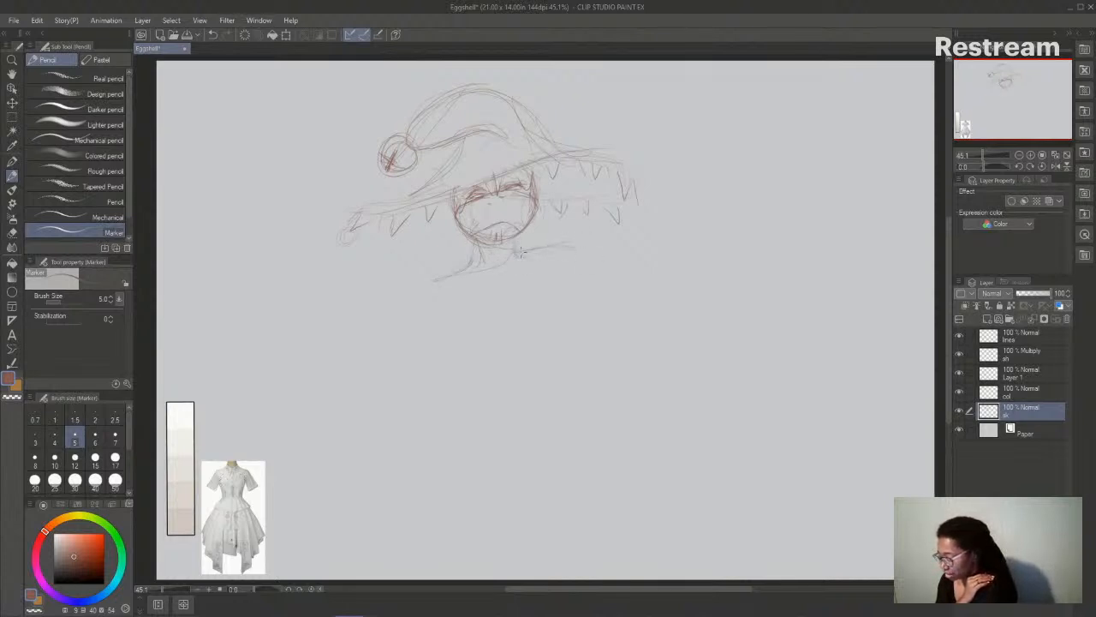
left_click_drag(517, 255, 562, 261)
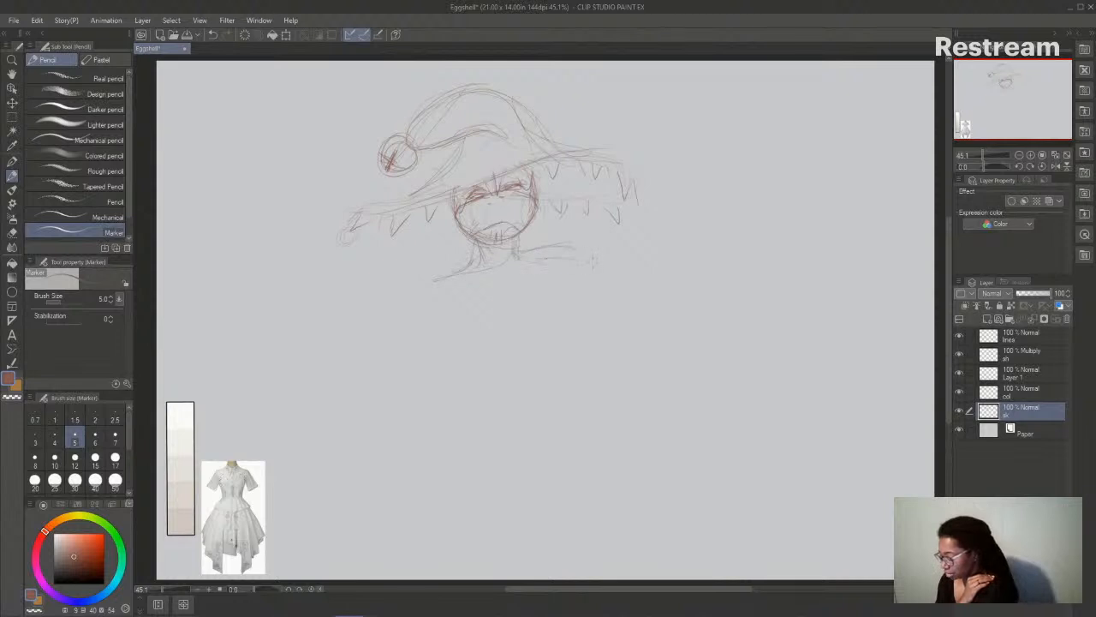
left_click_drag(481, 258, 437, 268)
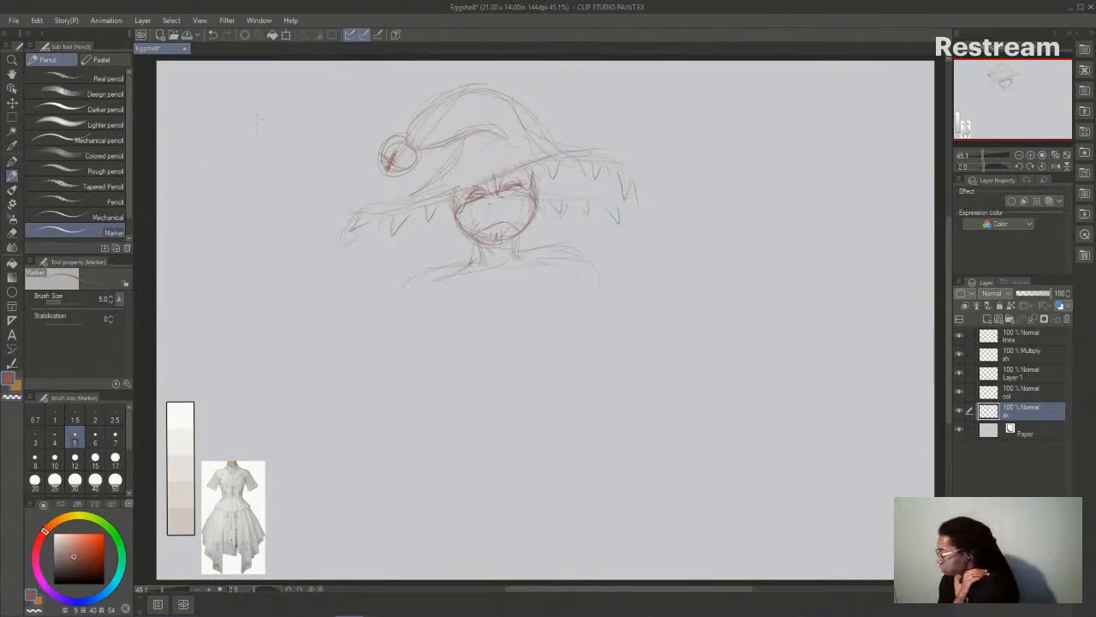
- Scale the hatted character sketch down and move it slightly higher on the canvas
key("ctrl+t")
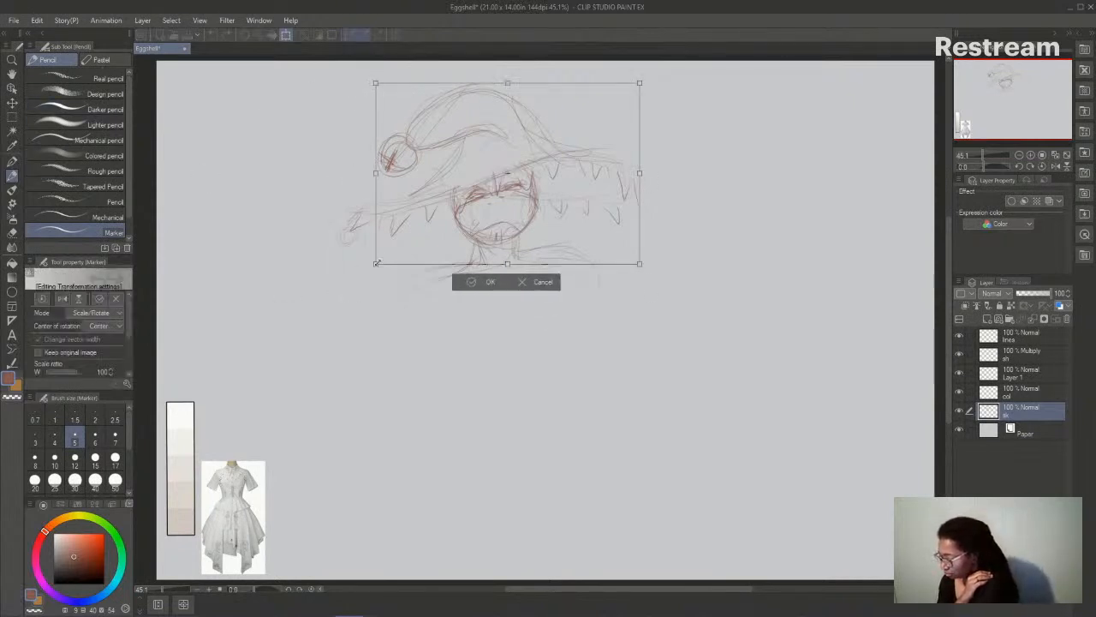
left_click_drag(365, 271, 392, 252)
left_click_drag(574, 211, 561, 206)
left_click(482, 262)
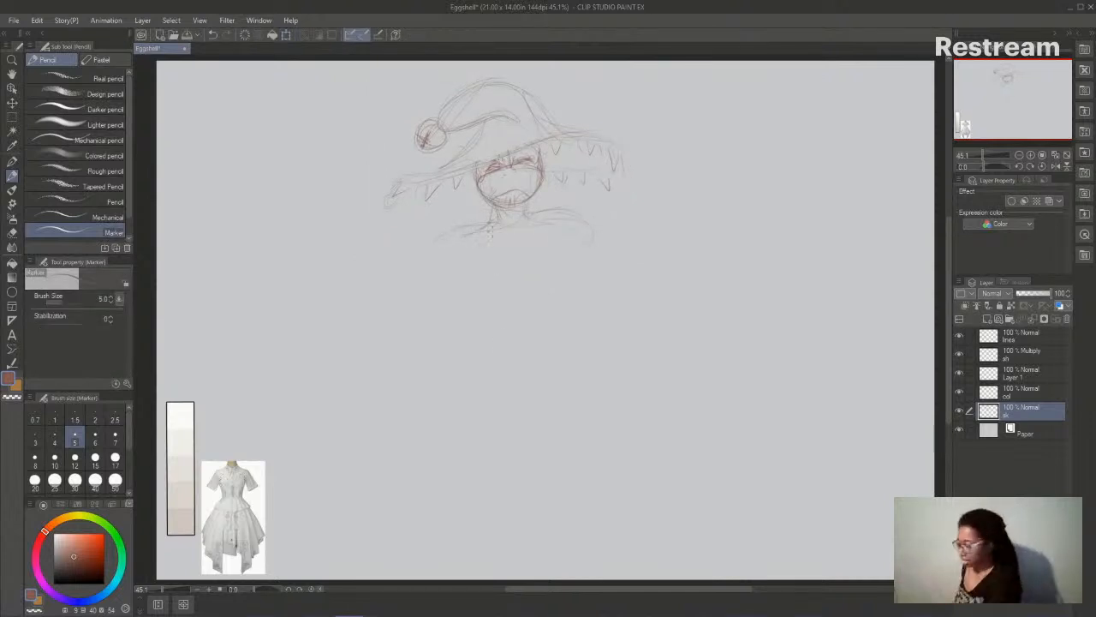
- Sketch a wide flaring cloak from the shoulders down, with a long wavy double hem across the middle of the canvas
left_click_drag(492, 222, 470, 233)
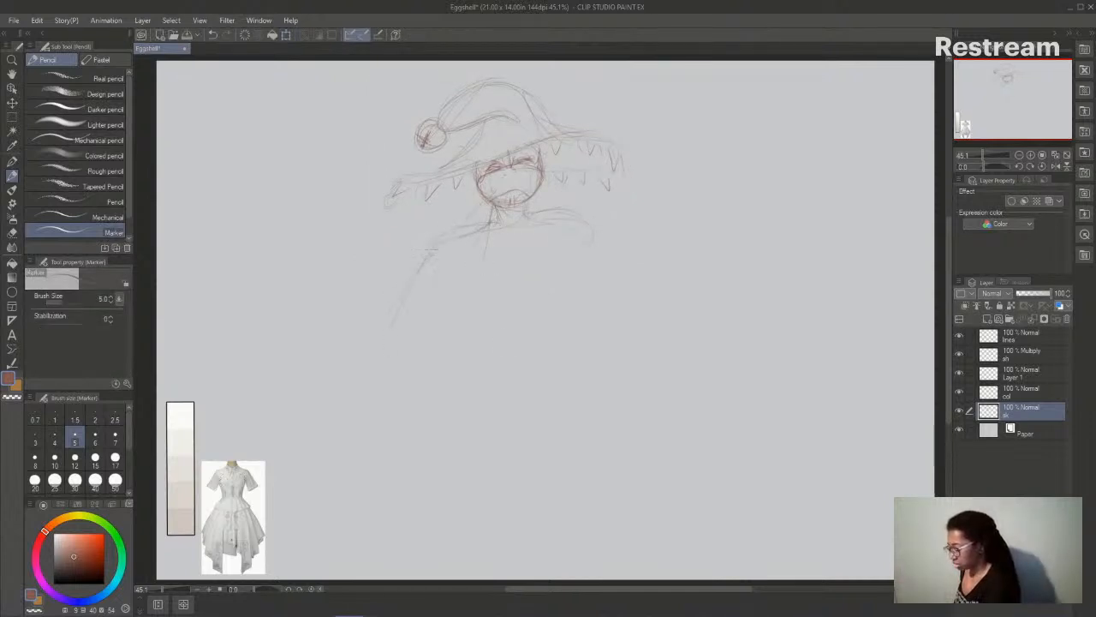
left_click_drag(347, 322, 470, 379)
left_click_drag(386, 373, 638, 369)
left_click_drag(588, 240, 668, 359)
left_click_drag(648, 302, 656, 352)
mouse_move(330, 434)
left_mouse_down()
mouse_move(396, 412)
mouse_move(685, 378)
mouse_move(550, 443)
left_mouse_up()
left_click_drag(276, 443, 634, 413)
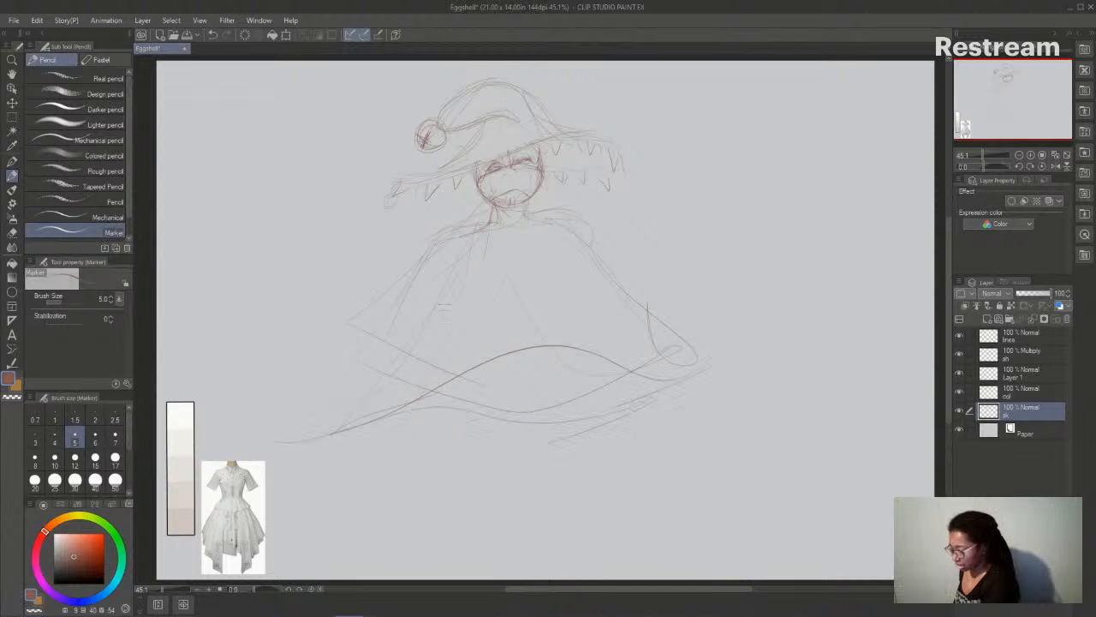
- Add a broad pointed shoulder cape extending outward on both sides of the figure and round off the shoulder
left_click_drag(439, 239, 330, 263)
left_click_drag(553, 212, 653, 269)
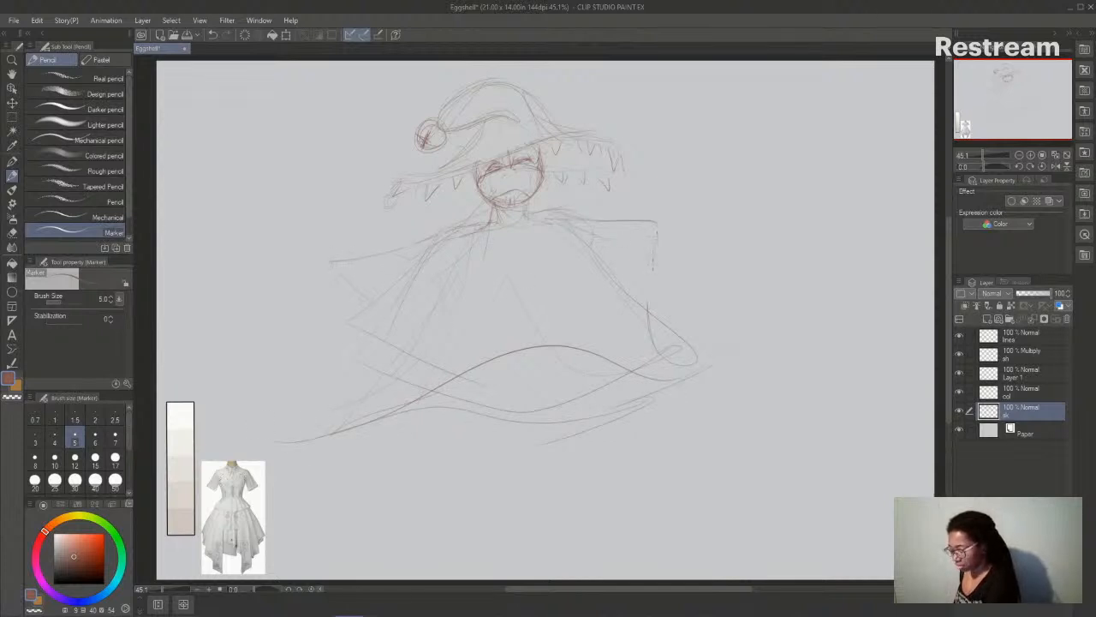
left_click_drag(439, 233, 456, 214)
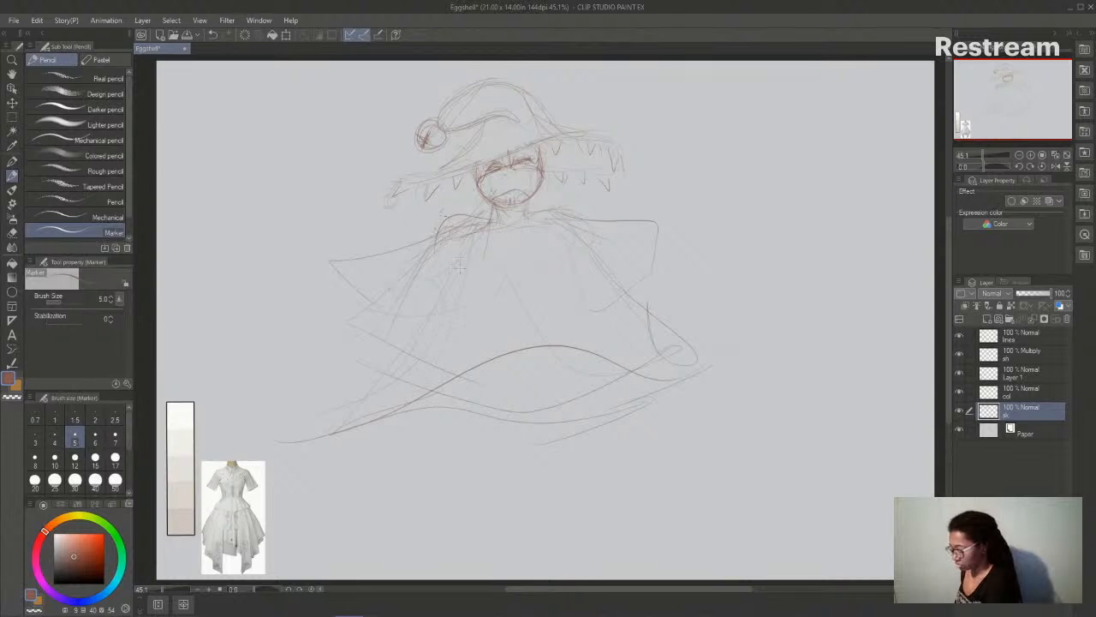
- Try a long flared sleeve reaching down from the figure's left-hand shoulder on the canvas, and erase its outer end
left_click_drag(422, 250, 329, 346)
mouse_move(414, 271)
left_mouse_down()
mouse_move(361, 330)
mouse_move(304, 354)
left_mouse_up()
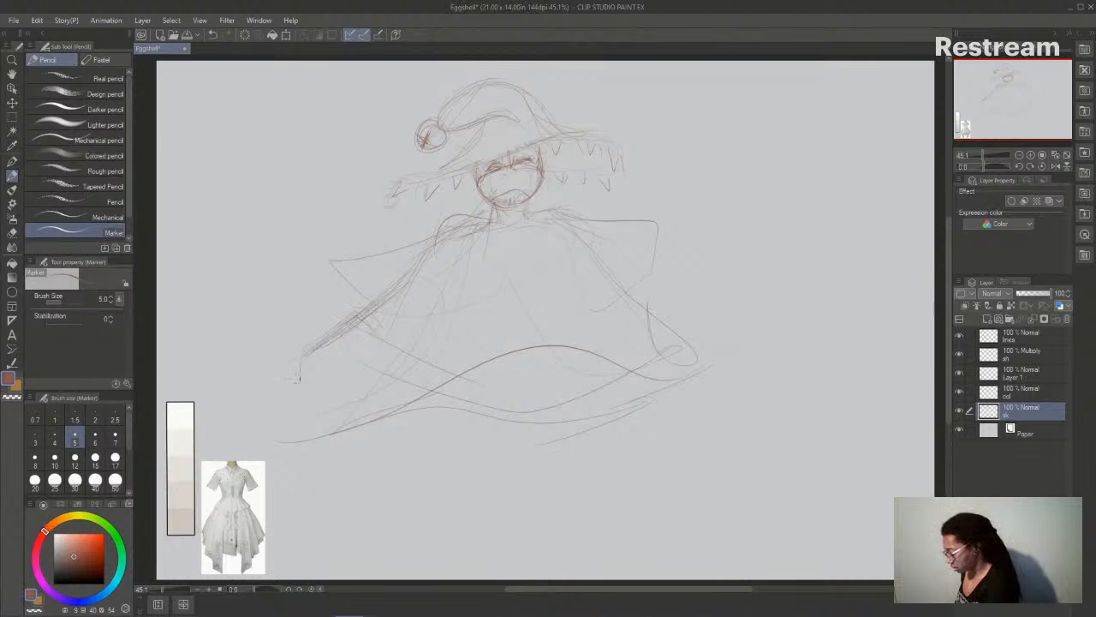
left_click_drag(336, 408, 381, 351)
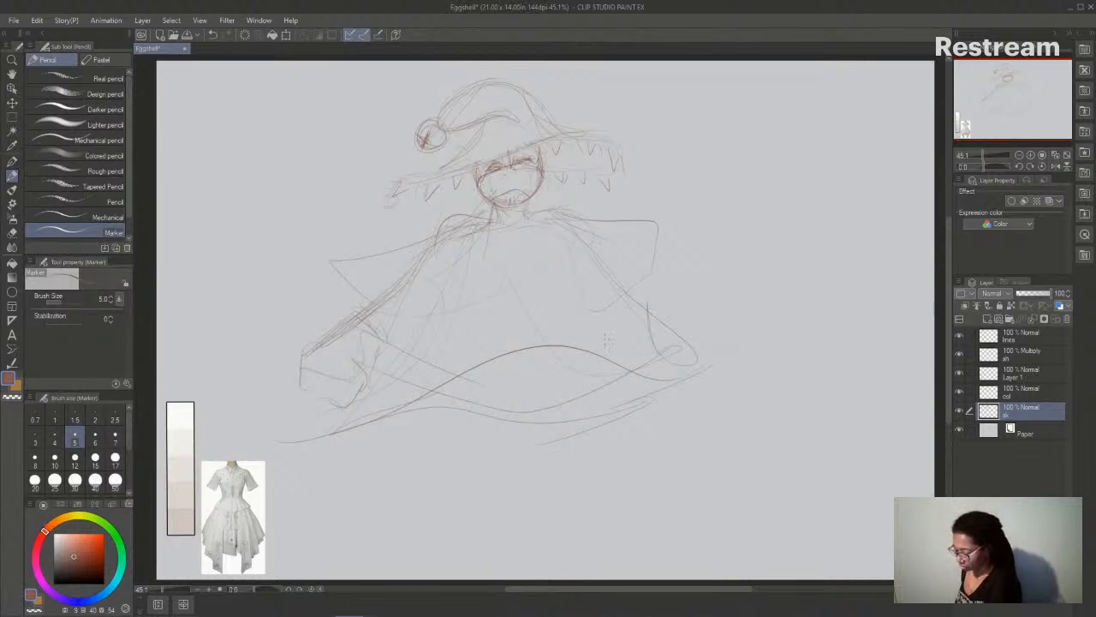
mouse_move(307, 350)
left_mouse_down()
mouse_move(305, 403)
mouse_move(336, 387)
mouse_move(352, 349)
mouse_move(336, 349)
mouse_move(362, 318)
mouse_move(362, 361)
mouse_move(378, 336)
left_mouse_up()
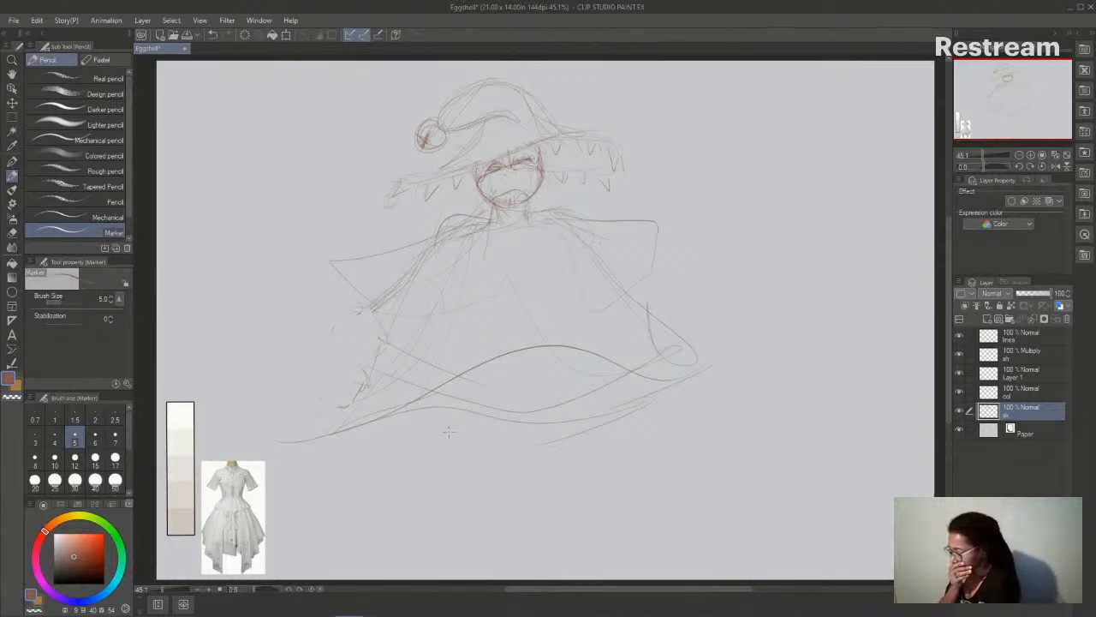
- Clear the hatted, cloaked character sketch from the canvas
left_click(245, 36)
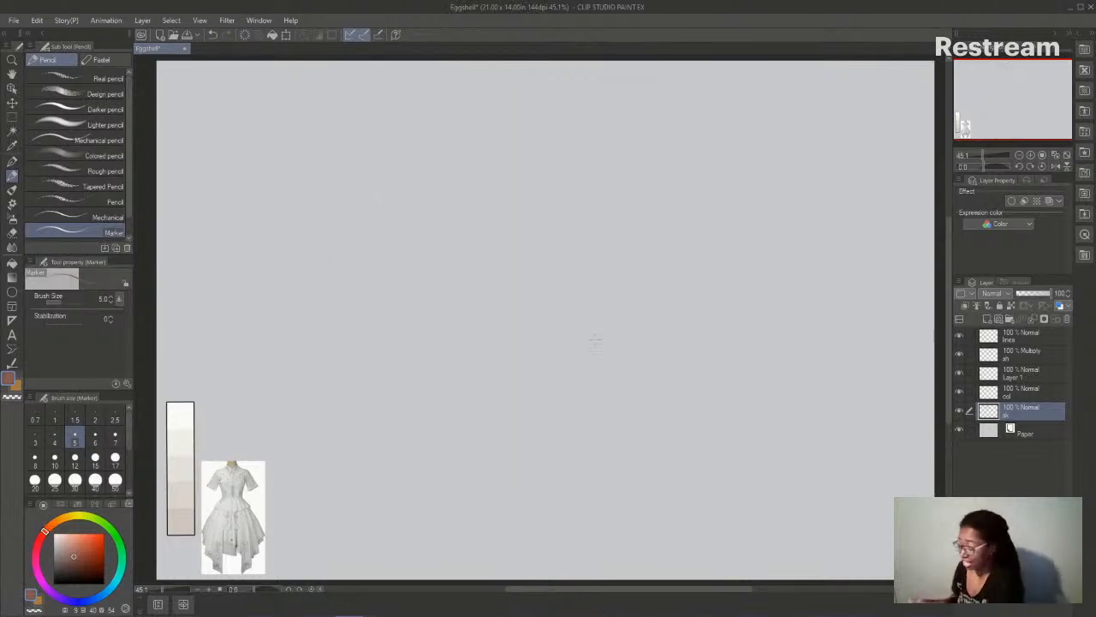
left_click_drag(643, 592, 642, 591)
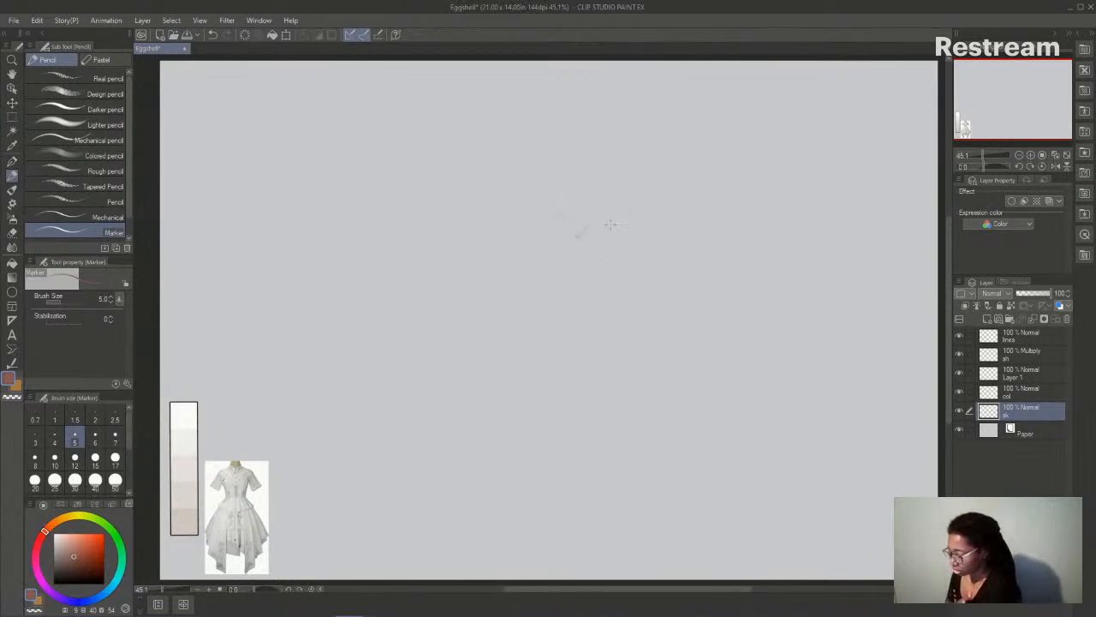
- Try a scalloped collar with sloping shoulder lines in the upper middle of the canvas, and clear it
mouse_move(644, 223)
left_mouse_down()
mouse_move(572, 235)
mouse_move(506, 211)
mouse_move(494, 221)
mouse_move(542, 230)
mouse_move(497, 233)
mouse_move(561, 263)
mouse_move(654, 229)
left_mouse_up()
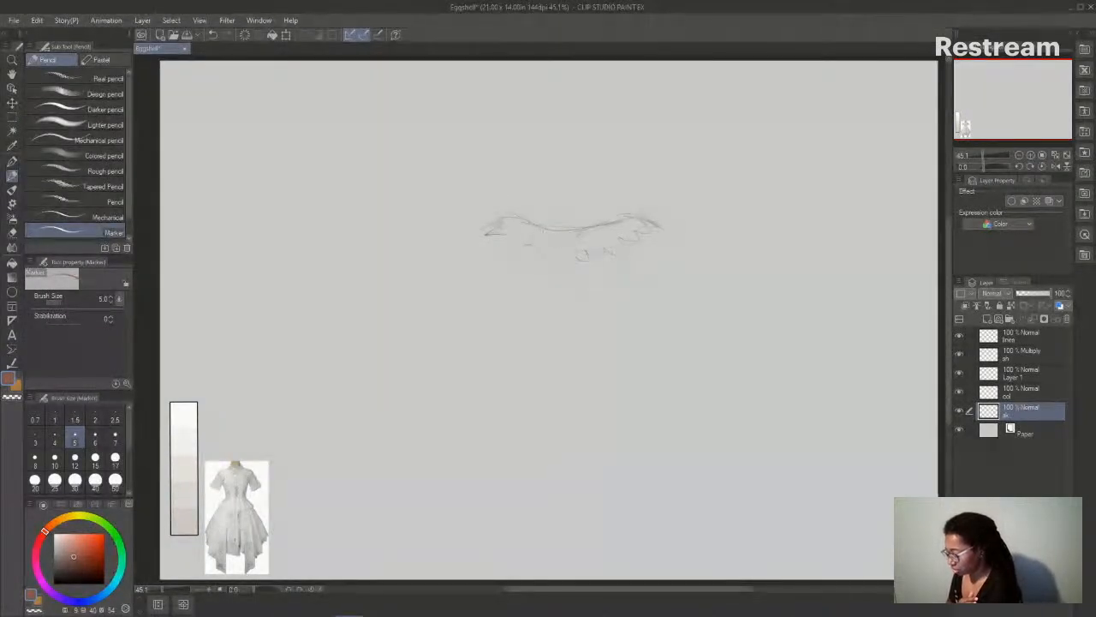
left_click_drag(495, 227, 468, 255)
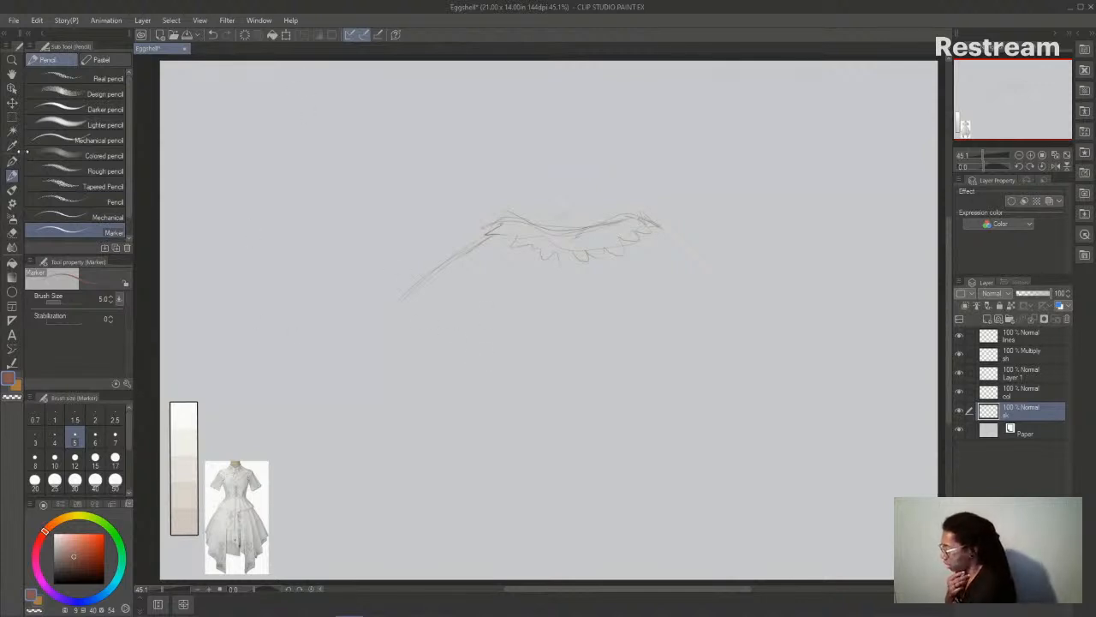
left_click(245, 35)
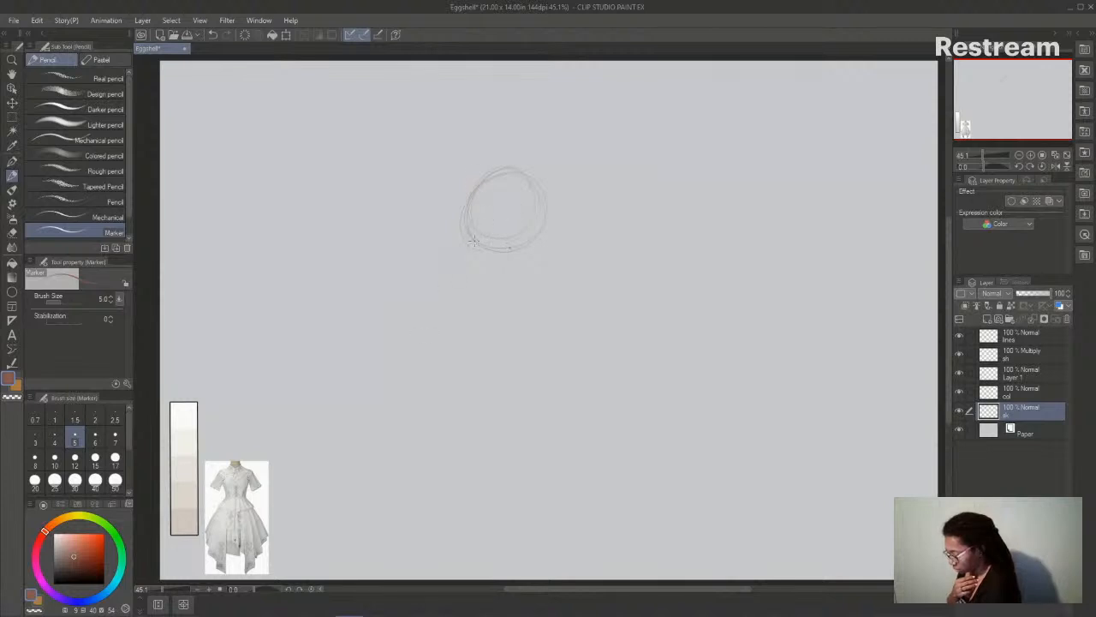
- Sketch a new figure with a round head, a wide bell-shaped dress, a curved neckline and arms angled outward from the shoulders
left_click_drag(429, 324, 386, 377)
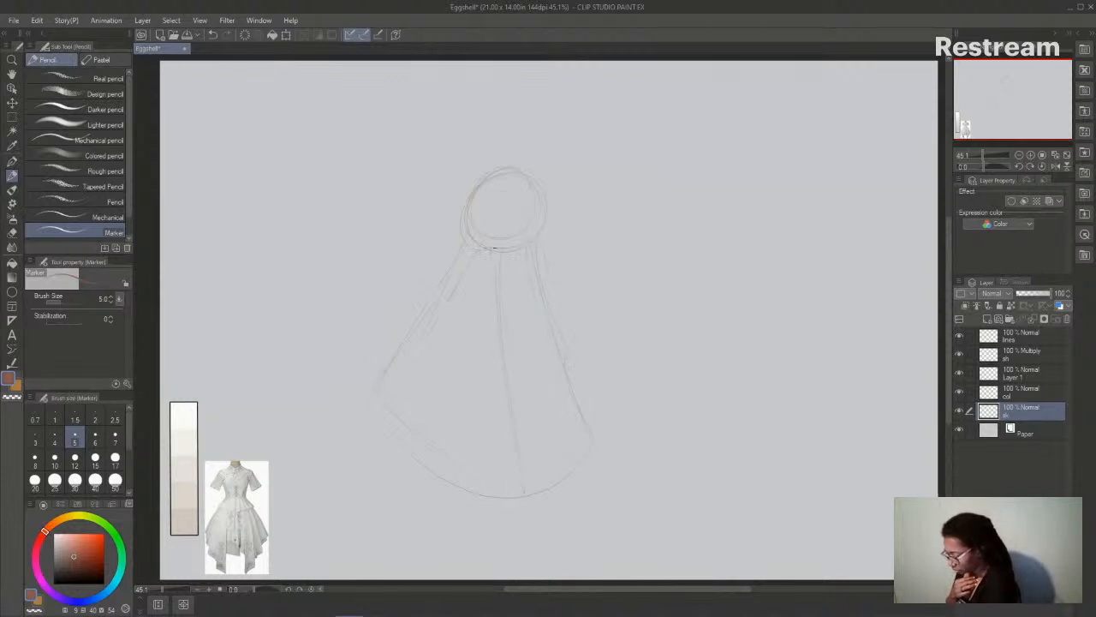
mouse_move(485, 248)
left_mouse_down()
mouse_move(486, 276)
mouse_move(514, 265)
mouse_move(525, 292)
mouse_move(487, 287)
mouse_move(545, 305)
left_mouse_up()
left_click_drag(477, 258, 451, 267)
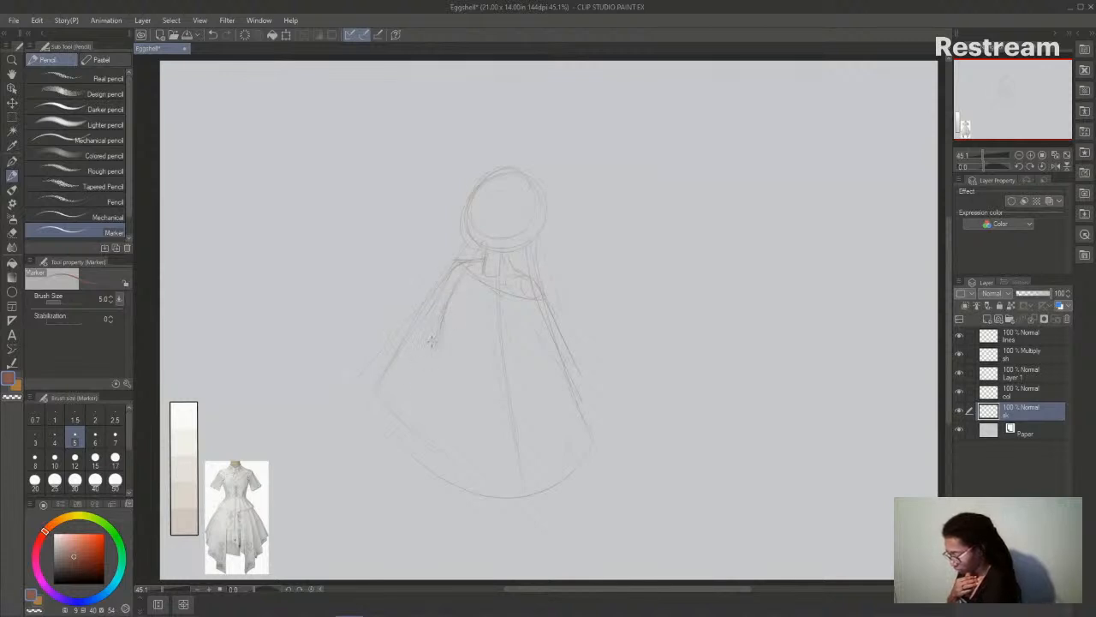
left_click_drag(524, 310, 527, 329)
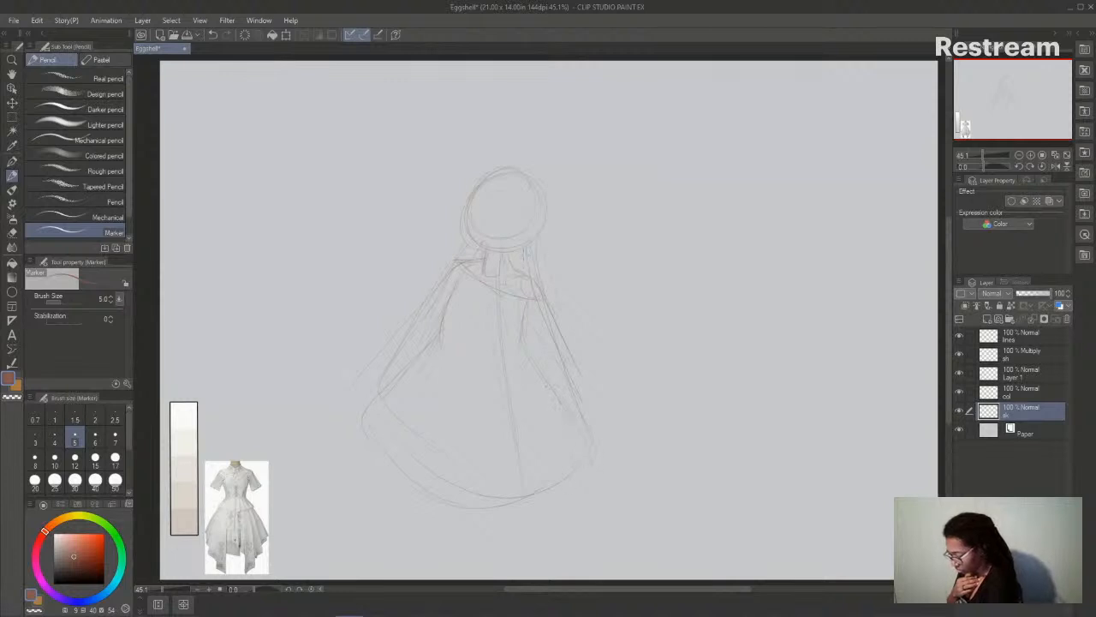
- Sketch banded cuffs on both arms, with a loose flared sleeve end hanging from the canvas-right forearm
left_click_drag(546, 390, 595, 391)
left_click_drag(544, 433, 545, 451)
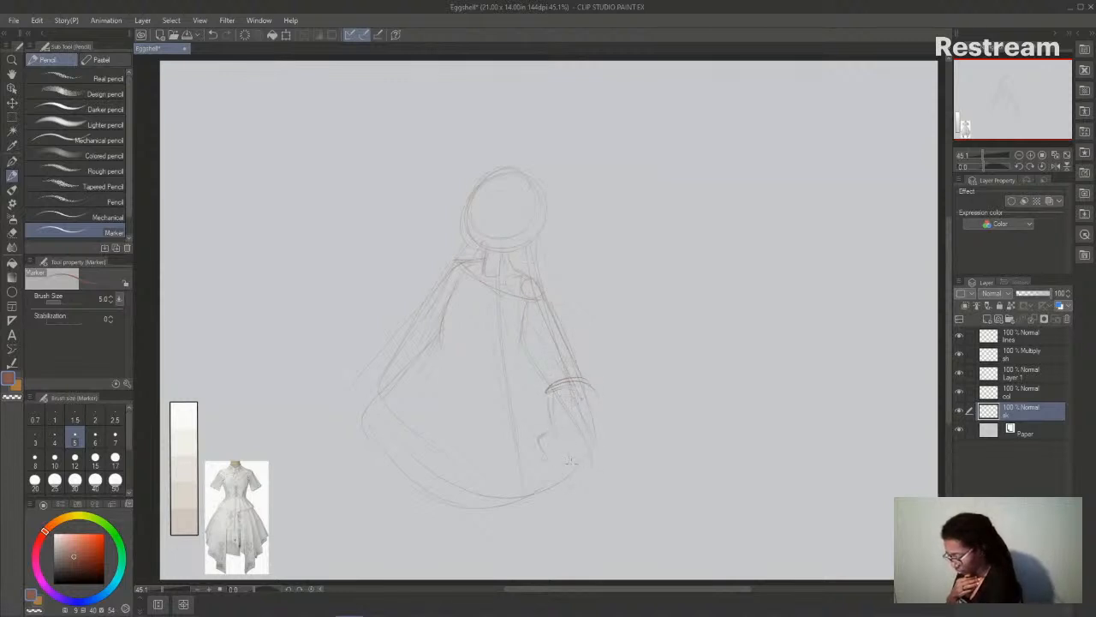
mouse_move(569, 378)
left_mouse_down()
mouse_move(595, 390)
mouse_move(609, 453)
left_mouse_up()
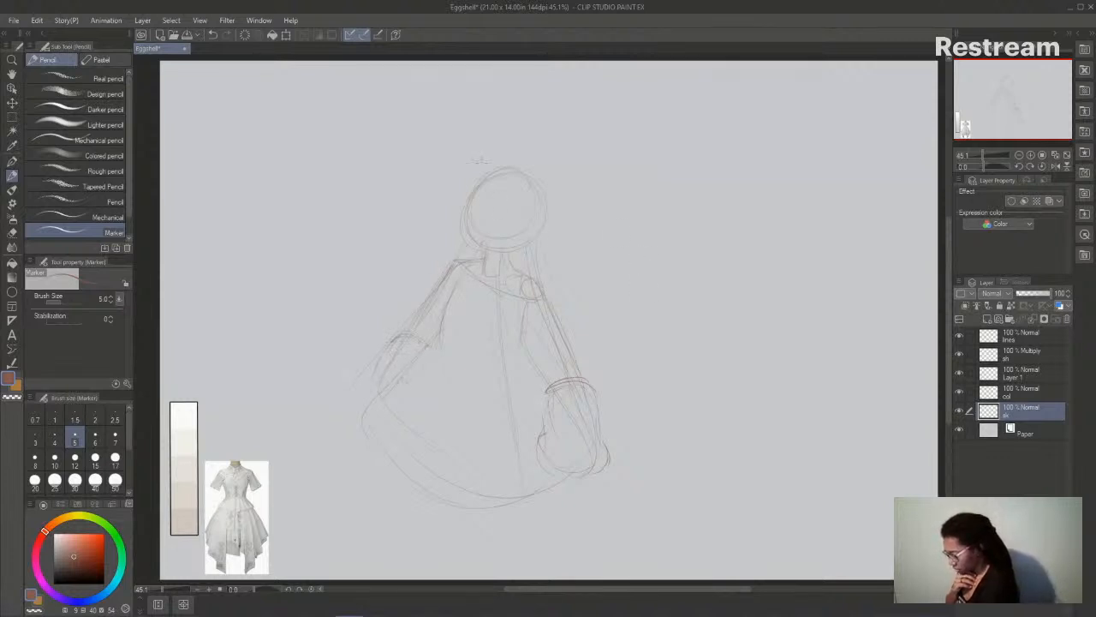
- Sketch the face guidelines, a narrowed eye and the cheek and jaw contour on the head, undoing stray strokes
mouse_move(485, 209)
left_mouse_down()
mouse_move(487, 272)
mouse_move(480, 213)
mouse_move(488, 227)
mouse_move(526, 226)
mouse_move(500, 224)
mouse_move(514, 225)
mouse_move(490, 251)
left_mouse_up()
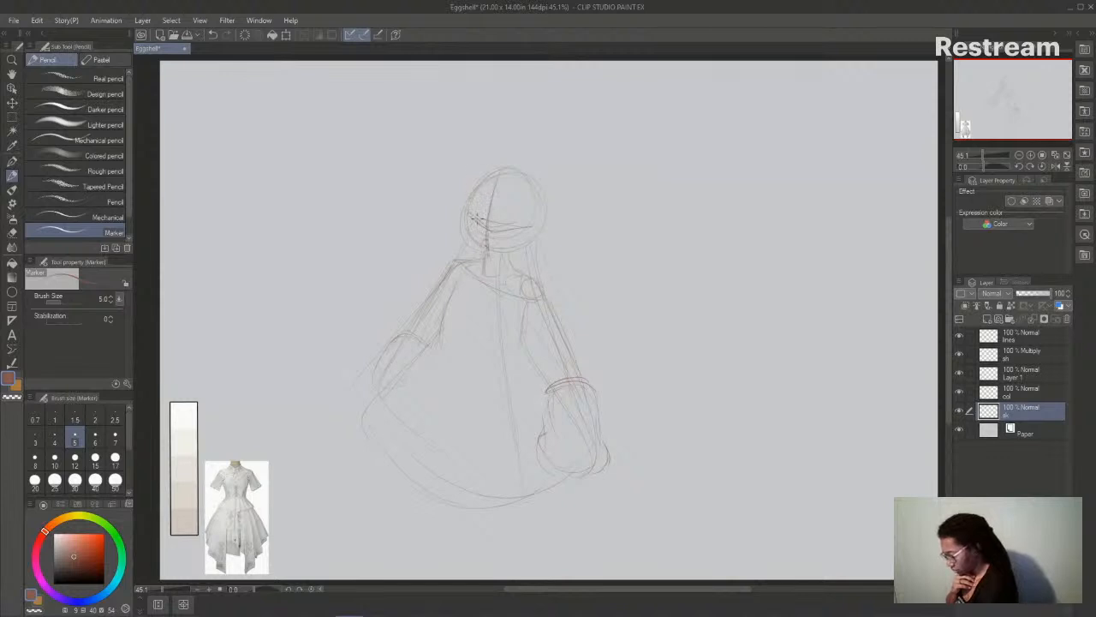
left_click_drag(495, 180, 475, 219)
key("ctrl+z")
key("ctrl+z")
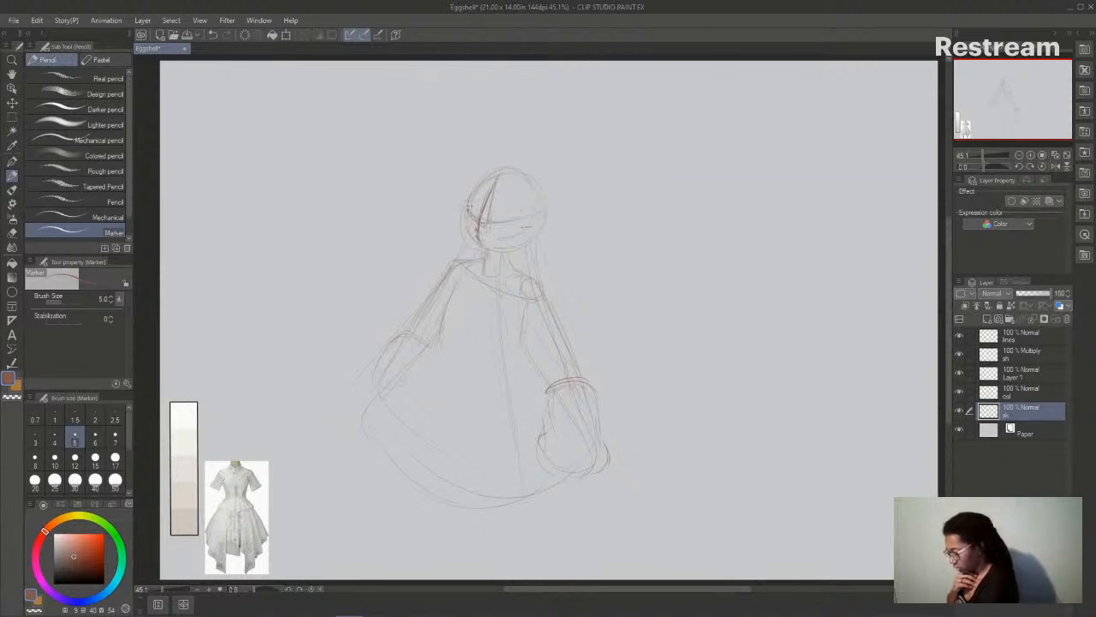
left_click_drag(473, 217, 471, 204)
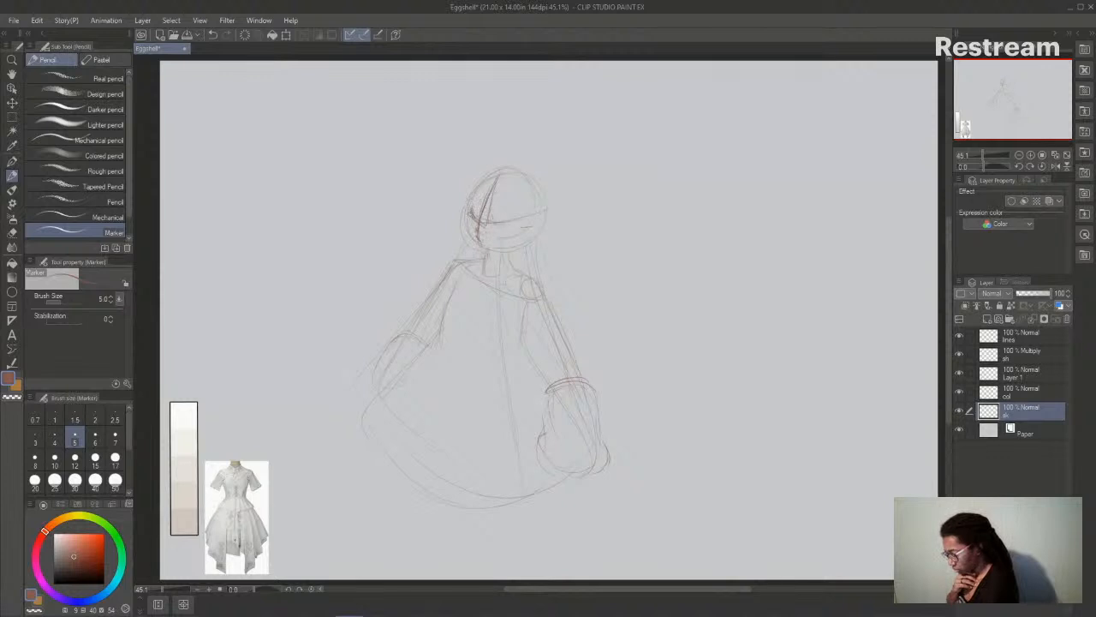
mouse_move(490, 226)
left_mouse_down()
mouse_move(511, 222)
mouse_move(468, 219)
left_mouse_up()
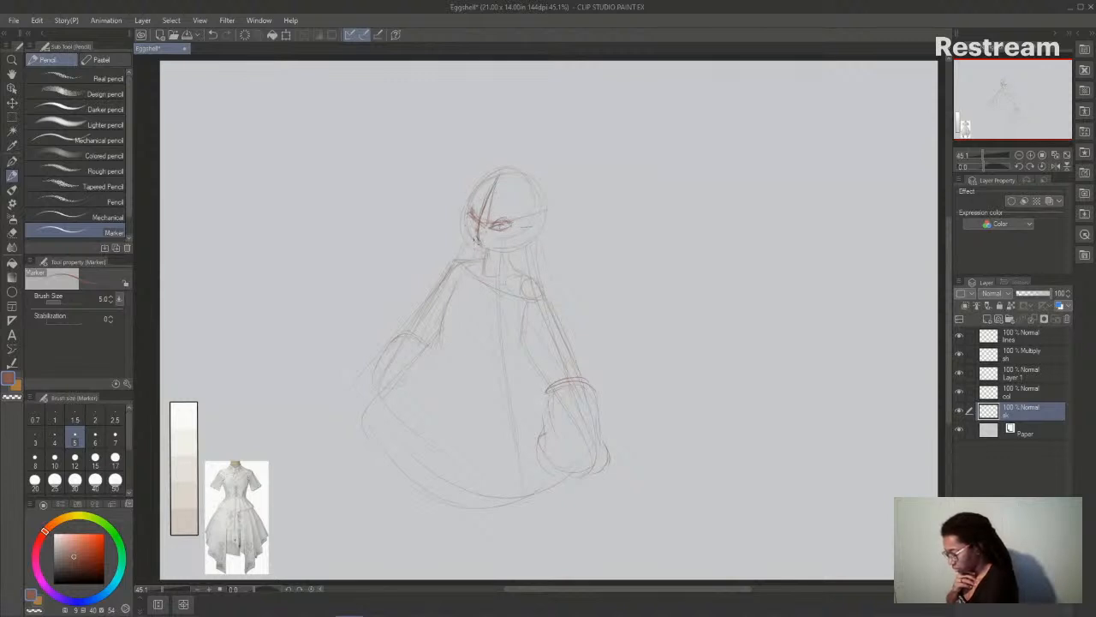
left_click_drag(469, 218, 461, 209)
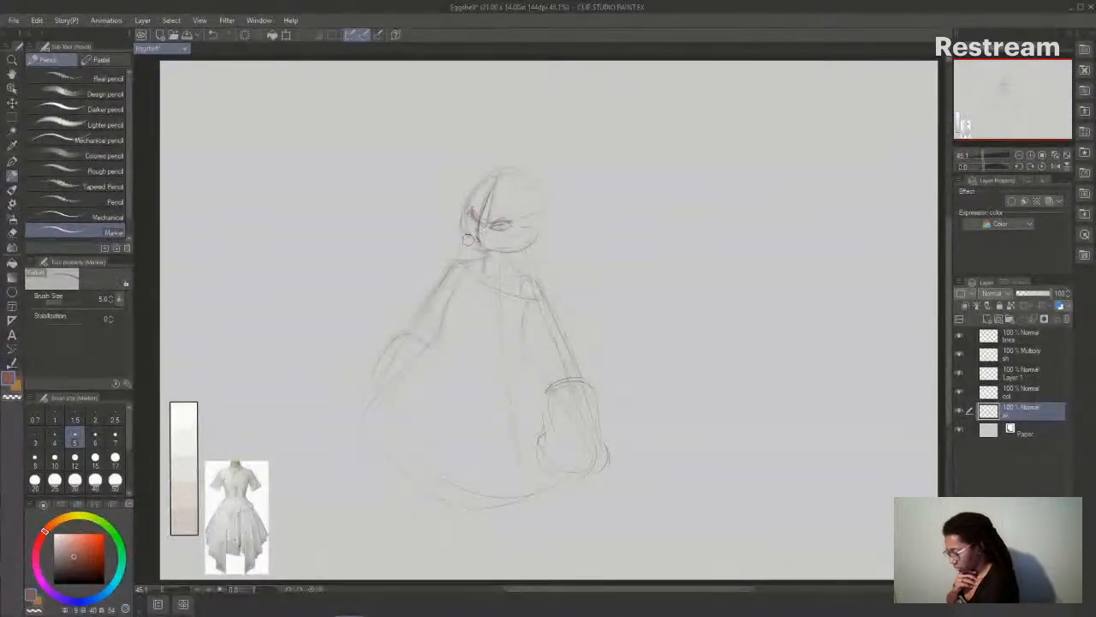
key("ctrl+z")
mouse_move(471, 197)
left_mouse_down()
mouse_move(464, 240)
mouse_move(503, 256)
left_mouse_up()
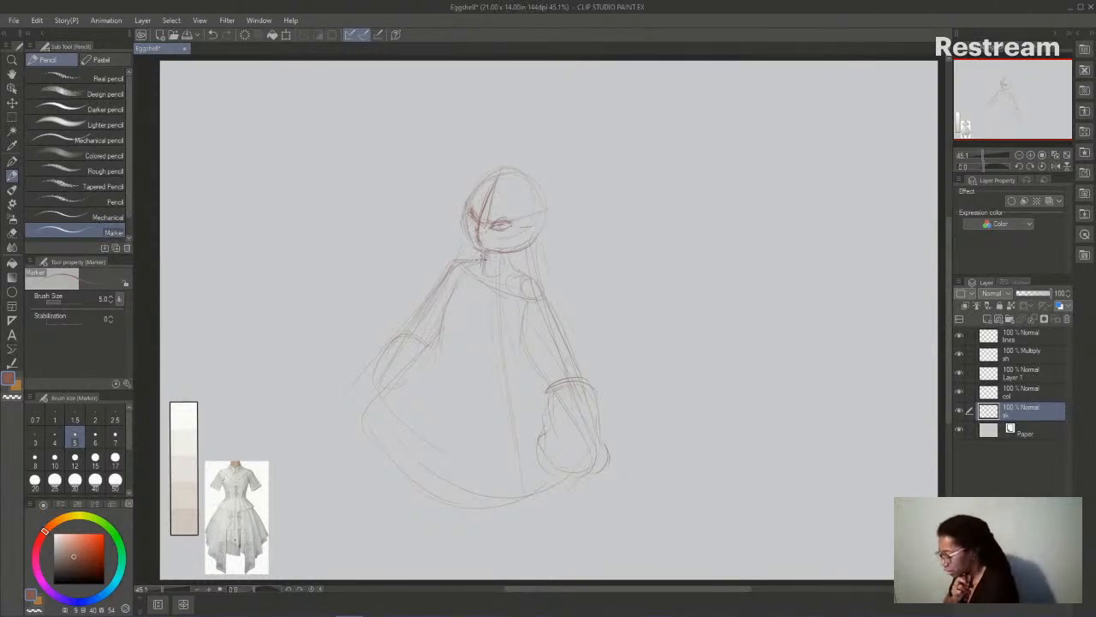
- Add a jagged ruffled collar around the shoulders and a billowing cape with a scalloped hem trailing behind the canvas-right arm
left_click_drag(463, 265, 539, 299)
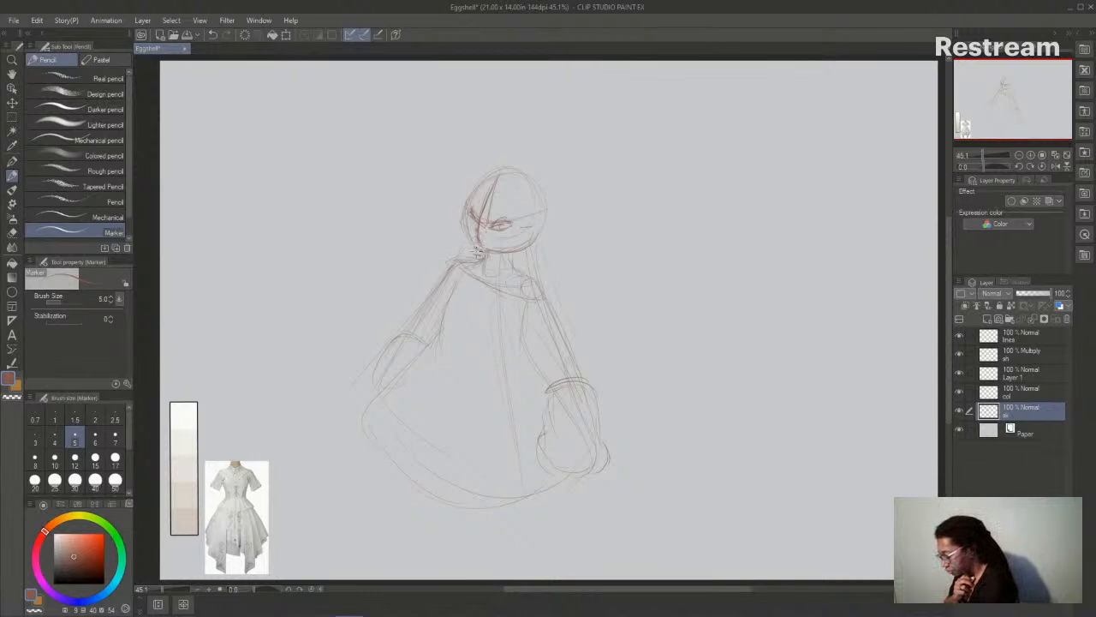
mouse_move(474, 249)
left_mouse_down()
mouse_move(449, 250)
mouse_move(459, 281)
mouse_move(507, 305)
left_mouse_up()
mouse_move(480, 267)
left_mouse_down()
mouse_move(500, 282)
mouse_move(480, 298)
mouse_move(524, 300)
mouse_move(531, 267)
mouse_move(543, 288)
left_mouse_up()
left_click_drag(520, 279, 525, 287)
mouse_move(446, 260)
left_mouse_down()
mouse_move(433, 276)
mouse_move(476, 310)
mouse_move(529, 320)
mouse_move(555, 300)
mouse_move(647, 342)
mouse_move(661, 394)
mouse_move(589, 413)
left_mouse_up()
mouse_move(670, 393)
left_mouse_down()
mouse_move(681, 387)
mouse_move(673, 416)
mouse_move(604, 426)
left_mouse_up()
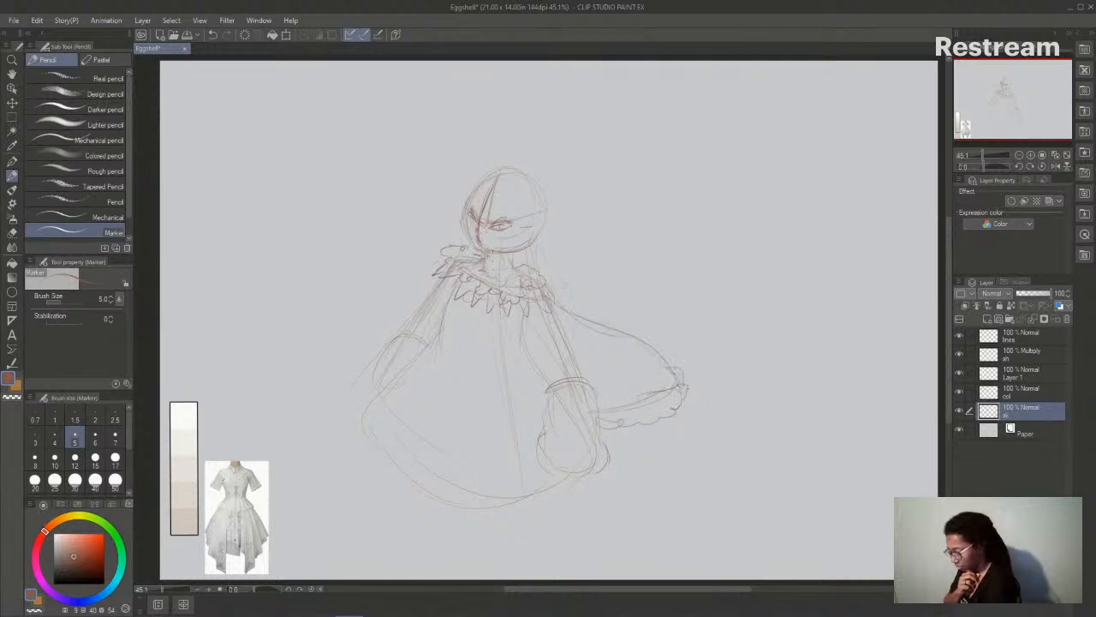
- Sketch a tilted witch hat with a wide curved brim across the head and a tall crown folding over behind
mouse_move(415, 147)
left_mouse_down()
mouse_move(495, 217)
mouse_move(591, 249)
left_mouse_up()
left_click_drag(447, 178, 618, 245)
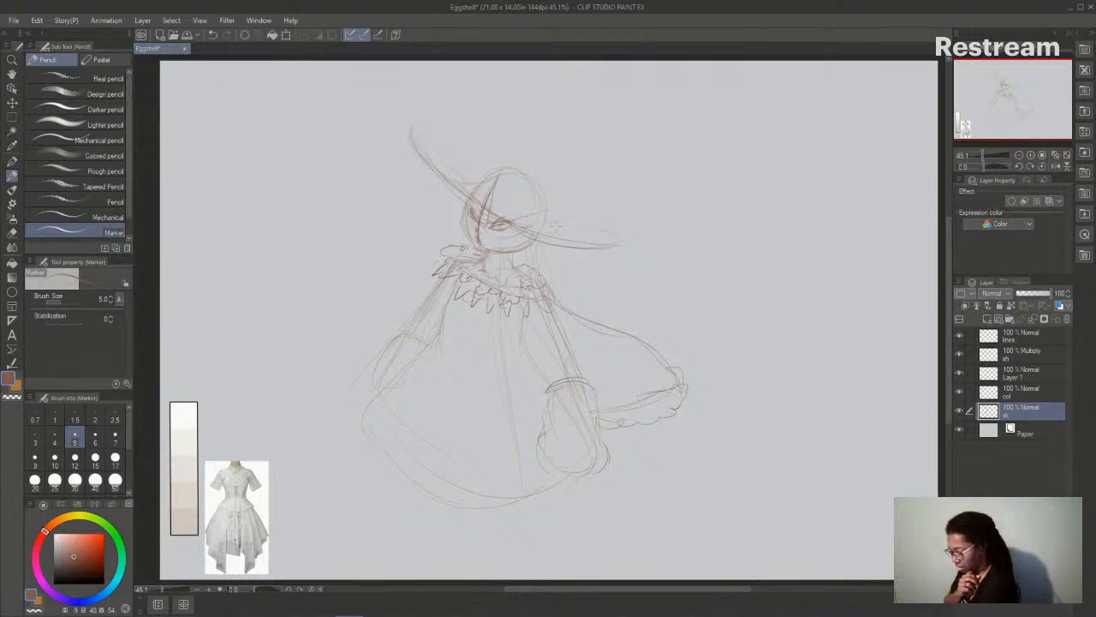
left_click_drag(556, 242, 638, 228)
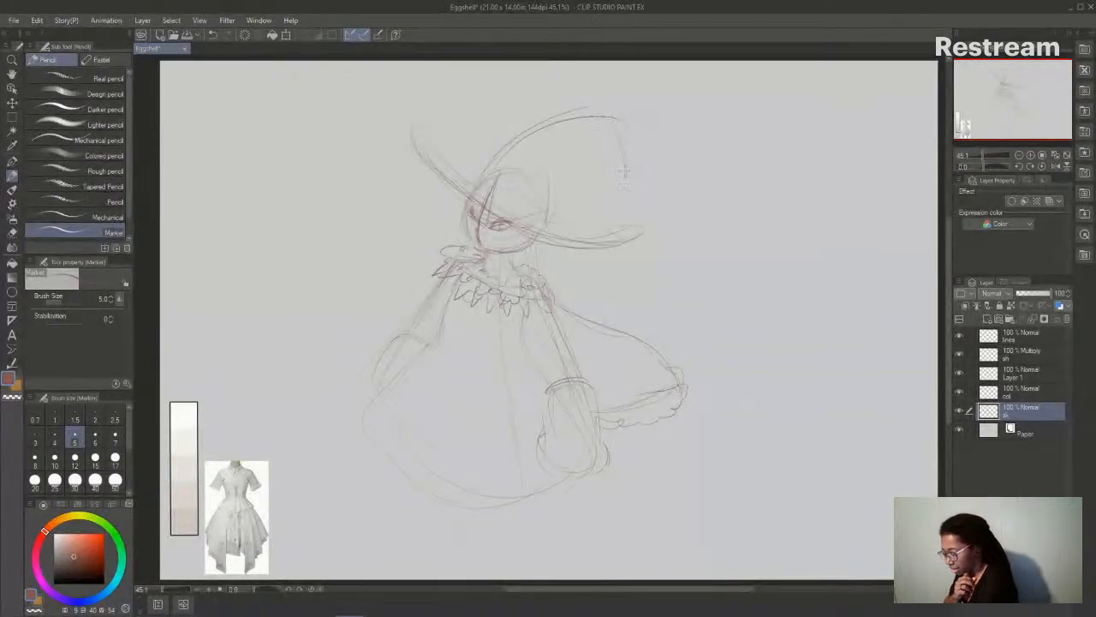
left_click_drag(630, 184, 578, 175)
mouse_move(558, 176)
left_mouse_down()
mouse_move(571, 226)
mouse_move(548, 218)
mouse_move(551, 227)
left_mouse_up()
left_click_drag(460, 175, 519, 137)
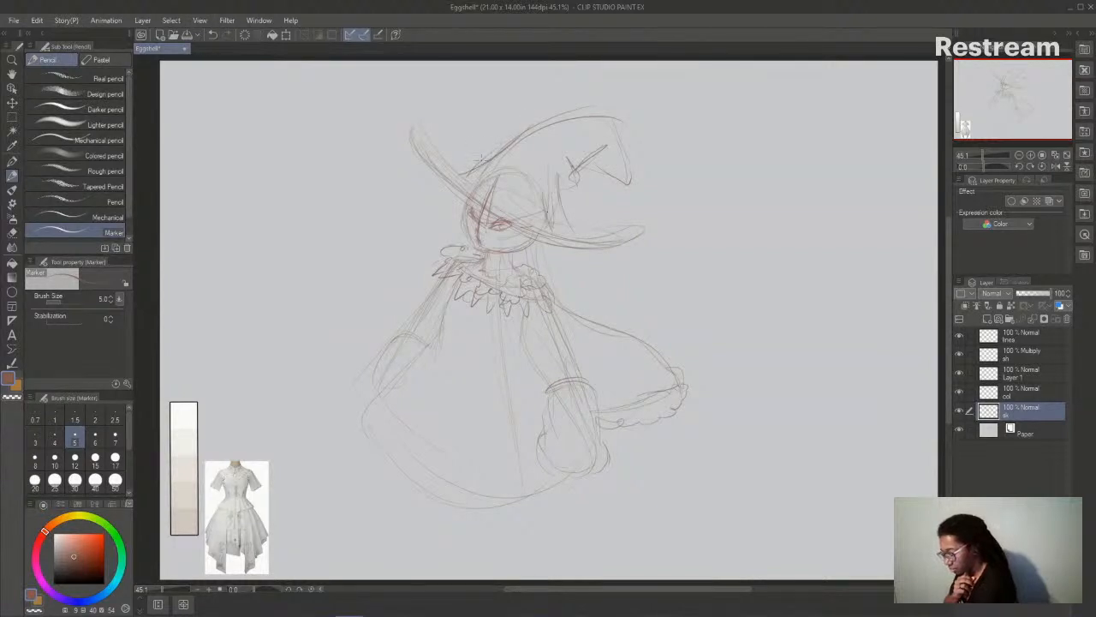
- Add a curved hat band with a ruffled edge where the crown meets the brim
left_click_drag(497, 176, 567, 205)
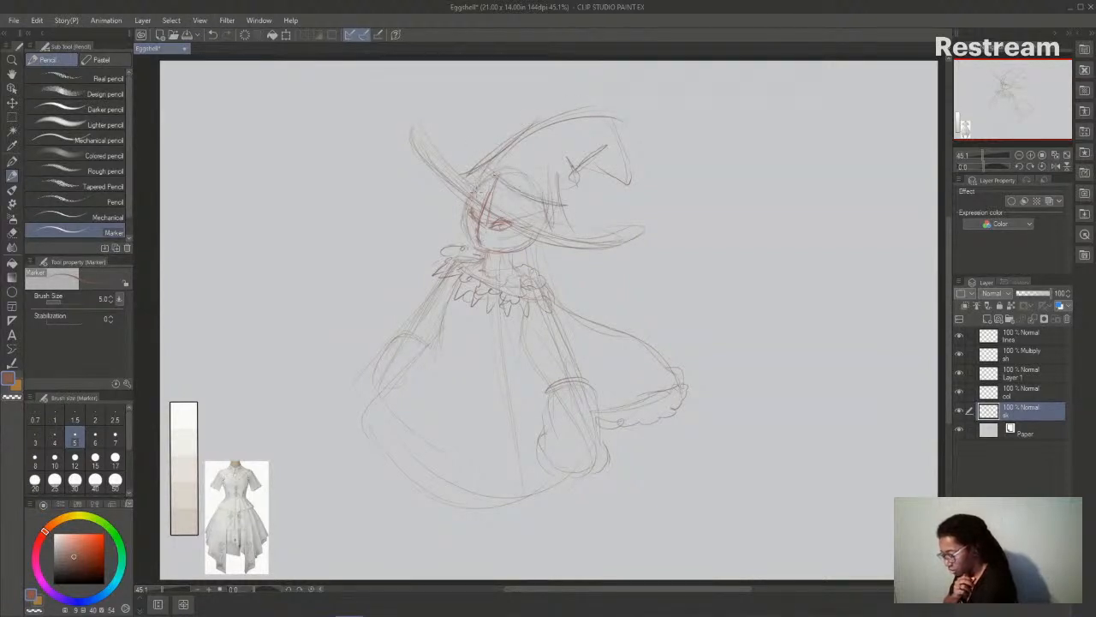
mouse_move(483, 167)
left_mouse_down()
mouse_move(458, 169)
mouse_move(566, 205)
mouse_move(570, 226)
left_mouse_up()
left_click_drag(511, 209, 538, 215)
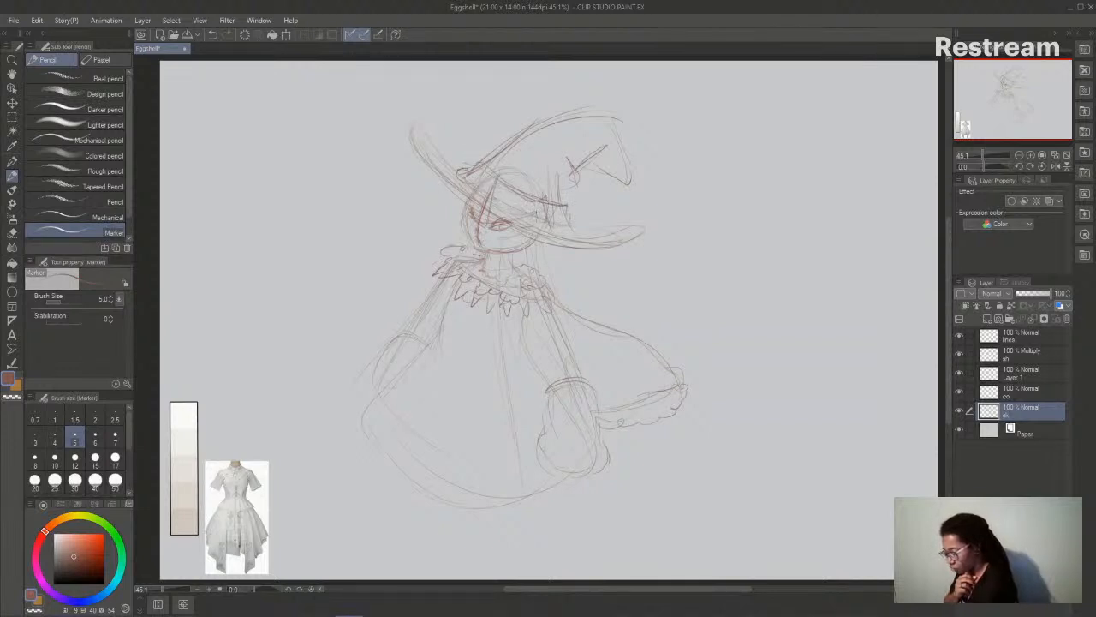
mouse_move(478, 162)
left_mouse_down()
mouse_move(565, 203)
mouse_move(589, 247)
left_mouse_up()
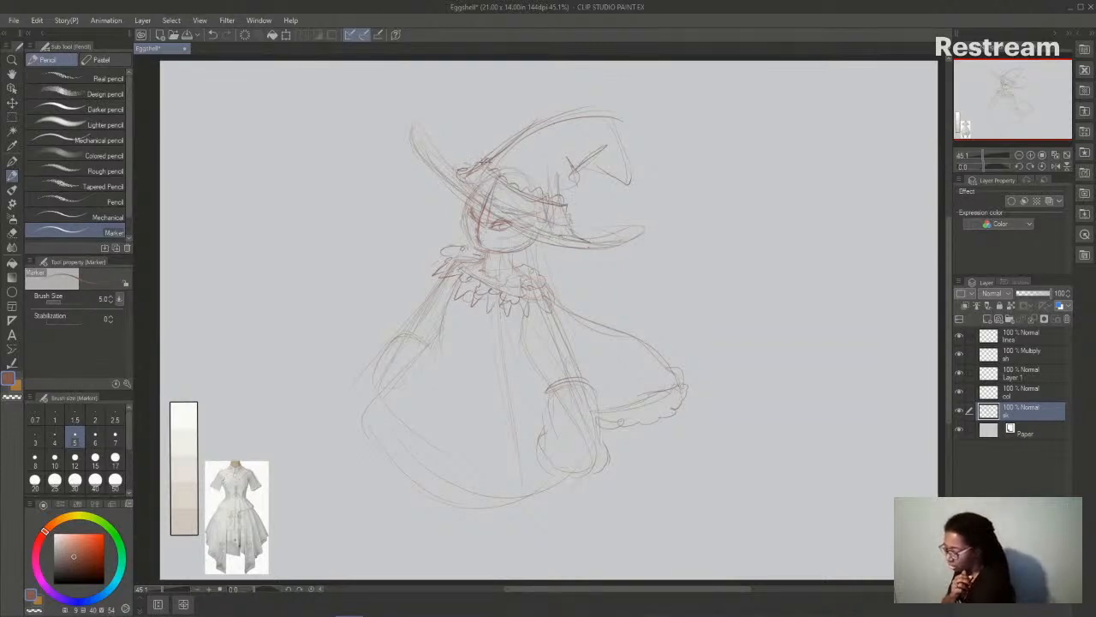
- Darken the upturned tip of the hat brim and add a round pom-pom to the drooping end of the crown
mouse_move(414, 143)
left_mouse_down()
mouse_move(463, 187)
mouse_move(430, 178)
mouse_move(457, 197)
mouse_move(439, 171)
left_mouse_up()
left_click_drag(414, 128, 465, 191)
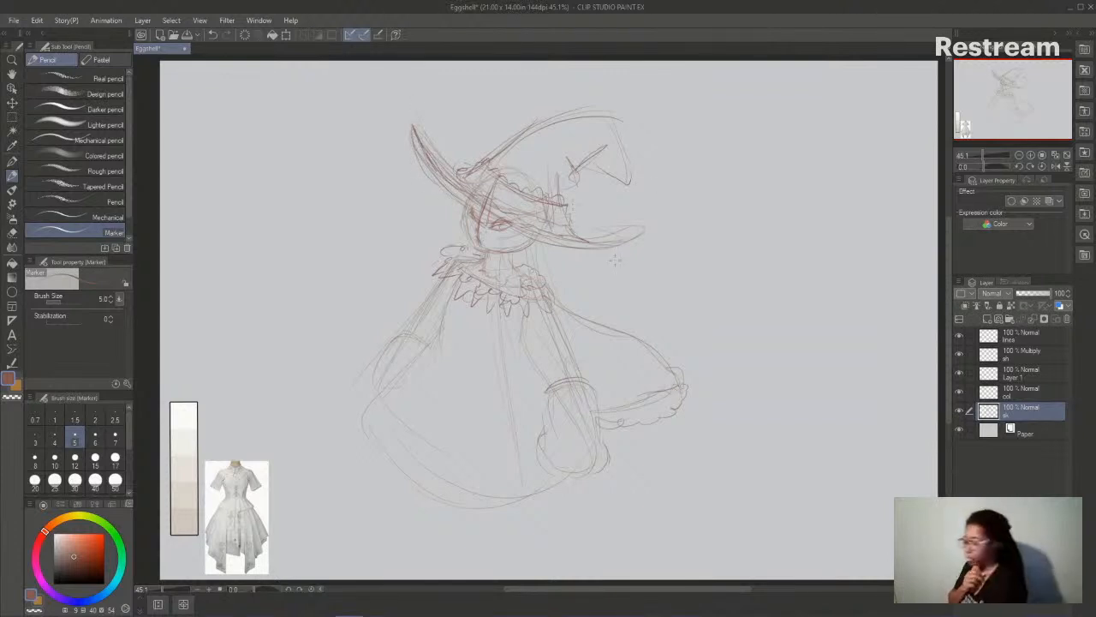
mouse_move(613, 190)
left_mouse_down()
mouse_move(641, 208)
mouse_move(611, 190)
left_mouse_up()
left_click_drag(616, 128, 630, 187)
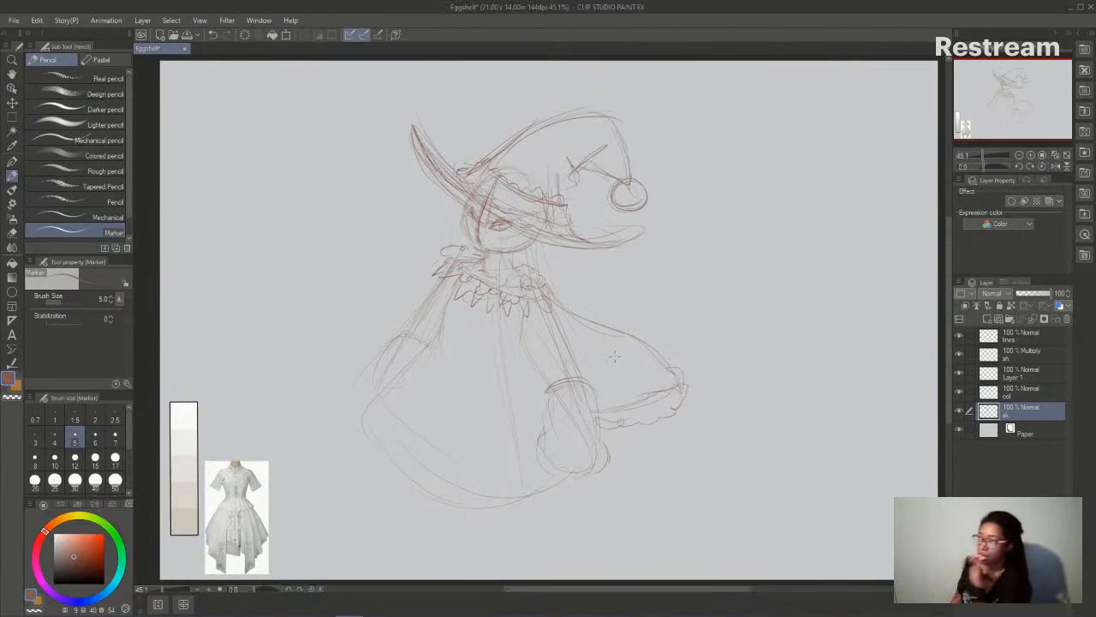
- Sketch long, full bunches of hair curving down from under the hat on both sides, with strand lines inside
left_click_drag(460, 197, 498, 217)
left_click_drag(425, 227, 363, 296)
mouse_move(586, 267)
left_mouse_down()
mouse_move(622, 329)
mouse_move(599, 352)
left_mouse_up()
mouse_move(561, 304)
left_mouse_down()
mouse_move(610, 326)
mouse_move(600, 330)
left_mouse_up()
mouse_move(584, 258)
left_mouse_down()
mouse_move(622, 312)
mouse_move(615, 352)
mouse_move(586, 296)
left_mouse_up()
left_click_drag(586, 295, 583, 354)
left_click_drag(552, 249, 559, 287)
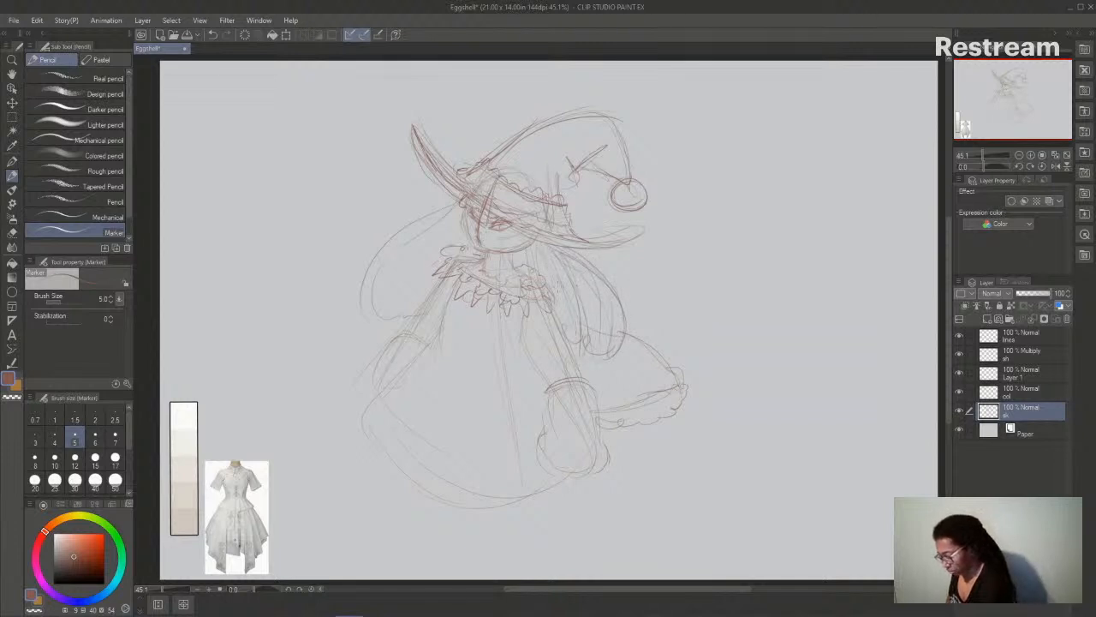
mouse_move(454, 203)
left_mouse_down()
mouse_move(417, 238)
mouse_move(386, 316)
left_mouse_up()
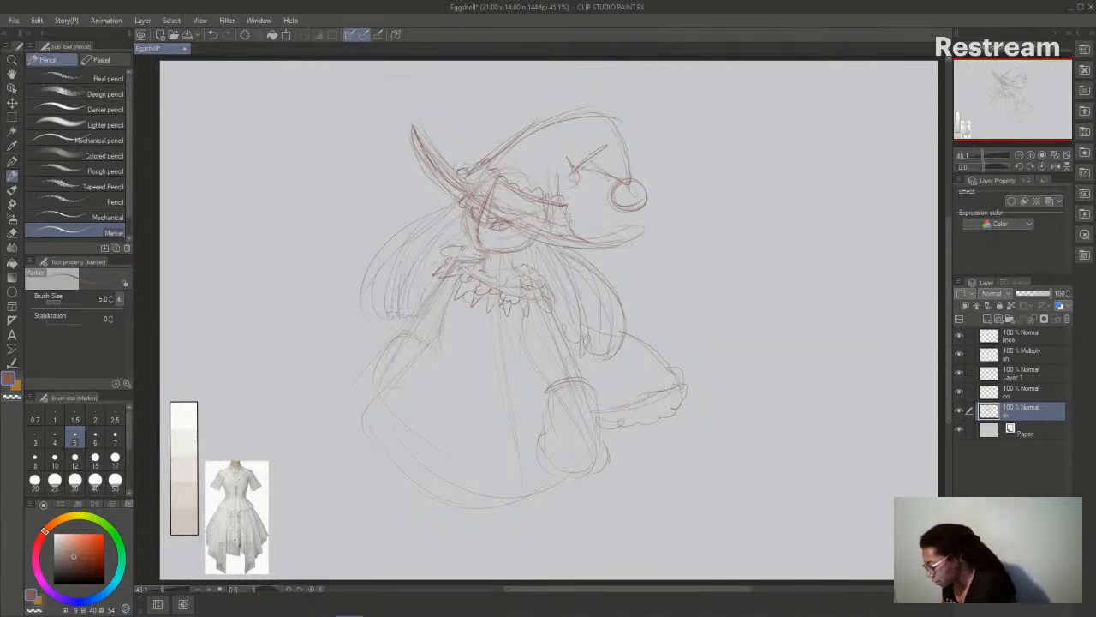
- Finish both hair bunches with a ring-shaped tie and a curled tuft below it
mouse_move(389, 314)
left_mouse_down()
mouse_move(374, 323)
mouse_move(382, 333)
mouse_move(401, 311)
mouse_move(347, 369)
mouse_move(373, 375)
left_mouse_up()
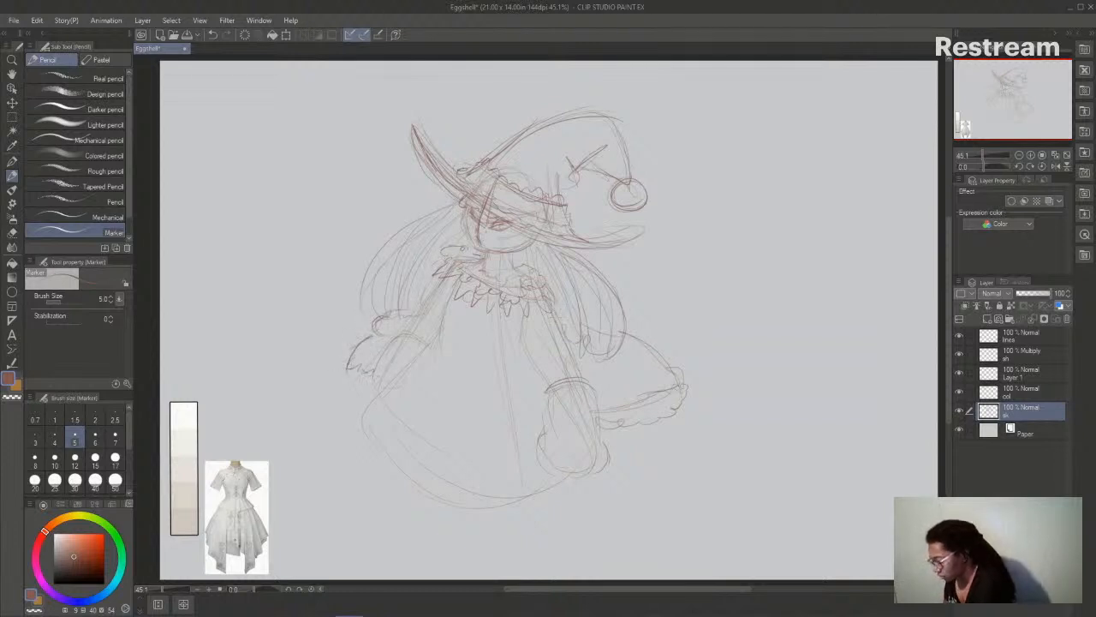
mouse_move(588, 344)
left_mouse_down()
mouse_move(580, 355)
mouse_move(623, 350)
mouse_move(583, 346)
left_mouse_up()
mouse_move(626, 309)
left_mouse_down()
mouse_move(608, 349)
mouse_move(621, 385)
left_mouse_up()
left_click_drag(610, 388, 629, 391)
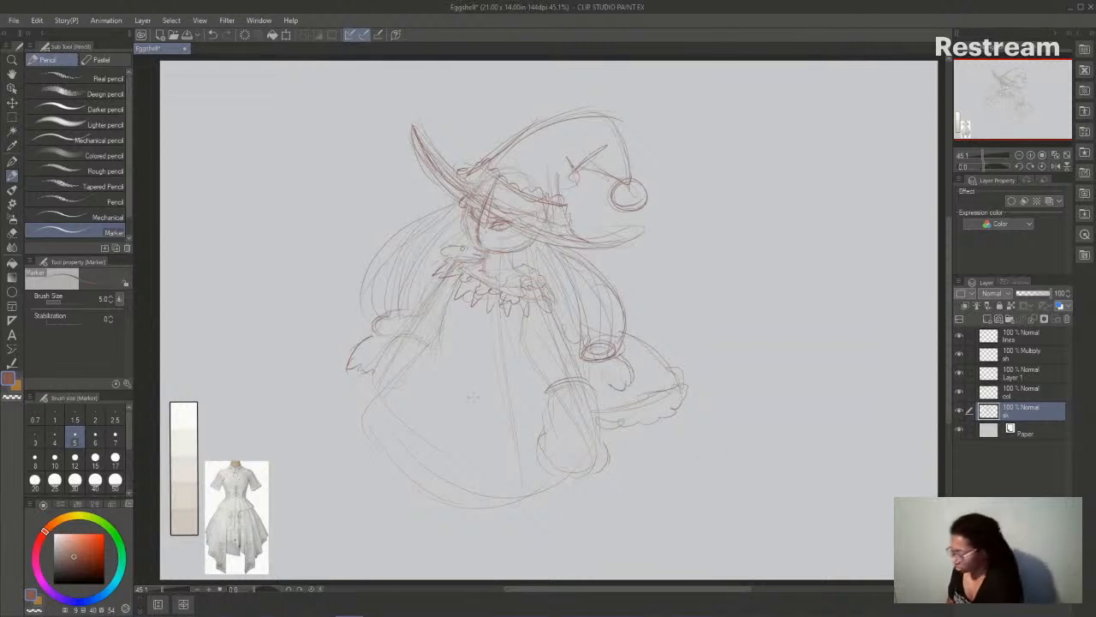
- Rework the flared sleeve on the canvas-left arm and undo the strokes closing its lower end
mouse_move(404, 331)
left_mouse_down()
mouse_move(368, 372)
mouse_move(370, 362)
left_mouse_up()
mouse_move(384, 406)
left_mouse_down()
mouse_move(363, 414)
mouse_move(372, 420)
mouse_move(413, 388)
mouse_move(401, 405)
mouse_move(409, 365)
left_mouse_up()
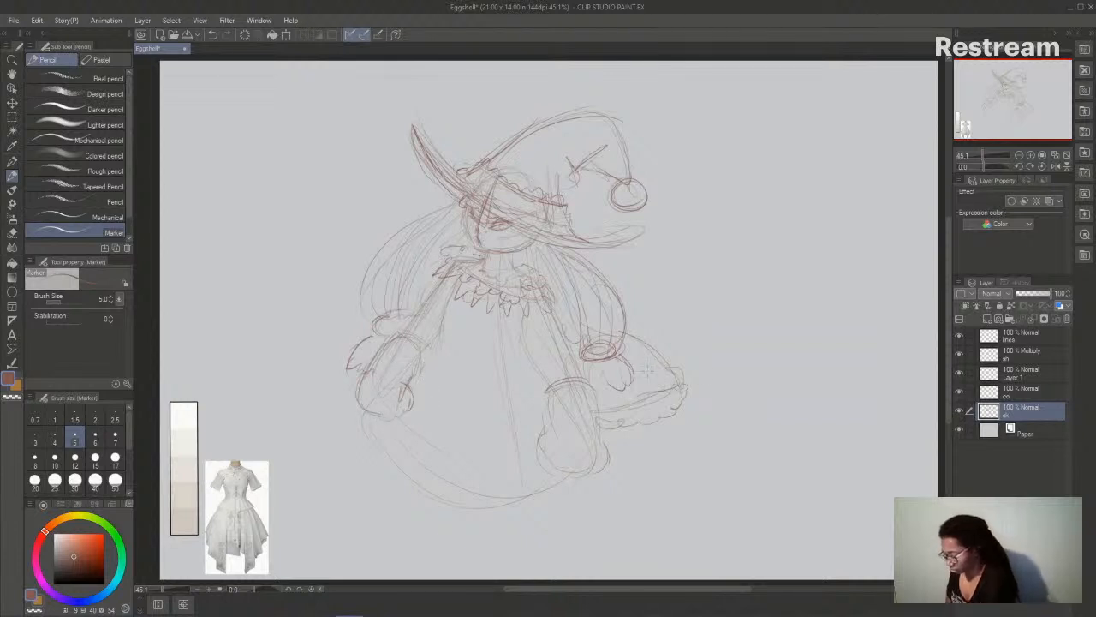
key("ctrl+z")
key("ctrl+z")
key("ctrl+z")
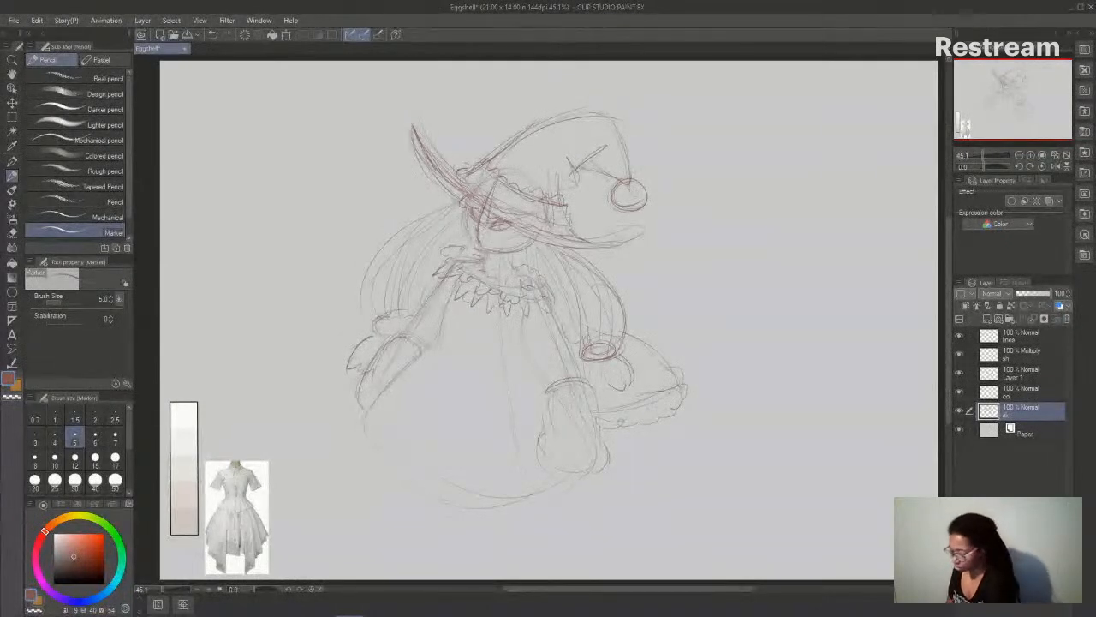
- Redraw the flared canvas-right sleeve with darker sides and a frilled lower edge, and strengthen the arm above its cuff
mouse_move(552, 388)
left_mouse_down()
mouse_move(539, 465)
mouse_move(559, 477)
mouse_move(599, 468)
mouse_move(610, 441)
left_mouse_up()
mouse_move(597, 394)
left_mouse_down()
mouse_move(607, 466)
mouse_move(593, 474)
left_mouse_up()
mouse_move(605, 420)
left_mouse_down()
mouse_move(594, 480)
mouse_move(543, 472)
mouse_move(531, 428)
left_mouse_up()
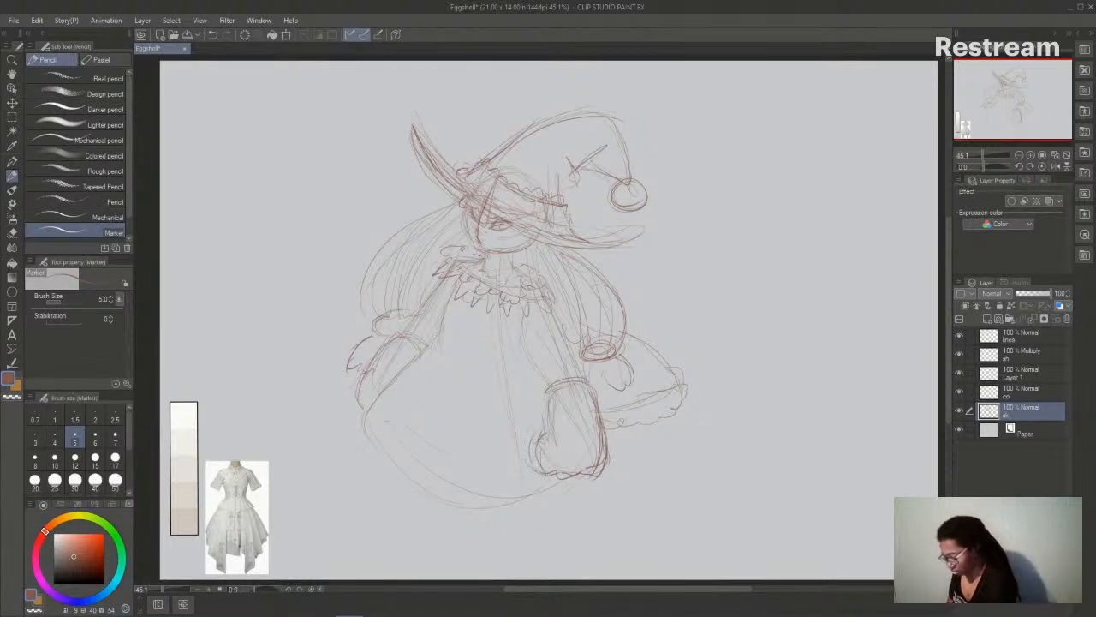
left_click_drag(552, 313, 566, 363)
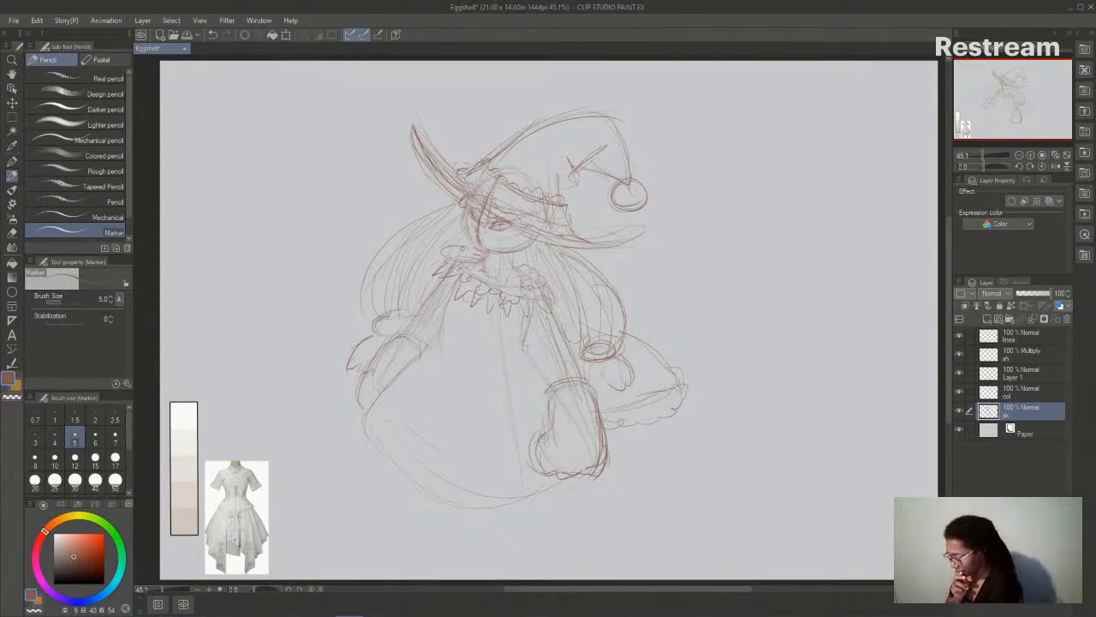
- Sketch a curved waistline across the dress with a scalloped ruffle beneath it
mouse_move(523, 348)
left_mouse_down()
mouse_move(460, 348)
mouse_move(466, 359)
left_mouse_up()
mouse_move(435, 339)
left_mouse_down()
mouse_move(411, 365)
mouse_move(527, 379)
mouse_move(536, 363)
left_mouse_up()
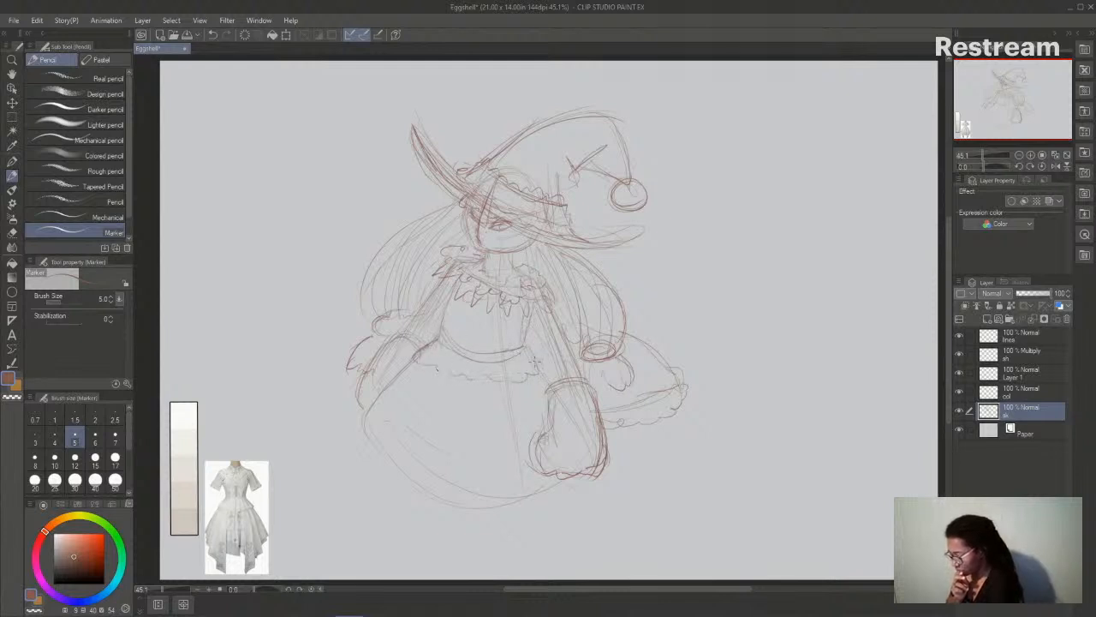
- Sketch a scalloped overskirt edge across the dress and a wider curved hem with a pointed, frilled canvas-left corner
mouse_move(414, 356)
left_mouse_down()
mouse_move(373, 394)
mouse_move(402, 419)
mouse_move(436, 447)
mouse_move(529, 466)
left_mouse_up()
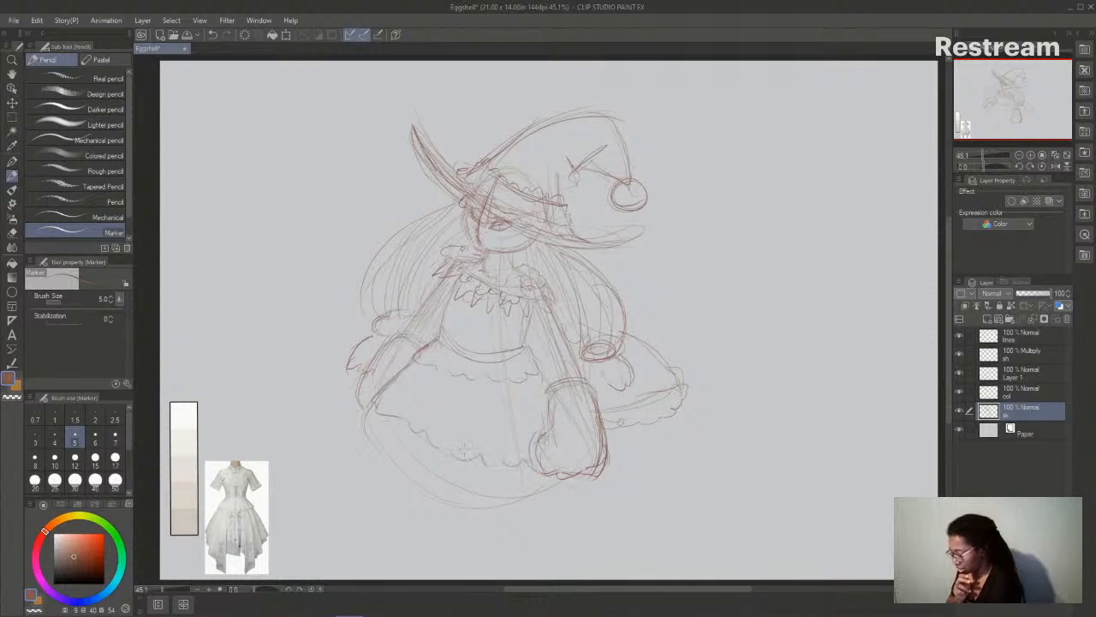
mouse_move(343, 422)
left_mouse_down()
mouse_move(397, 462)
mouse_move(552, 495)
mouse_move(480, 506)
mouse_move(595, 482)
mouse_move(589, 489)
mouse_move(625, 456)
mouse_move(604, 428)
left_mouse_up()
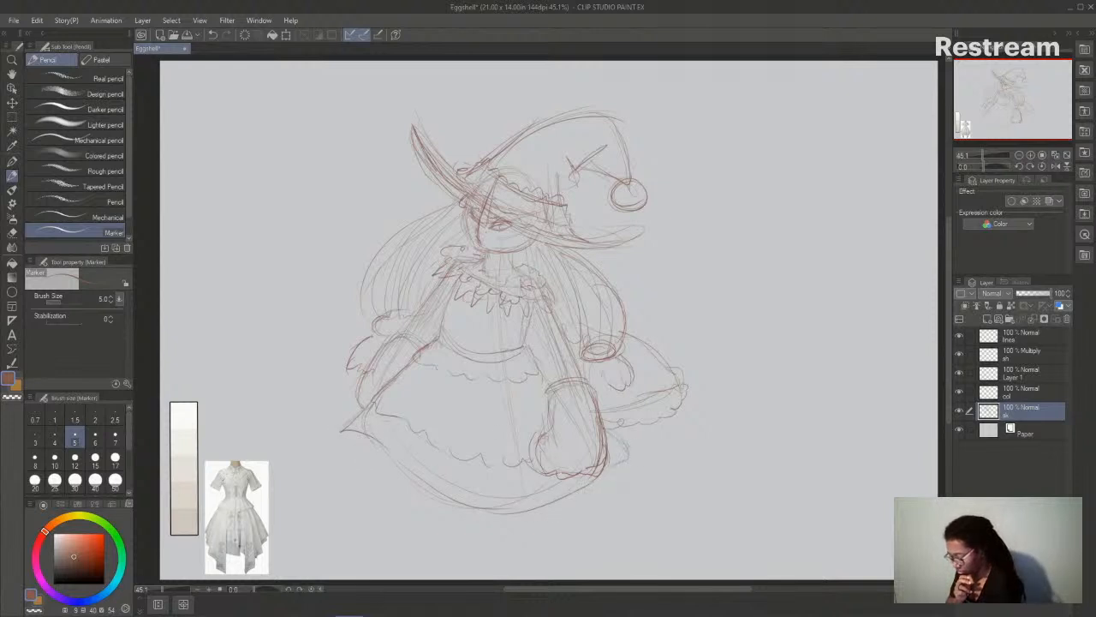
left_click_drag(343, 432, 382, 454)
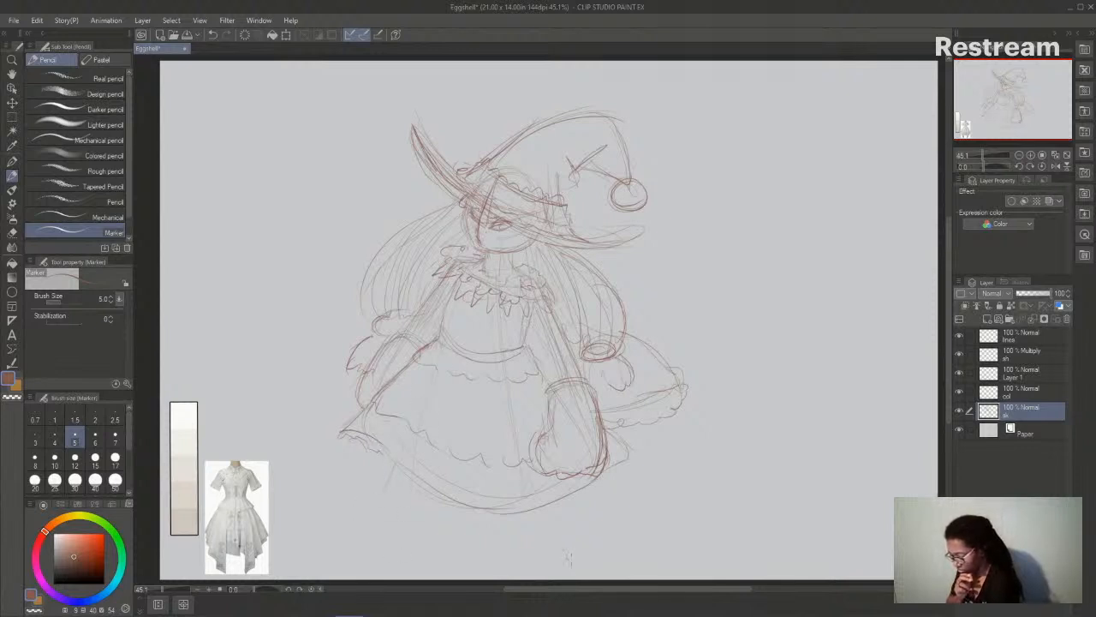
- Move the whole character sketch higher on the canvas with a transform to make room for the legs
left_click_drag(634, 590, 642, 590)
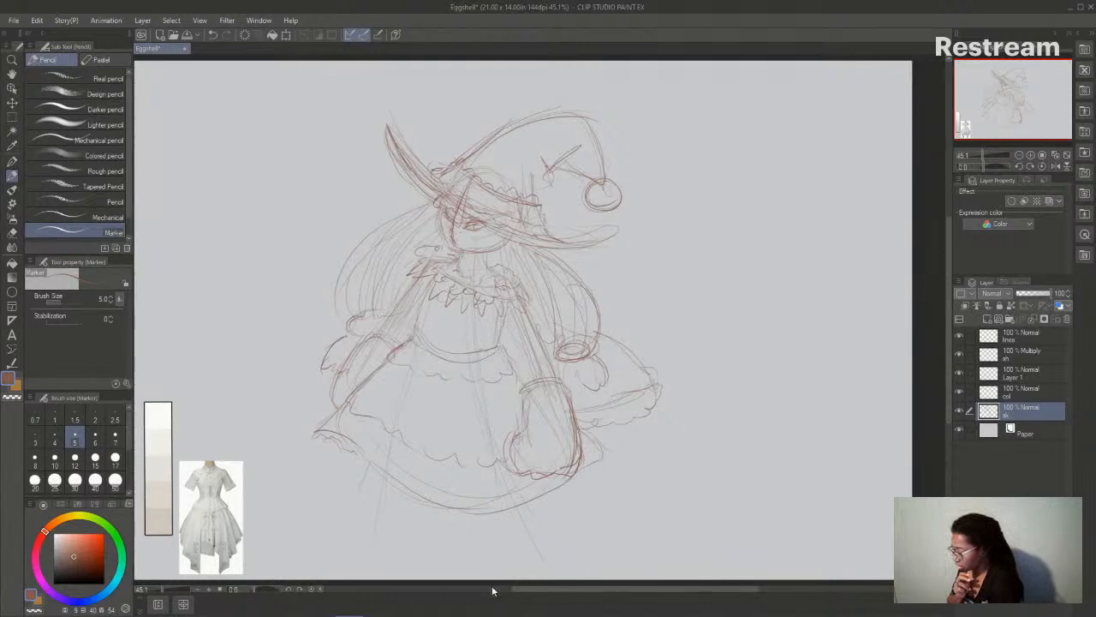
left_click(286, 35)
mouse_move(488, 343)
left_mouse_down()
mouse_move(506, 351)
mouse_move(517, 311)
left_mouse_up()
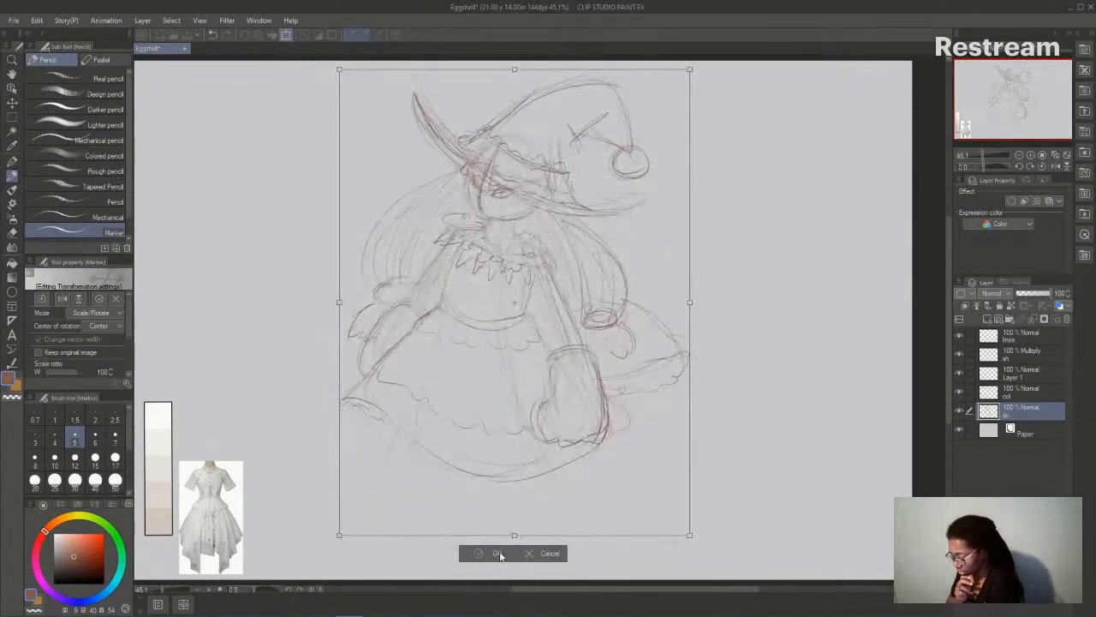
left_click(500, 545)
left_click_drag(676, 590, 673, 596)
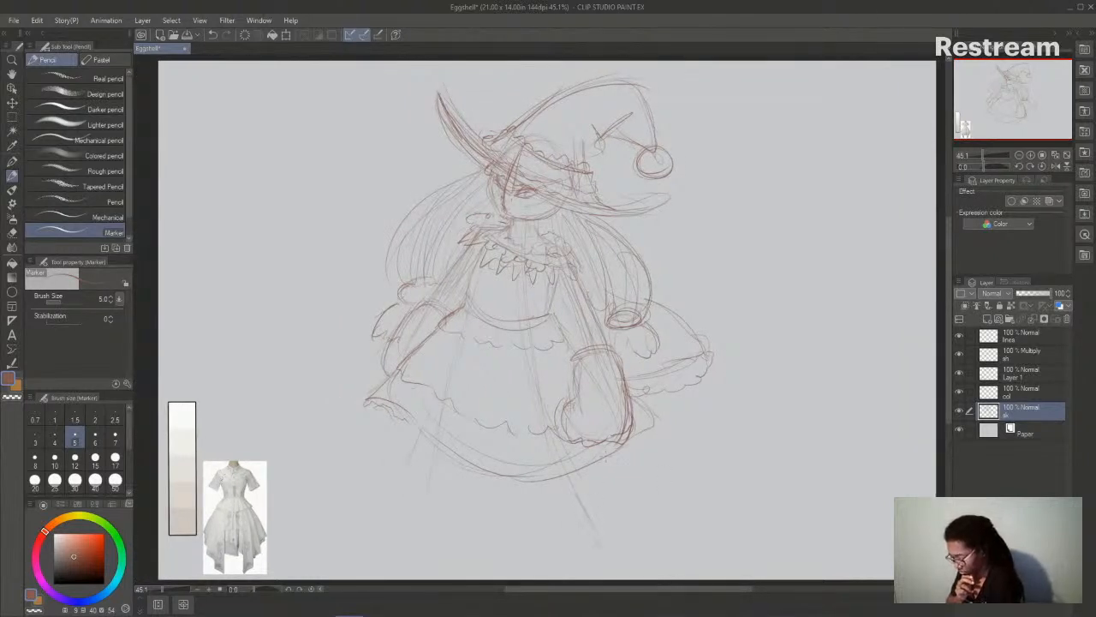
- Sketch two chunky boots below the dress, the canvas-left one pointing outward and the canvas-right one facing forward with a rounded toe
mouse_move(586, 526)
left_mouse_down()
mouse_move(603, 521)
mouse_move(562, 514)
mouse_move(615, 541)
mouse_move(589, 571)
mouse_move(629, 549)
left_mouse_up()
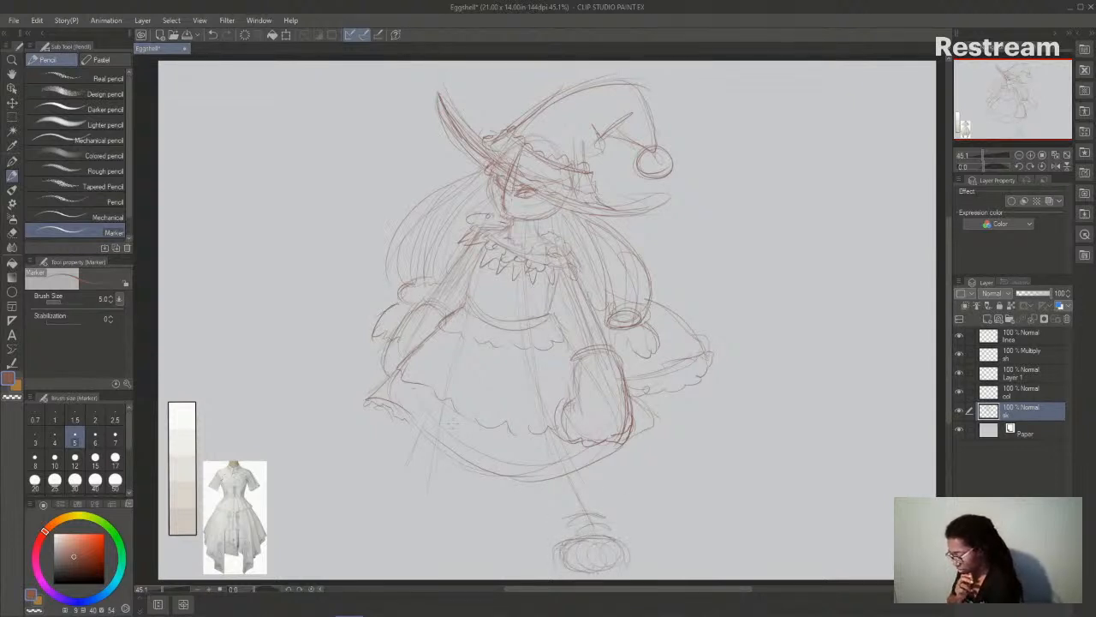
left_click_drag(461, 531, 459, 556)
mouse_move(423, 519)
left_mouse_down()
mouse_move(379, 544)
mouse_move(382, 565)
mouse_move(464, 557)
left_mouse_up()
mouse_move(391, 537)
left_mouse_down()
mouse_move(438, 504)
mouse_move(452, 509)
left_mouse_up()
mouse_move(423, 519)
left_mouse_down()
mouse_move(417, 497)
mouse_move(458, 508)
mouse_move(460, 533)
left_mouse_up()
mouse_move(567, 519)
left_mouse_down()
mouse_move(580, 497)
mouse_move(554, 514)
mouse_move(566, 526)
mouse_move(562, 568)
left_mouse_up()
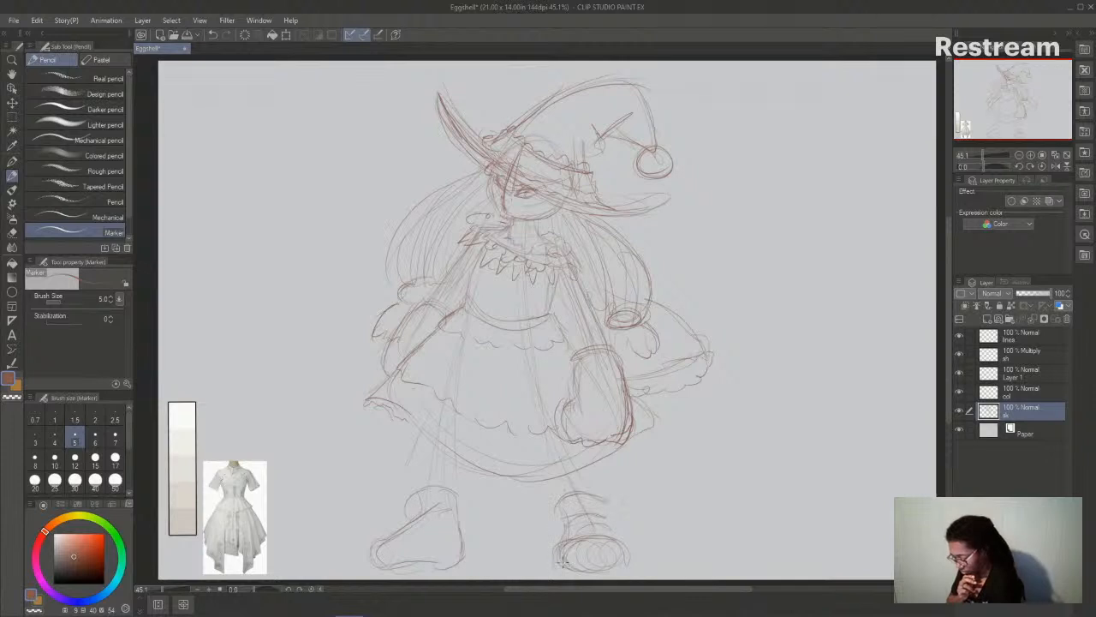
left_click_drag(604, 507, 629, 548)
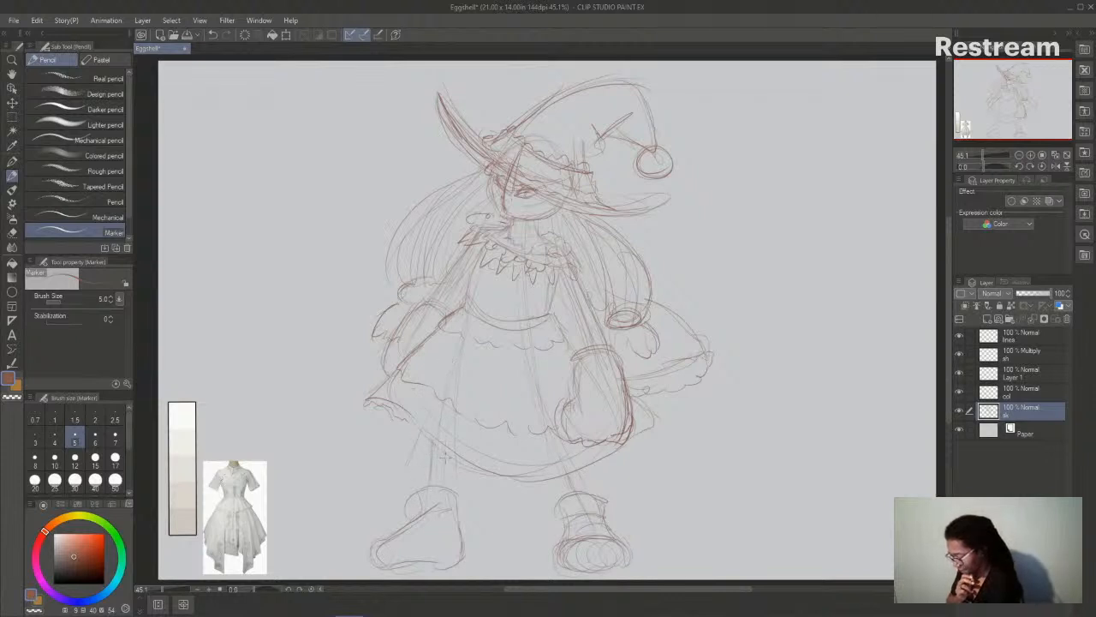
- Sketch a long diagonal staff running behind the character, with a spiral head at its lower canvas-left end
left_click_drag(682, 594, 686, 594)
left_click_drag(947, 372, 947, 371)
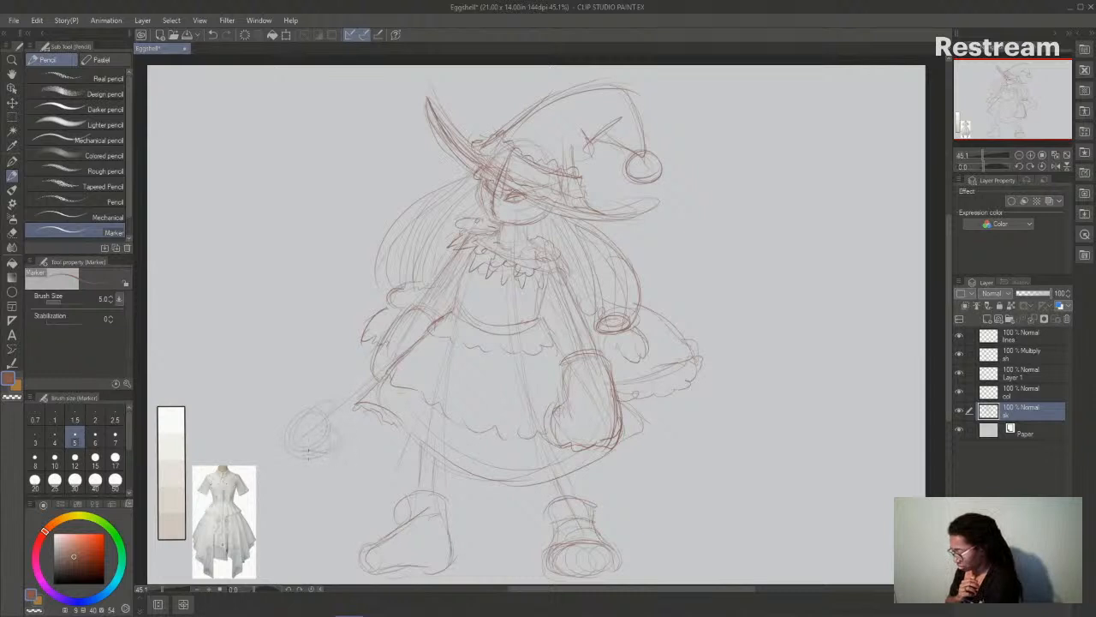
left_click_drag(290, 454, 323, 461)
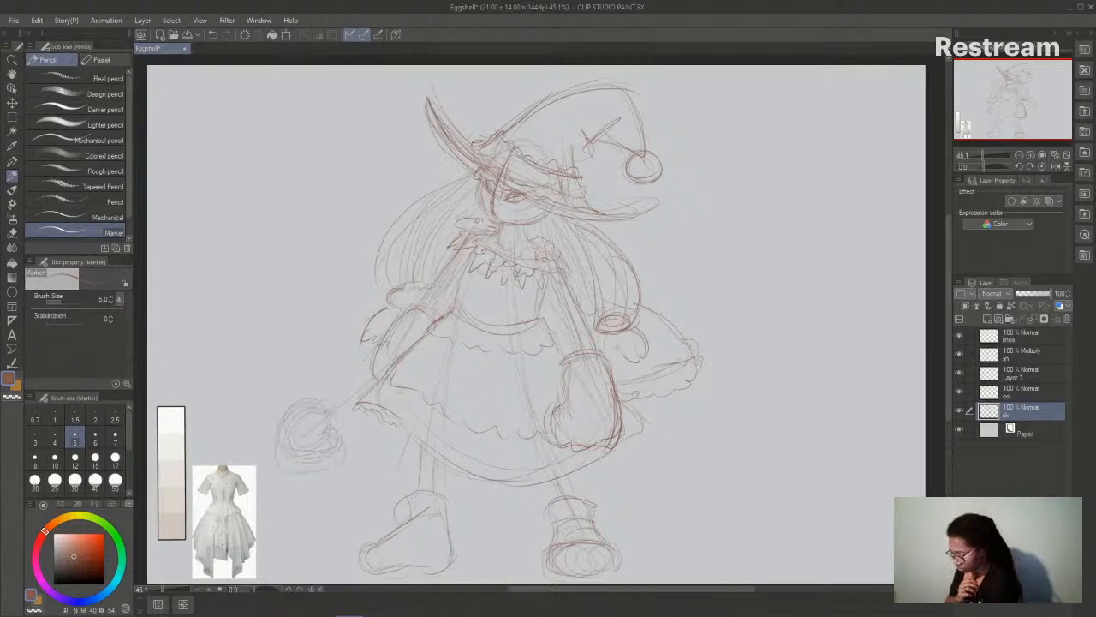
left_click_drag(553, 250, 762, 150)
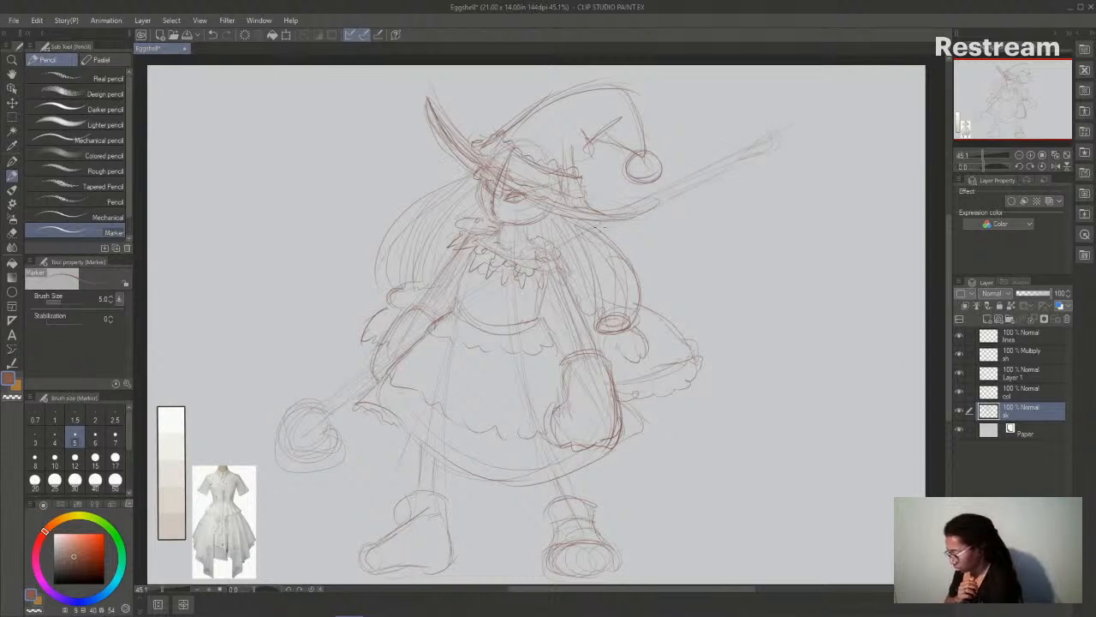
mouse_move(386, 365)
left_mouse_down()
mouse_move(281, 438)
mouse_move(328, 468)
mouse_move(315, 428)
mouse_move(320, 451)
mouse_move(327, 444)
mouse_move(319, 455)
mouse_move(300, 461)
mouse_move(295, 441)
mouse_move(339, 410)
left_mouse_up()
mouse_move(342, 451)
left_mouse_down()
mouse_move(291, 469)
mouse_move(279, 441)
left_mouse_up()
left_click_drag(337, 405, 383, 374)
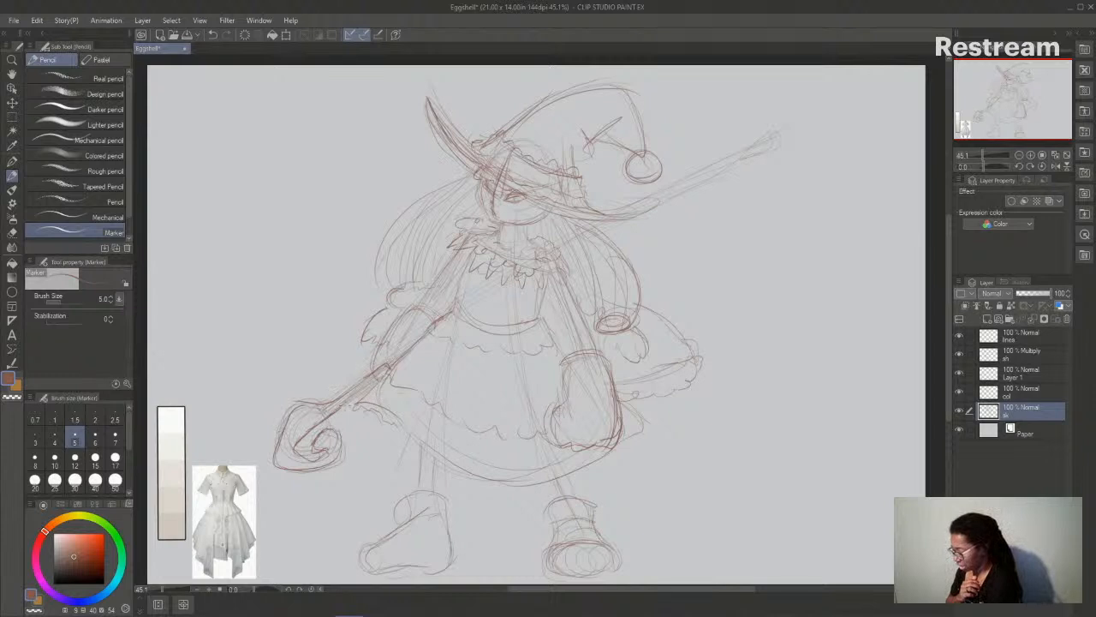
- Darken the staff's upper shaft and redraw the canvas-right tip of the hat brim so it overlaps the staff
mouse_move(636, 203)
left_mouse_down()
mouse_move(779, 128)
mouse_move(773, 159)
mouse_move(686, 194)
left_mouse_up()
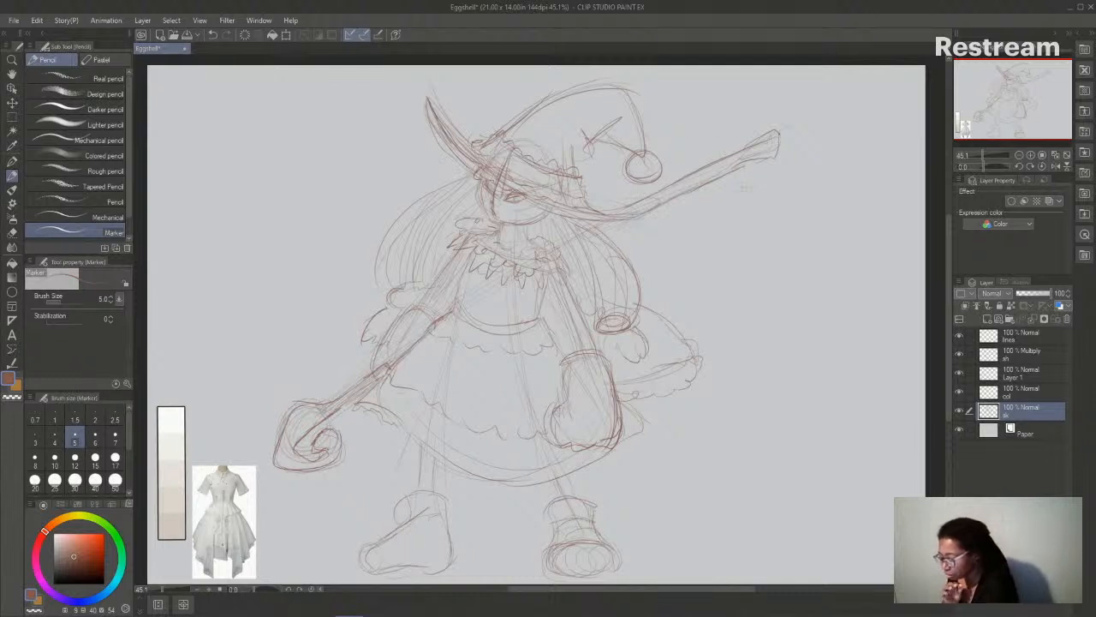
left_click_drag(682, 192, 658, 211)
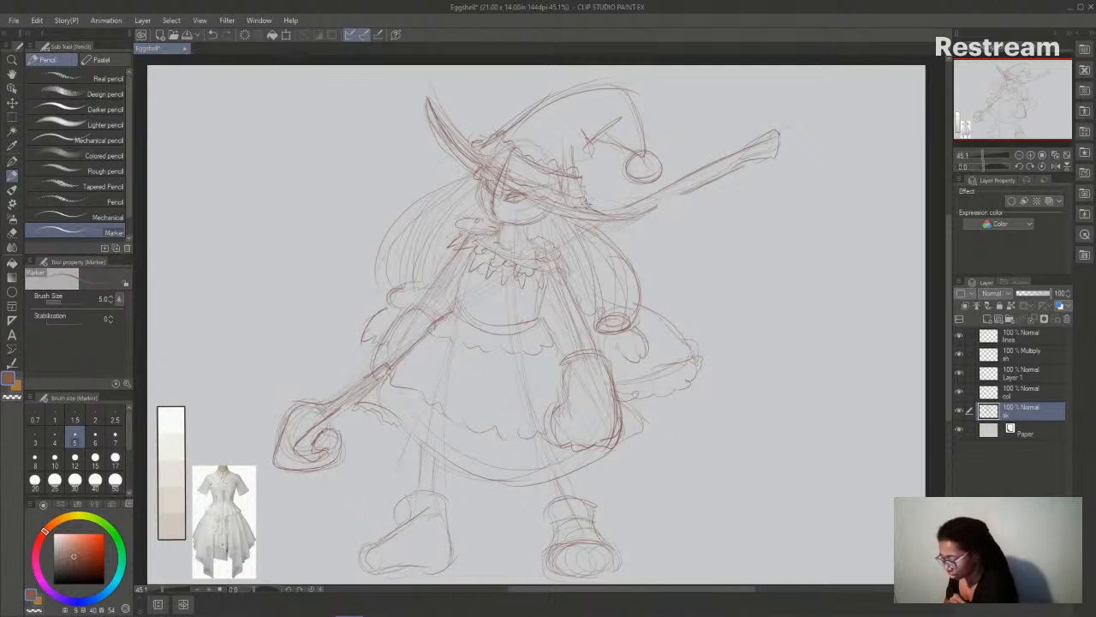
mouse_move(615, 220)
left_mouse_down()
mouse_move(654, 205)
mouse_move(586, 203)
left_mouse_up()
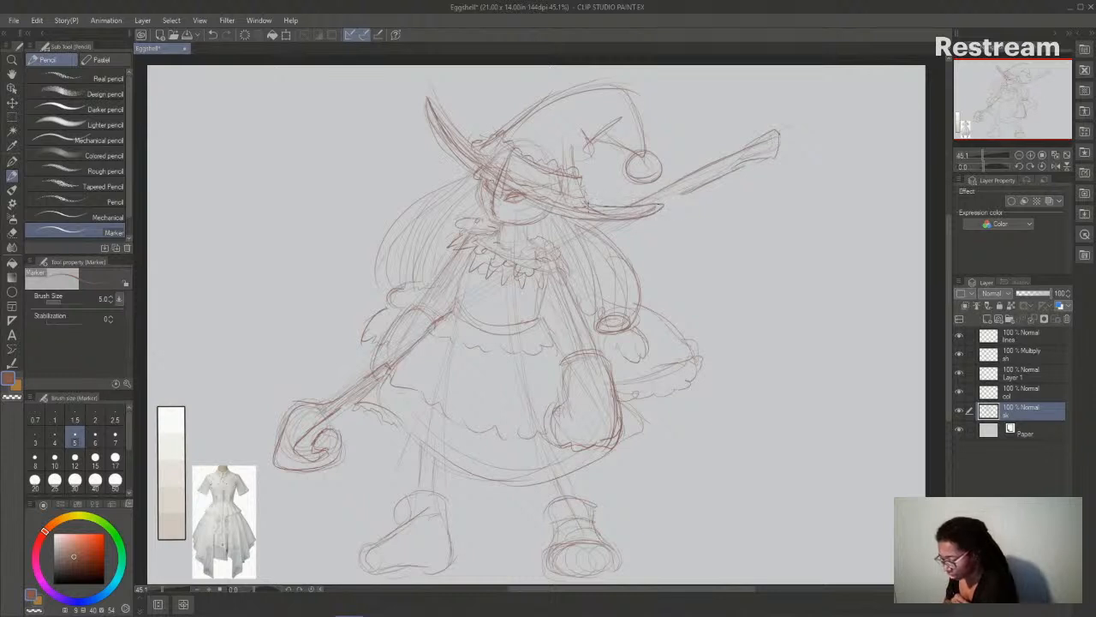
left_click_drag(652, 207, 603, 214)
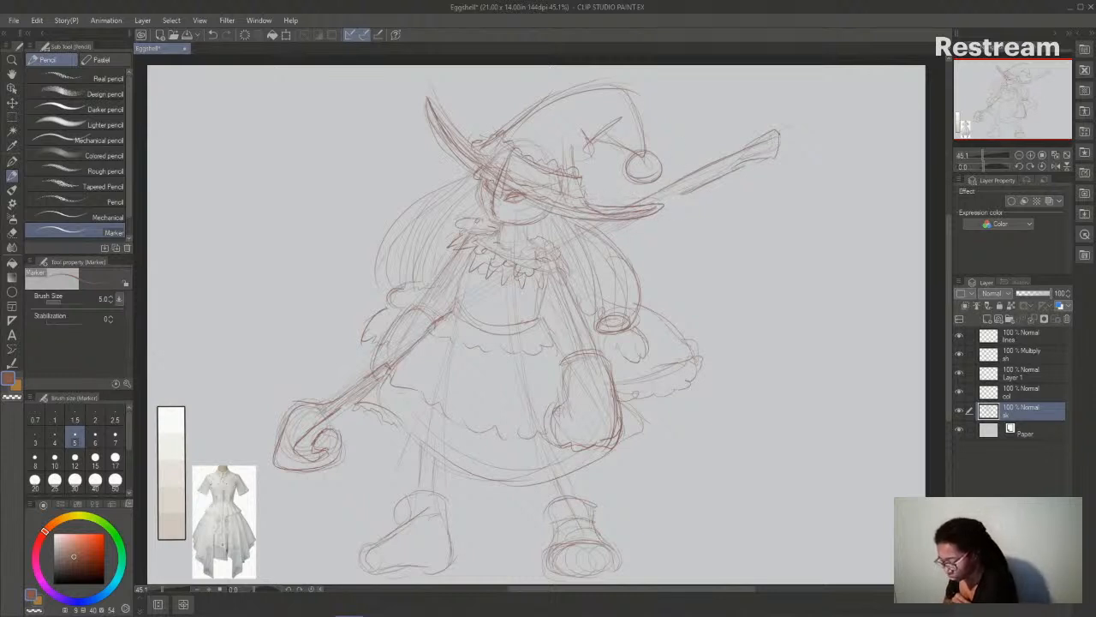
left_click_drag(653, 208, 733, 165)
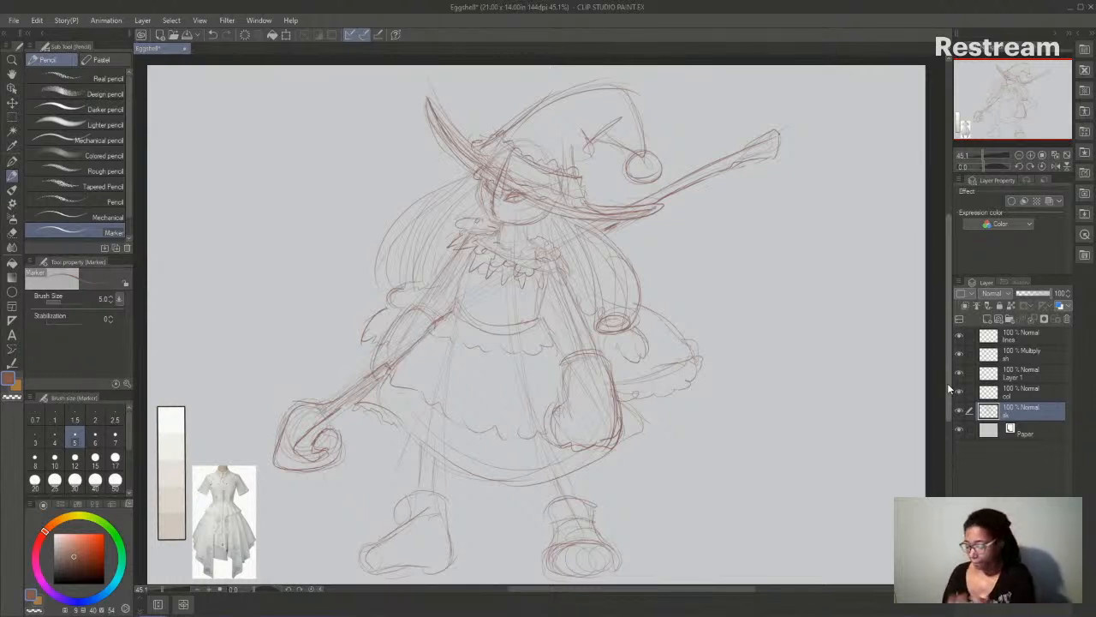
- Switch to the Pen tool and set the drawing colour to a dark, muted blue
left_click(12, 161)
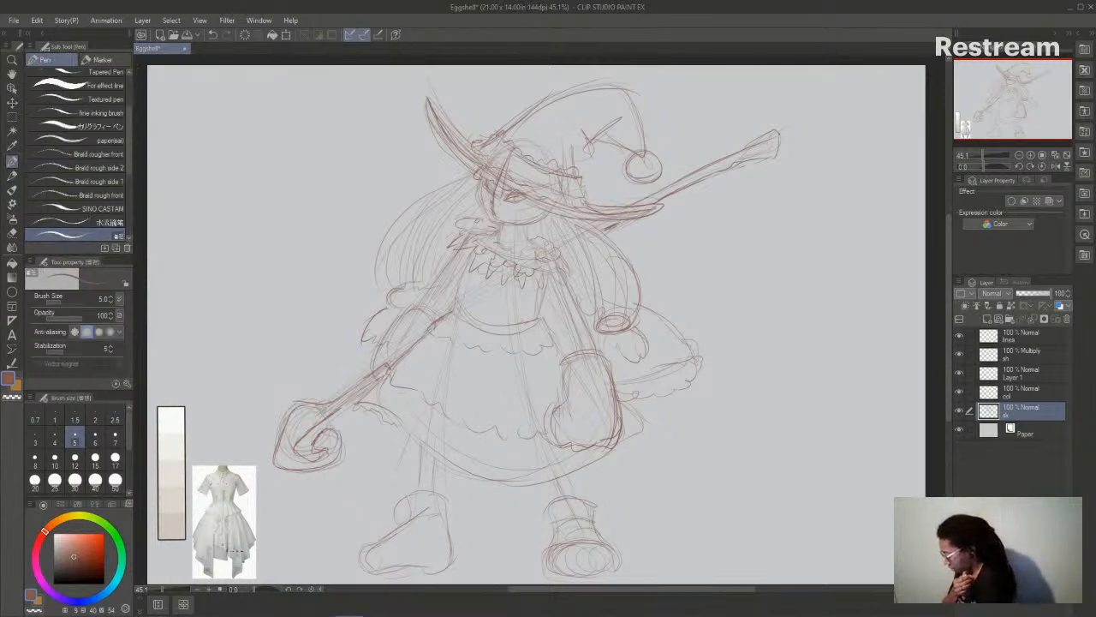
left_click(87, 604)
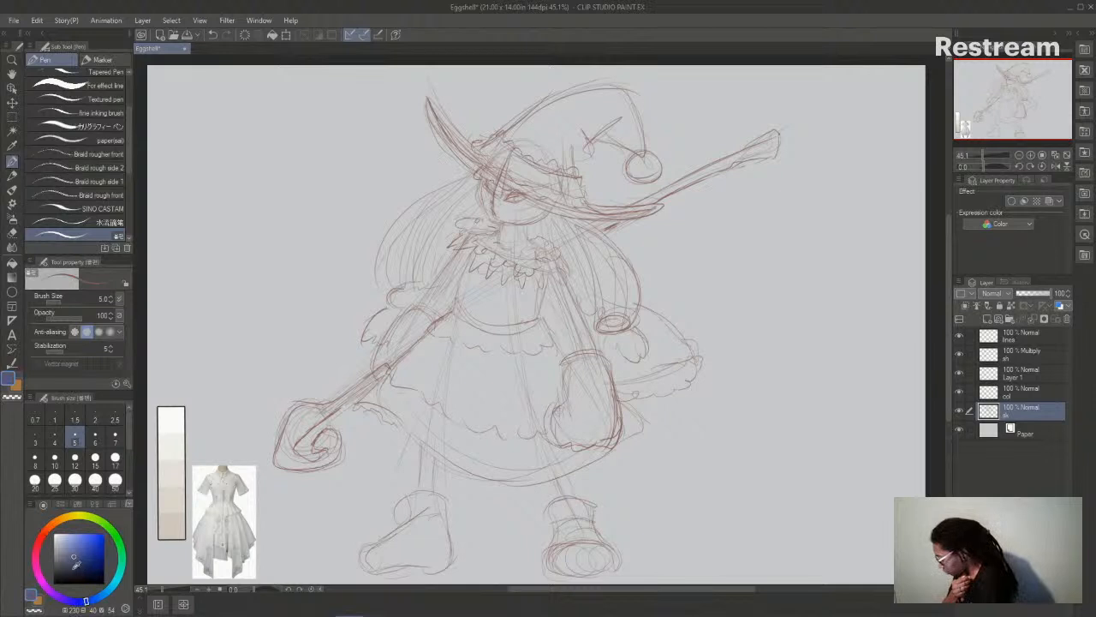
left_click_drag(71, 558, 65, 565)
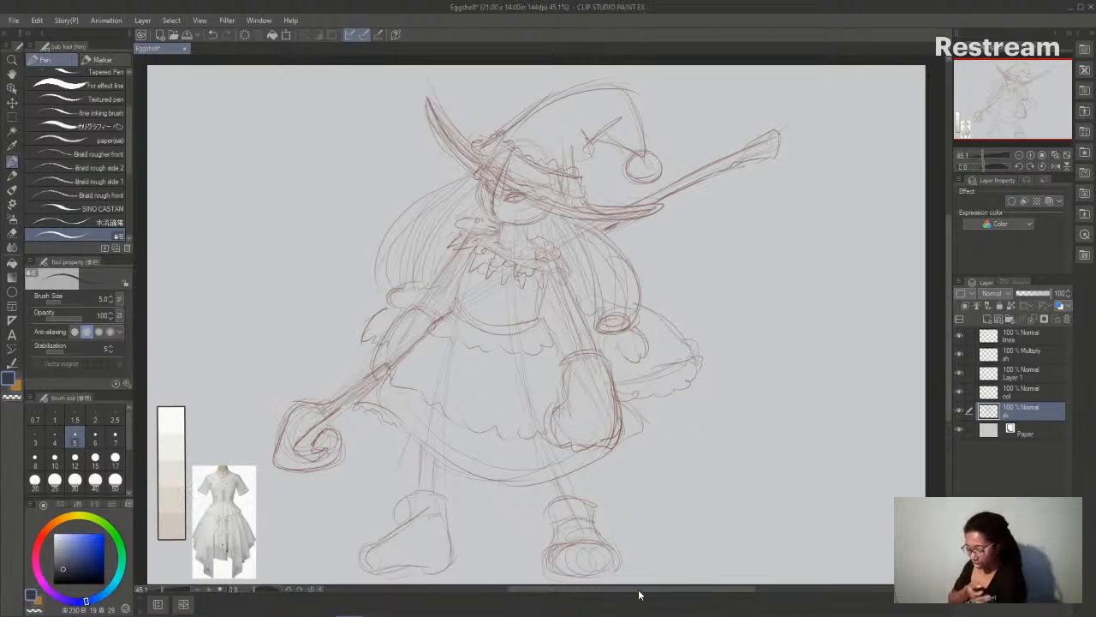
- Lower the sketch layer's opacity to 30% and make the lines layer active
double_click(1031, 155)
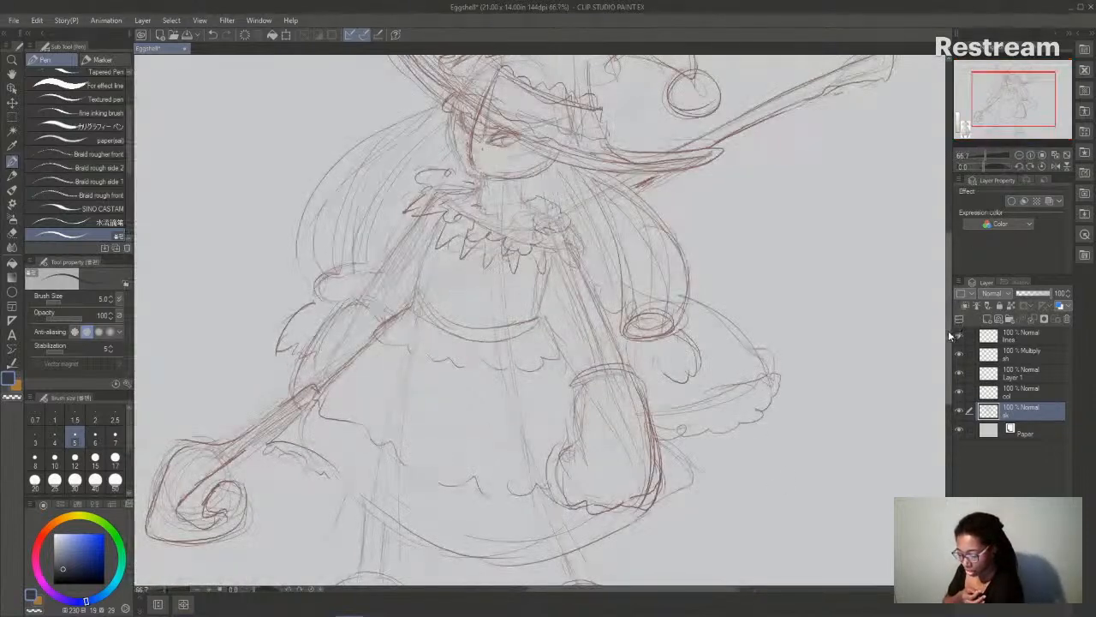
left_click_drag(950, 332, 952, 281)
left_click(1031, 156)
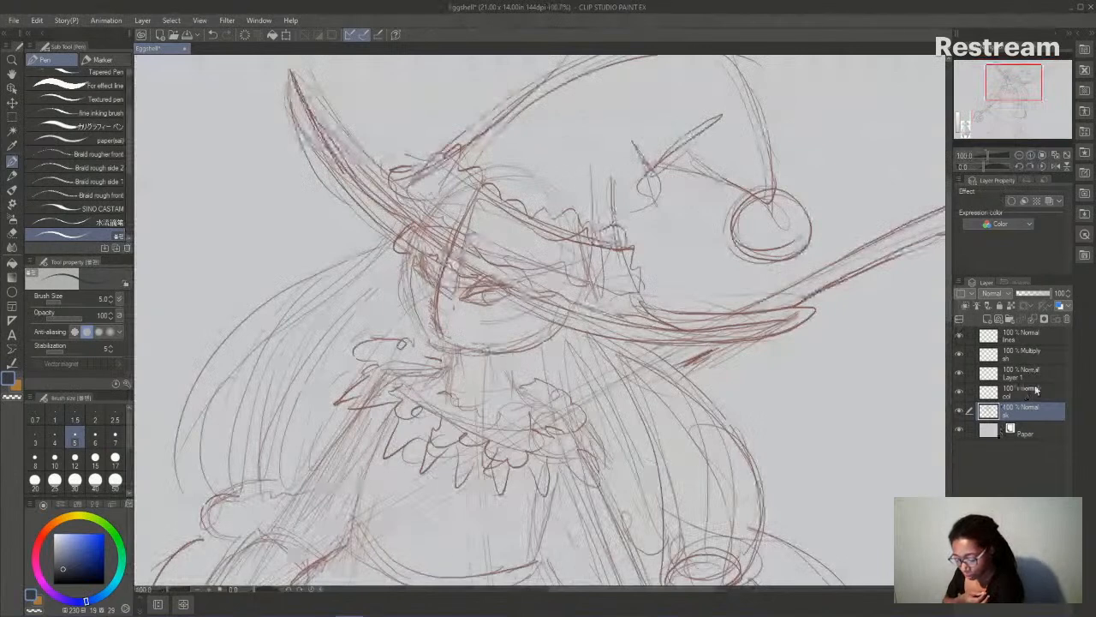
left_click(1028, 293)
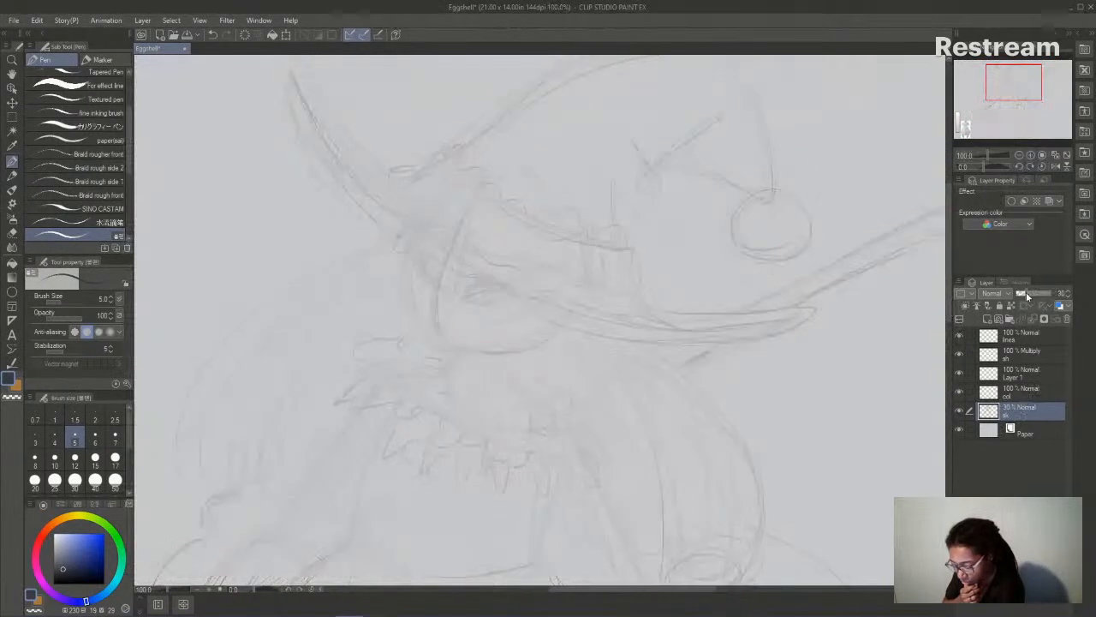
left_click(1031, 338)
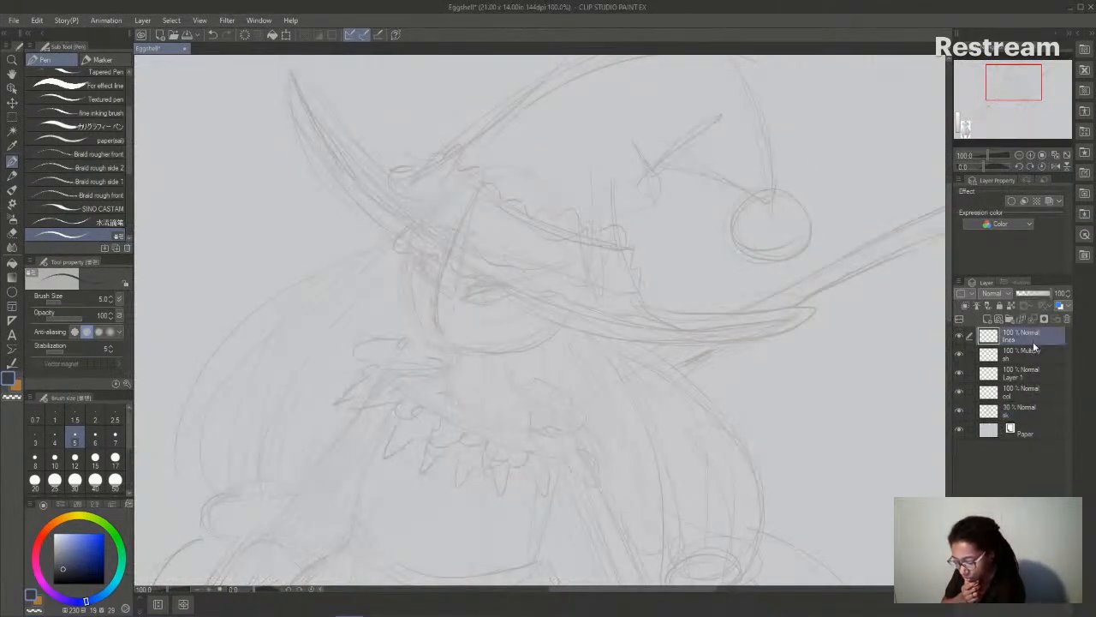
- Test the fine inking brush with a short squiggle beside the hat and undo it
left_click(1031, 156)
left_click_drag(948, 274, 950, 244)
mouse_move(698, 590)
left_mouse_down()
mouse_move(683, 590)
mouse_move(700, 594)
left_mouse_up()
left_click(1019, 156)
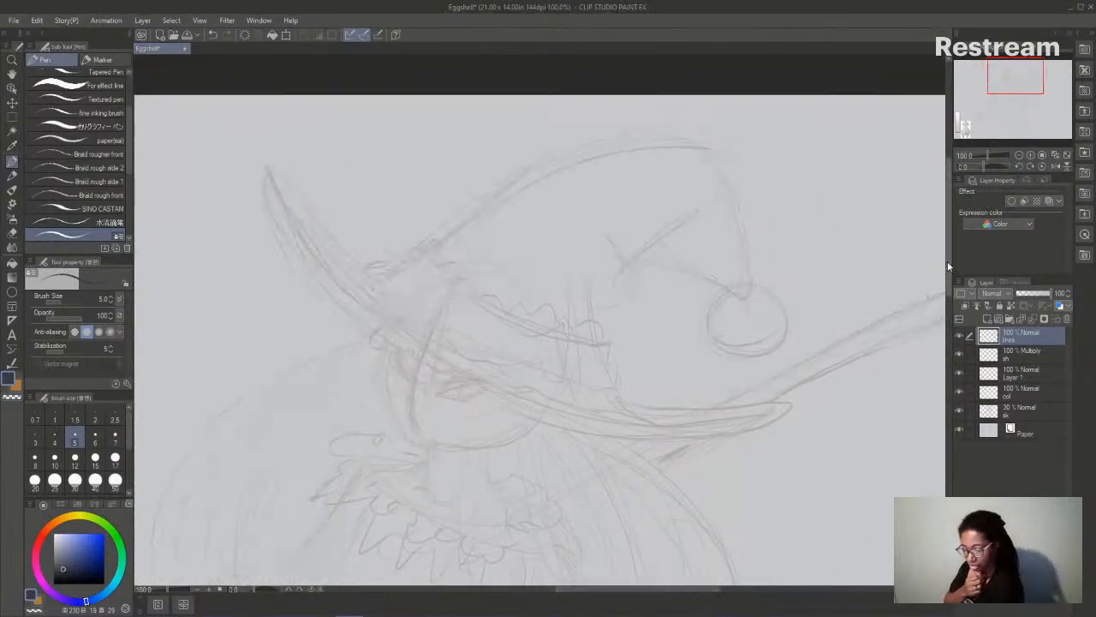
left_click_drag(949, 251, 947, 262)
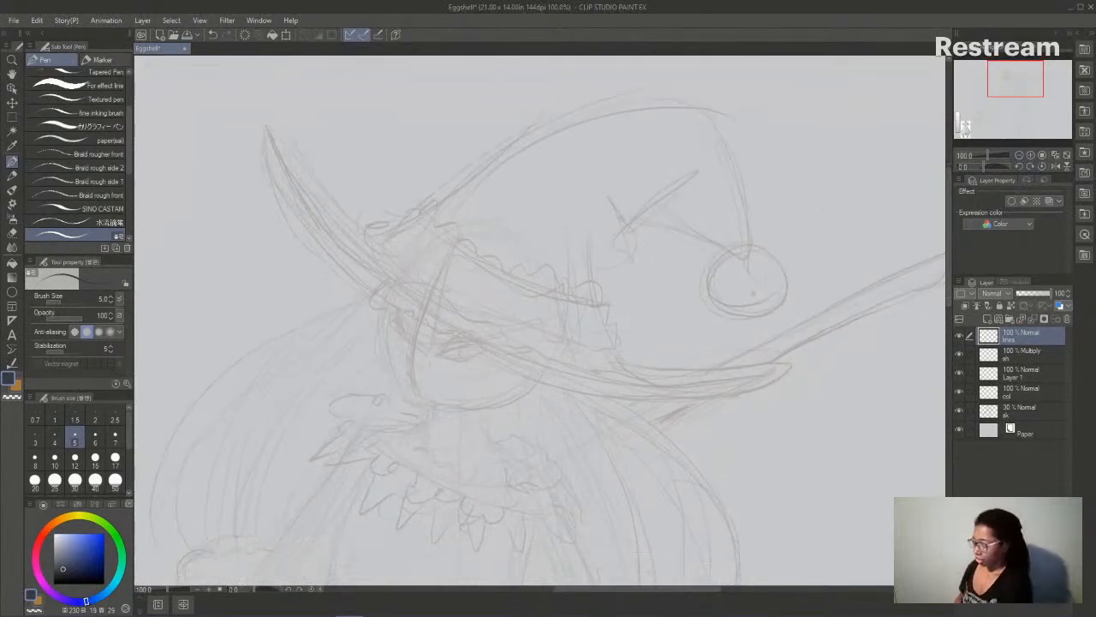
left_click_drag(668, 595, 677, 592)
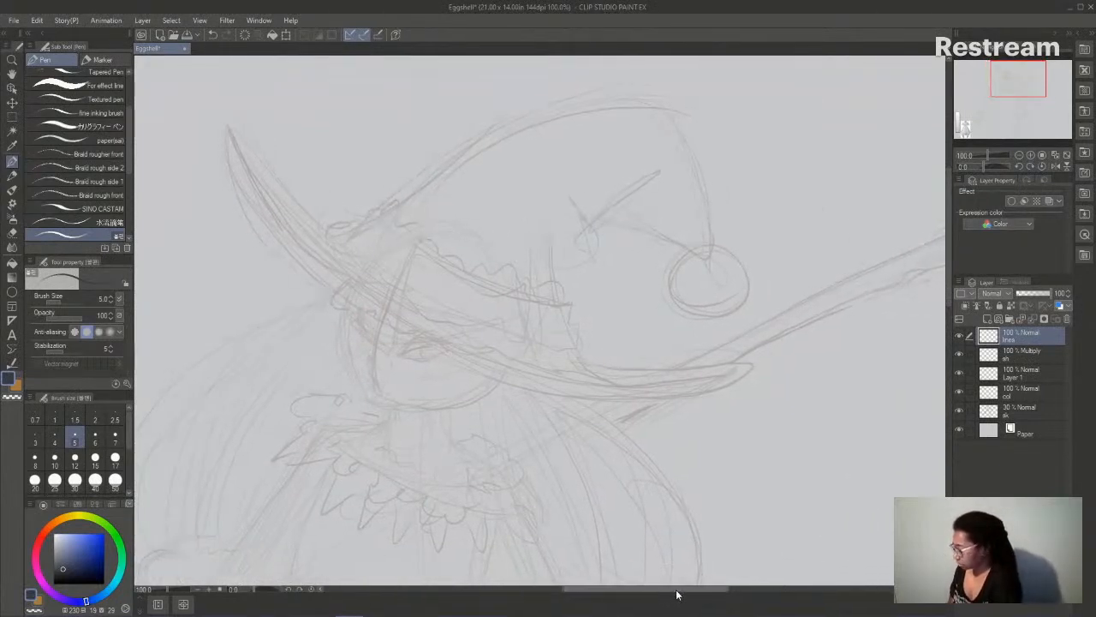
scroll(119, 133, "up", 1)
left_click(118, 133)
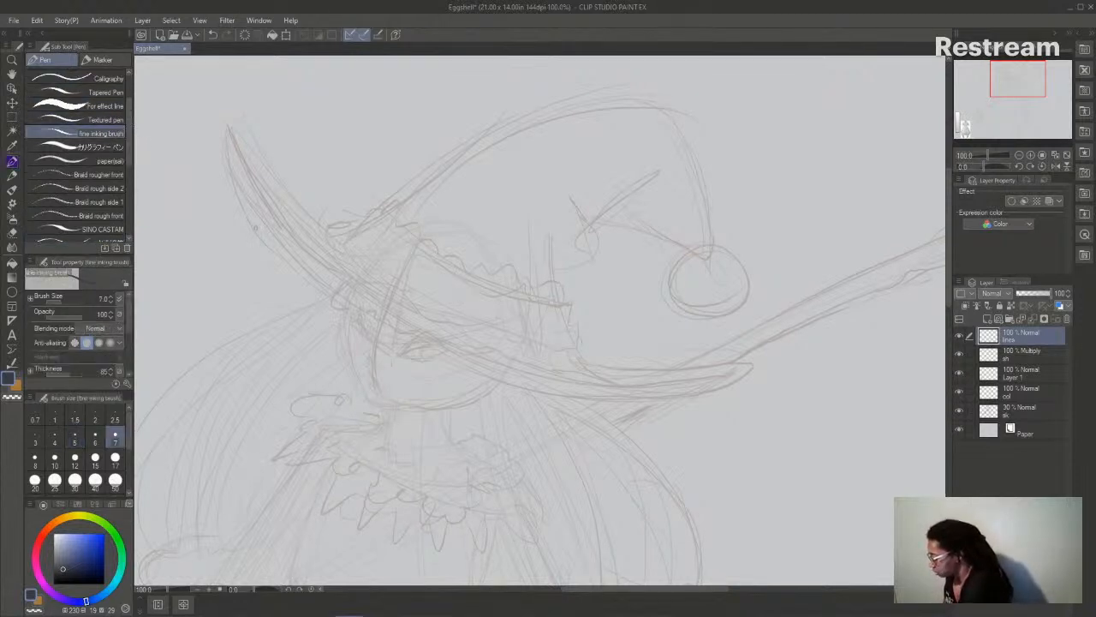
mouse_move(172, 240)
left_mouse_down()
mouse_move(202, 291)
mouse_move(259, 295)
left_mouse_up()
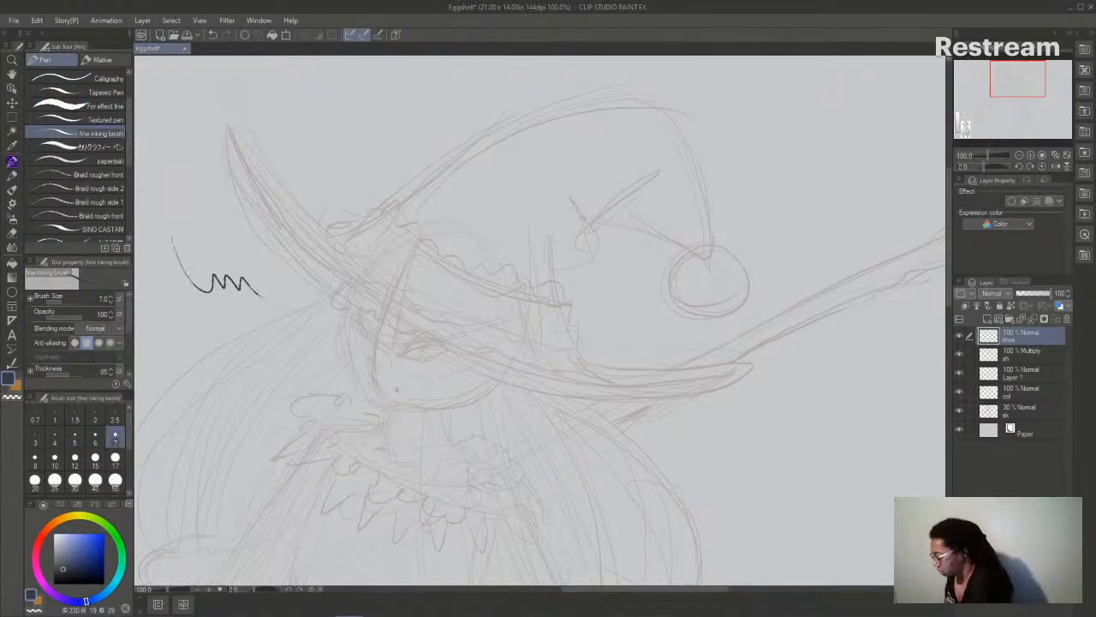
key("ctrl+z")
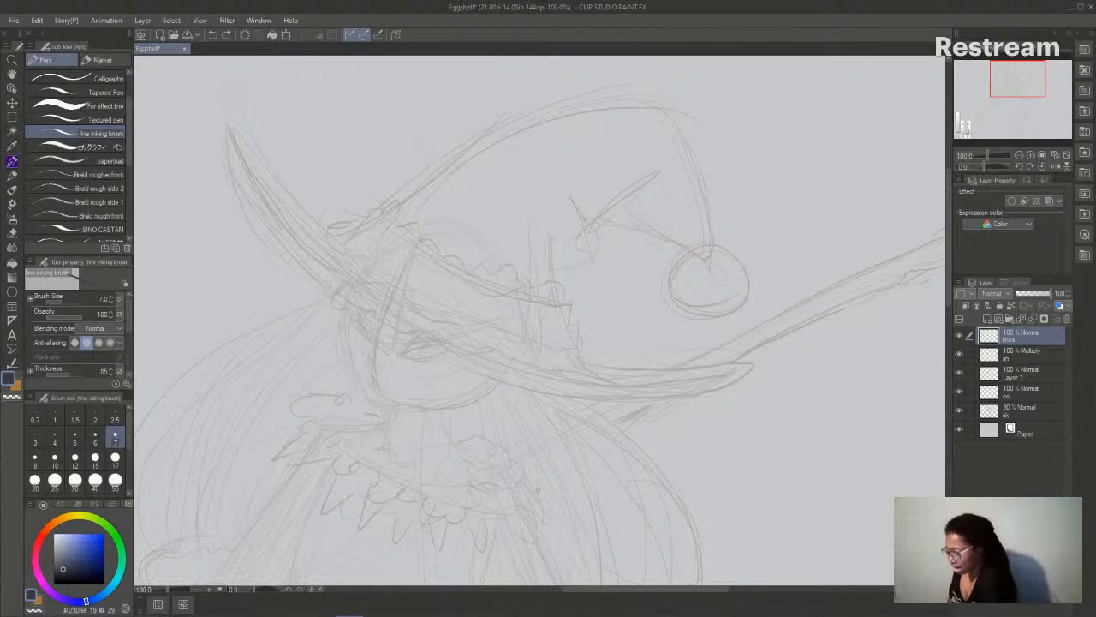
- Try inking the hat brim's curve with the fine inking brush at size 10 and clear the strokes
left_click(229, 130)
mouse_move(228, 129)
left_mouse_down()
mouse_move(283, 224)
mouse_move(299, 231)
mouse_move(271, 207)
mouse_move(289, 234)
mouse_move(479, 352)
mouse_move(730, 381)
left_mouse_up()
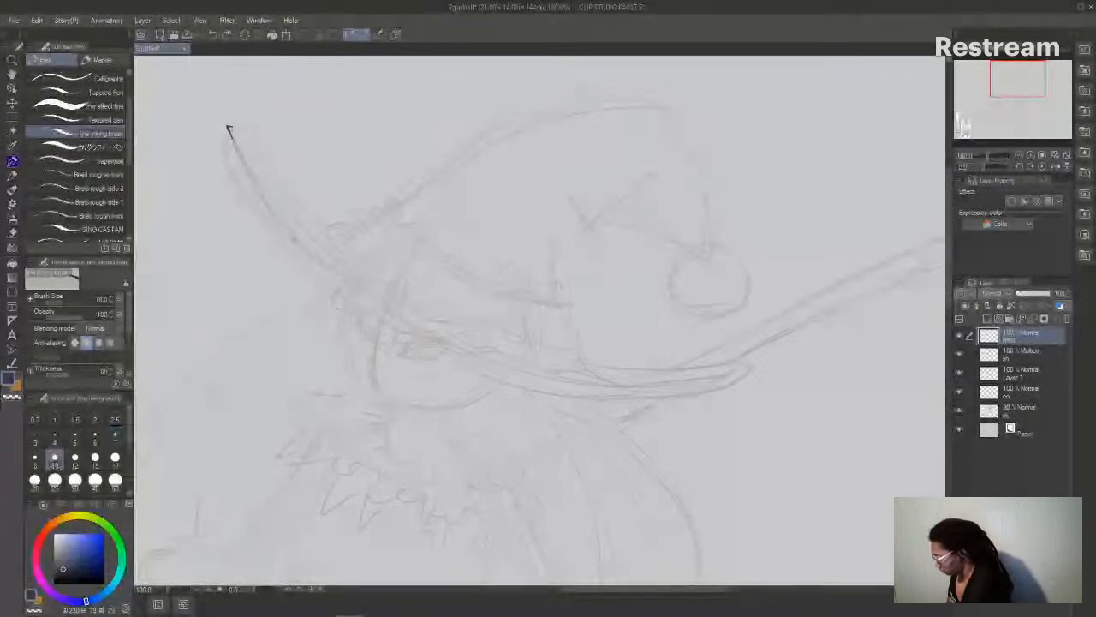
mouse_move(228, 129)
left_mouse_down()
mouse_move(392, 307)
mouse_move(668, 369)
left_mouse_up()
mouse_move(748, 367)
left_mouse_down()
mouse_move(678, 381)
mouse_move(493, 366)
left_mouse_up()
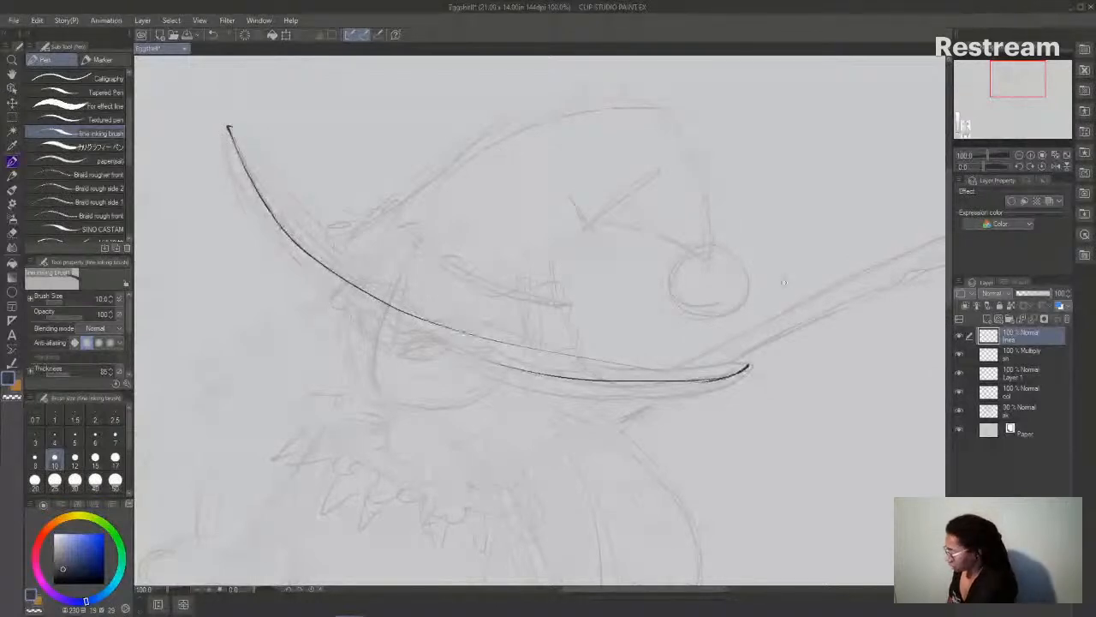
left_click(245, 34)
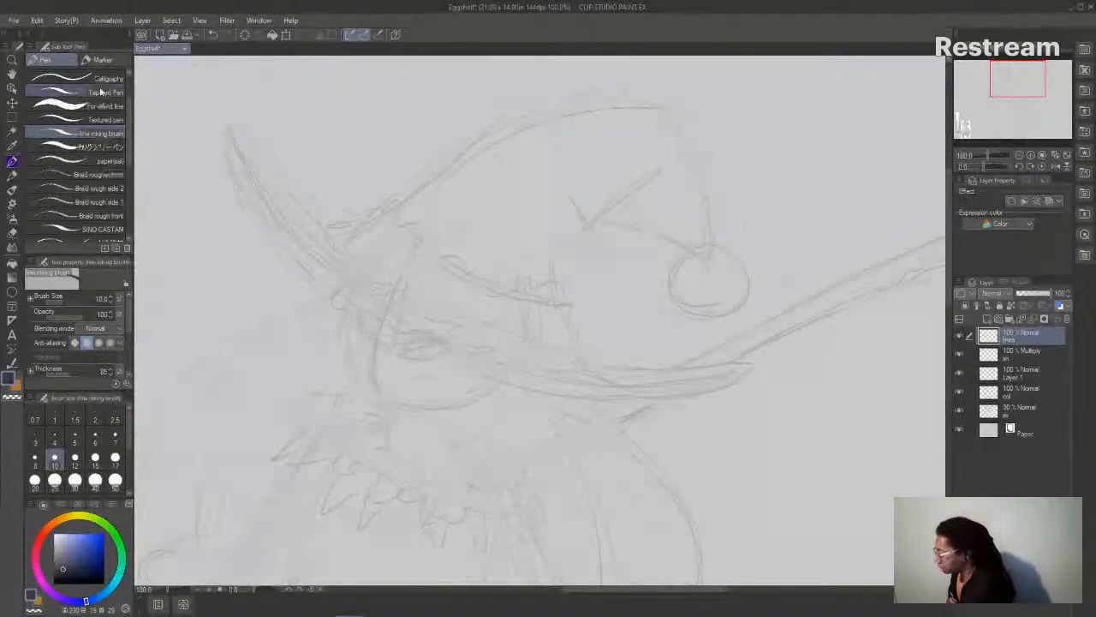
- Choose the SINO CASTAM pen for inking the lines
scroll(127, 144, "down", 2)
scroll(126, 144, "down", 2)
left_click(124, 155)
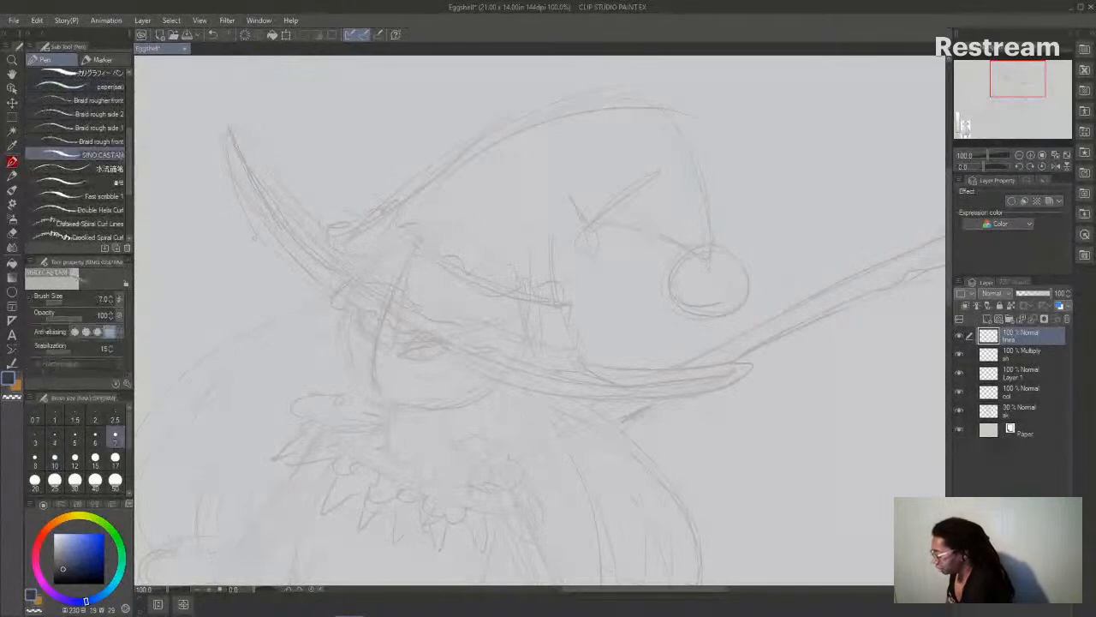
- Try inking both edges of the curved hat brim from tip to tip with the SINO CASTAM pen at size 7
scroll(668, 454, "right", 2)
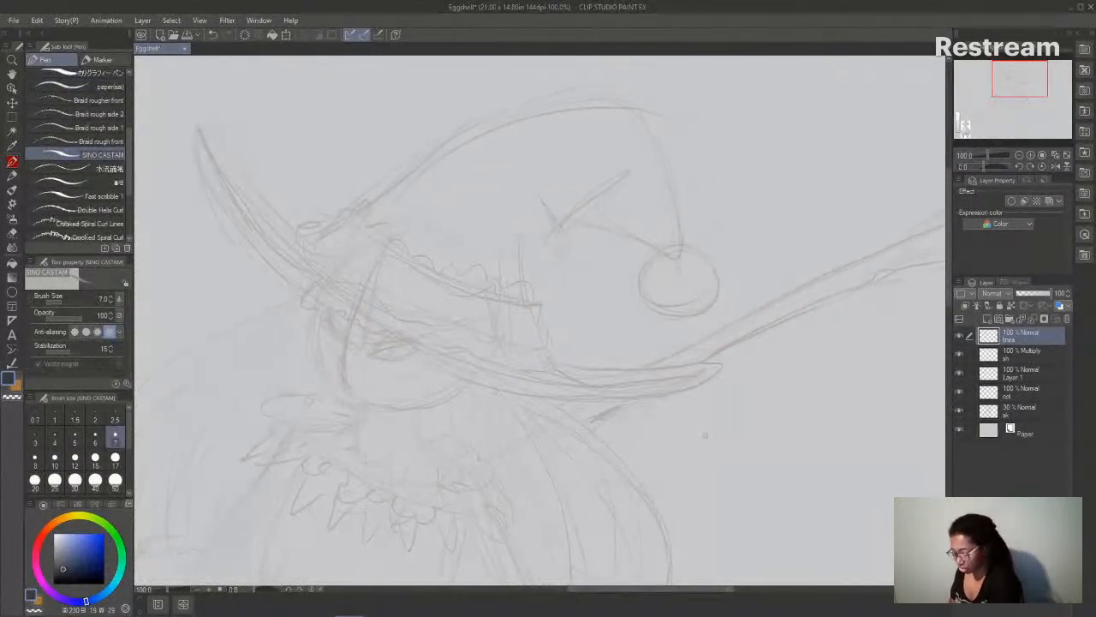
left_click_drag(733, 591, 723, 592)
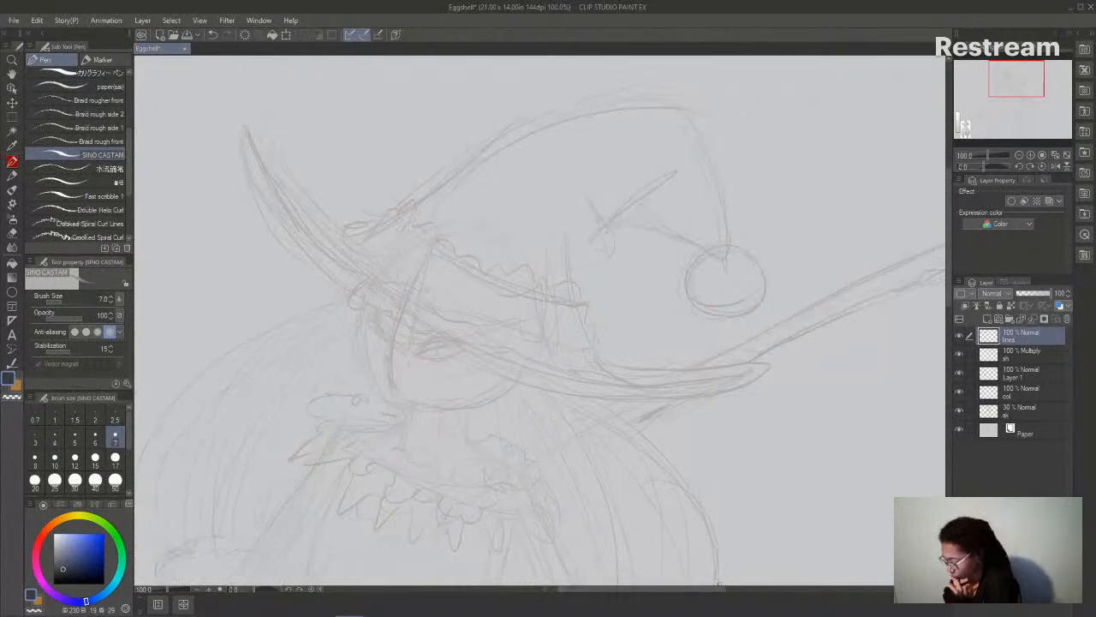
left_click_drag(242, 136, 318, 245)
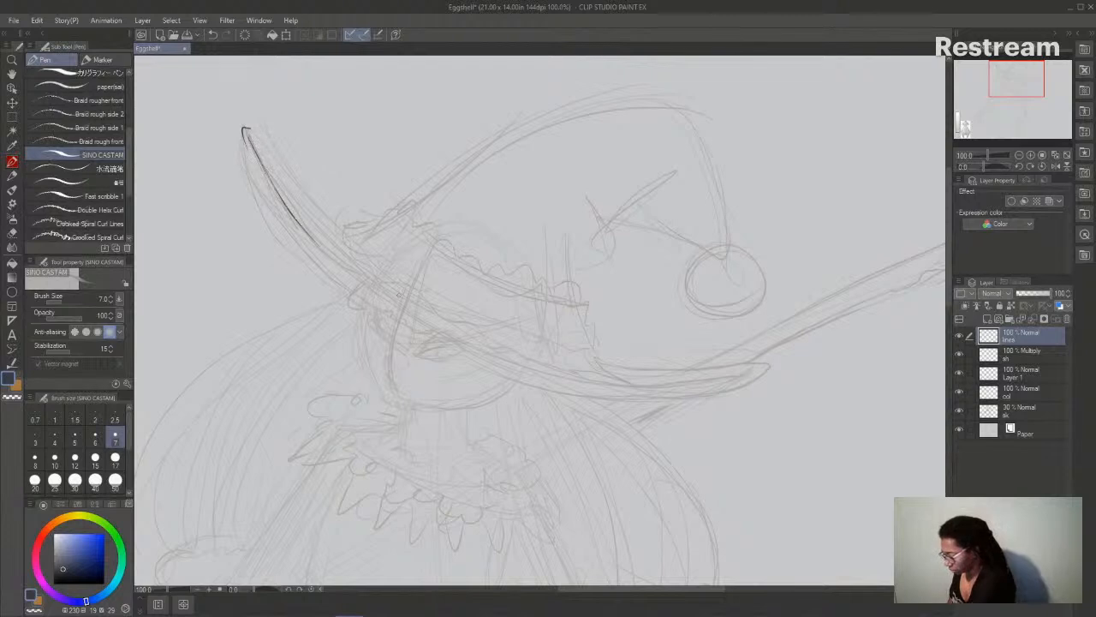
left_click_drag(770, 364, 610, 369)
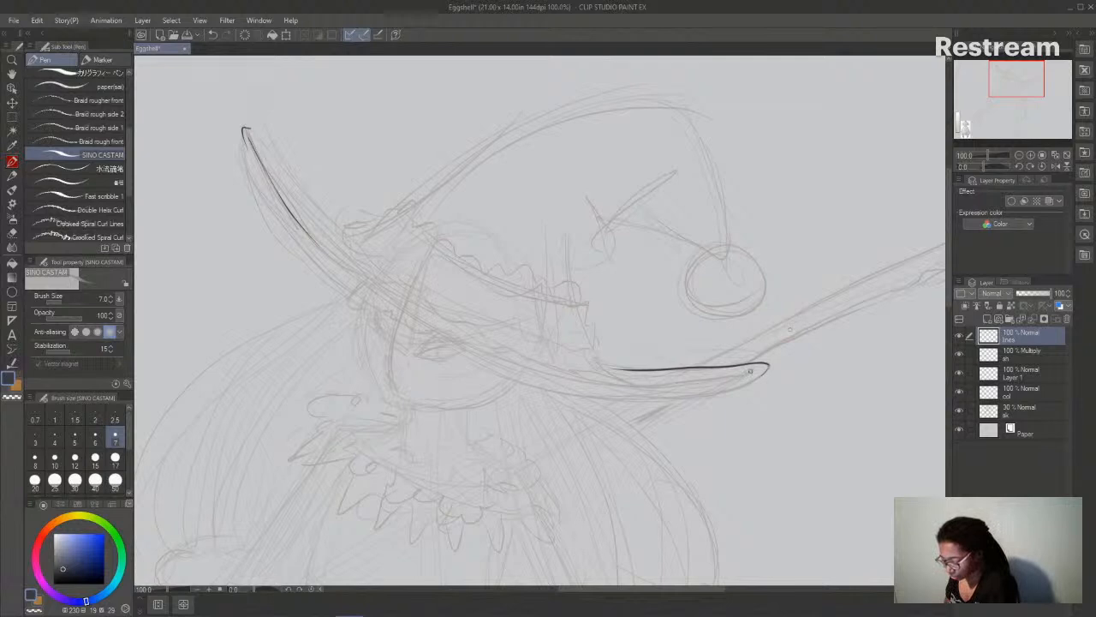
mouse_move(728, 377)
left_mouse_down()
mouse_move(606, 379)
mouse_move(501, 363)
left_mouse_up()
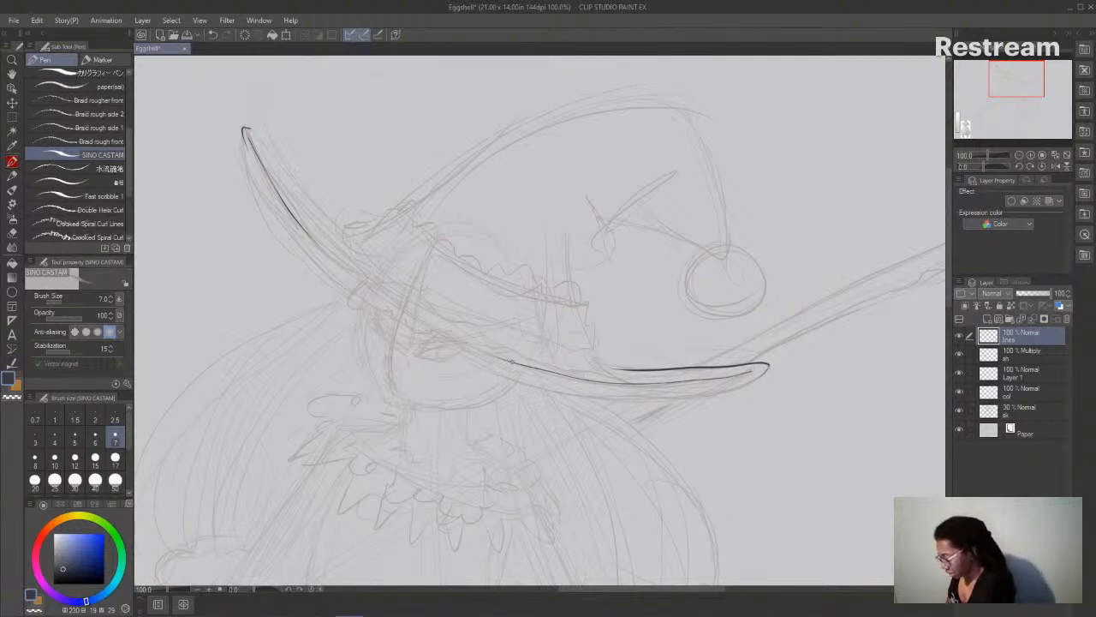
left_click_drag(501, 361, 350, 272)
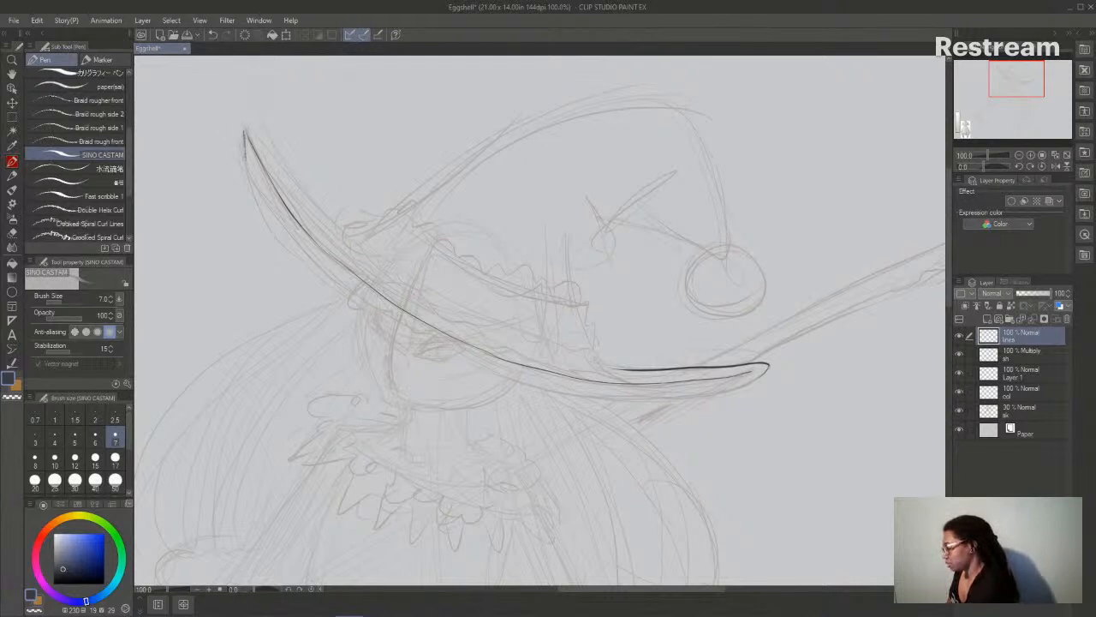
mouse_move(248, 157)
left_mouse_down()
mouse_move(287, 233)
mouse_move(351, 293)
left_mouse_up()
mouse_move(246, 147)
left_mouse_down()
mouse_move(249, 172)
mouse_move(349, 289)
left_mouse_up()
mouse_move(245, 142)
left_mouse_down()
mouse_move(284, 231)
mouse_move(347, 288)
left_mouse_up()
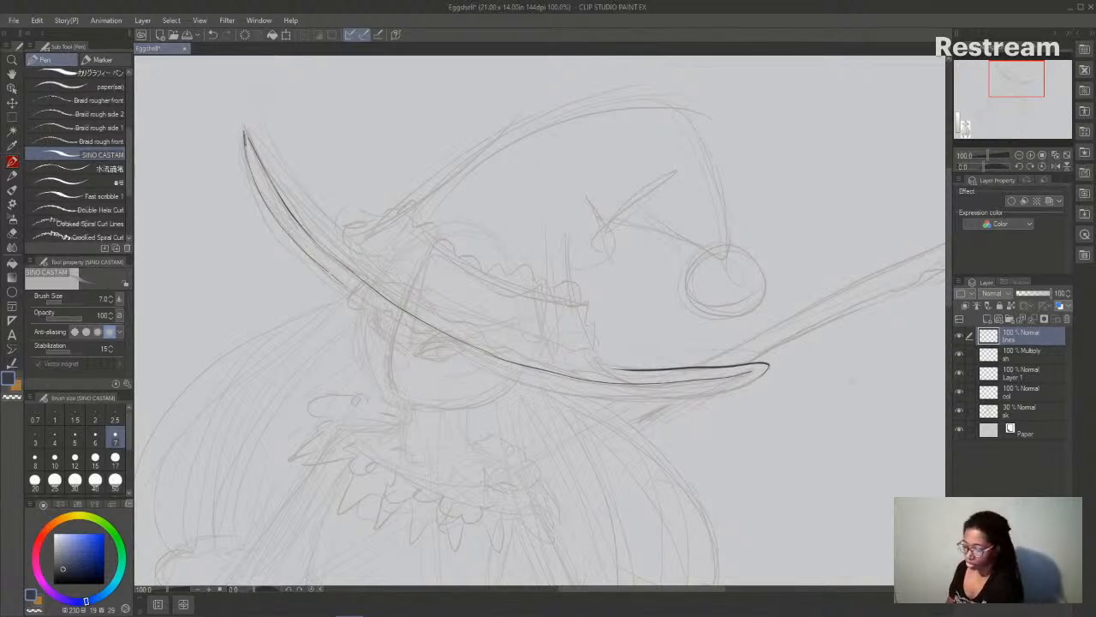
- Check the inked hat brim at a different zoom and clear its strokes from the lines layer
left_click(1020, 155)
left_click(1020, 156)
mouse_move(948, 251)
left_mouse_down()
mouse_move(946, 348)
mouse_move(949, 240)
left_mouse_up()
left_click(1031, 153)
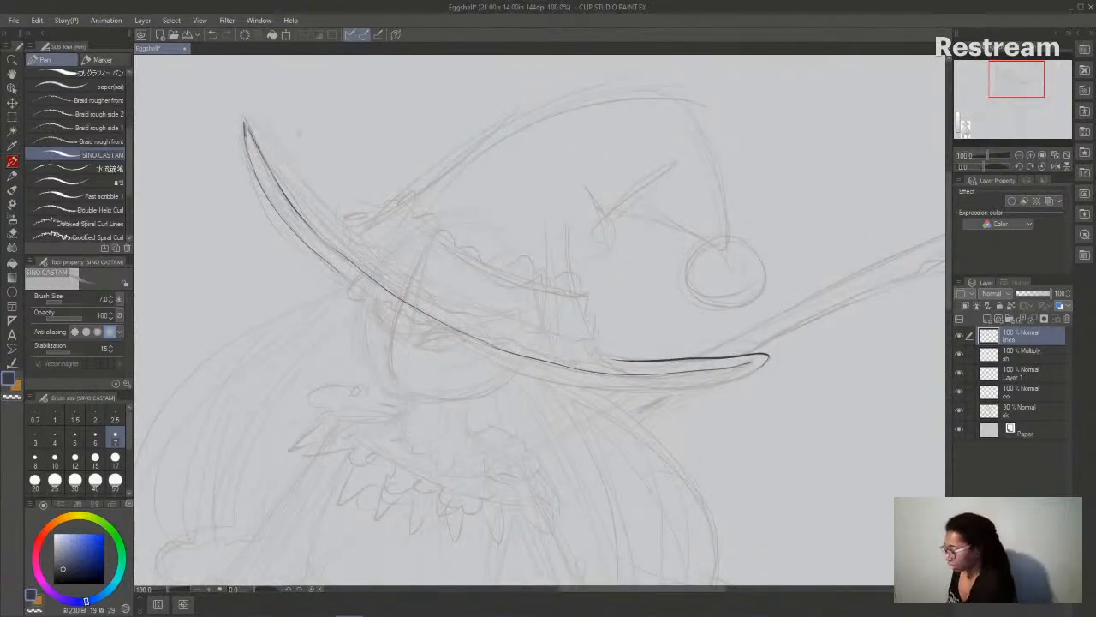
left_click(246, 35)
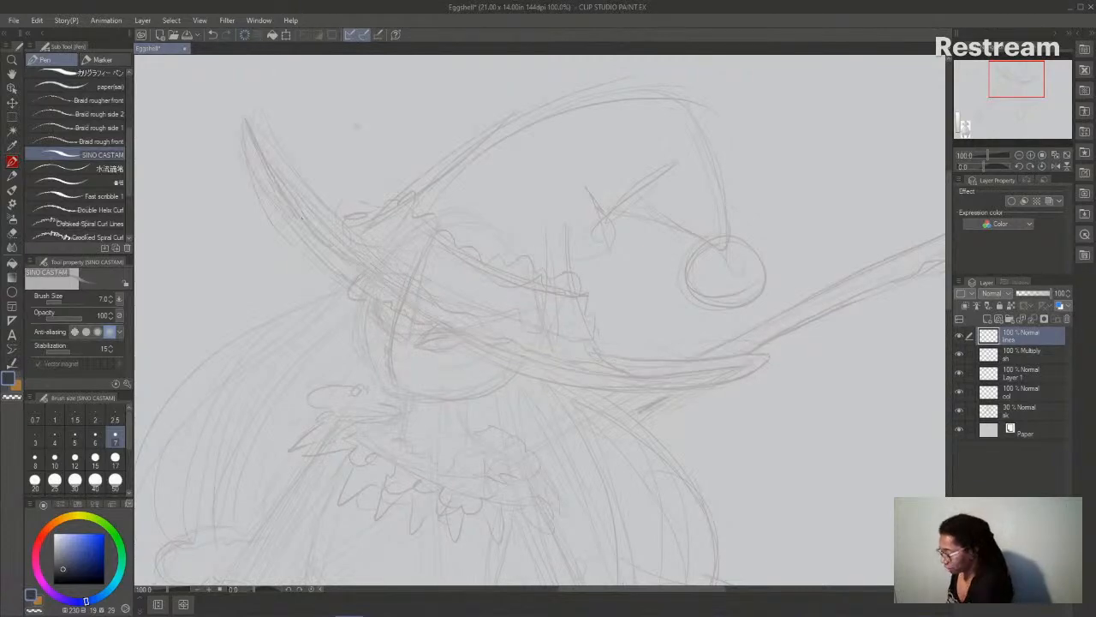
- Ink the face outline from the far temple around the chin to the near cheek, plus the small nose and mouth
left_click(1030, 153)
left_click_drag(713, 597, 684, 596)
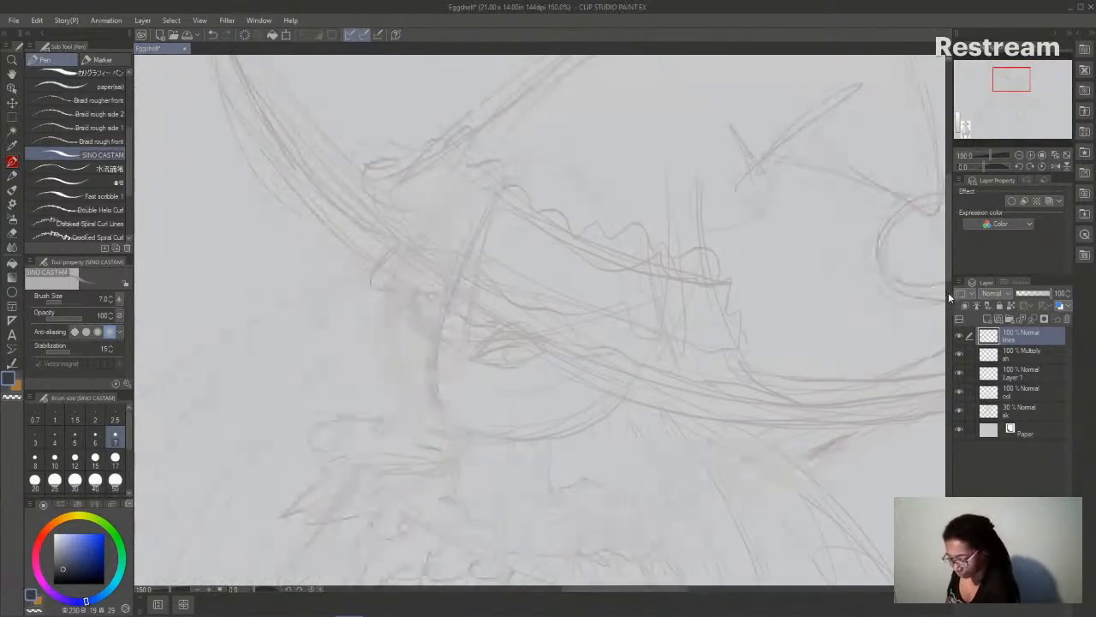
left_click_drag(947, 267, 948, 274)
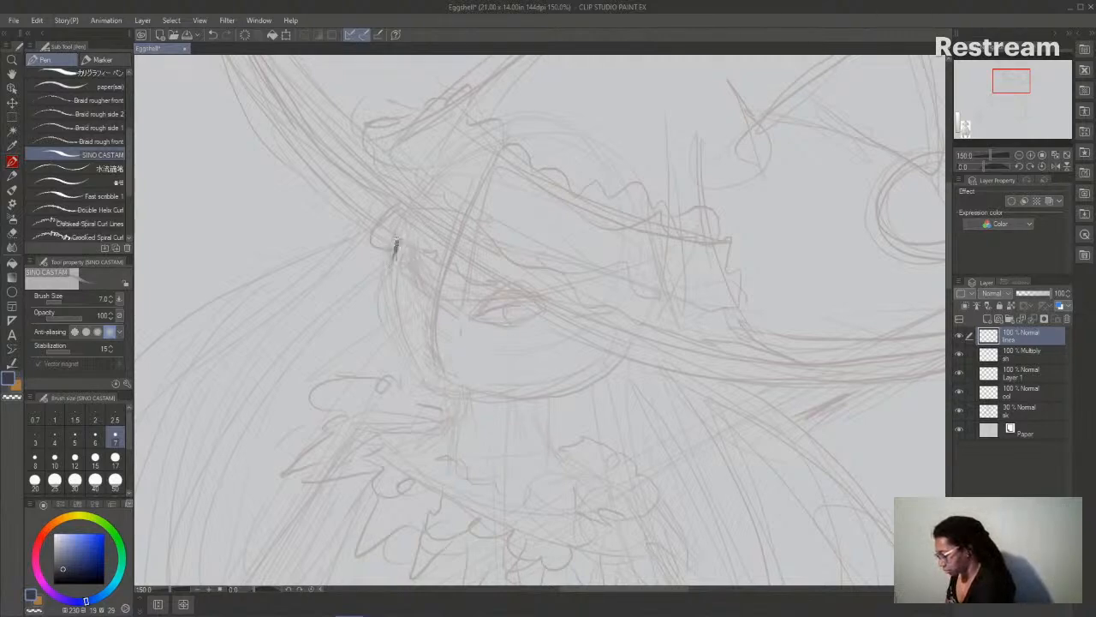
mouse_move(395, 243)
left_mouse_down()
mouse_move(395, 342)
mouse_move(421, 380)
mouse_move(463, 399)
mouse_move(510, 401)
mouse_move(595, 361)
left_mouse_up()
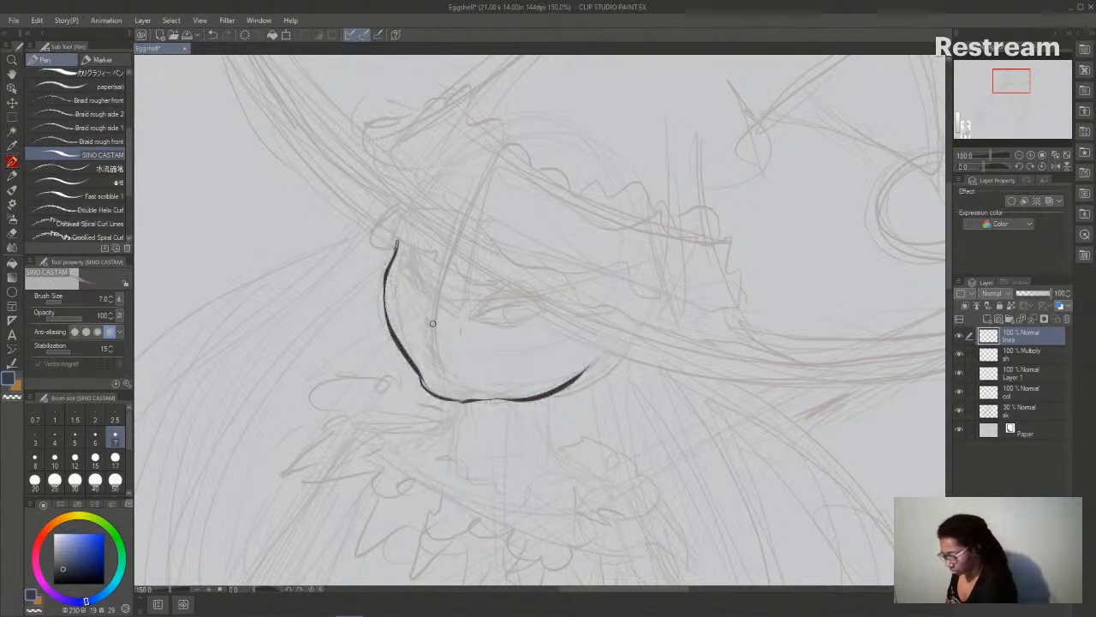
mouse_move(428, 322)
left_mouse_down()
mouse_move(427, 335)
mouse_move(444, 338)
mouse_move(435, 368)
left_mouse_up()
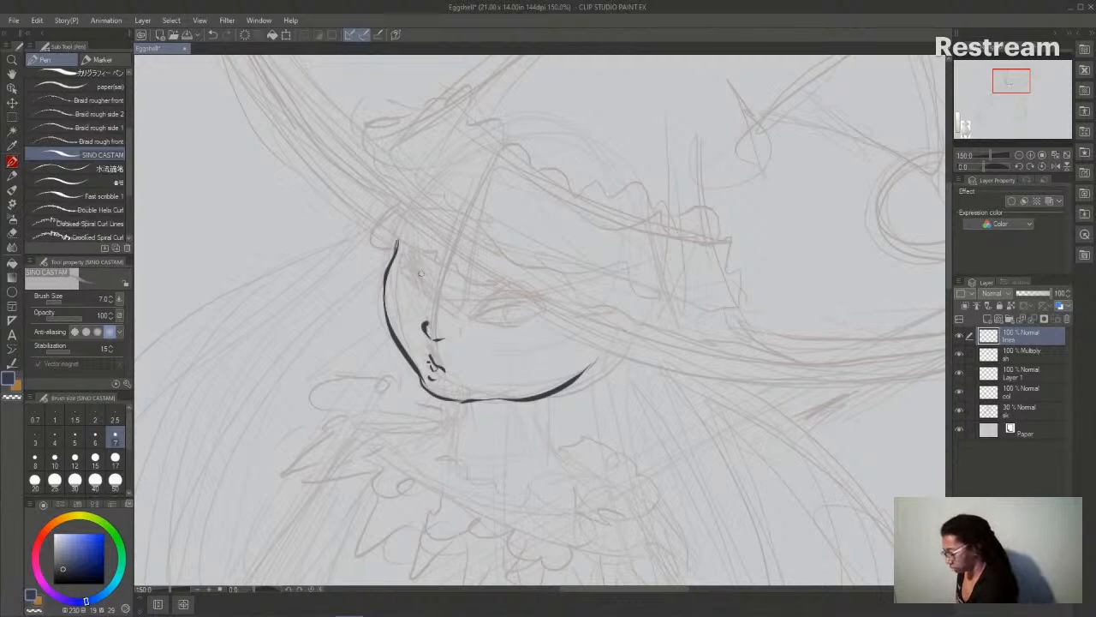
- Ink the near eye's almond outline to its outer corner, undoing the trial strokes for the far eye and brows
mouse_move(409, 254)
left_mouse_down()
mouse_move(431, 293)
mouse_move(485, 306)
mouse_move(512, 292)
mouse_move(531, 300)
mouse_move(503, 323)
mouse_move(543, 319)
left_mouse_up()
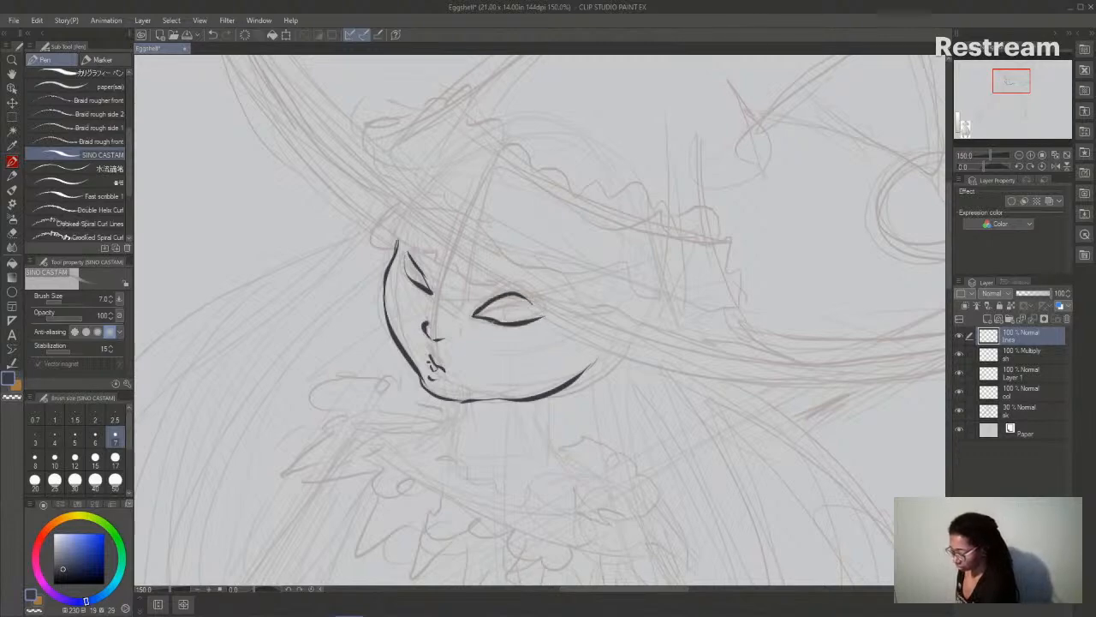
mouse_move(414, 244)
left_mouse_down()
mouse_move(432, 276)
mouse_move(558, 287)
left_mouse_up()
key("ctrl+z")
key("ctrl+z")
key("ctrl+z")
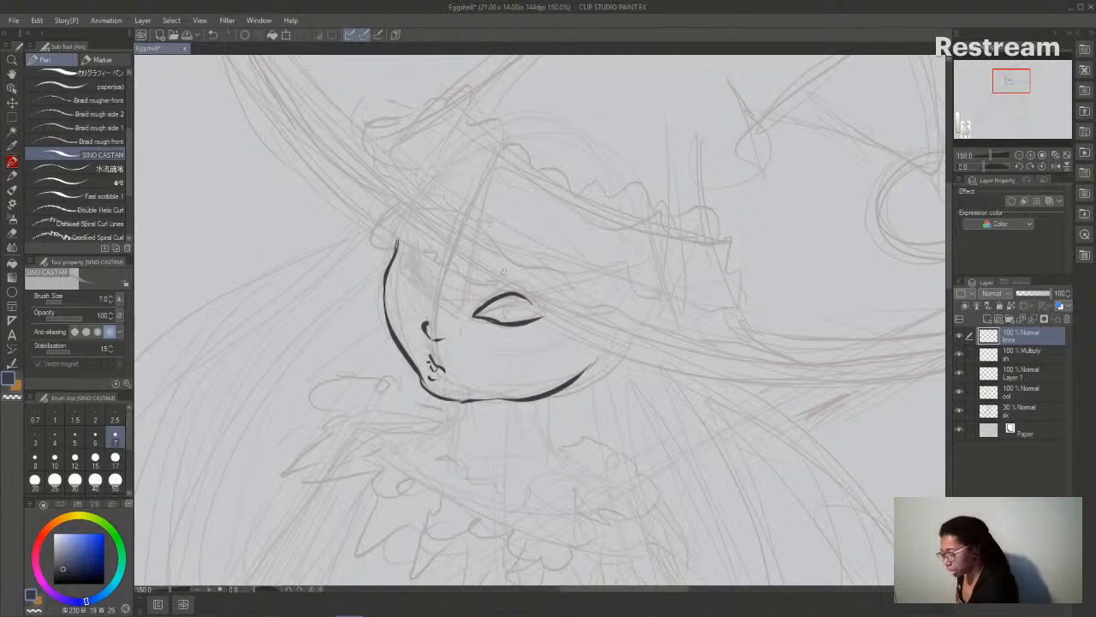
left_click_drag(522, 294, 544, 313)
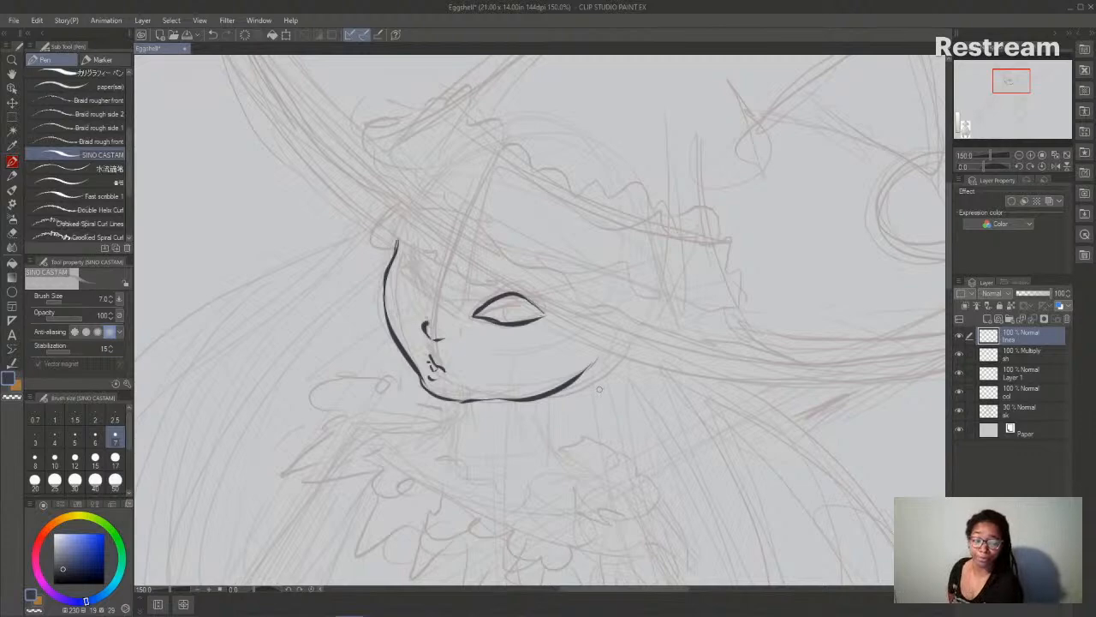
- Draw the round iris and narrow slit pupil inside the near eye
left_click_drag(620, 597, 601, 591)
left_click_drag(595, 297, 596, 325)
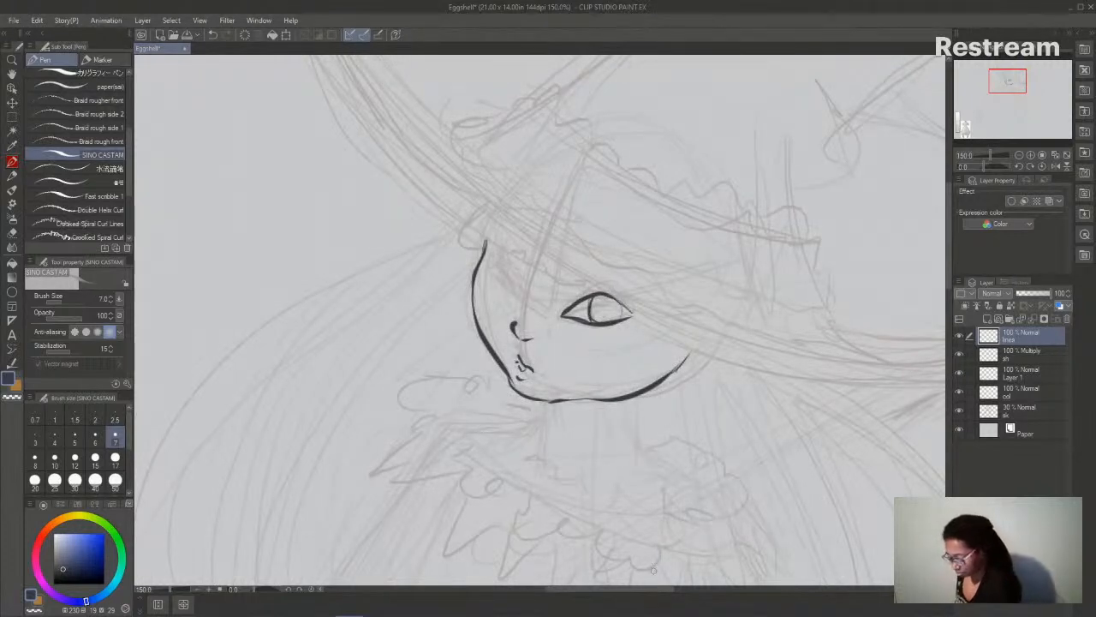
left_click_drag(654, 591, 666, 591)
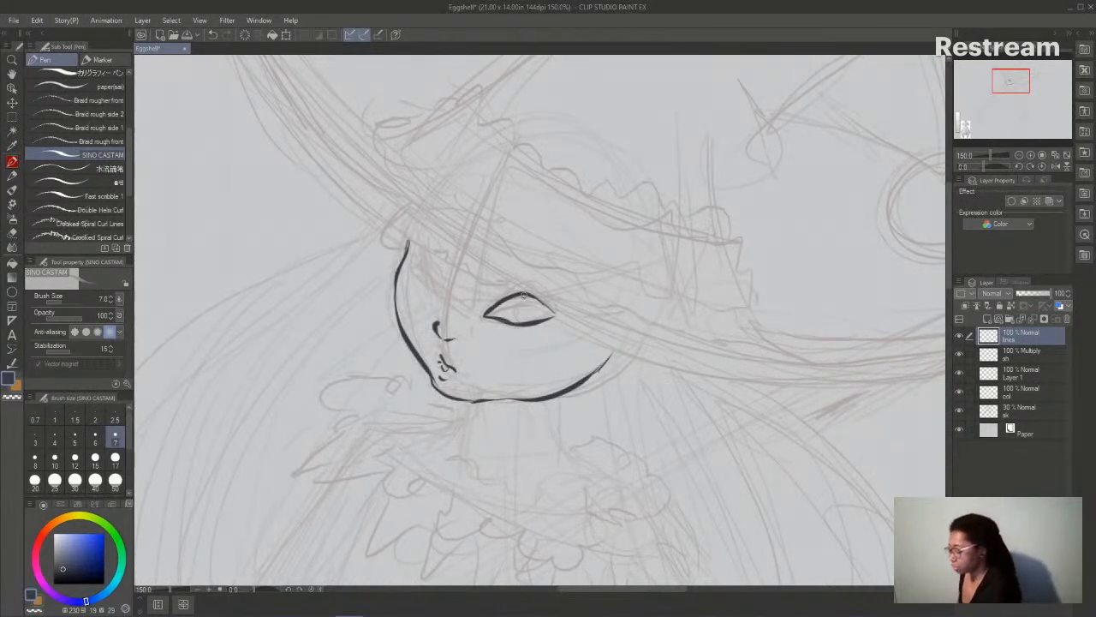
left_click_drag(523, 295, 525, 322)
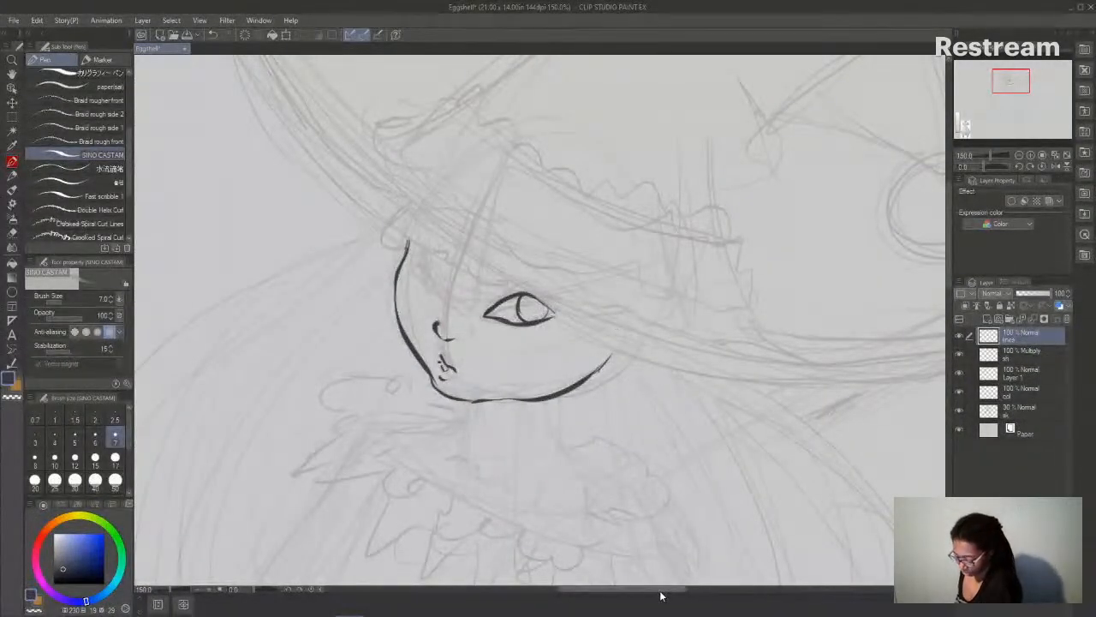
left_click_drag(657, 591, 667, 591)
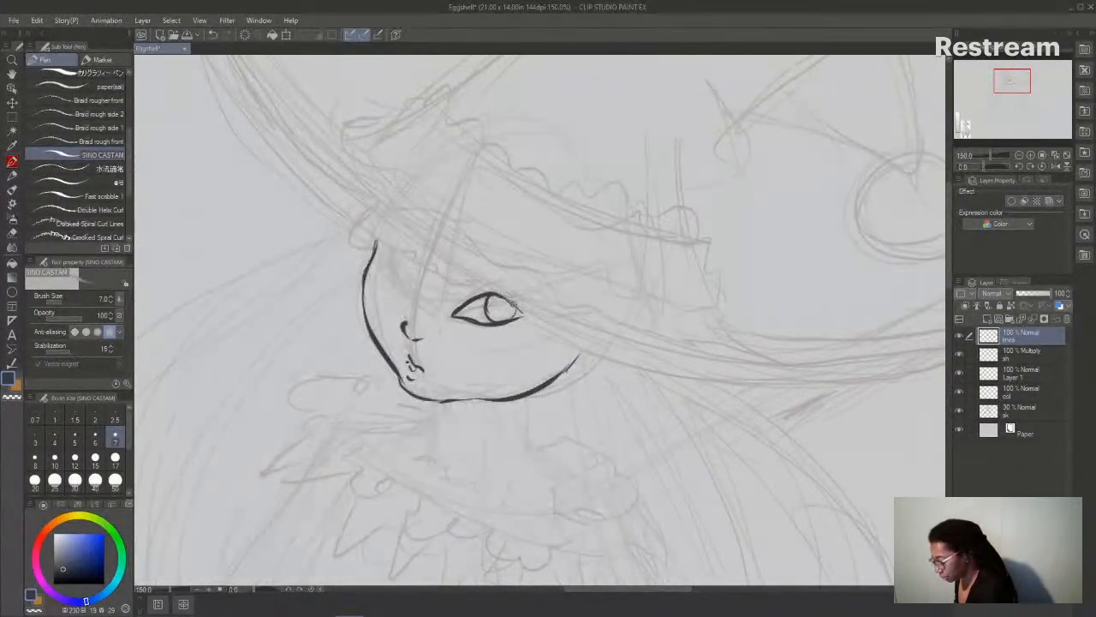
mouse_move(487, 298)
left_mouse_down()
mouse_move(504, 317)
mouse_move(514, 306)
left_mouse_up()
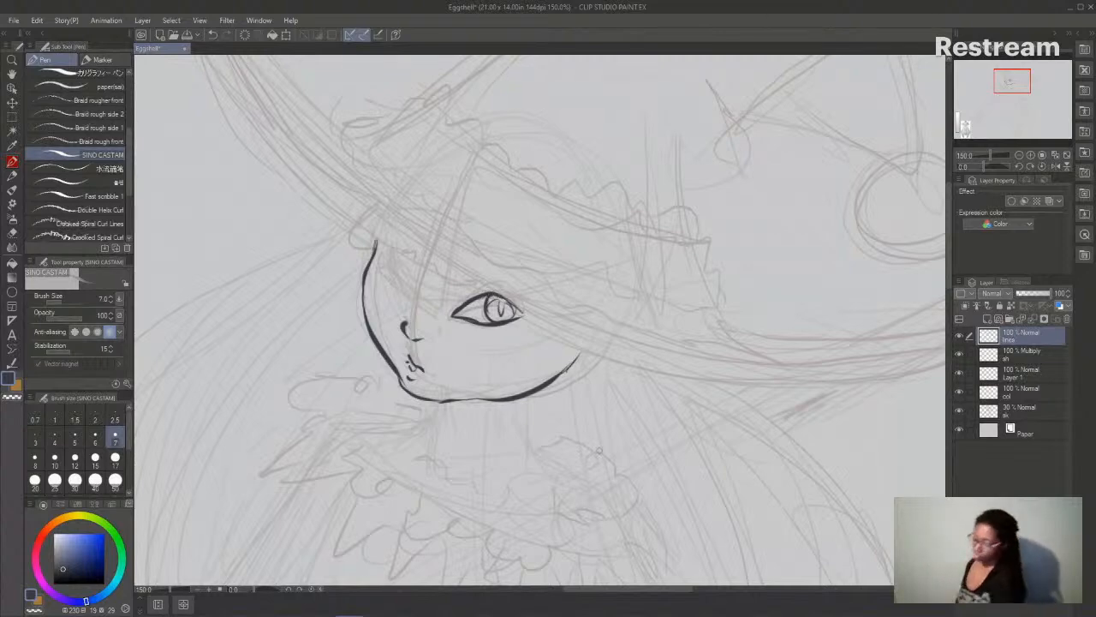
- Ink the far eye with a narrow almond outline, an iris and a slit pupil to match the near eye
left_click(1020, 156)
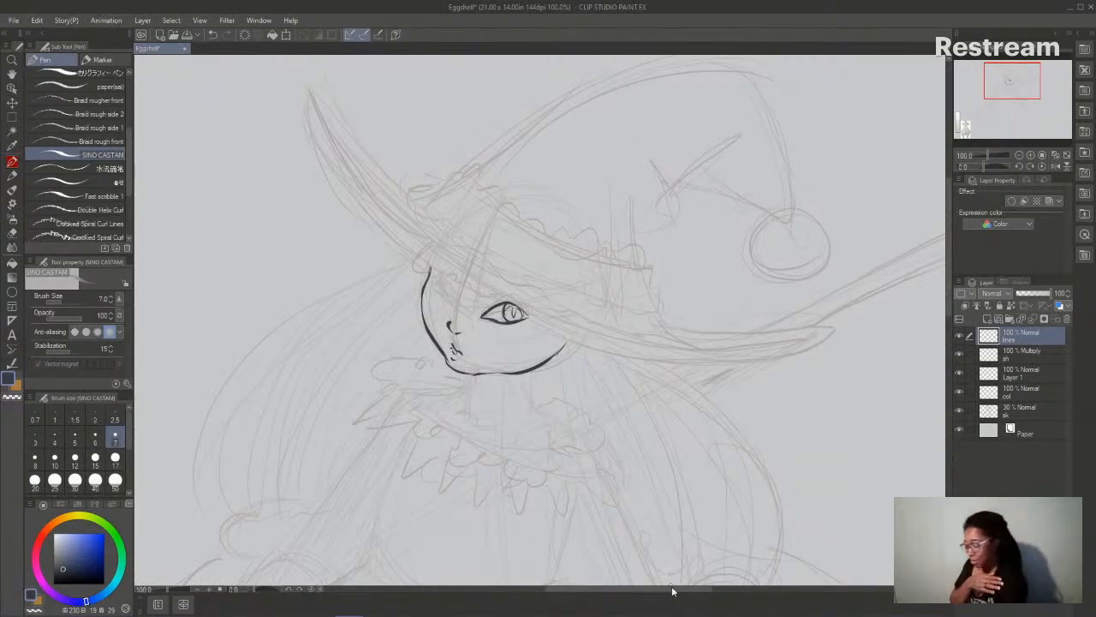
left_click_drag(676, 590, 671, 590)
left_click(1031, 157)
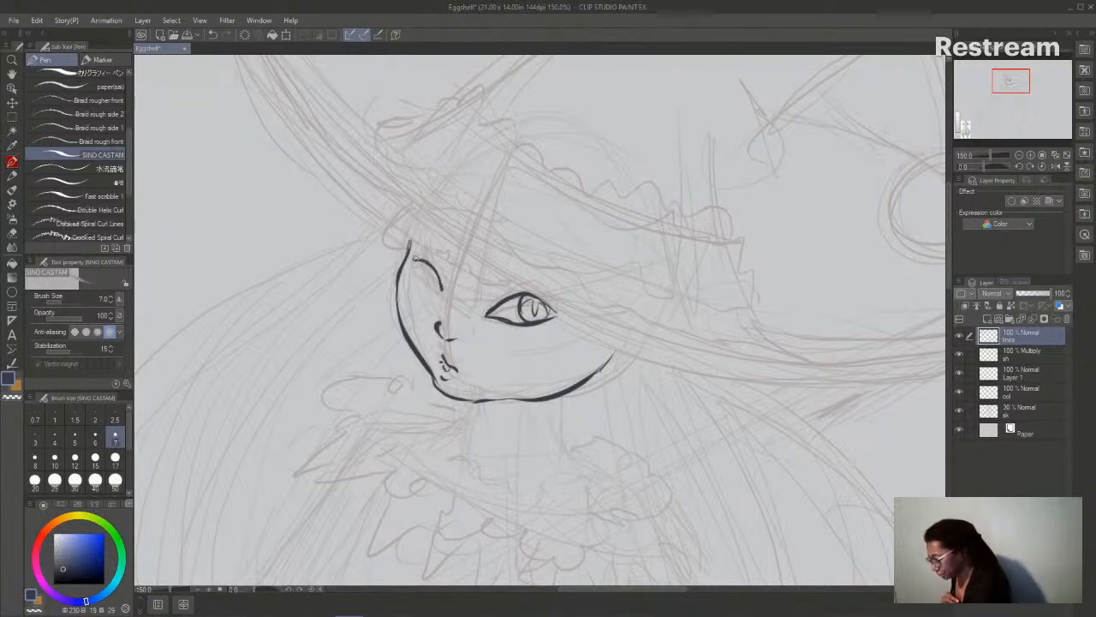
left_click_drag(420, 274, 440, 292)
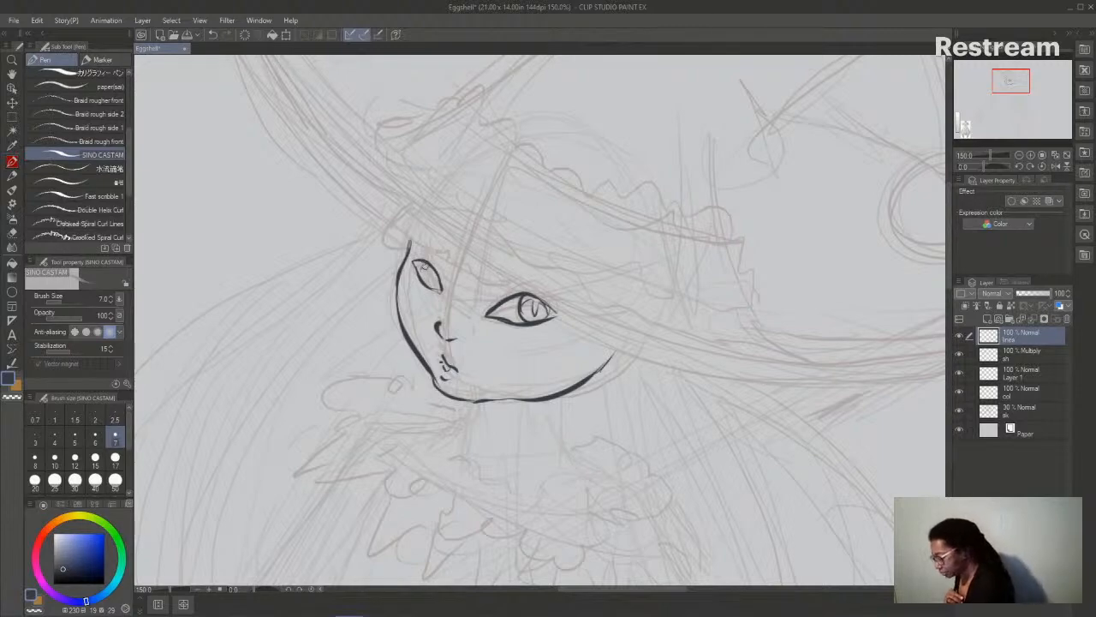
left_click_drag(425, 276, 433, 284)
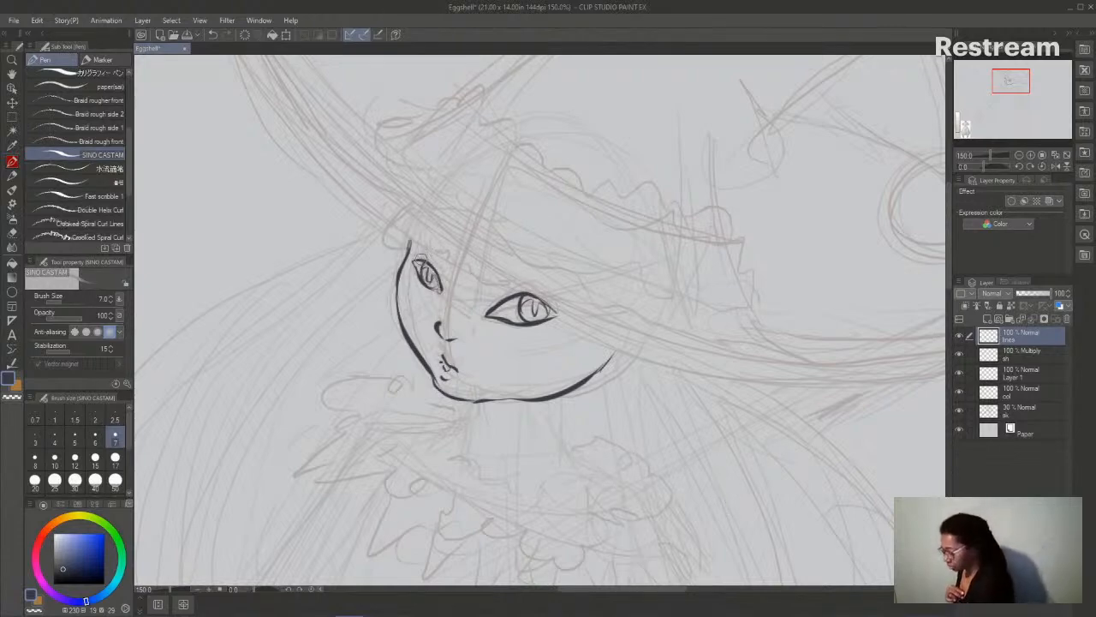
left_click_drag(442, 272, 437, 290)
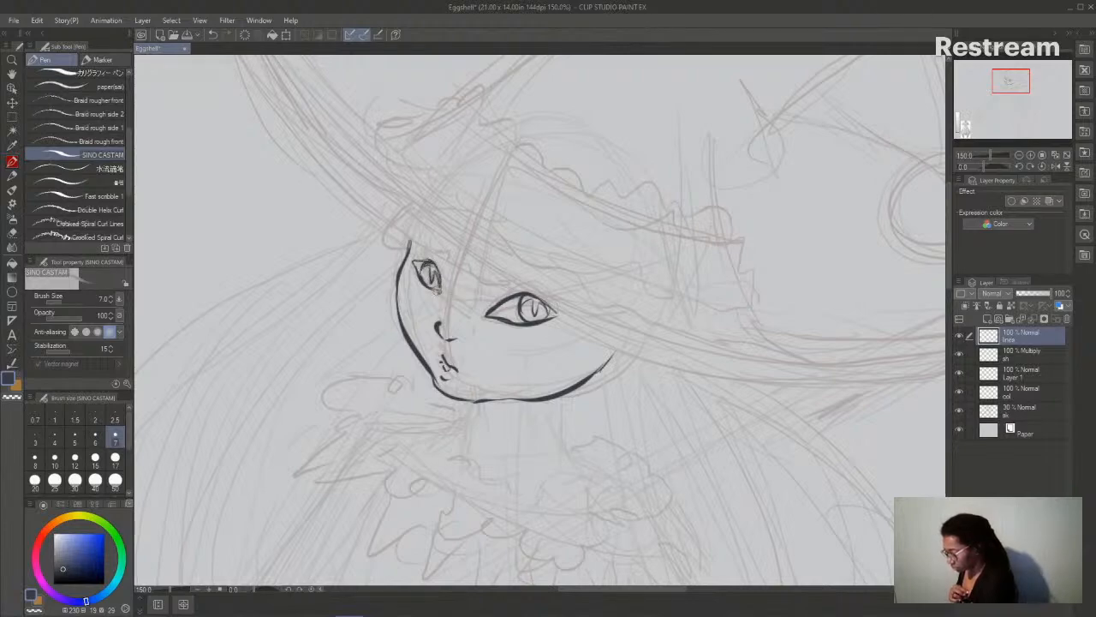
- Examine the inked face against the full figure sketch at 50% zoom
left_click(1019, 155)
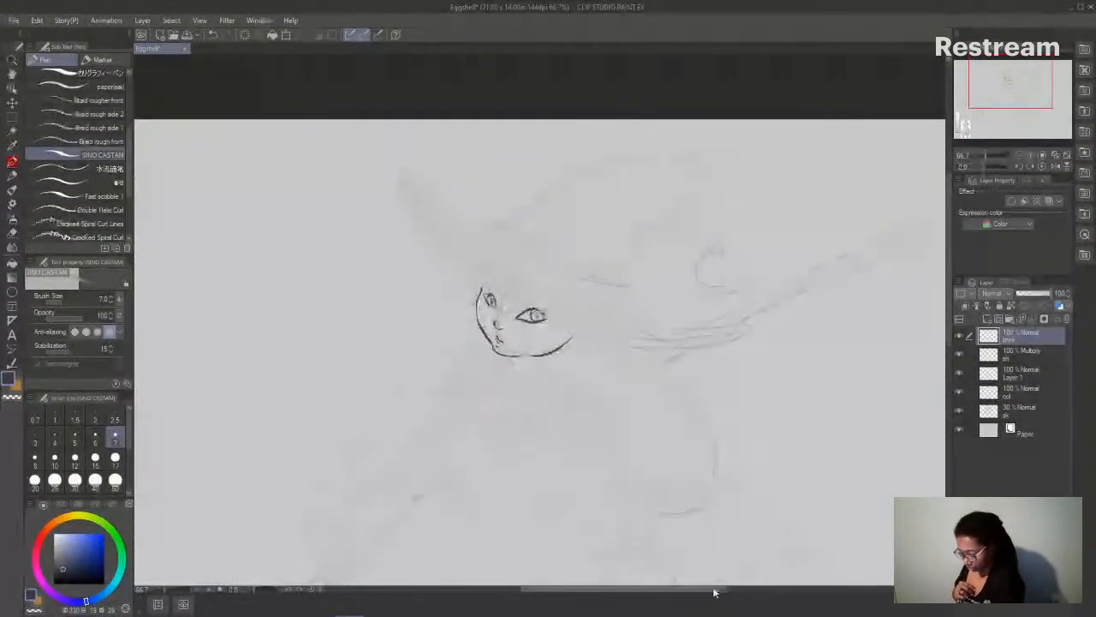
left_click_drag(710, 591, 720, 591)
left_click_drag(948, 291, 949, 310)
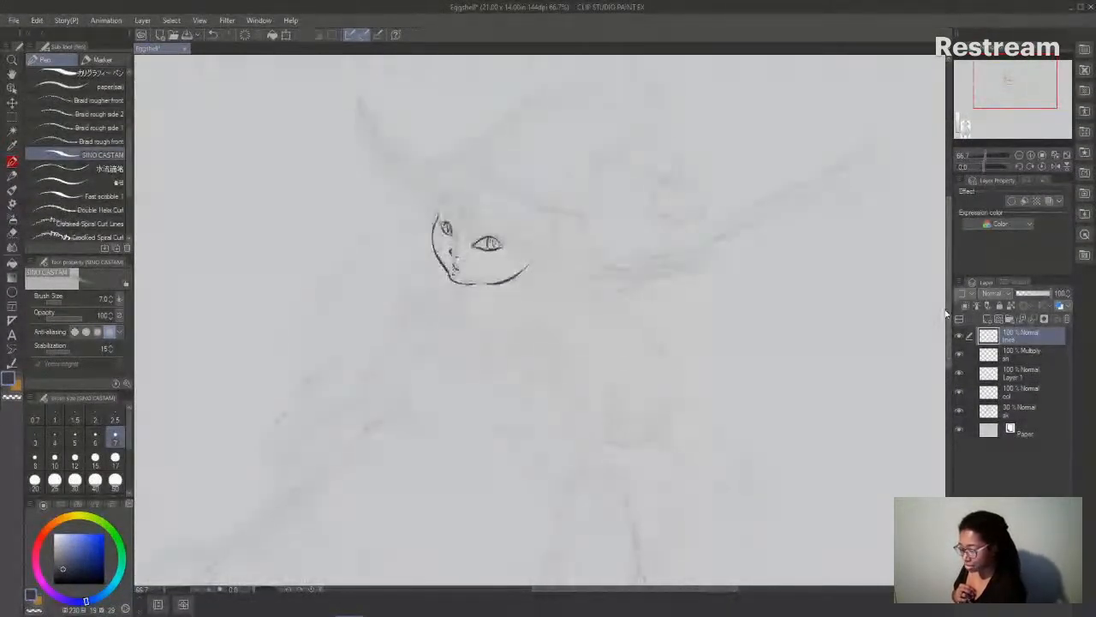
left_click(1019, 155)
left_click_drag(744, 594, 740, 592)
left_click_drag(949, 303, 948, 319)
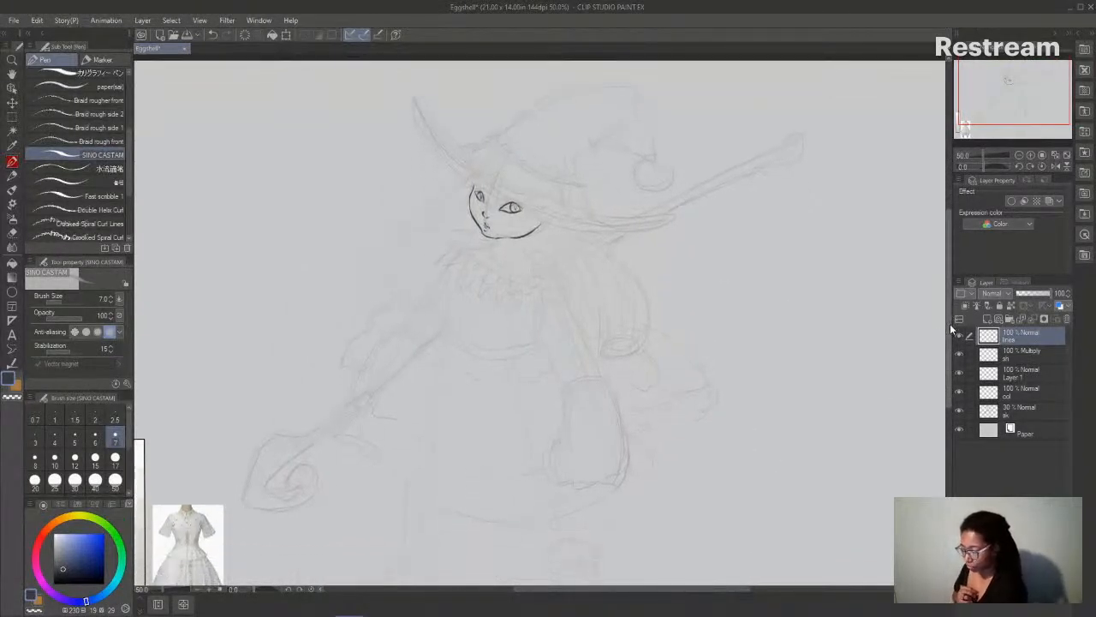
left_click_drag(707, 594, 718, 594)
left_click_drag(951, 334, 950, 339)
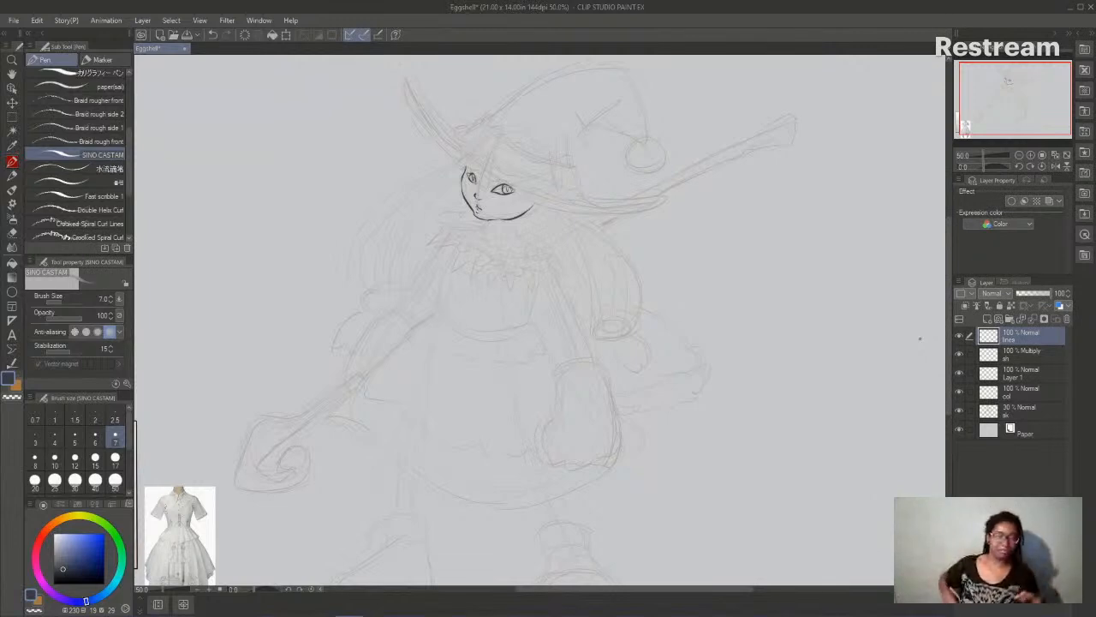
- Rename Layer 1 as "ref"
left_click(1039, 377)
double_click(1014, 376)
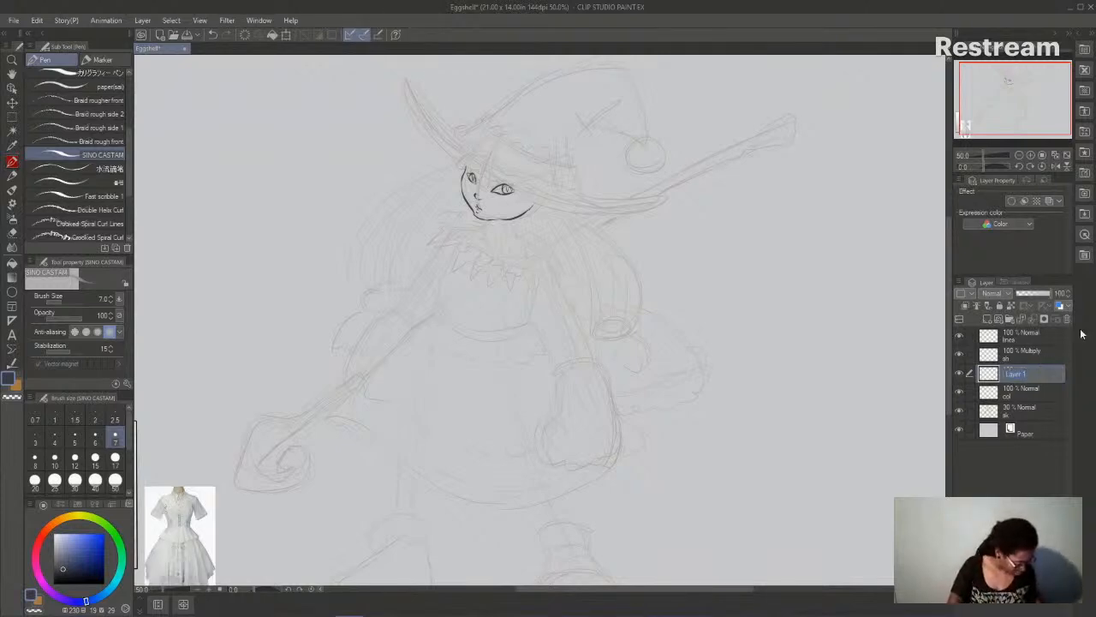
type("ref")
key("Return")
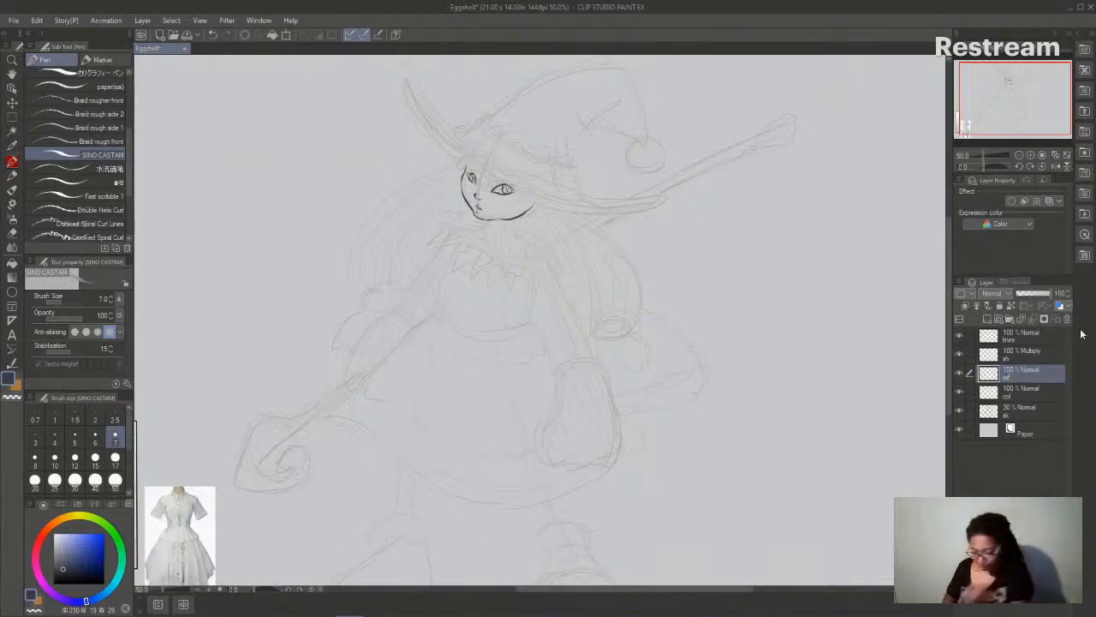
- Make the col layer active and show the colour swatch strip beside the dress reference
left_click(1032, 394)
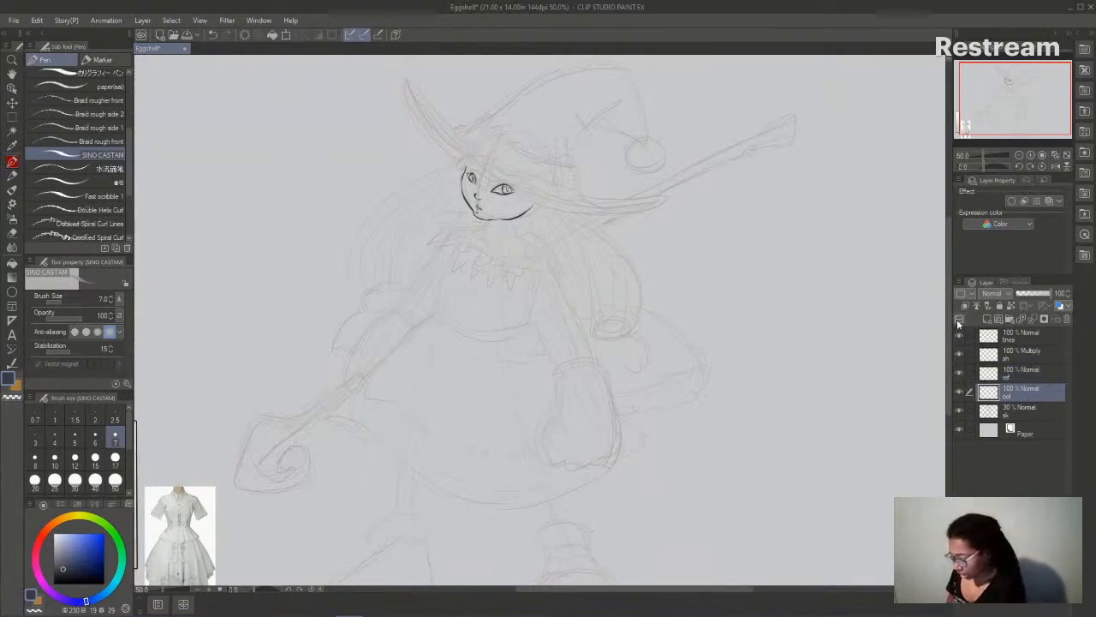
mouse_move(948, 323)
left_mouse_down()
mouse_move(942, 358)
mouse_move(942, 347)
left_mouse_up()
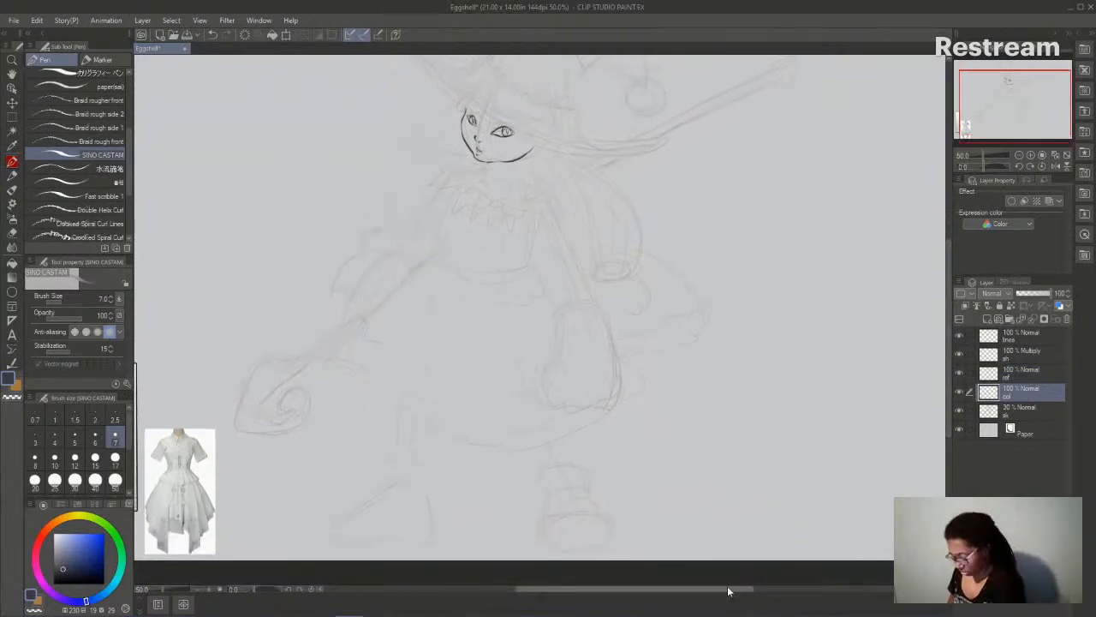
left_click_drag(734, 594, 722, 599)
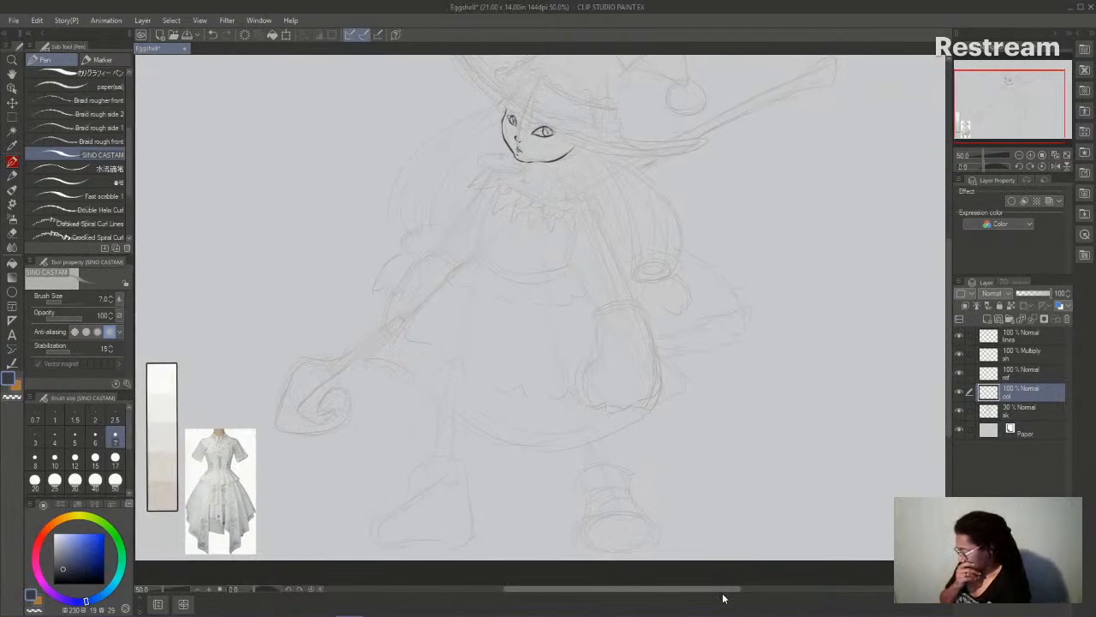
- Set up the Oil paint flat brush at size 30 with a darkened version of the beige from the lowest swatch
left_click(12, 188)
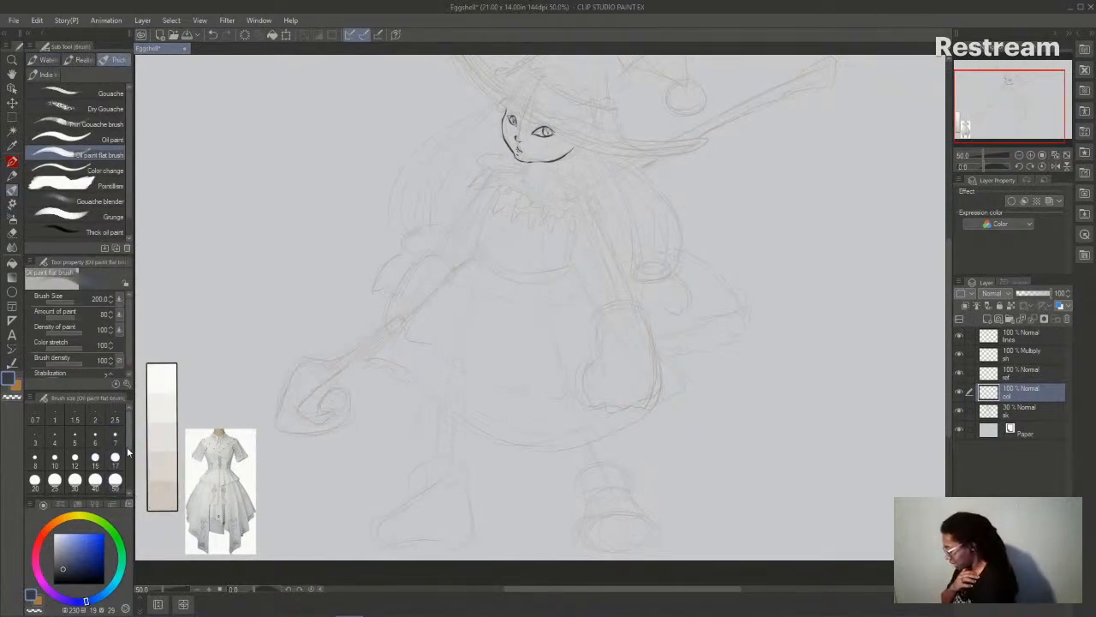
scroll(116, 459, "down", 1)
left_click(75, 460)
left_click(160, 495, "alt")
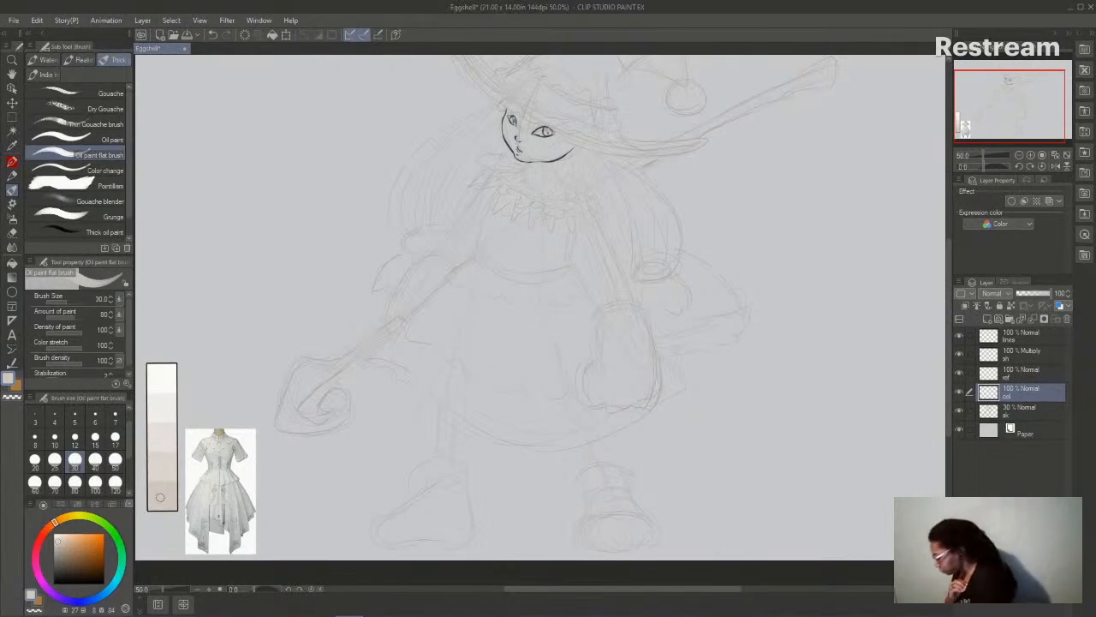
left_click(60, 542)
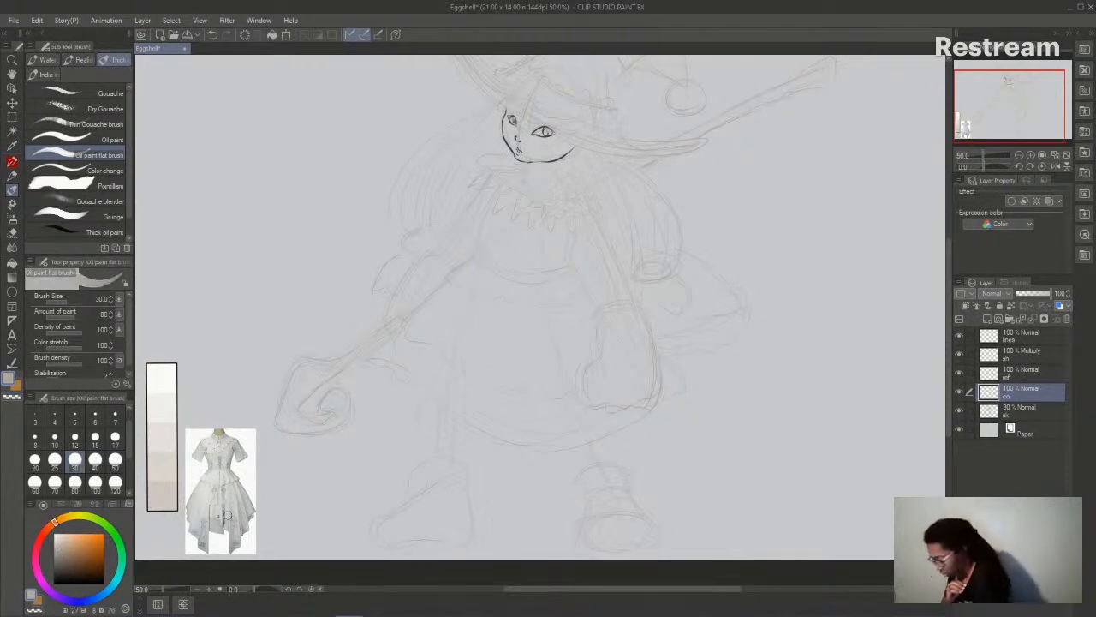
- Block in both legs and boots in dark beige on the col layer, enlarging the brush to size 60
left_click_drag(683, 591, 696, 591)
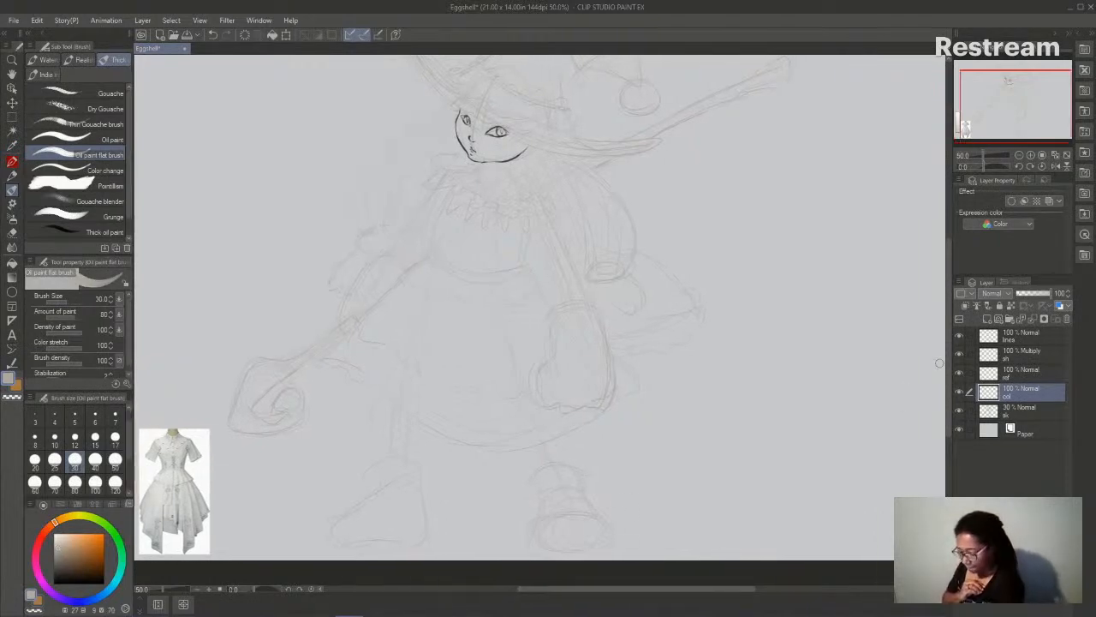
left_click_drag(949, 385, 947, 361)
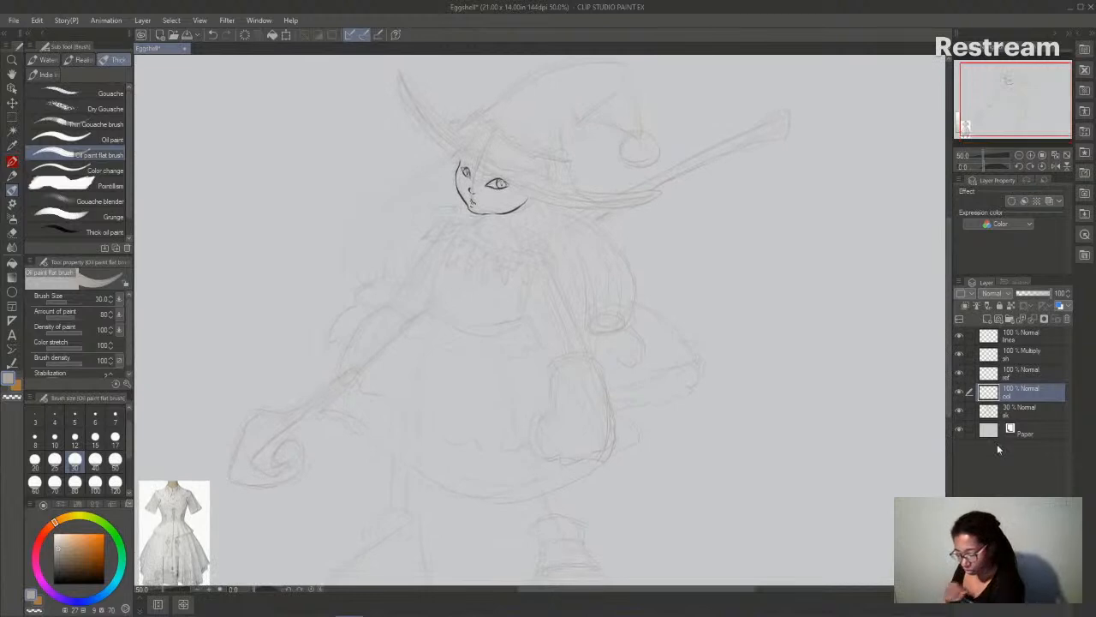
left_click_drag(947, 363, 949, 385)
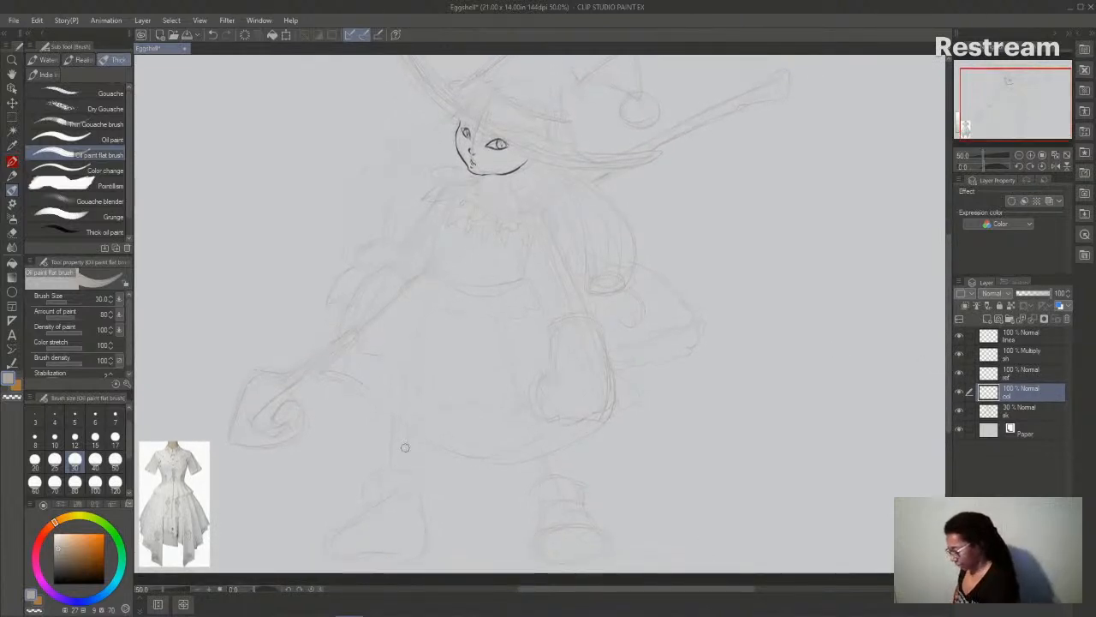
mouse_move(394, 417)
left_mouse_down()
mouse_move(393, 471)
mouse_move(405, 424)
mouse_move(407, 454)
mouse_move(396, 426)
mouse_move(401, 454)
mouse_move(385, 479)
mouse_move(407, 482)
mouse_move(382, 496)
mouse_move(375, 487)
mouse_move(373, 529)
mouse_move(363, 524)
mouse_move(343, 543)
mouse_move(377, 558)
left_mouse_up()
left_click(35, 484)
mouse_move(397, 459)
left_mouse_down()
mouse_move(365, 528)
mouse_move(334, 536)
mouse_move(398, 555)
mouse_move(379, 555)
mouse_move(420, 534)
mouse_move(416, 550)
mouse_move(400, 459)
mouse_move(385, 543)
mouse_move(404, 497)
left_mouse_up()
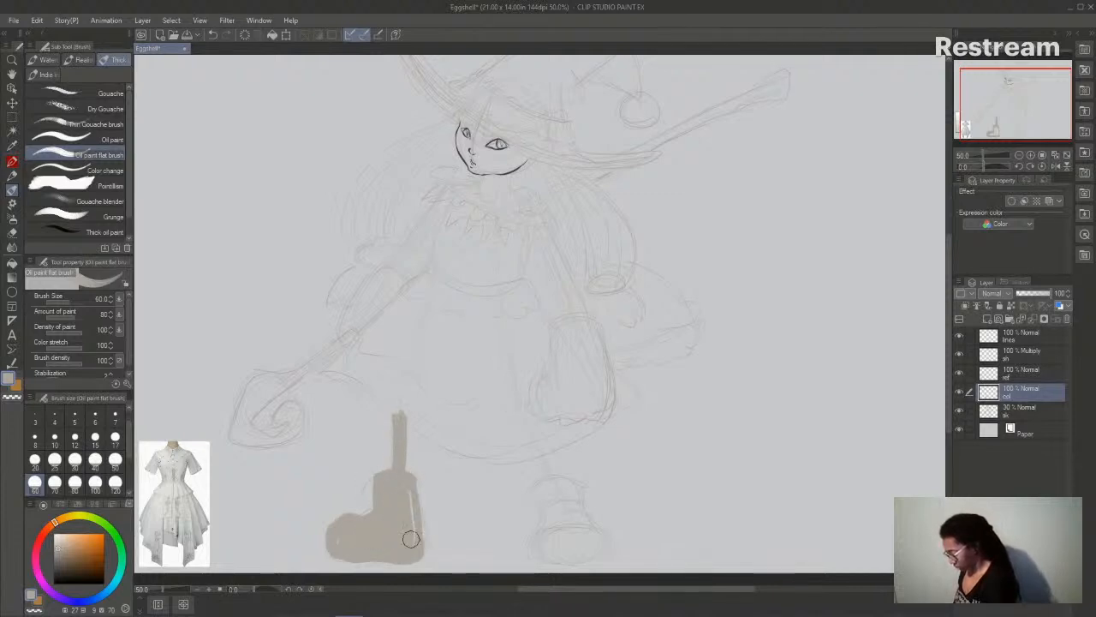
mouse_move(534, 419)
left_mouse_down()
mouse_move(553, 471)
mouse_move(539, 489)
mouse_move(570, 479)
mouse_move(539, 491)
mouse_move(542, 550)
mouse_move(556, 531)
mouse_move(586, 531)
mouse_move(594, 551)
mouse_move(570, 483)
mouse_move(589, 529)
mouse_move(566, 495)
mouse_move(553, 496)
mouse_move(557, 537)
left_mouse_up()
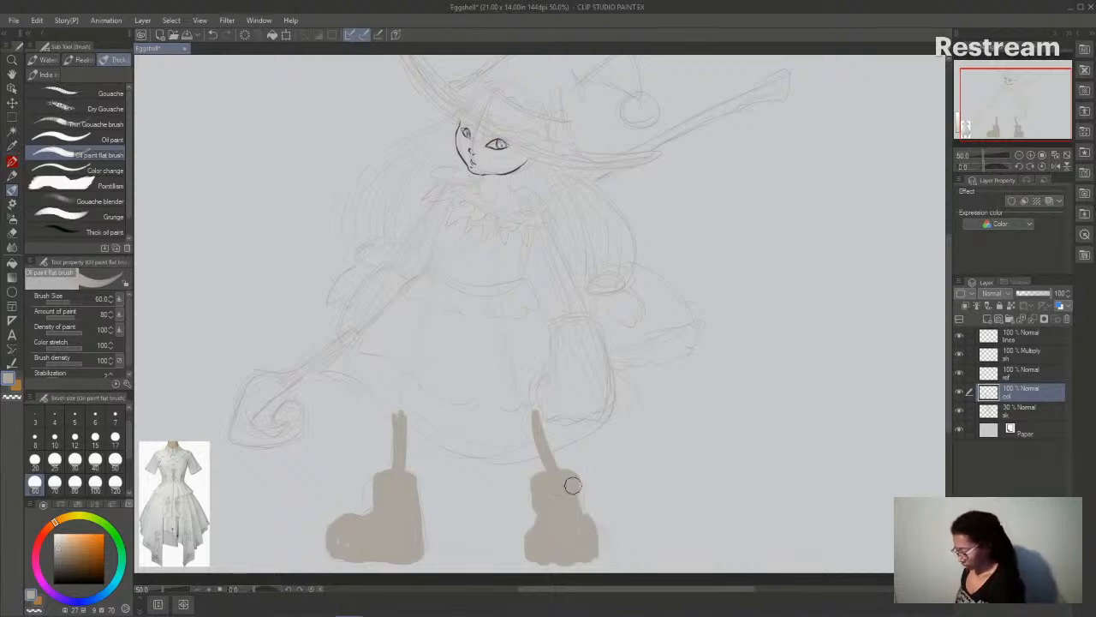
- Reshape the boot on the staff side with a wider rounded cuff, a narrower ankle and a sloping toe
mouse_move(367, 472)
left_mouse_down()
mouse_move(380, 502)
mouse_move(382, 485)
mouse_move(336, 527)
mouse_move(368, 523)
mouse_move(352, 544)
mouse_move(406, 497)
left_mouse_up()
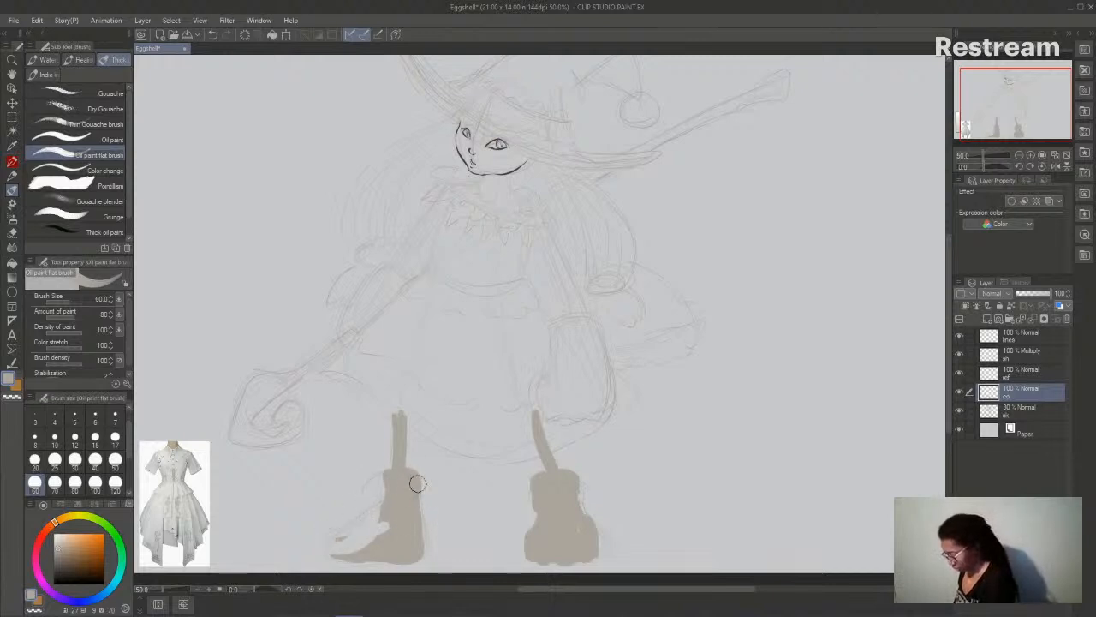
mouse_move(378, 482)
left_mouse_down()
mouse_move(386, 477)
mouse_move(379, 492)
mouse_move(411, 479)
mouse_move(404, 555)
left_mouse_up()
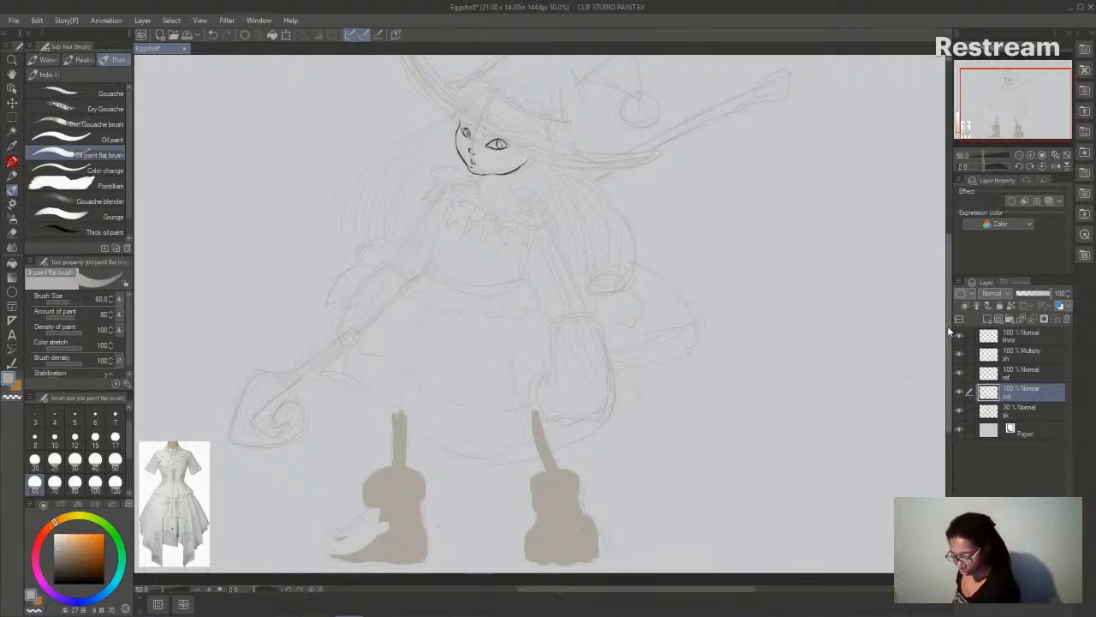
scroll(393, 550, "down", 1)
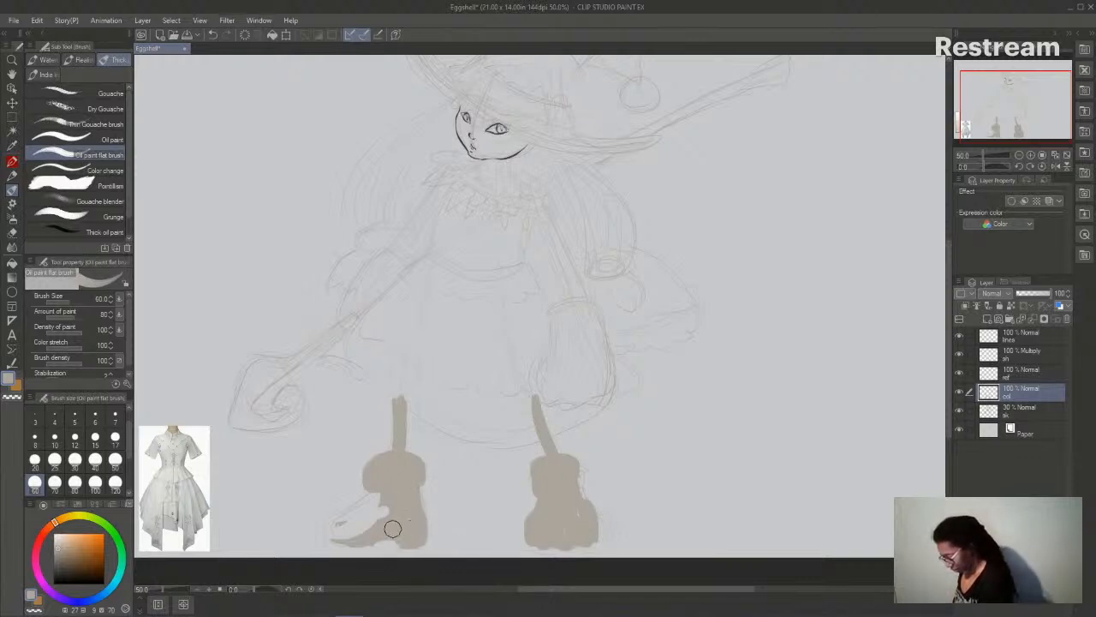
mouse_move(370, 537)
left_mouse_down()
mouse_move(325, 540)
mouse_move(328, 524)
mouse_move(346, 530)
mouse_move(331, 520)
mouse_move(322, 534)
mouse_move(382, 486)
mouse_move(377, 520)
left_mouse_up()
- Block in both arms and their wide lower sleeves with the same dark beige, following the sketch
left_click_drag(687, 589, 691, 591)
left_click_drag(949, 397, 938, 360)
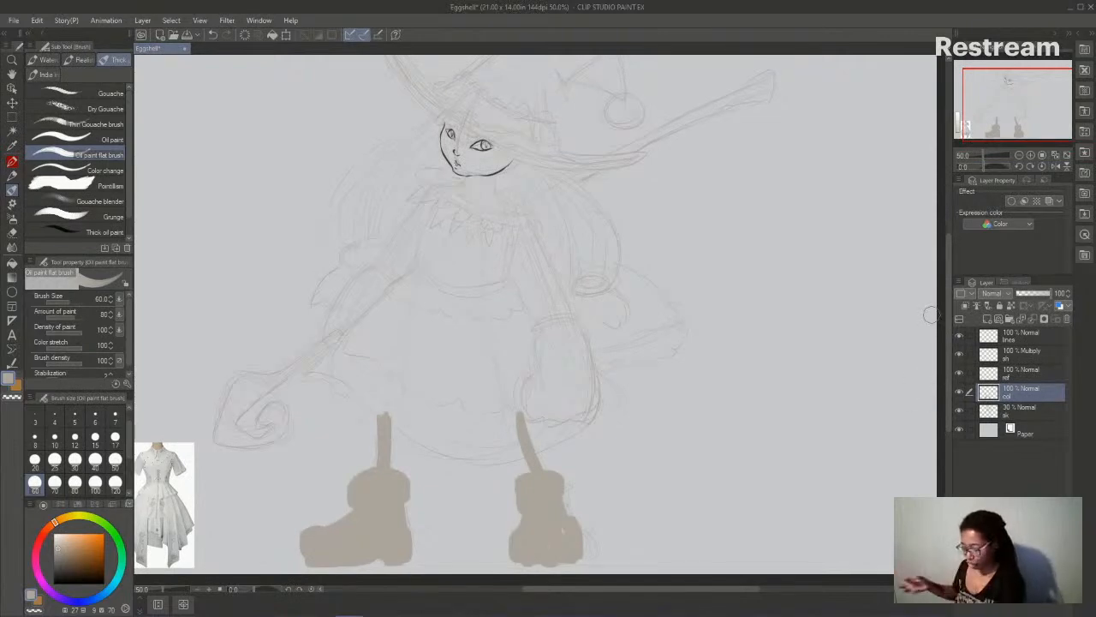
mouse_move(949, 354)
left_mouse_down()
mouse_move(946, 326)
mouse_move(949, 345)
left_mouse_up()
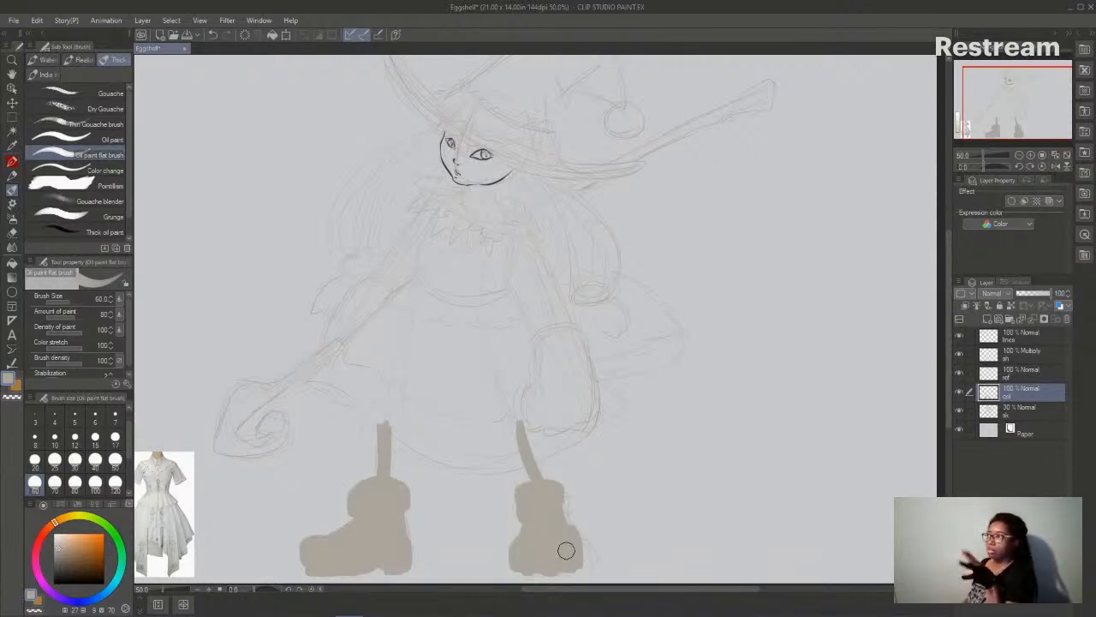
mouse_move(541, 329)
left_mouse_down()
mouse_move(579, 332)
mouse_move(560, 332)
mouse_move(586, 353)
mouse_move(592, 417)
mouse_move(554, 425)
mouse_move(529, 401)
mouse_move(529, 422)
mouse_move(535, 366)
mouse_move(544, 373)
mouse_move(542, 353)
mouse_move(541, 379)
mouse_move(552, 345)
mouse_move(541, 371)
mouse_move(531, 351)
mouse_move(535, 368)
mouse_move(539, 326)
mouse_move(541, 336)
mouse_move(575, 333)
mouse_move(541, 339)
mouse_move(541, 361)
mouse_move(568, 327)
mouse_move(578, 331)
mouse_move(594, 405)
mouse_move(587, 421)
mouse_move(576, 349)
mouse_move(582, 417)
mouse_move(573, 407)
mouse_move(569, 345)
mouse_move(556, 349)
mouse_move(552, 410)
left_mouse_up()
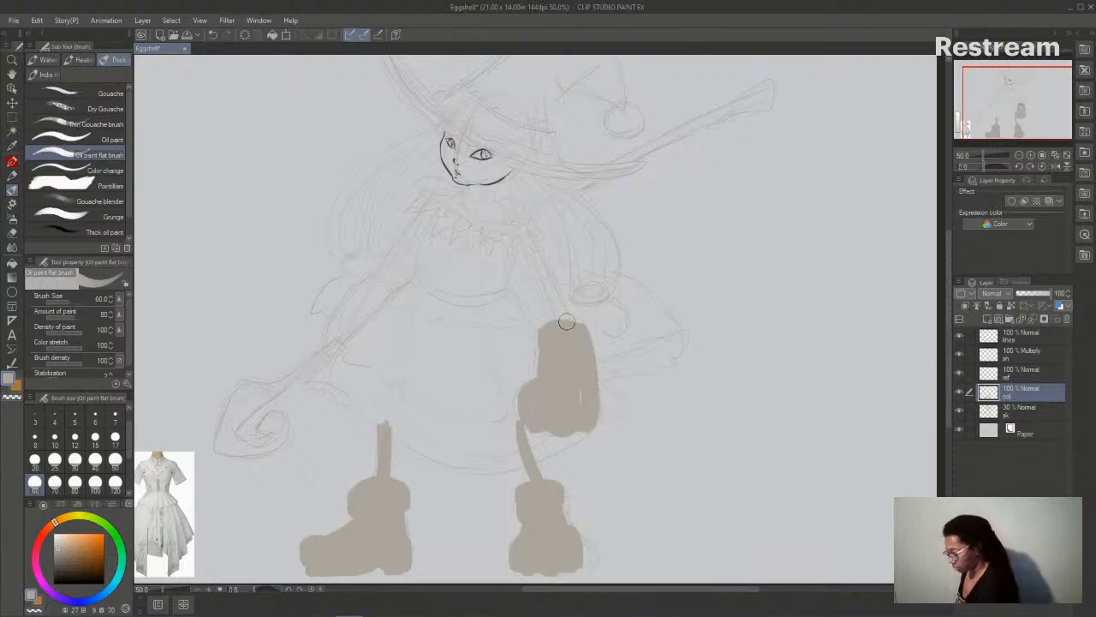
left_click_drag(529, 237, 566, 321)
mouse_move(432, 205)
left_mouse_down()
mouse_move(334, 319)
mouse_move(333, 347)
mouse_move(382, 276)
mouse_move(343, 318)
left_mouse_up()
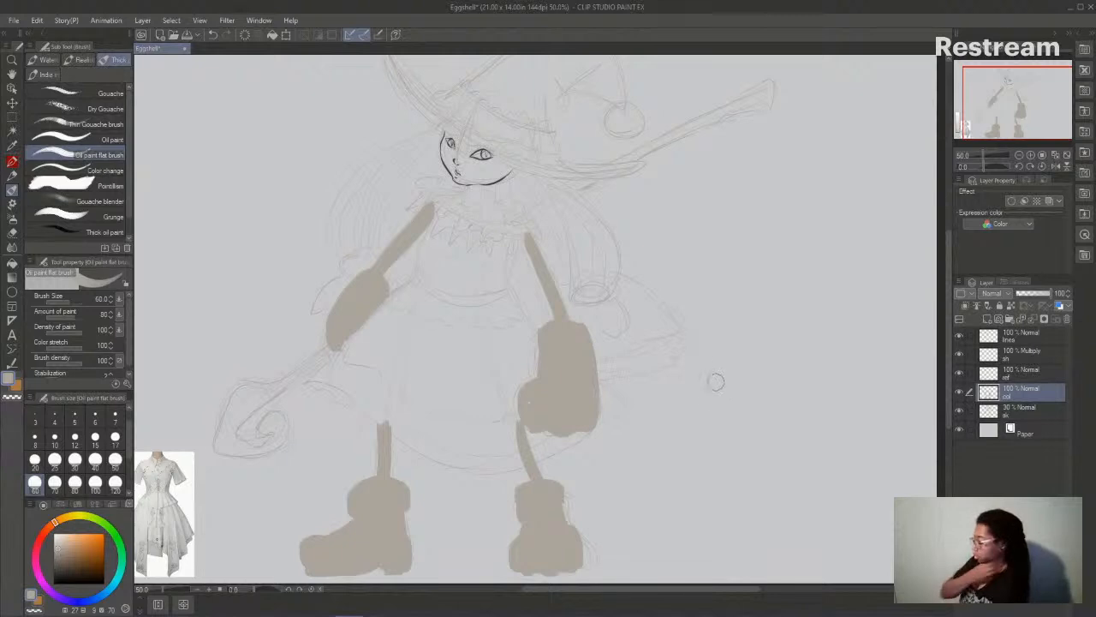
- Paint the dress's collar, bodice edges and skirt outline in a lighter beige
mouse_move(578, 592)
left_mouse_down()
mouse_move(554, 593)
mouse_move(631, 597)
left_mouse_up()
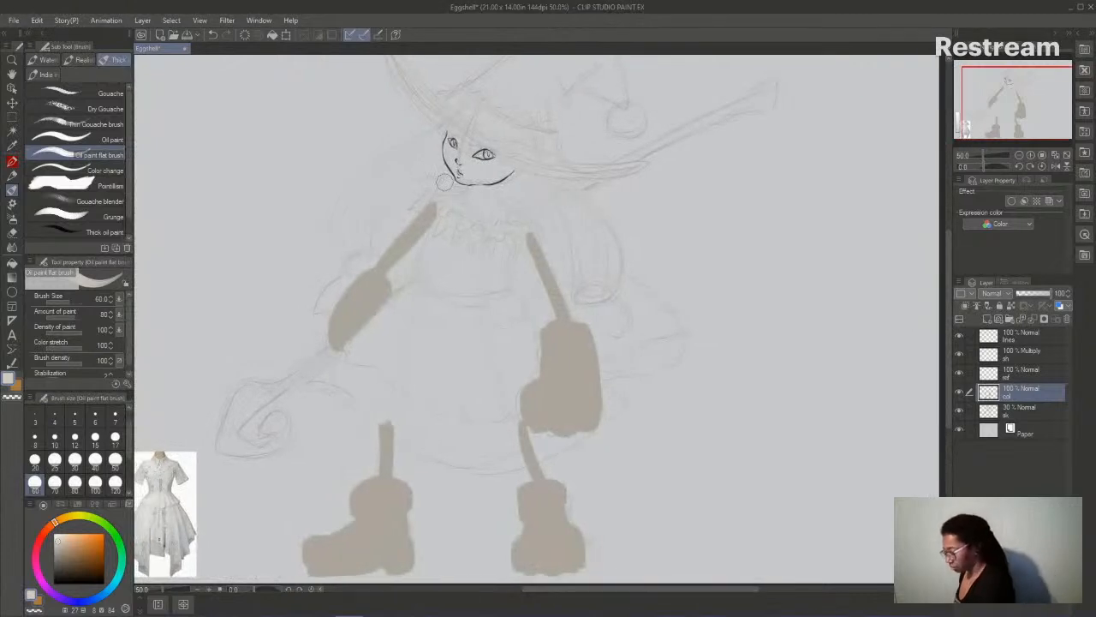
mouse_move(447, 196)
left_mouse_down()
mouse_move(415, 205)
mouse_move(442, 206)
mouse_move(437, 226)
mouse_move(469, 229)
left_mouse_up()
left_click_drag(560, 594, 534, 596)
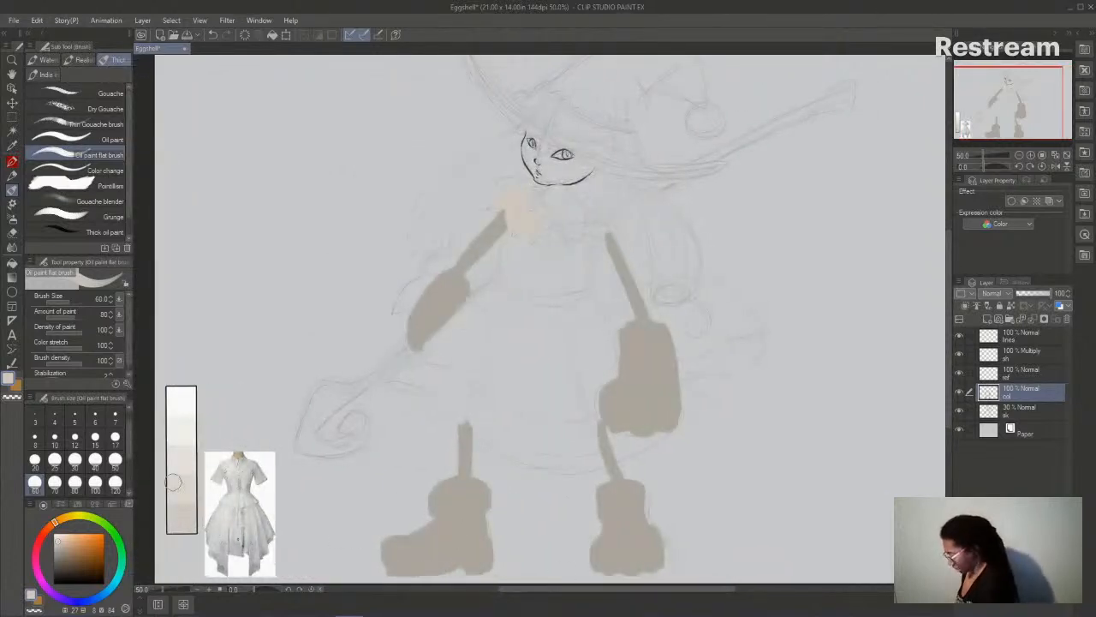
left_click_drag(577, 597, 598, 597)
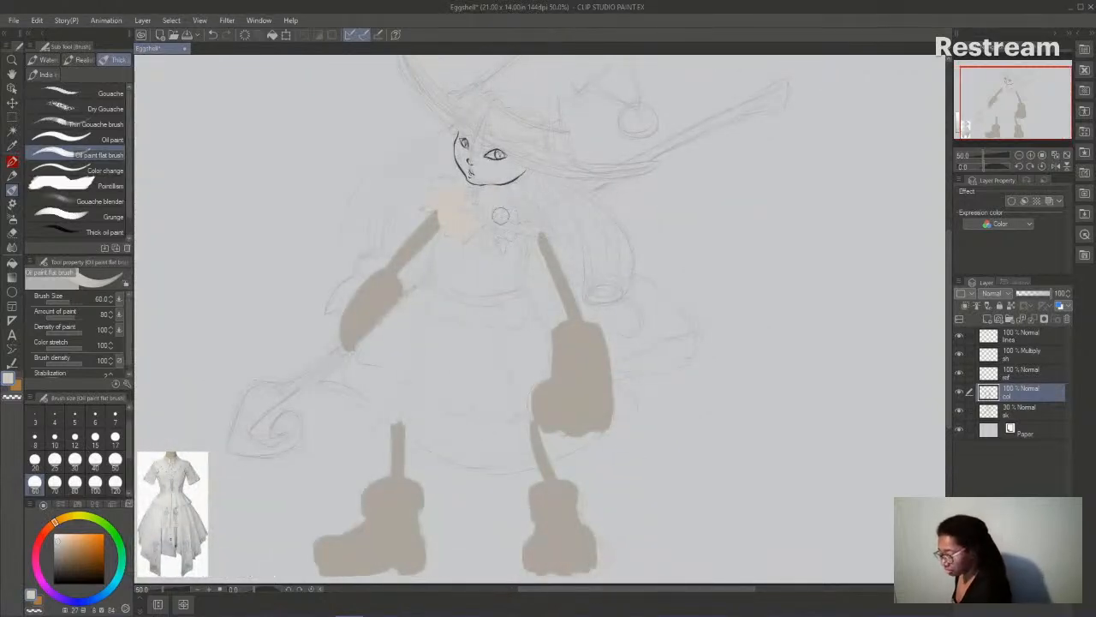
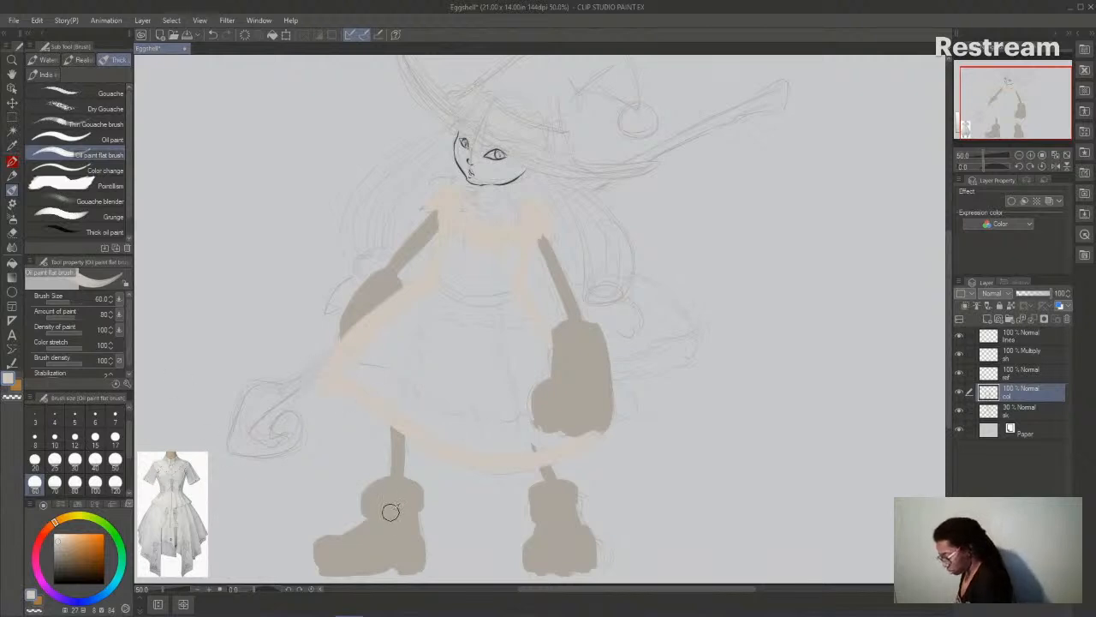
- Paint a dark beige ruffled edge along the skirt hem and break it up with light beige frills
left_click_drag(322, 395, 343, 407)
mouse_move(360, 421)
left_mouse_down()
mouse_move(453, 463)
mouse_move(519, 461)
mouse_move(503, 469)
mouse_move(562, 463)
mouse_move(604, 434)
left_mouse_up()
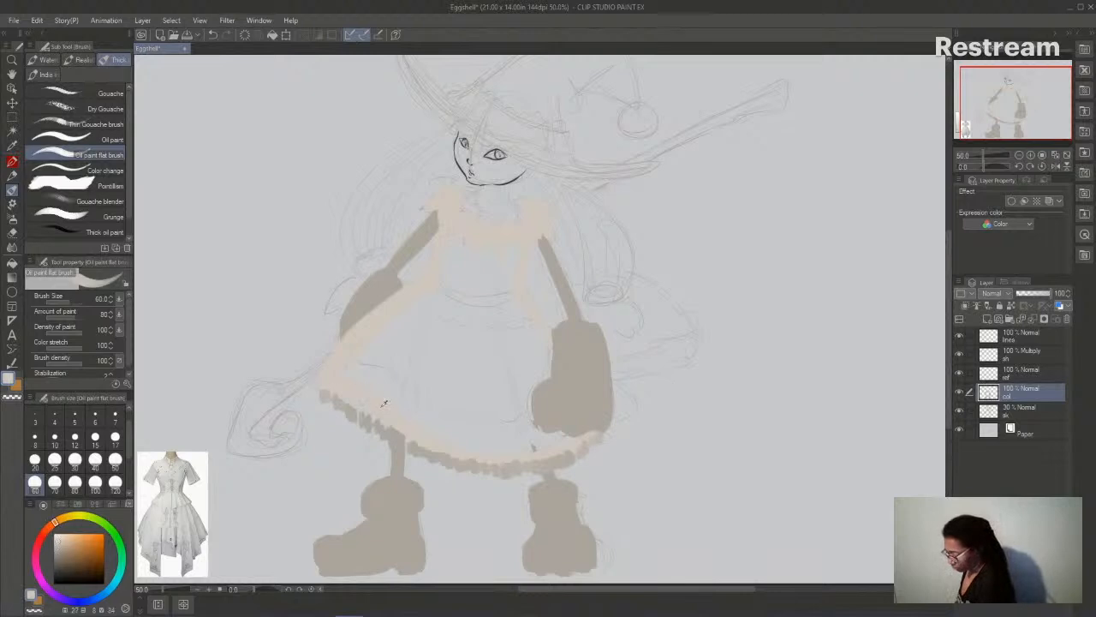
mouse_move(378, 417)
left_mouse_down()
mouse_move(454, 460)
mouse_move(576, 449)
left_mouse_up()
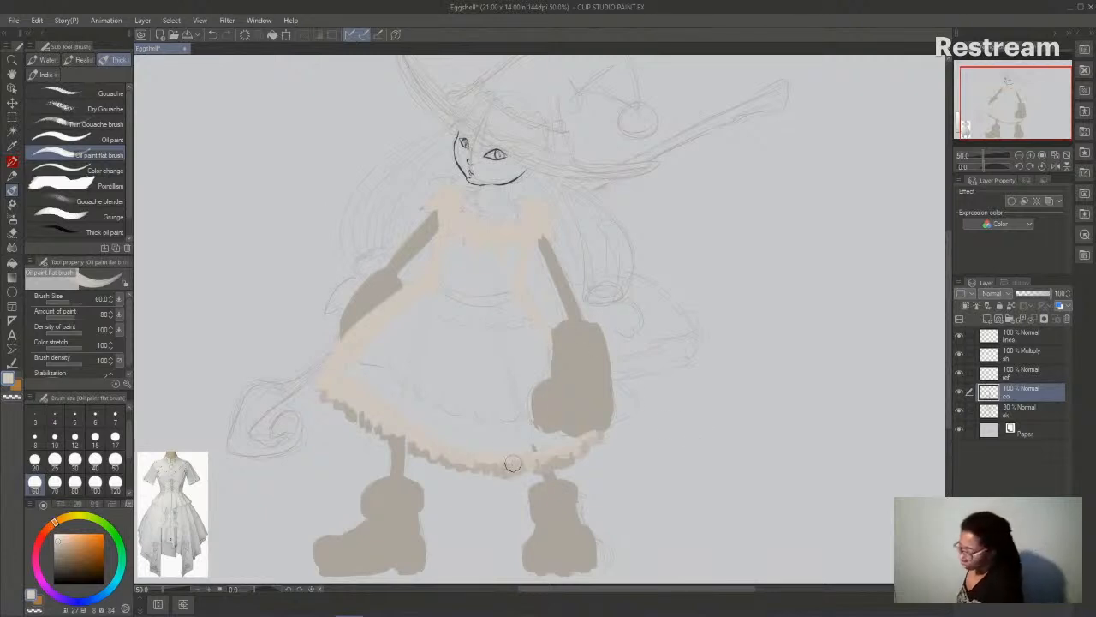
- Paint the waistband and two wavy ruffle edges in dark beige, and fill the skirt tiers with light beige
left_click_drag(431, 279, 519, 294)
mouse_move(399, 300)
left_mouse_down()
mouse_move(450, 330)
mouse_move(501, 337)
mouse_move(538, 320)
left_mouse_up()
mouse_move(344, 347)
left_mouse_down()
mouse_move(358, 369)
mouse_move(483, 418)
mouse_move(529, 423)
left_mouse_up()
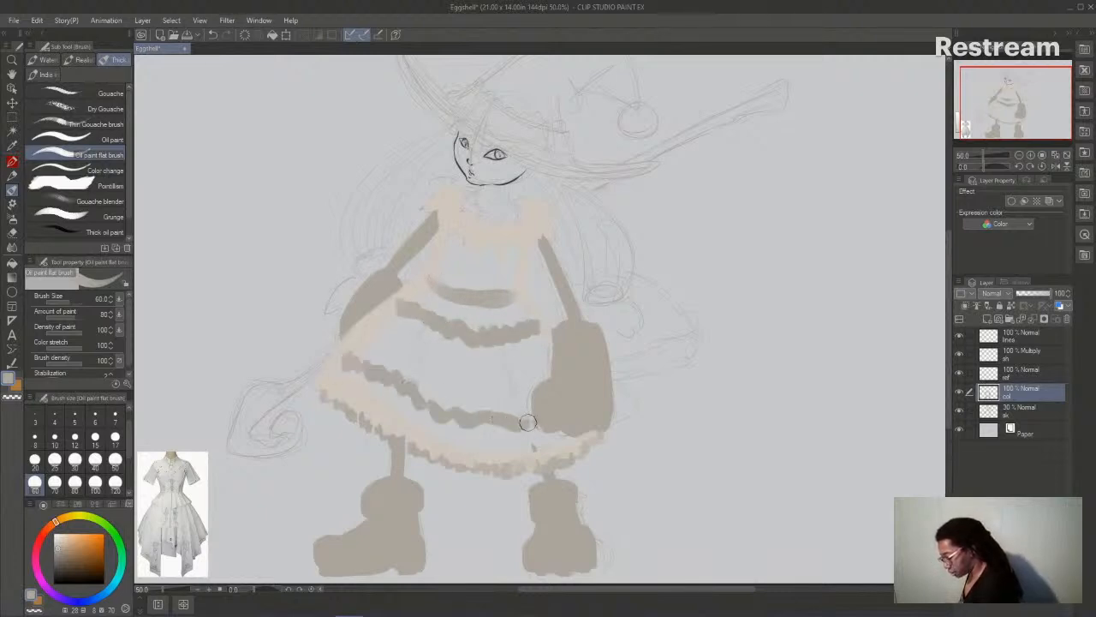
left_click(373, 320, "alt")
mouse_move(351, 342)
left_mouse_down()
mouse_move(445, 402)
mouse_move(430, 402)
mouse_move(517, 417)
left_mouse_up()
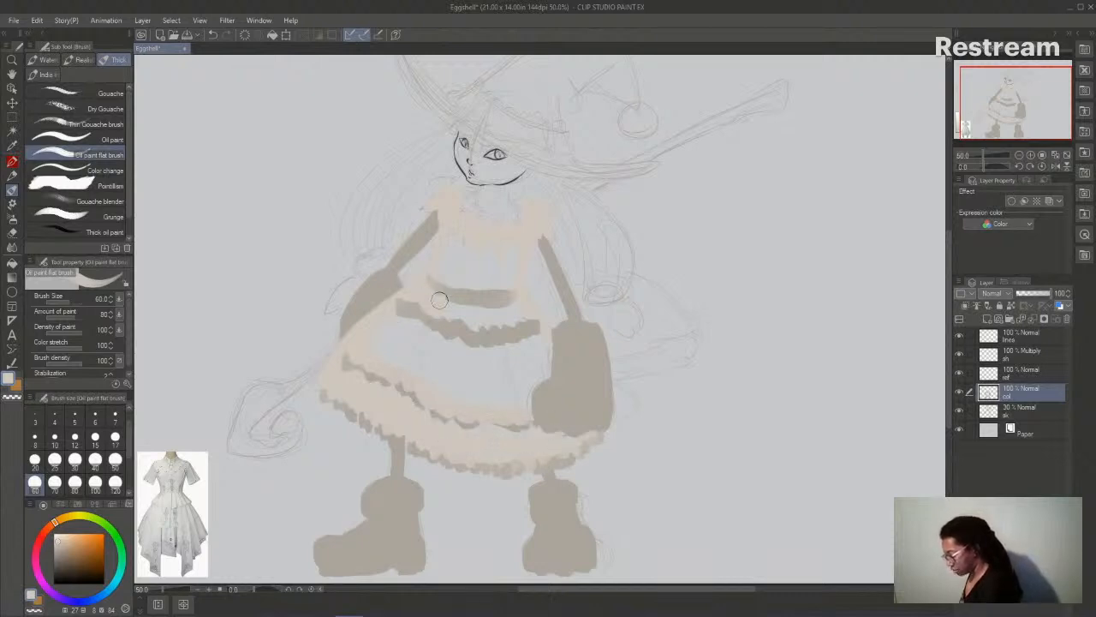
mouse_move(461, 309)
left_mouse_down()
mouse_move(525, 308)
mouse_move(408, 300)
left_mouse_up()
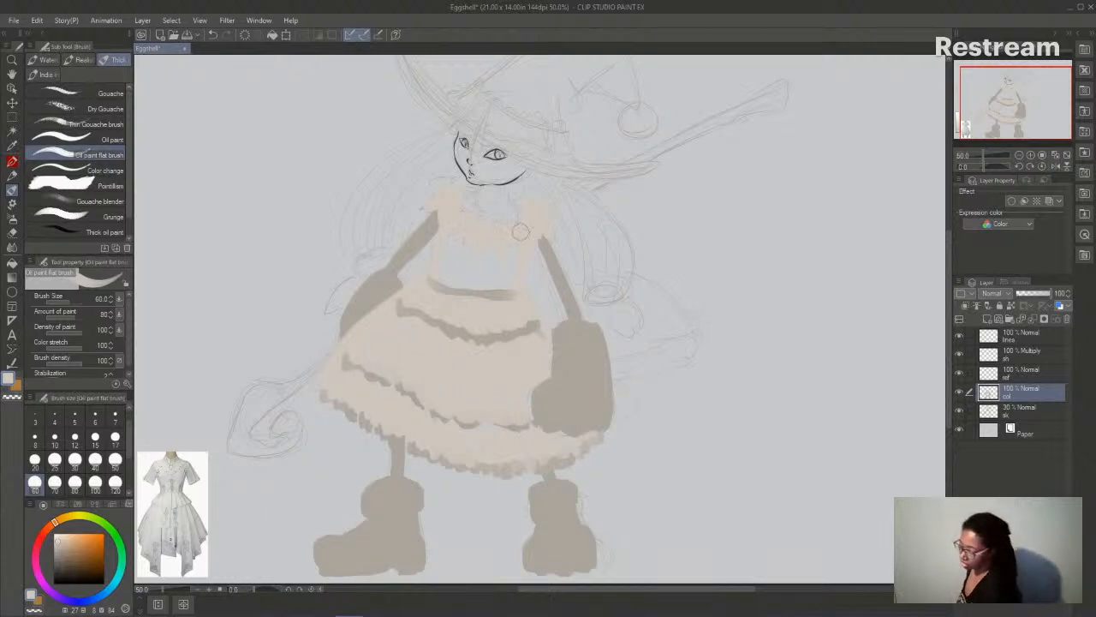
- Fill the bodice with light beige, shade the ruffle under the collar and redefine the dark beige waistband
mouse_move(448, 230)
left_mouse_down()
mouse_move(504, 256)
mouse_move(517, 244)
mouse_move(504, 249)
mouse_move(518, 282)
mouse_move(514, 320)
mouse_move(524, 231)
mouse_move(520, 245)
mouse_move(461, 237)
mouse_move(454, 261)
mouse_move(447, 247)
mouse_move(458, 264)
mouse_move(513, 269)
left_mouse_up()
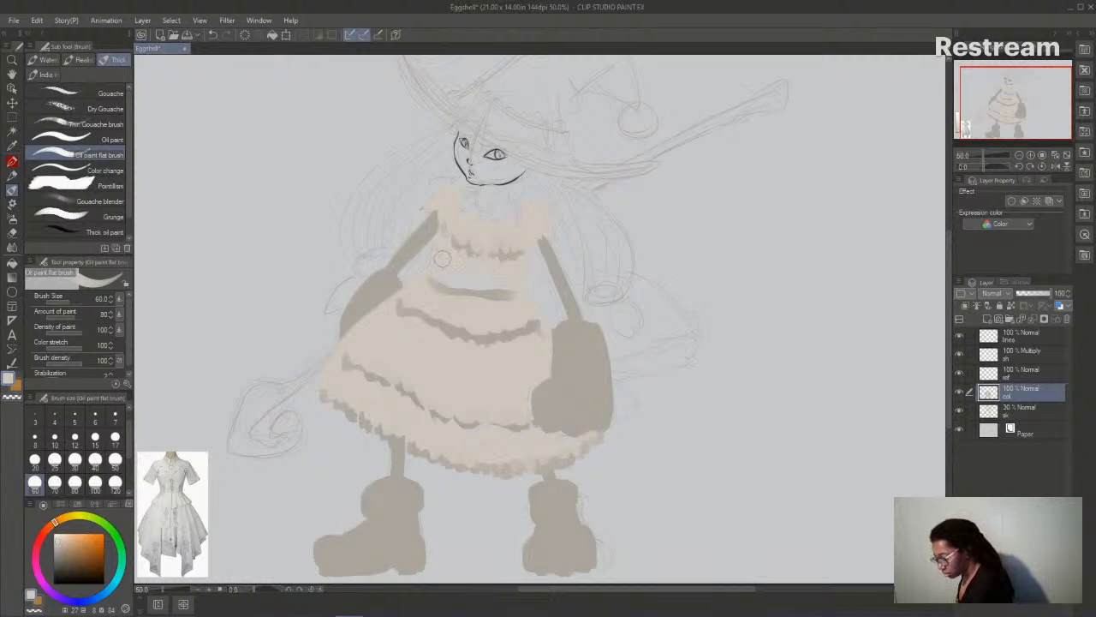
left_click_drag(449, 283, 508, 293)
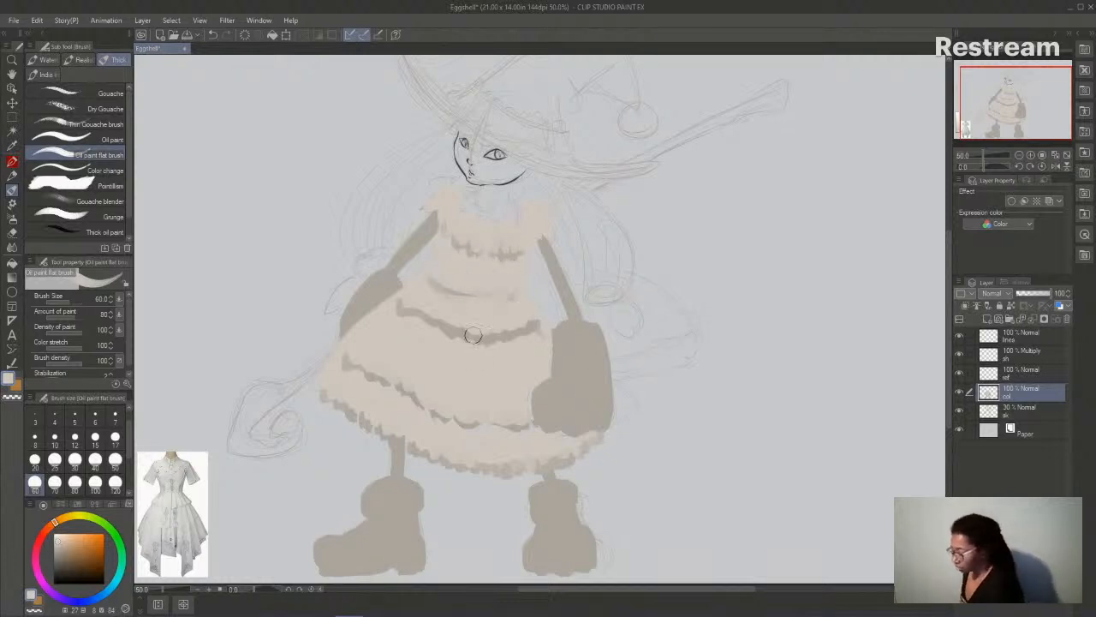
mouse_move(441, 281)
left_mouse_down()
mouse_move(516, 288)
mouse_move(434, 275)
mouse_move(492, 294)
mouse_move(451, 288)
left_mouse_up()
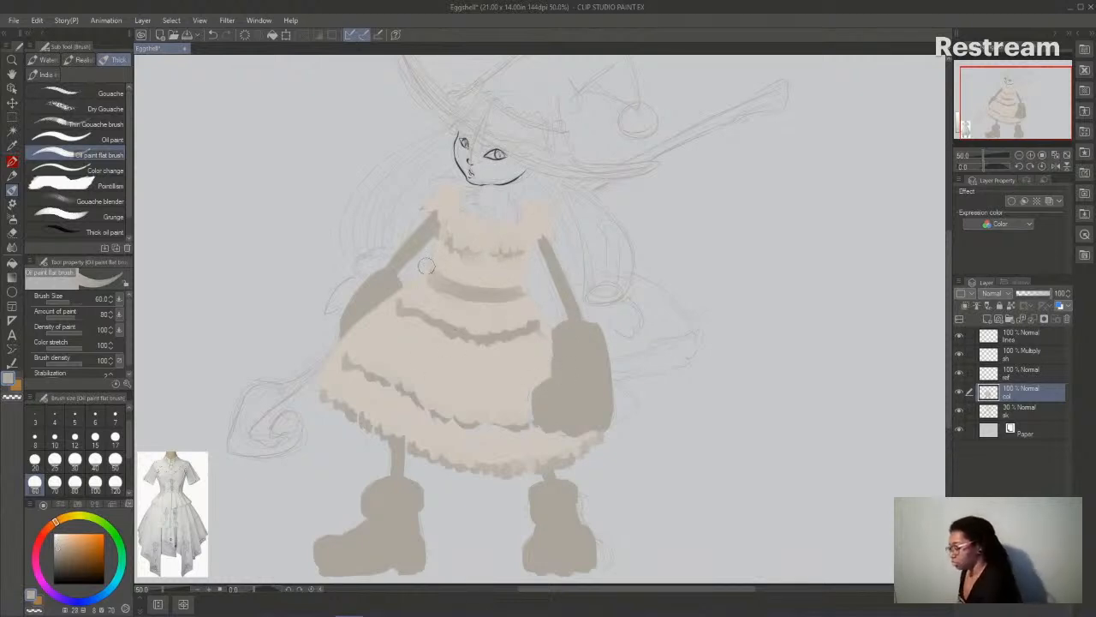
- Paint a row of petal-shaped scallops in dark beige along the upper skirt tier's edge
mouse_move(413, 277)
left_mouse_down()
mouse_move(387, 321)
mouse_move(408, 285)
mouse_move(390, 318)
mouse_move(411, 317)
mouse_move(430, 295)
mouse_move(400, 281)
mouse_move(410, 278)
mouse_move(382, 302)
mouse_move(432, 267)
mouse_move(400, 299)
mouse_move(385, 352)
mouse_move(391, 297)
mouse_move(415, 275)
left_mouse_up()
left_click(400, 300, "alt")
mouse_move(401, 315)
left_mouse_down()
mouse_move(429, 294)
mouse_move(394, 324)
mouse_move(405, 315)
mouse_move(423, 323)
mouse_move(428, 309)
mouse_move(438, 326)
mouse_move(427, 317)
mouse_move(428, 349)
mouse_move(456, 328)
mouse_move(470, 372)
mouse_move(487, 331)
mouse_move(513, 372)
mouse_move(516, 333)
mouse_move(540, 357)
mouse_move(549, 320)
left_mouse_up()
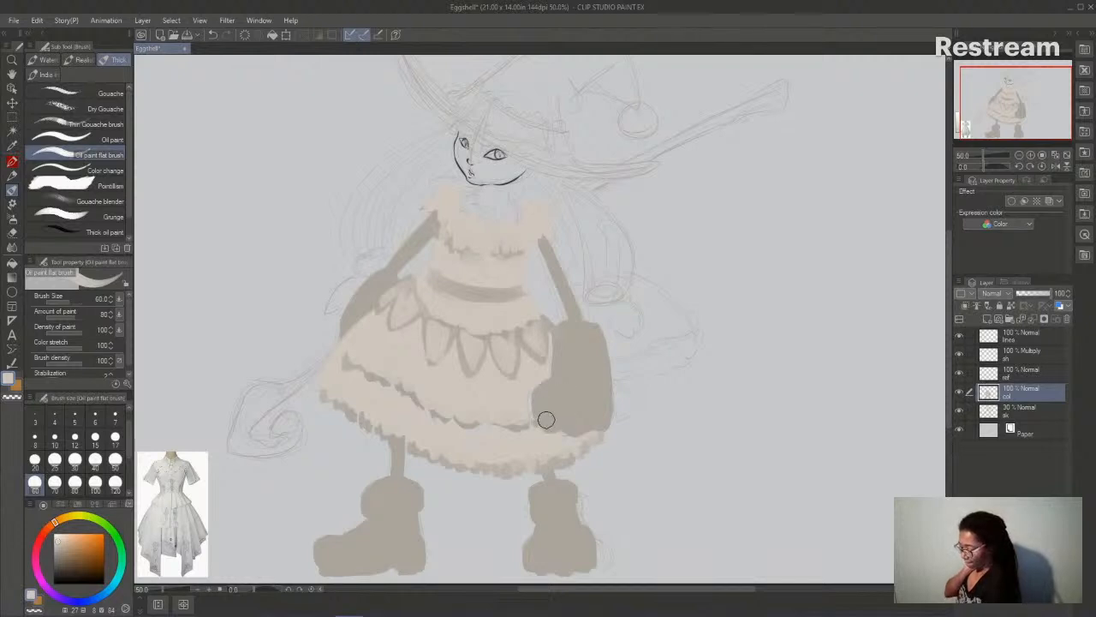
- Rework the lower skirt ruffle with alternating dark and light beige, and trim the hanging sleeve with light frills
left_click(465, 422, "alt")
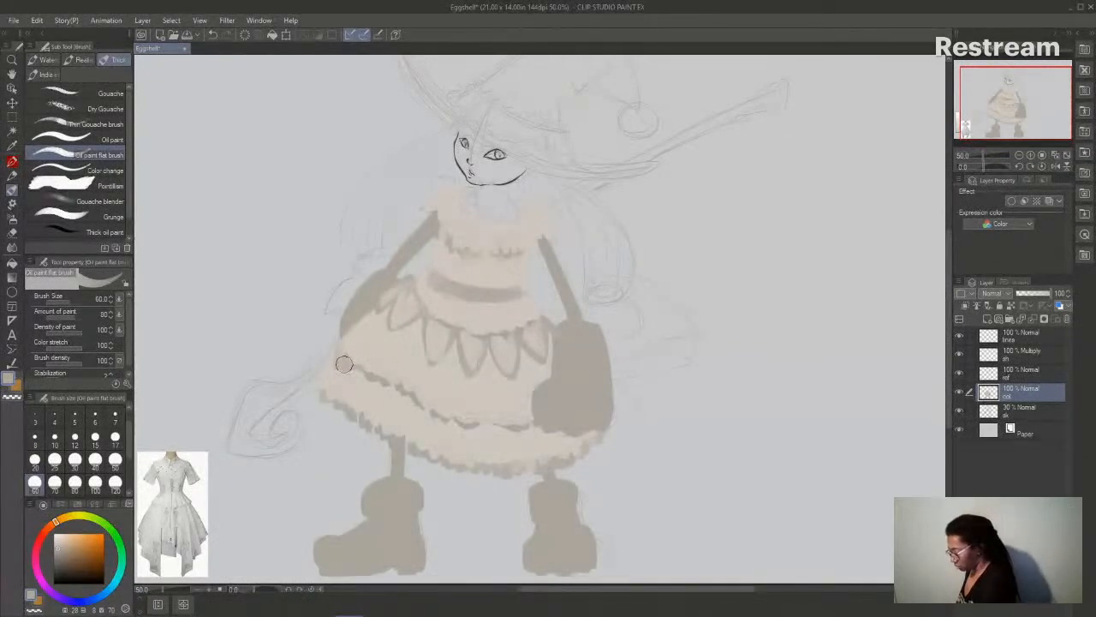
mouse_move(363, 377)
left_mouse_down()
mouse_move(452, 424)
mouse_move(535, 425)
left_mouse_up()
left_click(491, 400, "alt")
mouse_move(347, 347)
left_mouse_down()
mouse_move(401, 394)
mouse_move(473, 424)
mouse_move(519, 423)
left_mouse_up()
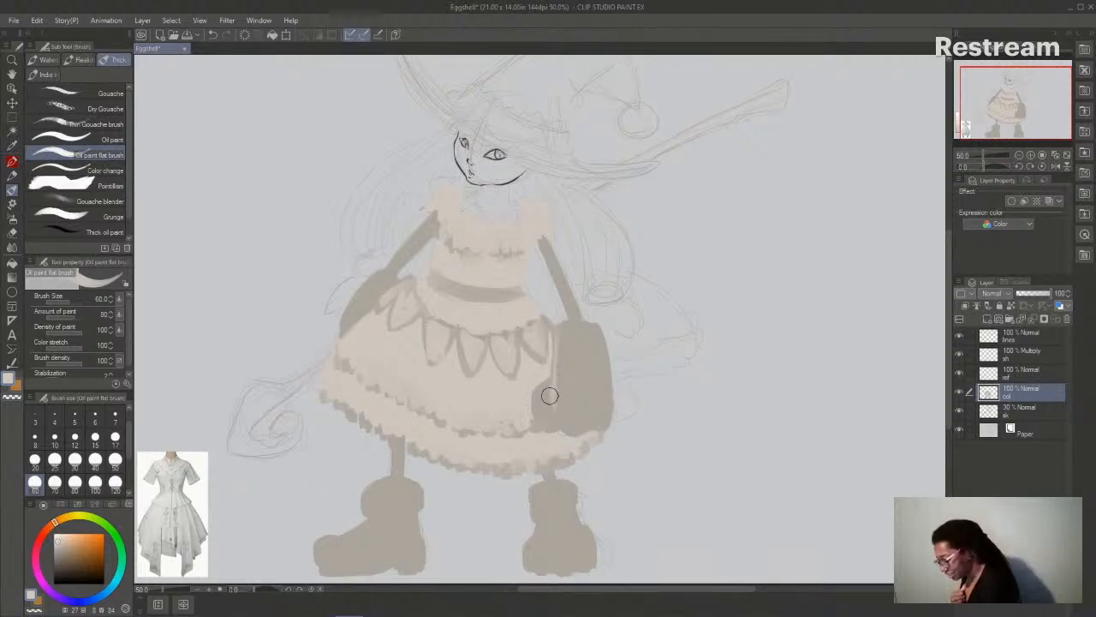
mouse_move(541, 405)
left_mouse_down()
mouse_move(553, 396)
mouse_move(560, 419)
mouse_move(600, 419)
left_mouse_up()
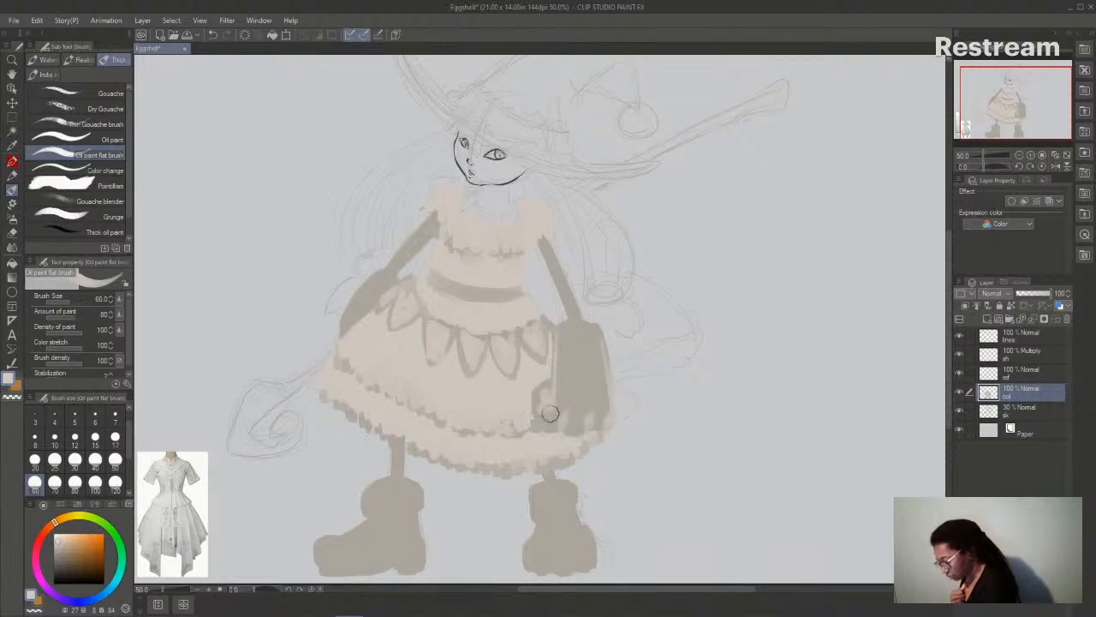
mouse_move(558, 325)
left_mouse_down()
mouse_move(597, 326)
mouse_move(596, 336)
left_mouse_up()
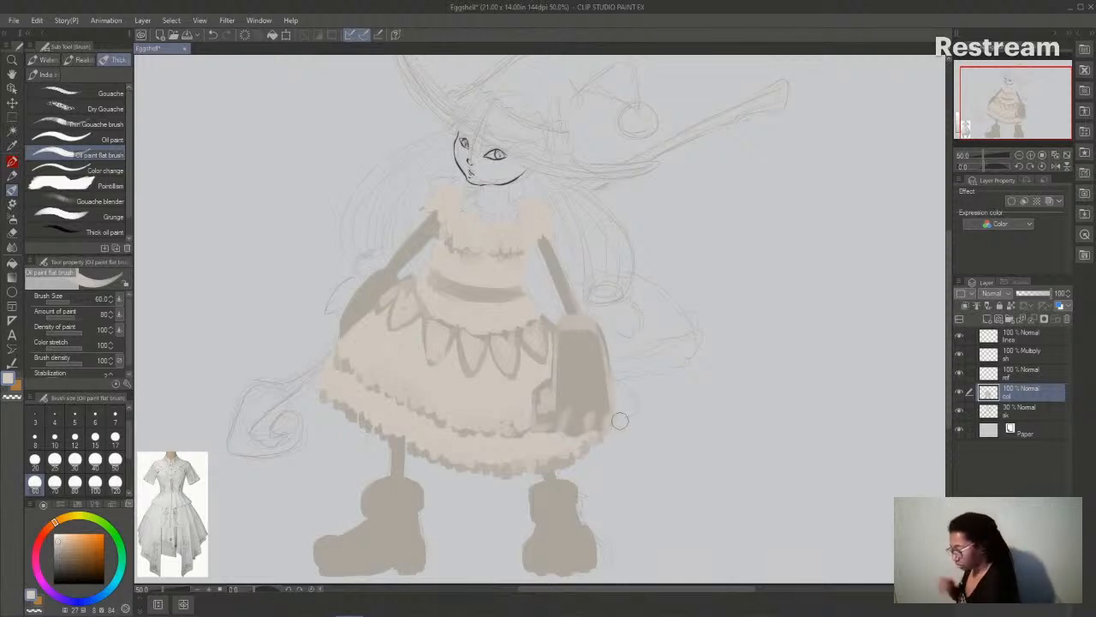
- Paint both upper arms and the staff-side leg in near-white from the swatch strip
left_click_drag(650, 591, 624, 593)
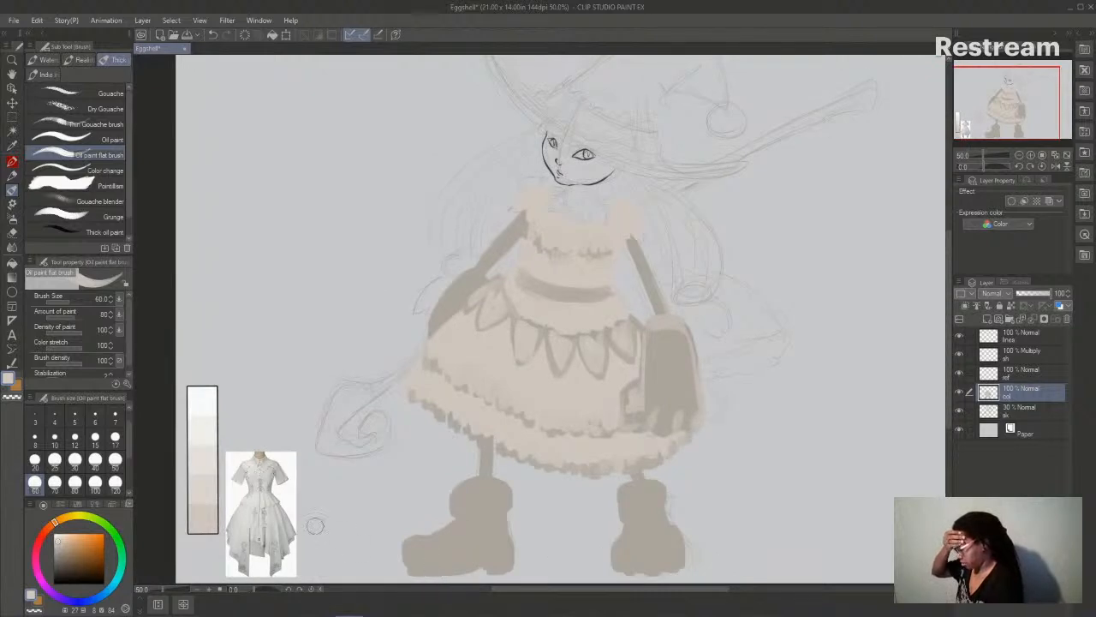
left_click_drag(644, 592, 658, 594)
mouse_move(611, 300)
left_mouse_down()
mouse_move(584, 245)
mouse_move(611, 305)
left_mouse_up()
mouse_move(472, 223)
left_mouse_down()
mouse_move(436, 267)
mouse_move(469, 228)
mouse_move(444, 256)
left_mouse_up()
left_click_drag(439, 441, 437, 482)
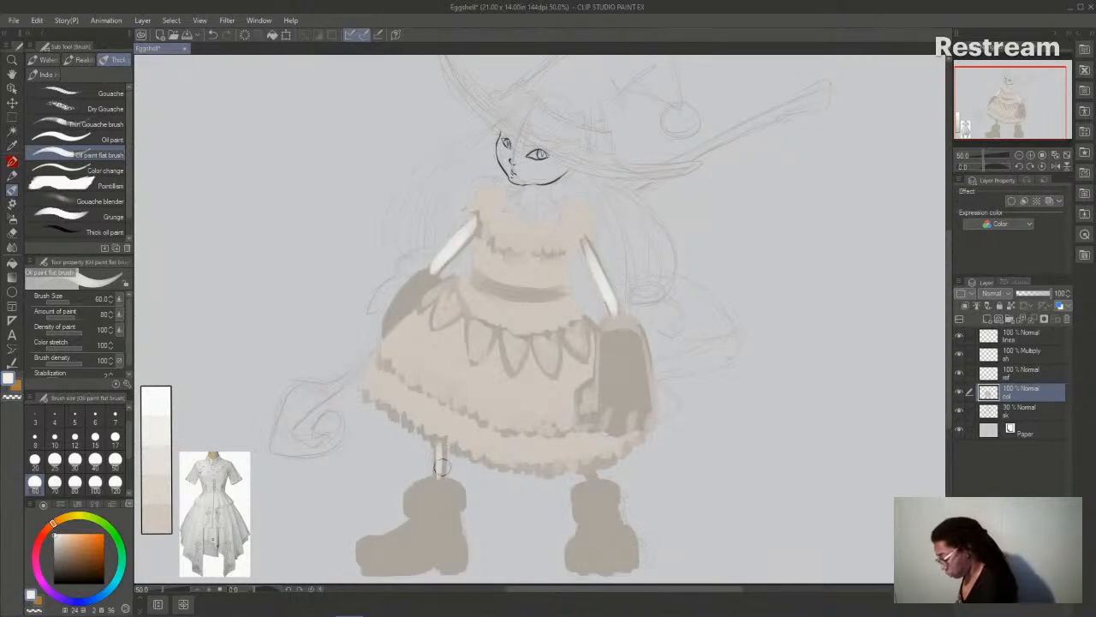
- Paint a frilly off-white cuff over the top of the staff-side boot and display the India ink brushes
mouse_move(438, 445)
left_mouse_down()
mouse_move(436, 487)
mouse_move(462, 489)
mouse_move(414, 488)
mouse_move(409, 512)
mouse_move(467, 507)
mouse_move(414, 500)
left_mouse_up()
left_click(161, 460, "alt")
left_click(158, 429, "alt")
left_click_drag(441, 465, 434, 452)
left_click(44, 75)
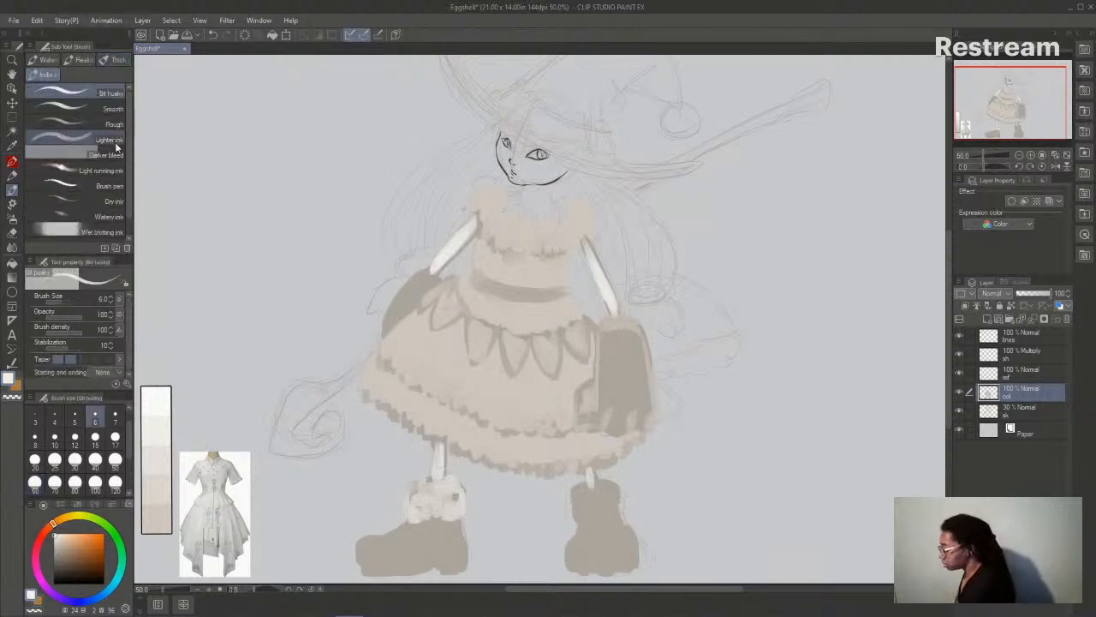
- Repaint both legs between skirt and boots in near-white with the Bit husky ink brush, using sizes 25 and 30
left_click(54, 460)
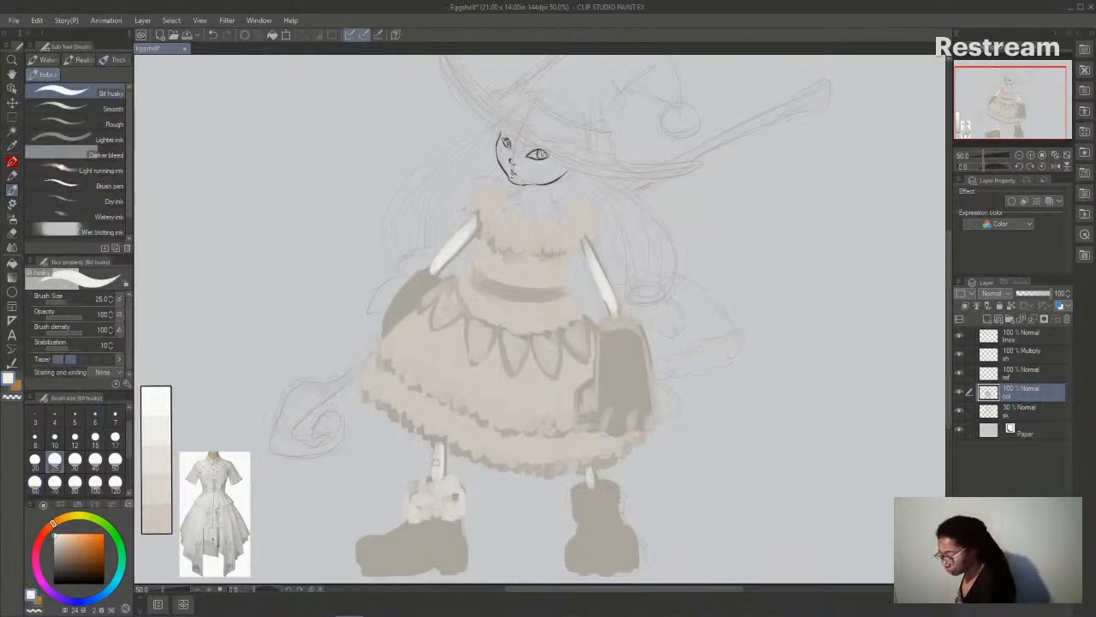
mouse_move(435, 446)
left_mouse_down()
mouse_move(352, 404)
mouse_move(437, 456)
mouse_move(443, 448)
mouse_move(440, 473)
left_mouse_up()
left_click(74, 460)
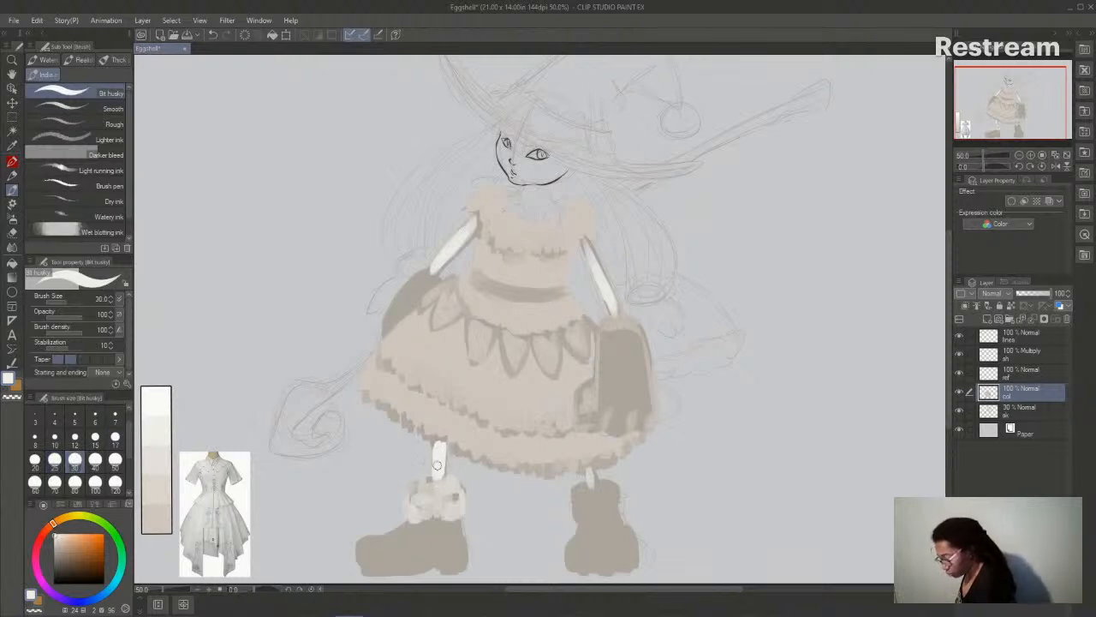
left_click_drag(586, 456, 593, 495)
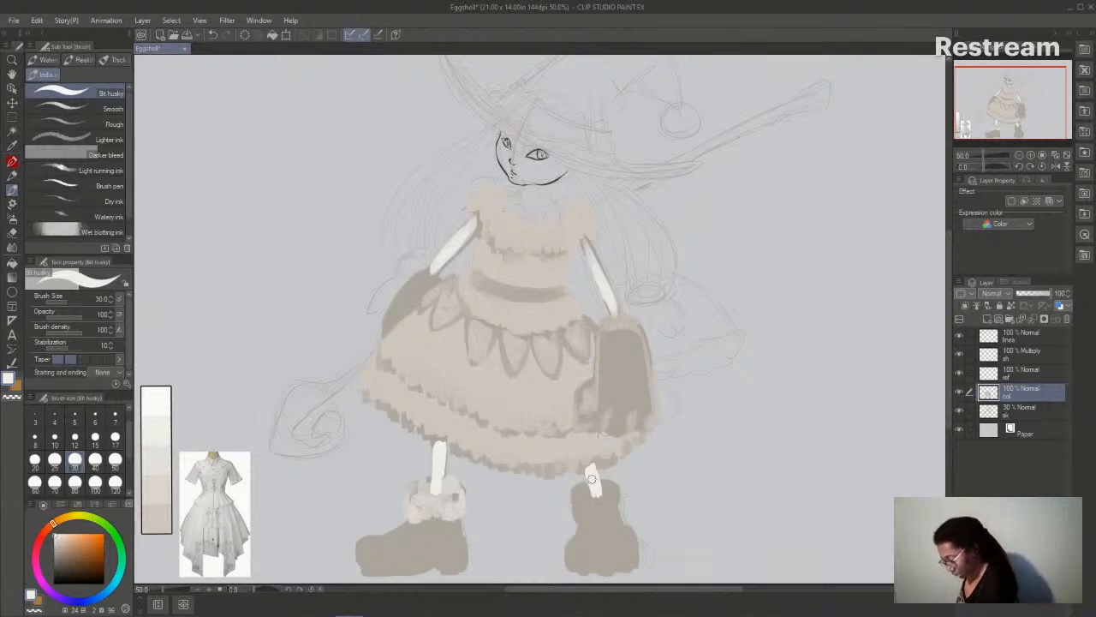
left_click_drag(600, 494, 602, 500)
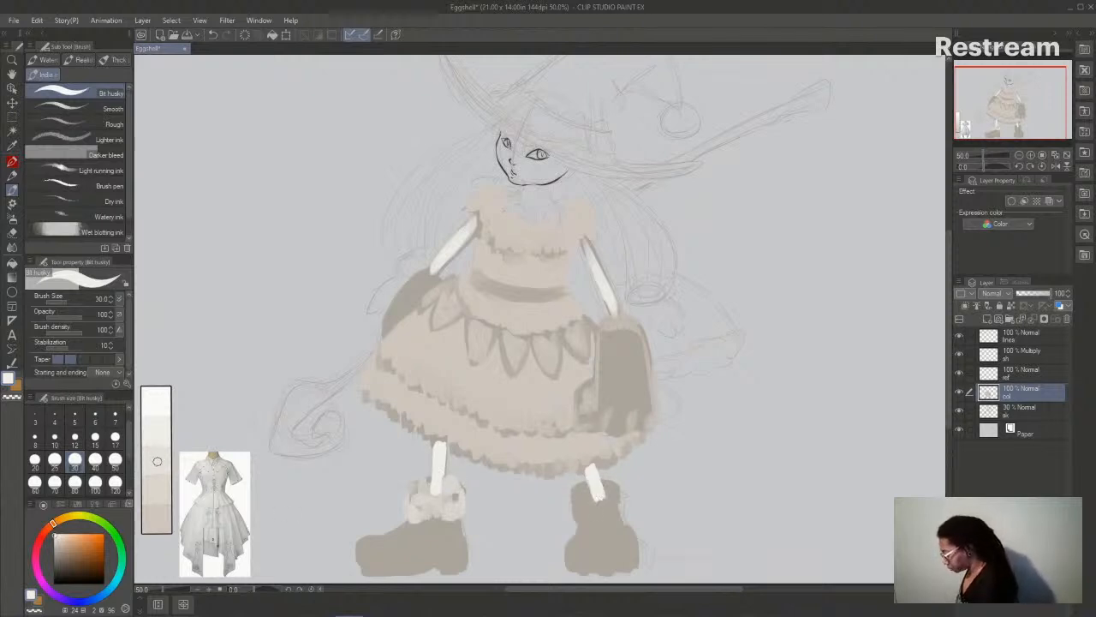
- Paint a frilly off-white cuff over the top of the other boot with the Oil paint flat brush
left_click(118, 59)
mouse_move(575, 490)
left_mouse_down()
mouse_move(604, 502)
mouse_move(612, 489)
mouse_move(587, 523)
mouse_move(616, 518)
mouse_move(609, 505)
mouse_move(597, 531)
mouse_move(630, 537)
mouse_move(584, 539)
mouse_move(620, 525)
left_mouse_up()
left_click(495, 384, "alt")
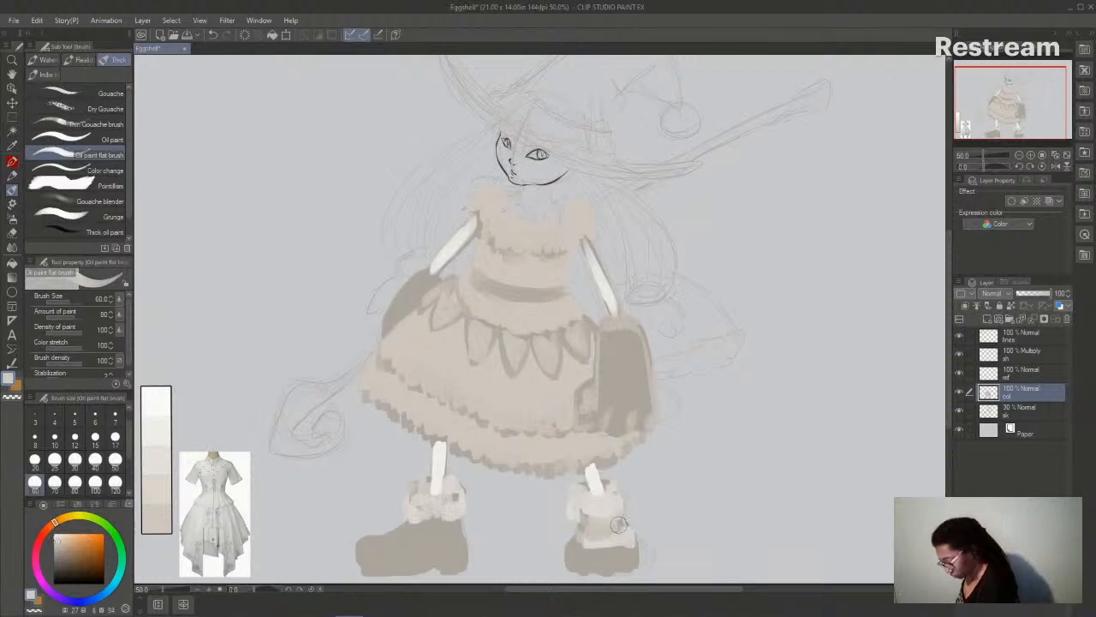
left_click(597, 501, "alt")
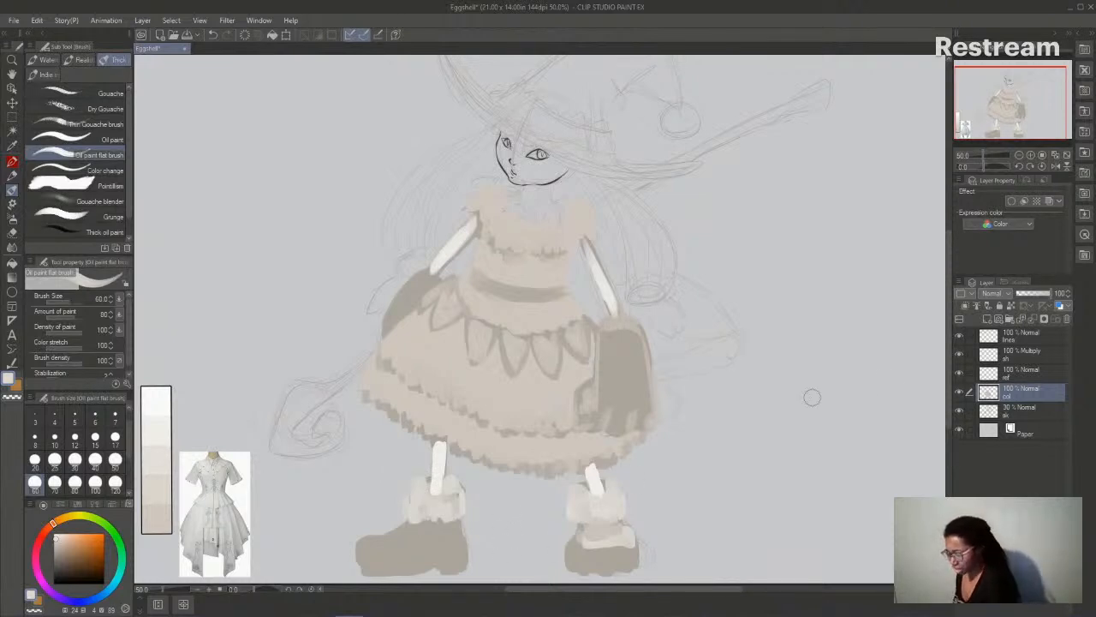
- Repaint both boots in light eggshell tones from the swatch strip, leaving darker beige accents on the front-facing boot
scroll(949, 366, "down", 1)
mouse_move(385, 536)
left_mouse_down()
mouse_move(358, 548)
mouse_move(360, 524)
mouse_move(394, 524)
mouse_move(404, 508)
mouse_move(366, 547)
mouse_move(381, 559)
mouse_move(445, 550)
mouse_move(460, 512)
mouse_move(456, 552)
mouse_move(447, 514)
left_mouse_up()
mouse_move(571, 537)
left_mouse_down()
mouse_move(634, 540)
mouse_move(595, 549)
mouse_move(609, 536)
mouse_move(599, 560)
mouse_move(577, 537)
mouse_move(636, 527)
left_mouse_up()
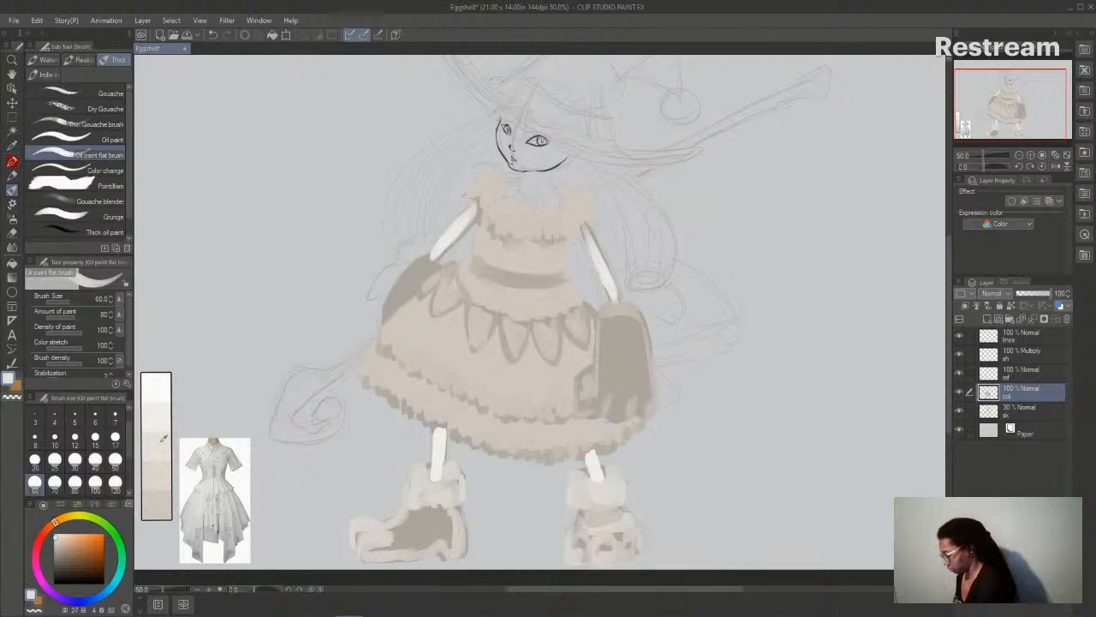
mouse_move(390, 527)
left_mouse_down()
mouse_move(445, 523)
mouse_move(452, 534)
mouse_move(454, 524)
mouse_move(444, 517)
mouse_move(409, 547)
mouse_move(407, 524)
mouse_move(376, 541)
mouse_move(429, 535)
mouse_move(402, 552)
mouse_move(361, 527)
mouse_move(404, 527)
mouse_move(442, 509)
mouse_move(451, 556)
mouse_move(464, 554)
mouse_move(364, 557)
mouse_move(419, 555)
mouse_move(384, 555)
left_mouse_up()
left_click(161, 505, "alt")
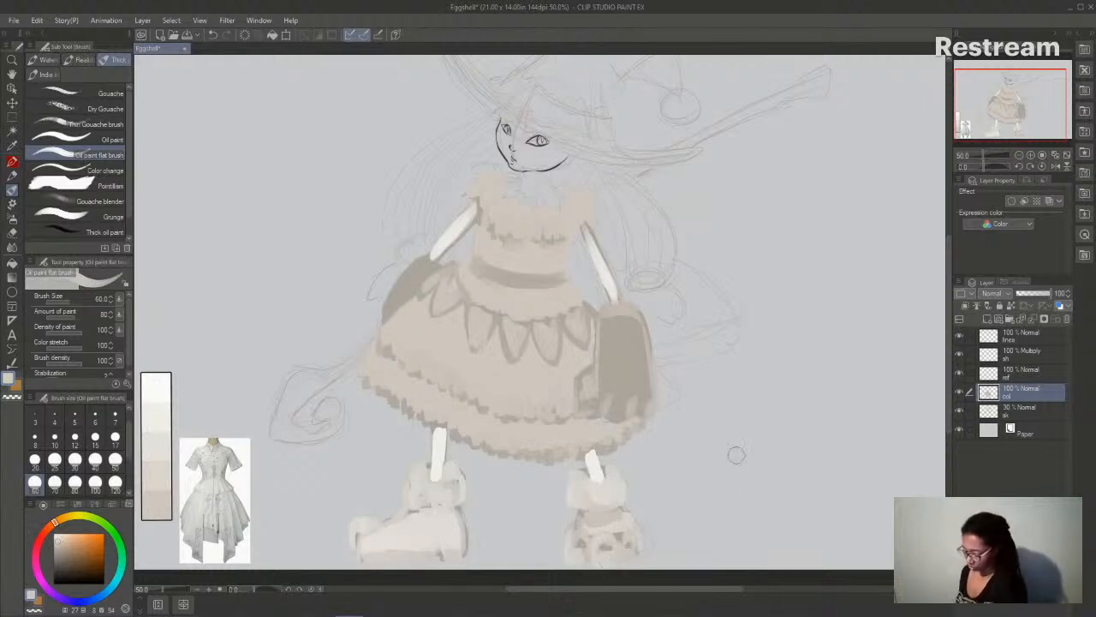
- Fill the staff's curled lower end and its upper shaft beside the hat with flat off-white
left_click_drag(705, 591, 713, 592)
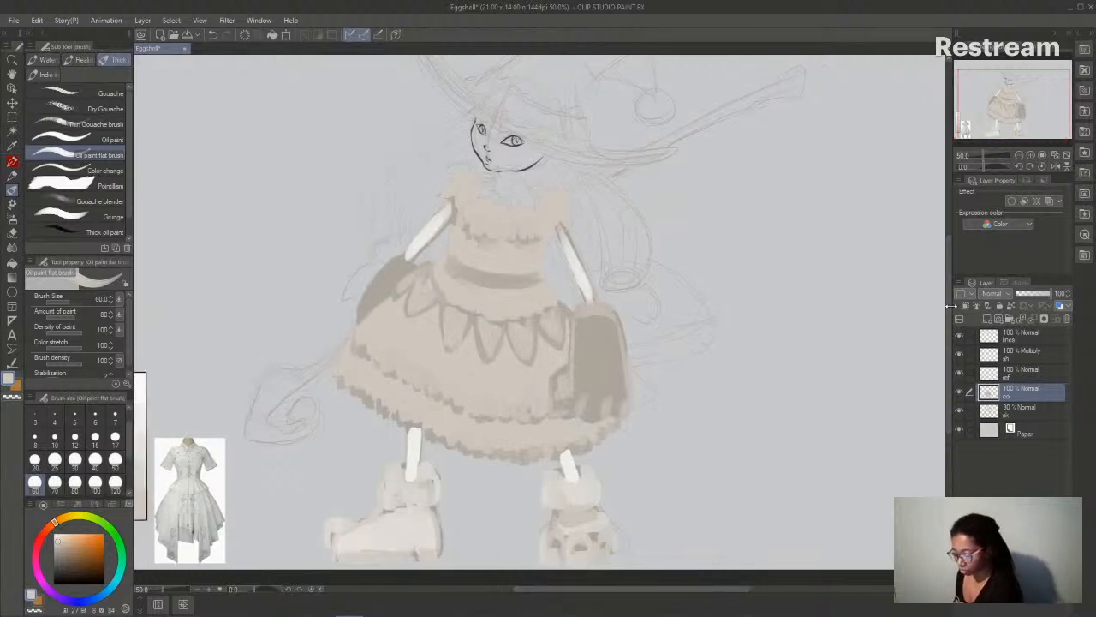
mouse_move(947, 317)
left_mouse_down()
mouse_move(948, 286)
mouse_move(949, 337)
mouse_move(948, 301)
left_mouse_up()
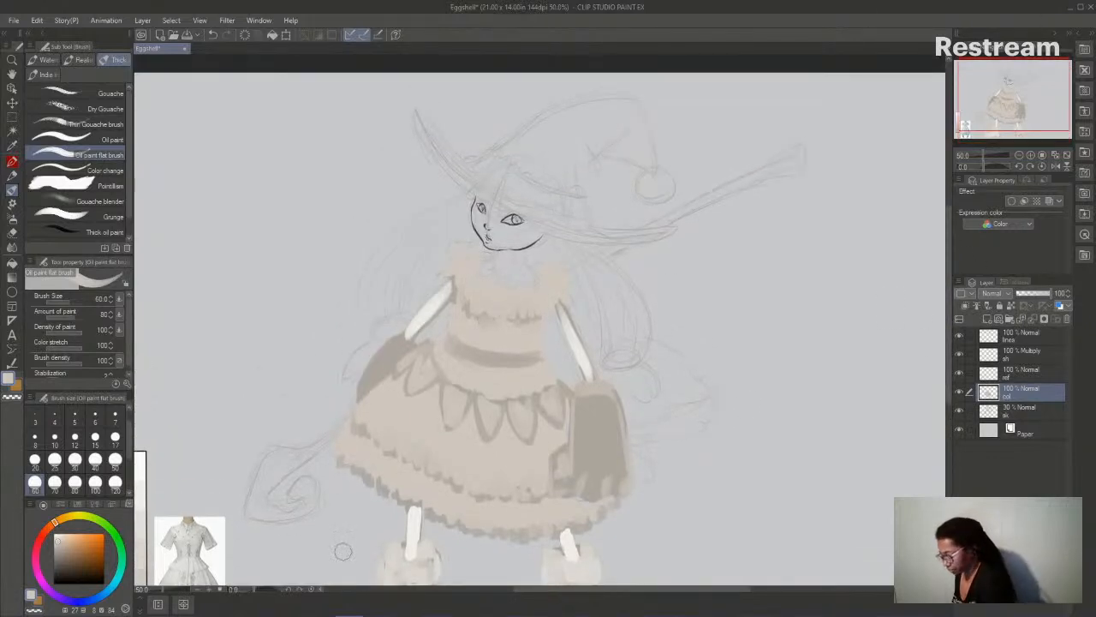
left_click_drag(699, 593, 674, 592)
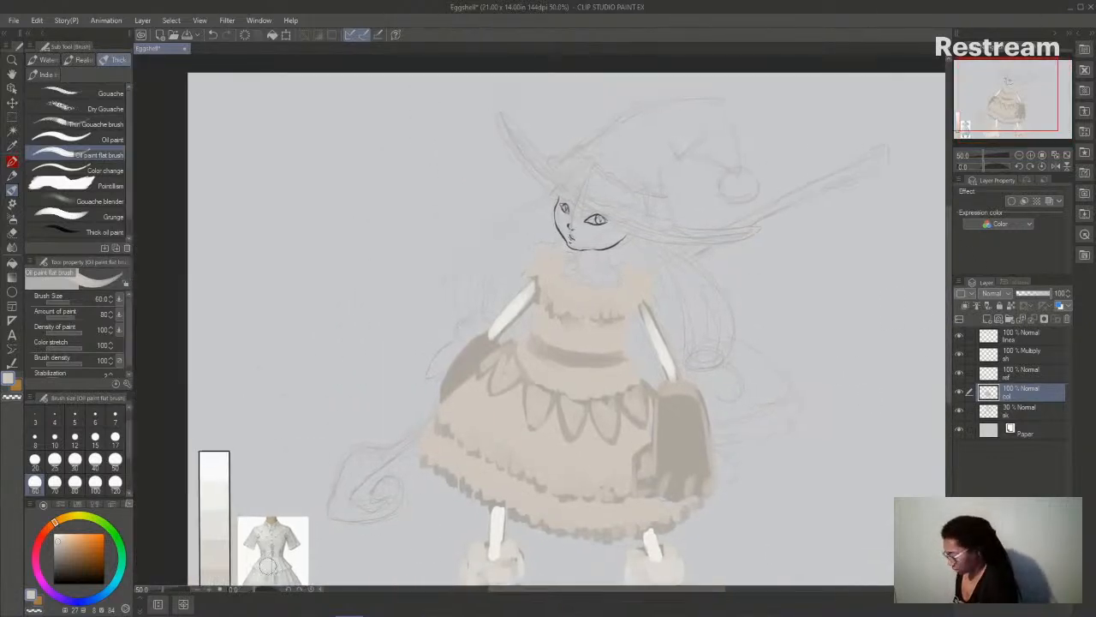
mouse_move(406, 441)
left_mouse_down()
mouse_move(345, 482)
mouse_move(389, 448)
mouse_move(347, 453)
mouse_move(340, 518)
mouse_move(384, 510)
mouse_move(398, 485)
mouse_move(372, 494)
mouse_move(394, 504)
mouse_move(354, 510)
mouse_move(370, 512)
mouse_move(366, 465)
mouse_move(354, 466)
mouse_move(362, 451)
mouse_move(384, 457)
mouse_move(410, 438)
mouse_move(369, 450)
mouse_move(378, 451)
mouse_move(354, 472)
mouse_move(350, 497)
mouse_move(388, 484)
mouse_move(379, 510)
left_mouse_up()
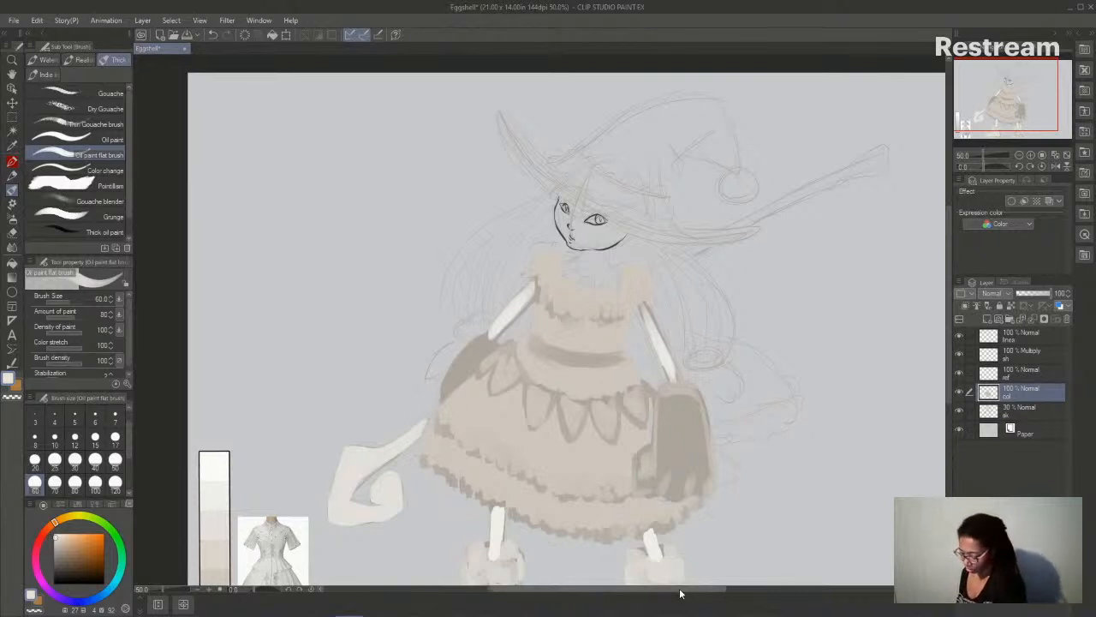
left_click_drag(681, 590, 711, 596)
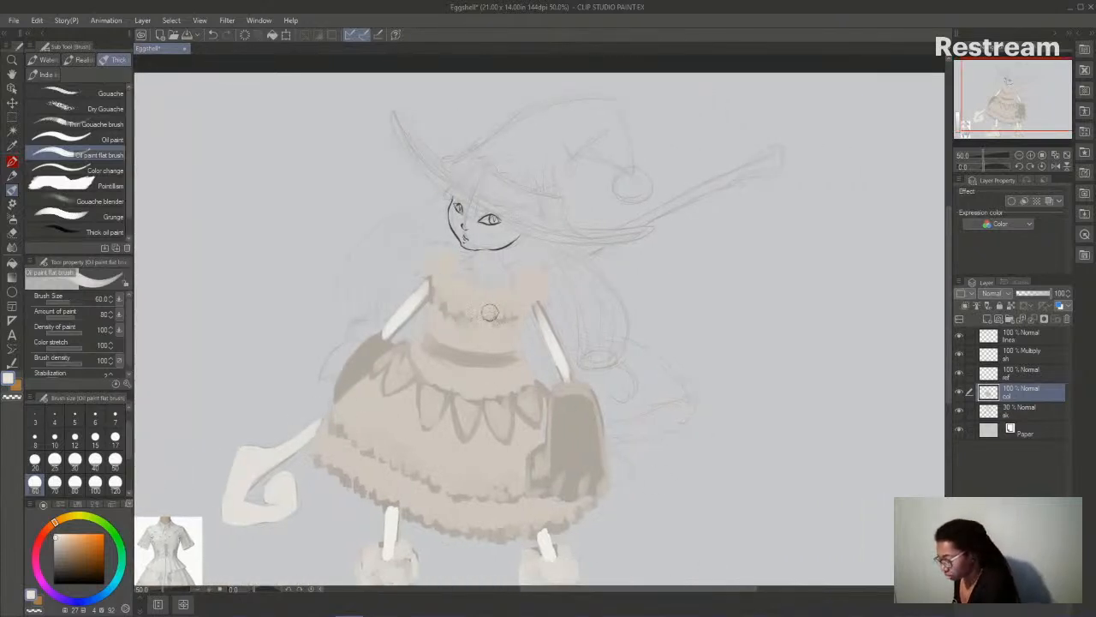
mouse_move(594, 242)
left_mouse_down()
mouse_move(776, 150)
mouse_move(718, 184)
mouse_move(770, 165)
mouse_move(752, 160)
mouse_move(773, 170)
mouse_move(622, 223)
mouse_move(775, 151)
left_mouse_up()
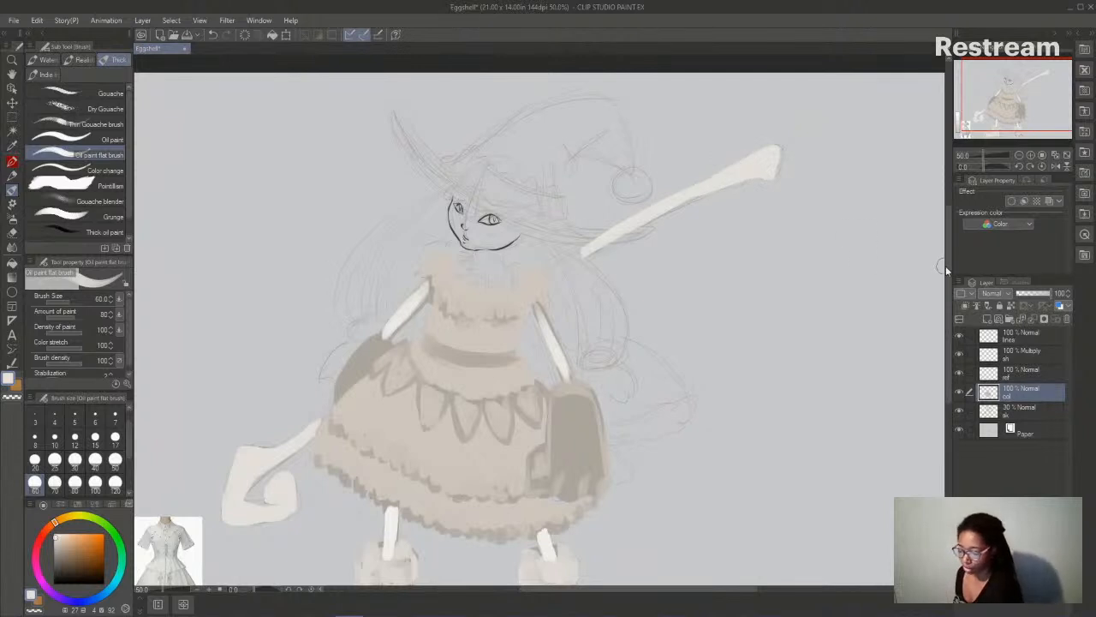
- Lighten the waist flounce, petal scallops, bodice and neckline ruffle of the dress with off-white strokes
scroll(937, 257, "down", 1)
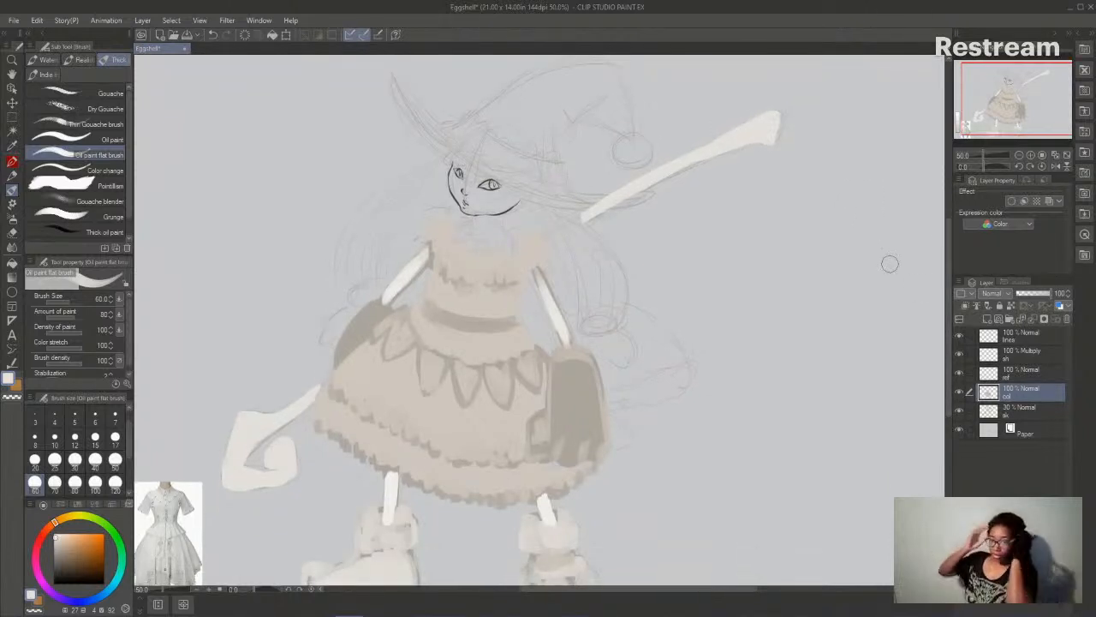
scroll(947, 270, "down", 1)
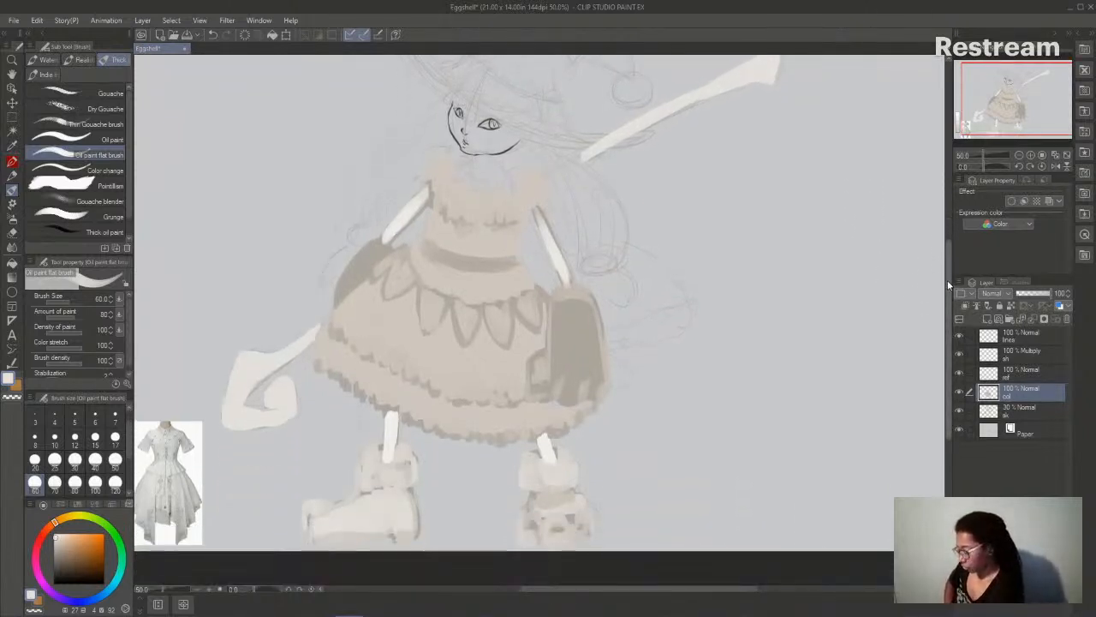
mouse_move(434, 290)
left_mouse_down()
mouse_move(475, 318)
mouse_move(513, 291)
mouse_move(497, 313)
mouse_move(513, 311)
left_mouse_up()
mouse_move(395, 281)
left_mouse_down()
mouse_move(425, 318)
mouse_move(441, 311)
mouse_move(468, 349)
mouse_move(468, 339)
mouse_move(426, 325)
mouse_move(503, 337)
left_mouse_up()
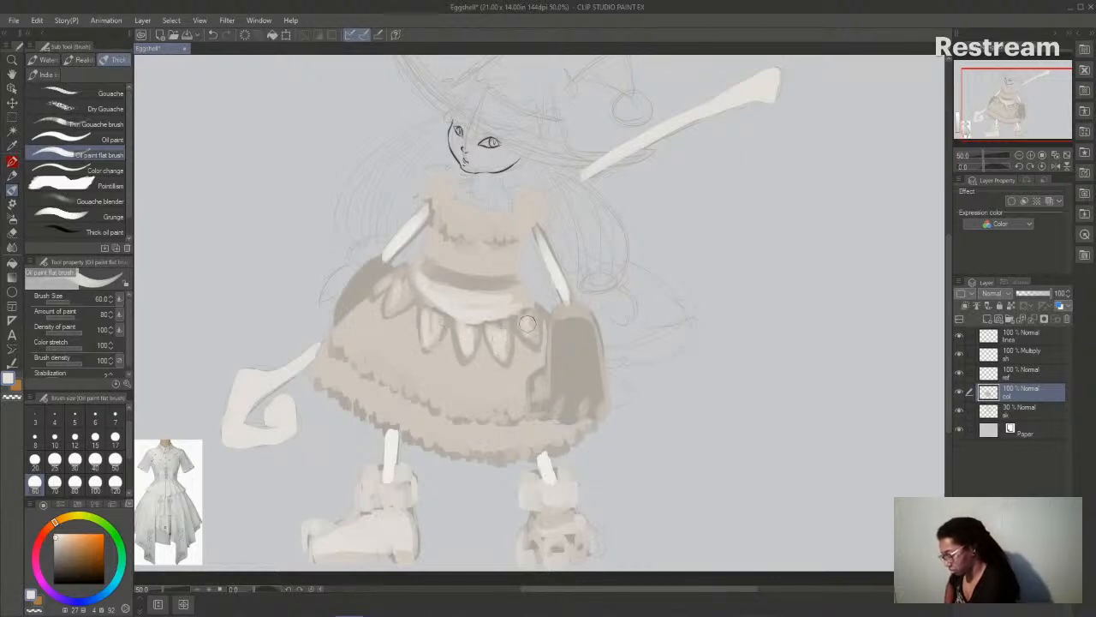
mouse_move(435, 249)
left_mouse_down()
mouse_move(463, 262)
mouse_move(488, 255)
mouse_move(501, 272)
left_mouse_up()
mouse_move(454, 215)
left_mouse_down()
mouse_move(438, 181)
mouse_move(438, 222)
mouse_move(458, 216)
mouse_move(498, 236)
mouse_move(526, 206)
mouse_move(536, 214)
mouse_move(526, 191)
mouse_move(541, 201)
mouse_move(506, 210)
mouse_move(511, 229)
mouse_move(492, 212)
mouse_move(457, 211)
mouse_move(488, 200)
left_mouse_up()
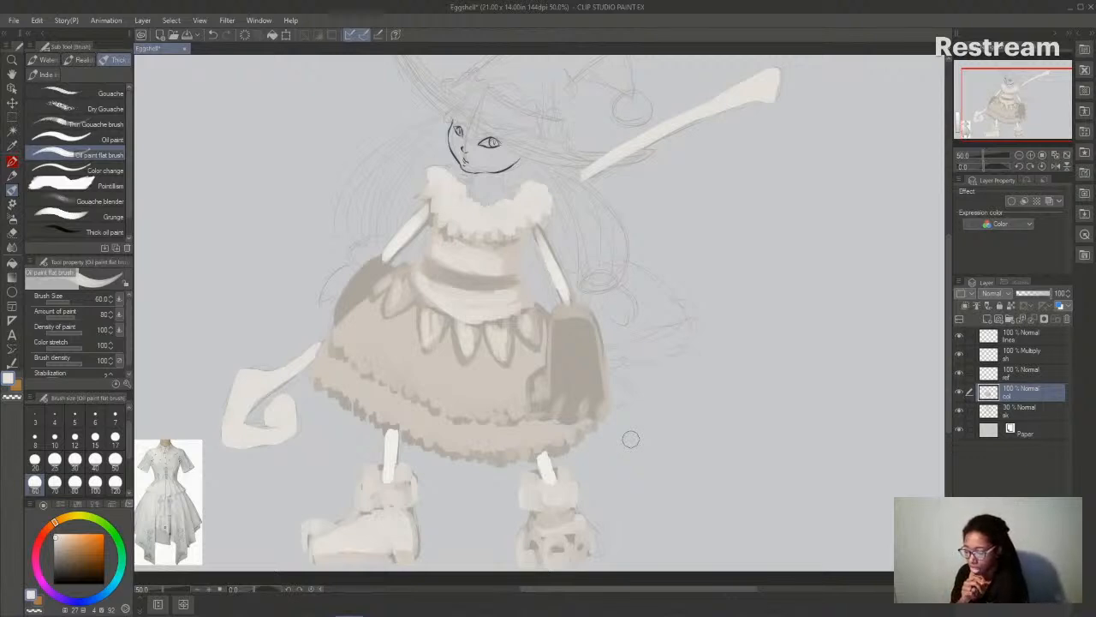
- Paint a wavy off-white ruffle along the skirt's bottom hem on the side of the staff's curled end
mouse_move(311, 373)
left_mouse_down()
mouse_move(349, 409)
mouse_move(306, 396)
mouse_move(330, 416)
mouse_move(374, 413)
mouse_move(350, 389)
mouse_move(301, 379)
mouse_move(295, 391)
mouse_move(317, 380)
mouse_move(359, 412)
left_mouse_up()
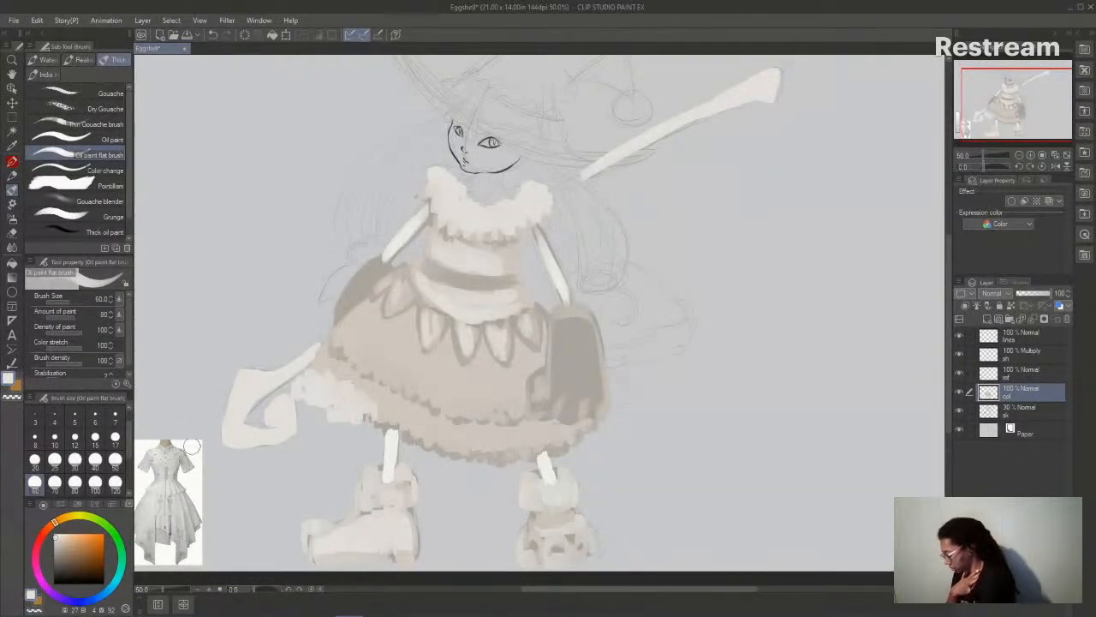
left_click_drag(543, 590, 519, 592)
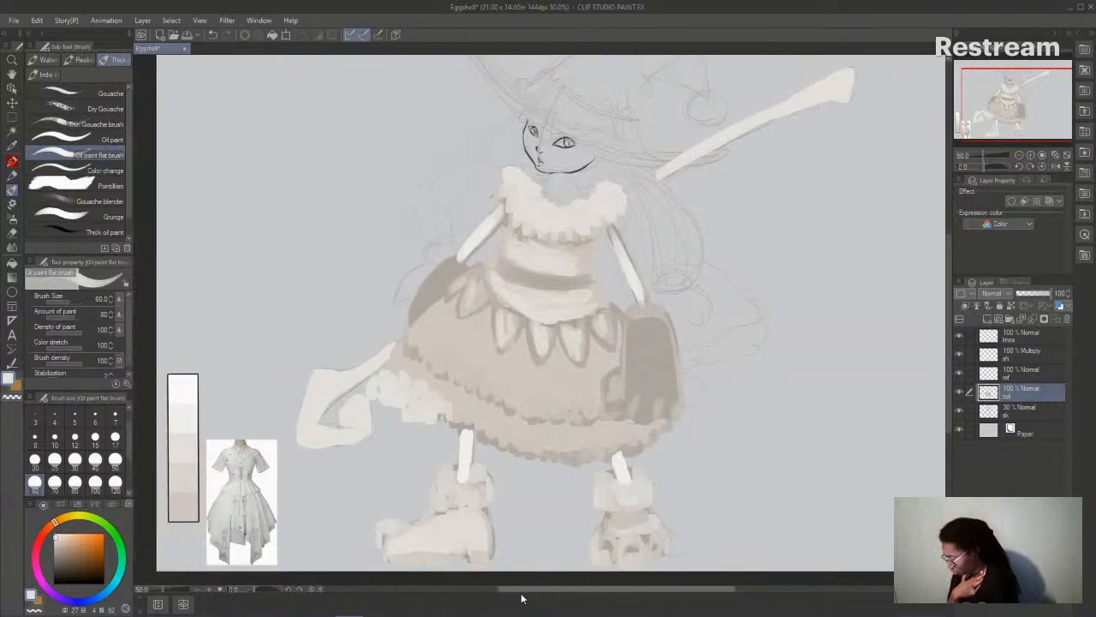
mouse_move(397, 373)
left_mouse_down()
mouse_move(387, 390)
mouse_move(400, 392)
mouse_move(382, 390)
left_mouse_up()
- Draw beige contour lines spiralling along the staff's curled end using the Oil paint flat brush, Oil paint and Bit husky brushes
left_click(185, 470)
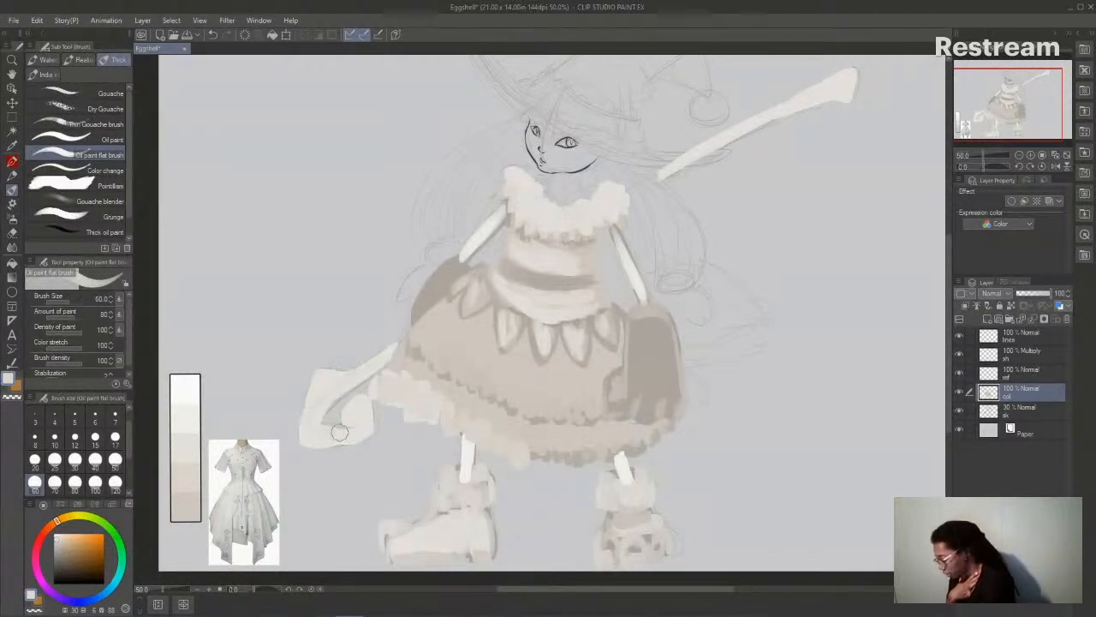
left_click(178, 493, "alt")
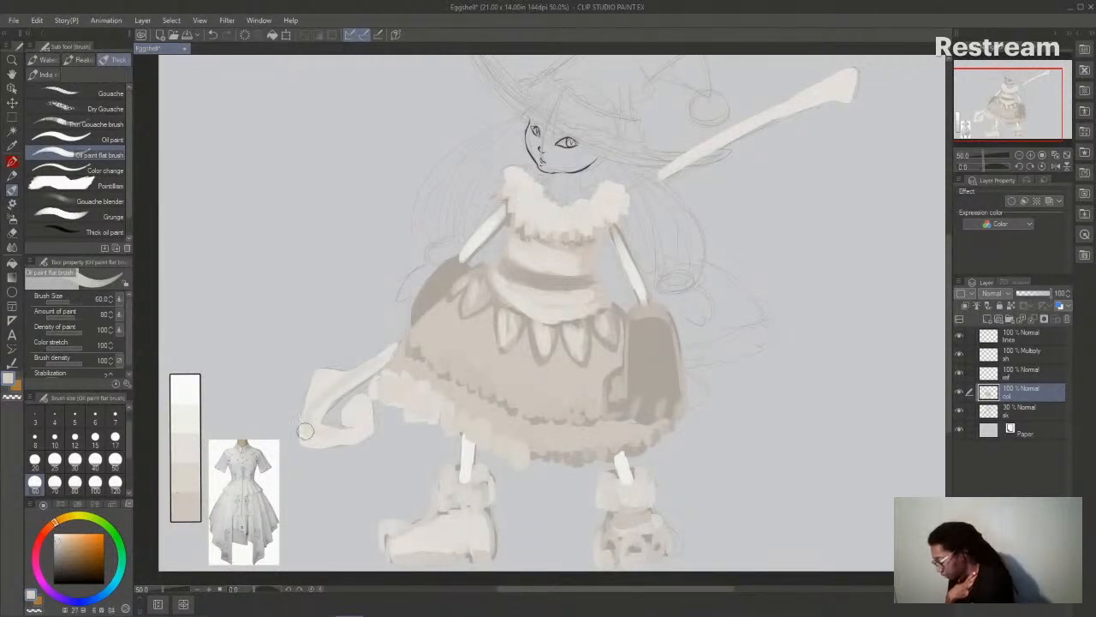
mouse_move(361, 434)
left_mouse_down()
mouse_move(366, 406)
mouse_move(345, 419)
mouse_move(361, 421)
mouse_move(355, 400)
mouse_move(362, 424)
mouse_move(320, 375)
mouse_move(359, 401)
mouse_move(361, 428)
mouse_move(364, 414)
mouse_move(340, 435)
mouse_move(312, 412)
left_mouse_up()
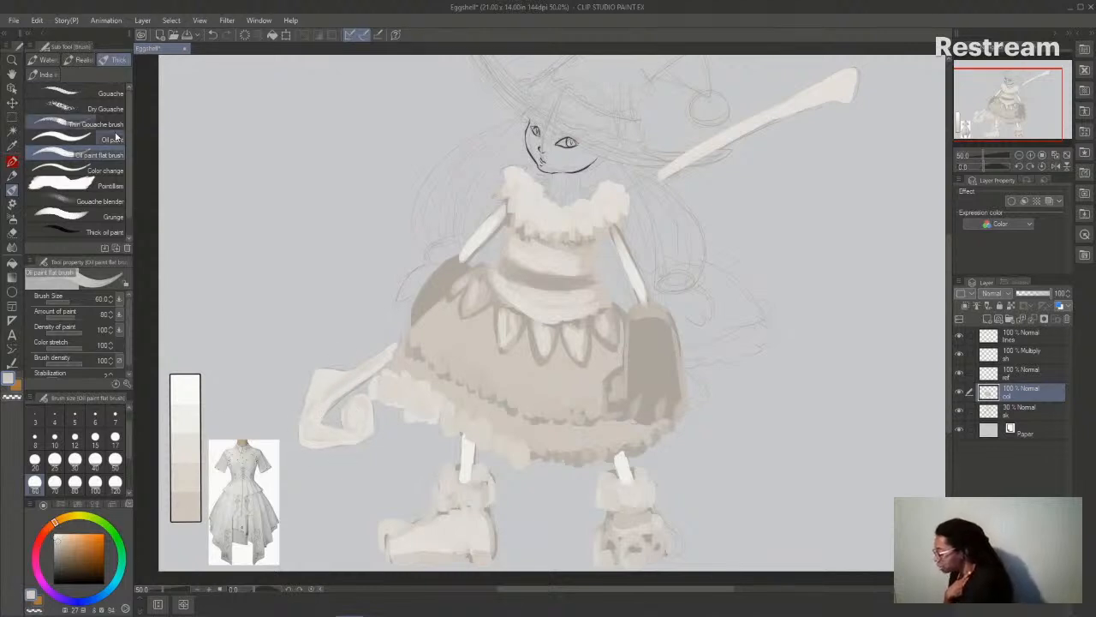
left_click(77, 139)
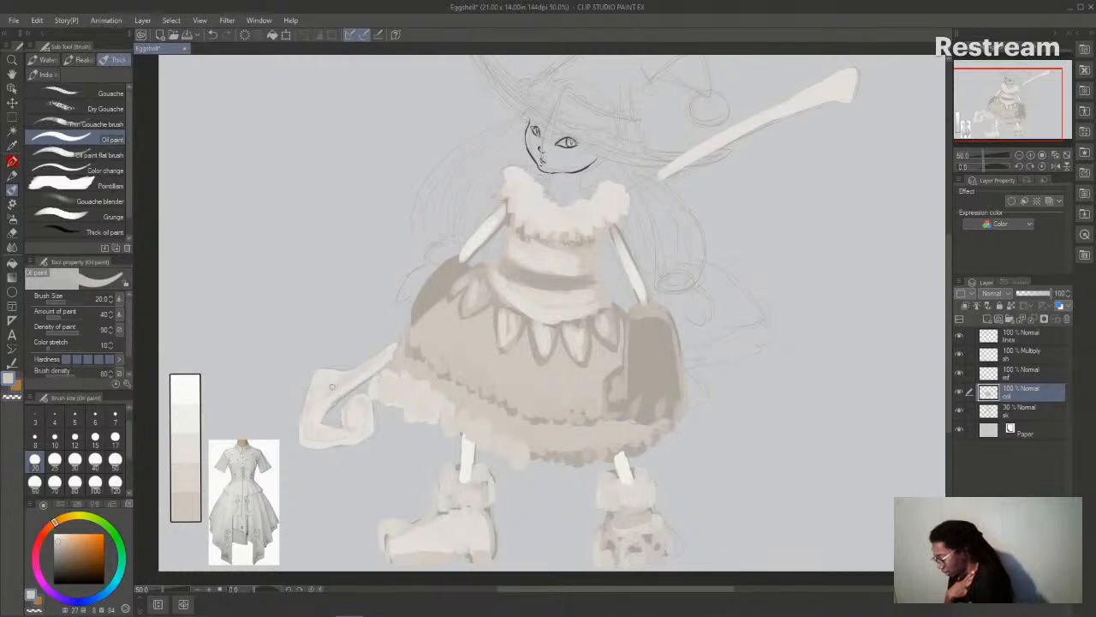
left_click(51, 75)
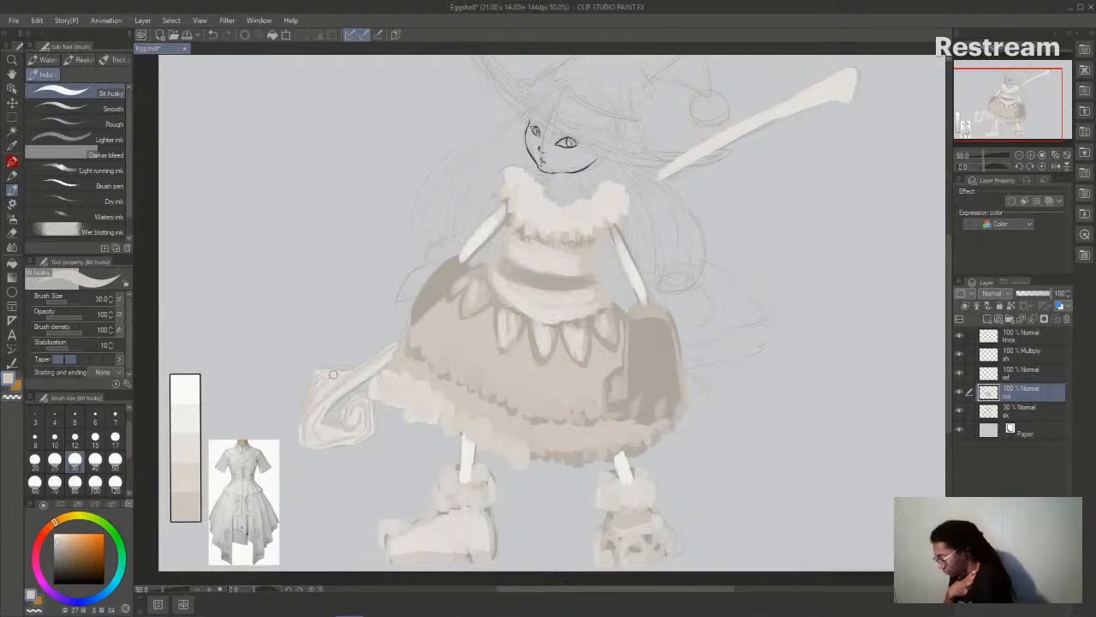
- Add lengthwise wood-grain lines to the staff's upper shaft with the Bit husky and Oil paint brushes
left_click_drag(666, 590, 691, 599)
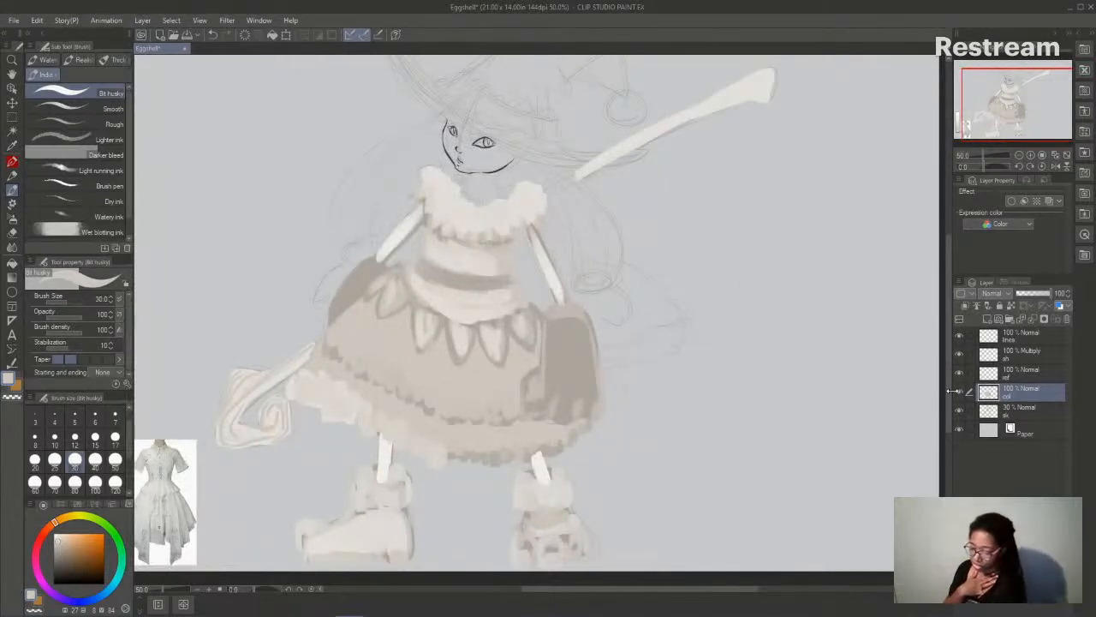
left_click_drag(948, 397, 948, 366)
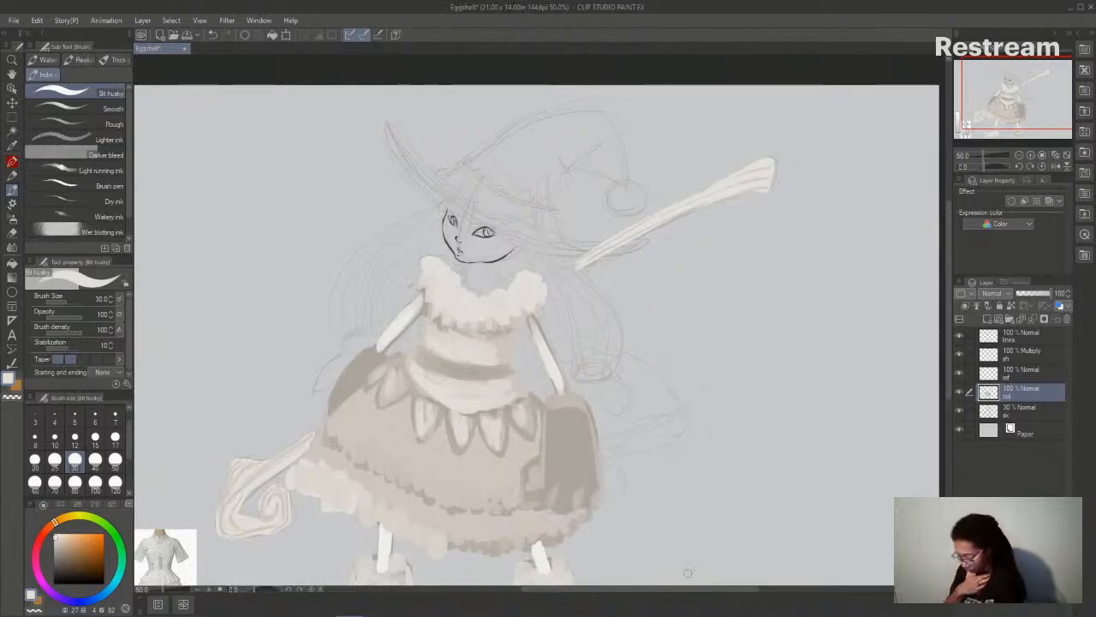
left_click_drag(701, 590, 692, 592)
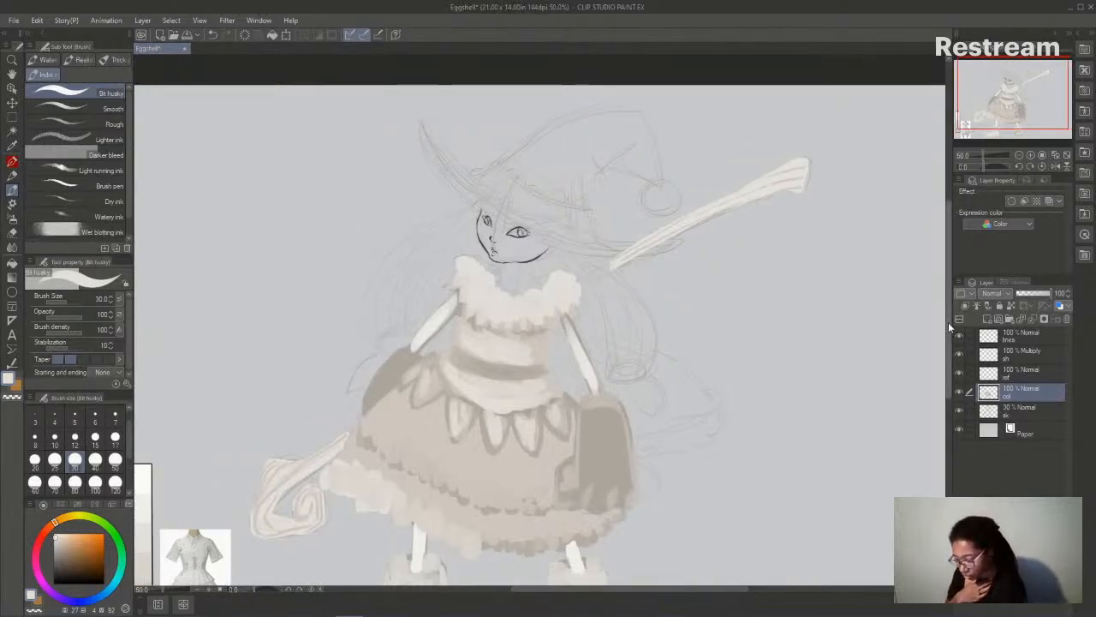
left_click_drag(947, 322, 948, 339)
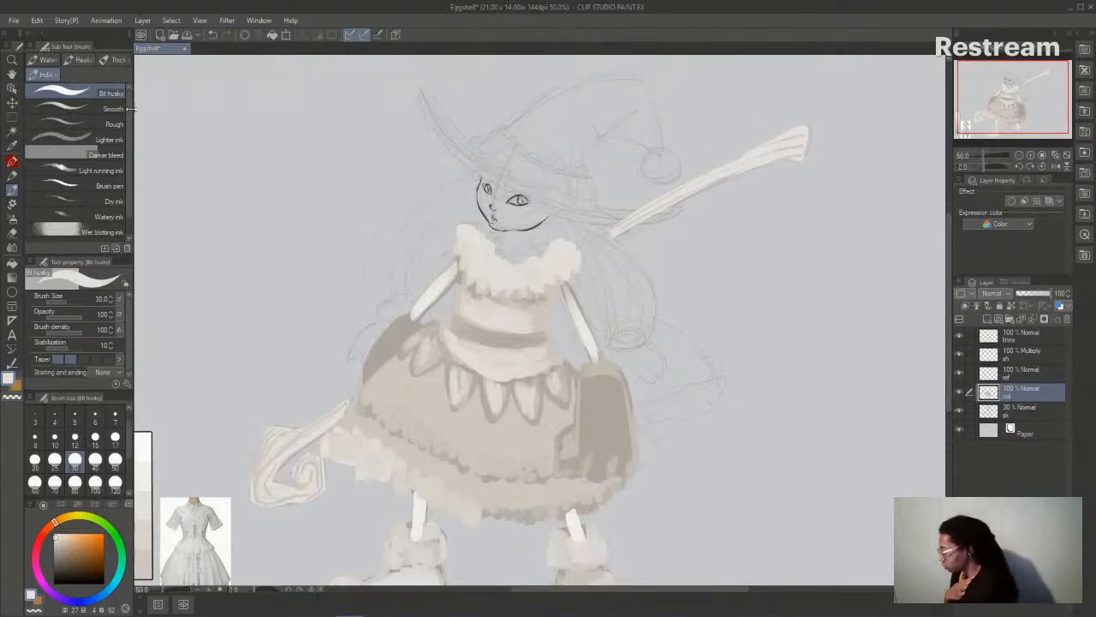
left_click(116, 59)
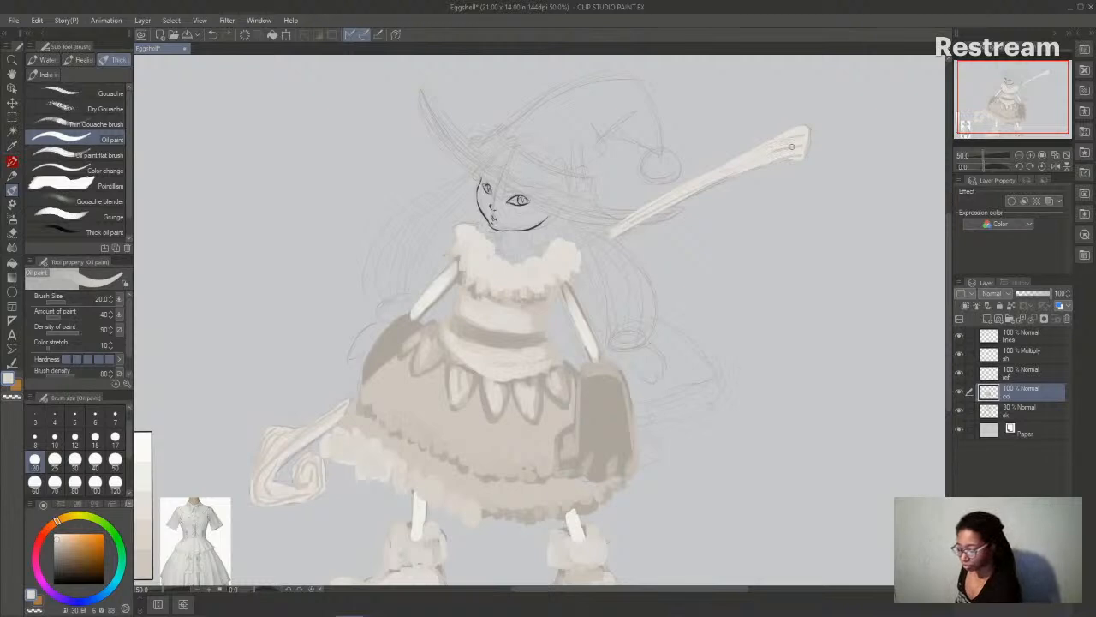
- Refine the shading inside the staff's curled end with the Oil paint brush at size 20
left_click_drag(739, 590, 737, 597)
mouse_move(949, 349)
left_mouse_down()
mouse_move(949, 393)
mouse_move(948, 374)
left_mouse_up()
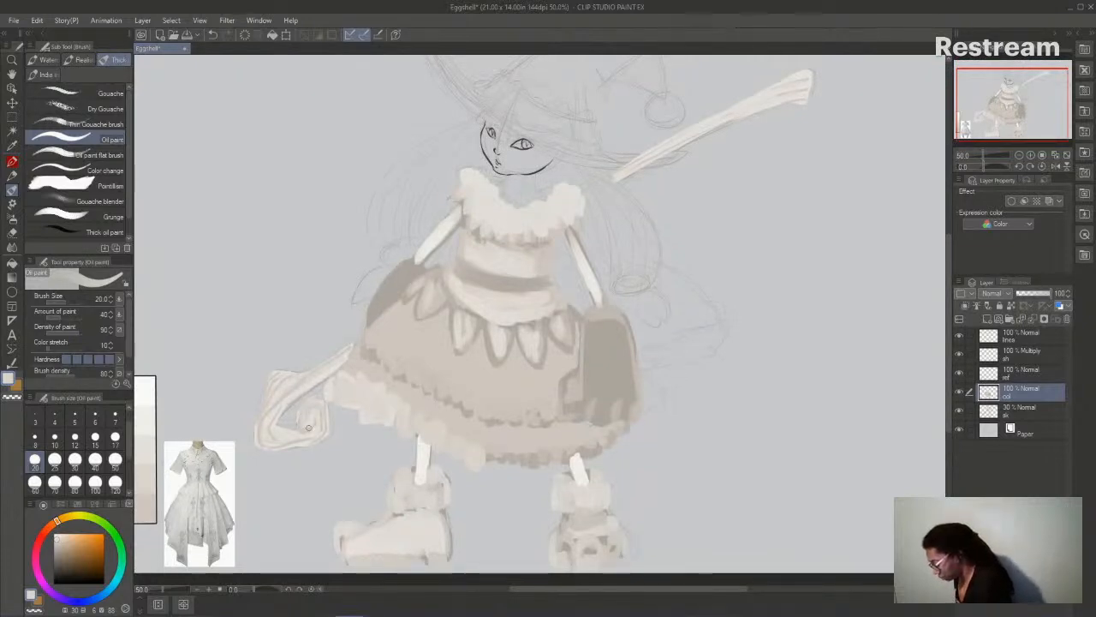
mouse_move(311, 432)
left_mouse_down()
mouse_move(286, 443)
mouse_move(308, 438)
mouse_move(271, 433)
mouse_move(267, 445)
mouse_move(269, 406)
left_mouse_up()
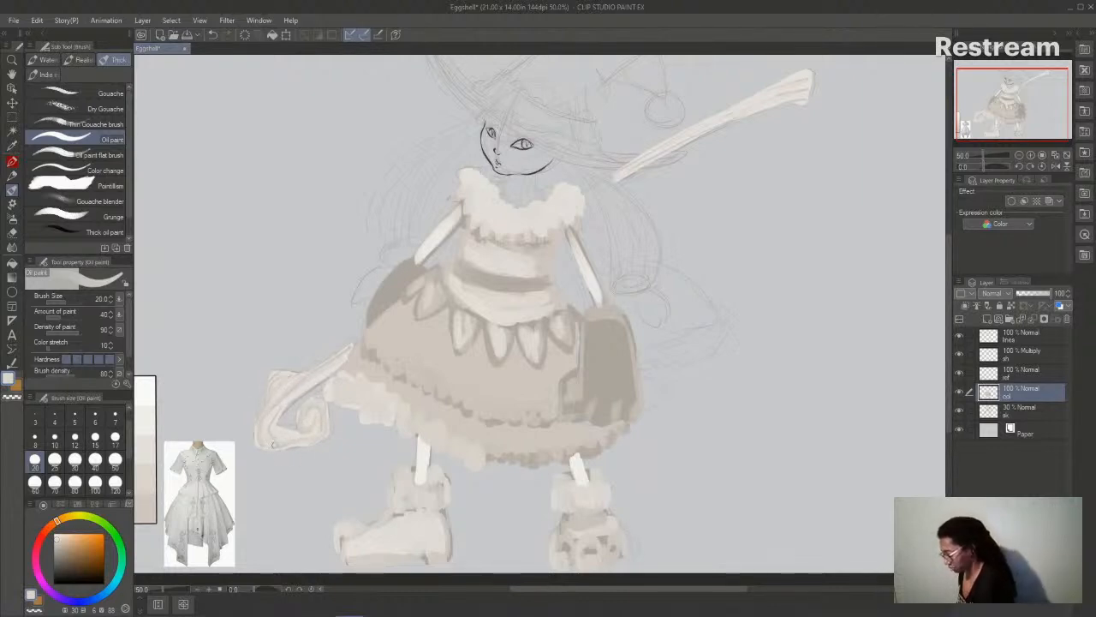
left_click_drag(690, 591, 706, 591)
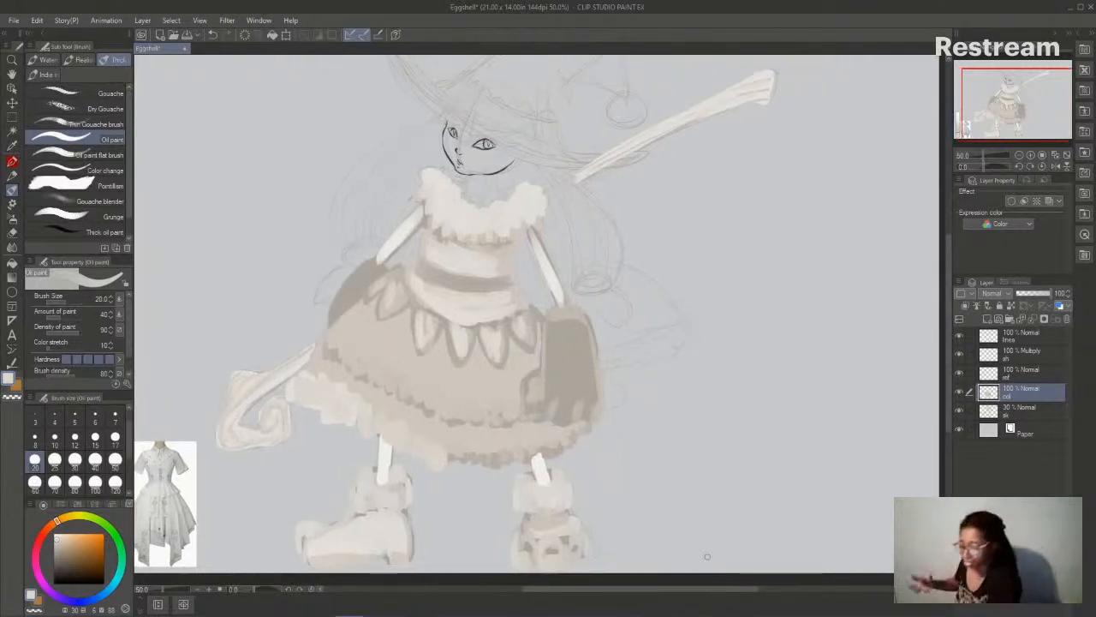
left_click_drag(948, 370, 949, 352)
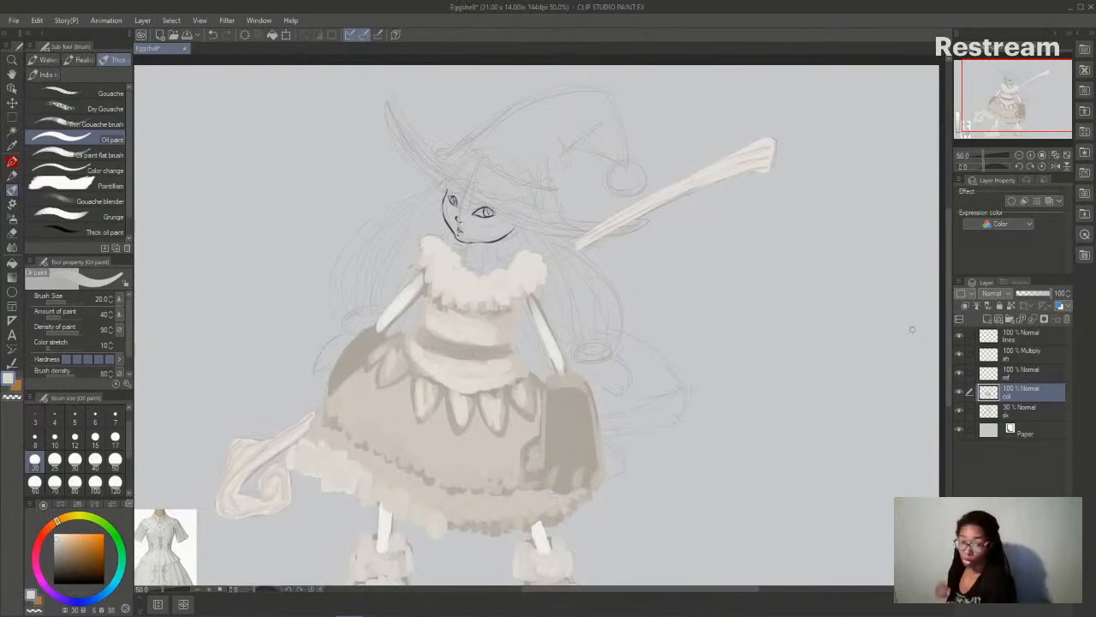
left_click_drag(946, 353, 945, 374)
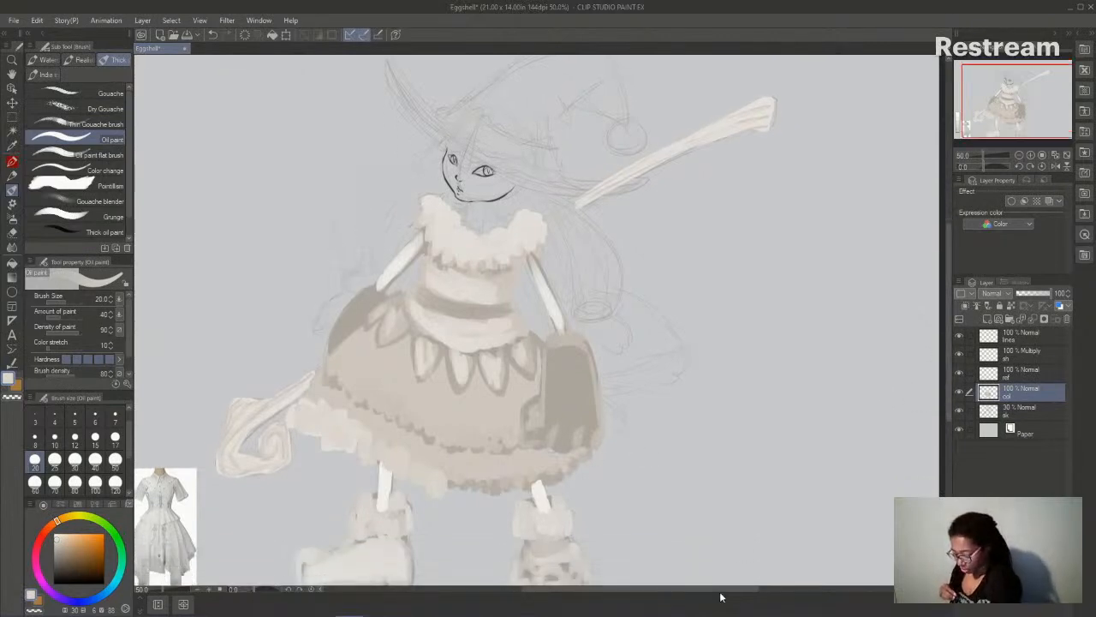
mouse_move(729, 595)
left_mouse_down()
mouse_move(676, 600)
mouse_move(727, 602)
left_mouse_up()
left_click_drag(952, 368, 959, 370)
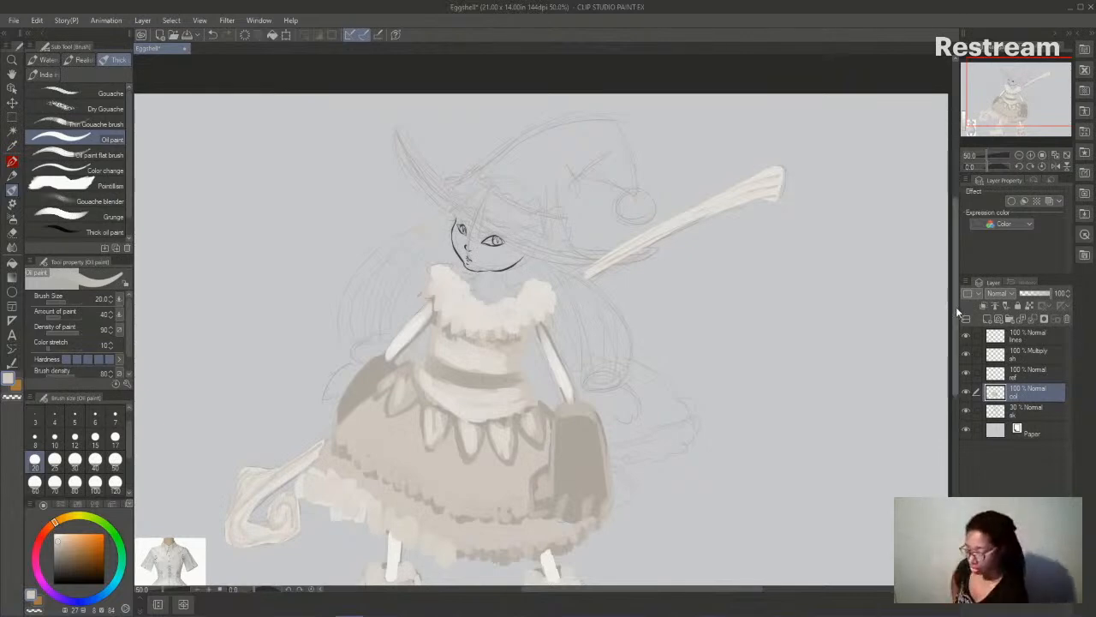
mouse_move(956, 310)
left_mouse_down()
mouse_move(947, 370)
mouse_move(953, 284)
mouse_move(953, 295)
left_mouse_up()
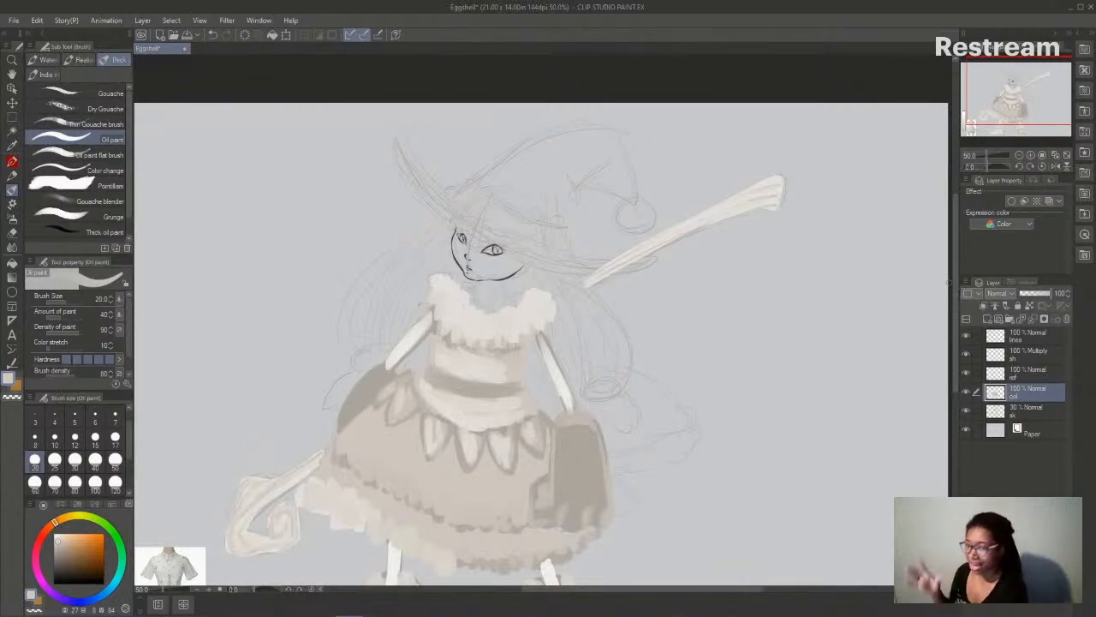
left_click_drag(954, 284, 954, 286)
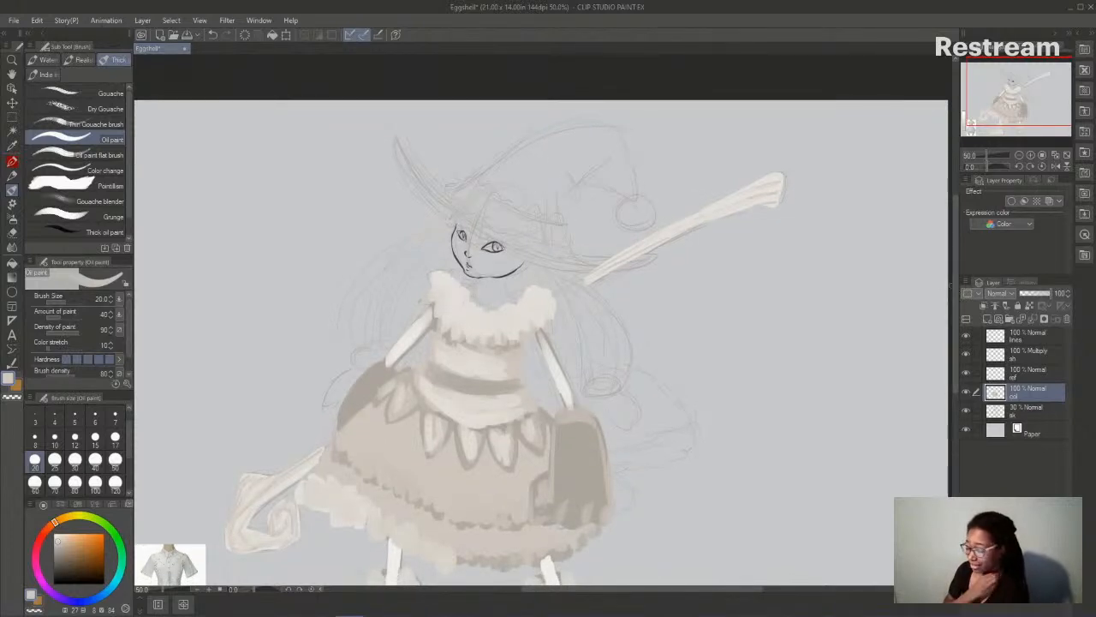
mouse_move(955, 288)
left_mouse_down()
mouse_move(954, 298)
mouse_move(954, 286)
left_mouse_up()
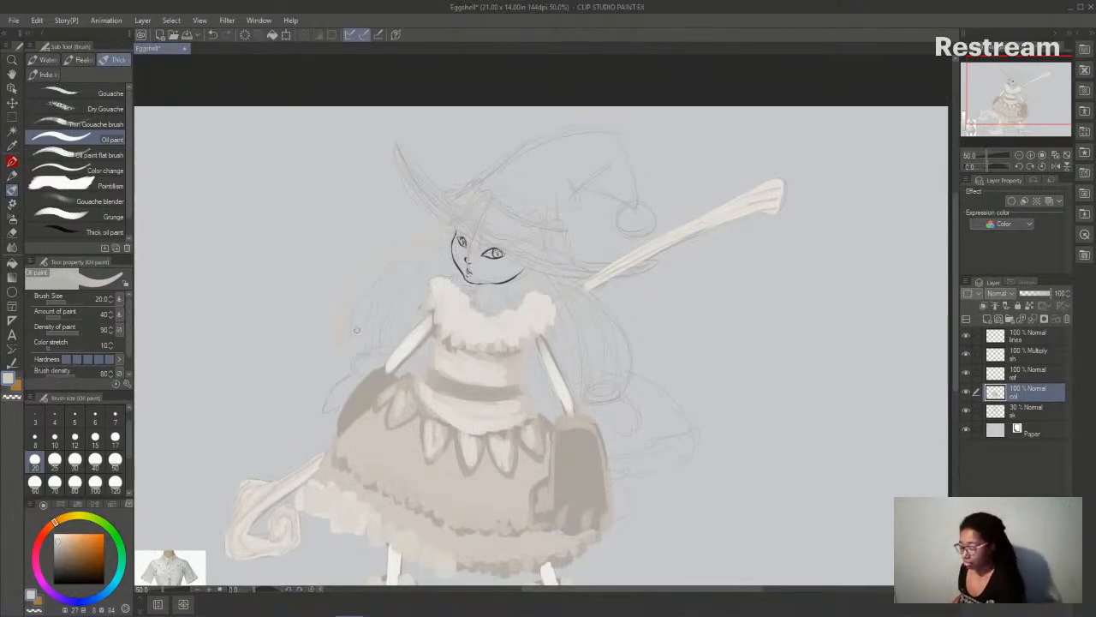
- Outline the character's long hair in pale beige on both sides of the body with the Oil paint brush
left_click_drag(955, 265, 950, 318)
mouse_move(671, 589)
left_mouse_down()
mouse_move(644, 595)
mouse_move(672, 591)
left_mouse_up()
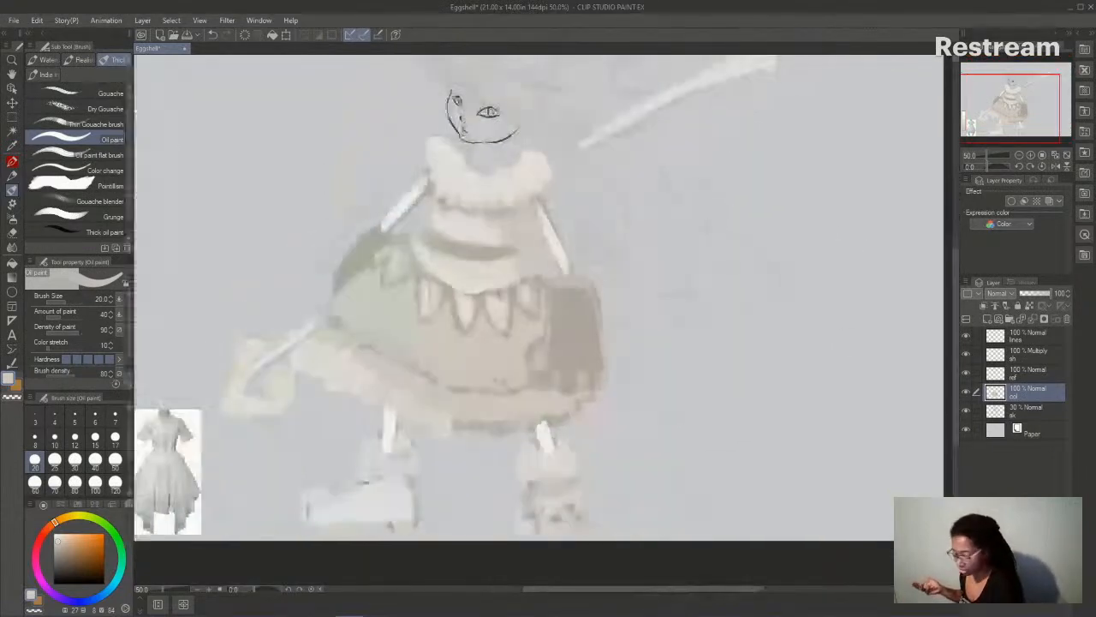
left_click_drag(958, 399, 954, 337)
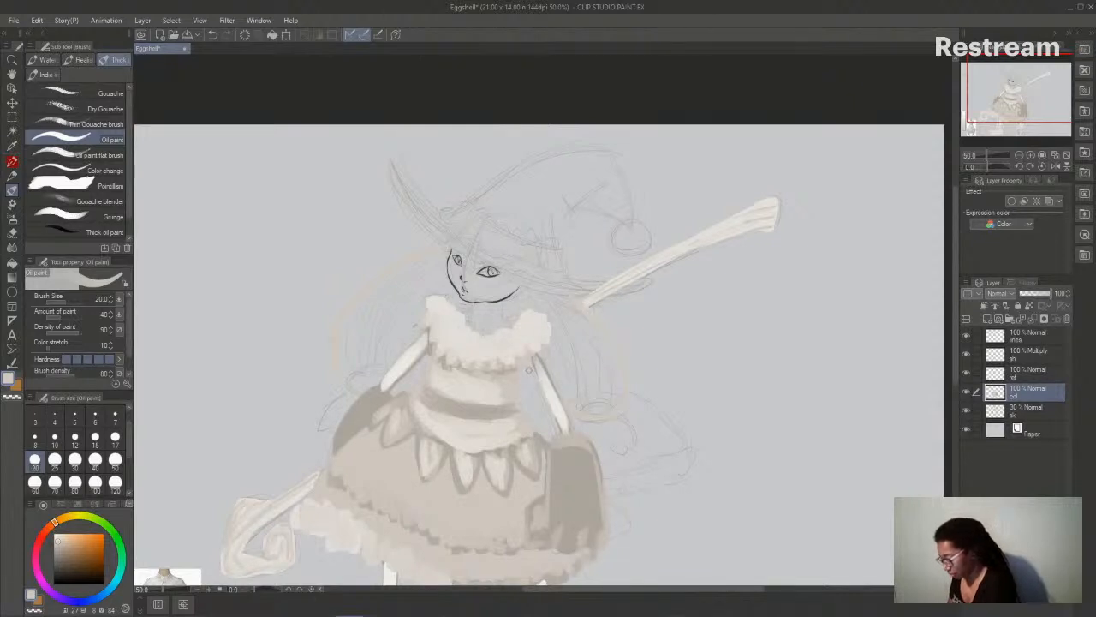
scroll(954, 300, "down", 1)
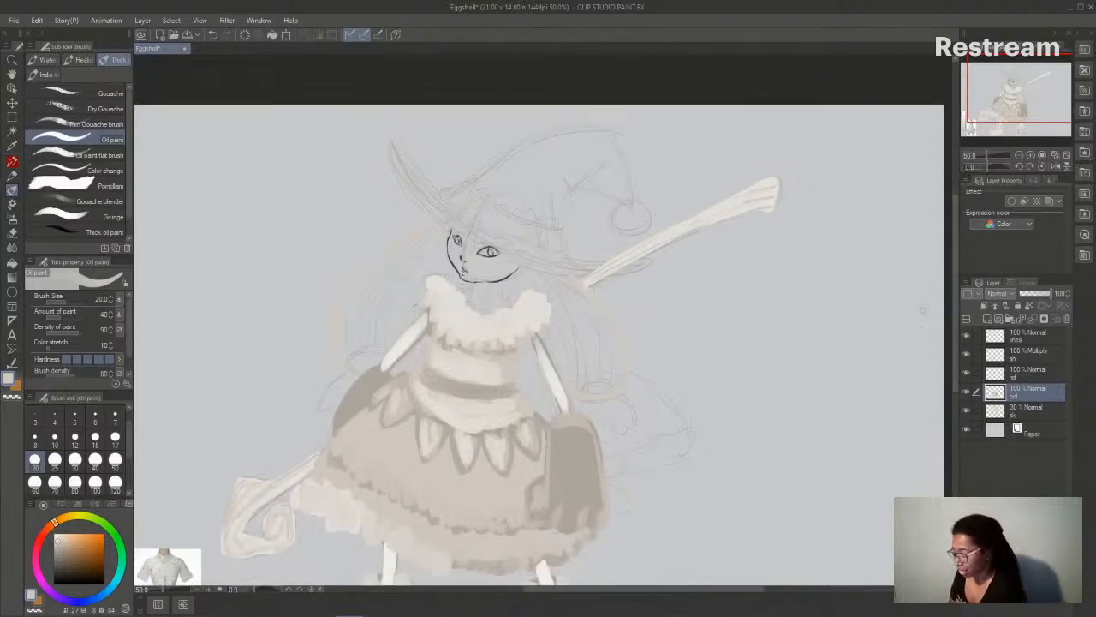
left_click_drag(729, 589, 748, 591)
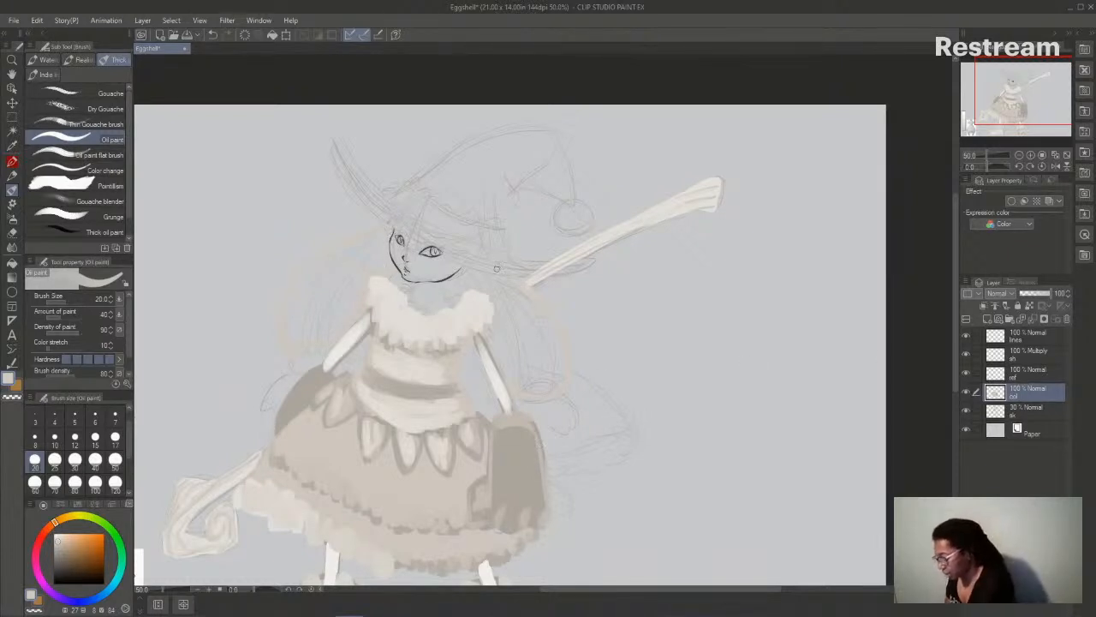
- Fill the face and block in the neck with off-white from the swatch strip using the Oil paint brush
left_click_drag(684, 592, 648, 595)
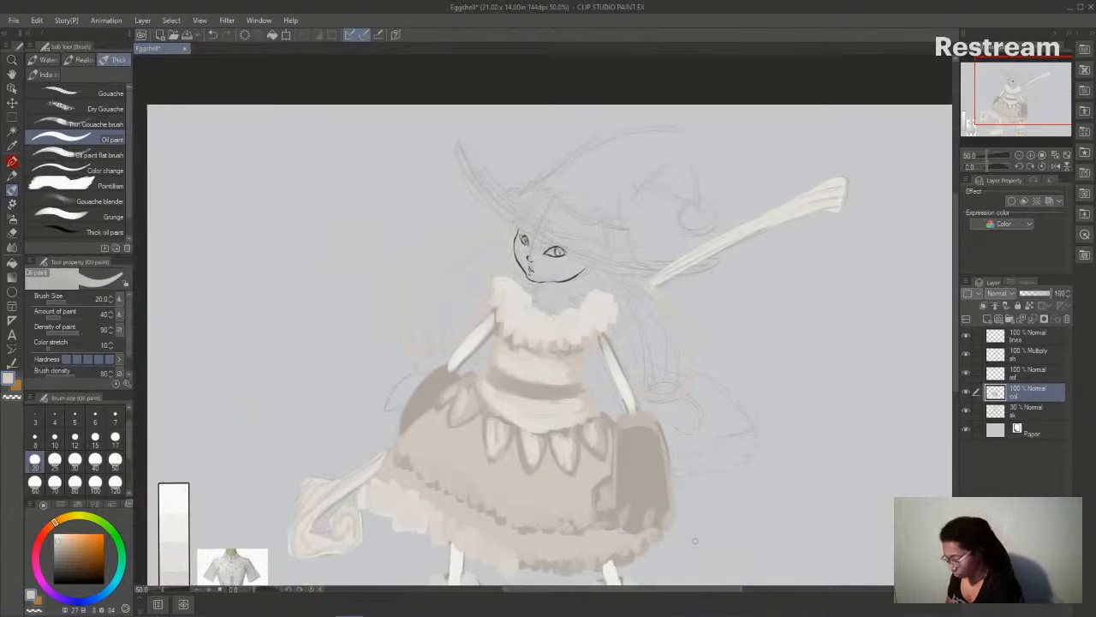
scroll(174, 492, "down", 3)
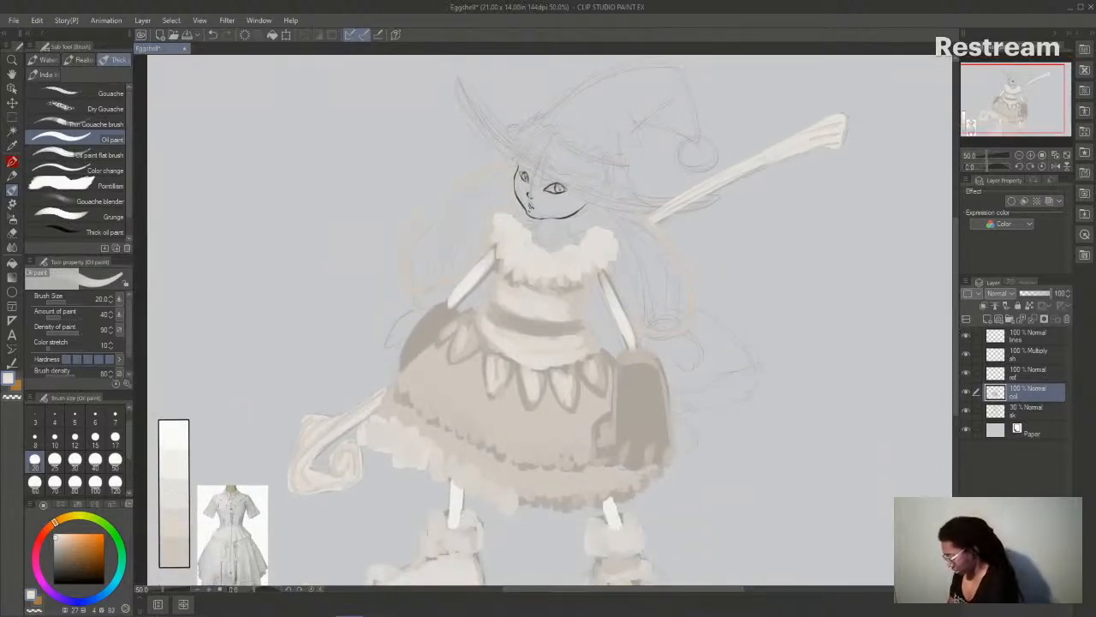
left_click_drag(648, 590, 664, 591)
left_click_drag(956, 364, 956, 339)
mouse_move(474, 238)
left_mouse_down()
mouse_move(486, 279)
mouse_move(524, 275)
mouse_move(484, 257)
mouse_move(492, 273)
mouse_move(497, 257)
mouse_move(532, 264)
mouse_move(521, 256)
mouse_move(494, 280)
mouse_move(528, 265)
mouse_move(470, 254)
mouse_move(476, 233)
mouse_move(511, 253)
left_mouse_up()
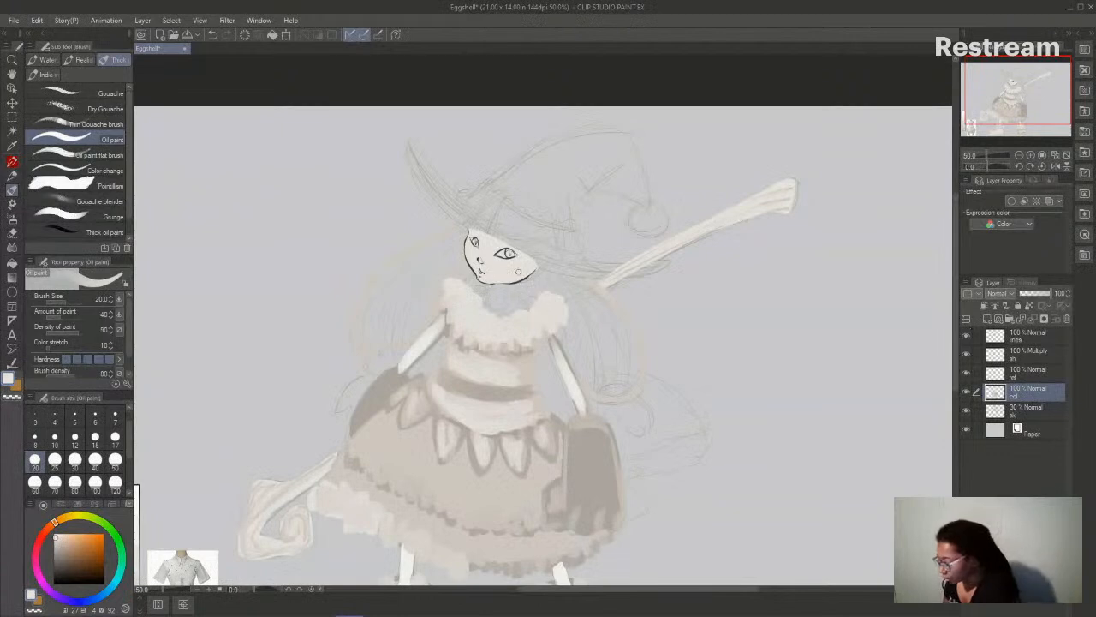
mouse_move(494, 285)
left_mouse_down()
mouse_move(491, 294)
mouse_move(500, 298)
mouse_move(497, 284)
mouse_move(515, 296)
left_mouse_up()
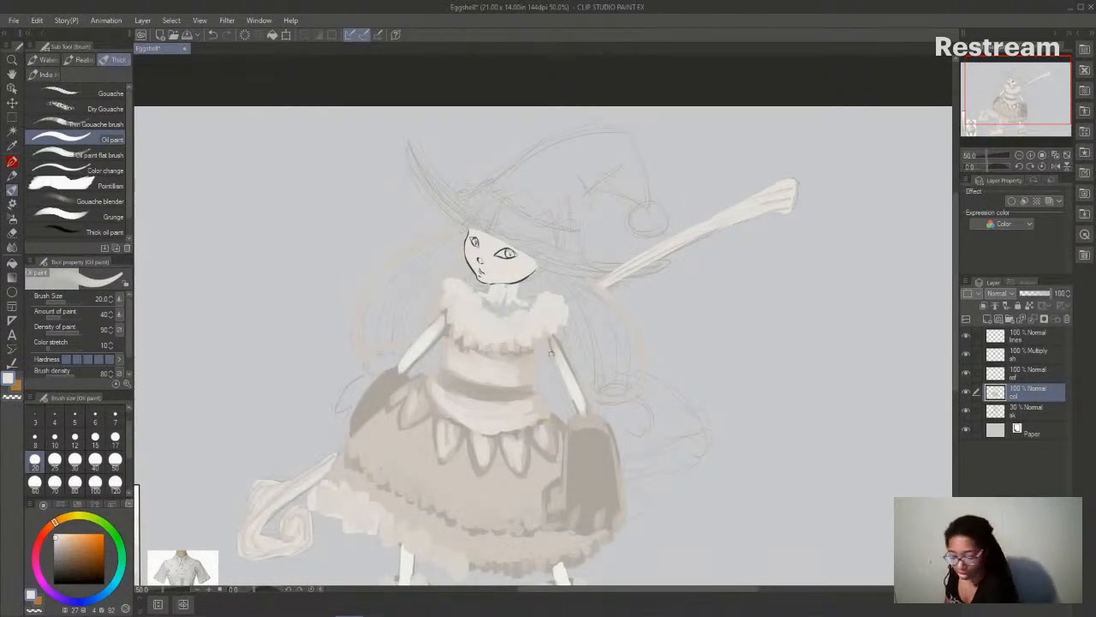
- Try to ink the neck sides and shoulder line on the lines layer with the SINO CASTAM pen at size 7
left_click(1028, 336)
left_click(1032, 161)
key("p")
left_click(447, 191, "alt")
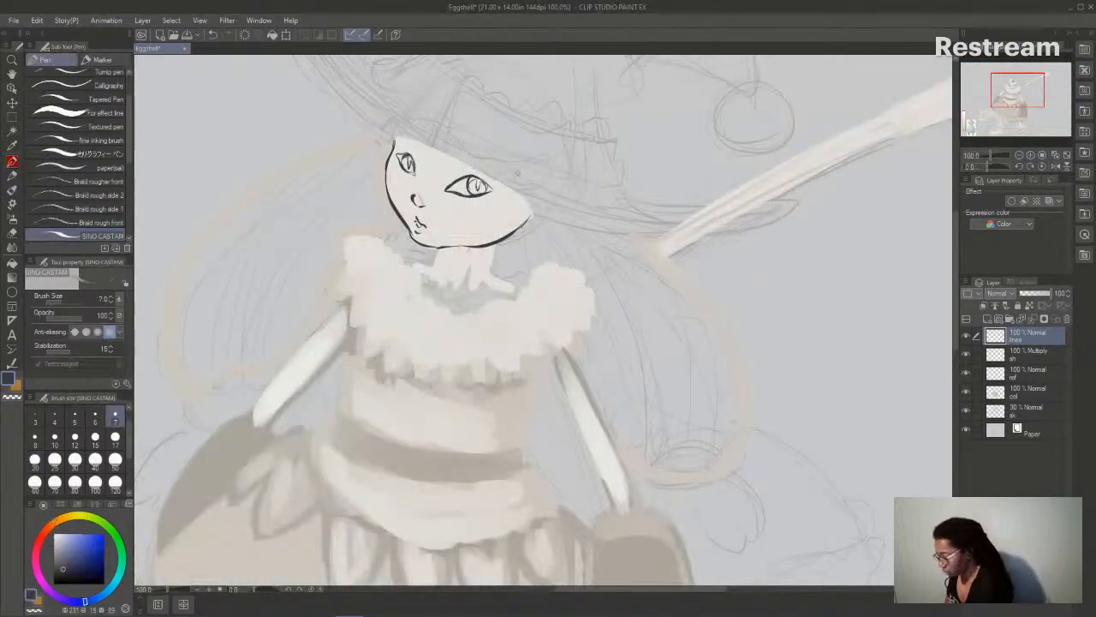
left_click_drag(497, 242, 478, 300)
mouse_move(438, 248)
left_mouse_down()
mouse_move(446, 285)
mouse_move(458, 276)
mouse_move(441, 297)
mouse_move(503, 284)
mouse_move(486, 278)
mouse_move(512, 283)
left_mouse_up()
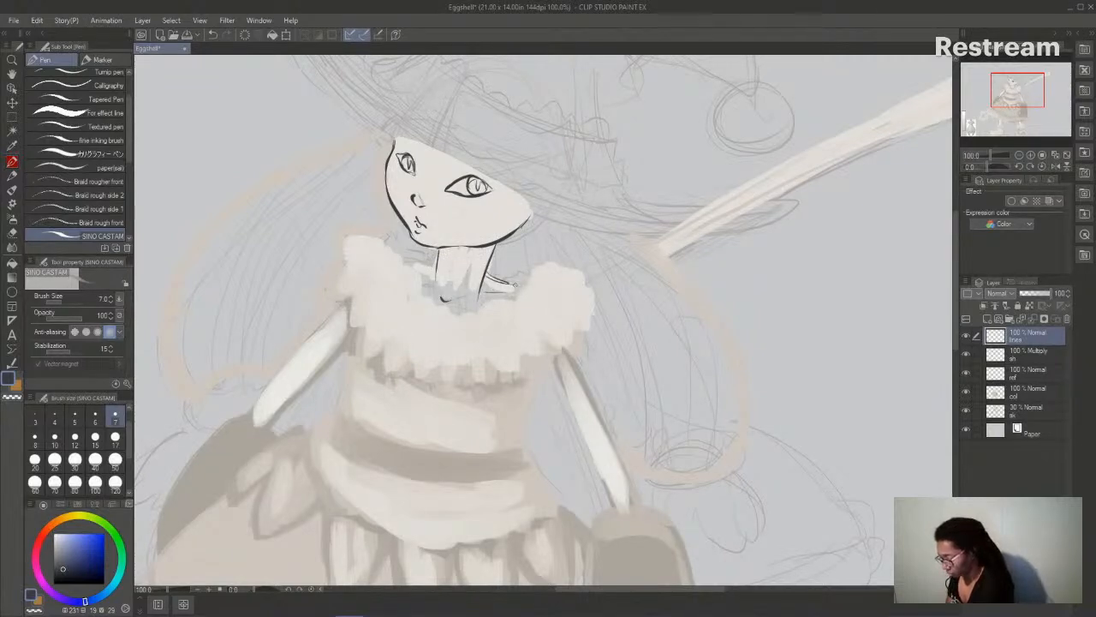
- Try to ink a scalloped outline along the collar's inner edge and the ruffle on the near shoulder, redrawing the shoulder part
mouse_move(437, 264)
left_mouse_down()
mouse_move(400, 264)
mouse_move(382, 246)
mouse_move(422, 287)
left_mouse_up()
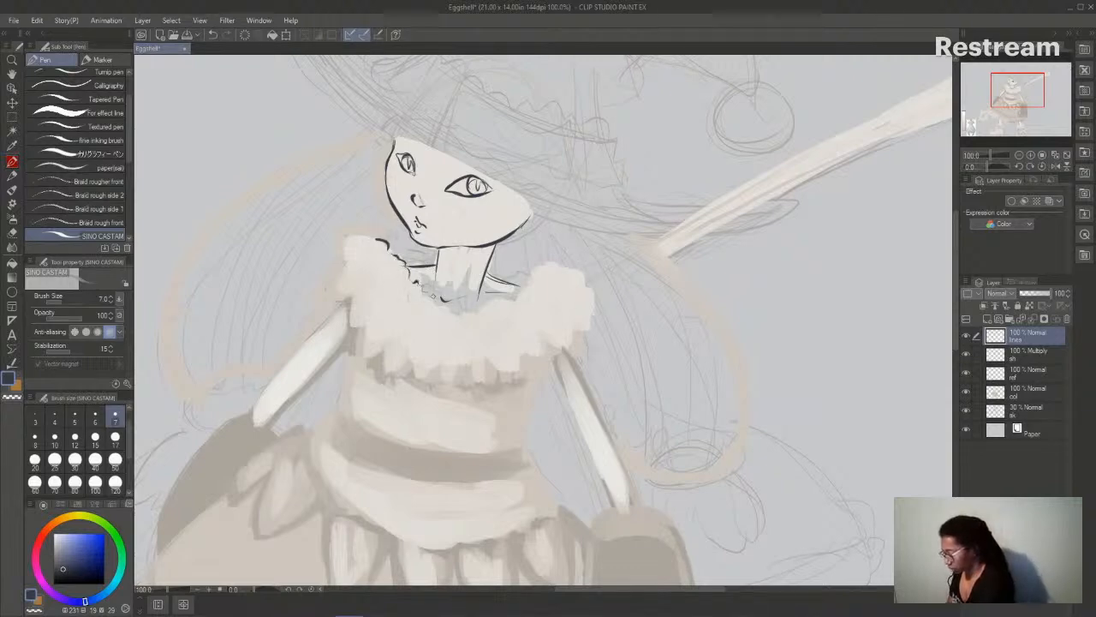
mouse_move(360, 236)
left_mouse_down()
mouse_move(346, 248)
mouse_move(368, 288)
left_mouse_up()
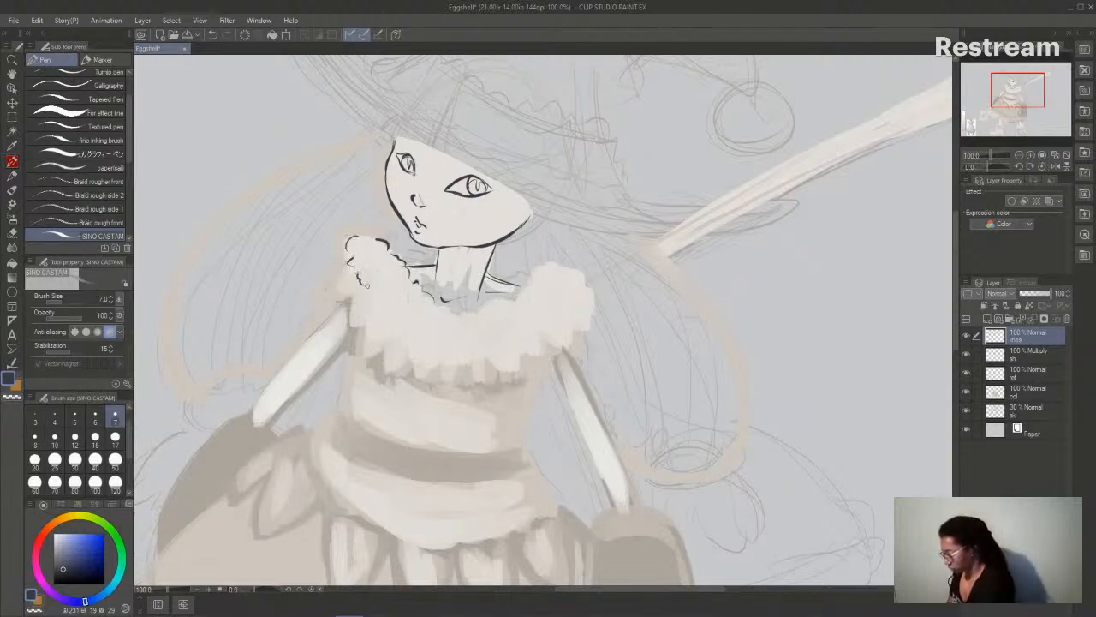
key("ctrl+z")
key("ctrl+z")
key("ctrl+z")
mouse_move(367, 239)
left_mouse_down()
mouse_move(356, 233)
mouse_move(350, 263)
left_mouse_up()
left_click_drag(363, 269, 360, 280)
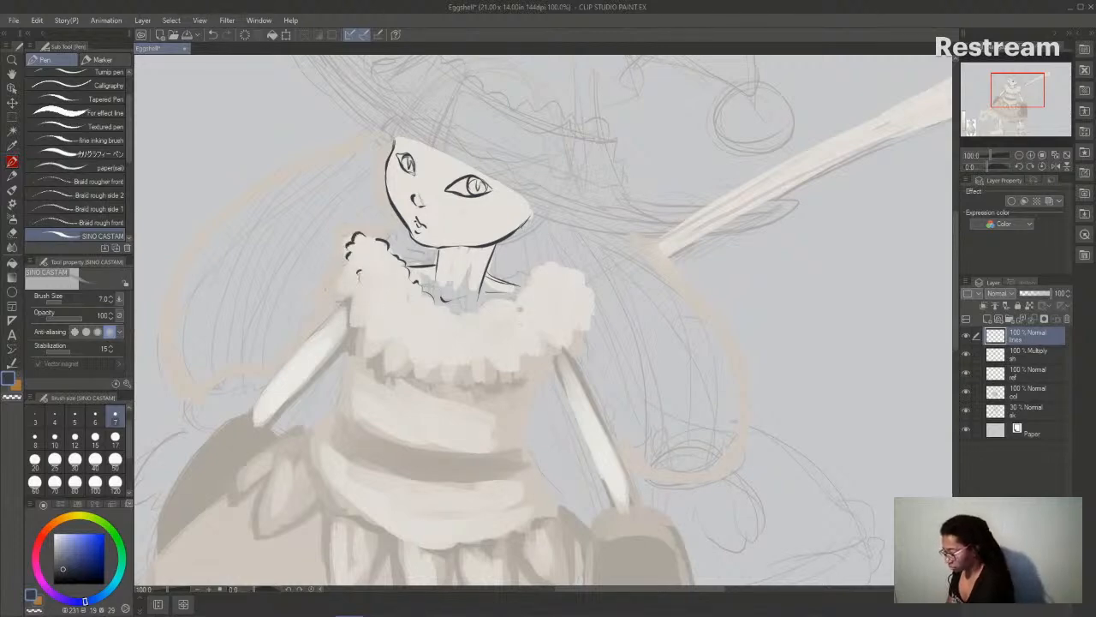
- Undo all the new ink strokes on the collar, shoulders and neck
key("ctrl+z")
key("ctrl+z")
key("ctrl+z")
key("ctrl+z")
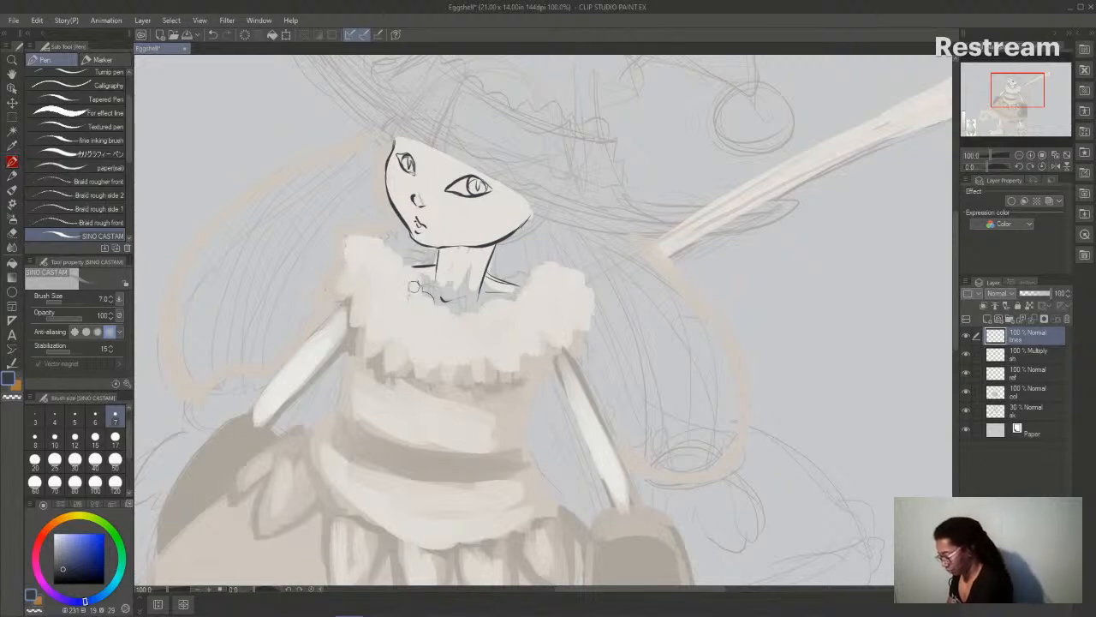
key("ctrl+z")
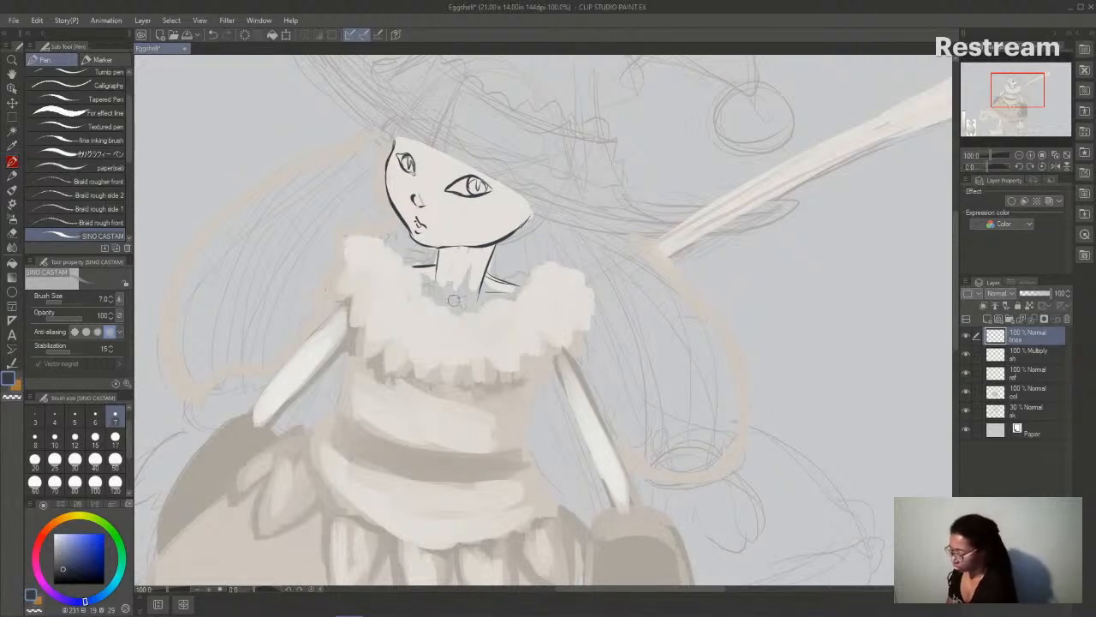
key("ctrl+z")
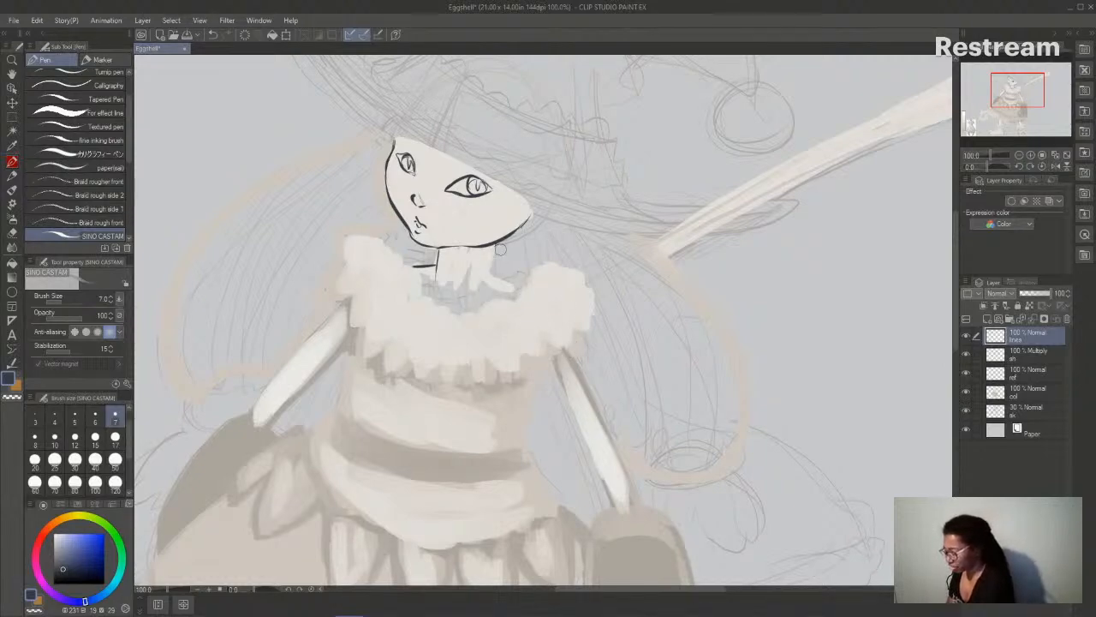
key("ctrl+z")
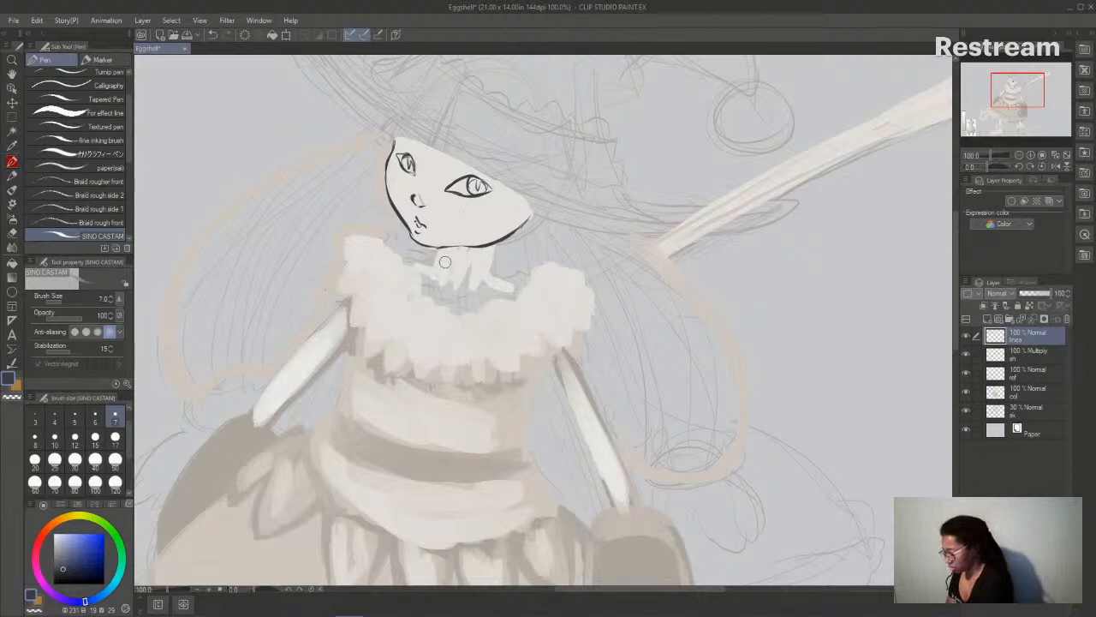
- On the col layer, paint the neck and upper chest down to a rounded neckline with Bit husky at size 30, softening its edge with Oil paint
left_click(1031, 394)
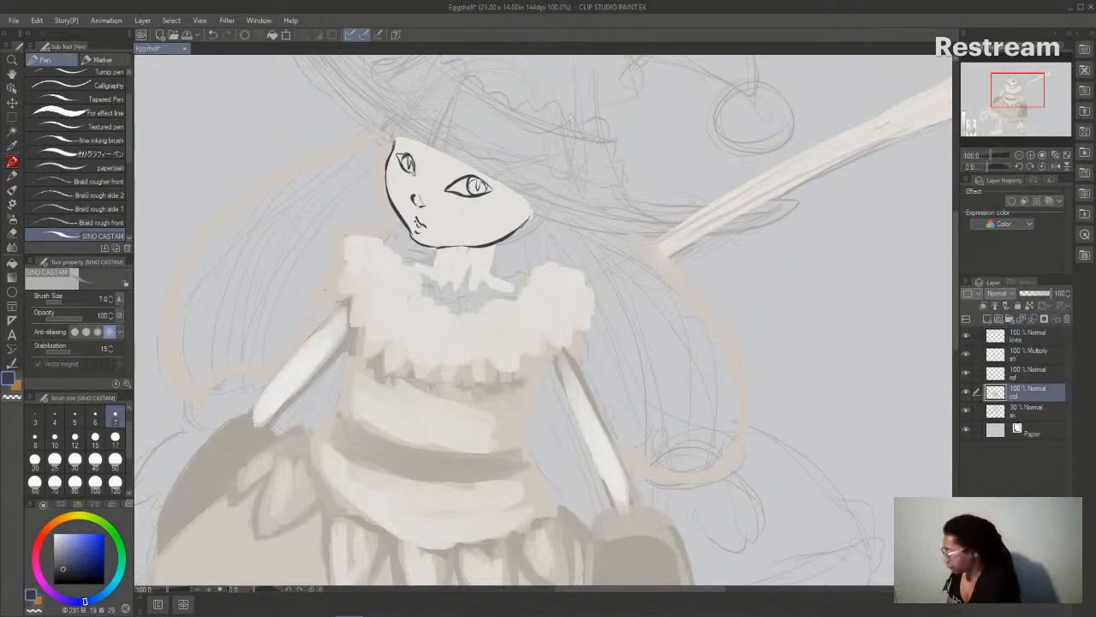
left_click(12, 189)
left_click(473, 265, "alt")
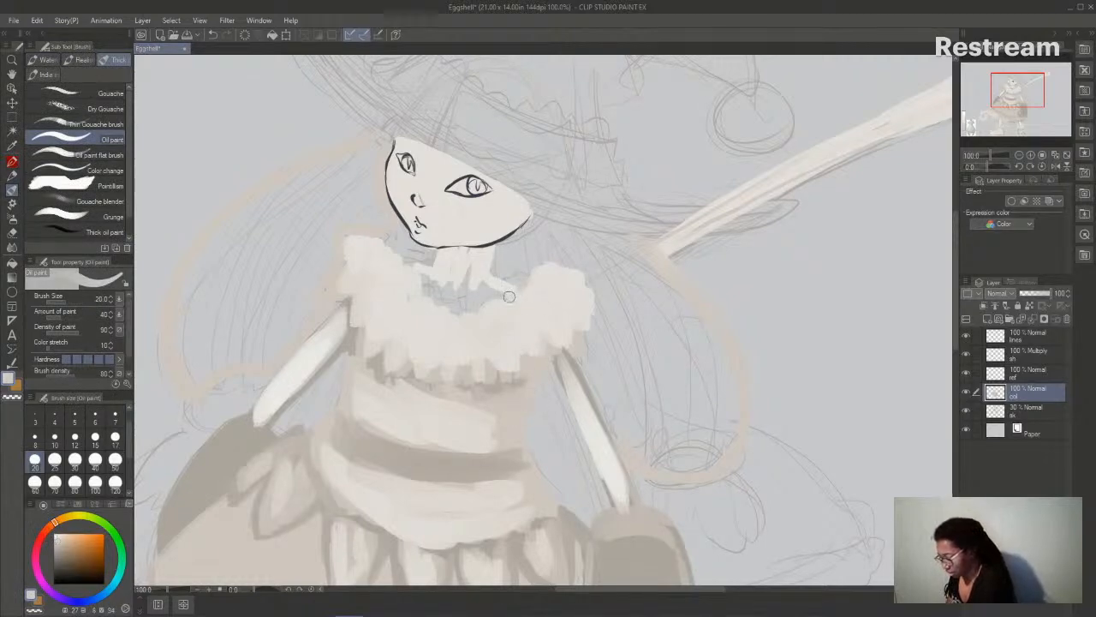
left_click(44, 74)
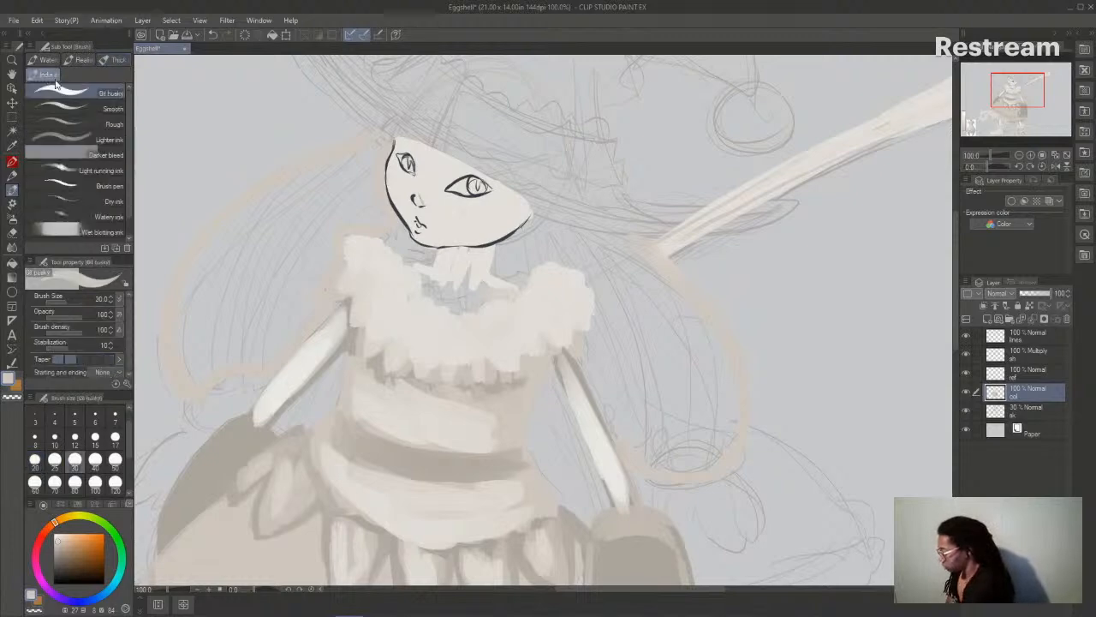
mouse_move(501, 294)
left_mouse_down()
mouse_move(455, 314)
mouse_move(404, 269)
mouse_move(422, 291)
mouse_move(504, 291)
mouse_move(483, 309)
mouse_move(514, 298)
mouse_move(457, 305)
mouse_move(464, 340)
mouse_move(524, 324)
mouse_move(481, 260)
mouse_move(470, 260)
mouse_move(470, 286)
mouse_move(499, 290)
mouse_move(429, 278)
mouse_move(466, 279)
mouse_move(497, 261)
mouse_move(524, 338)
mouse_move(524, 283)
mouse_move(495, 290)
mouse_move(510, 287)
mouse_move(526, 217)
mouse_move(501, 319)
mouse_move(533, 287)
mouse_move(512, 317)
left_mouse_up()
left_click(527, 327, "alt")
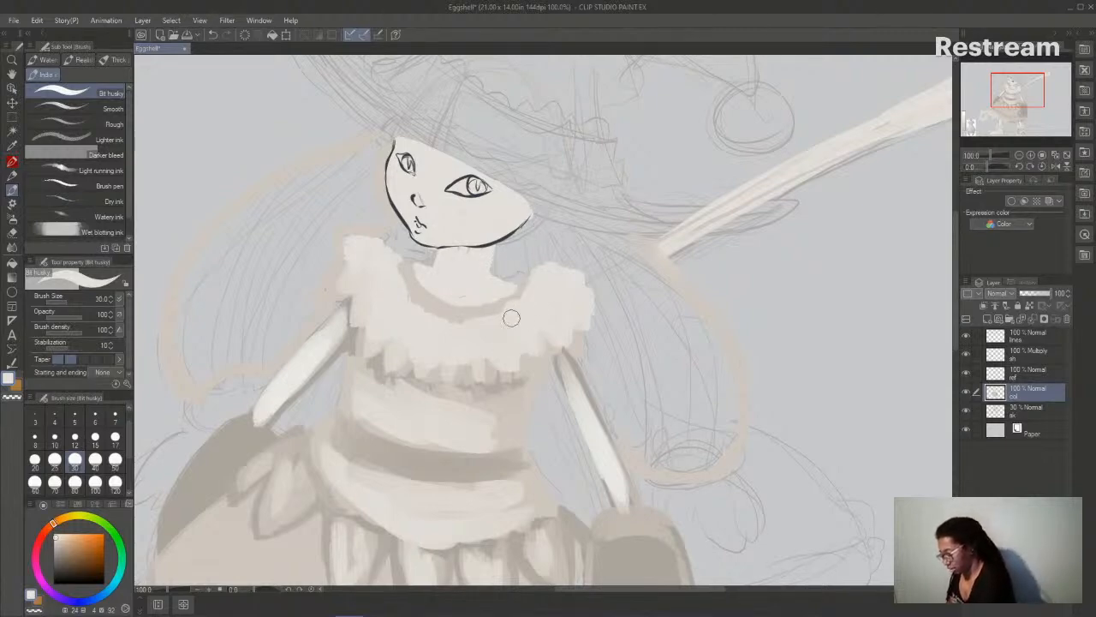
left_click(118, 59)
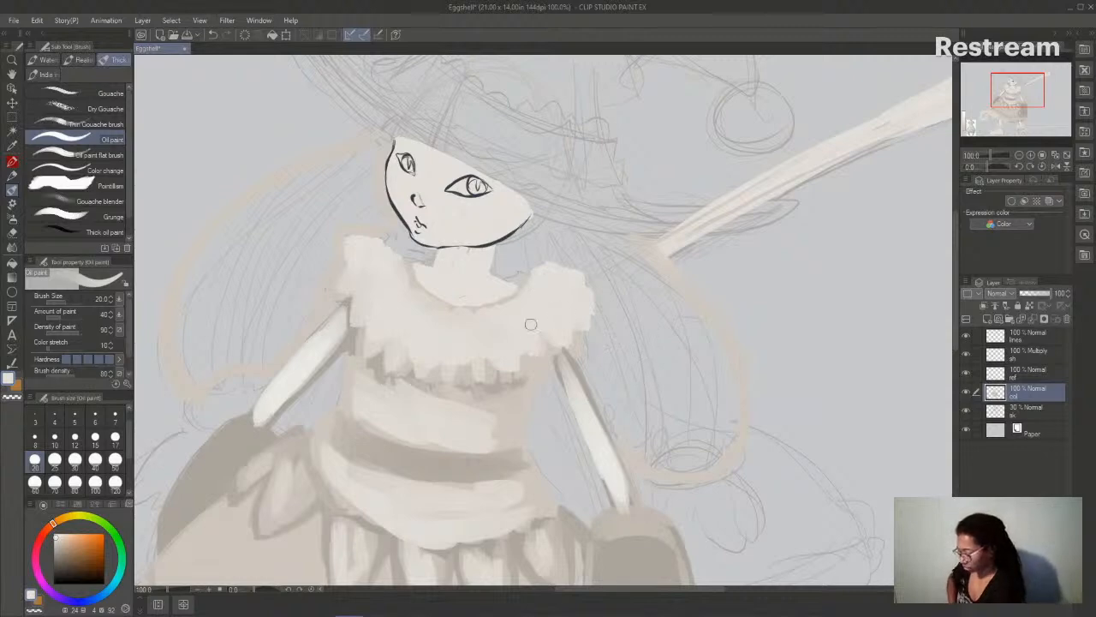
- Shape the collar ruffle's shoulder and lower edges with fine pointed strokes, using Bit husky at size 12 and tones sampled from the painting
left_click(44, 75)
left_click(75, 439)
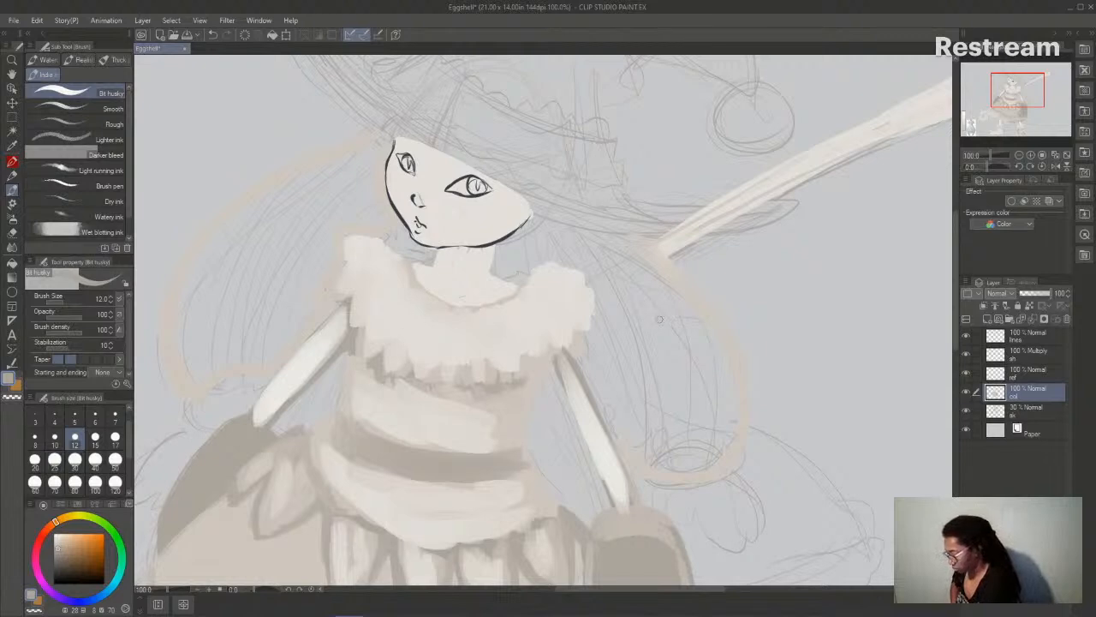
left_click_drag(348, 263, 338, 301)
key("ctrl+z")
left_click(360, 318, "alt")
left_click_drag(347, 268, 338, 298)
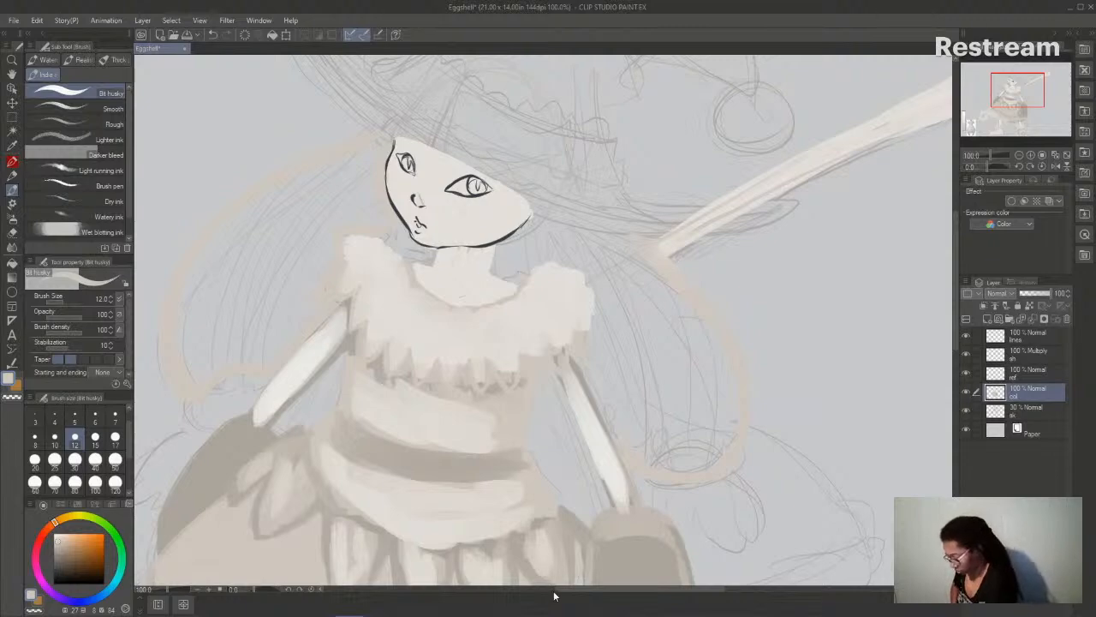
- Add small pointed frills along the collar's lower edge with Bit husky, using a light tone sampled from the swatch strip
left_click_drag(571, 595, 544, 600)
left_click_drag(956, 318, 955, 335)
left_click_drag(643, 593, 570, 599)
left_click(1019, 156)
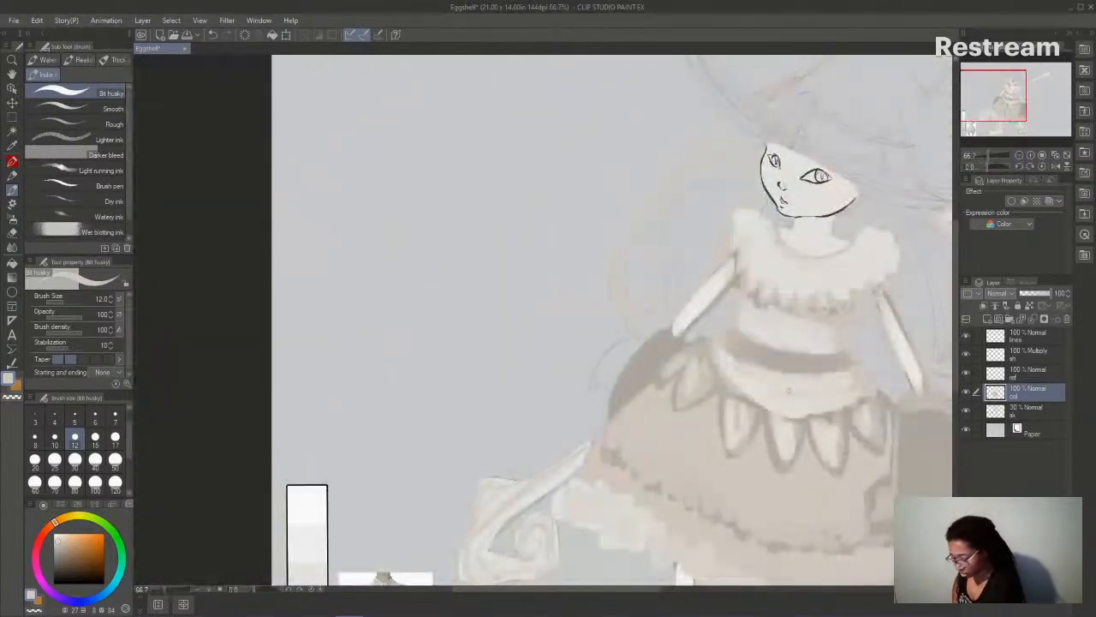
left_click_drag(954, 339, 955, 358)
left_click(1019, 156)
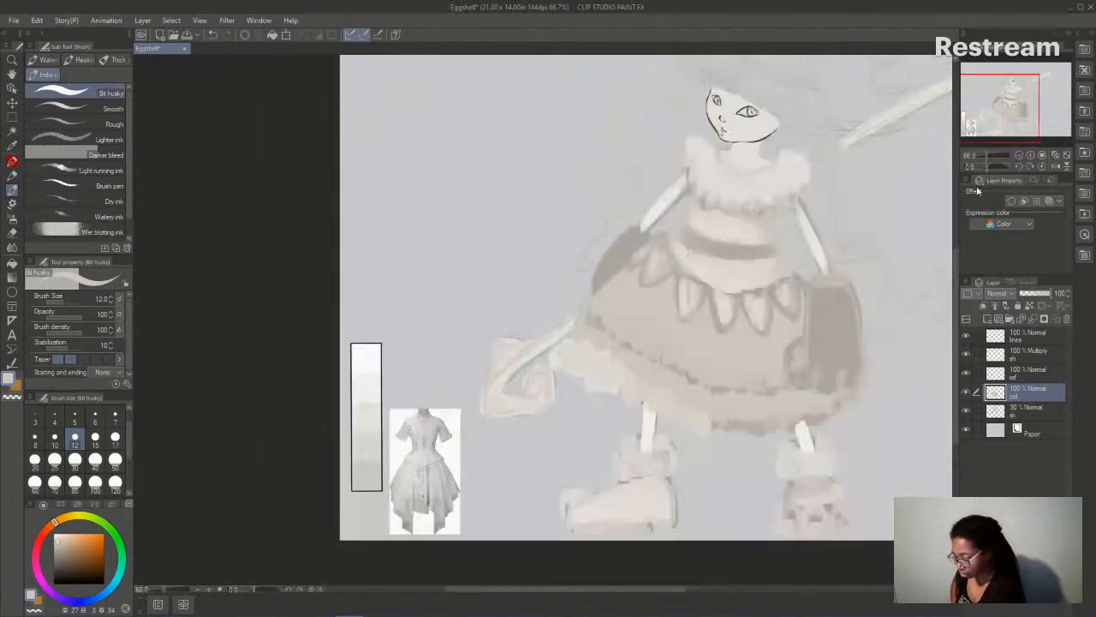
left_click_drag(676, 590, 713, 591)
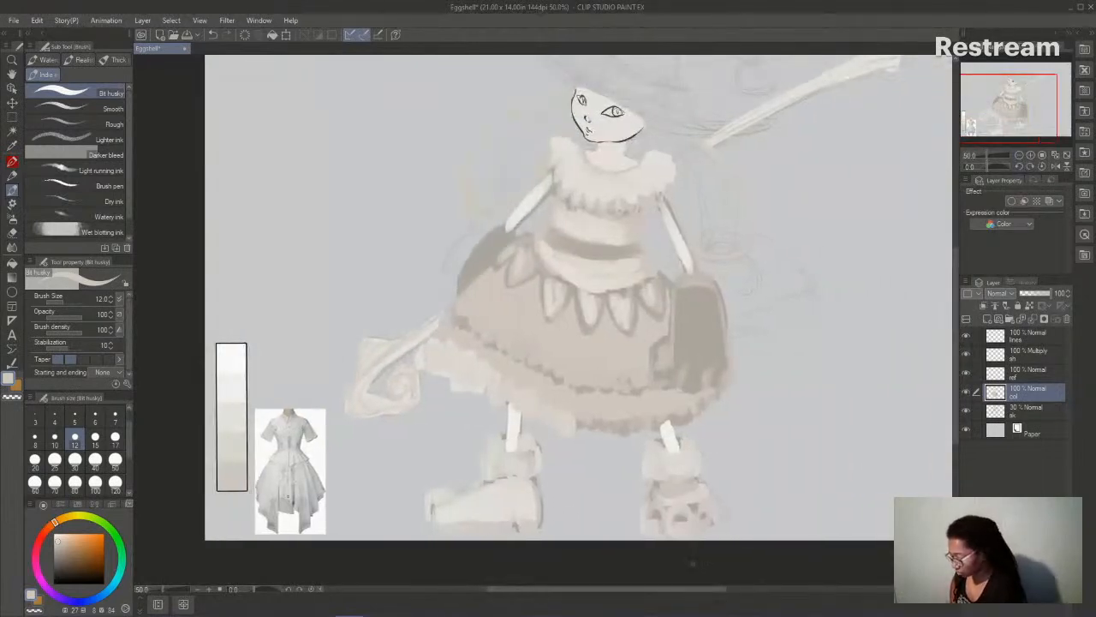
left_click(234, 416, "alt")
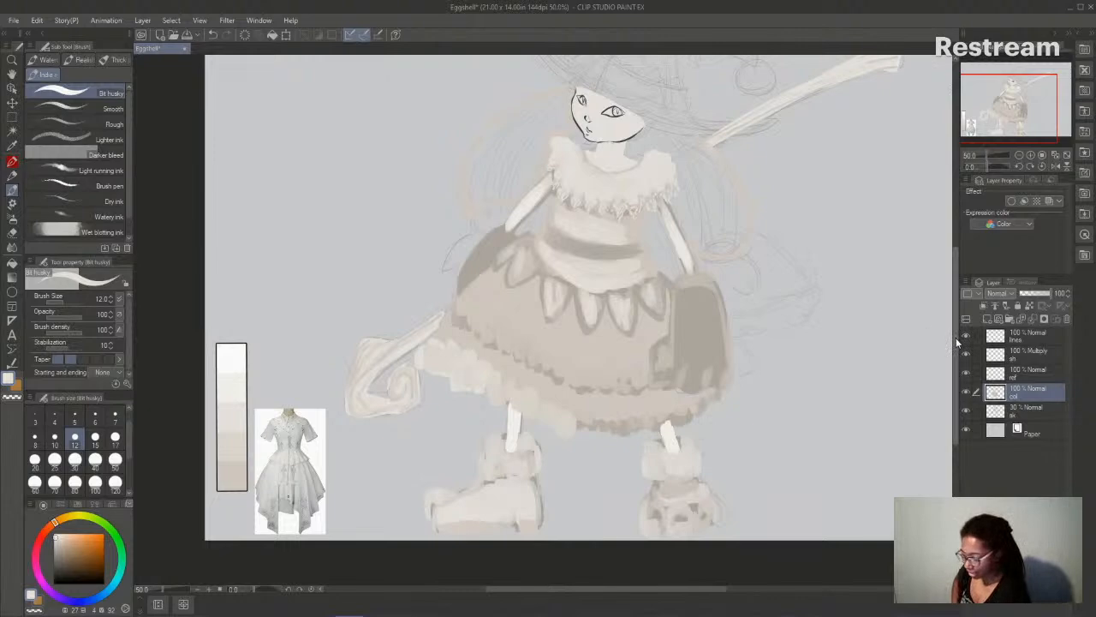
- Blend soft shading into the collar ruffle with Gouache at size 30 and Oil paint at size 20, using a beige sampled from the swatch strip
left_click_drag(956, 326, 956, 318)
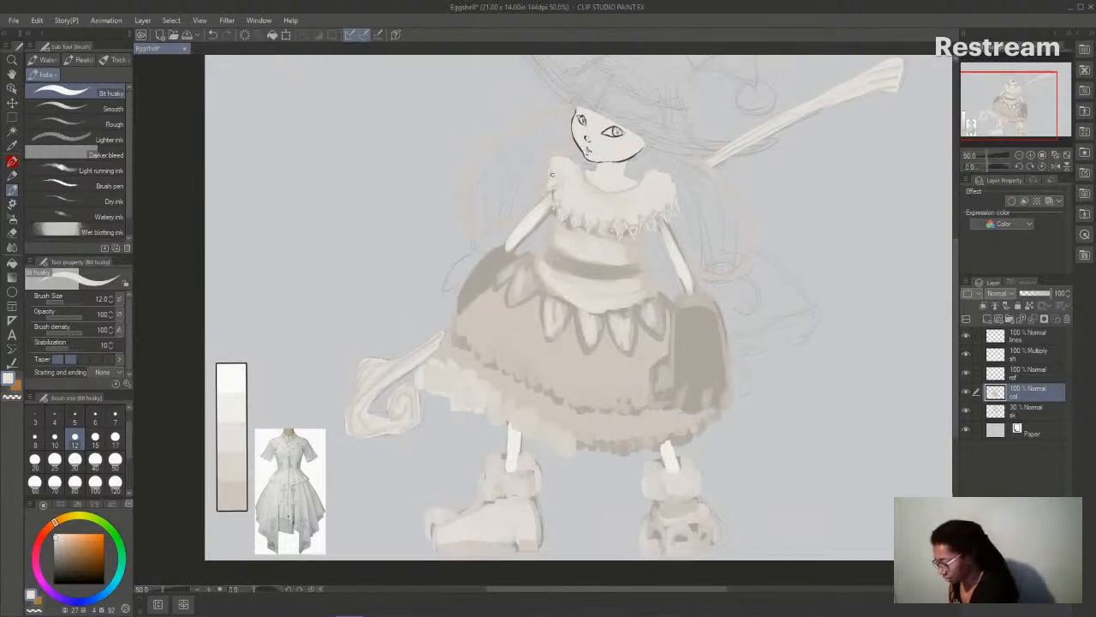
left_click_drag(709, 595, 721, 597)
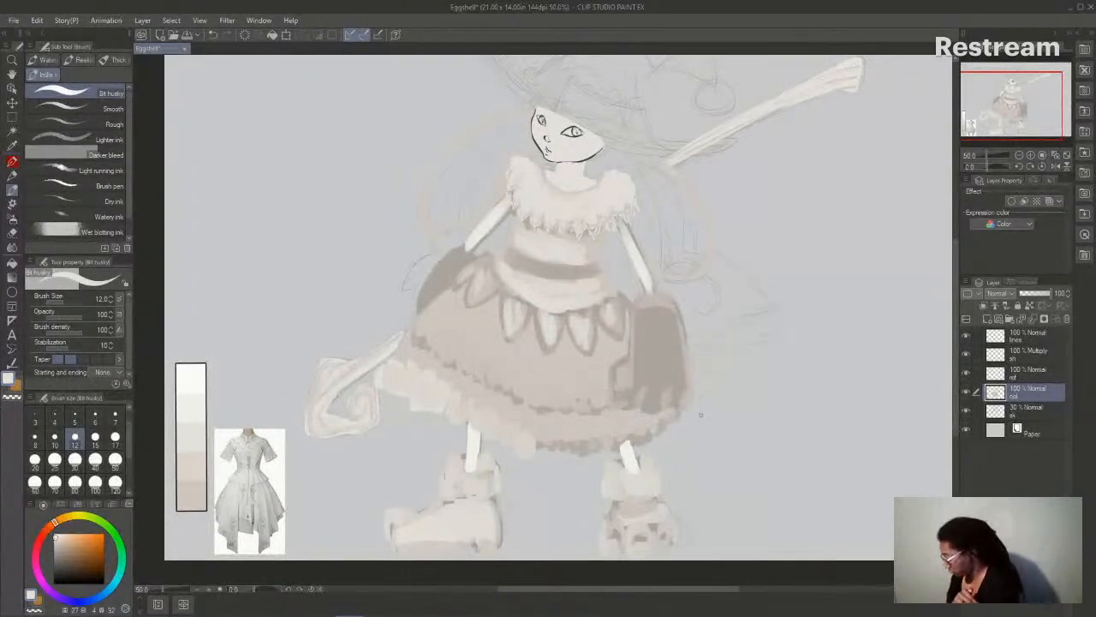
left_click(195, 461, "alt")
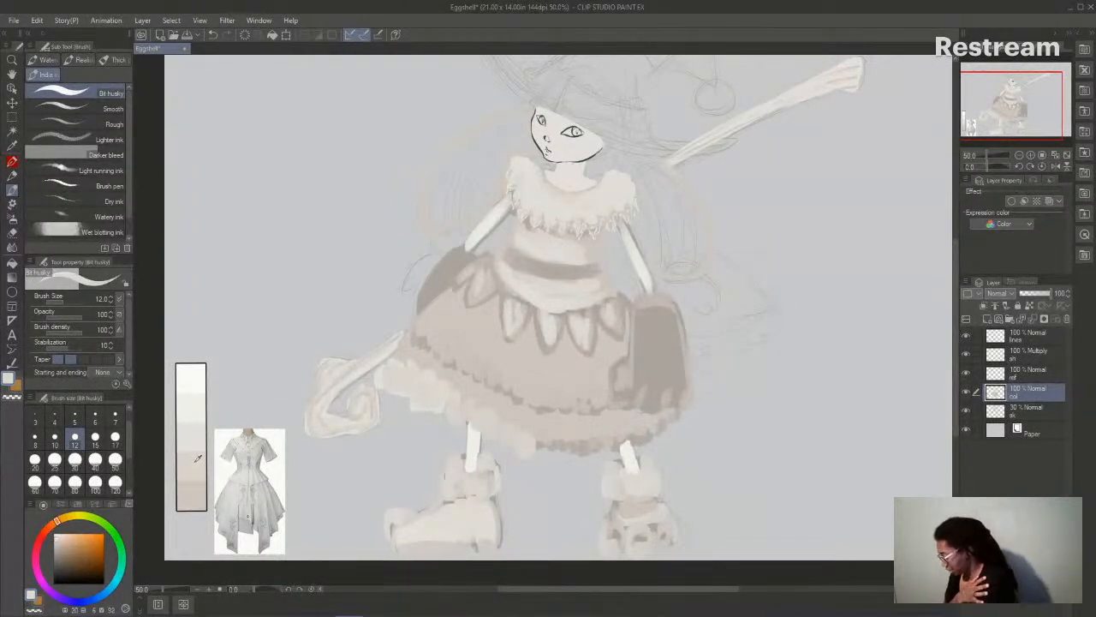
left_click(1031, 154)
left_click(1033, 154)
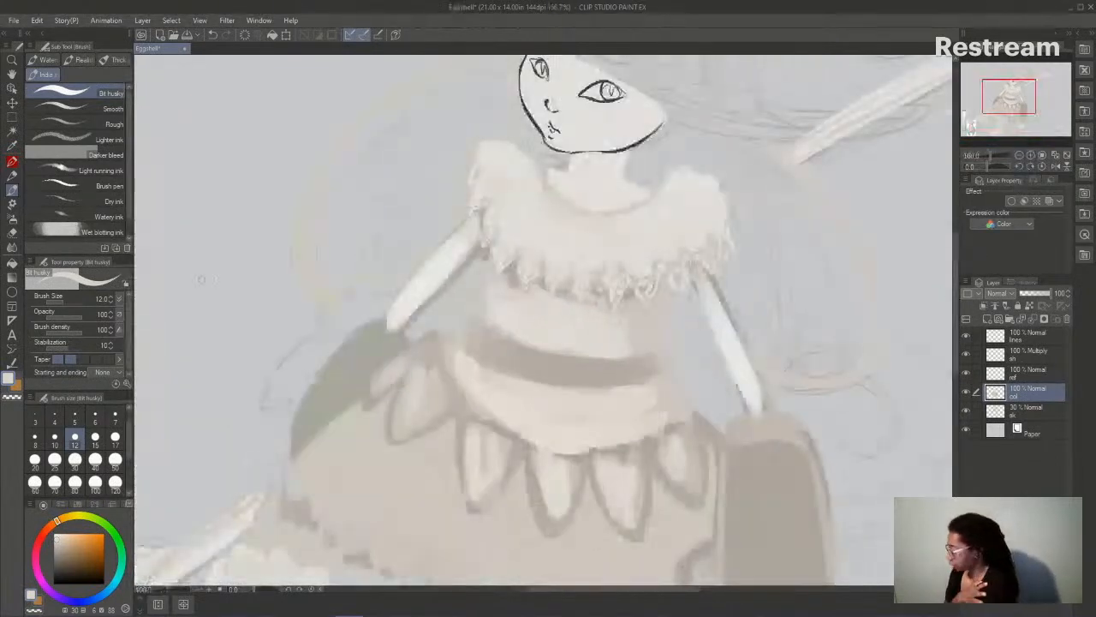
left_click(116, 59)
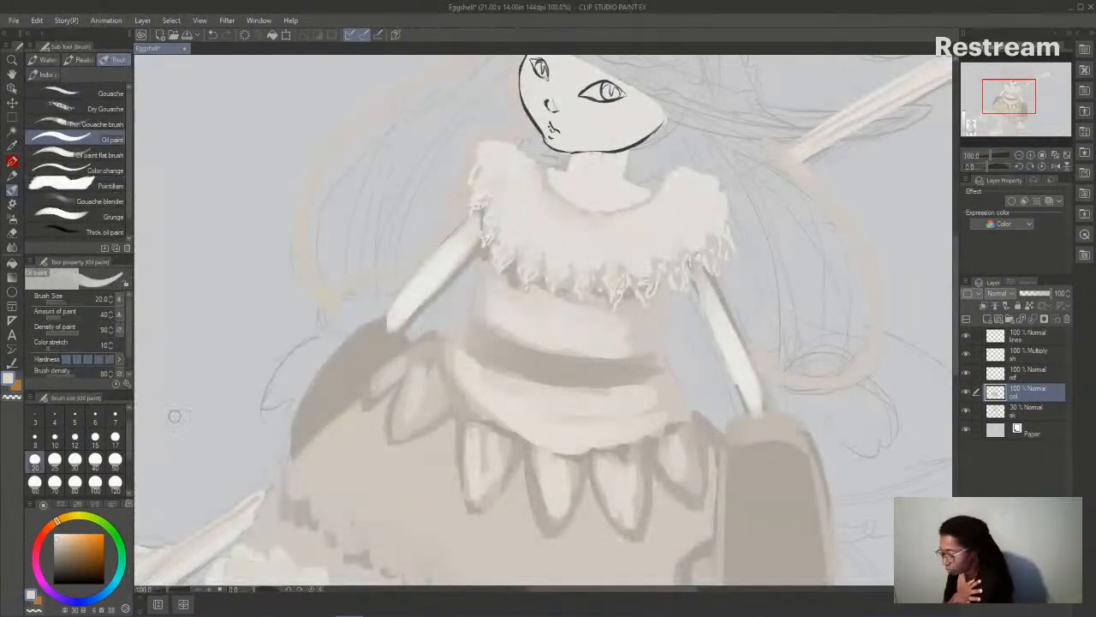
left_click(112, 97)
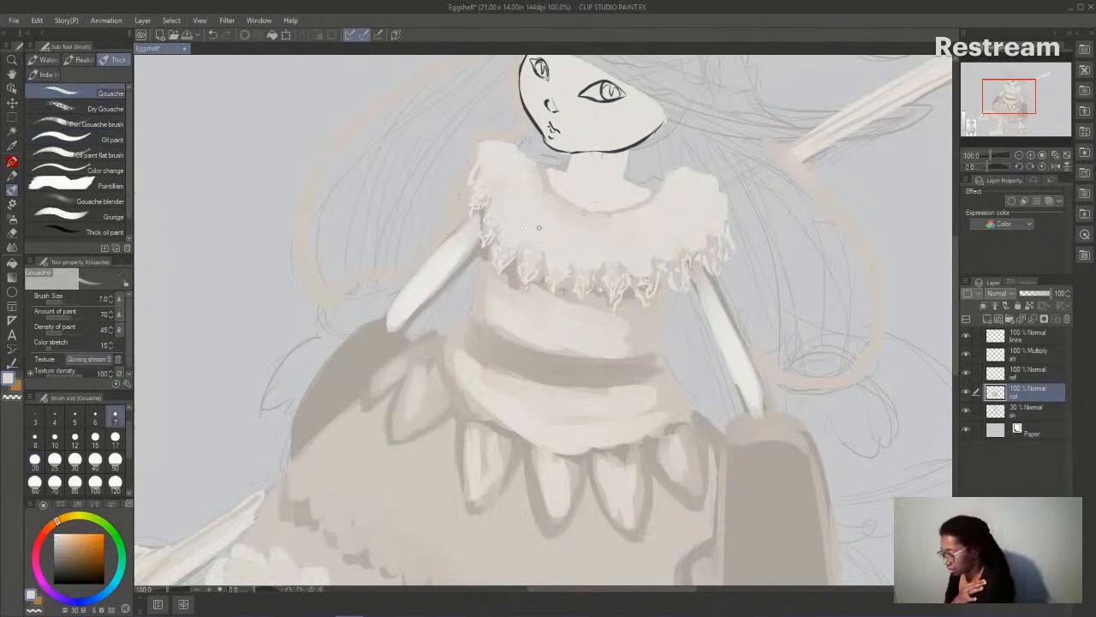
left_click(75, 460)
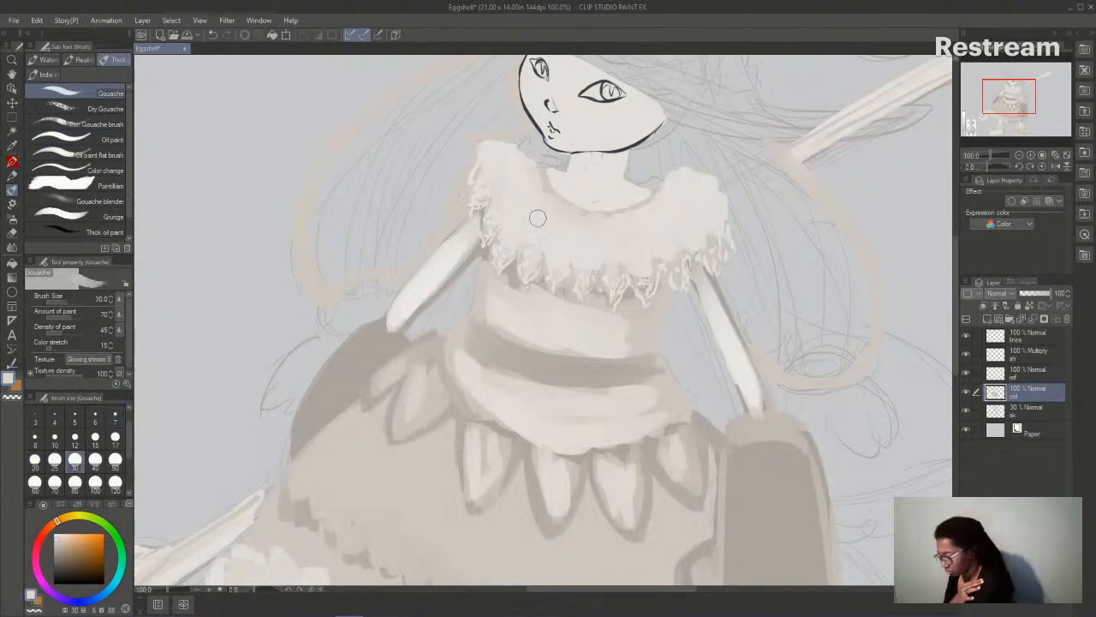
left_click(106, 142)
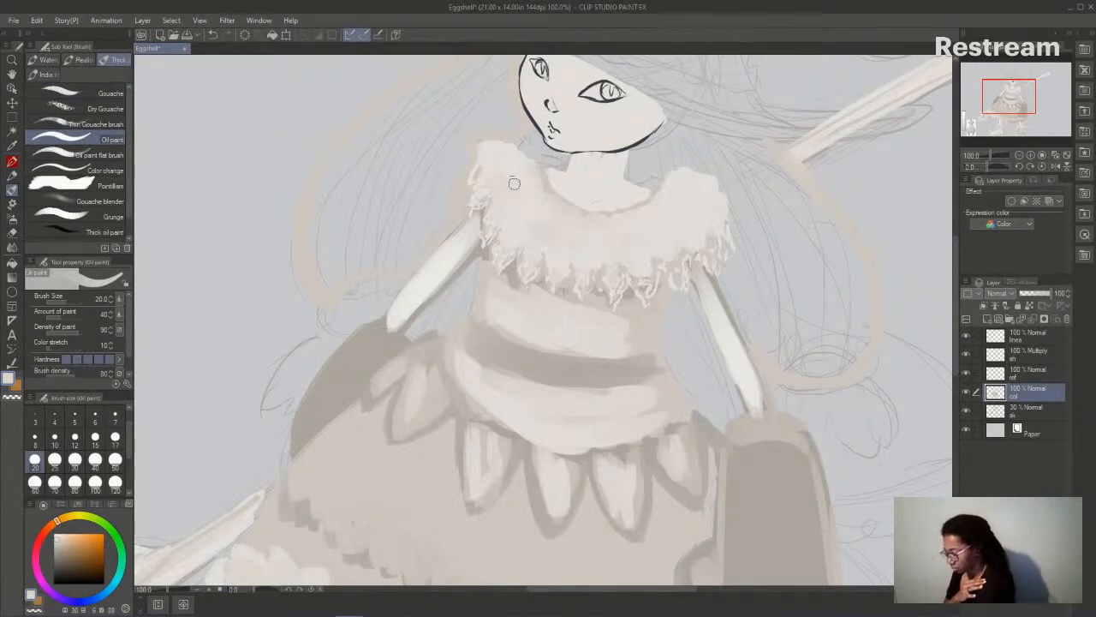
- Sample a lighter eggshell tone from the swatch strip for the Oil paint brush
left_click_drag(660, 590, 675, 600)
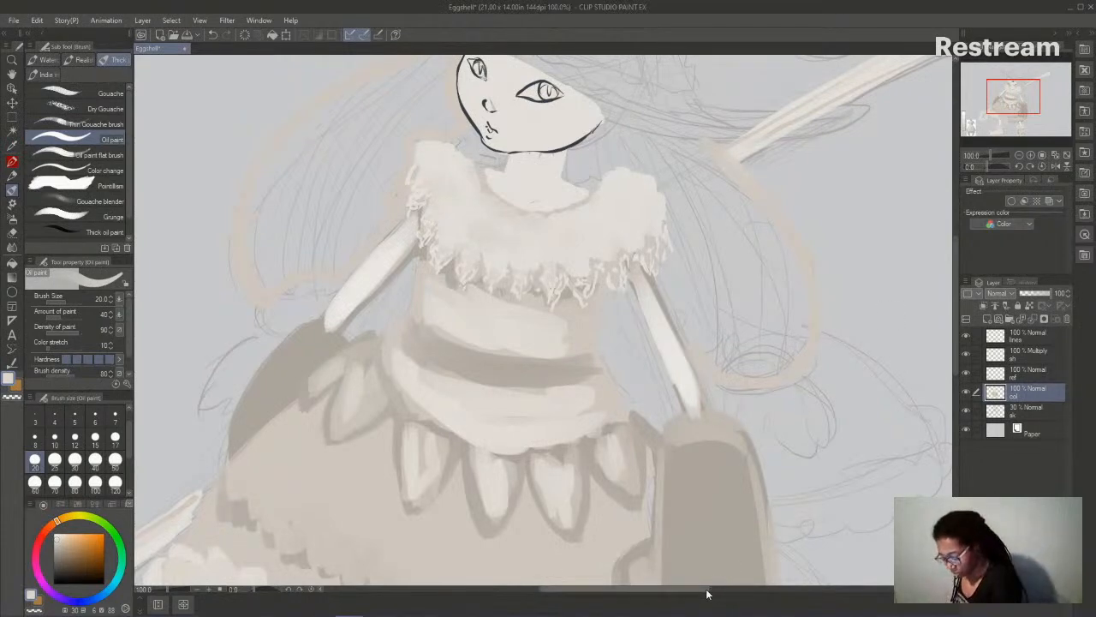
left_click_drag(707, 592, 693, 595)
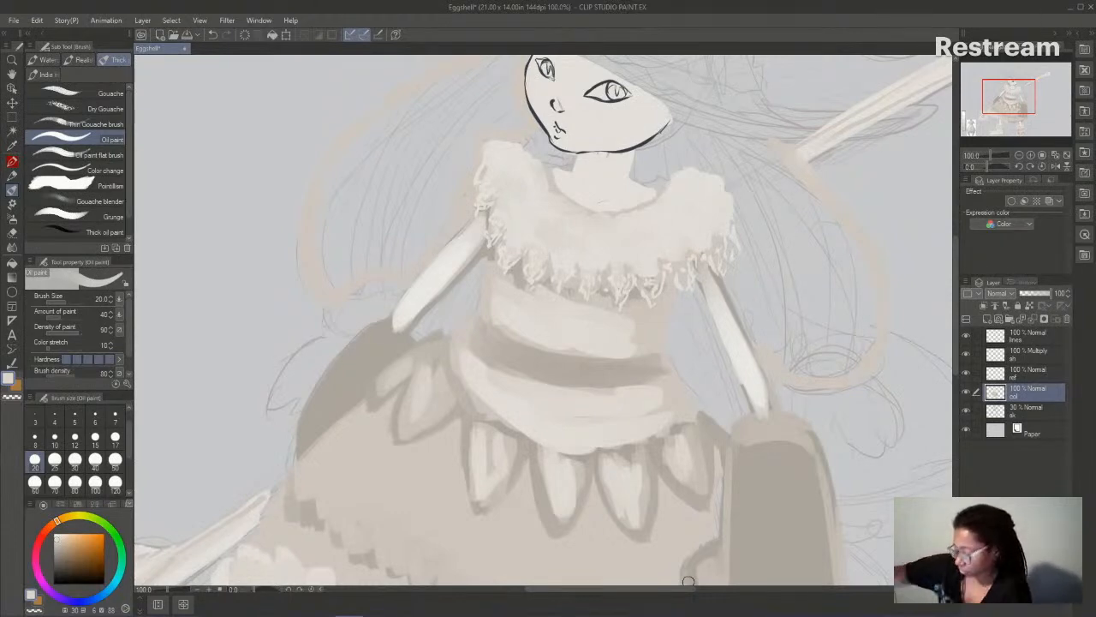
left_click_drag(651, 590, 648, 591)
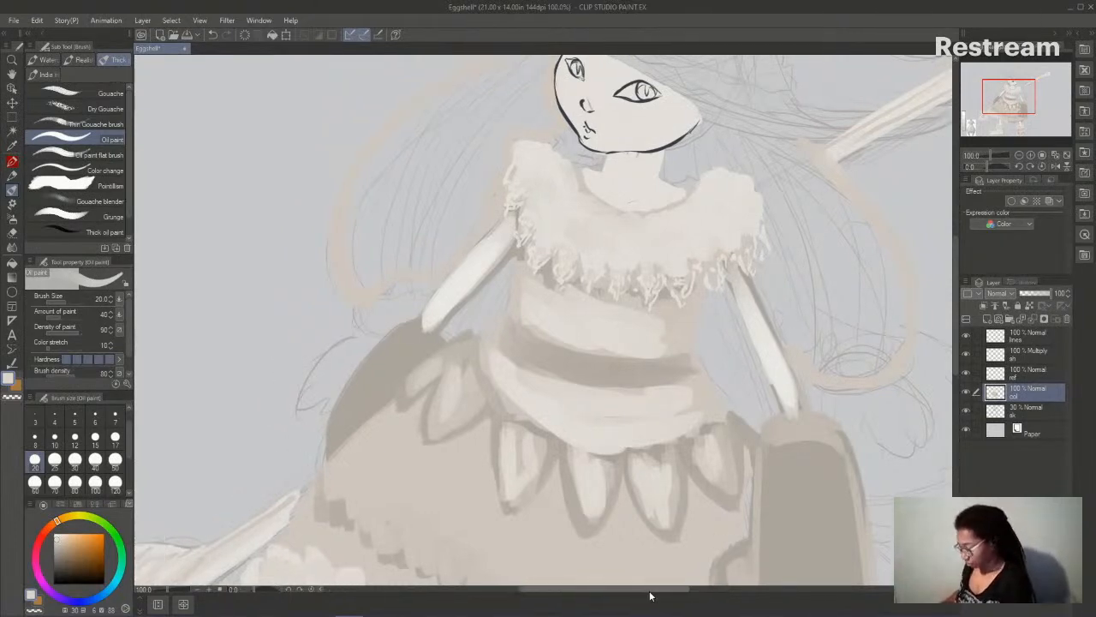
left_click(1019, 156)
left_click_drag(676, 597, 668, 594)
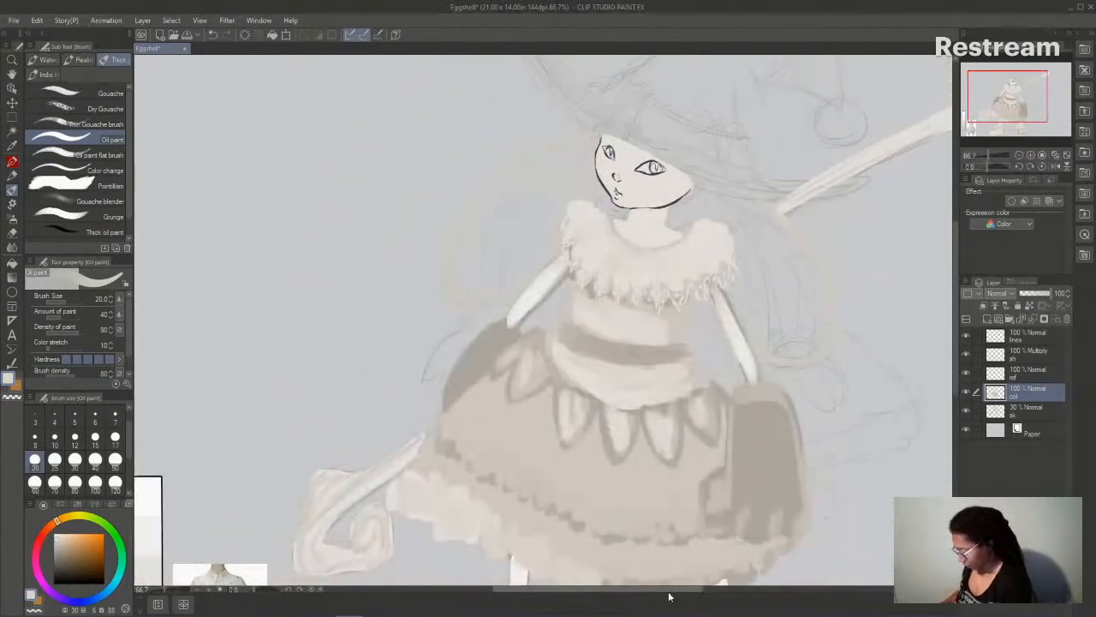
left_click_drag(960, 324, 955, 345)
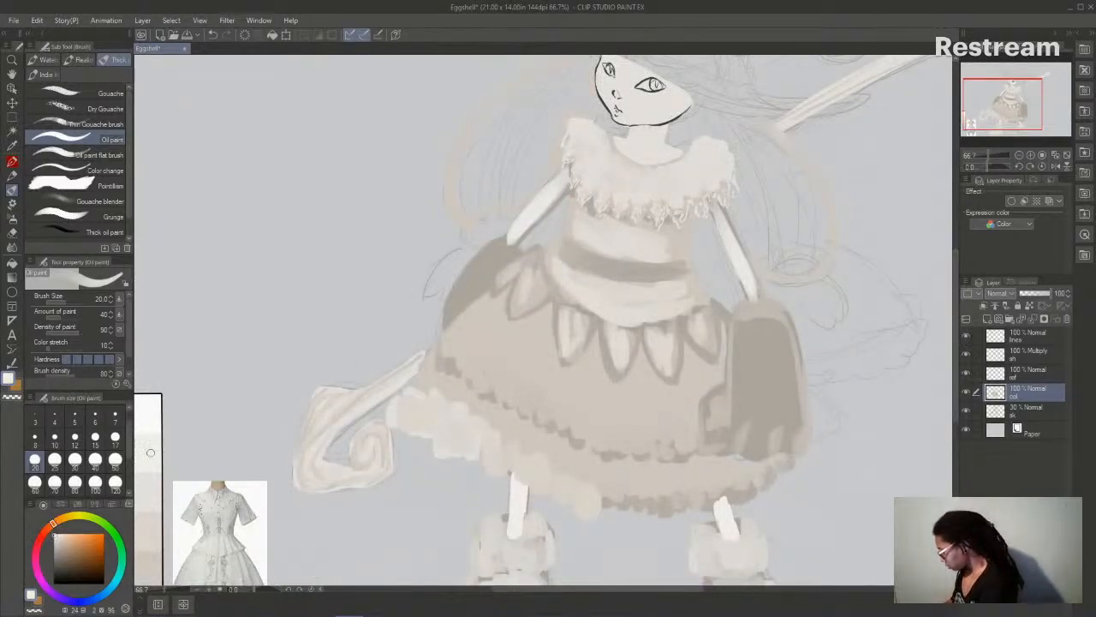
- Paint the ruffled collar with light tones sampled from the reference swatches, extending it up behind the neck beside the face
left_click(151, 488, "alt")
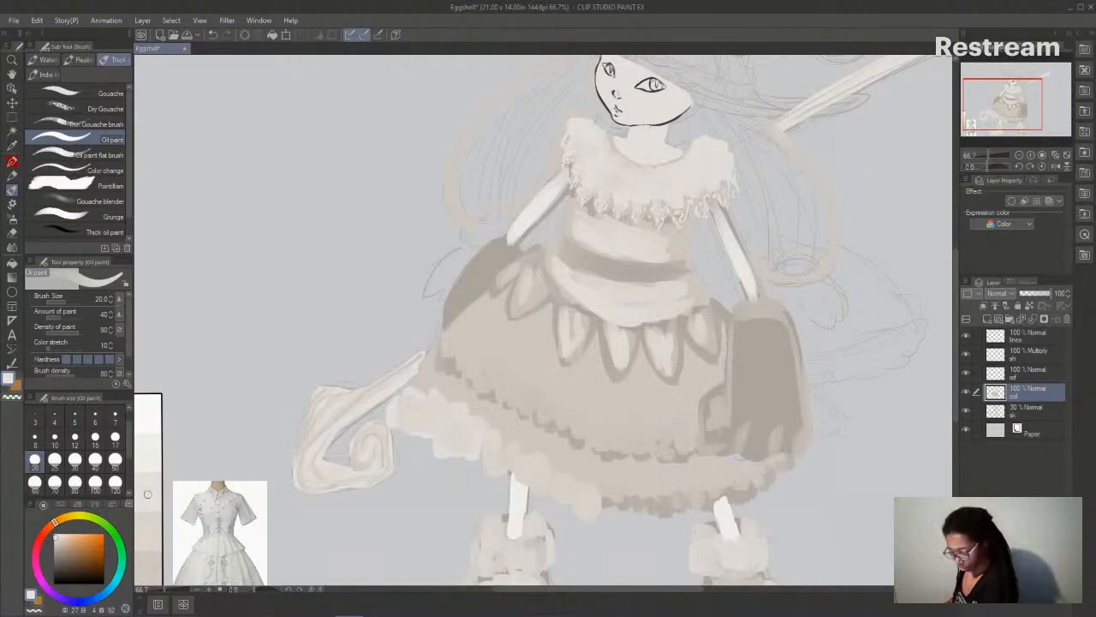
left_click(147, 536, "alt")
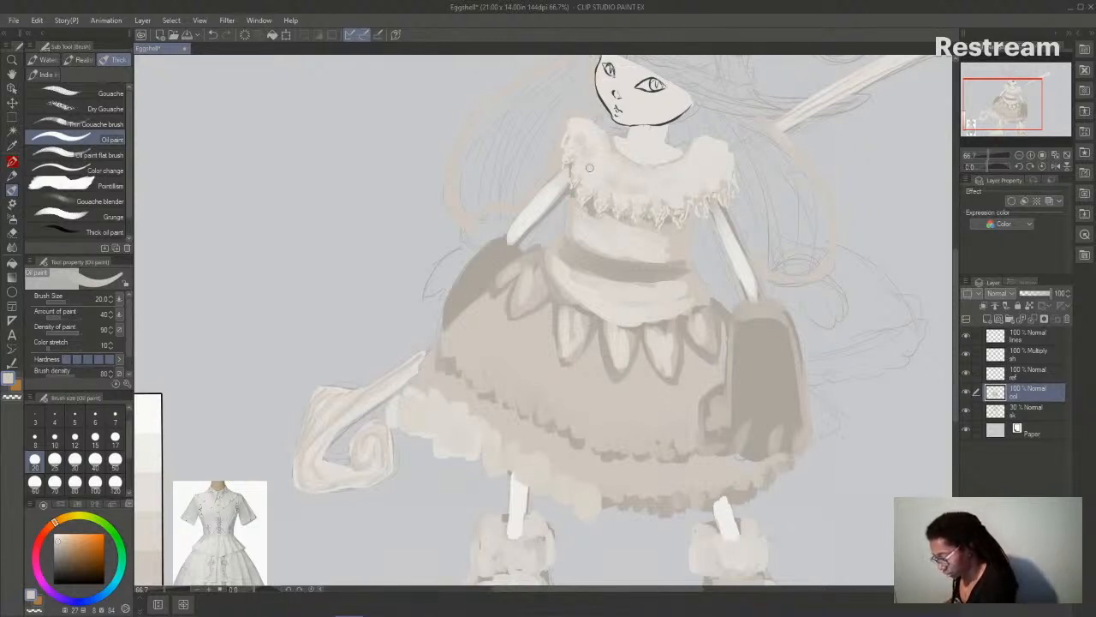
left_click(701, 145, "alt")
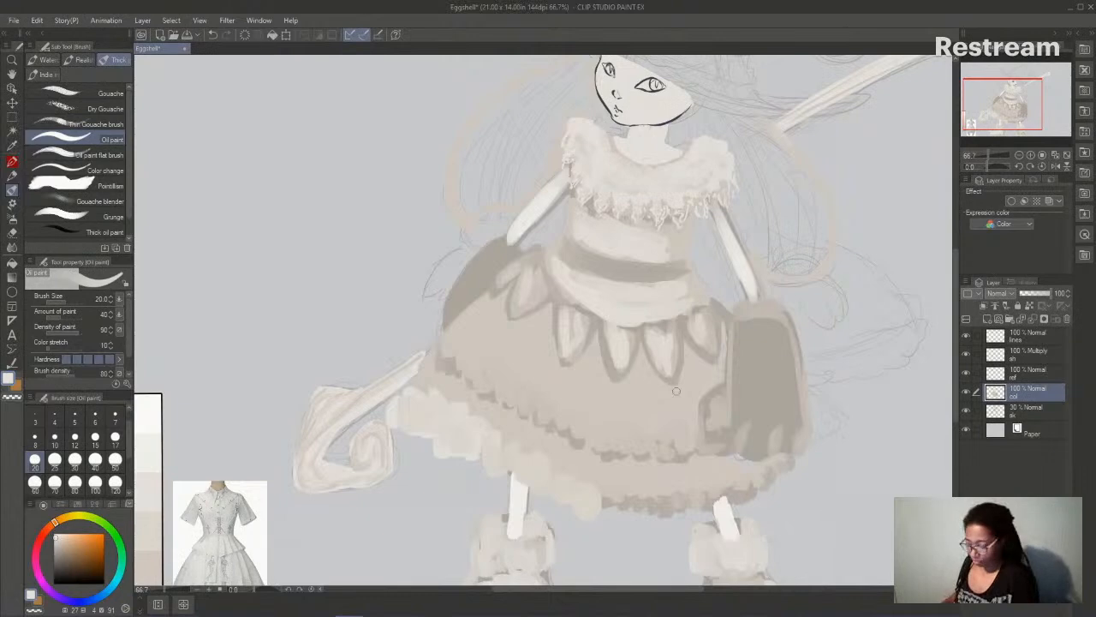
scroll(955, 301, "up", 2)
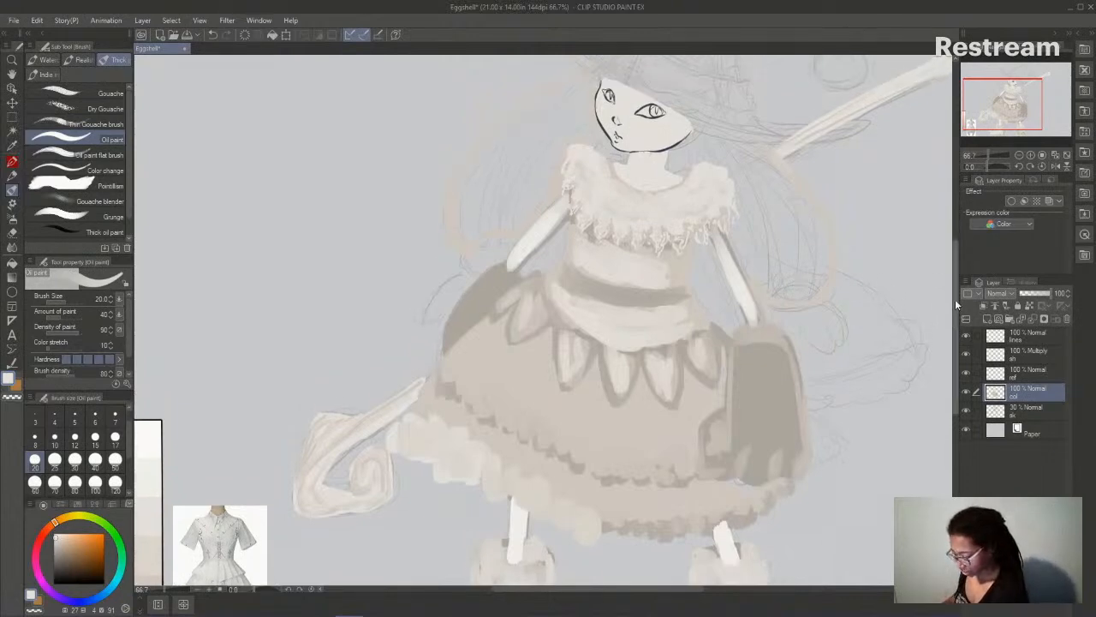
left_click_drag(695, 590, 654, 594)
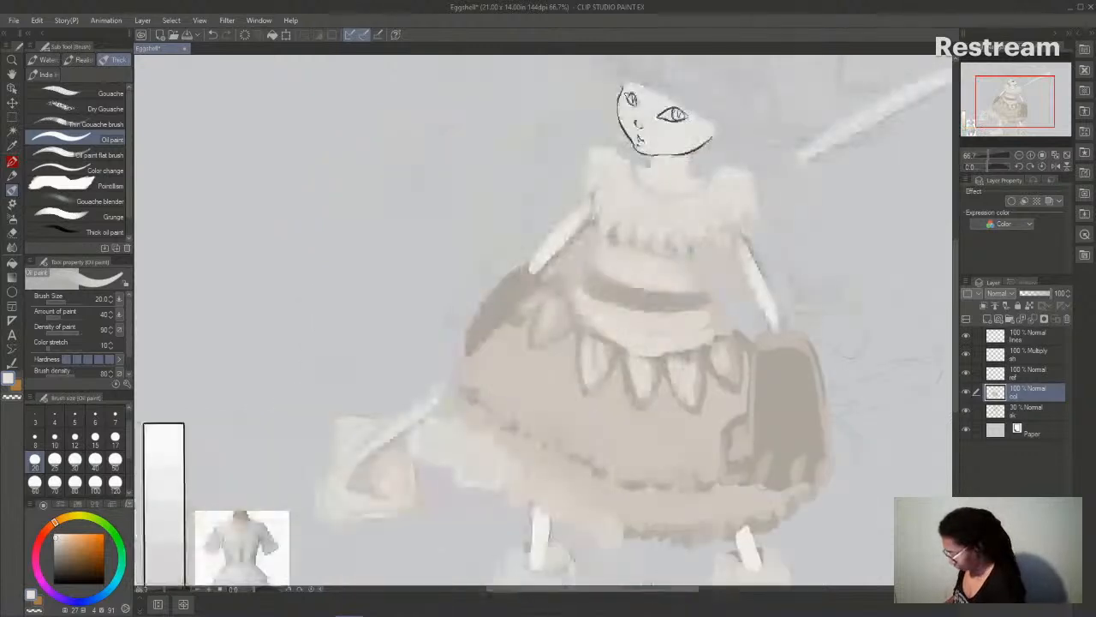
left_click_drag(955, 341, 955, 361)
left_click(170, 541, "alt")
left_click_drag(957, 406, 957, 377)
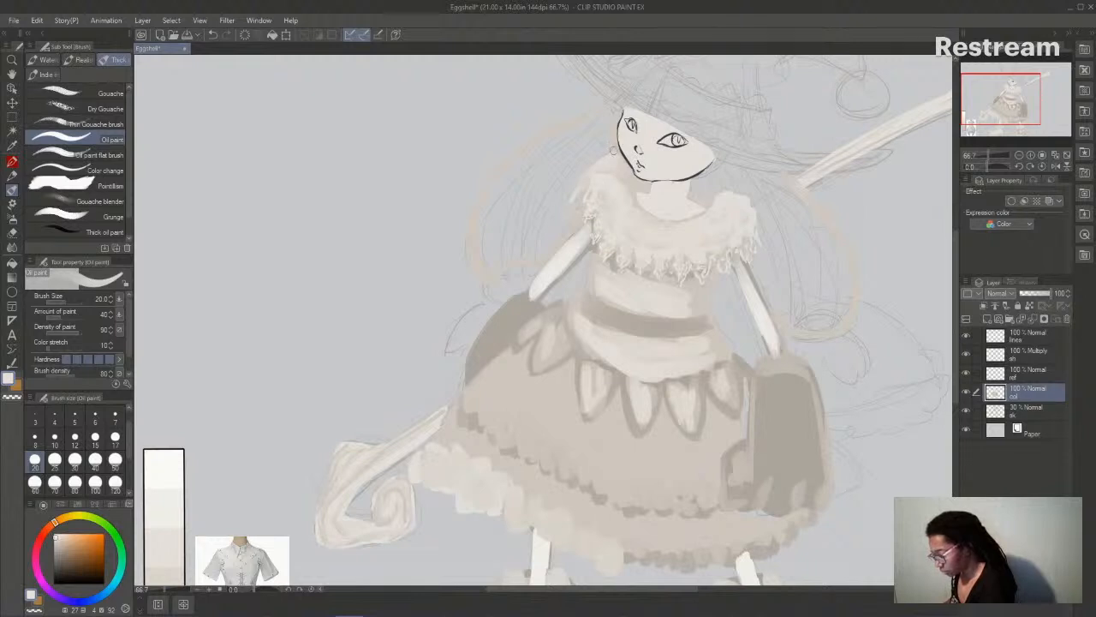
left_click(12, 262)
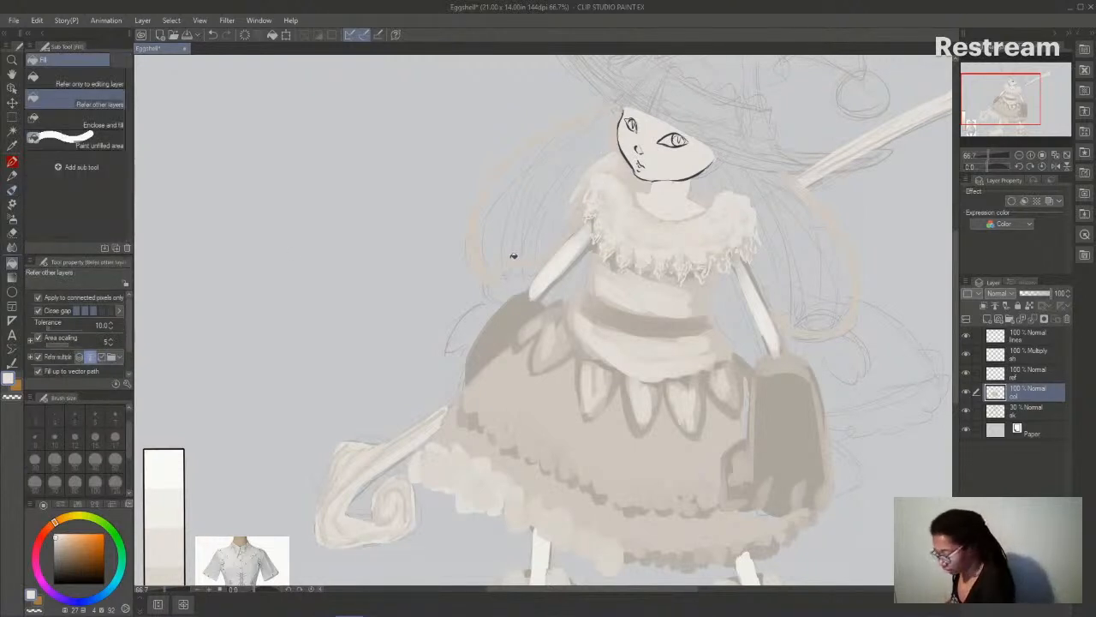
left_click(510, 317)
key("ctrl+z")
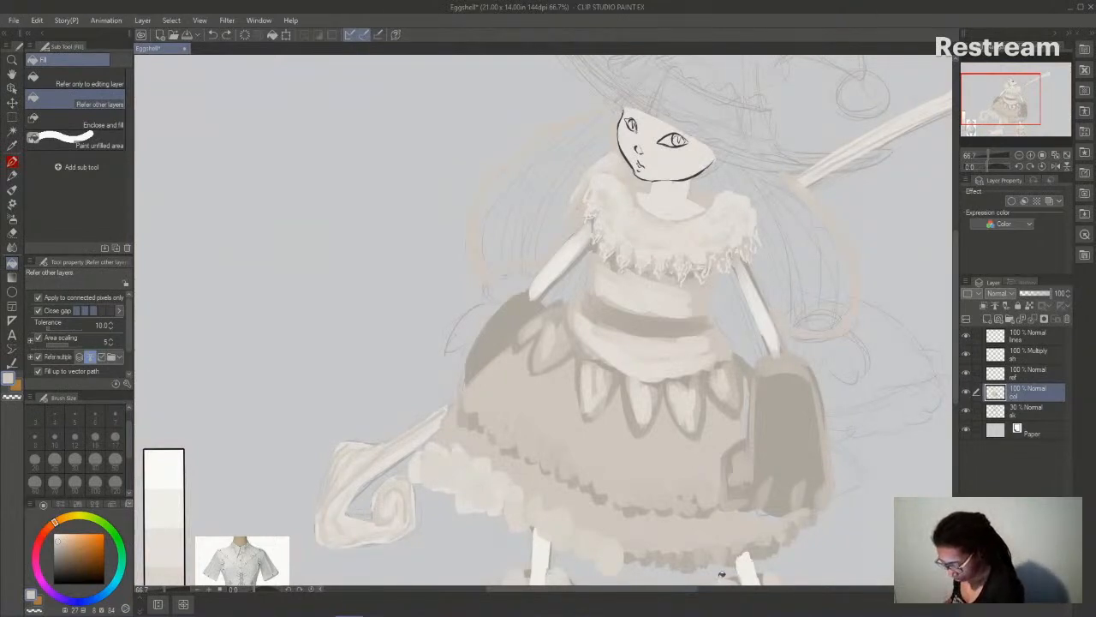
- Close the gap in the hair outline beside the narrow side of the face and fill that hair mass with beige
left_click_drag(689, 591, 716, 593)
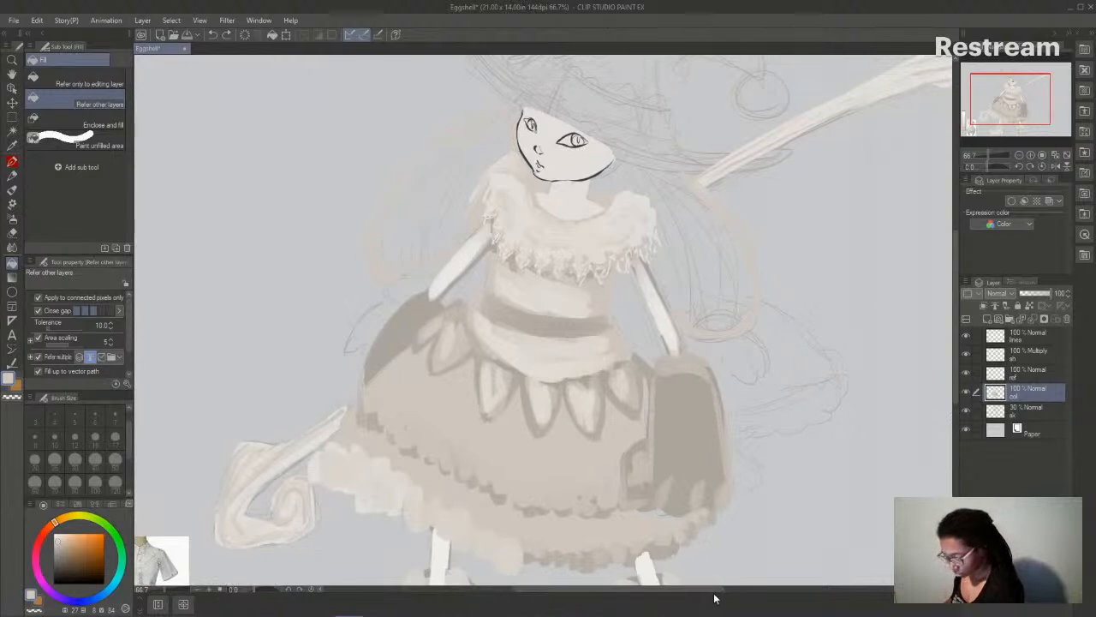
left_click(965, 409)
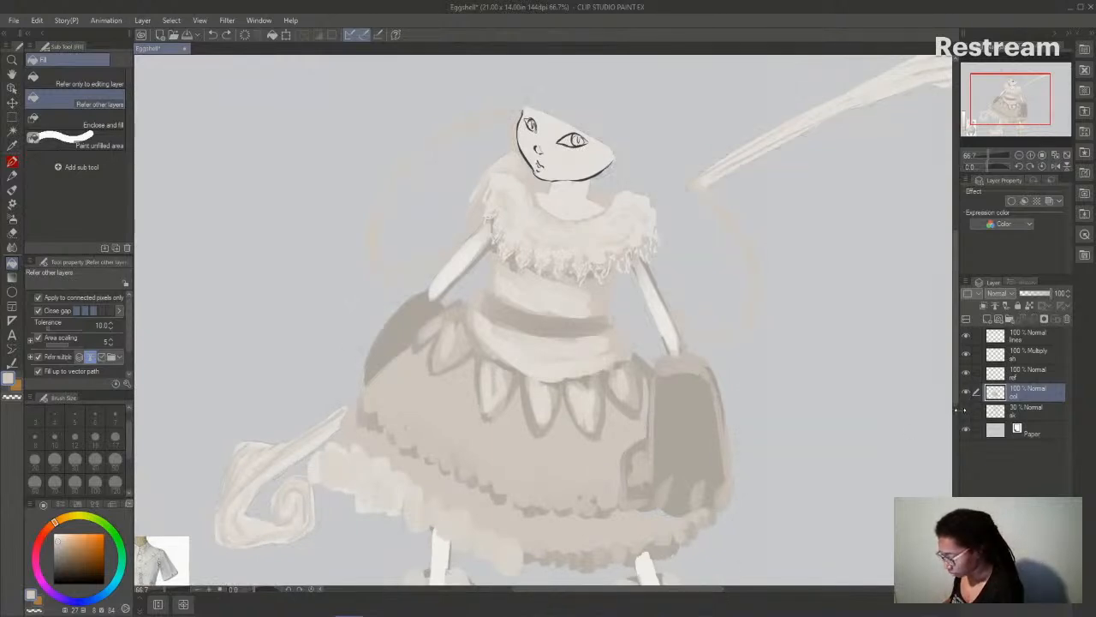
left_click(965, 409)
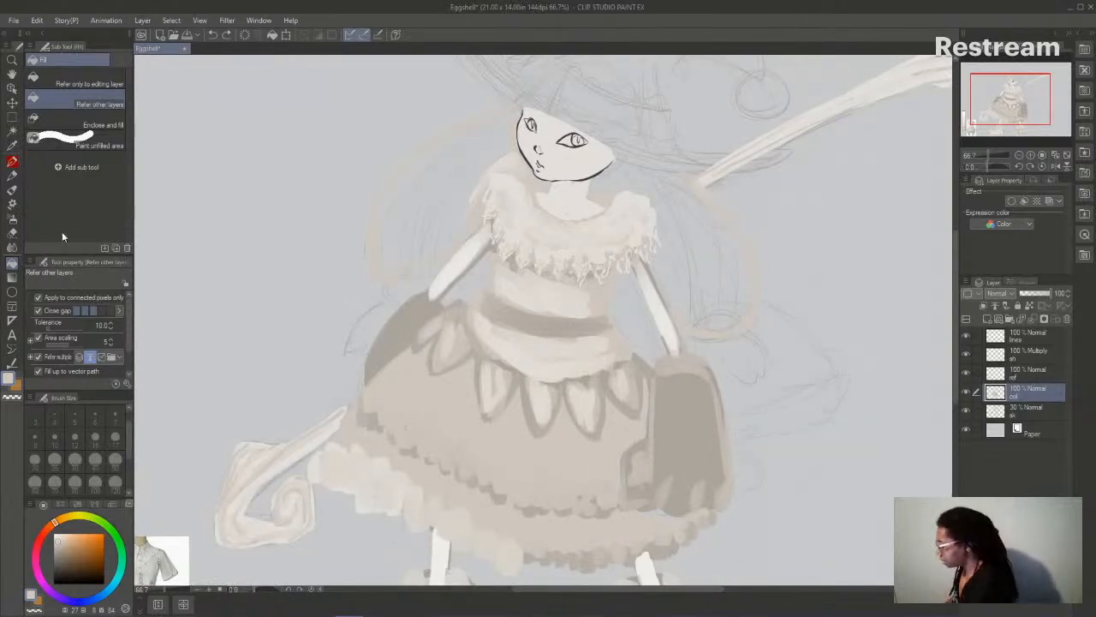
left_click(12, 189)
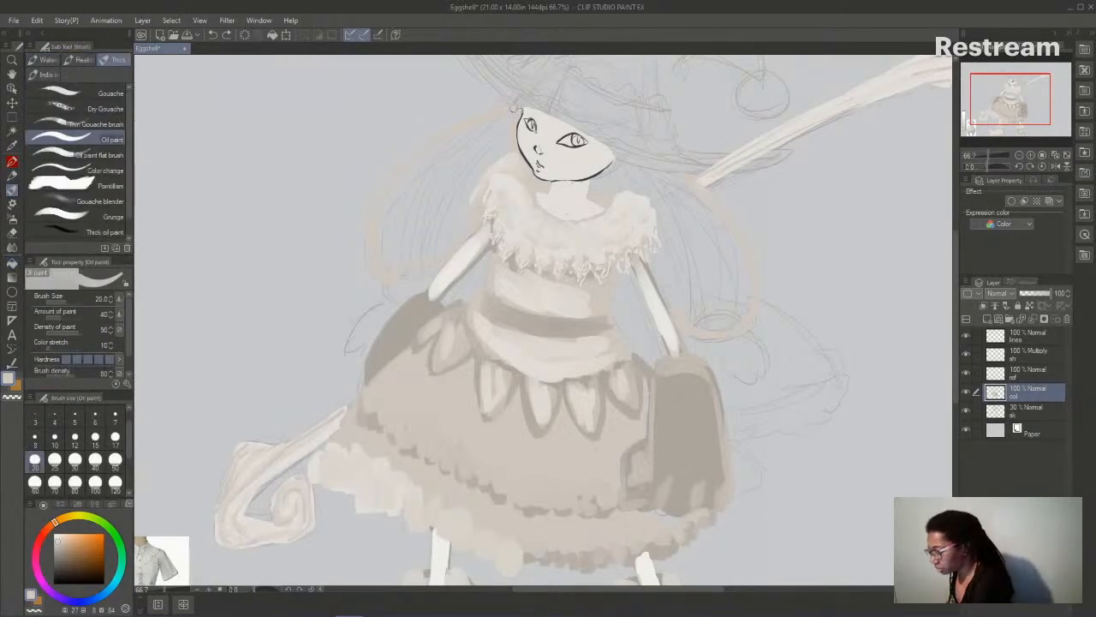
key("g")
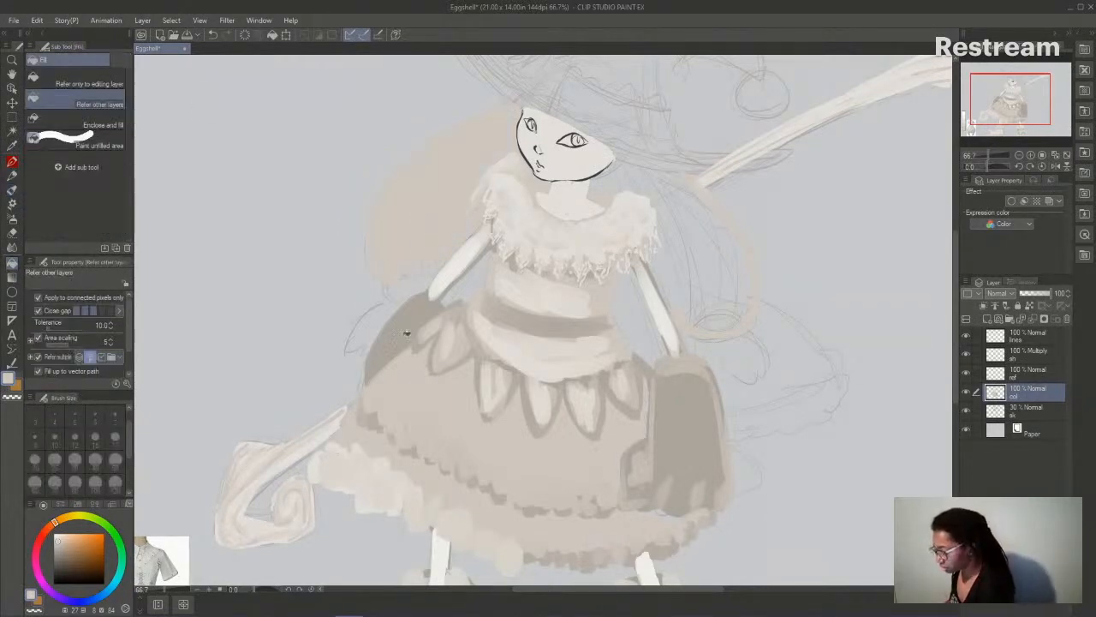
- Complete the hair outline on the staff side of the head and fill it with the same beige
left_click(12, 190)
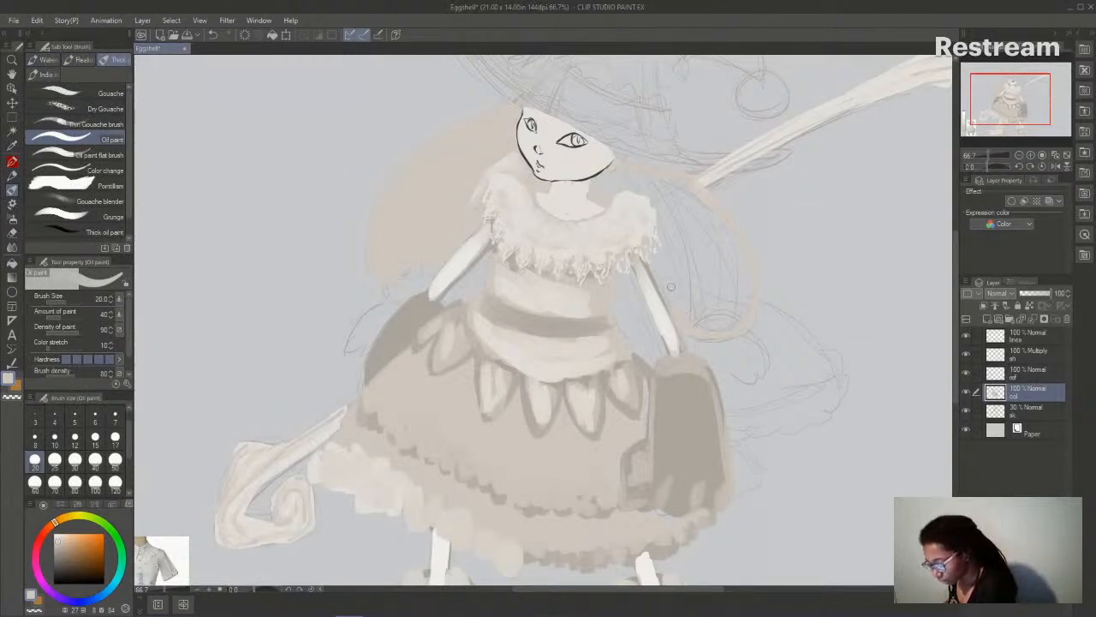
left_click(12, 262)
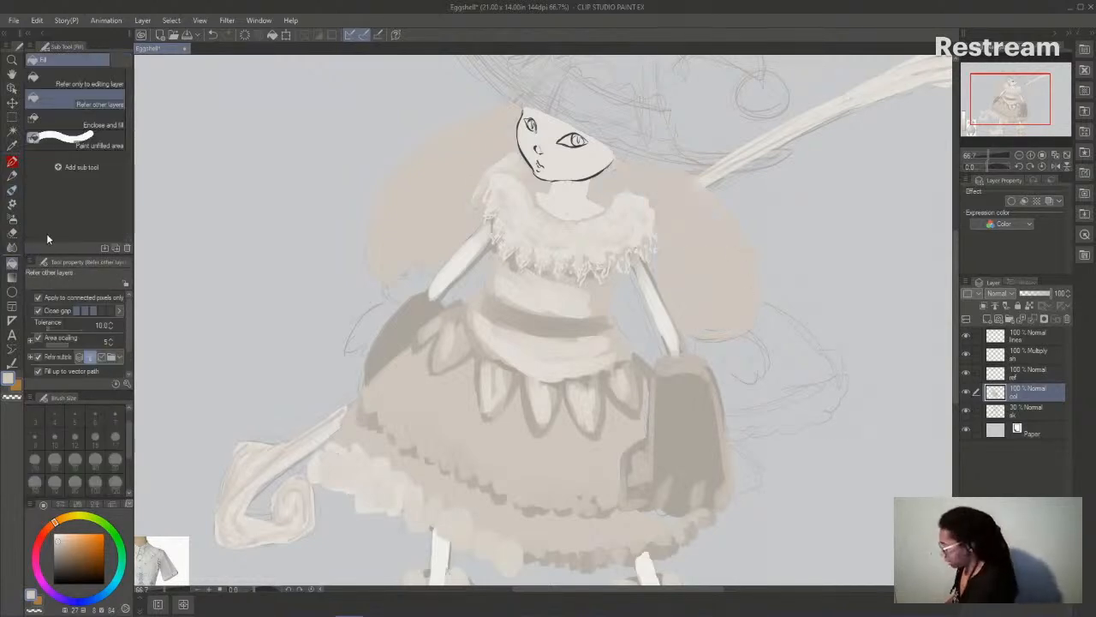
left_click(12, 190)
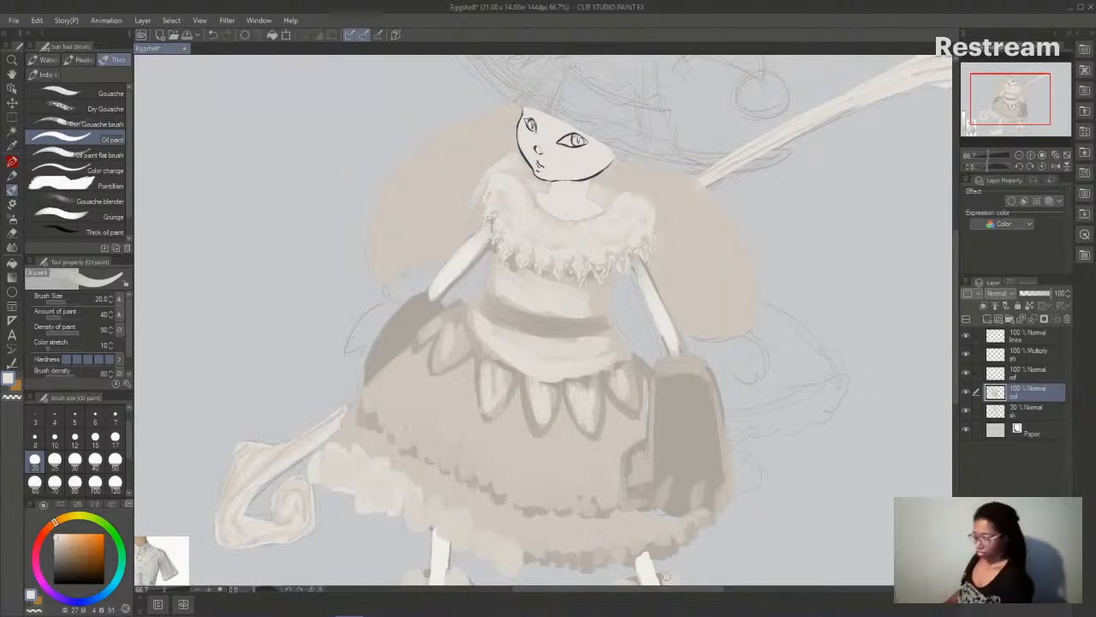
- Paint the collar's inner rim across the neck and shade the top of the face with beige beneath the hat
left_click_drag(656, 589, 668, 589)
left_click_drag(956, 345, 958, 298)
mouse_move(677, 591)
left_mouse_down()
mouse_move(694, 598)
mouse_move(680, 595)
left_mouse_up()
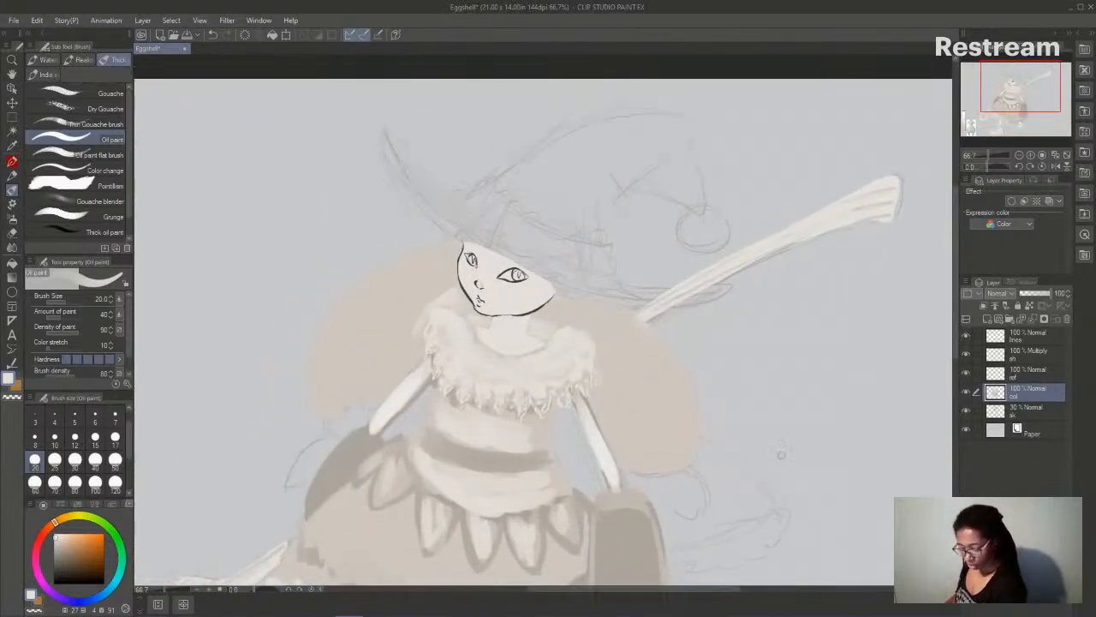
left_click_drag(955, 298, 952, 339)
left_click_drag(690, 600, 649, 600)
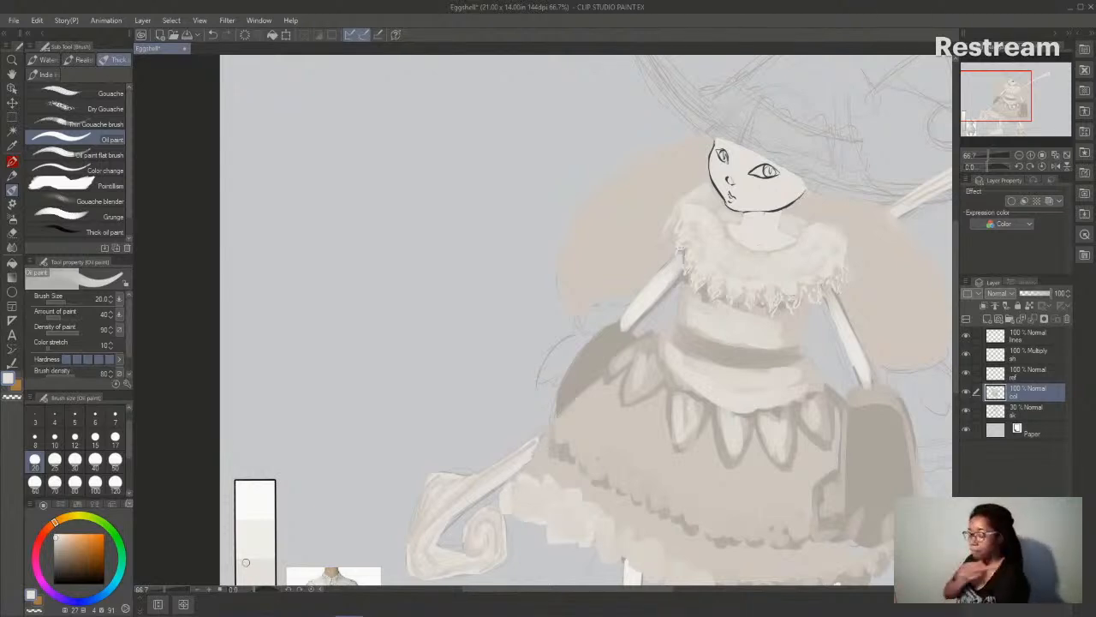
scroll(771, 334, "down", 3)
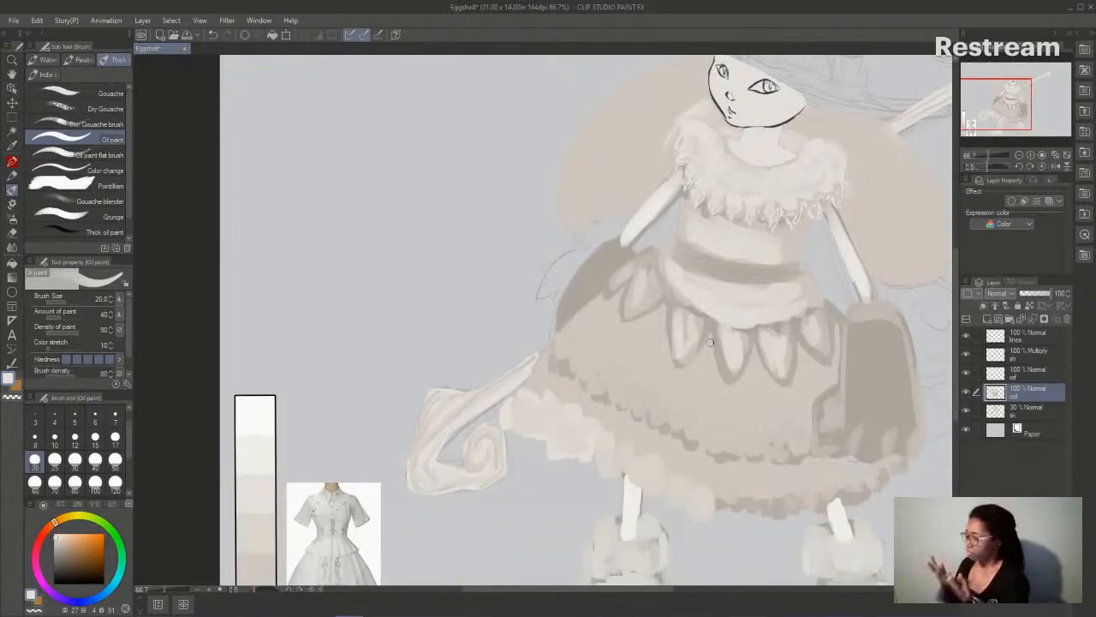
left_click_drag(642, 588, 661, 597)
left_click_drag(957, 380, 957, 345)
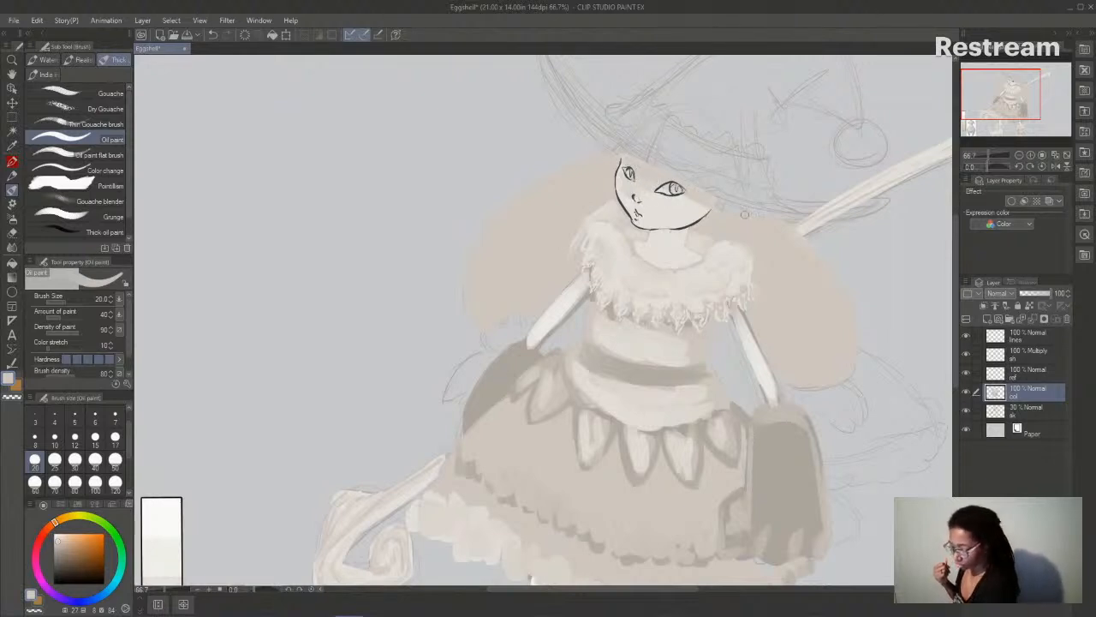
scroll(734, 215, "left", 2)
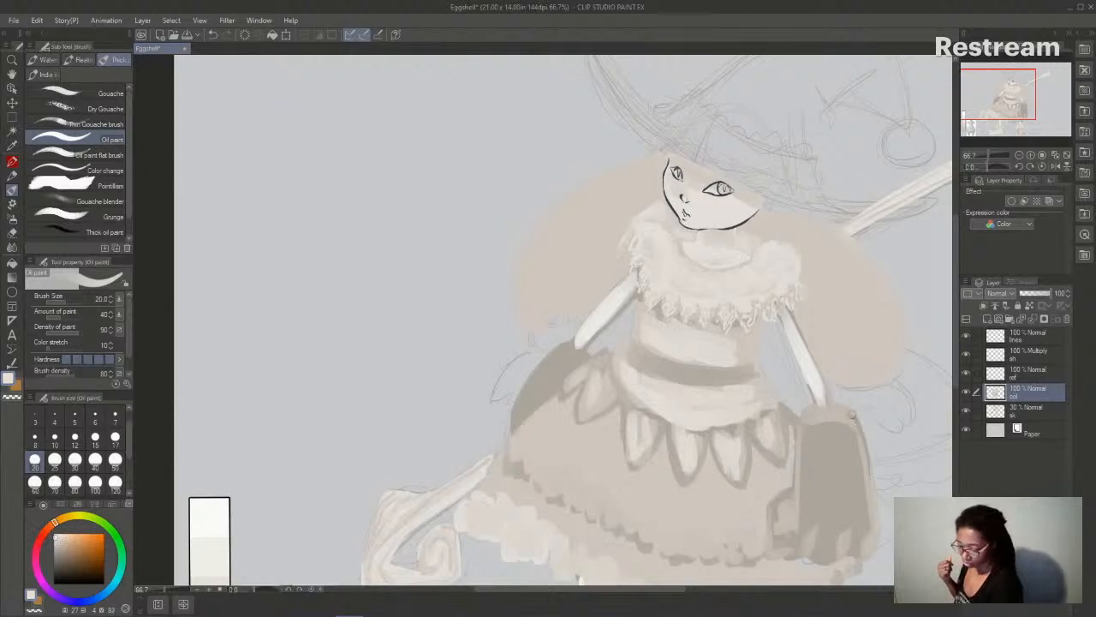
left_click_drag(957, 309, 957, 323)
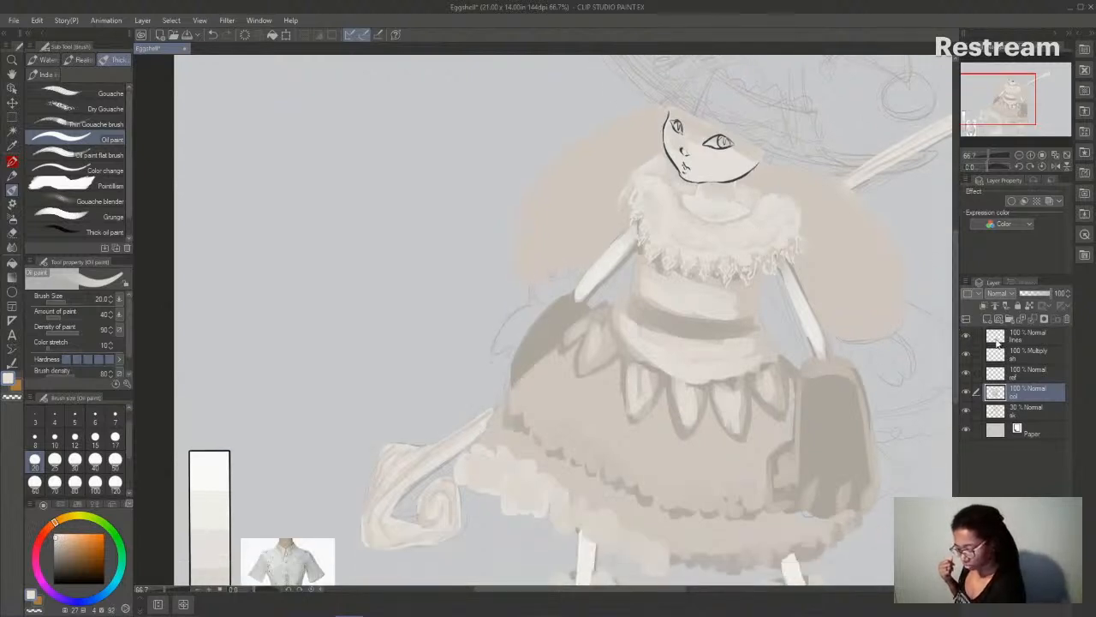
- Hide and show the sk and col layers in turn to compare the sketch with the painted areas
left_click(967, 412)
left_click(967, 411)
left_click(967, 393)
left_click(966, 391)
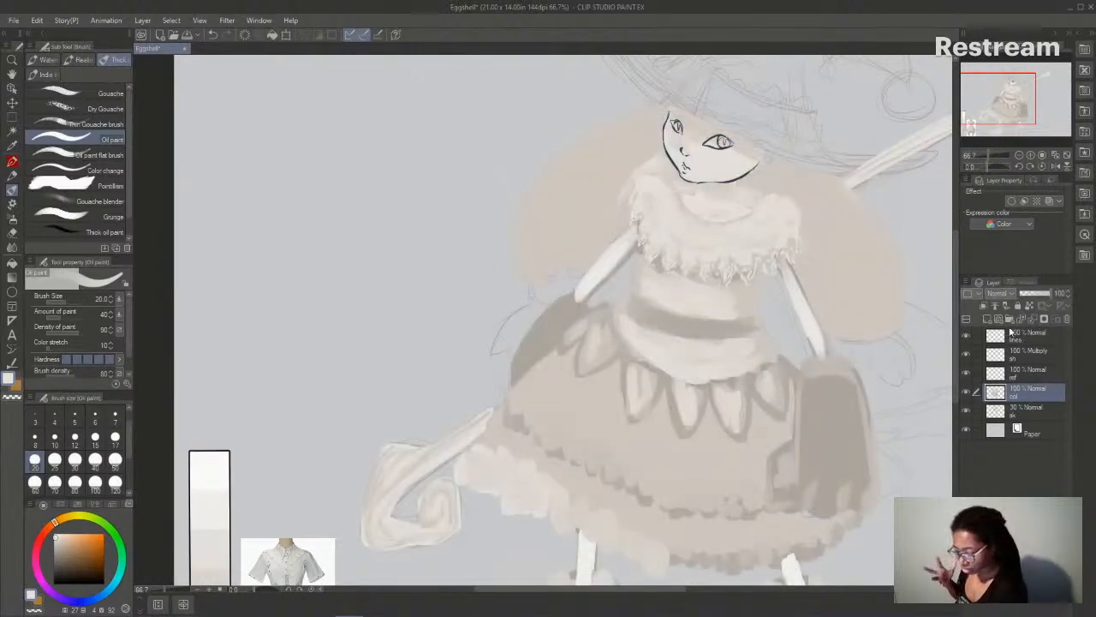
left_click_drag(957, 316, 955, 343)
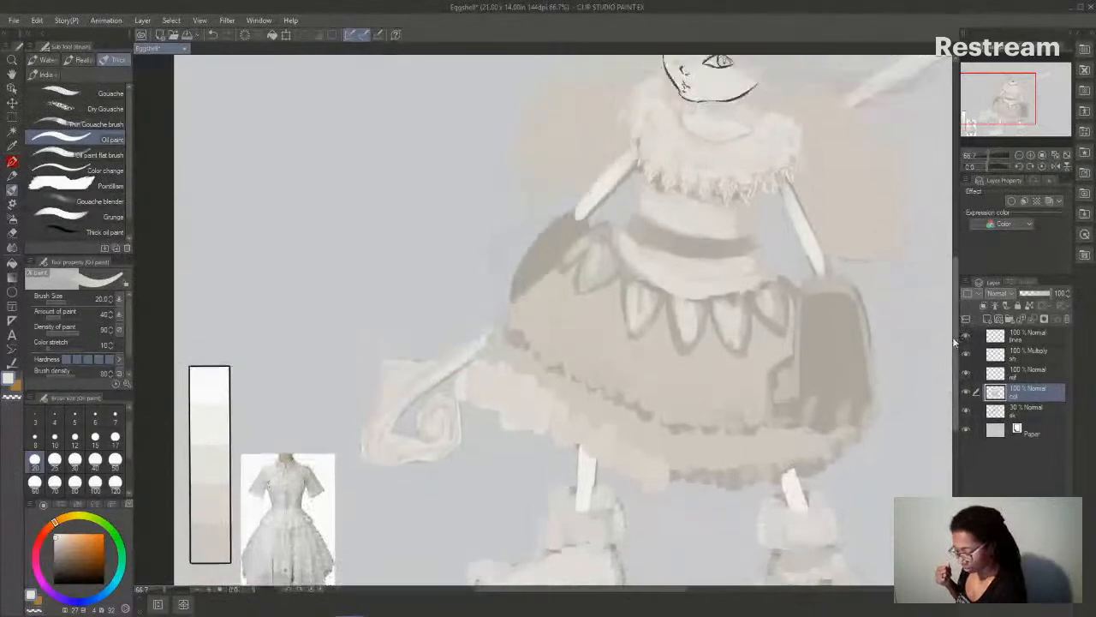
- Paint the lower edge of the witch hat's brim in off-white, following the sketch from its upturned tip toward the staff
left_click_drag(957, 377, 958, 291)
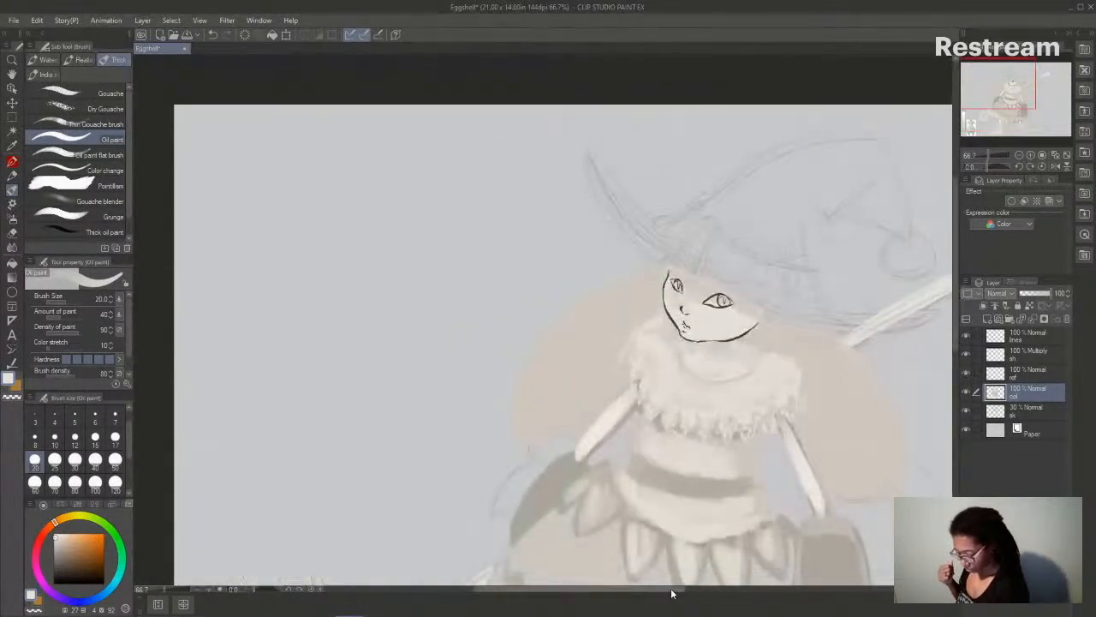
left_click_drag(672, 593, 726, 593)
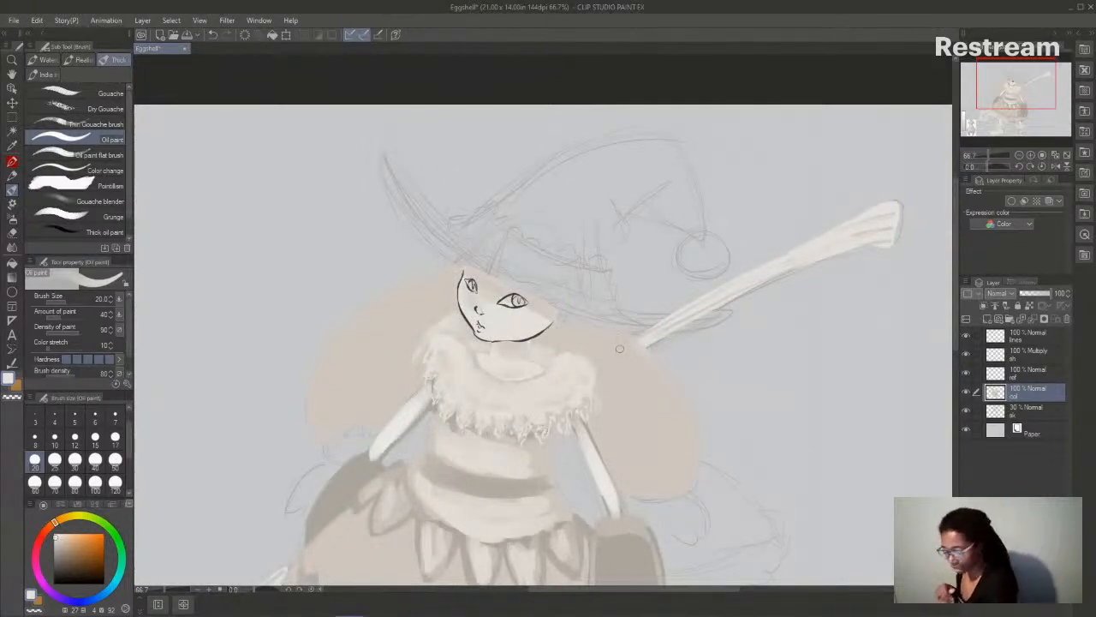
left_click_drag(955, 299, 955, 304)
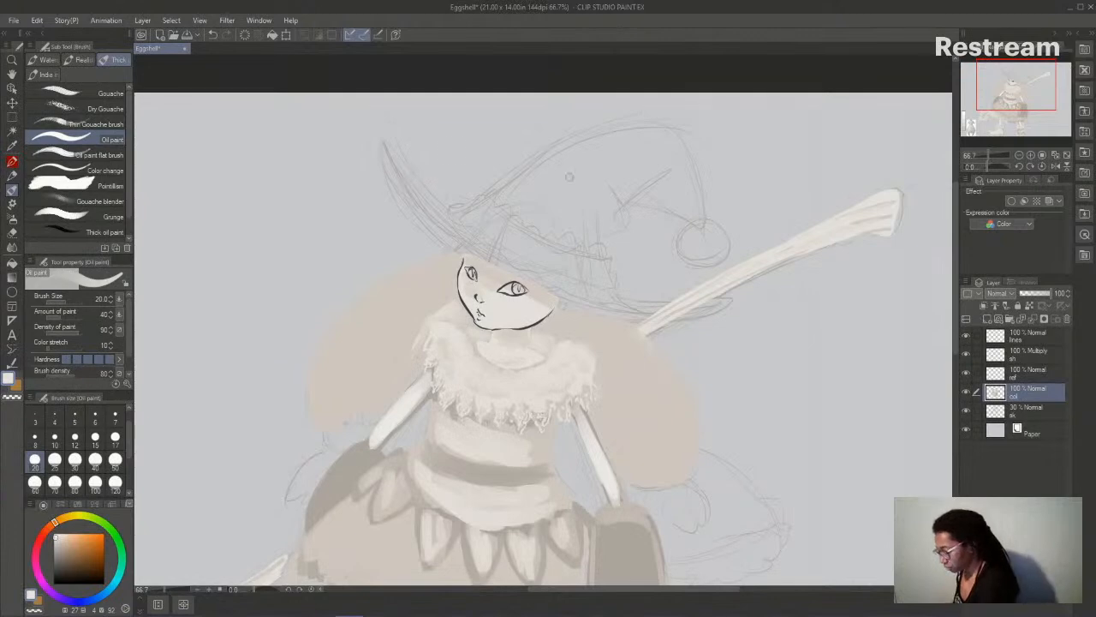
mouse_move(381, 145)
left_mouse_down()
mouse_move(409, 197)
mouse_move(453, 238)
left_mouse_up()
left_click_drag(399, 196, 474, 254)
mouse_move(425, 219)
left_mouse_down()
mouse_move(589, 306)
mouse_move(722, 305)
mouse_move(613, 309)
mouse_move(742, 319)
left_mouse_up()
key("ctrl+z")
- Thicken the brim's end beside the staff in off-white, and block in the beige hat band with a pale spike above it
left_click_drag(675, 320, 730, 299)
left_click_drag(691, 303, 713, 301)
left_click_drag(634, 305, 676, 307)
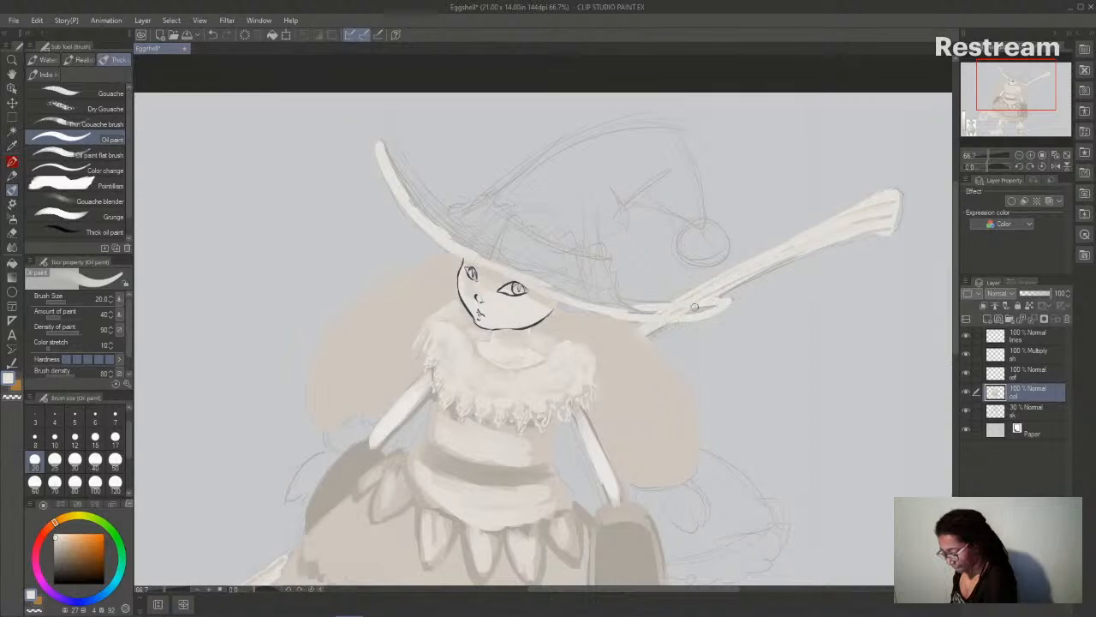
left_click_drag(604, 301, 720, 302)
mouse_move(653, 313)
left_mouse_down()
mouse_move(622, 309)
mouse_move(683, 305)
mouse_move(597, 291)
mouse_move(613, 284)
mouse_move(617, 299)
mouse_move(597, 204)
left_mouse_up()
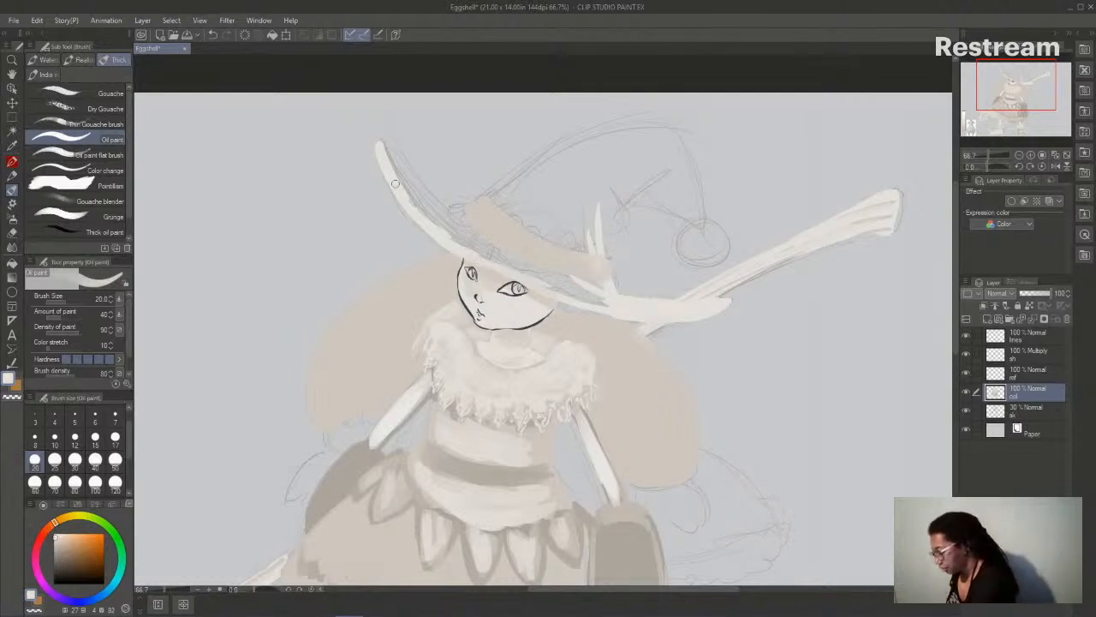
- Blend the beige hair up to the brim's underside and fill the whole hat brim with off-white
mouse_move(420, 225)
left_mouse_down()
mouse_move(531, 277)
mouse_move(642, 301)
left_mouse_up()
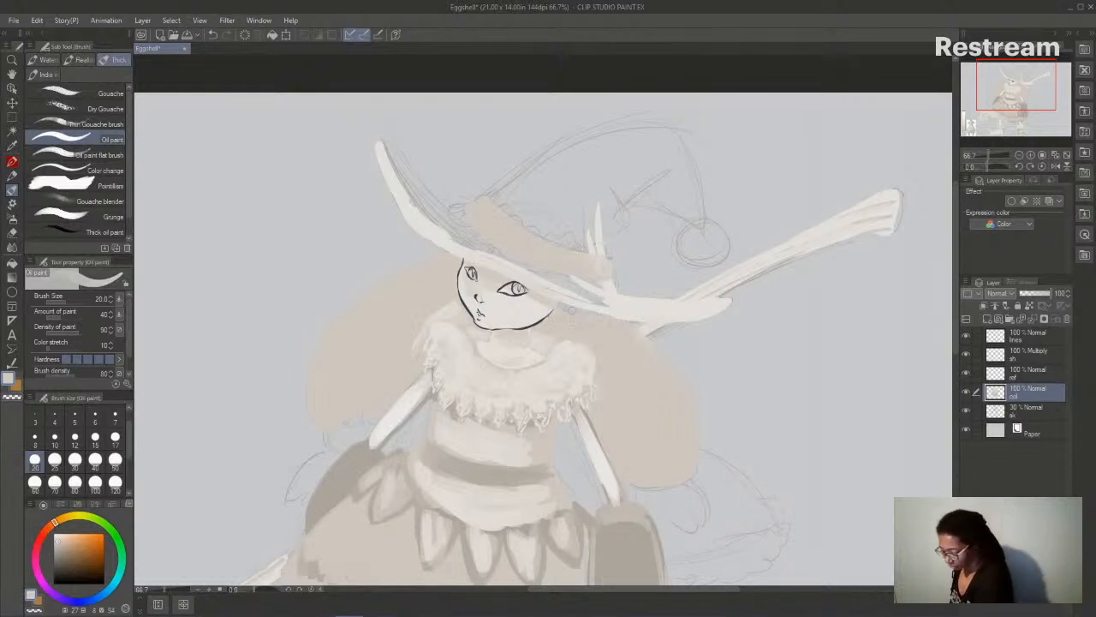
left_click(632, 304, "alt")
left_click_drag(559, 297, 636, 313)
left_click(593, 320, "alt")
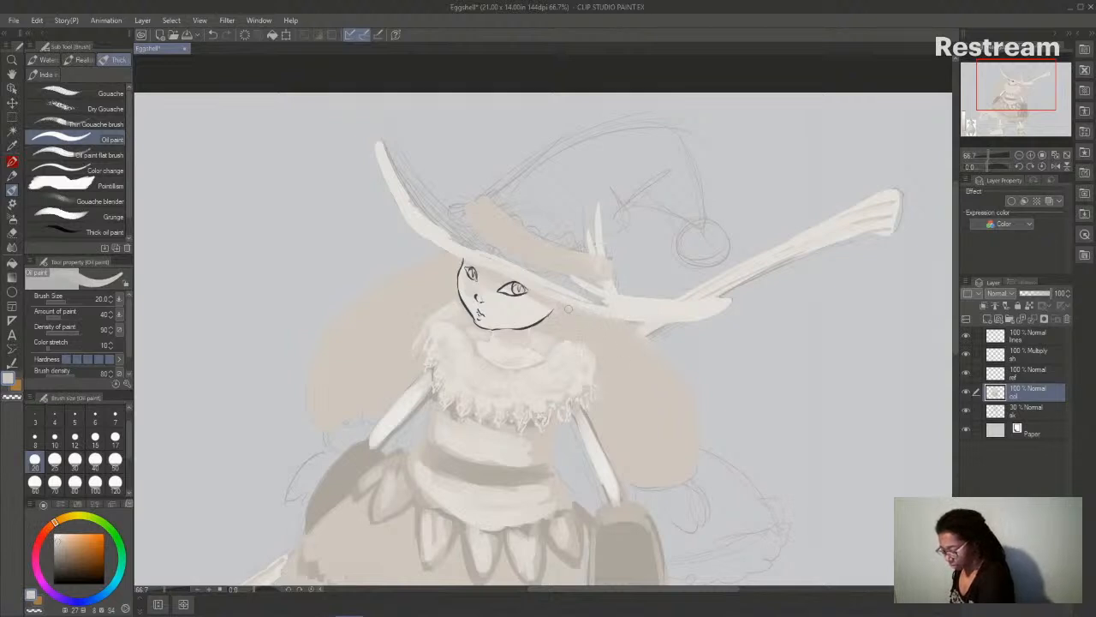
left_click(646, 301, "alt")
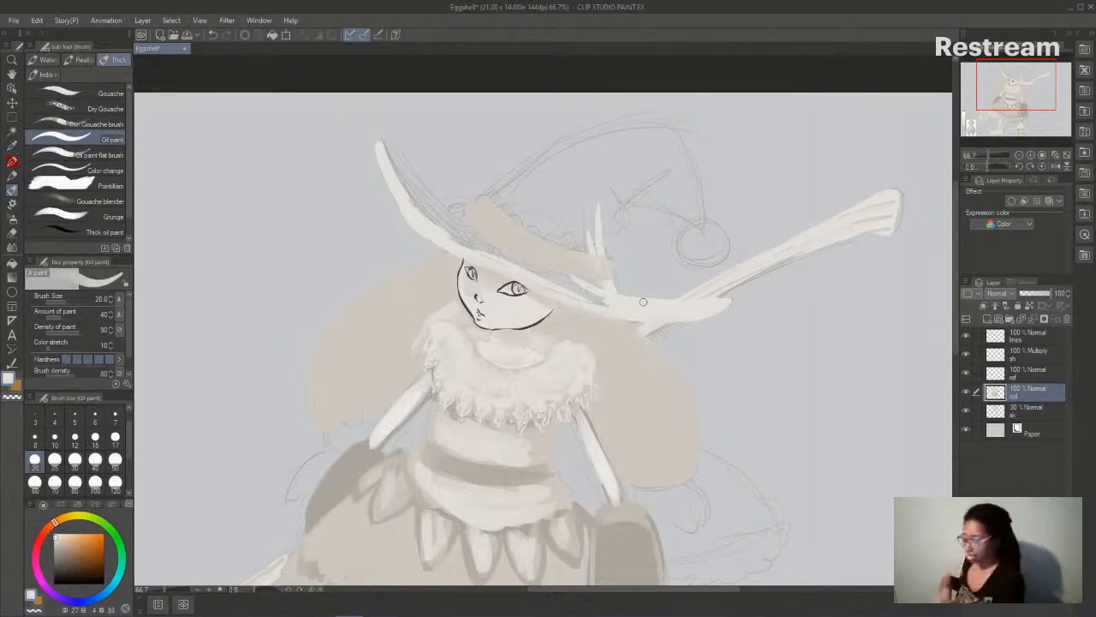
mouse_move(408, 173)
left_mouse_down()
mouse_move(382, 144)
mouse_move(420, 202)
mouse_move(469, 226)
mouse_move(404, 193)
mouse_move(445, 224)
mouse_move(585, 282)
mouse_move(473, 245)
mouse_move(491, 253)
left_mouse_up()
mouse_move(427, 211)
left_mouse_down()
mouse_move(591, 302)
mouse_move(567, 294)
mouse_move(550, 282)
mouse_move(629, 285)
mouse_move(675, 304)
mouse_move(596, 293)
mouse_move(701, 336)
left_mouse_up()
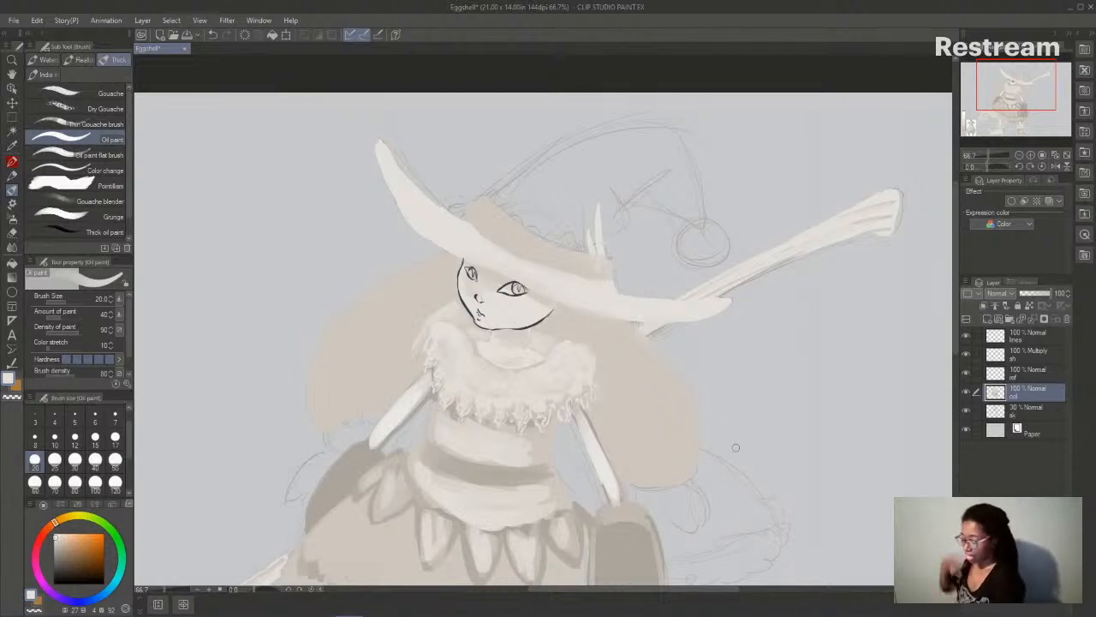
- Paint a curved off-white frond beside the spike on the hat and a pale trim along the band's upper edge
left_click(537, 248, "alt")
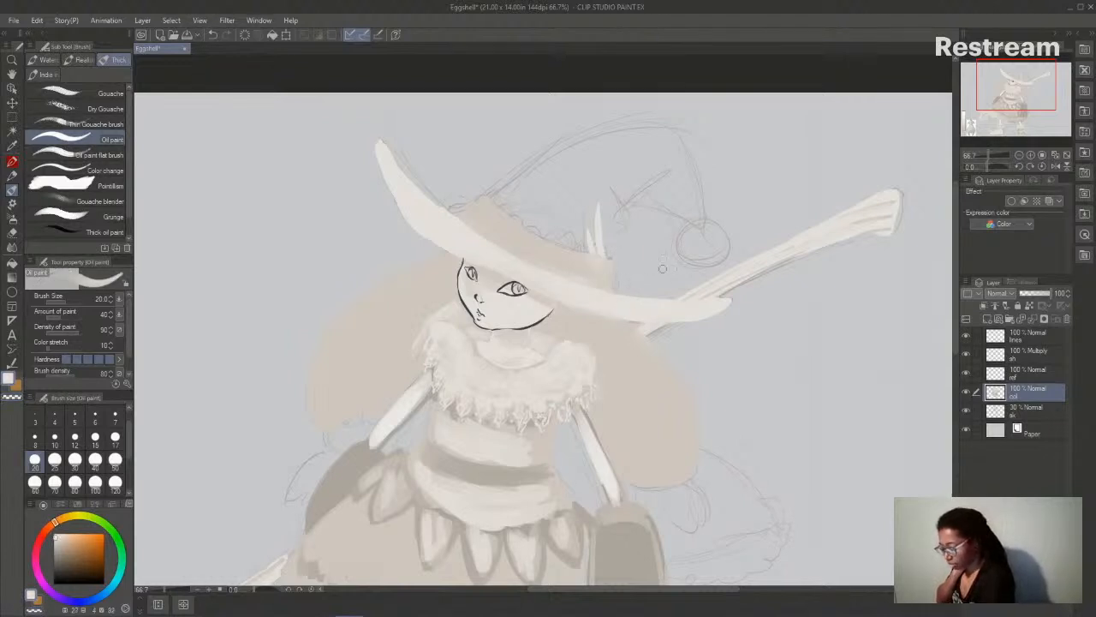
left_click_drag(608, 224, 679, 166)
left_click_drag(589, 251, 558, 238)
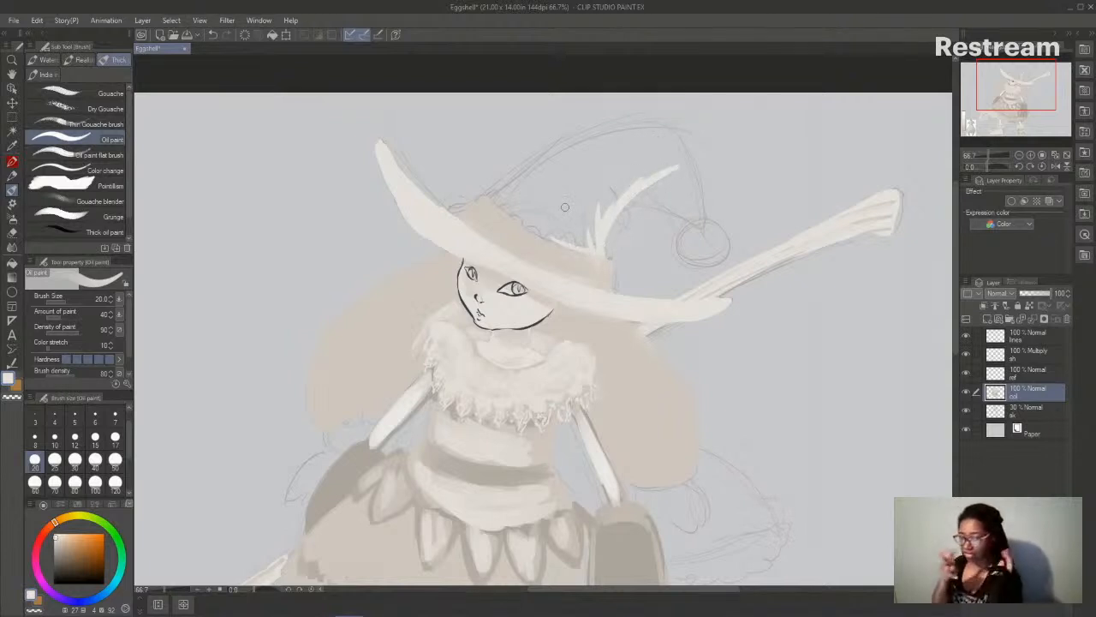
- Outline the witch hat's crown and drooping tip in off-white over the sketch and fill its interior with the same colour
left_click_drag(496, 197, 561, 247)
left_click_drag(494, 195, 533, 162)
mouse_move(636, 194)
left_mouse_down()
mouse_move(701, 228)
mouse_move(688, 145)
mouse_move(693, 169)
mouse_move(667, 127)
mouse_move(627, 122)
mouse_move(657, 124)
mouse_move(598, 127)
mouse_move(610, 124)
mouse_move(512, 172)
left_mouse_up()
left_click_drag(559, 135, 502, 176)
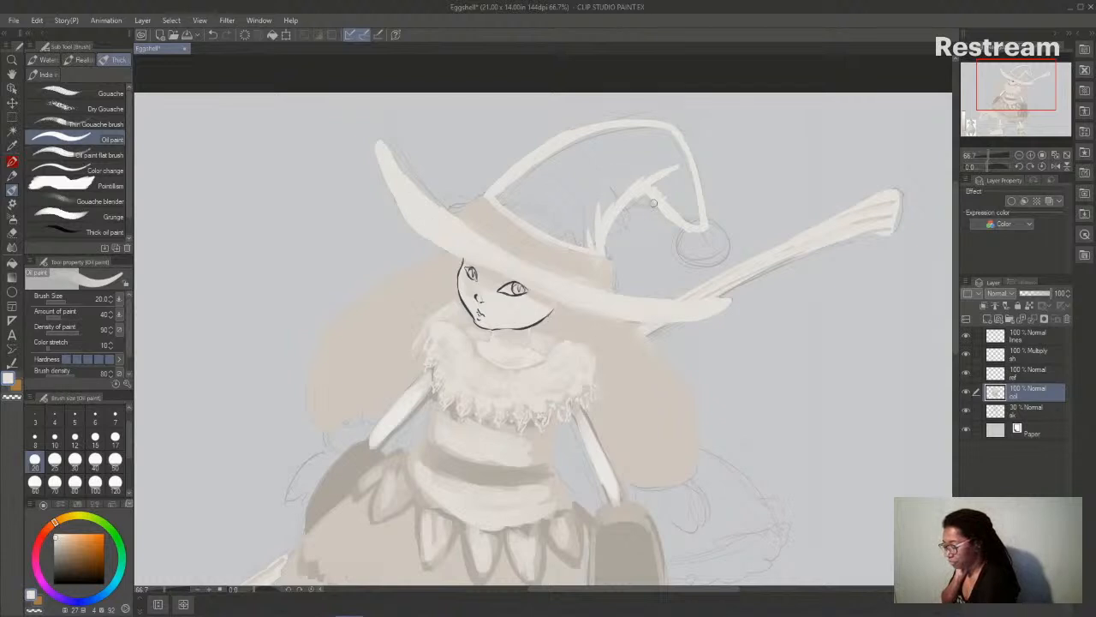
left_click(12, 263)
left_click(610, 161)
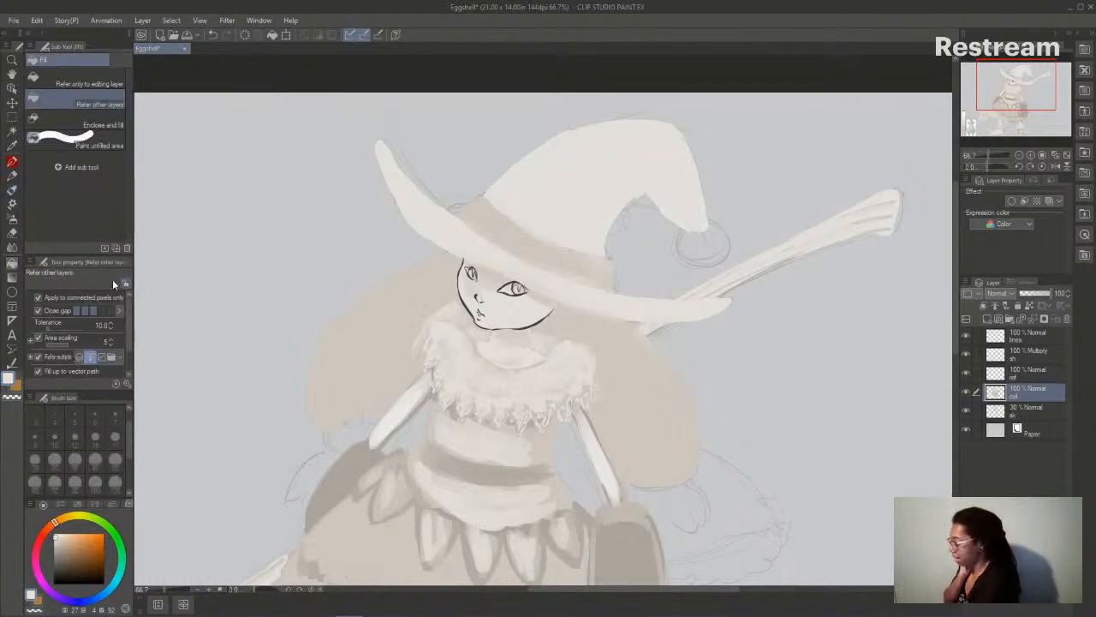
- Paint soft beige fold shadows along the inner curve of the hat's drooping tip with the Oil paint brush, blending them into the off-white
left_click(12, 189)
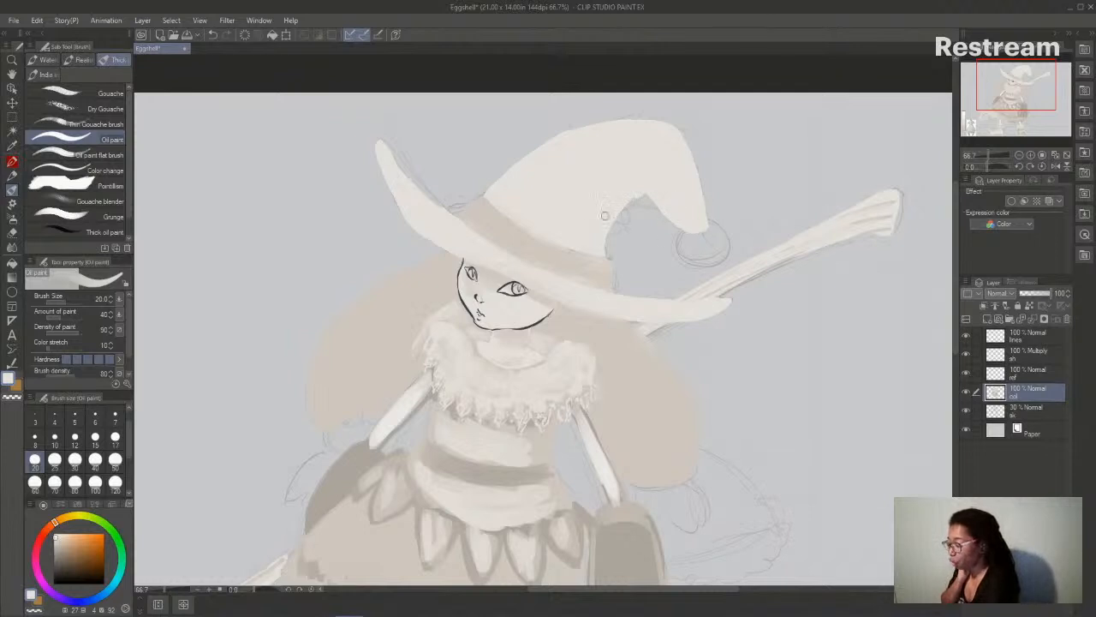
scroll(638, 149, "down", 2)
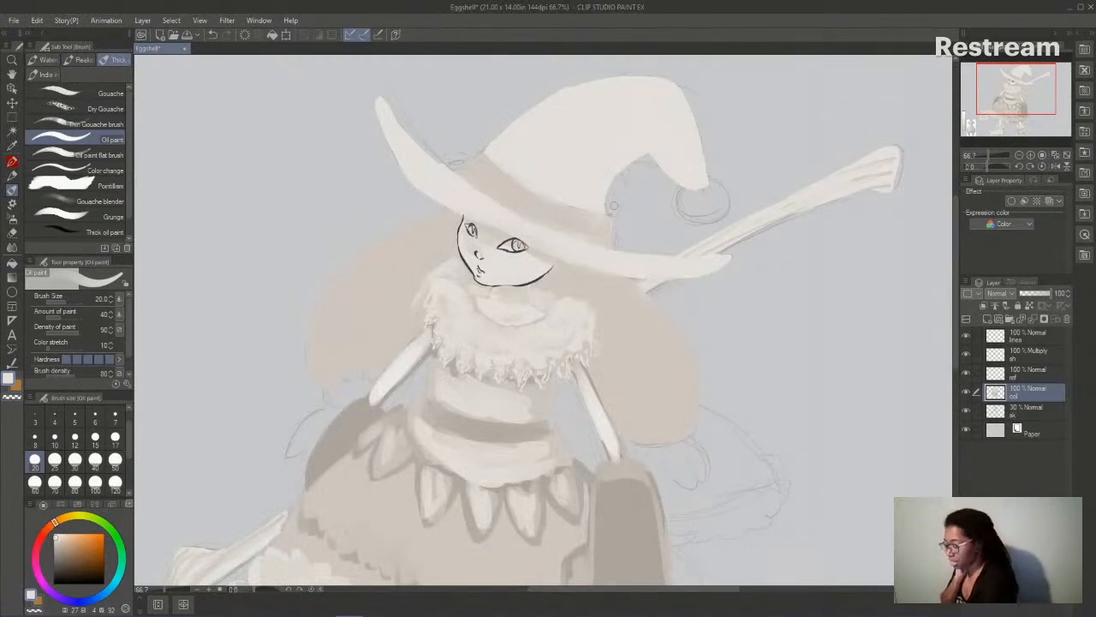
key("c")
mouse_move(621, 176)
left_mouse_down()
mouse_move(661, 143)
mouse_move(644, 130)
mouse_move(631, 161)
left_mouse_up()
key("c")
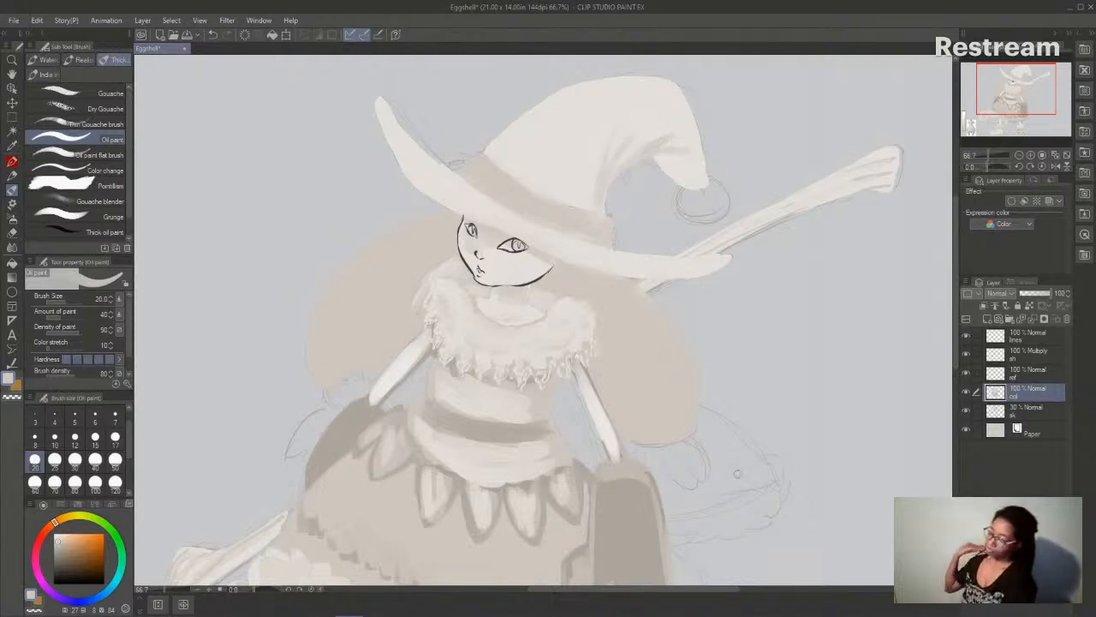
left_click_drag(702, 588, 712, 589)
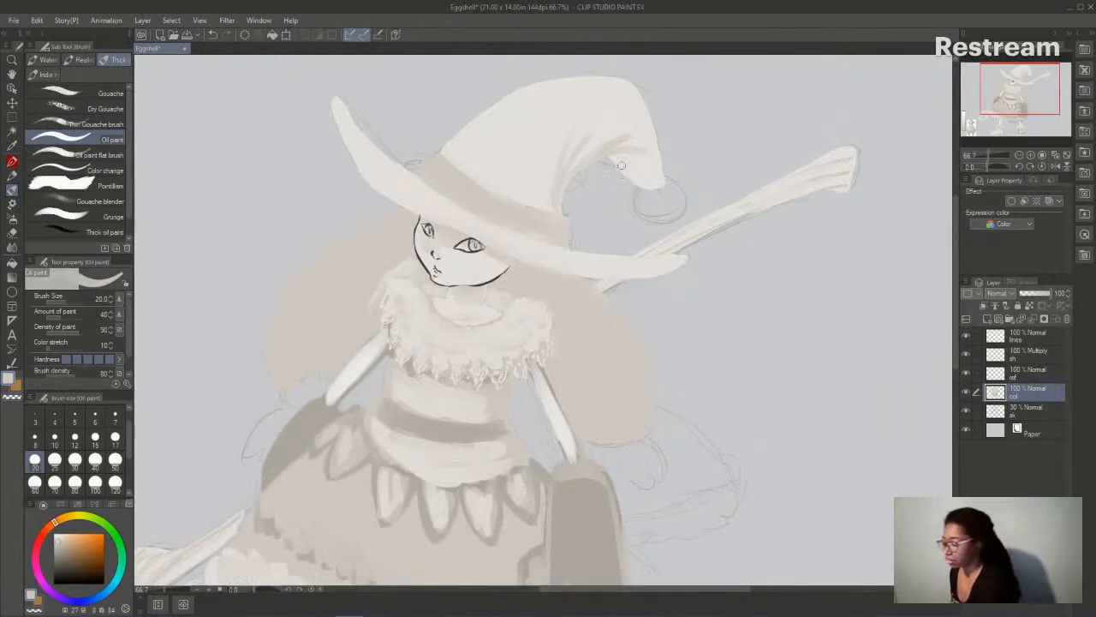
left_click(611, 96, "alt")
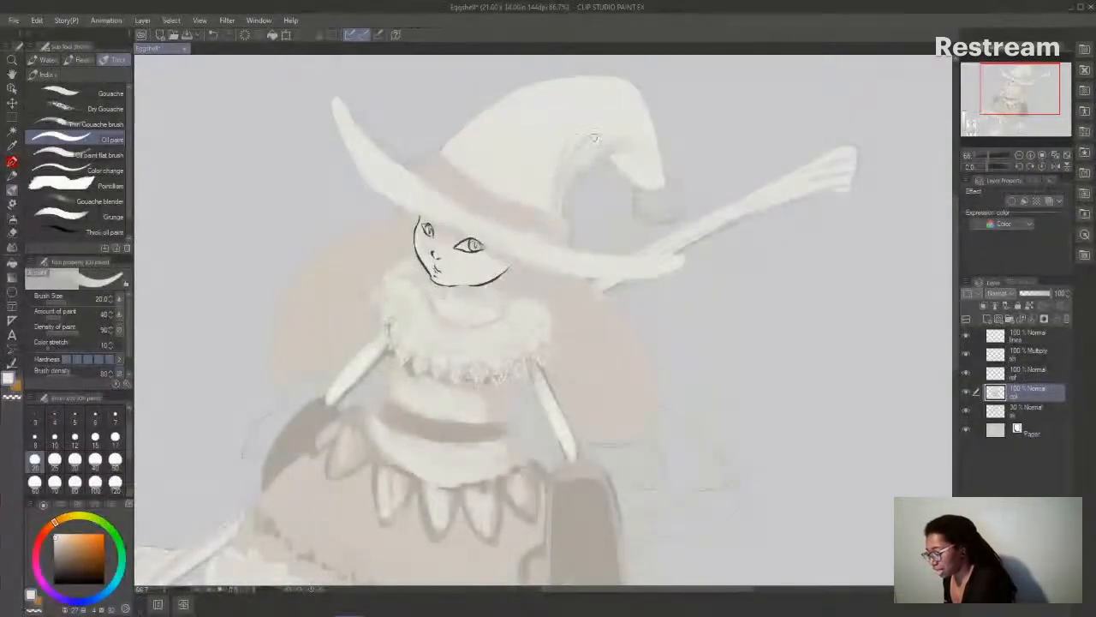
- Shade the hat brim in beige along its upturned edge, leaving a pale rim, and add soft folds to the crown
left_click(453, 184, "alt")
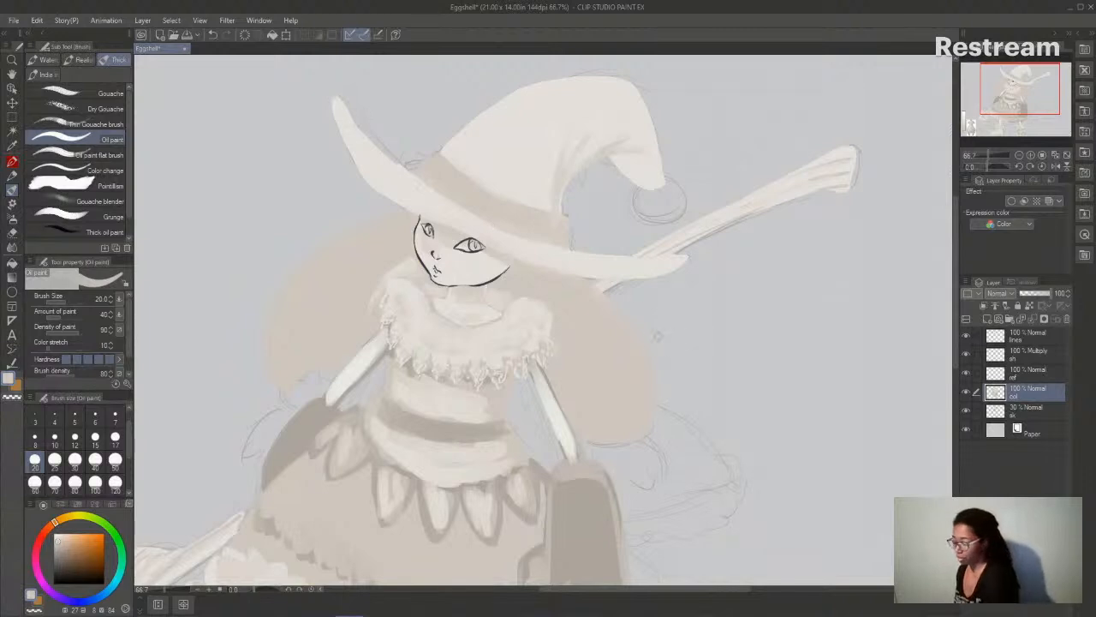
left_click(369, 170, "alt")
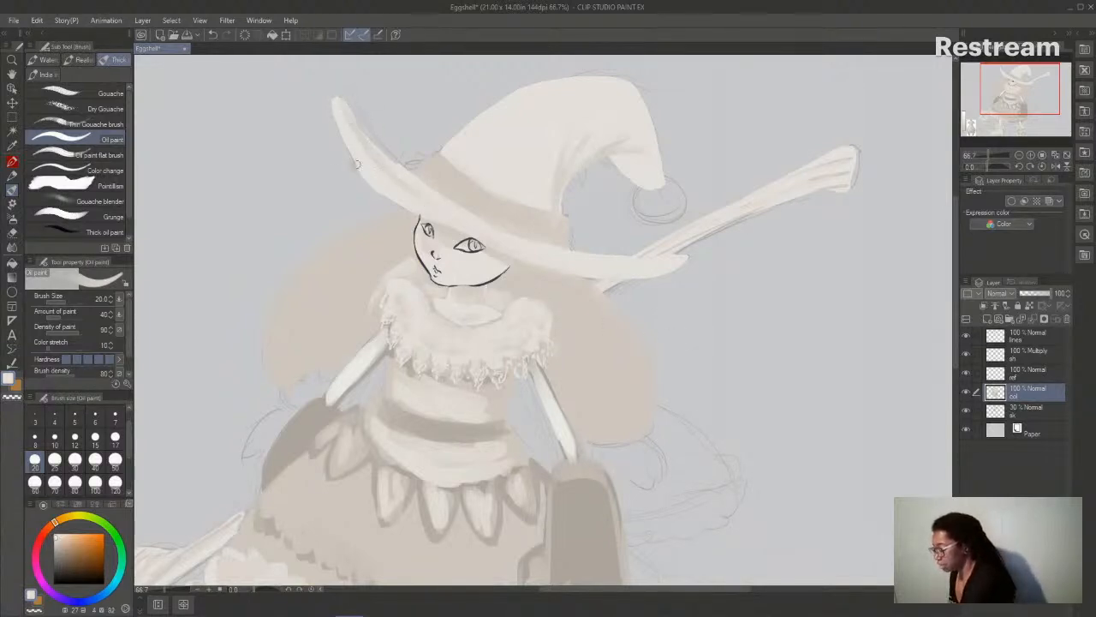
key("c")
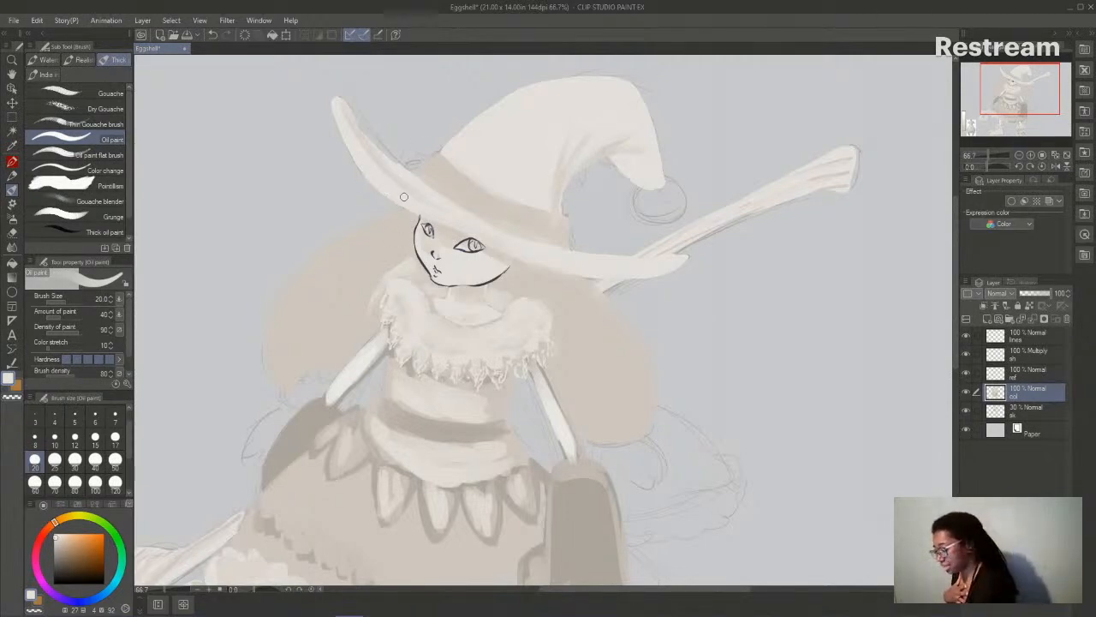
left_click(468, 186, "alt")
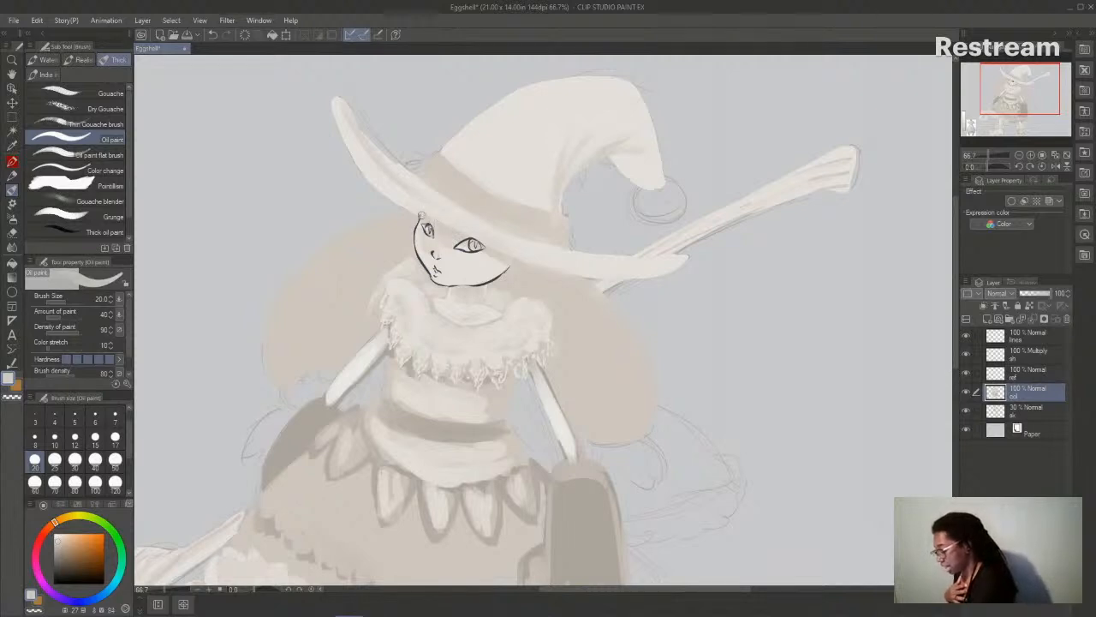
left_click(407, 201, "alt")
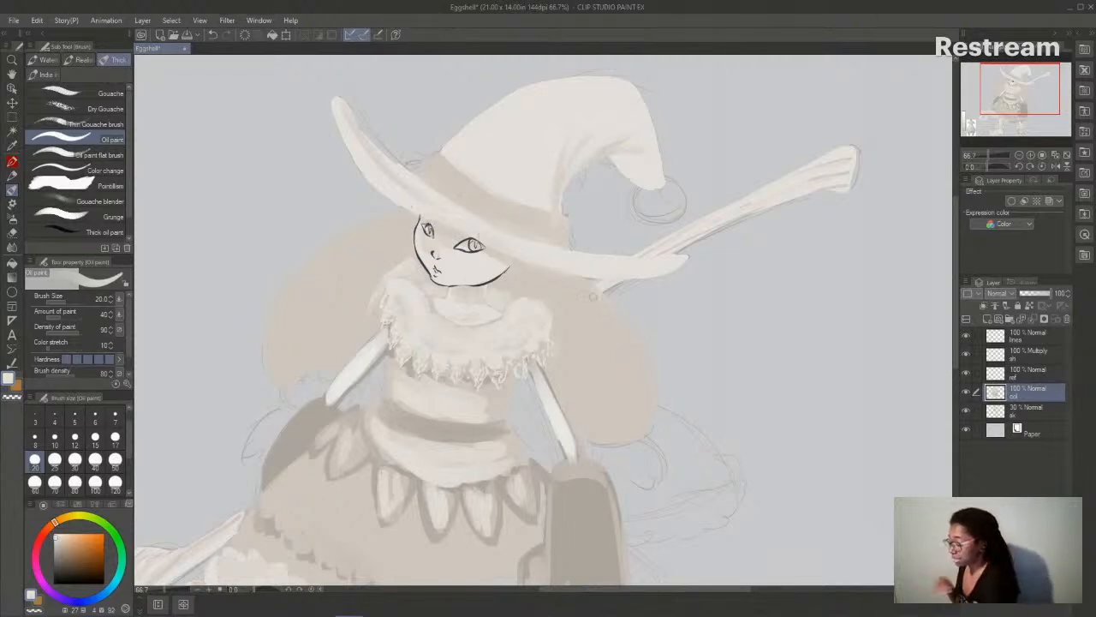
left_click_drag(344, 100, 453, 208)
left_click_drag(362, 126, 423, 193)
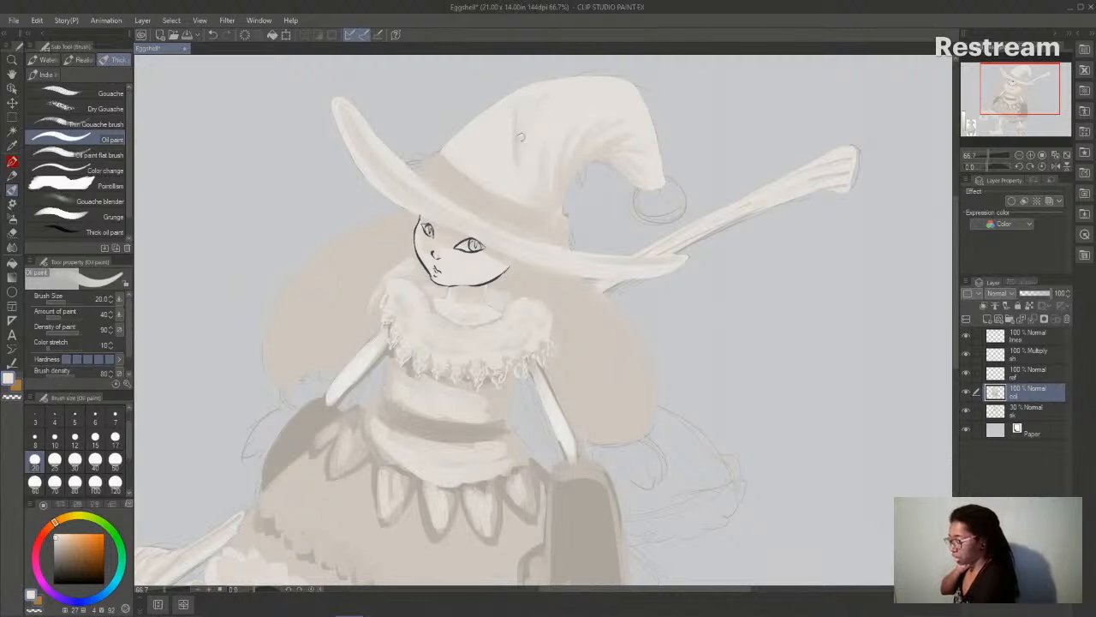
- Shade the staff's underside beside the hat brim in a darker grey-beige with the Gouache brush
mouse_move(956, 283)
left_mouse_down()
mouse_move(953, 291)
mouse_move(952, 281)
left_mouse_up()
key("ctrl+minus")
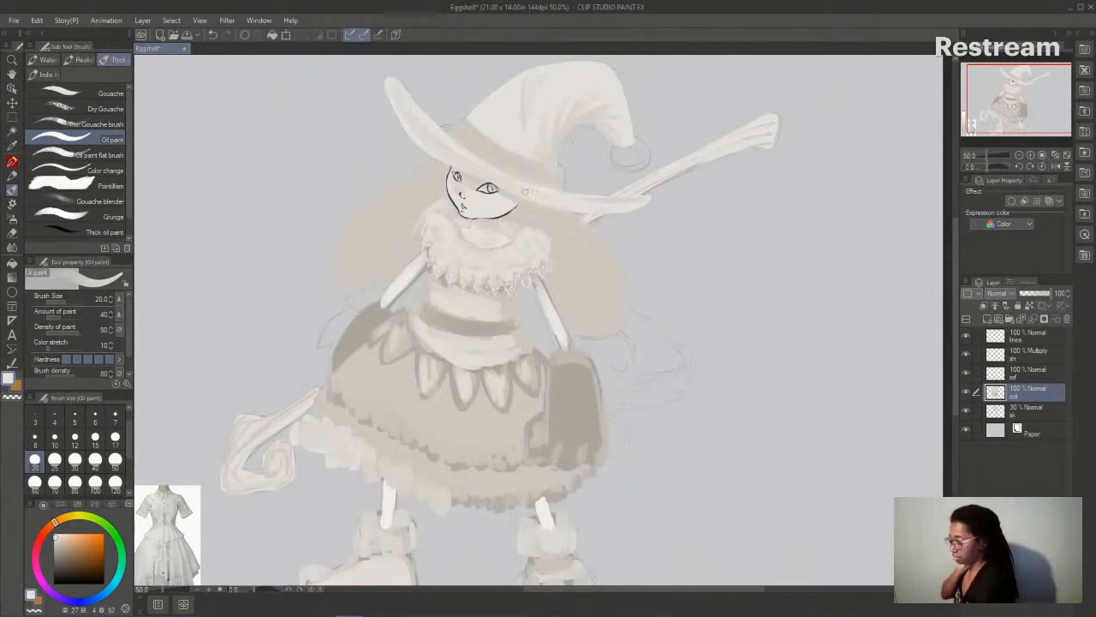
left_click_drag(953, 251, 955, 262)
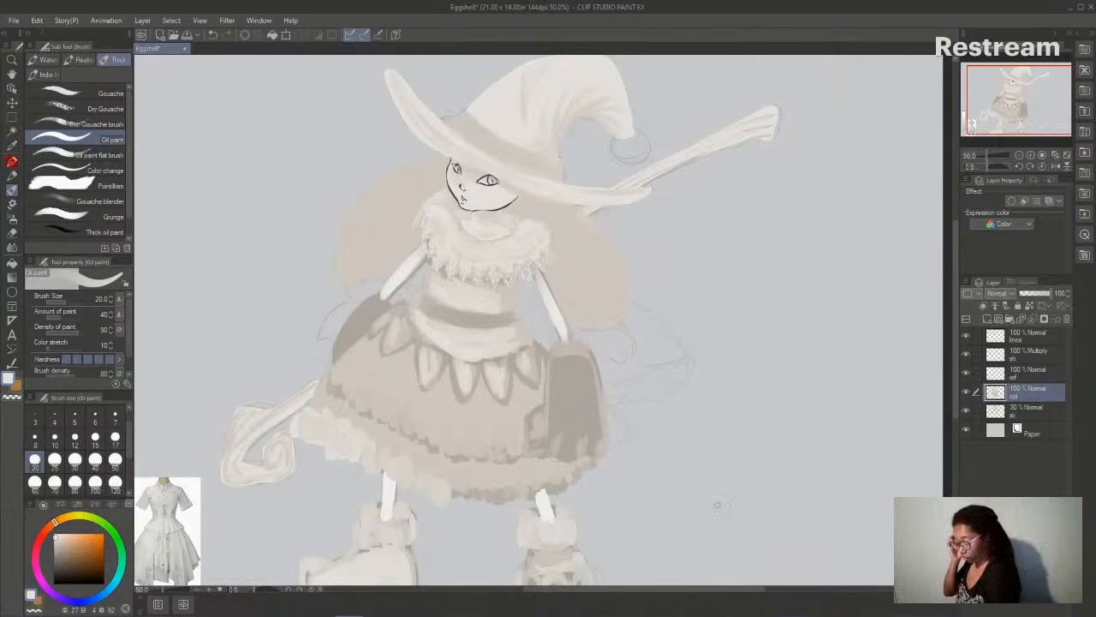
left_click_drag(721, 591, 717, 603)
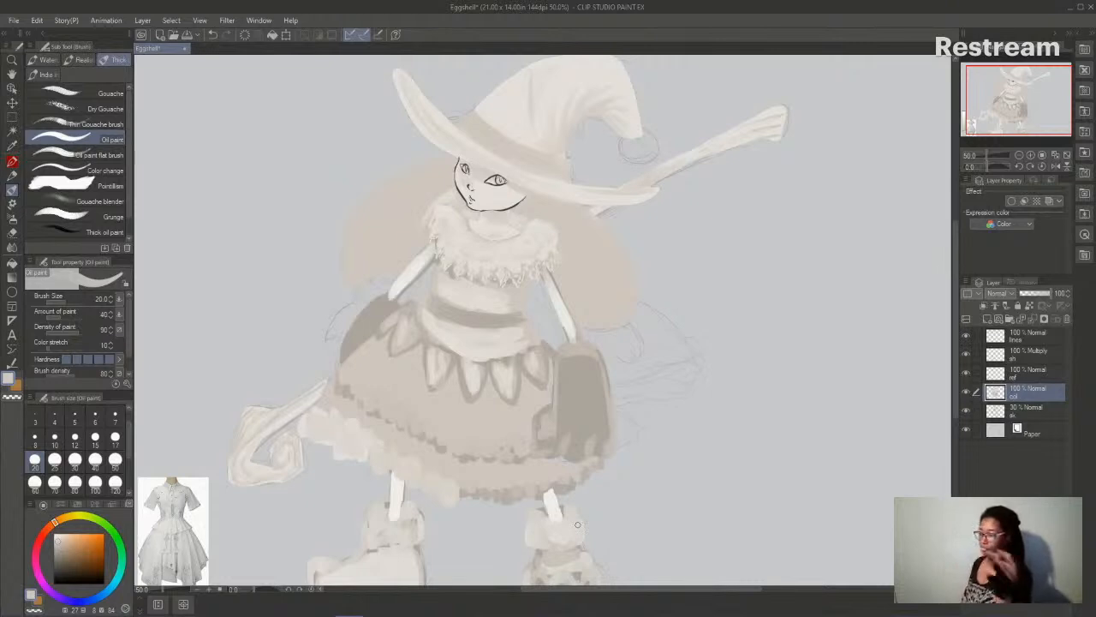
left_click(96, 91)
left_click_drag(639, 182, 703, 155)
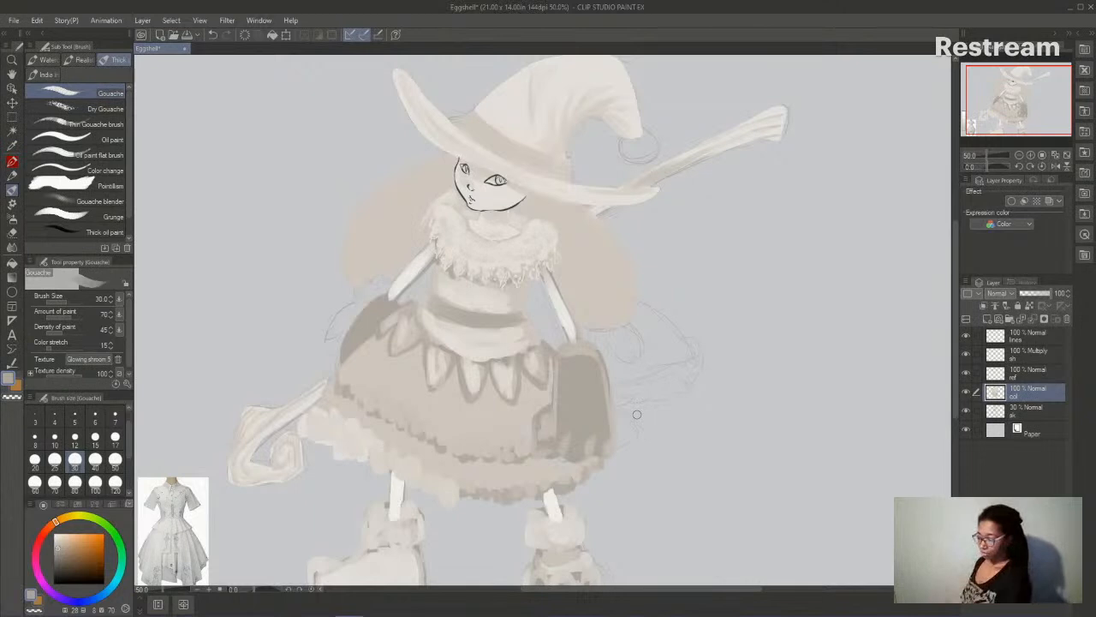
- Paint a grey-beige swatch beneath the palette strip using the Bit husky ink brush at size 17
left_click(47, 75)
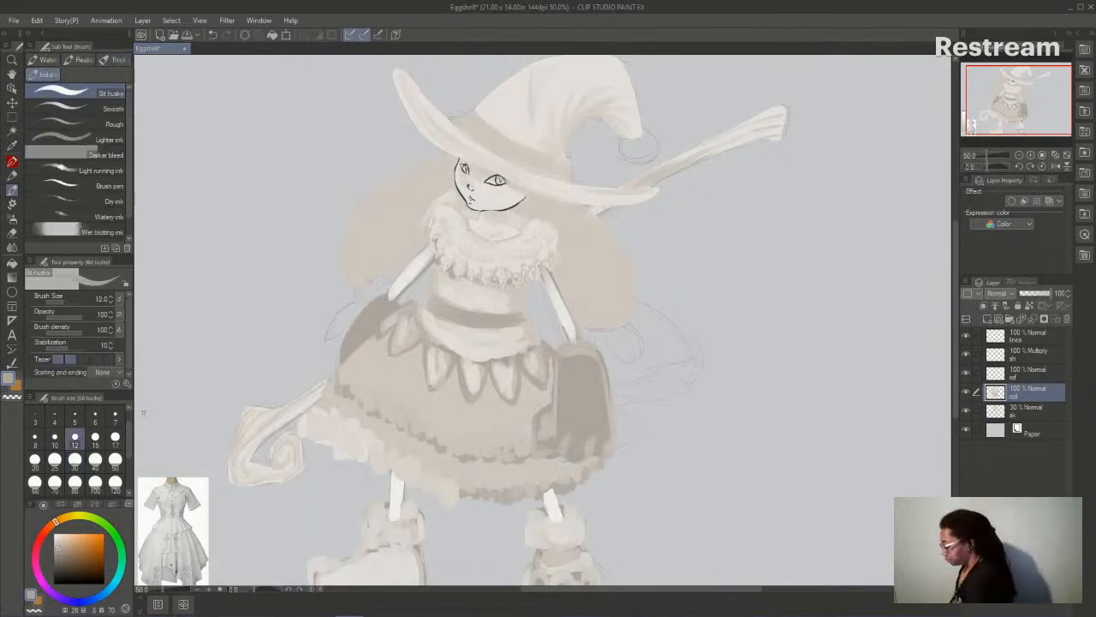
left_click(35, 439)
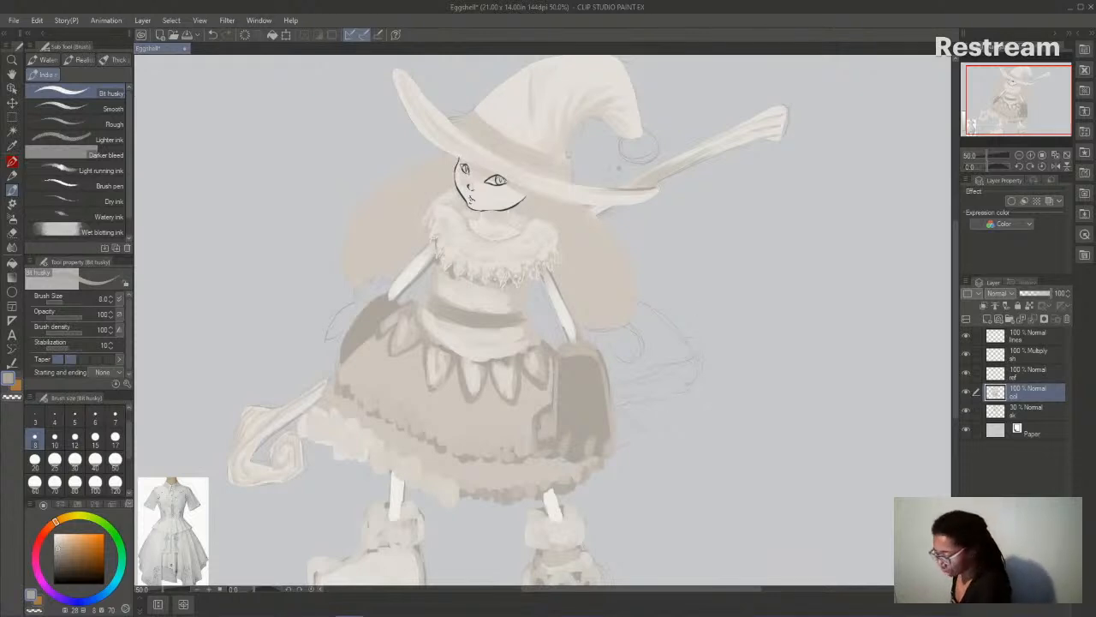
left_click_drag(957, 323, 957, 348)
mouse_move(711, 597)
left_mouse_down()
mouse_move(685, 595)
mouse_move(702, 594)
left_mouse_up()
left_click_drag(955, 303, 949, 349)
left_click_drag(723, 593, 691, 593)
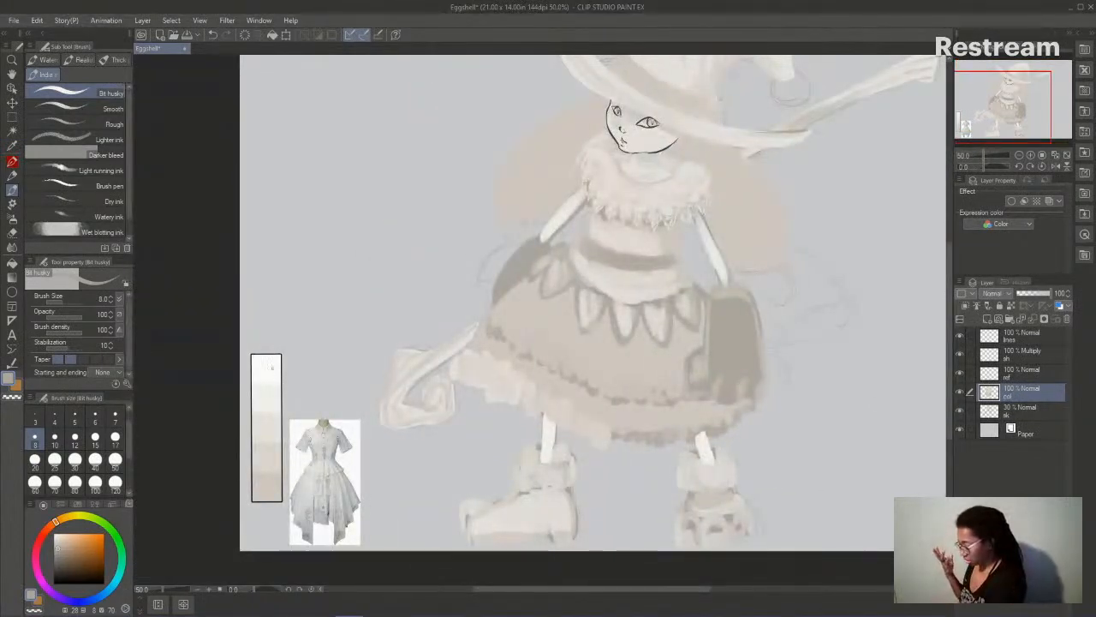
mouse_move(606, 598)
left_mouse_down()
mouse_move(662, 593)
mouse_move(610, 594)
left_mouse_up()
key("bracketright")
key("bracketright")
key("bracketright")
key("bracketright")
left_click_drag(301, 507, 314, 528)
mouse_move(319, 523)
left_mouse_down()
mouse_move(301, 517)
mouse_move(321, 508)
left_mouse_up()
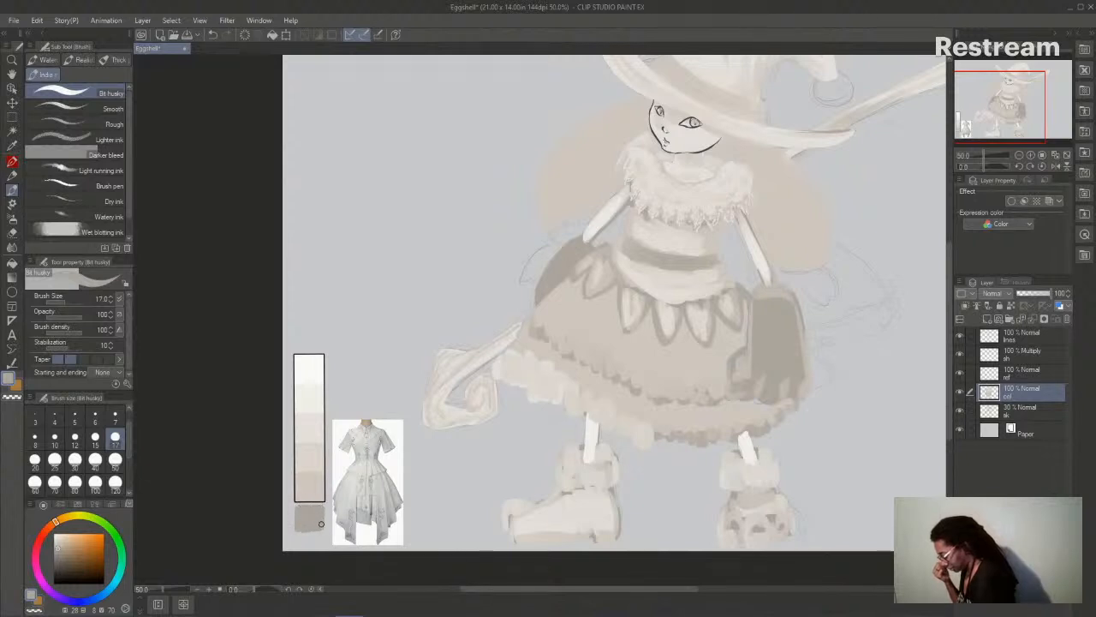
- Paint grey-beige shadows in the hair on both sides of the face and soften them with the Oil paint brush
left_click_drag(666, 594, 687, 595)
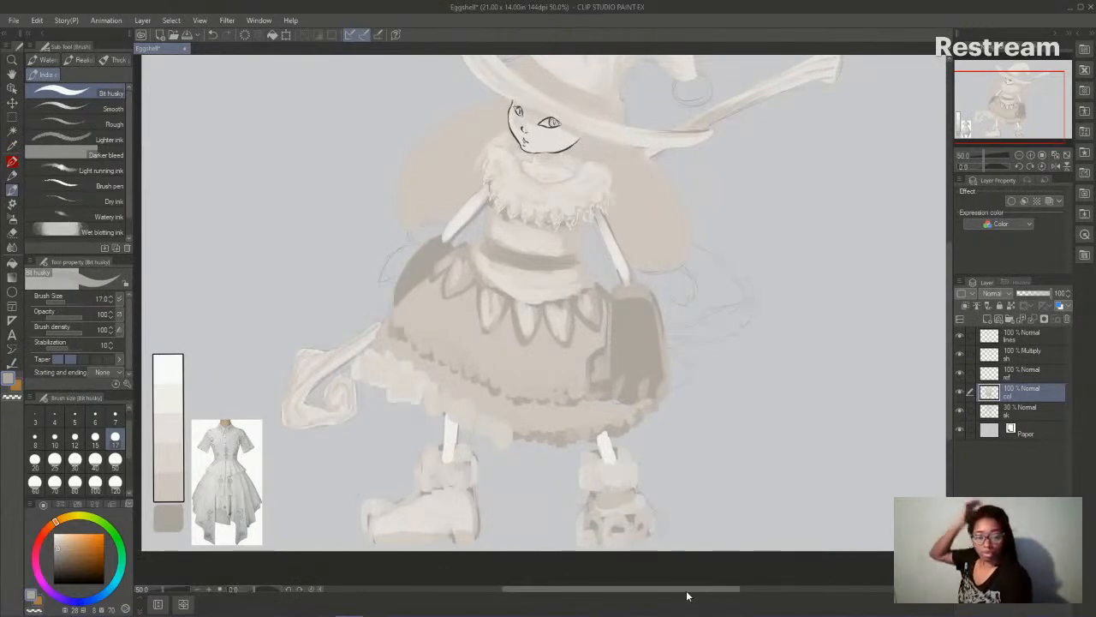
scroll(950, 383, "up", 1)
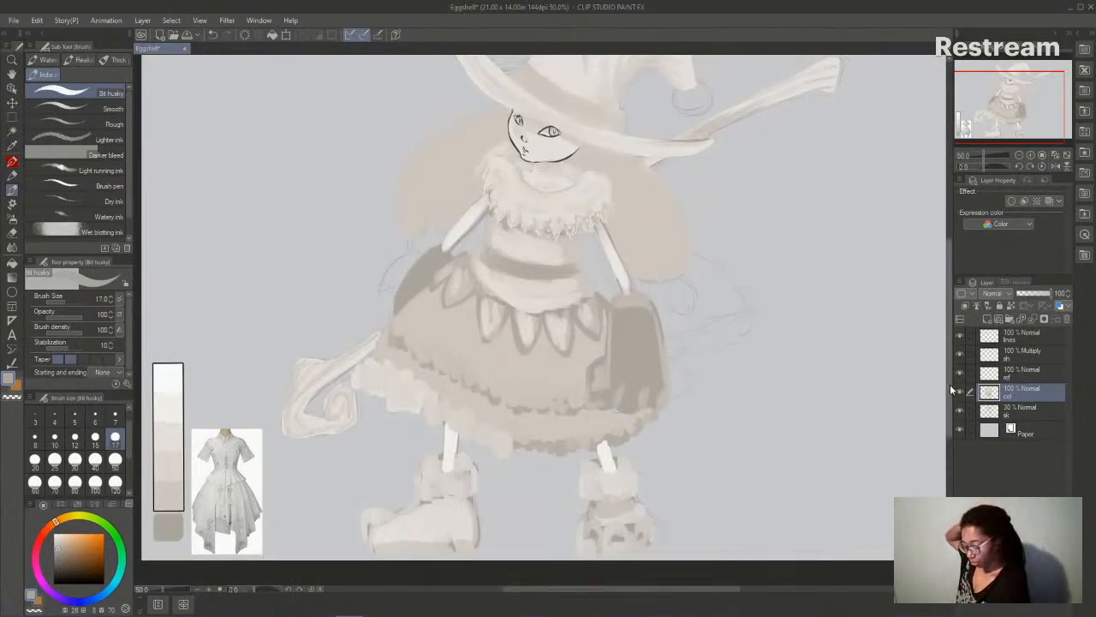
scroll(950, 387, "up", 3)
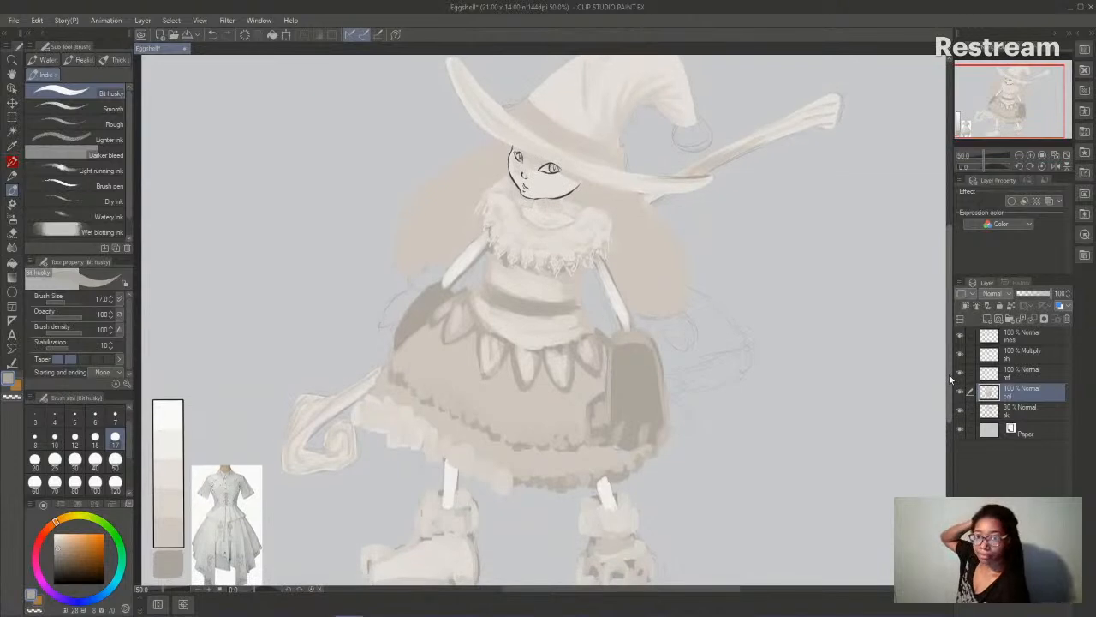
scroll(947, 344, "down", 1)
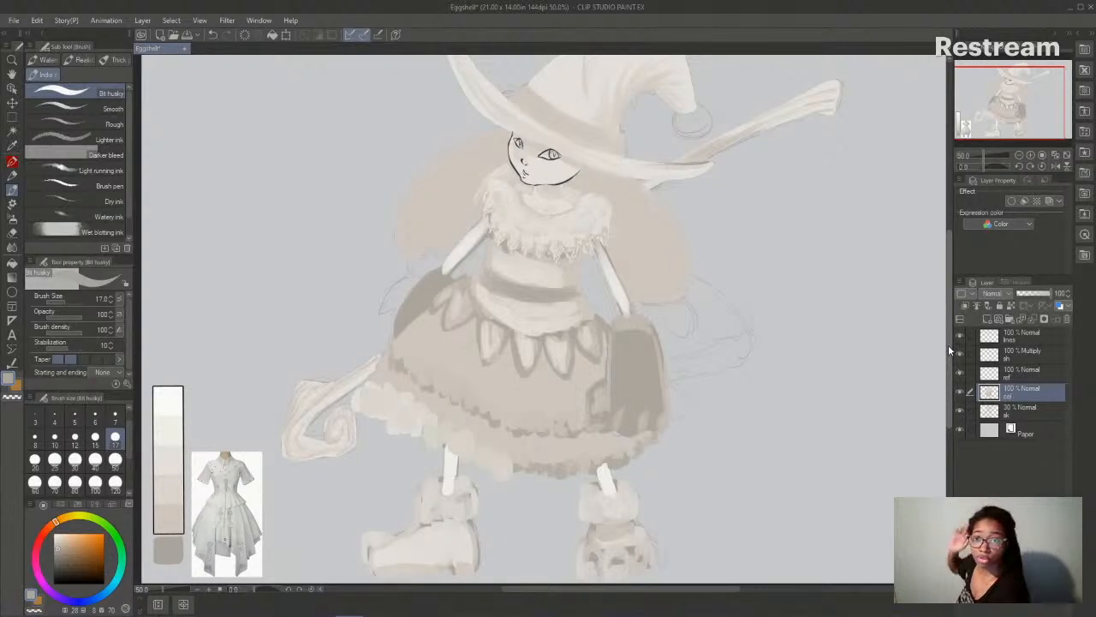
left_click_drag(949, 338, 949, 324)
mouse_move(580, 194)
left_mouse_down()
mouse_move(573, 208)
mouse_move(589, 200)
mouse_move(592, 212)
left_mouse_up()
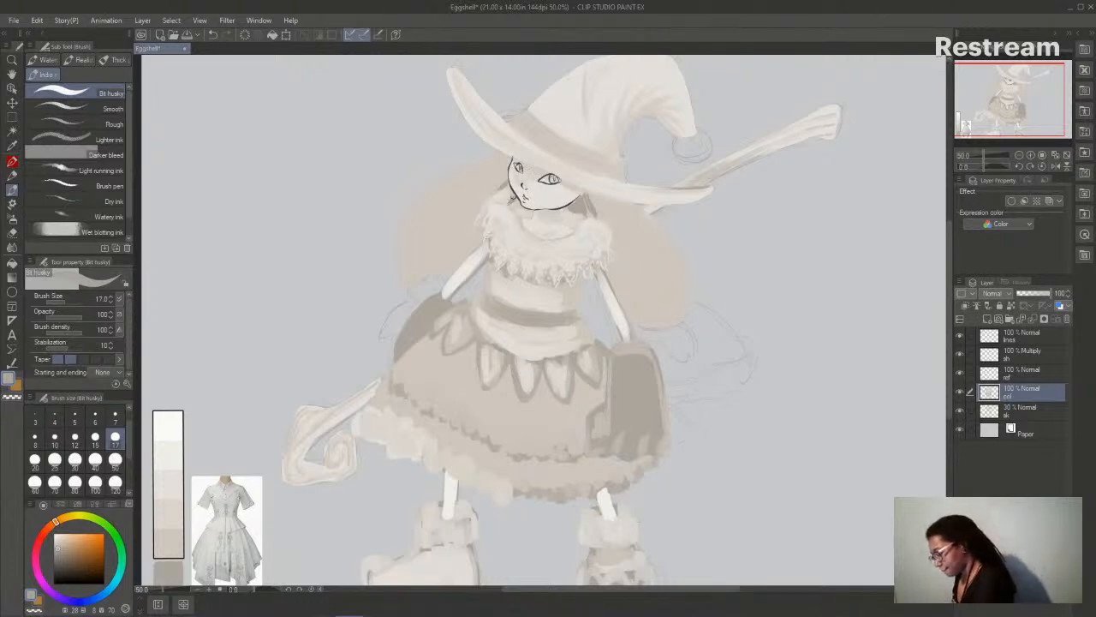
mouse_move(513, 202)
left_mouse_down()
mouse_move(509, 191)
mouse_move(517, 206)
left_mouse_up()
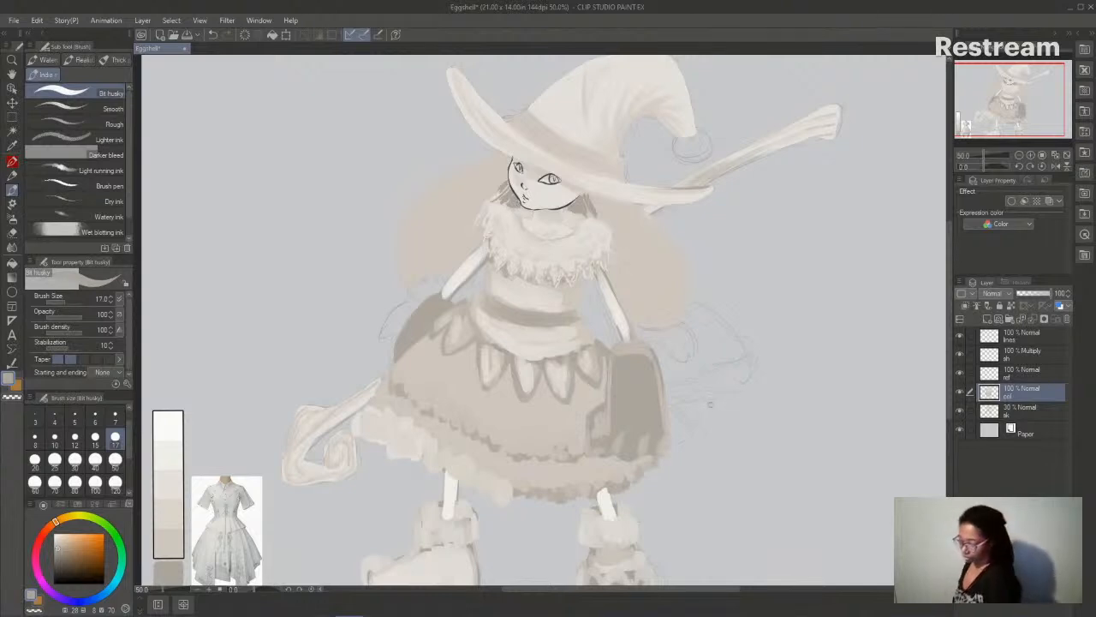
left_click(464, 186, "alt")
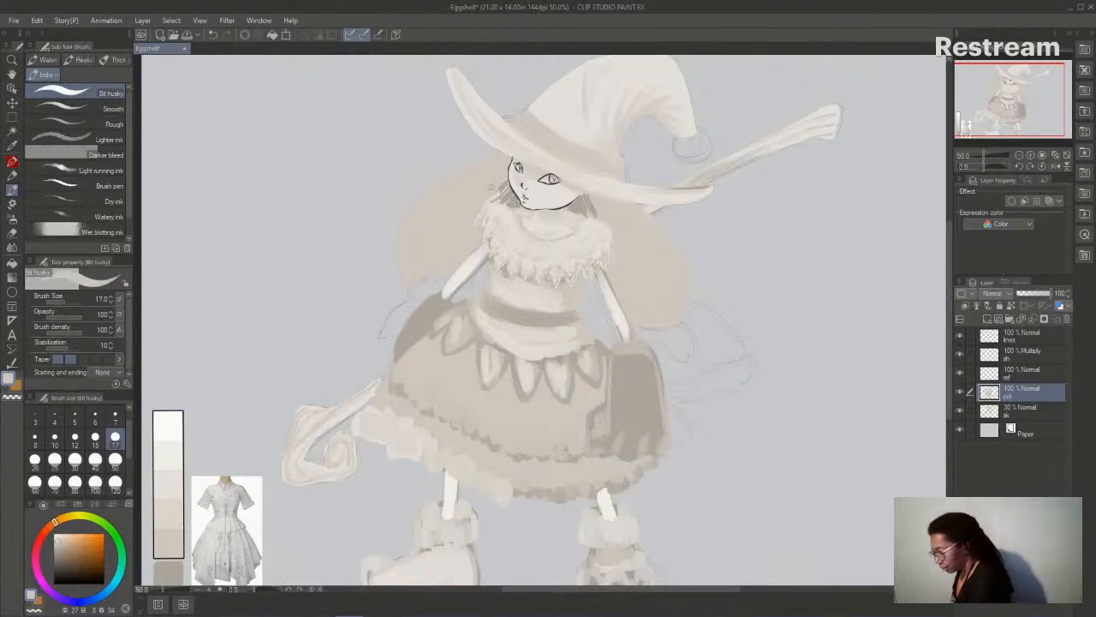
left_click(118, 59)
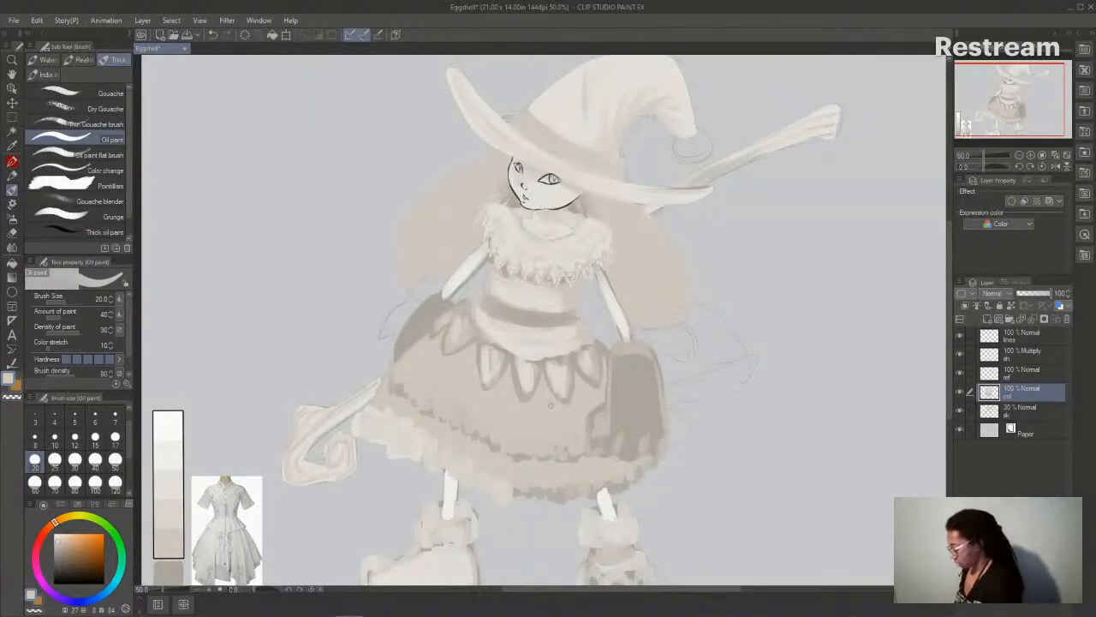
- Sample off-white from the palette strip and paint long curved light strands over the hair on the side away from the staff
left_click(172, 479, "alt")
left_click(175, 460, "alt")
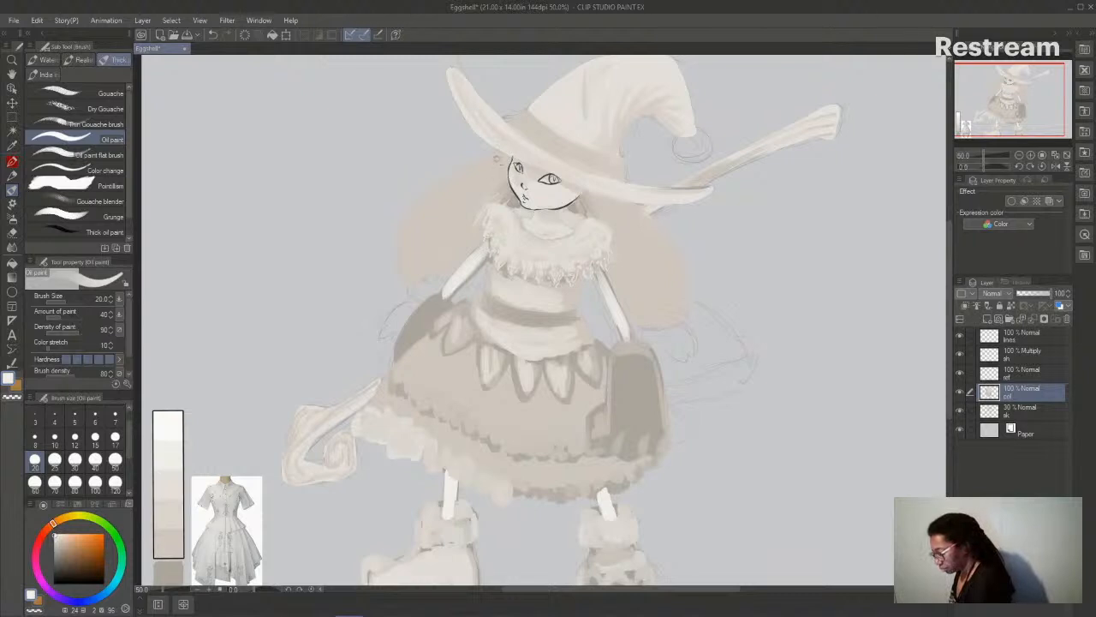
mouse_move(476, 168)
left_mouse_down()
mouse_move(409, 272)
mouse_move(469, 164)
left_mouse_up()
mouse_move(413, 236)
left_mouse_down()
mouse_move(502, 164)
mouse_move(445, 213)
mouse_move(420, 258)
left_mouse_up()
mouse_move(498, 155)
left_mouse_down()
mouse_move(426, 215)
mouse_move(406, 275)
mouse_move(420, 207)
mouse_move(407, 254)
left_mouse_up()
mouse_move(430, 198)
left_mouse_down()
mouse_move(407, 280)
mouse_move(462, 174)
mouse_move(494, 159)
mouse_move(430, 197)
left_mouse_up()
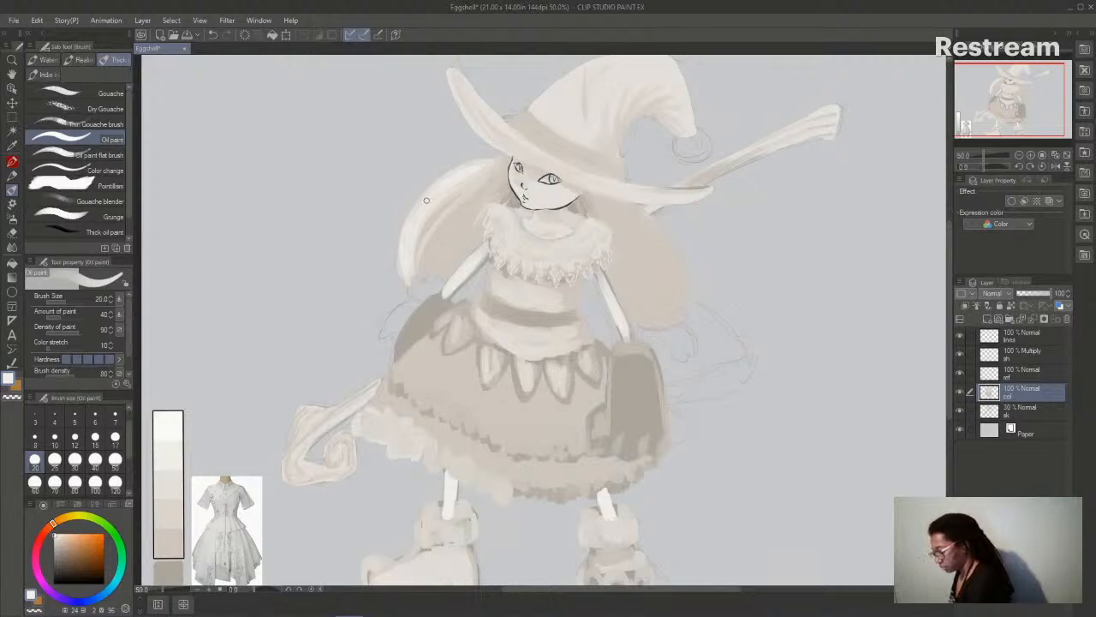
left_click_drag(502, 163, 508, 153)
left_click_drag(463, 205, 423, 253)
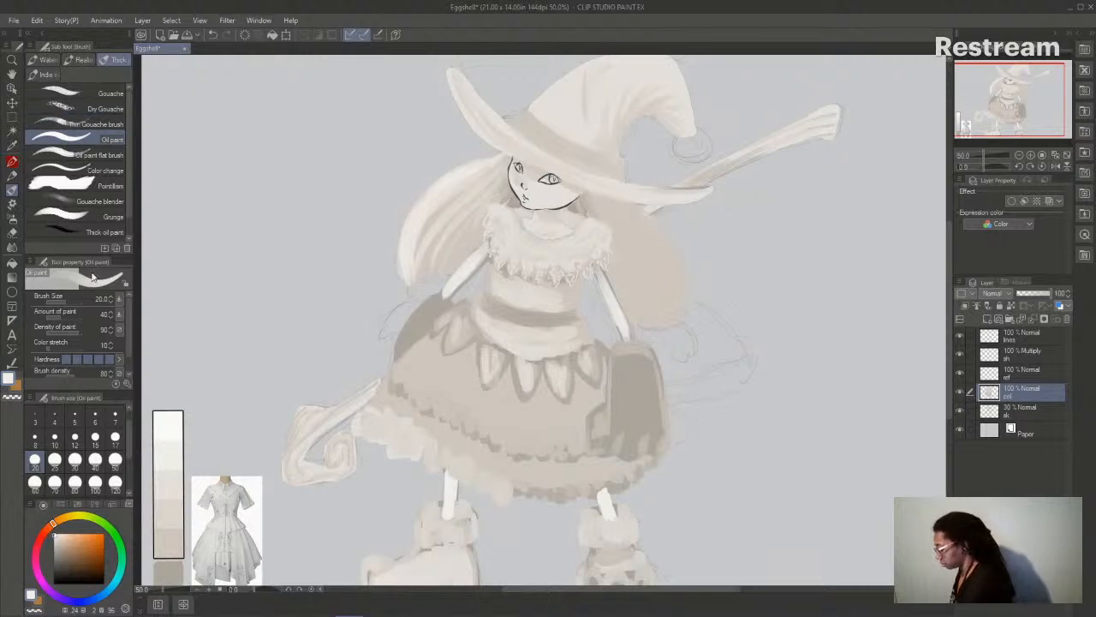
- Outline the hair mass below the staff in off-white at brush size 12 and fill it with the same colour
left_click(75, 439)
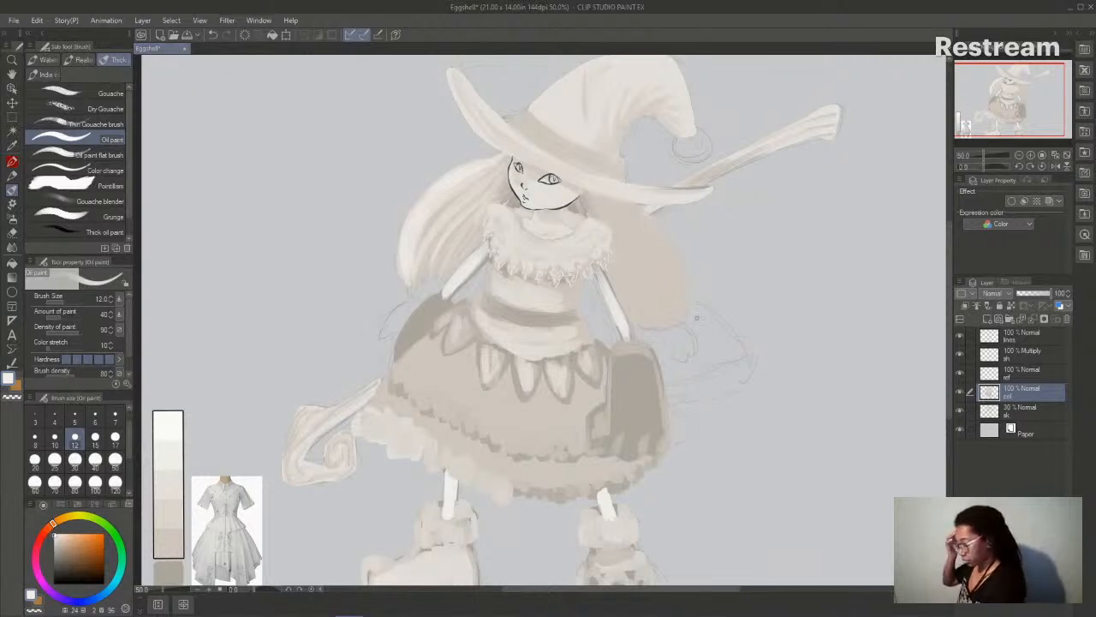
left_click_drag(627, 212, 663, 289)
left_click_drag(651, 228, 668, 310)
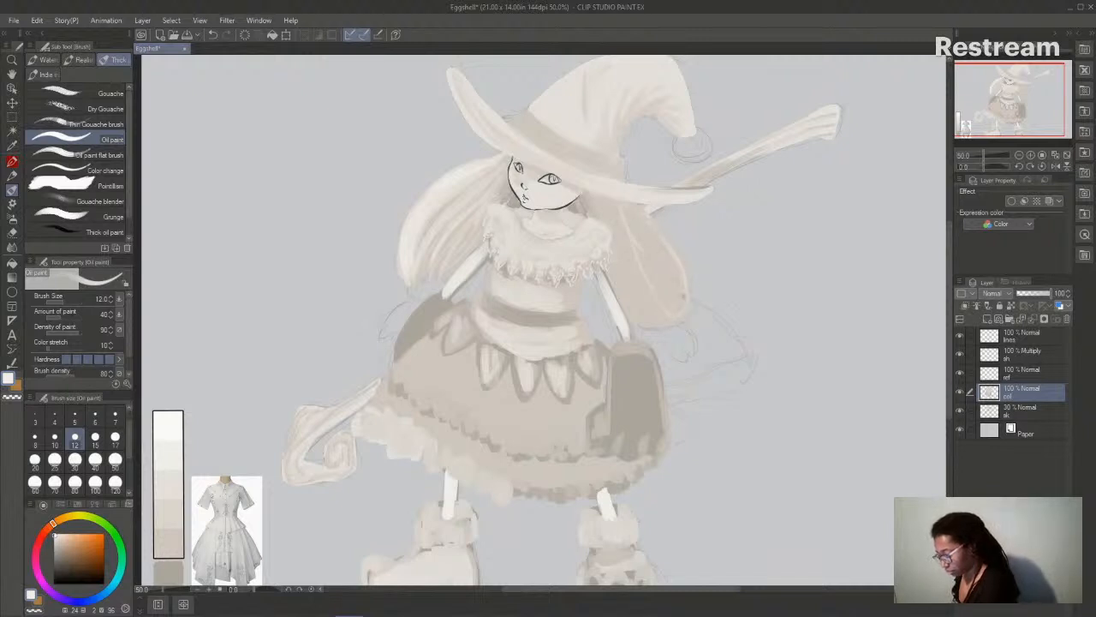
left_click(12, 262)
left_click(676, 274)
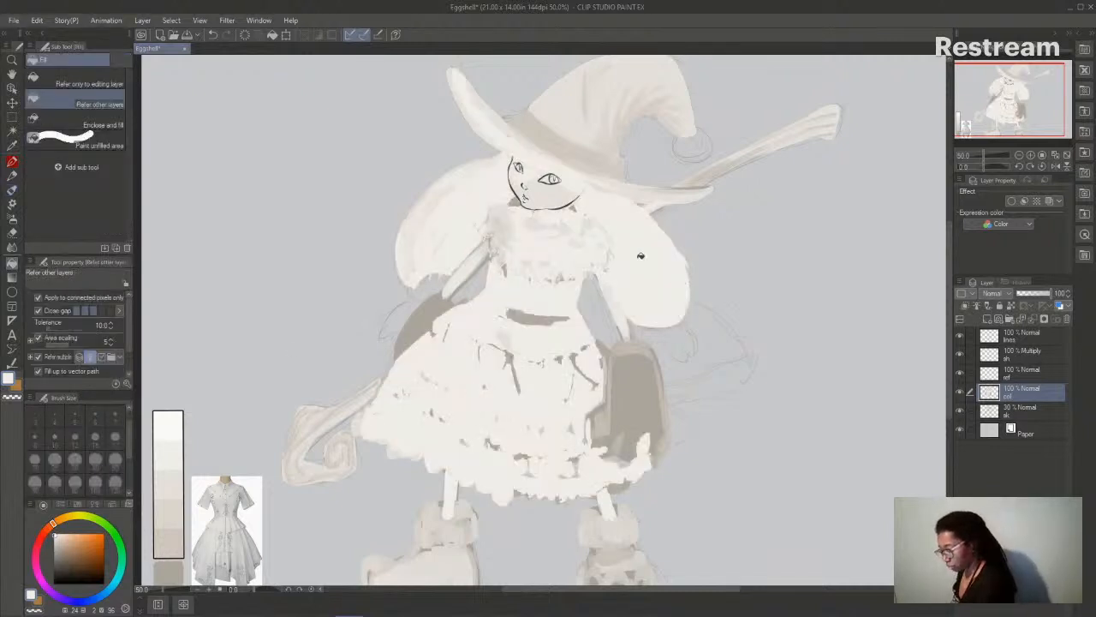
- Undo the spilled fill, lower the fill tolerance and refill the outlined hair mass below the staff in off-white
key("ctrl+z")
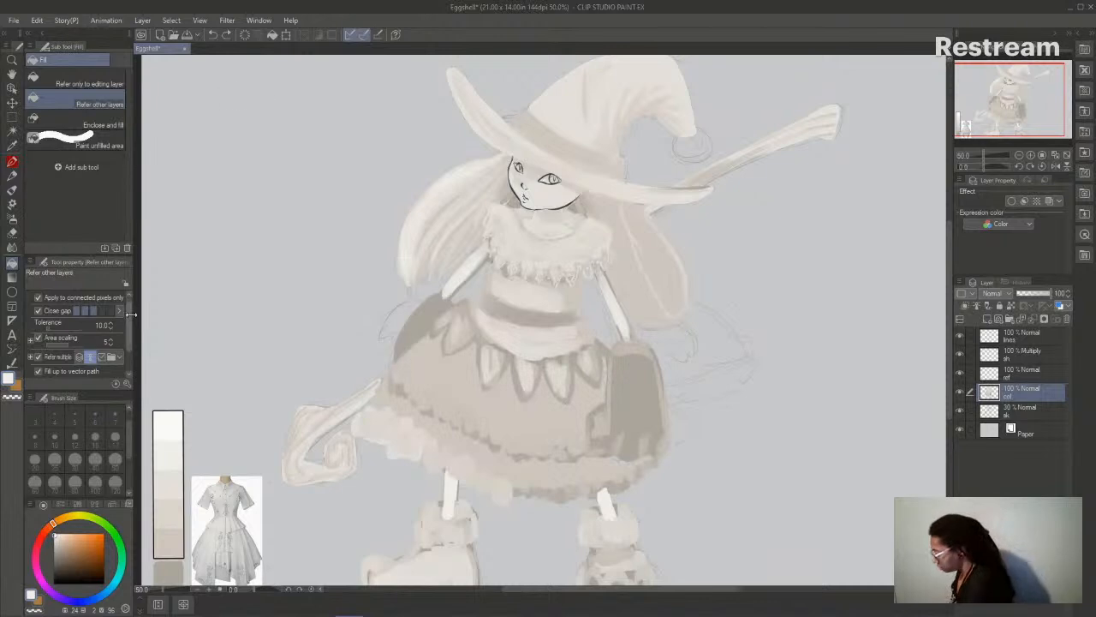
left_click(50, 326)
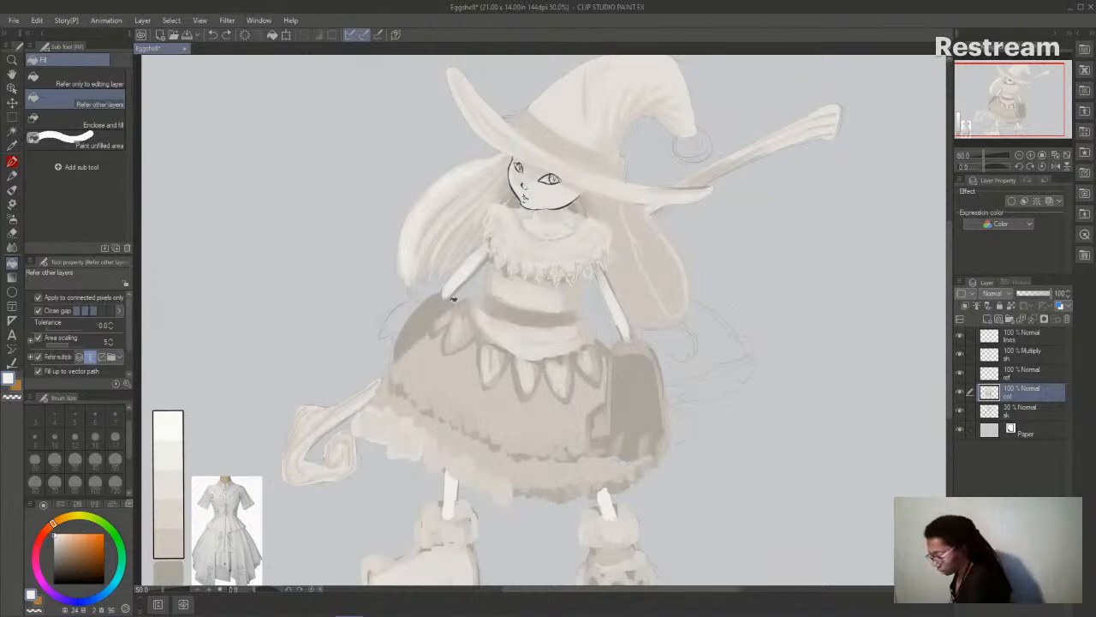
left_click(671, 268)
- Paint curved grey-beige and off-white strands through the hair below the staff with the Oil paint brush at size 20
key("b")
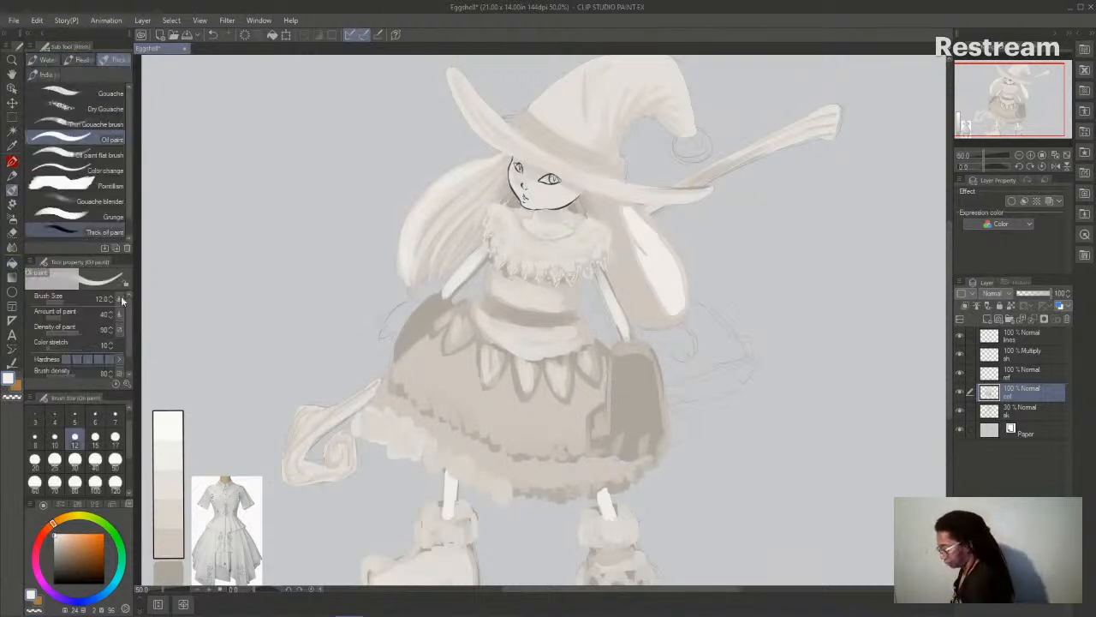
left_click(34, 460)
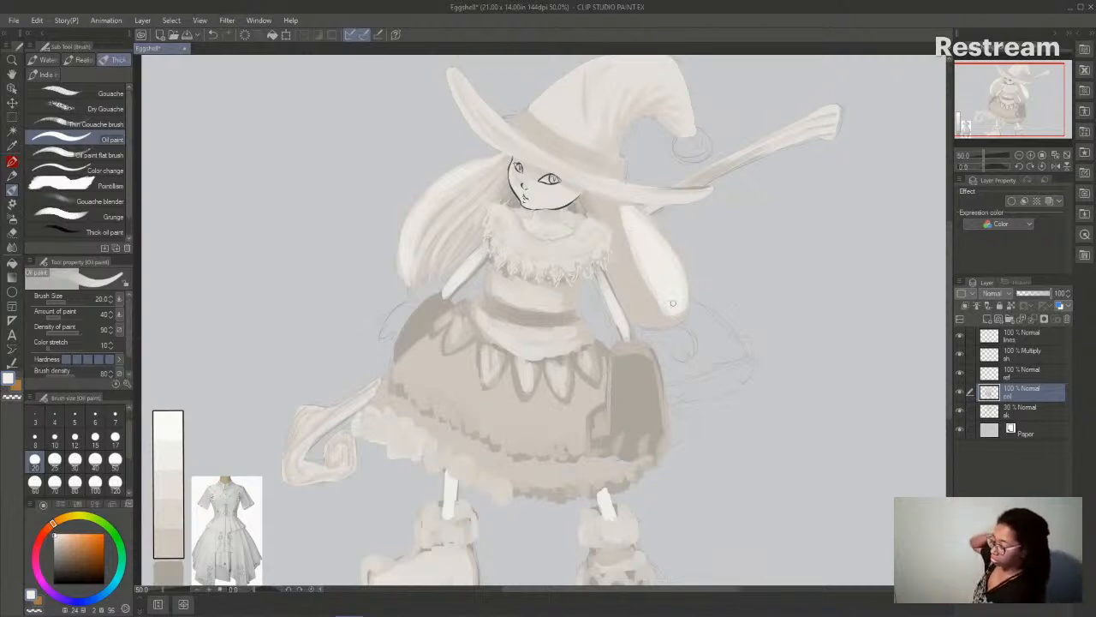
left_click(615, 210, "alt")
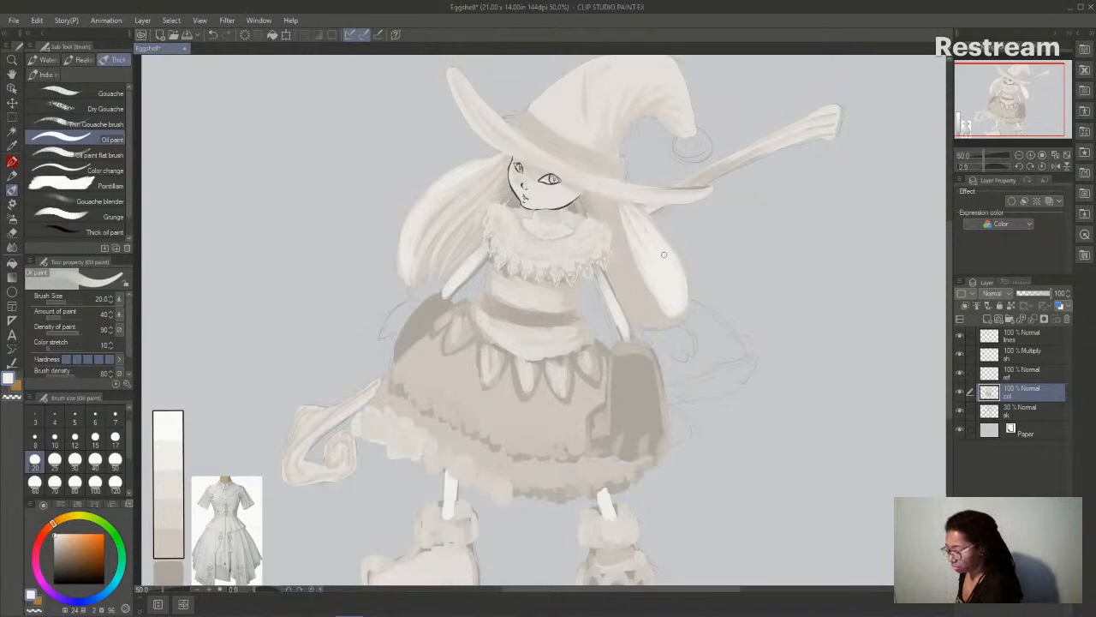
left_click(667, 312, "alt")
mouse_move(666, 310)
left_mouse_down()
mouse_move(661, 279)
mouse_move(674, 263)
left_mouse_up()
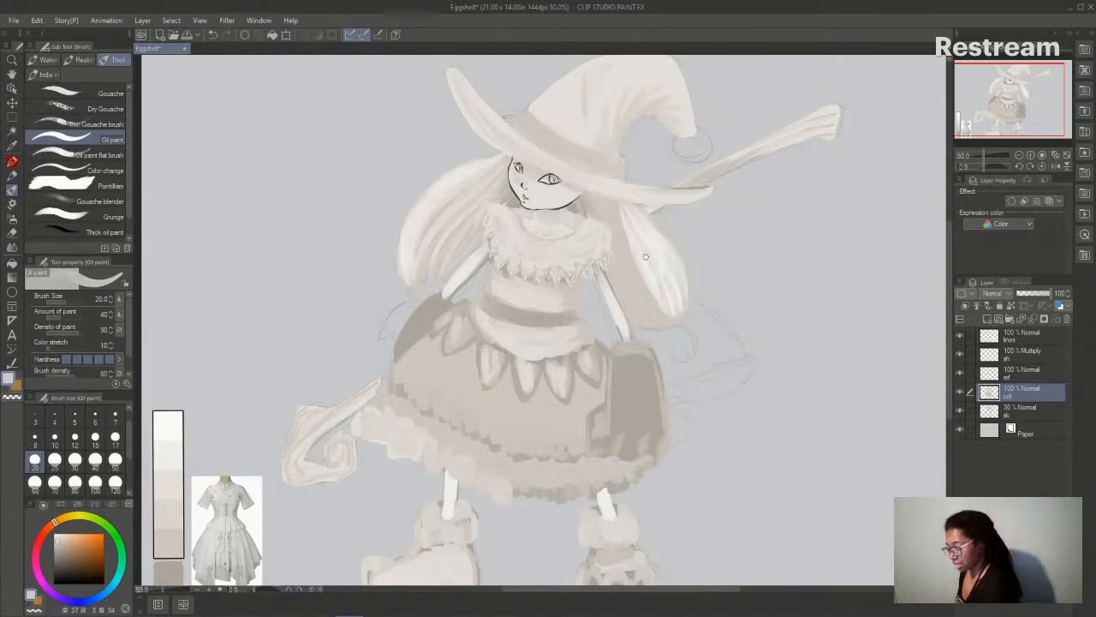
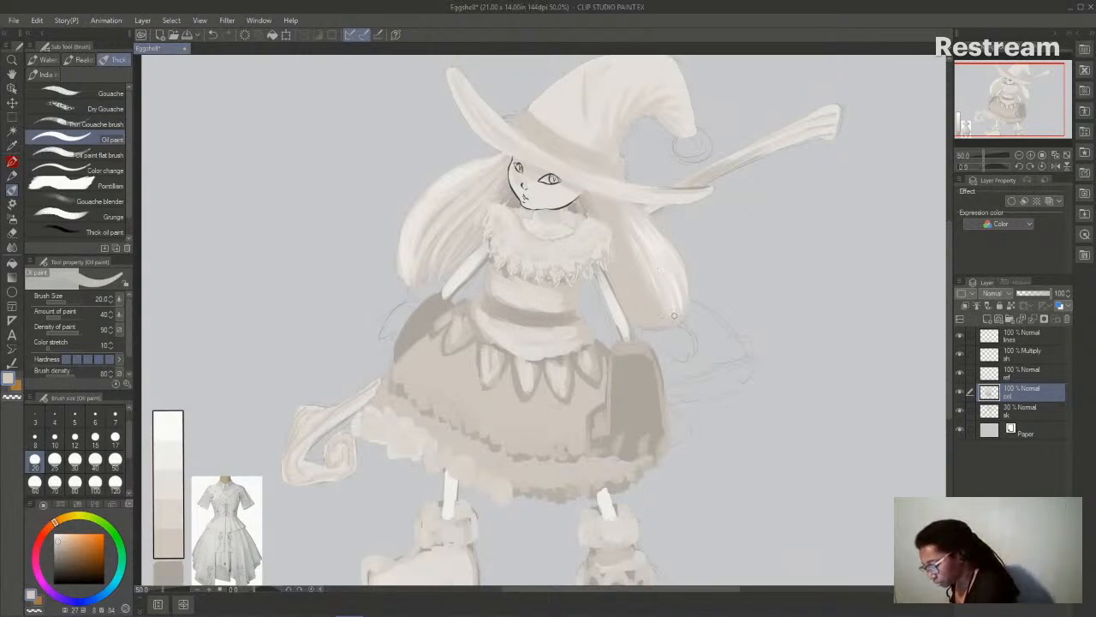
left_click(457, 174, "alt")
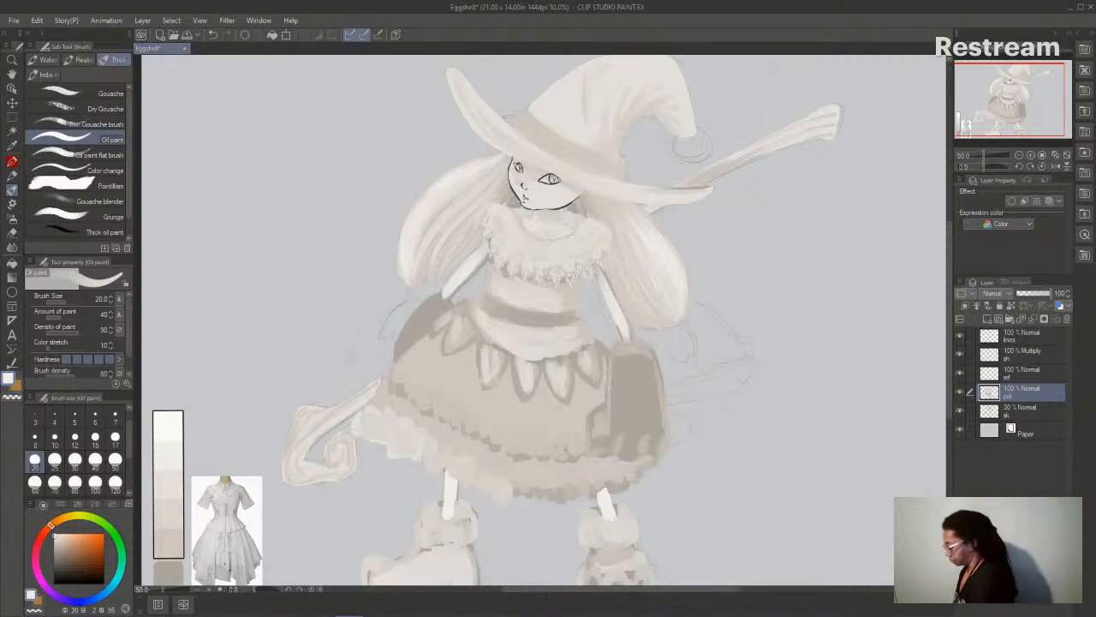
- Paint a round white puff with soft beige shading at the tip of the hair on the side away from the staff
left_click(167, 521, "alt")
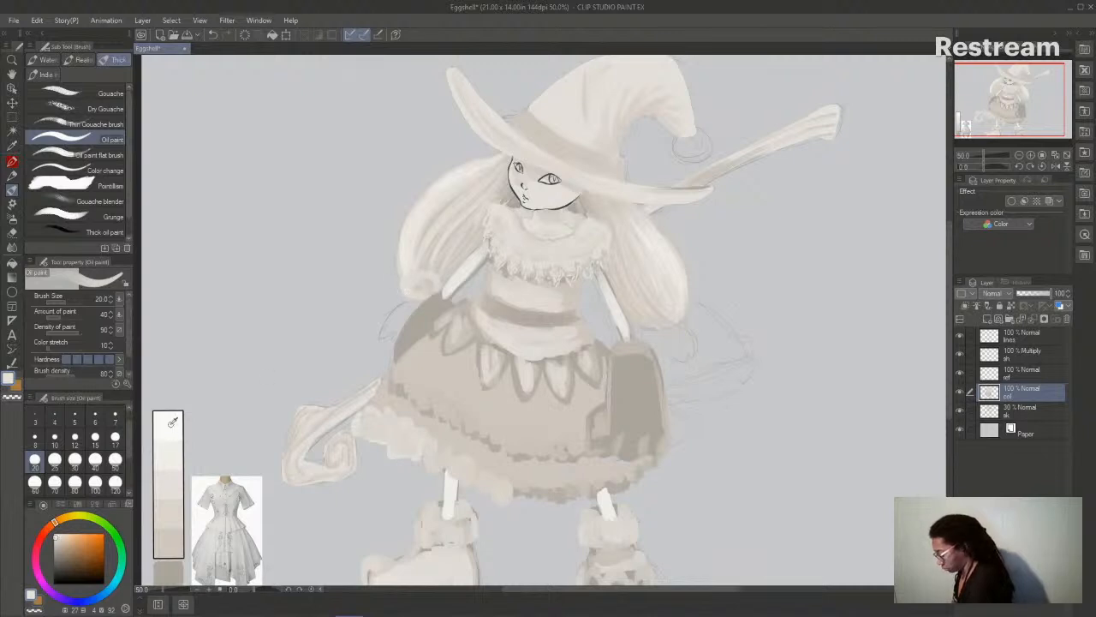
left_click(414, 276, "alt")
left_click_drag(413, 283, 444, 281)
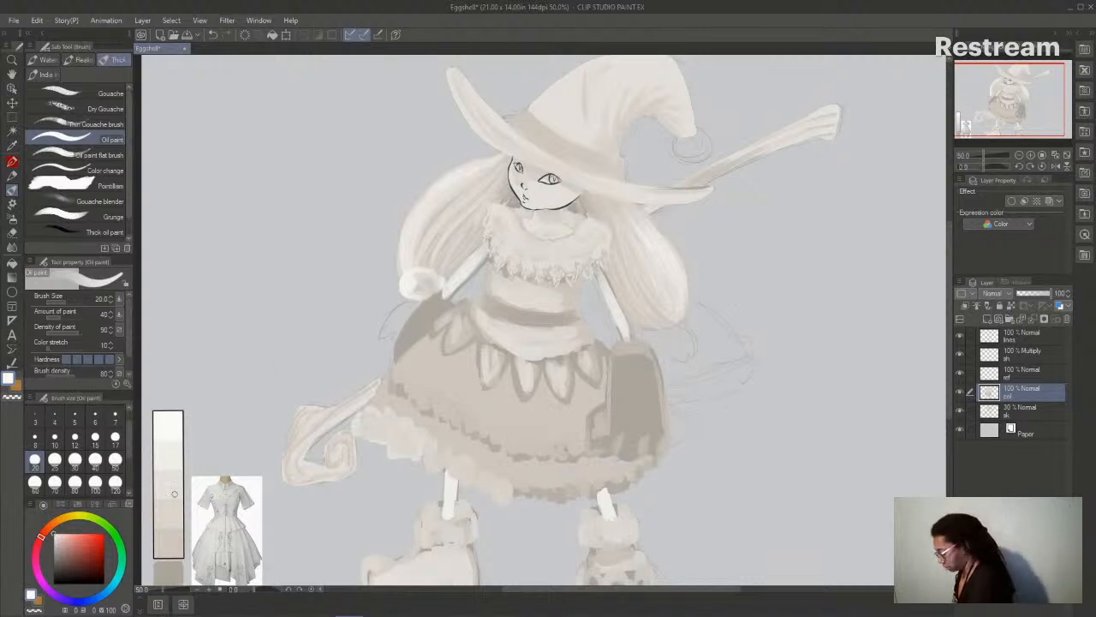
left_click(173, 537)
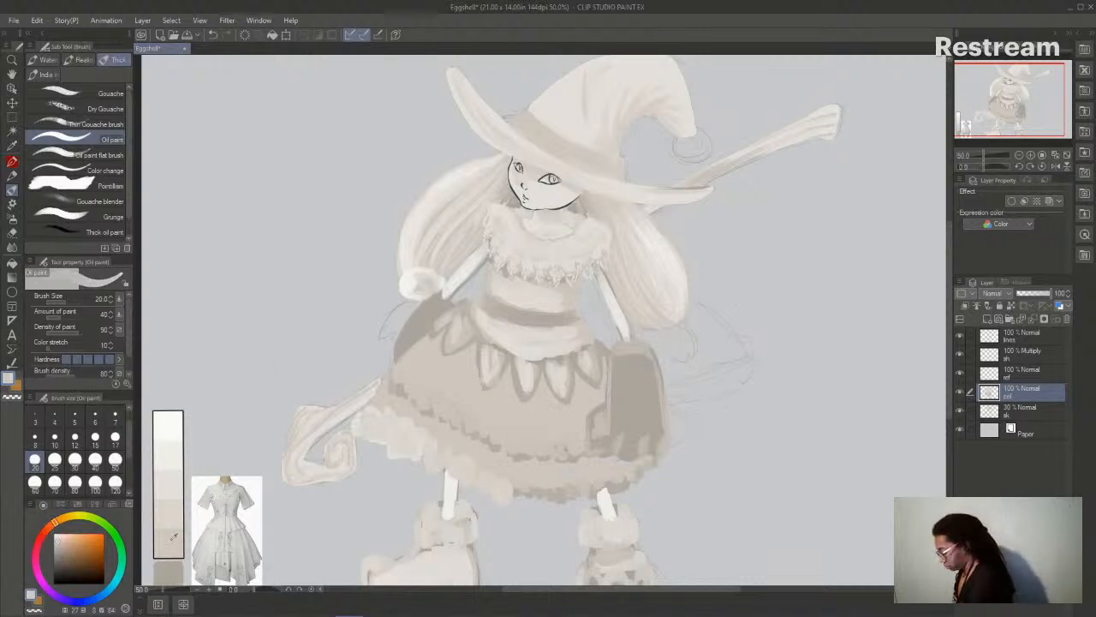
left_click(406, 279, "alt")
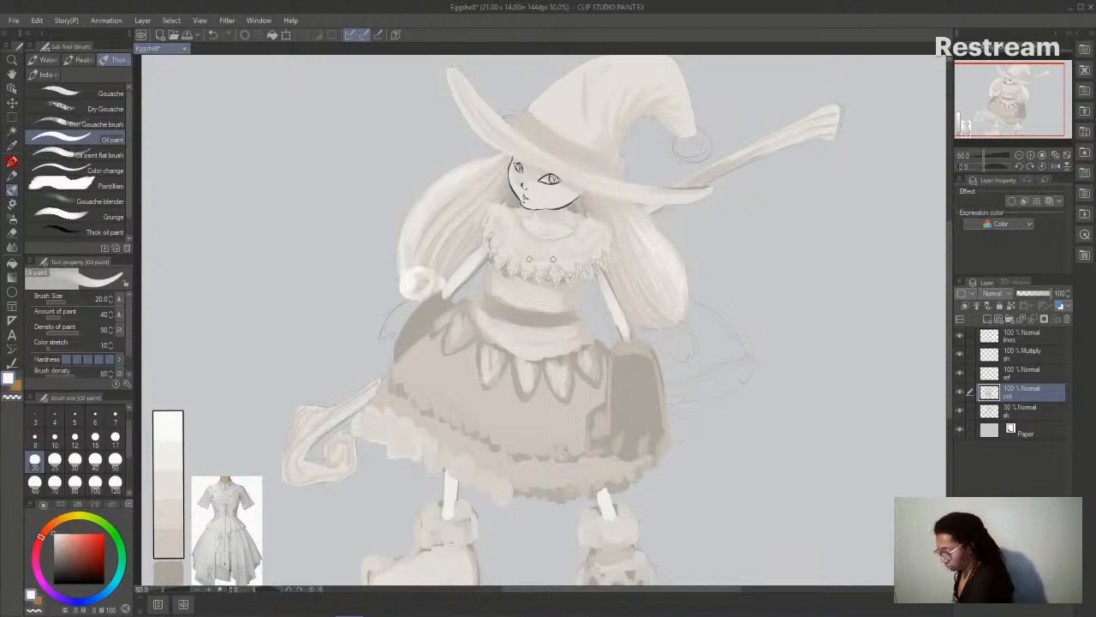
- Paint a matching white puff at the tip of the staff-side hair and shade it with light beige
mouse_move(647, 325)
left_mouse_down()
mouse_move(678, 315)
mouse_move(647, 325)
mouse_move(676, 330)
mouse_move(680, 315)
mouse_move(680, 331)
mouse_move(645, 329)
left_mouse_up()
left_click(663, 308, "alt")
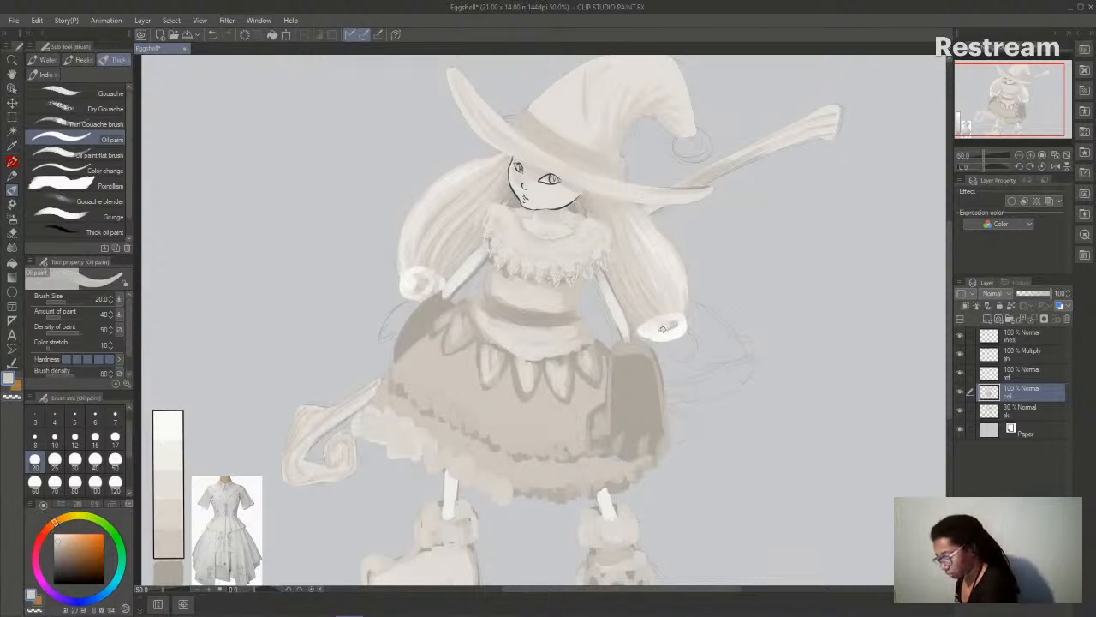
left_click_drag(660, 335, 672, 325)
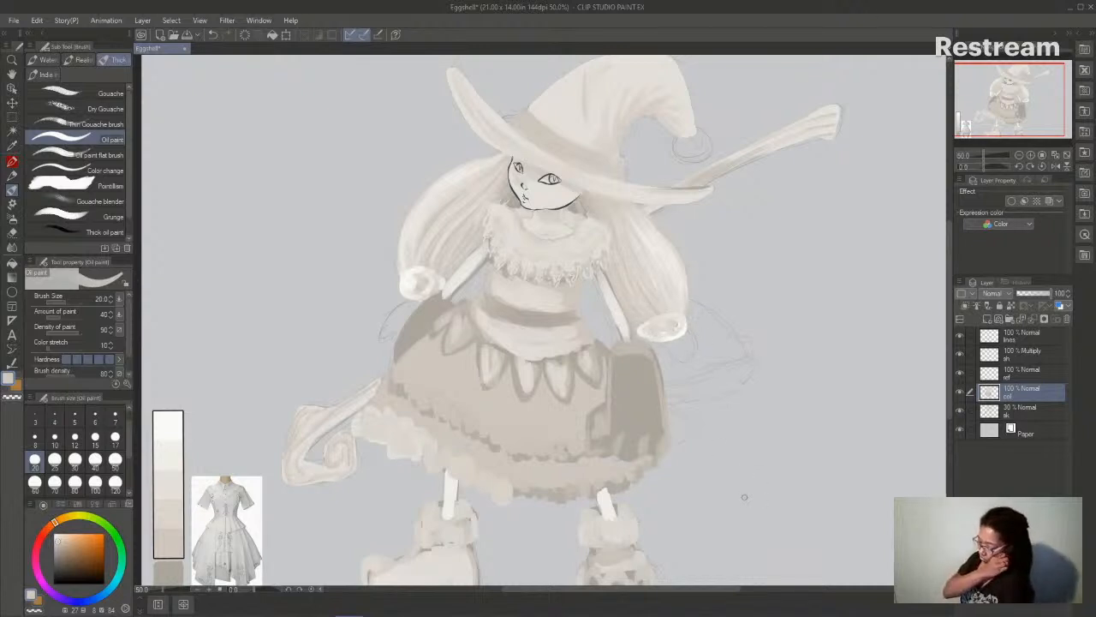
left_click_drag(721, 591, 726, 597)
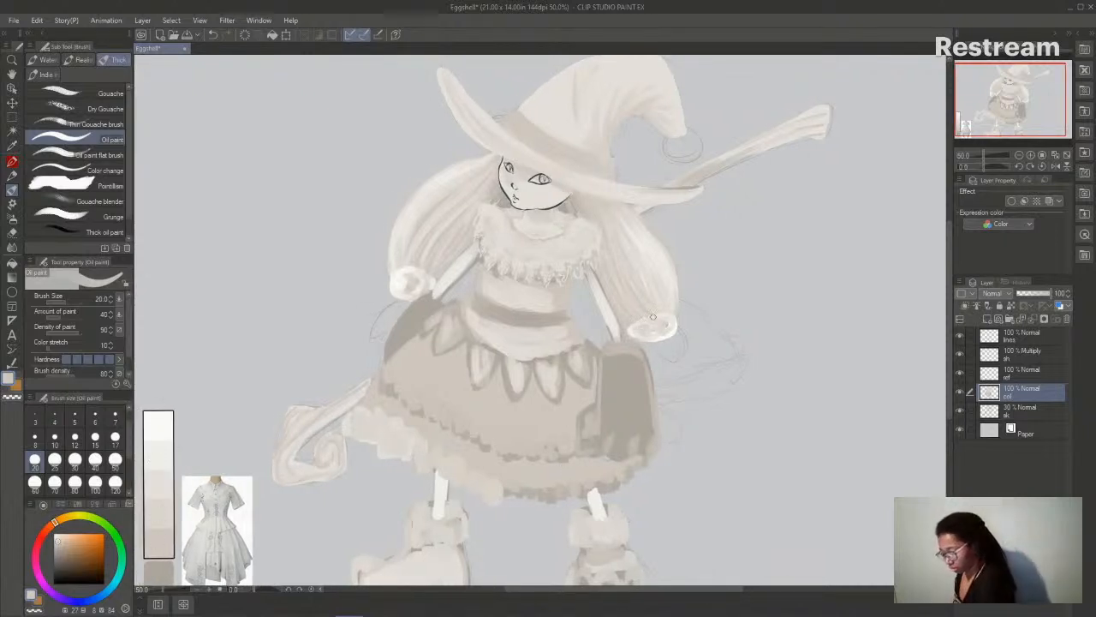
left_click_drag(644, 329, 675, 324)
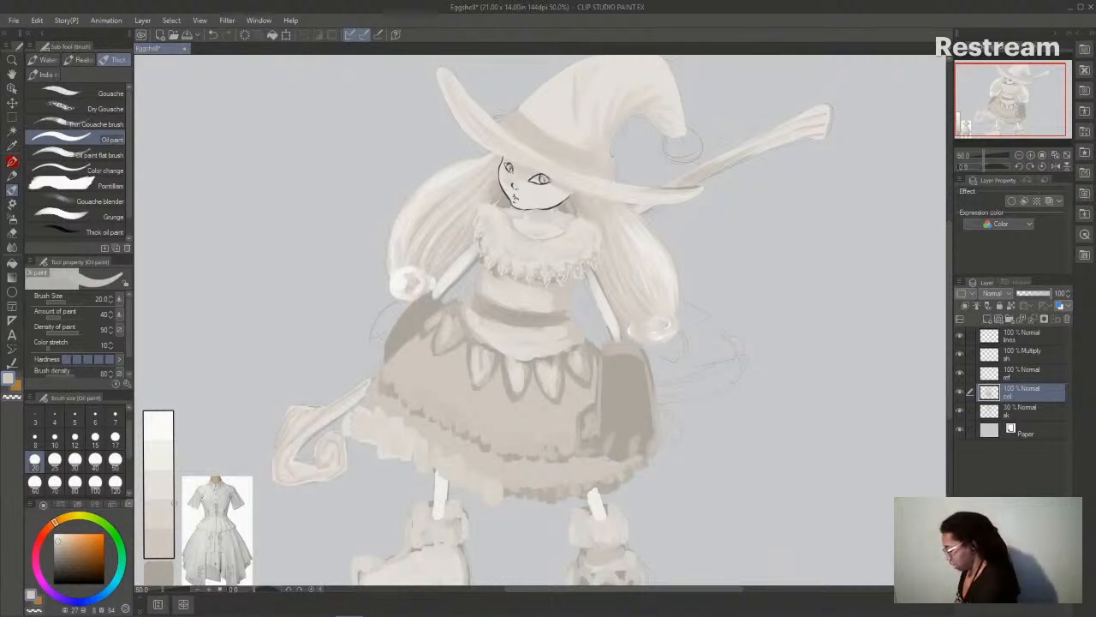
- Round out the staff-side puff in white and add beige shading and white highlights to both hair puffs
left_click(168, 432, "alt")
mouse_move(638, 326)
left_mouse_down()
mouse_move(672, 316)
mouse_move(674, 331)
mouse_move(647, 321)
mouse_move(657, 348)
mouse_move(676, 315)
mouse_move(652, 342)
left_mouse_up()
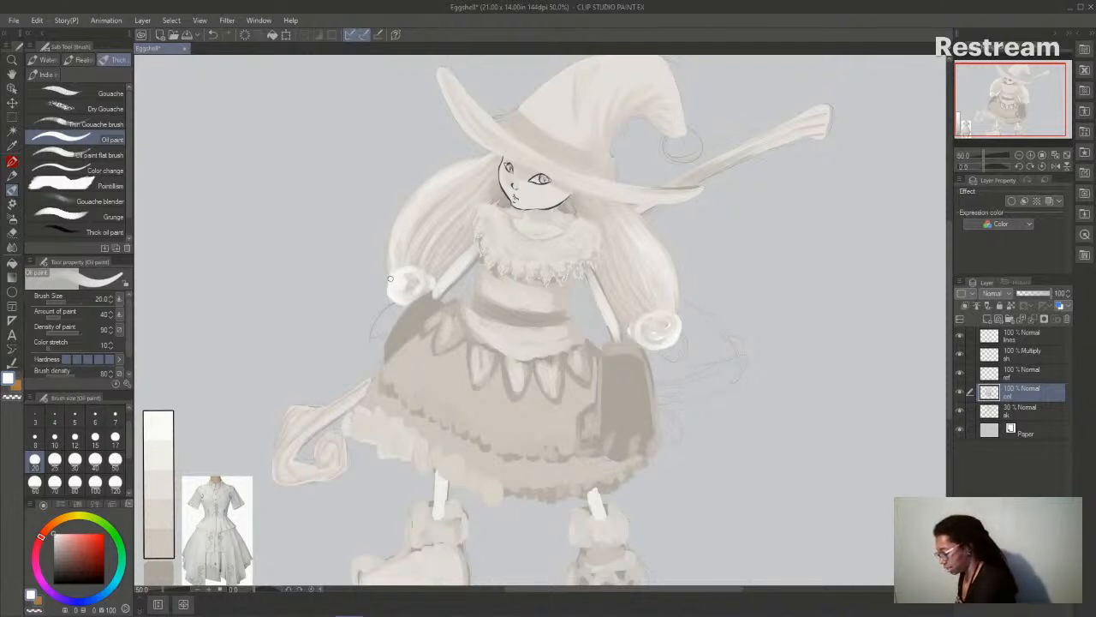
left_click(159, 511, "alt")
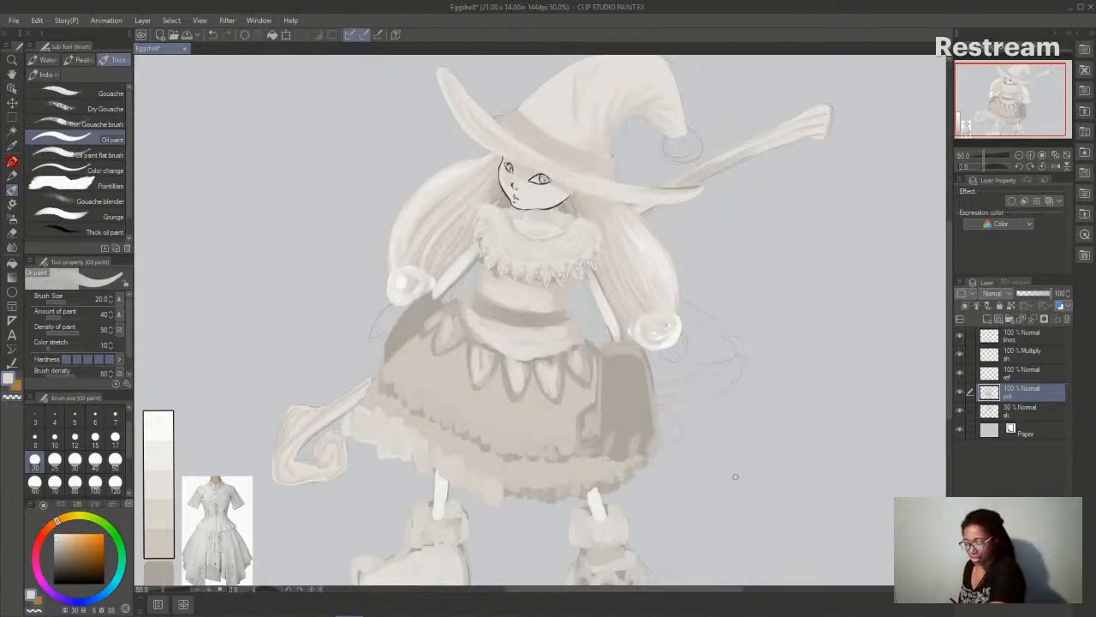
left_click(172, 423, "alt")
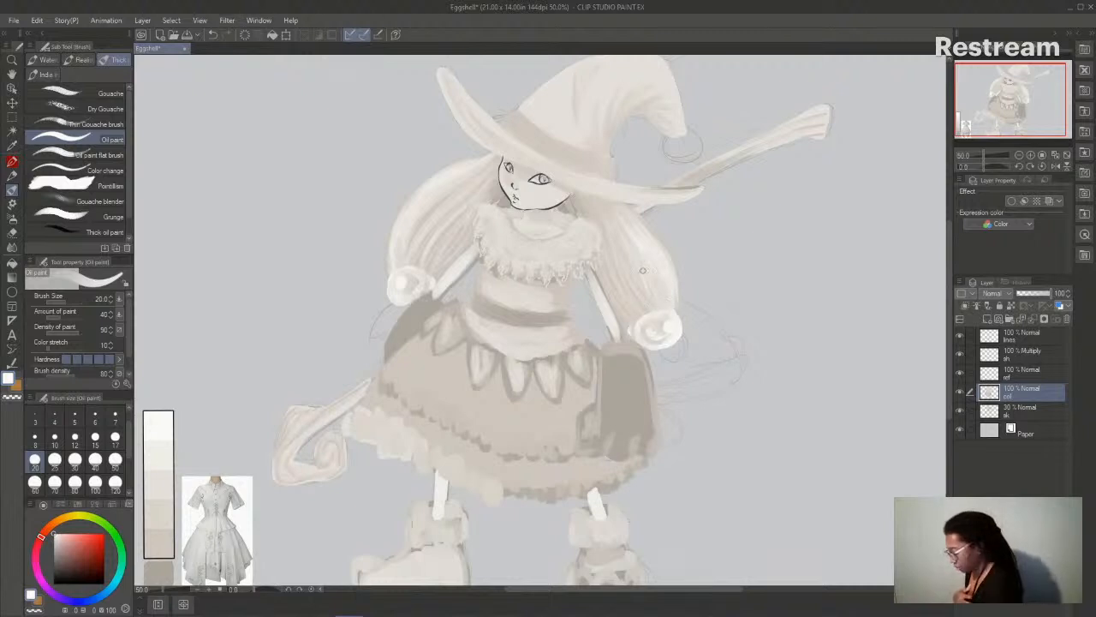
left_click(163, 570, "alt")
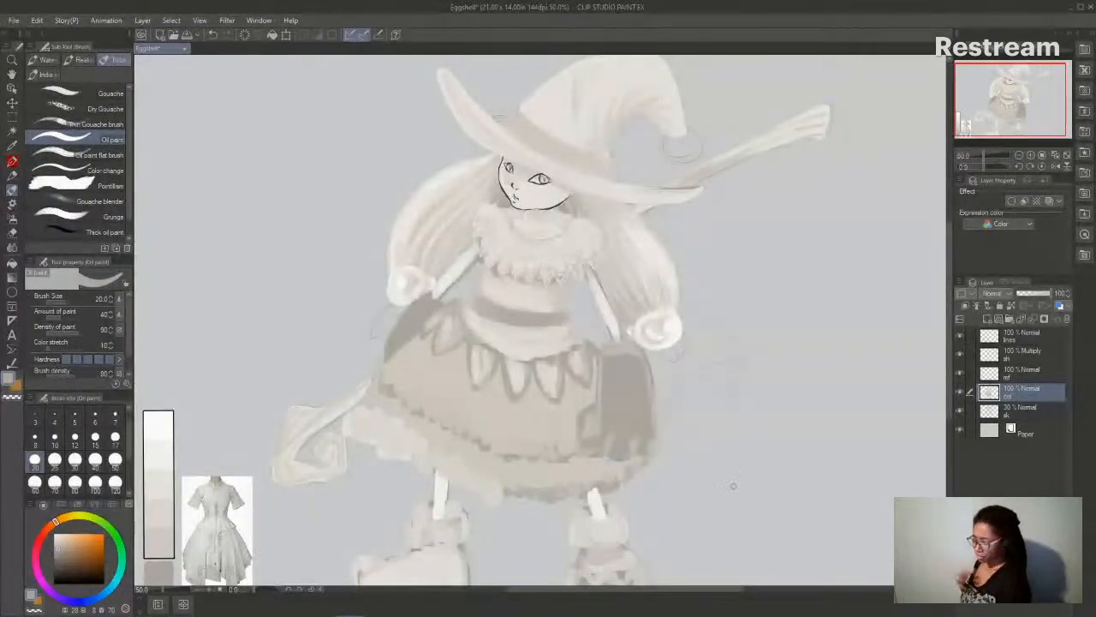
- Cover the skirt's bottom ruffle with fluffy off-white trim using the Pointillism brush at size 30
left_click_drag(712, 589, 717, 590)
left_click_drag(950, 325, 947, 284)
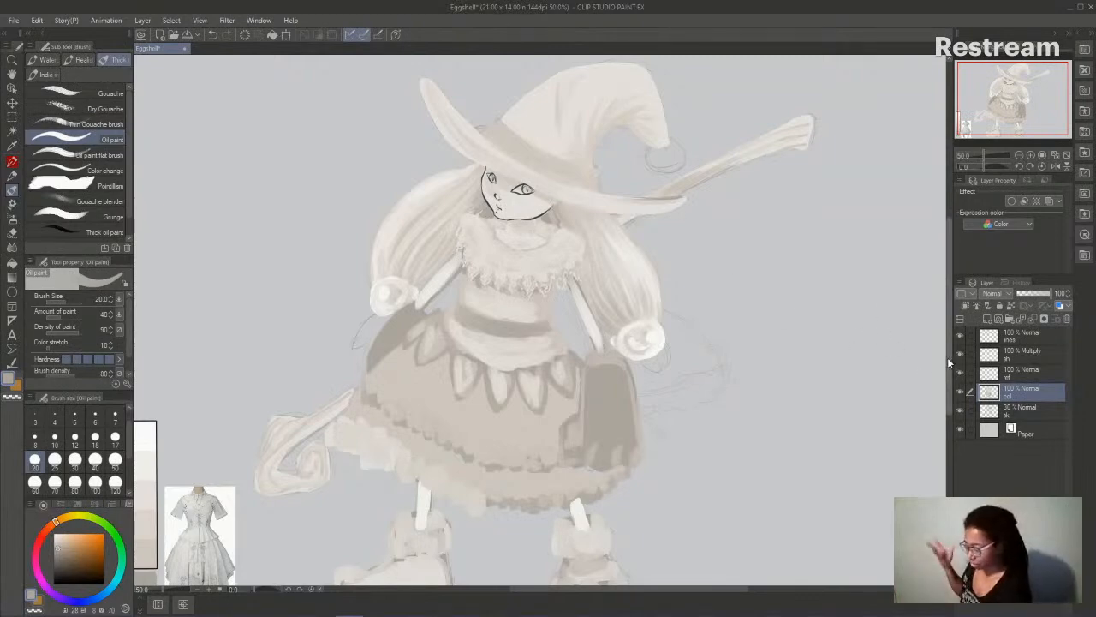
scroll(949, 364, "down", 2)
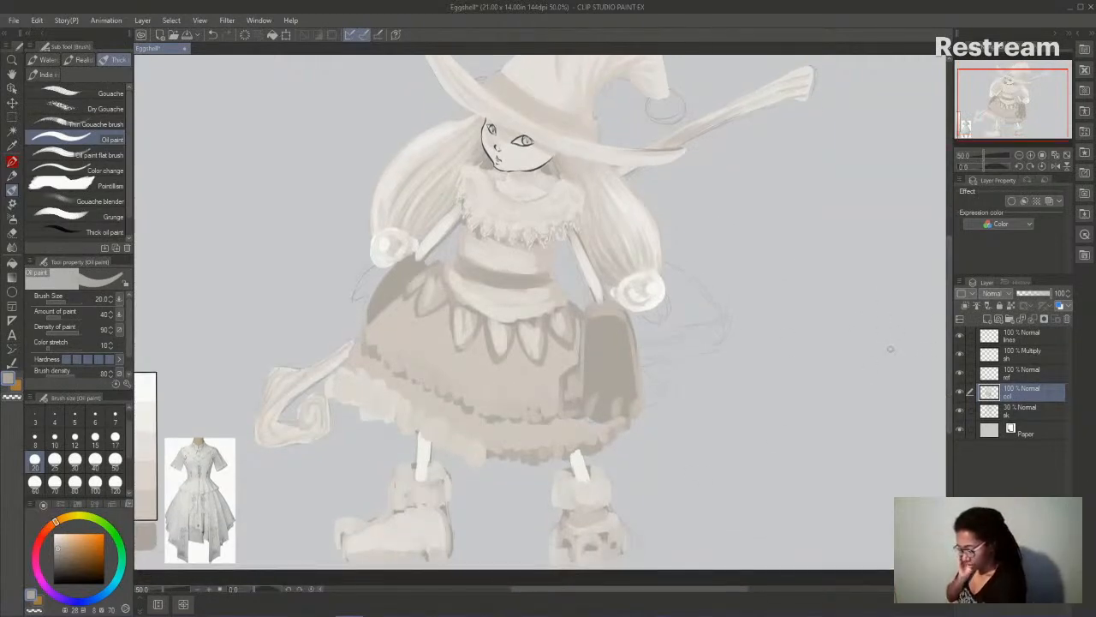
mouse_move(949, 359)
left_mouse_down()
mouse_move(949, 328)
mouse_move(948, 359)
left_mouse_up()
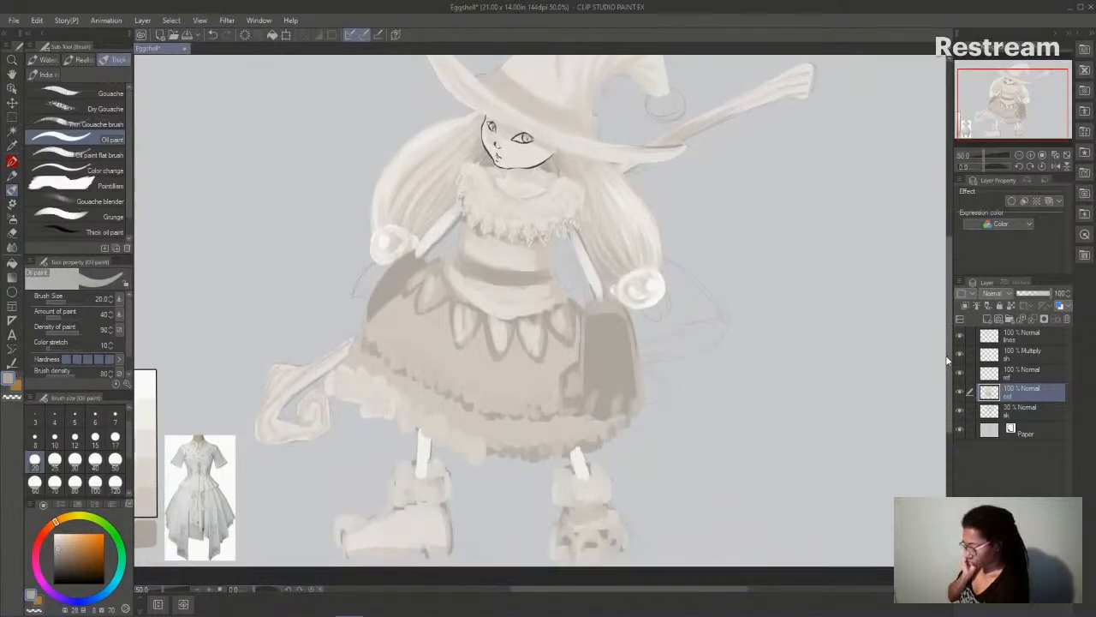
right_click(146, 415)
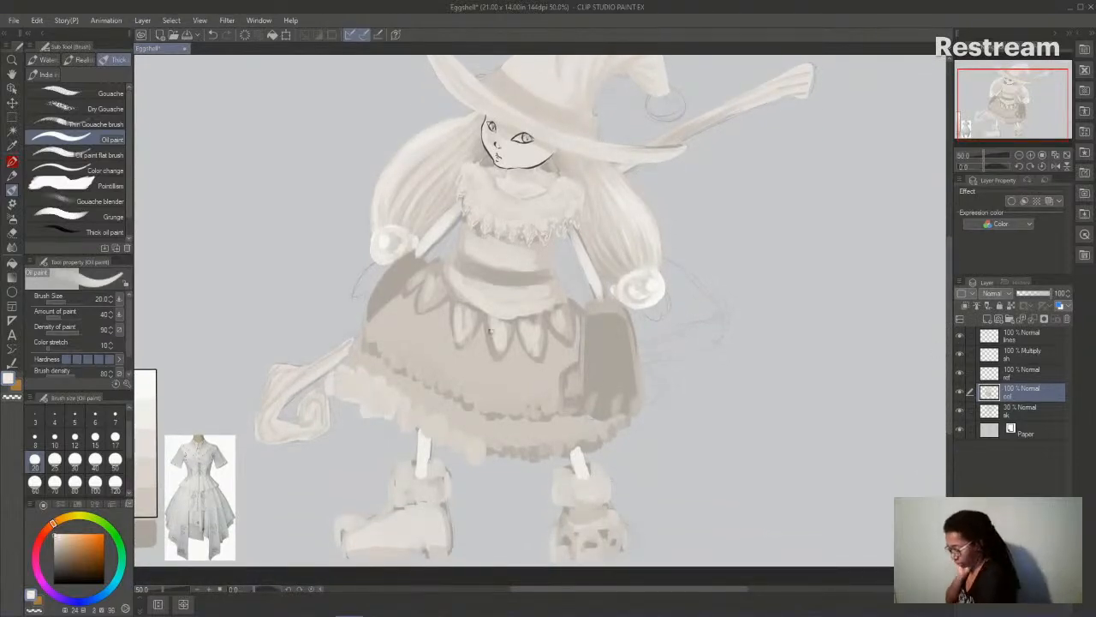
left_click_drag(620, 426, 610, 436)
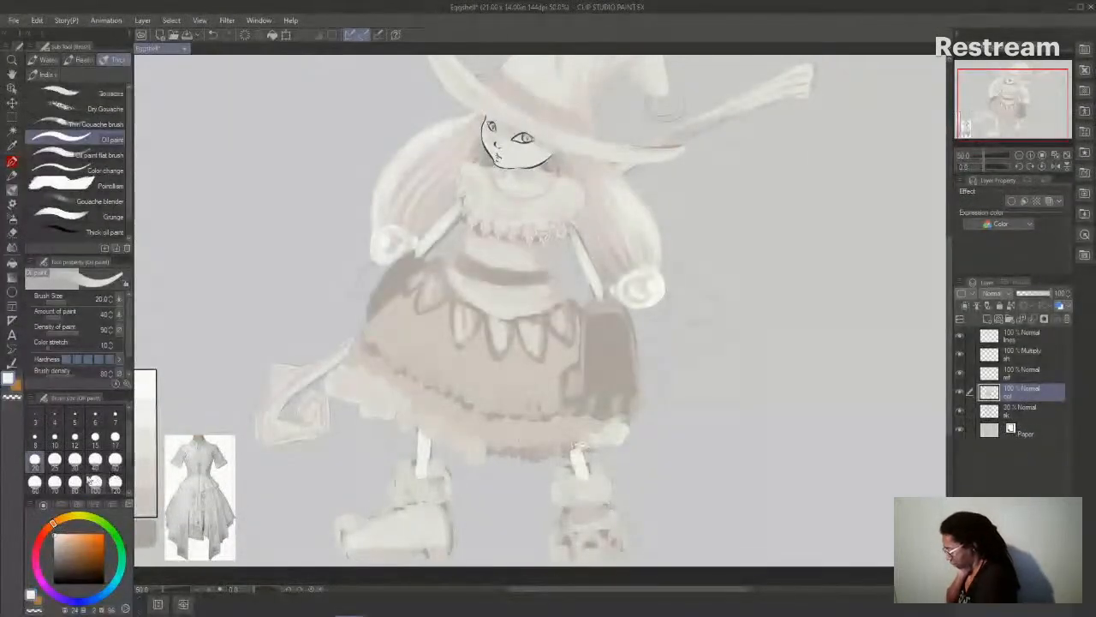
left_click(107, 185)
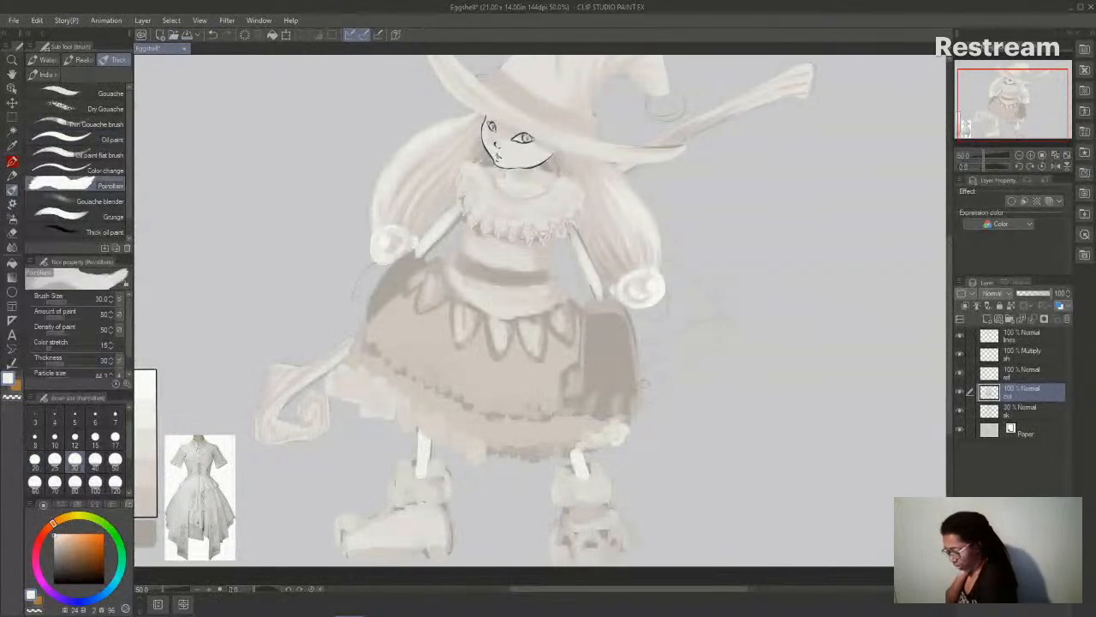
mouse_move(612, 433)
left_mouse_down()
mouse_move(529, 460)
mouse_move(538, 449)
mouse_move(464, 450)
mouse_move(462, 431)
mouse_move(428, 429)
mouse_move(408, 408)
mouse_move(395, 431)
mouse_move(393, 411)
mouse_move(358, 397)
mouse_move(336, 373)
left_mouse_up()
- Brighten the hem trim with white using the Pointillism brush at size 60 and dab beige shading along it
left_click(35, 484)
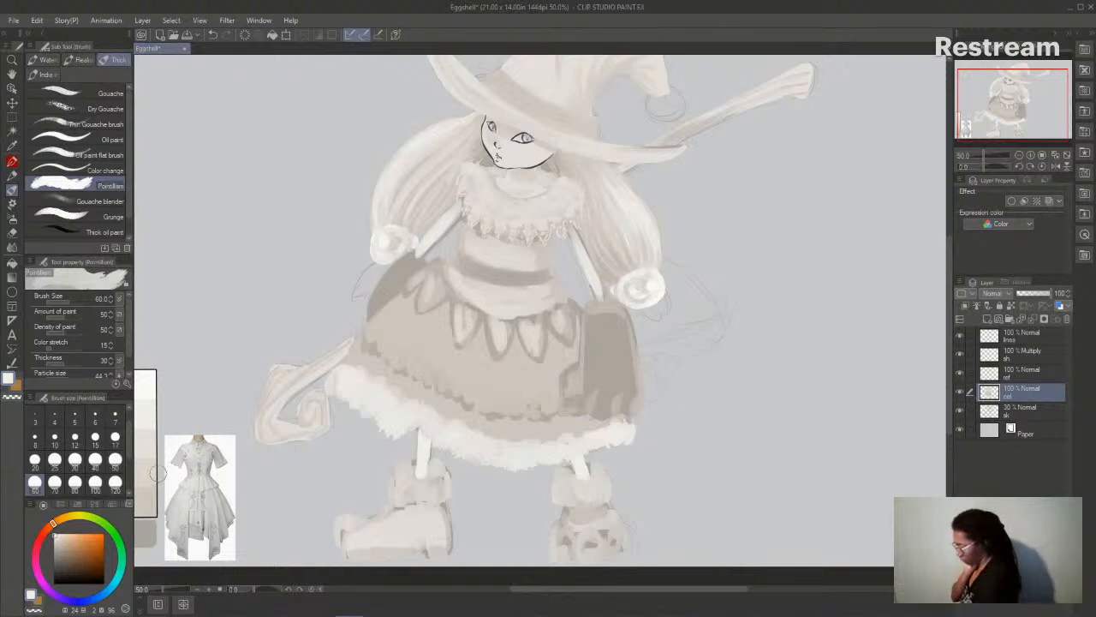
left_click(150, 385, "alt")
mouse_move(345, 380)
left_mouse_down()
mouse_move(380, 411)
mouse_move(419, 416)
mouse_move(444, 442)
mouse_move(460, 424)
mouse_move(472, 445)
mouse_move(490, 446)
mouse_move(473, 451)
mouse_move(477, 439)
mouse_move(499, 456)
mouse_move(504, 439)
mouse_move(518, 460)
mouse_move(533, 440)
mouse_move(568, 449)
mouse_move(586, 431)
mouse_move(568, 426)
mouse_move(633, 423)
left_mouse_up()
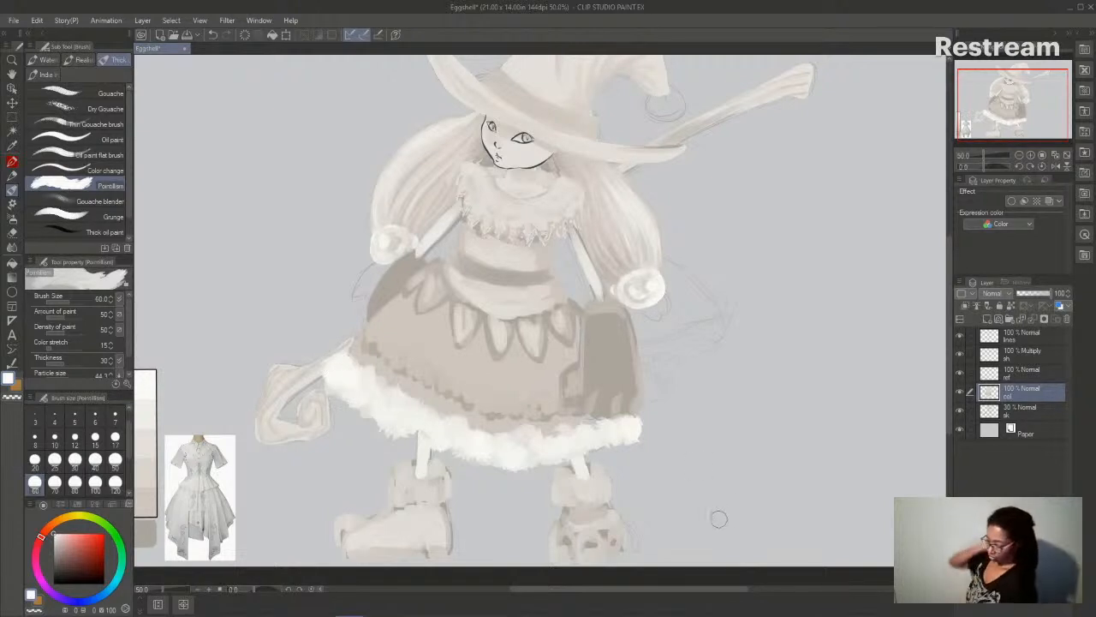
left_click(146, 470, "alt")
left_click(75, 459)
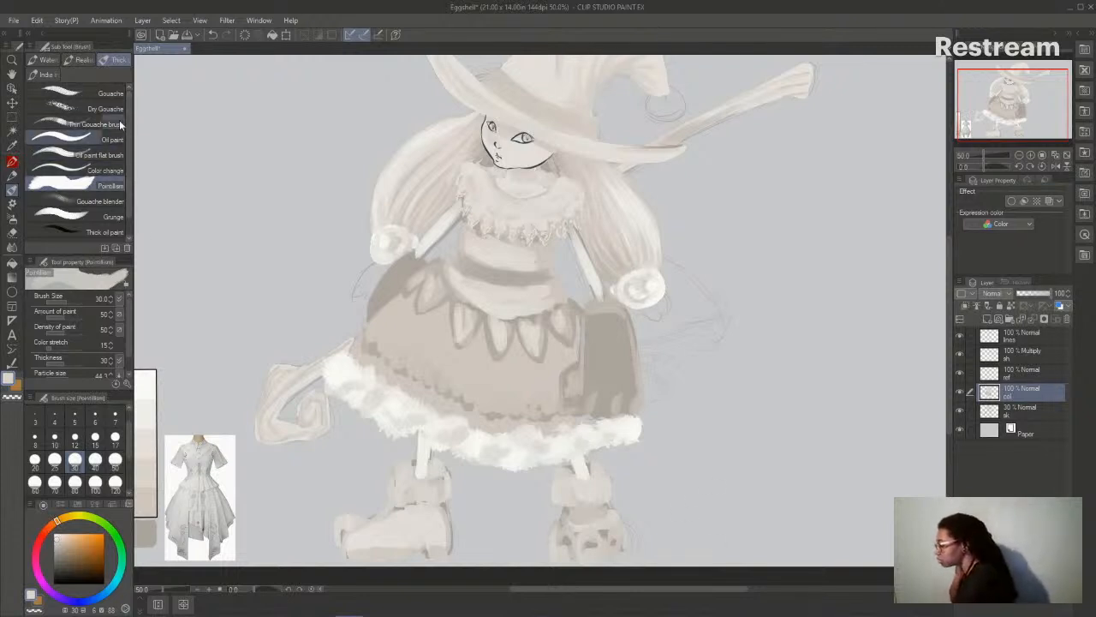
- Soften the beige dabs along the fluffy hem trim with off-white using the Oil paint brush at size 30
left_click(116, 142)
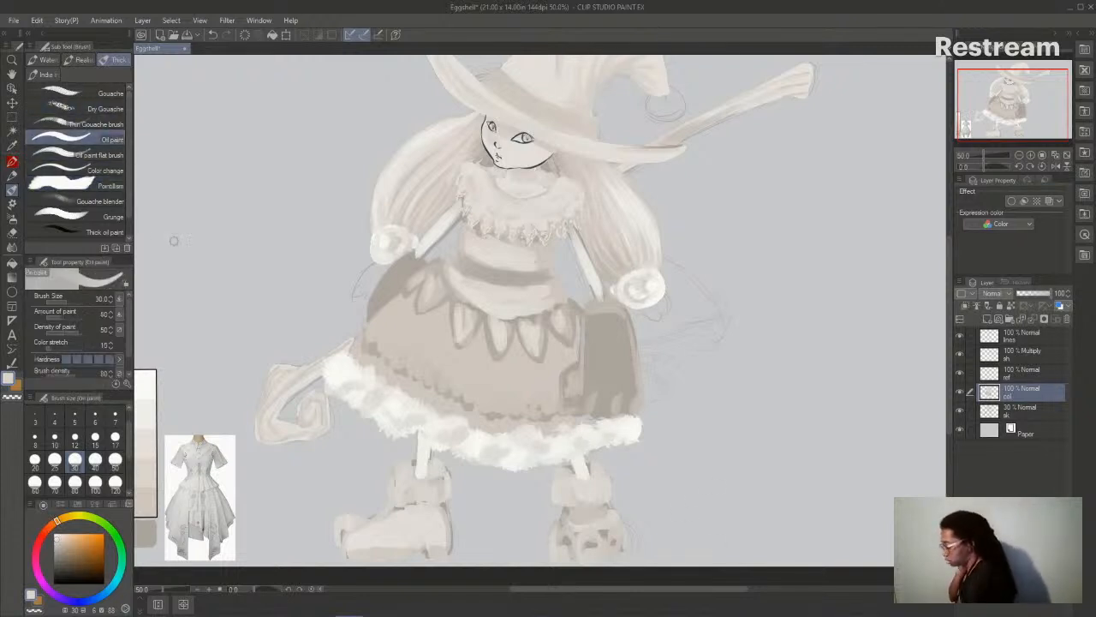
left_click(337, 371, "alt")
left_click(149, 399)
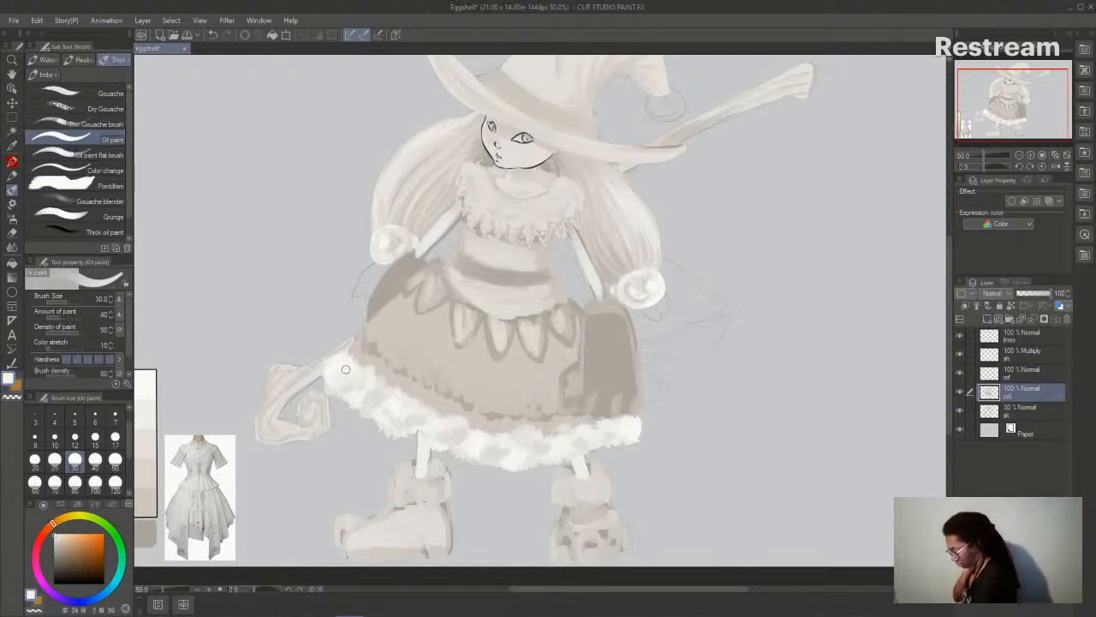
mouse_move(339, 378)
left_mouse_down()
mouse_move(350, 396)
mouse_move(379, 394)
mouse_move(368, 395)
left_mouse_up()
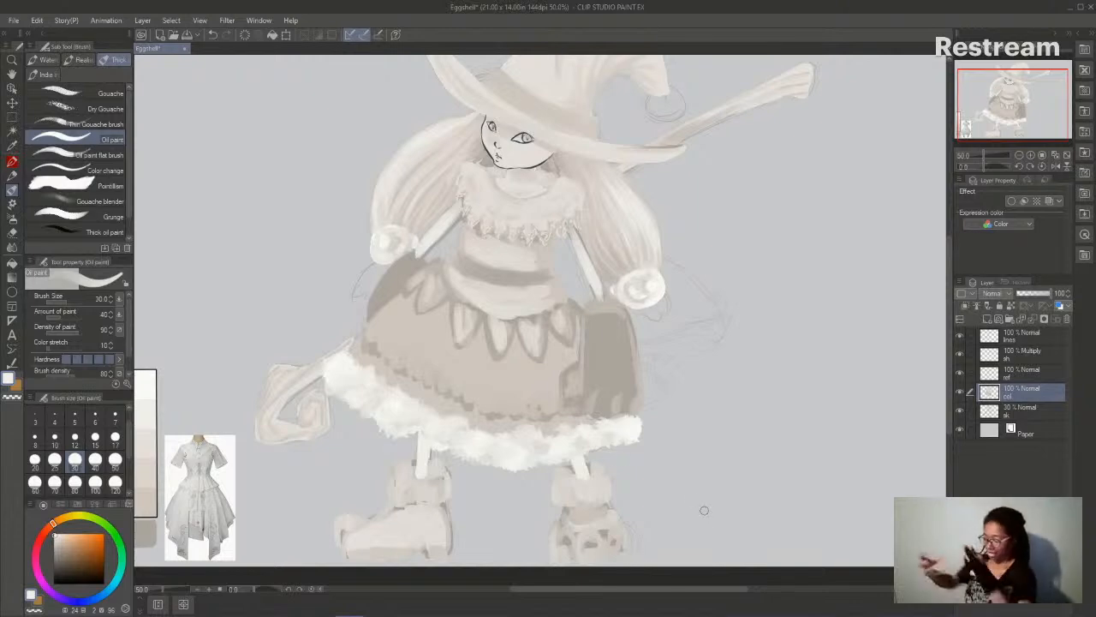
left_click_drag(534, 442, 545, 444)
key("ctrl+z")
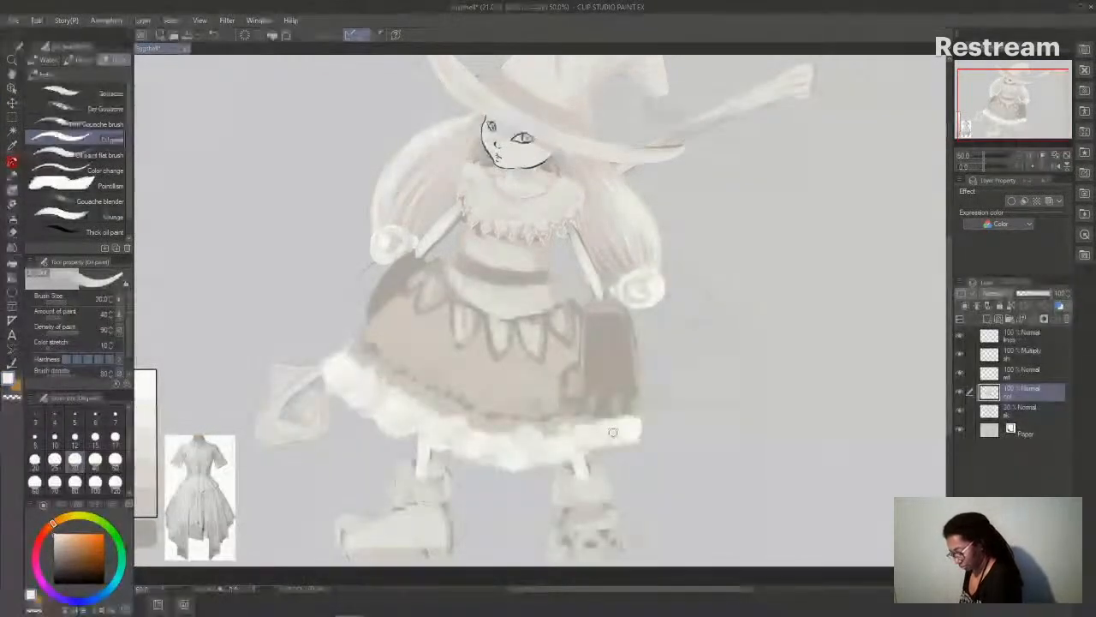
left_click(151, 387, "alt")
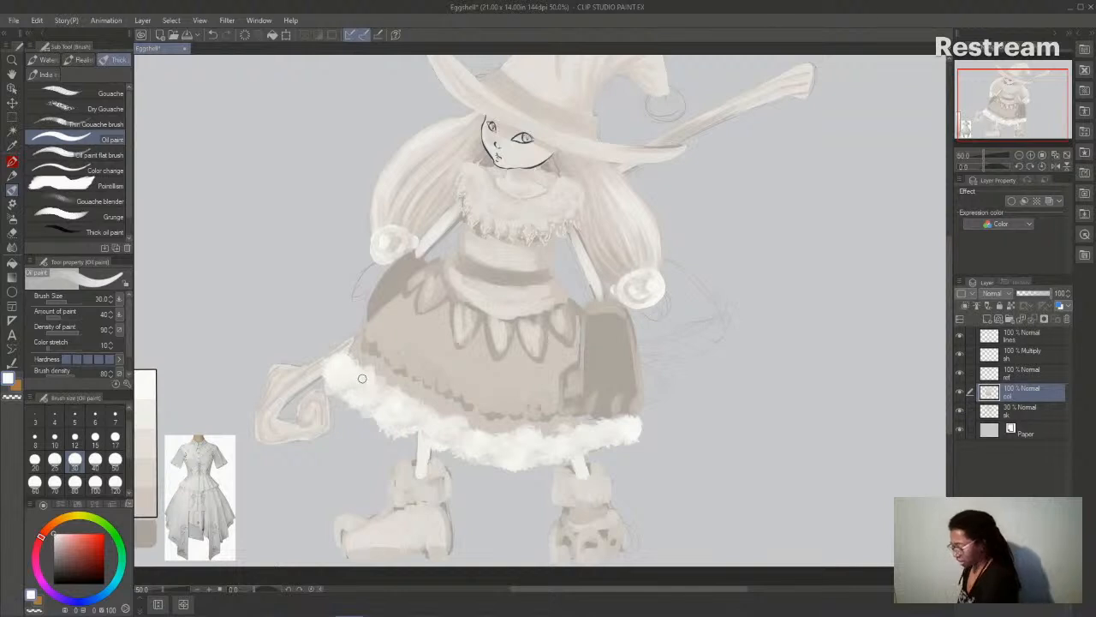
- Paint beige leopard-style spots along the fluffy hem trim using the Gouache brush at size 17
left_click(148, 499, "alt")
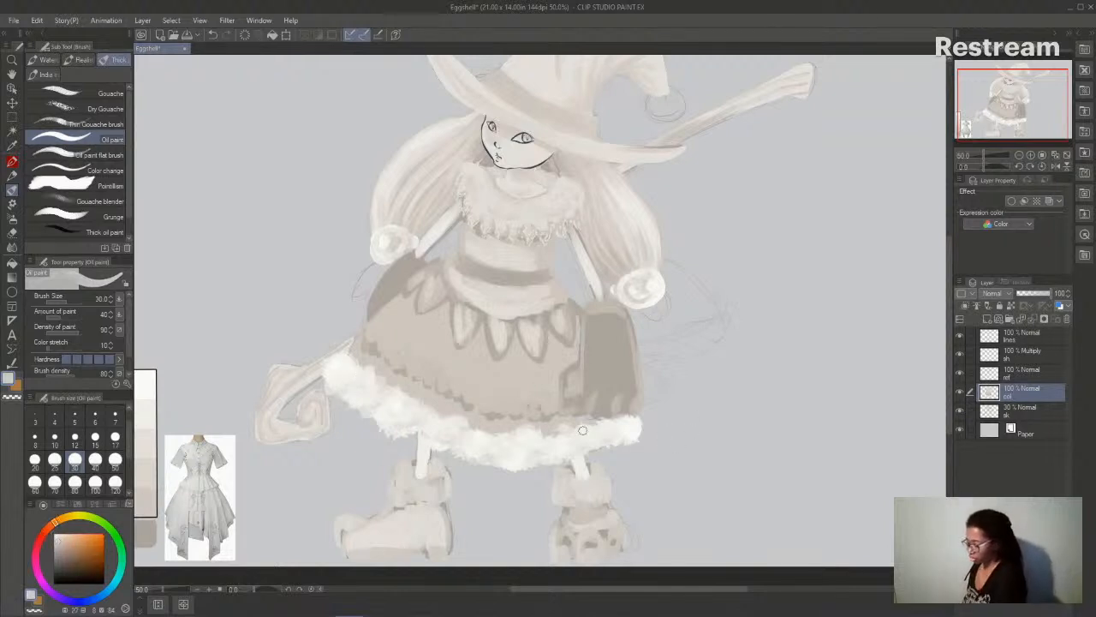
left_click(108, 95)
left_click(1032, 156)
left_click(1031, 156)
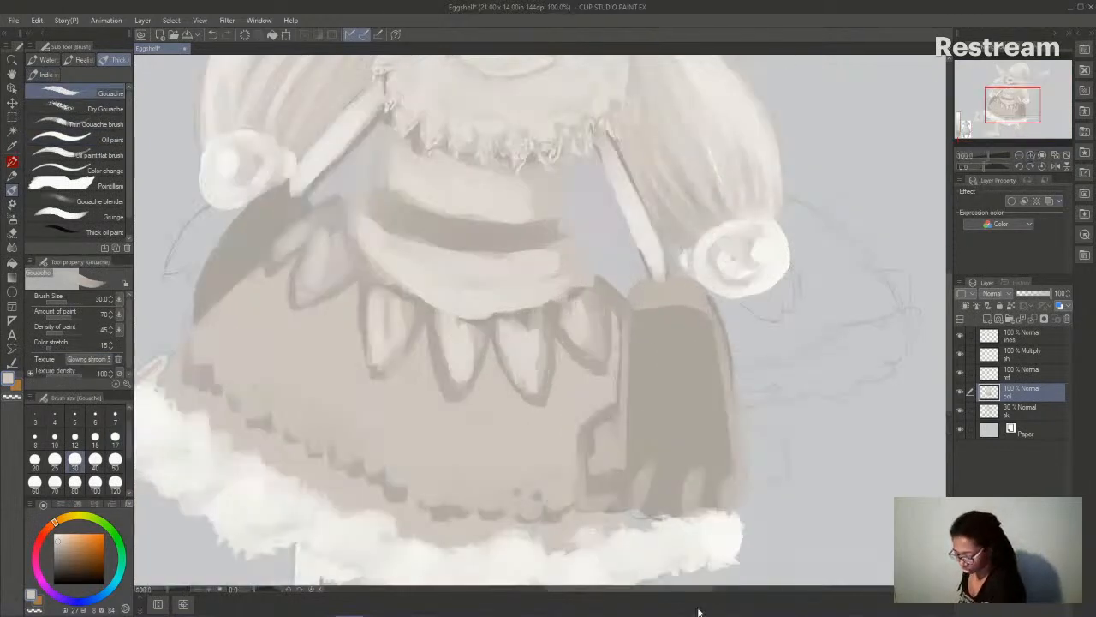
left_click_drag(711, 594, 673, 594)
left_click_drag(949, 320, 950, 355)
left_click(114, 437)
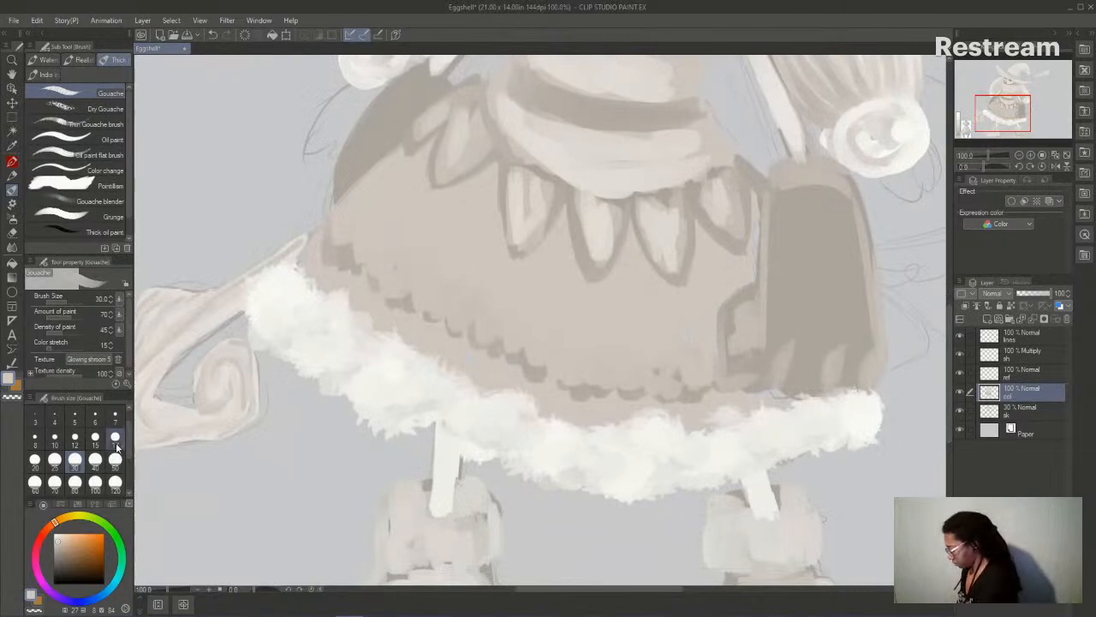
mouse_move(305, 313)
left_mouse_down()
mouse_move(260, 311)
mouse_move(282, 314)
mouse_move(283, 295)
left_mouse_up()
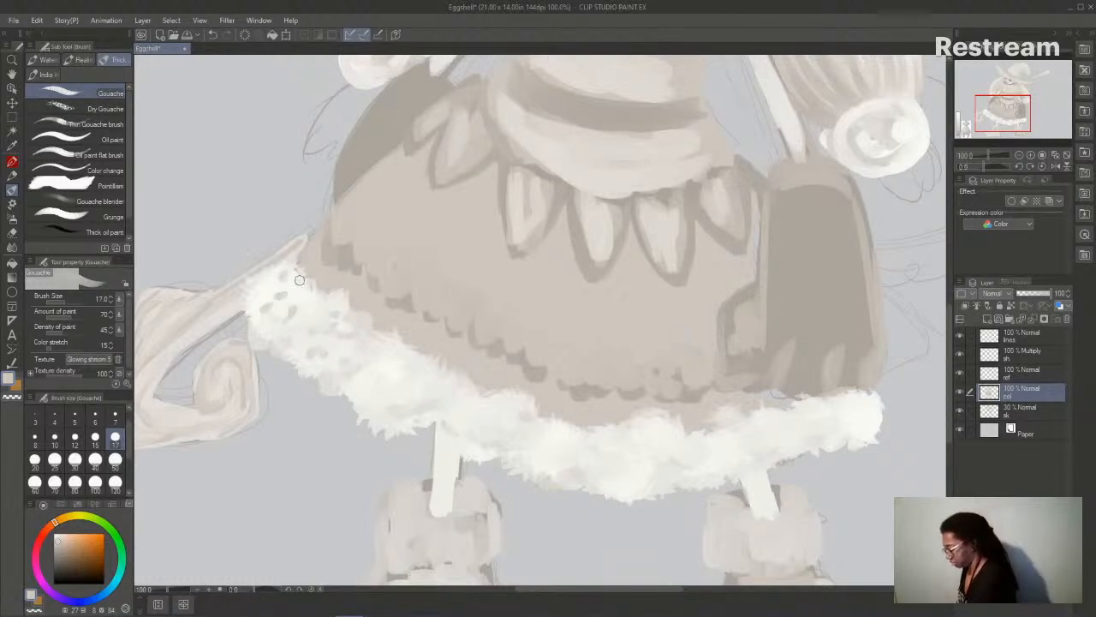
mouse_move(376, 385)
left_mouse_down()
mouse_move(390, 348)
mouse_move(403, 354)
mouse_move(388, 368)
mouse_move(411, 383)
mouse_move(450, 379)
left_mouse_up()
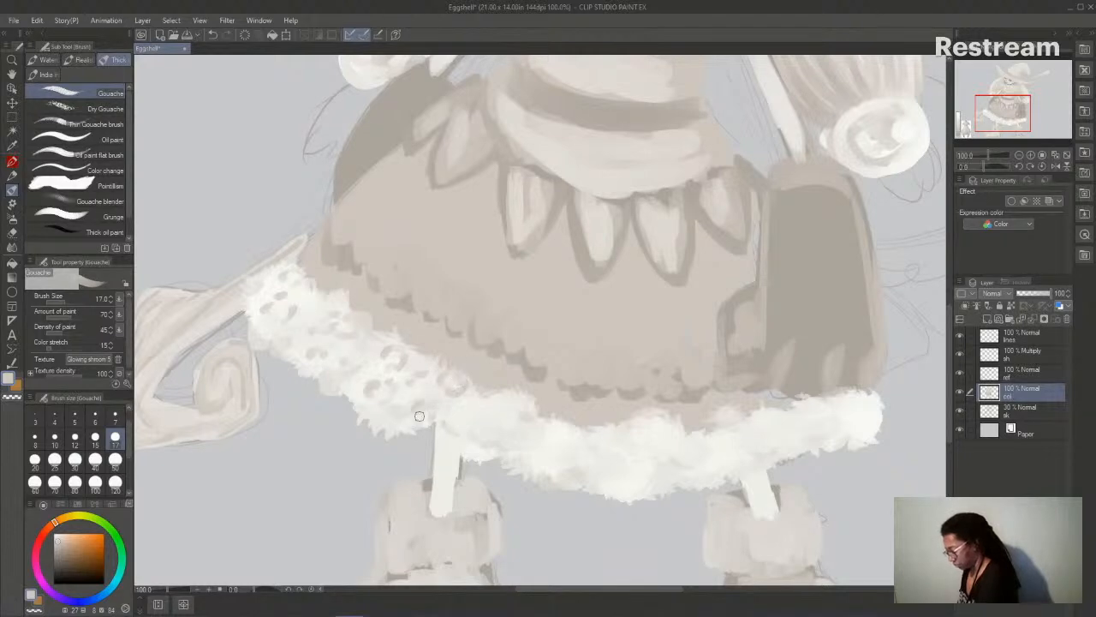
mouse_move(469, 432)
left_mouse_down()
mouse_move(492, 418)
mouse_move(517, 425)
mouse_move(518, 409)
mouse_move(507, 419)
mouse_move(491, 401)
mouse_move(513, 402)
mouse_move(500, 397)
mouse_move(561, 394)
mouse_move(540, 431)
mouse_move(550, 450)
mouse_move(561, 447)
mouse_move(565, 432)
mouse_move(554, 448)
mouse_move(524, 460)
left_mouse_up()
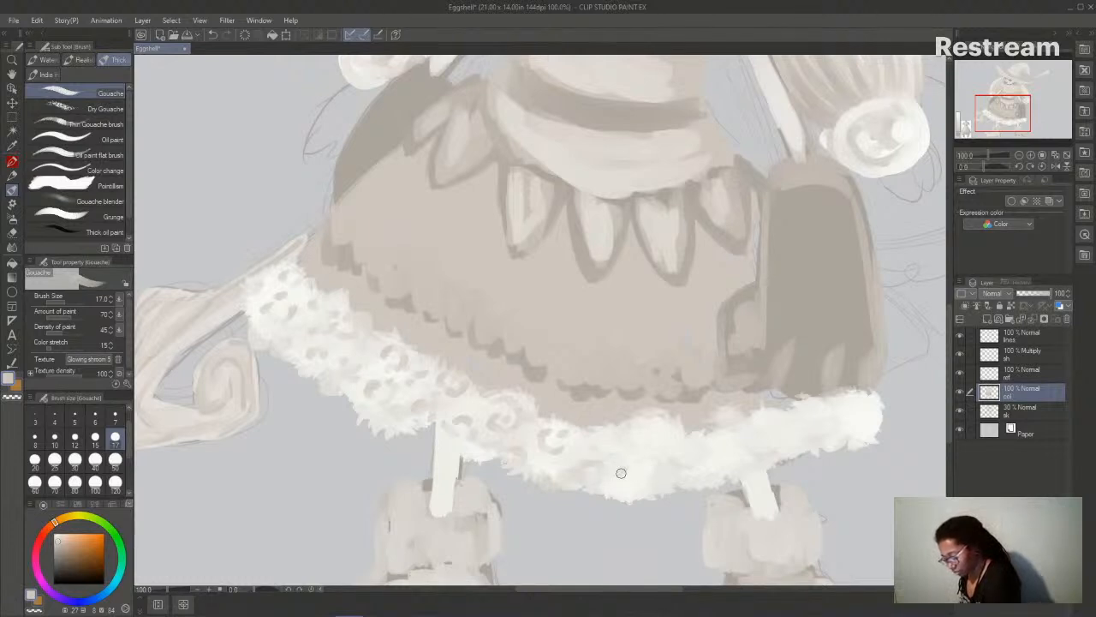
mouse_move(640, 459)
left_mouse_down()
mouse_move(646, 429)
mouse_move(631, 428)
mouse_move(633, 438)
mouse_move(614, 446)
mouse_move(702, 460)
left_mouse_up()
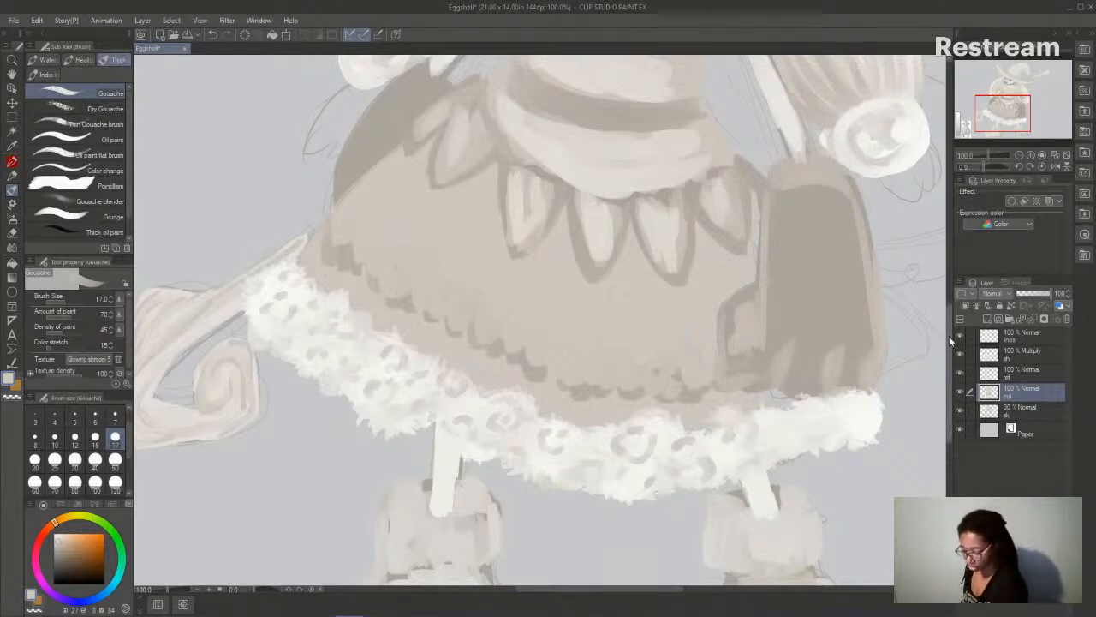
- Paint beige leopard-style spots across the fur collar using the Light running ink brush at size 15
scroll(949, 336, "down", 4)
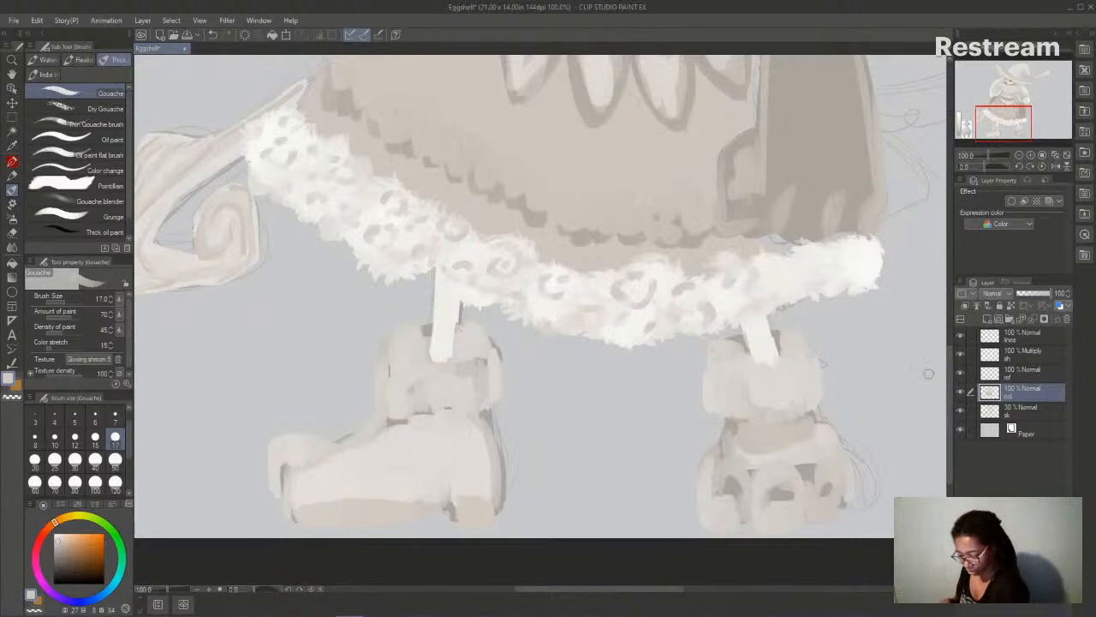
scroll(928, 374, "up", 3)
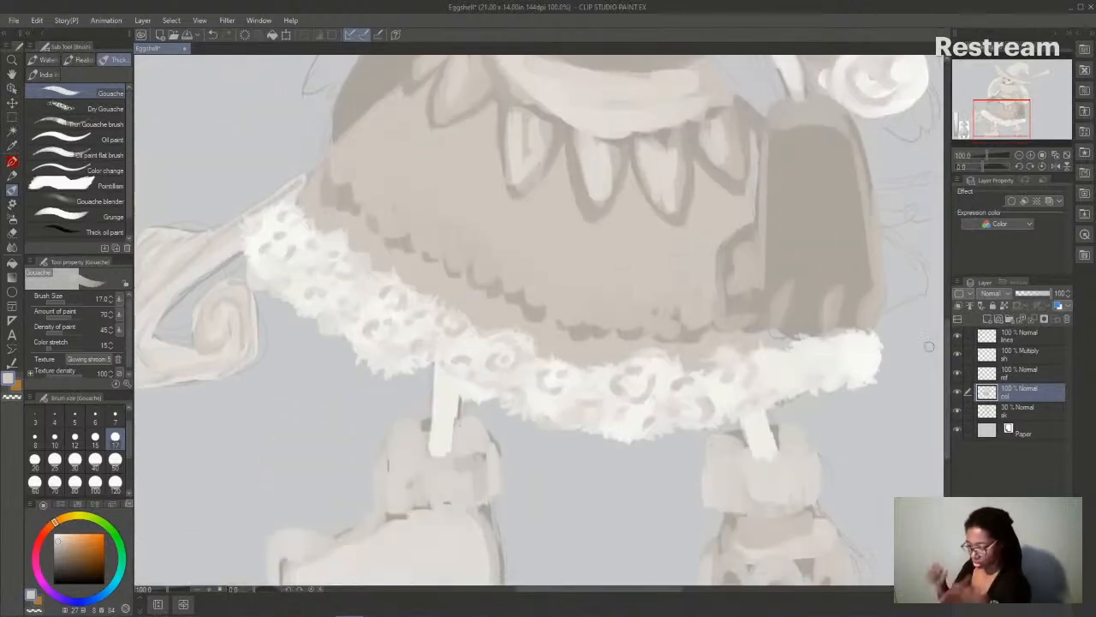
scroll(945, 363, "up", 12)
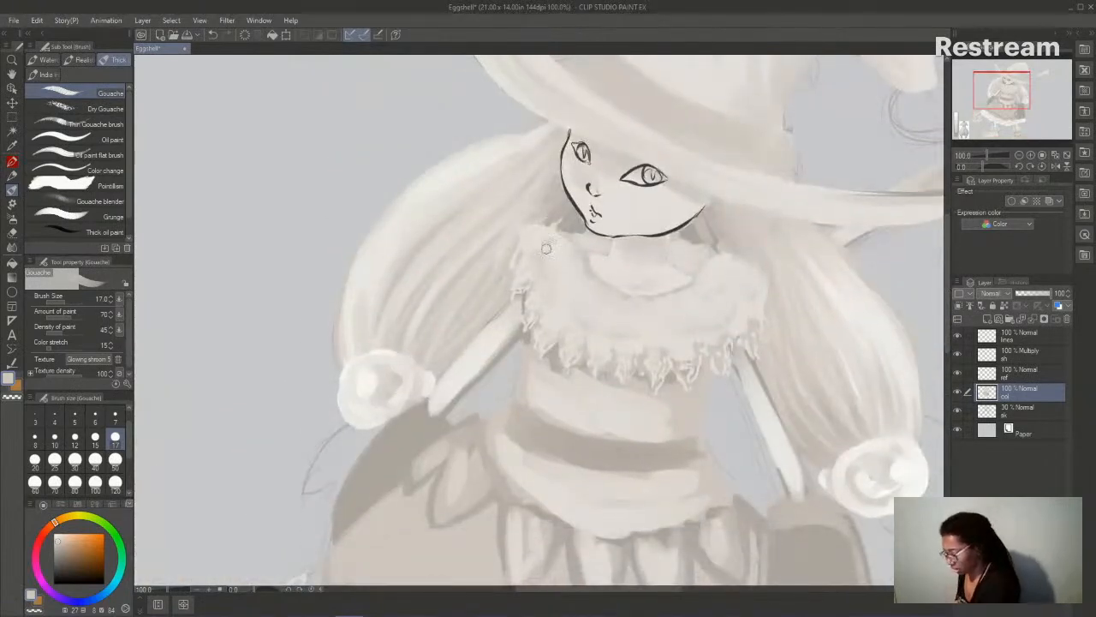
key("bracketleft")
key("bracketleft")
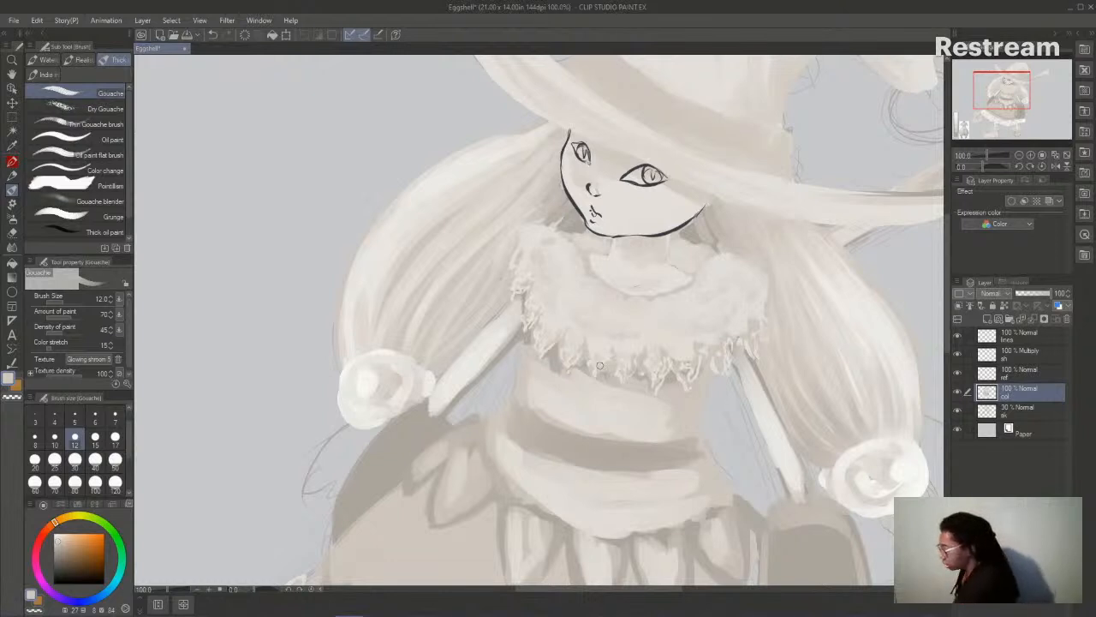
left_click(47, 74)
left_click(86, 171)
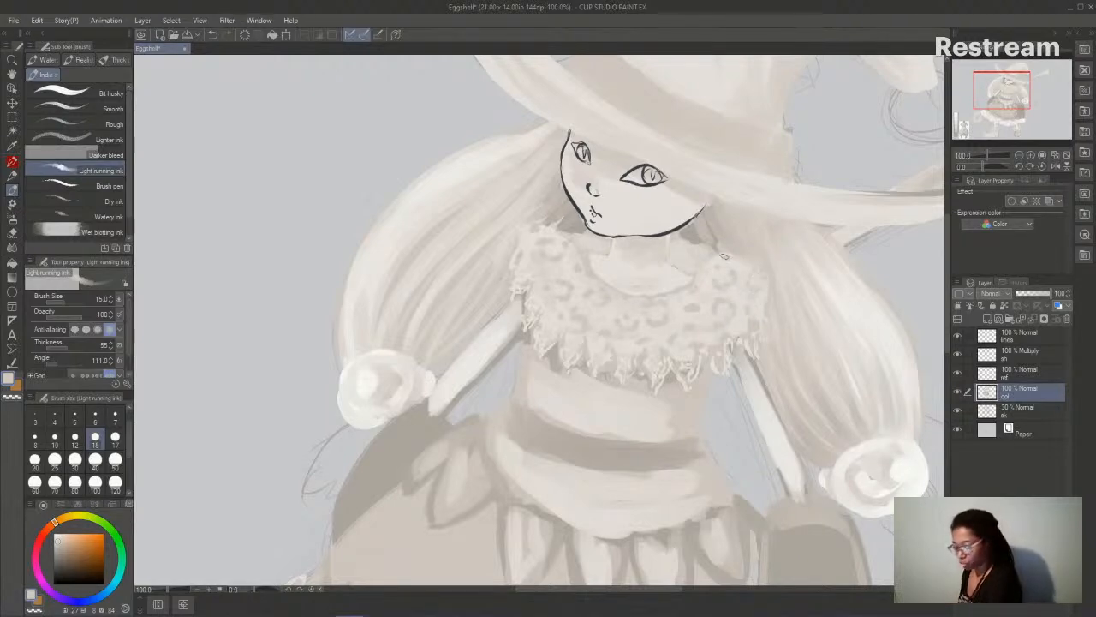
left_click(1019, 155)
left_click(1018, 155)
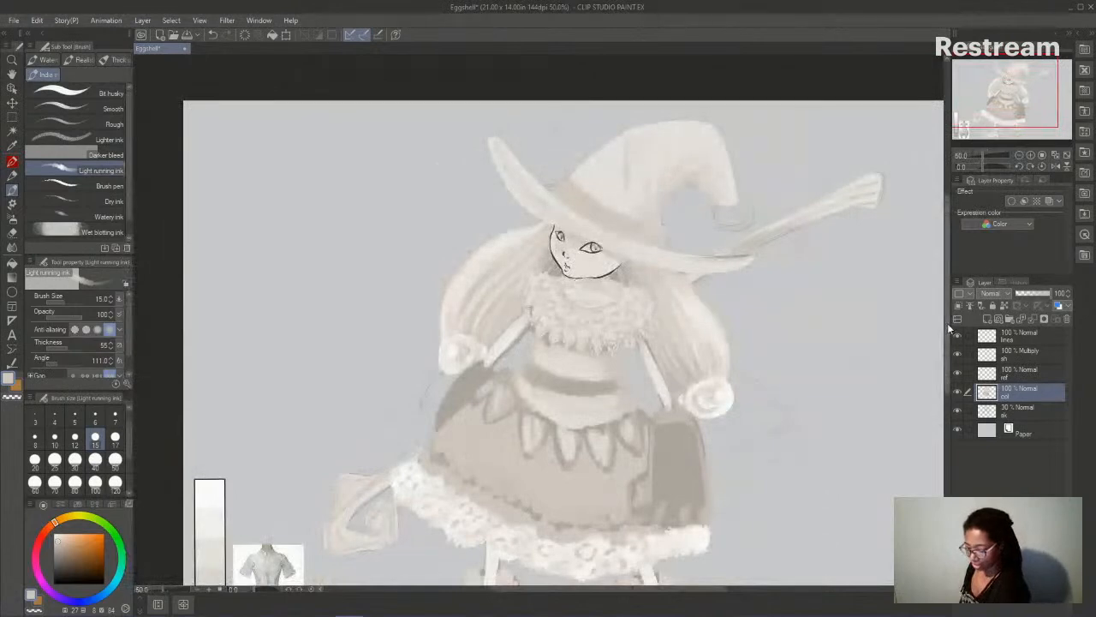
scroll(942, 317, "down", 3)
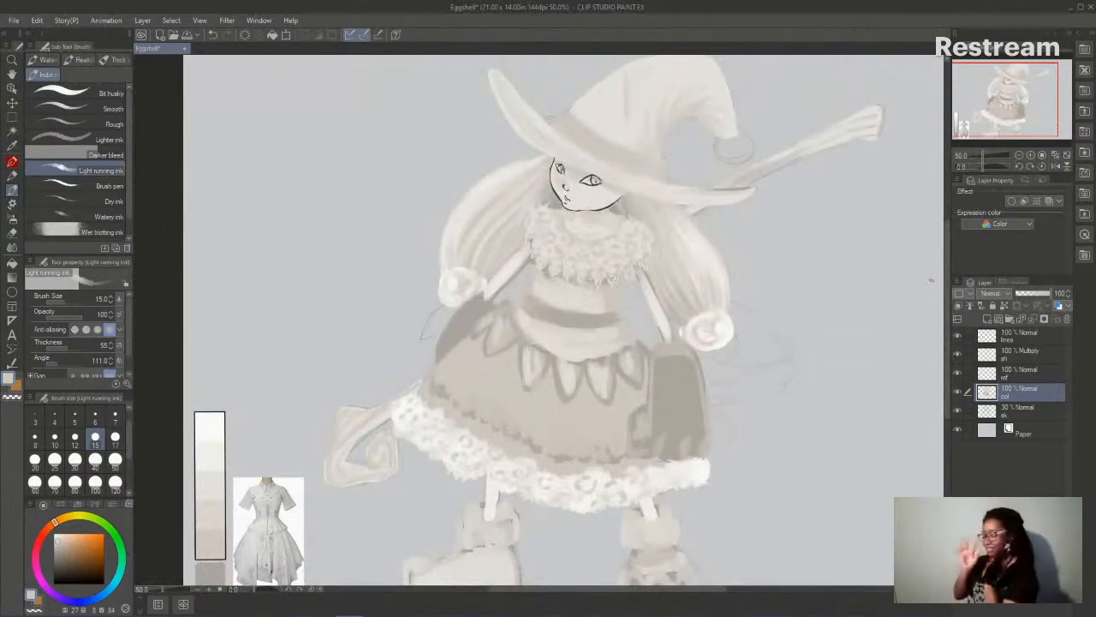
left_click_drag(710, 594, 722, 594)
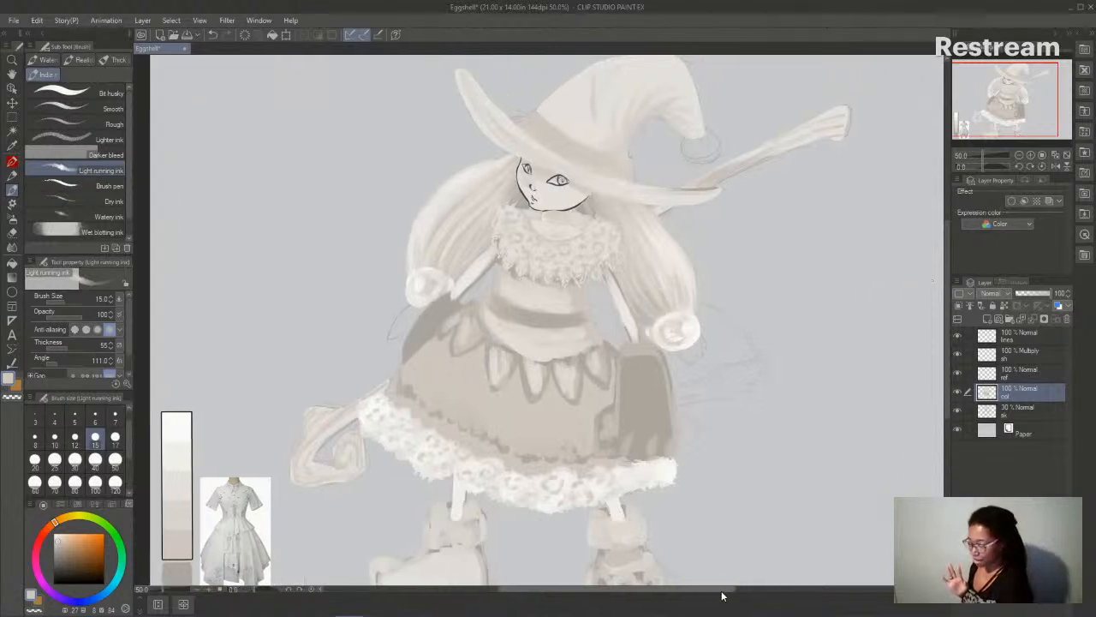
scroll(948, 324, "down", 1)
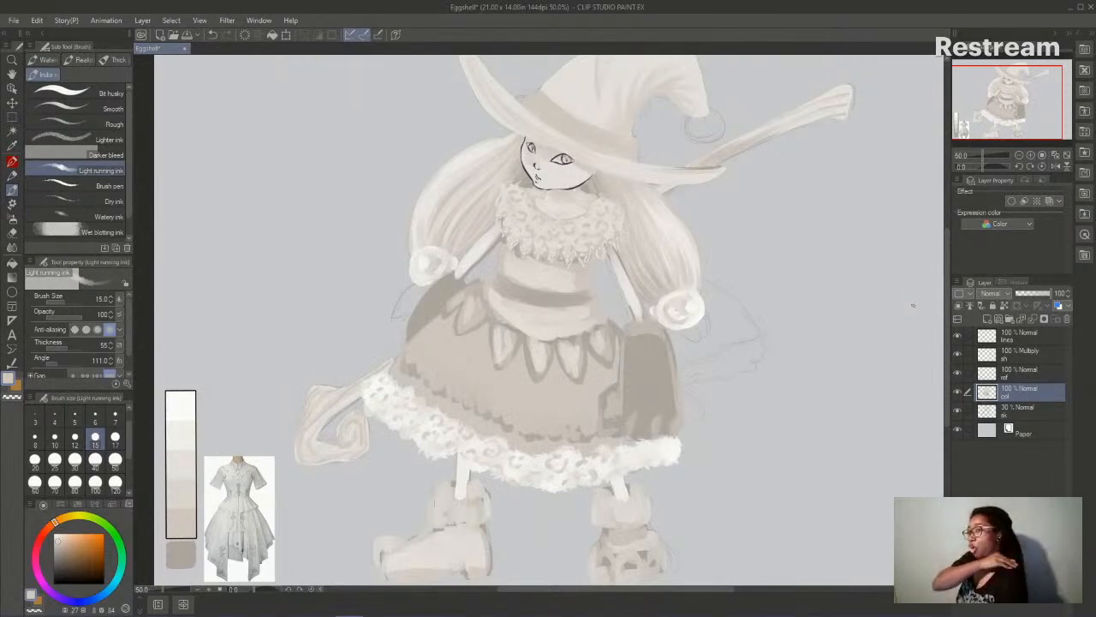
mouse_move(945, 329)
left_mouse_down()
mouse_move(946, 312)
mouse_move(948, 343)
left_mouse_up()
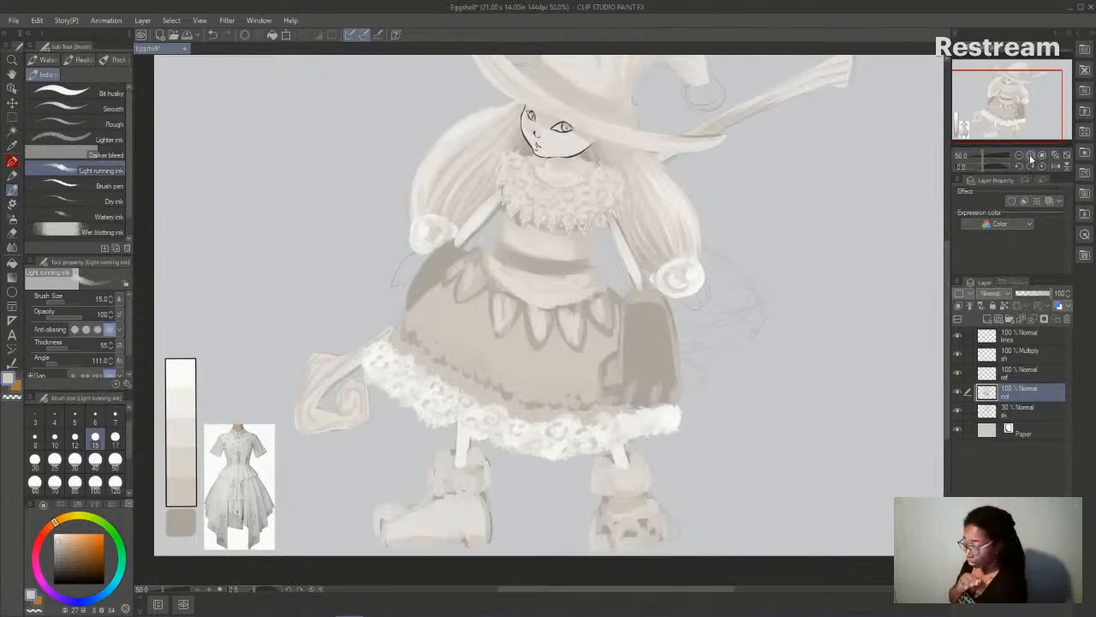
- Paint pale off-white pleat strokes down the staff-head side of the skirt using the Oil paint brush at size 30
left_click(1032, 155)
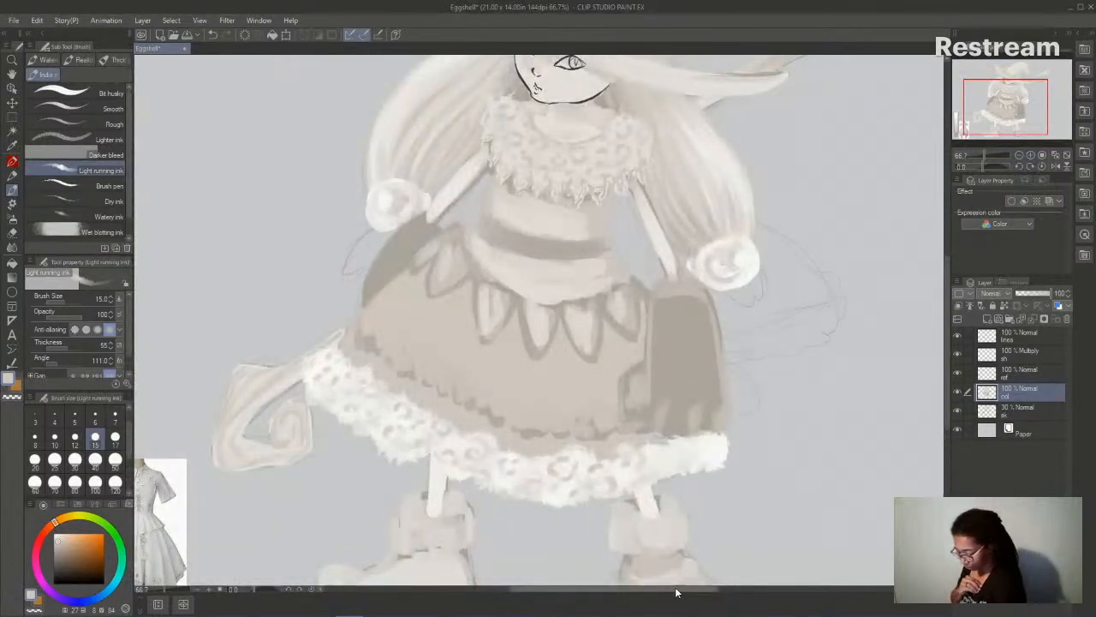
left_click_drag(674, 589, 668, 589)
left_click_drag(946, 340, 946, 358)
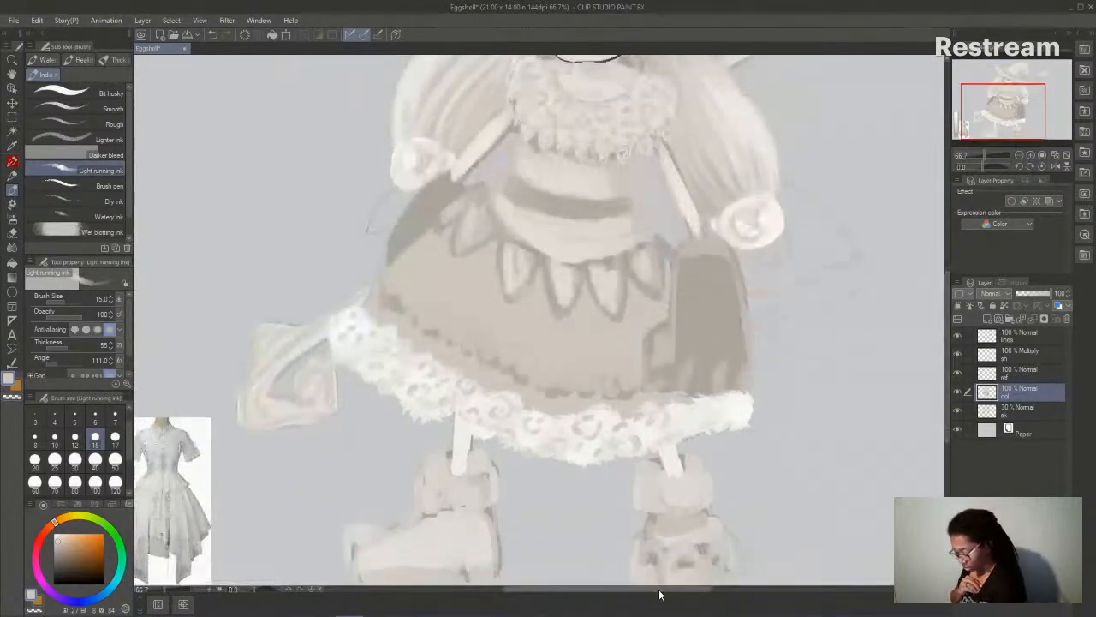
left_click_drag(662, 592, 633, 593)
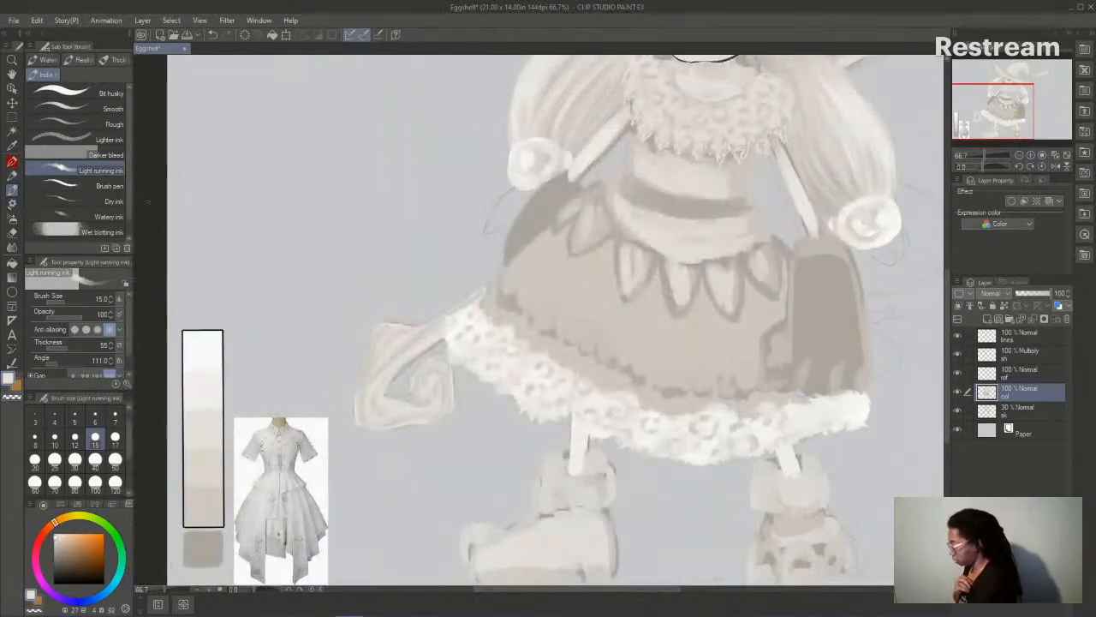
left_click(118, 60)
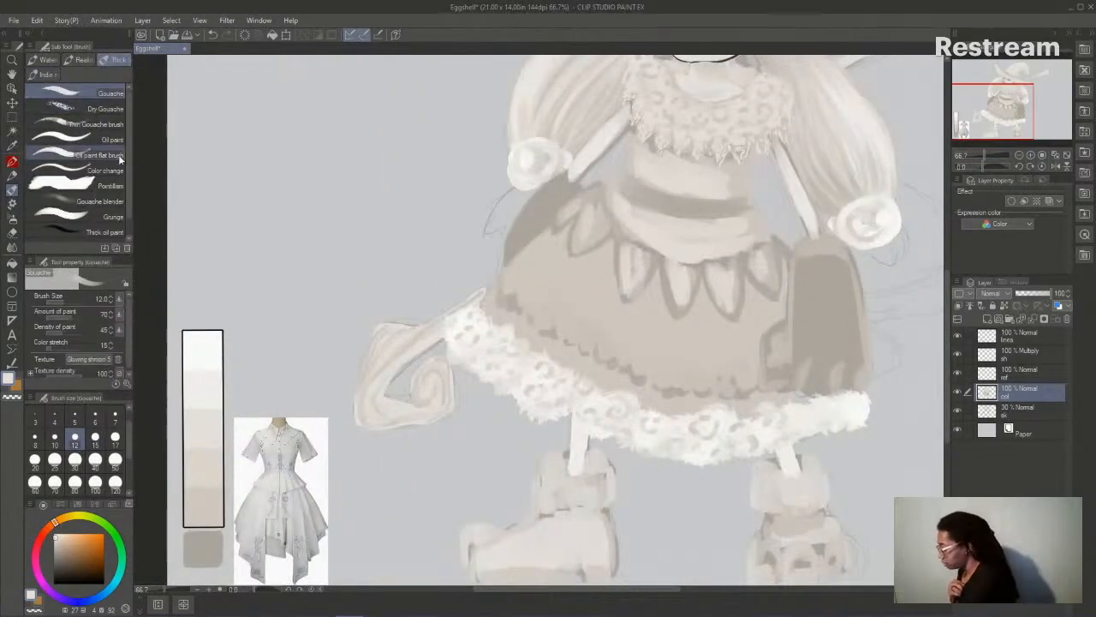
left_click_drag(606, 593, 636, 592)
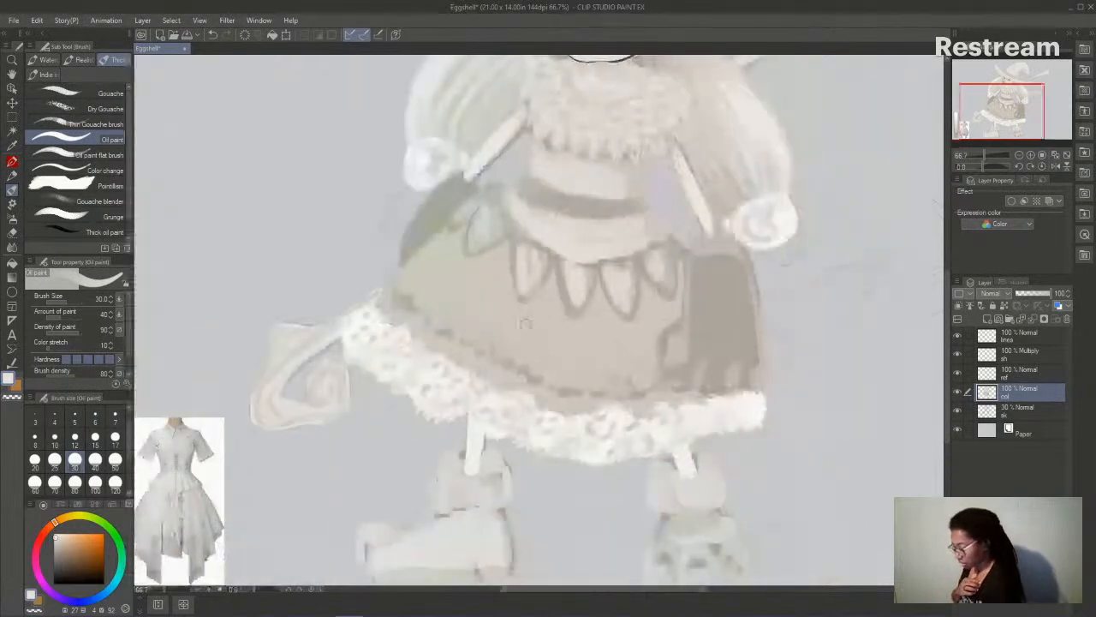
mouse_move(446, 232)
left_mouse_down()
mouse_move(406, 288)
mouse_move(415, 302)
left_mouse_up()
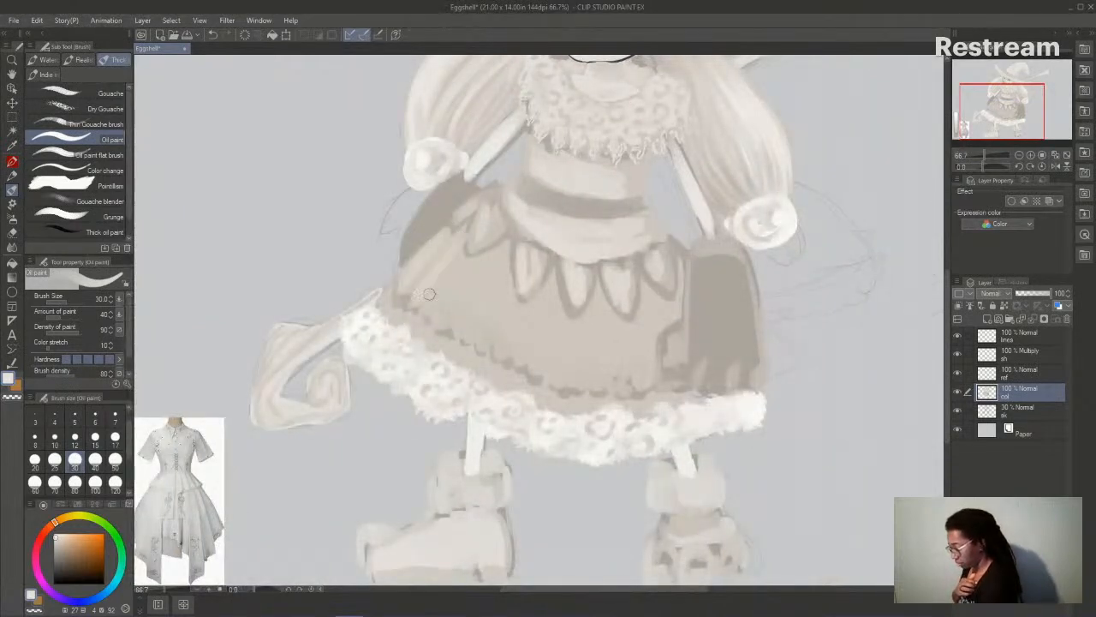
left_click_drag(462, 257, 433, 316)
mouse_move(476, 274)
left_mouse_down()
mouse_move(448, 325)
mouse_move(462, 342)
left_mouse_up()
left_click_drag(506, 284, 480, 339)
left_click_drag(516, 295, 494, 355)
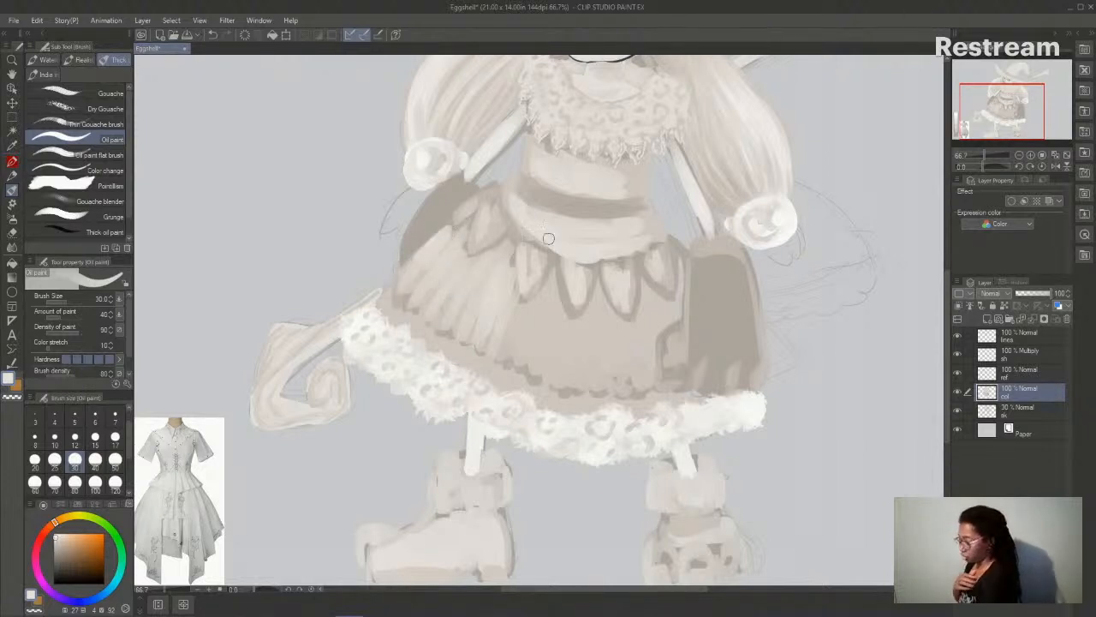
- Extend the pale vertical pleats across the skirt's centre, from below the petal panels down to the scalloped edge above the trim
left_click_drag(698, 593, 718, 593)
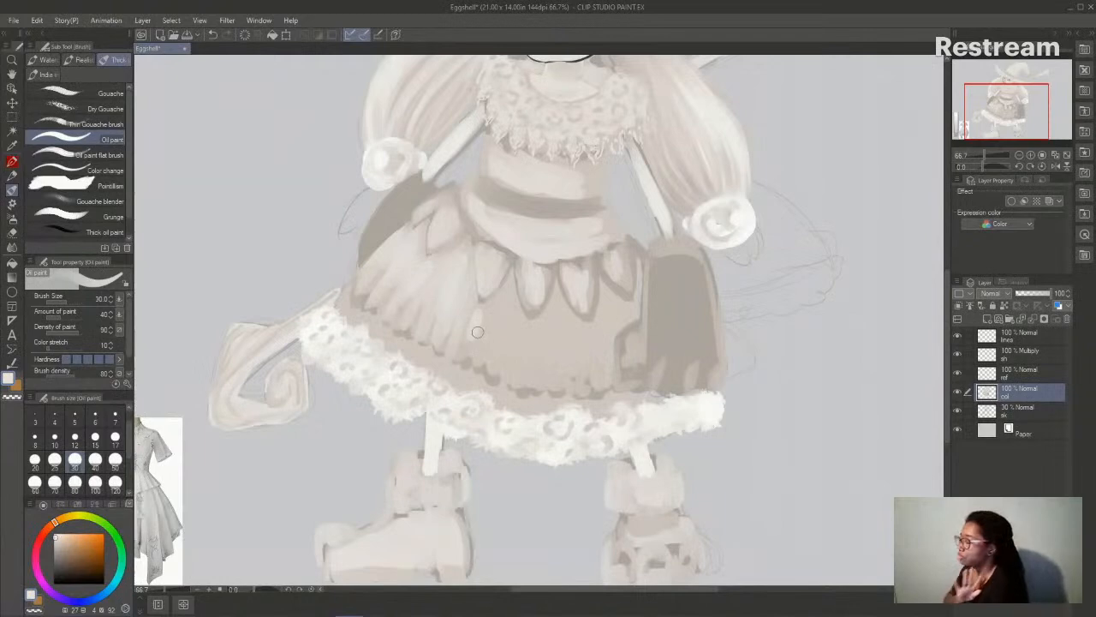
mouse_move(488, 327)
left_mouse_down()
mouse_move(510, 291)
mouse_move(500, 340)
mouse_move(498, 331)
left_mouse_up()
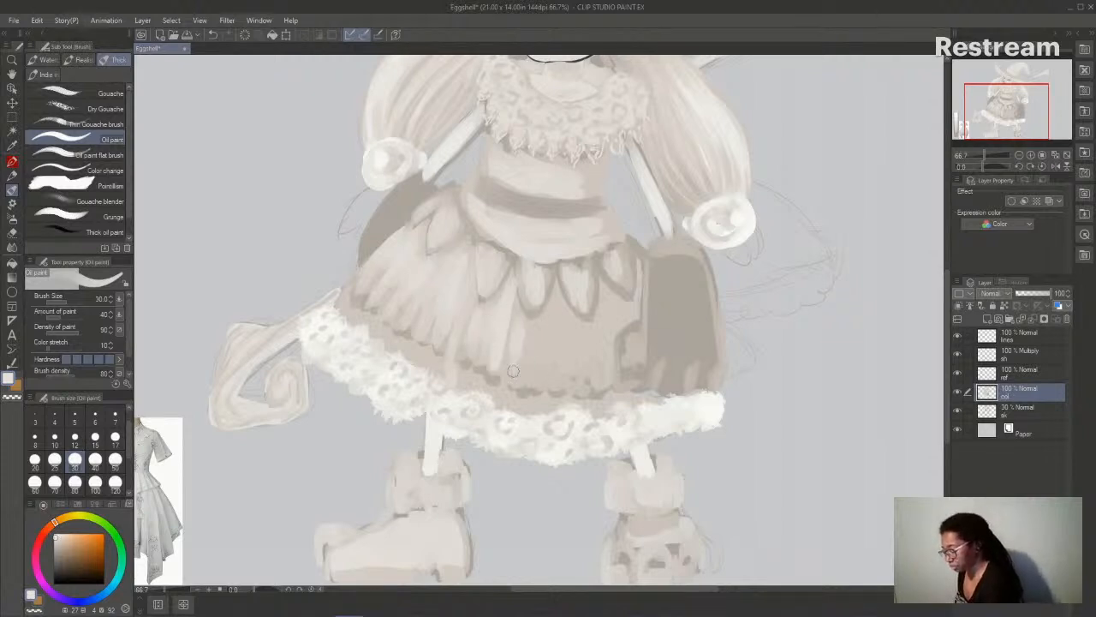
mouse_move(531, 322)
left_mouse_down()
mouse_move(534, 389)
mouse_move(556, 288)
mouse_move(556, 387)
left_mouse_up()
mouse_move(583, 341)
left_mouse_down()
mouse_move(583, 374)
mouse_move(583, 326)
mouse_move(599, 322)
mouse_move(603, 338)
mouse_move(610, 293)
mouse_move(620, 321)
mouse_move(606, 312)
mouse_move(595, 374)
mouse_move(593, 312)
mouse_move(555, 285)
mouse_move(591, 331)
left_mouse_up()
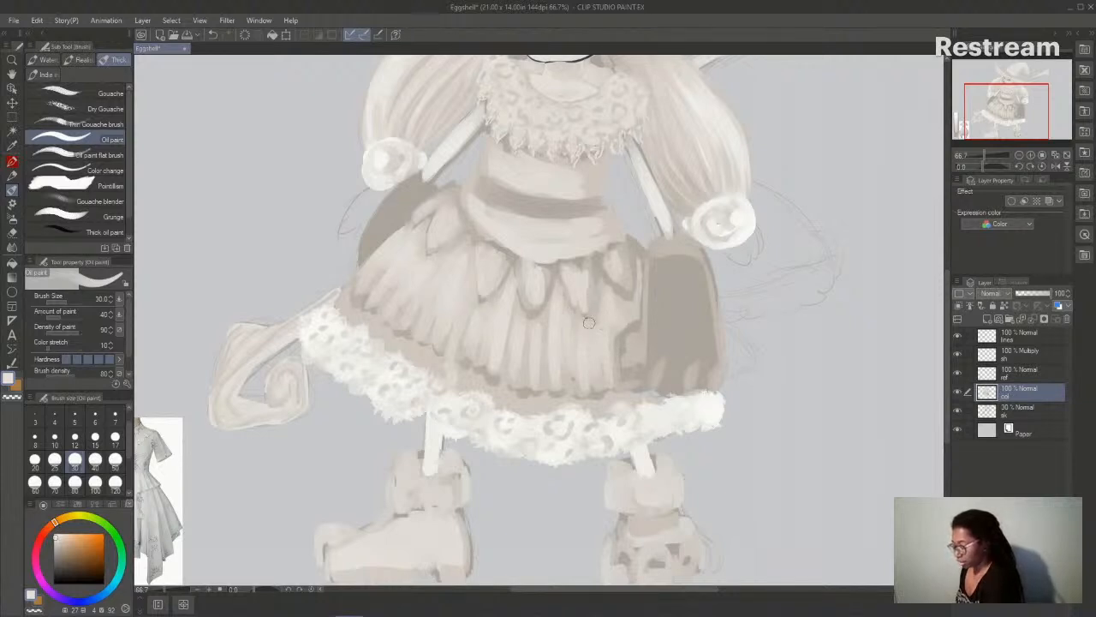
mouse_move(555, 294)
left_mouse_down()
mouse_move(531, 327)
mouse_move(515, 283)
mouse_move(536, 318)
mouse_move(521, 302)
mouse_move(559, 280)
mouse_move(510, 376)
mouse_move(509, 321)
mouse_move(489, 371)
mouse_move(503, 311)
mouse_move(471, 329)
mouse_move(489, 356)
mouse_move(581, 375)
left_mouse_up()
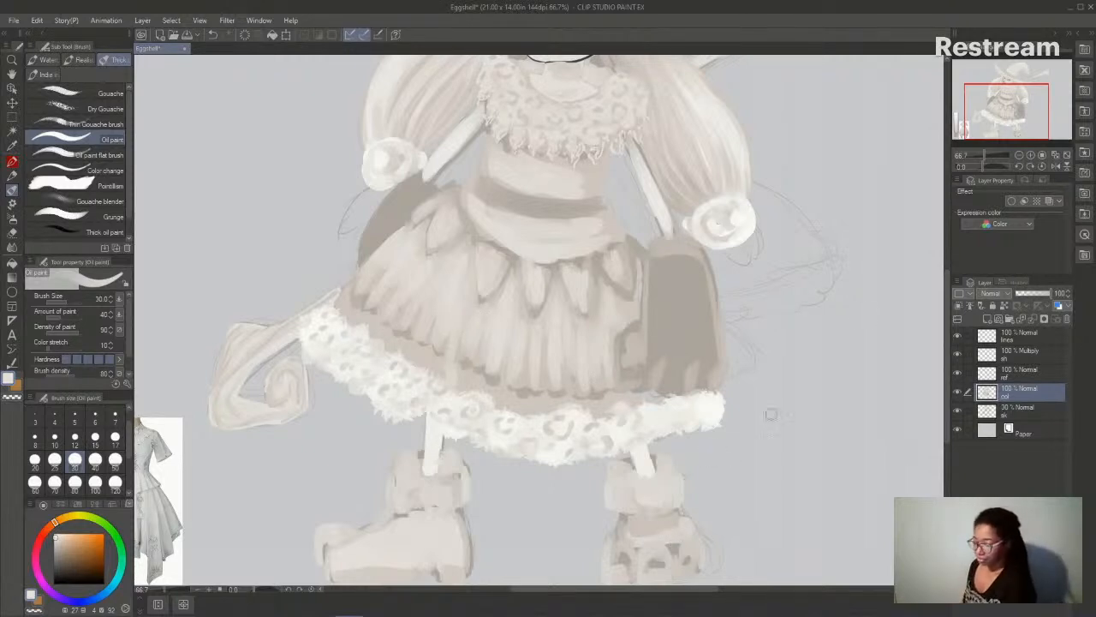
key("ctrl+minus")
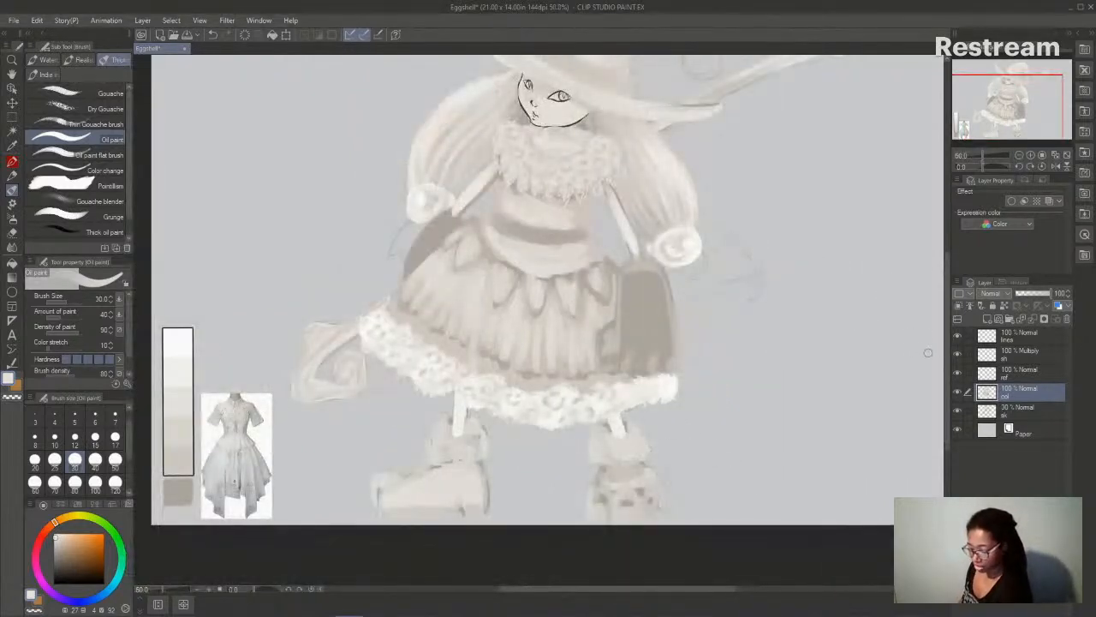
key("ctrl+minus")
left_click_drag(947, 343, 948, 325)
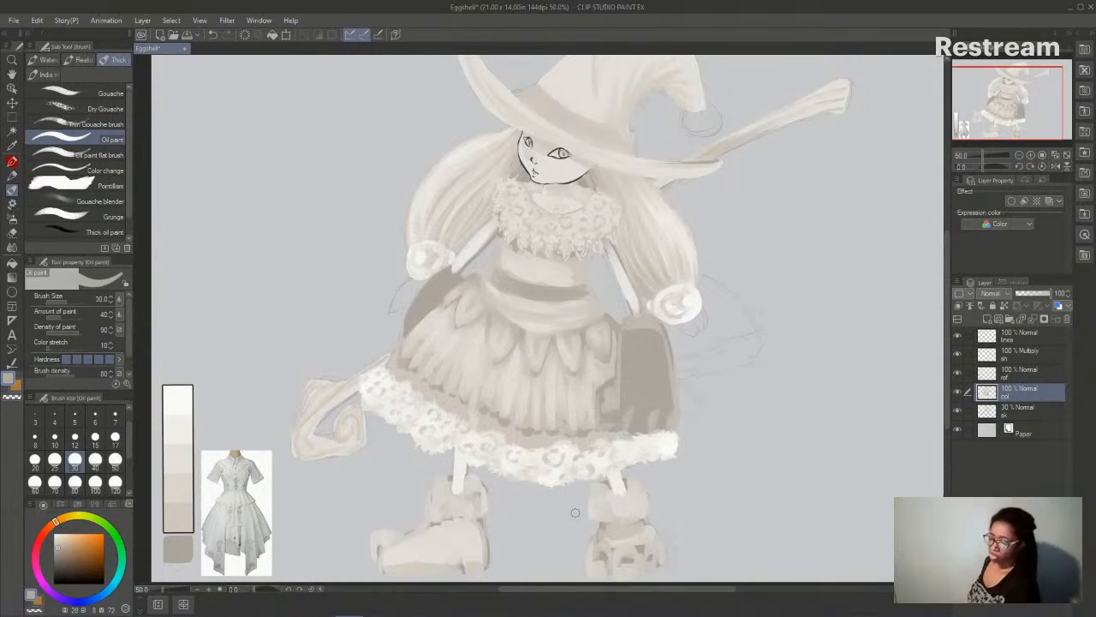
- Add white lace-like detailing to the petal panels around the waist using the Light running ink brush at size 15
scroll(948, 291, "down", 1)
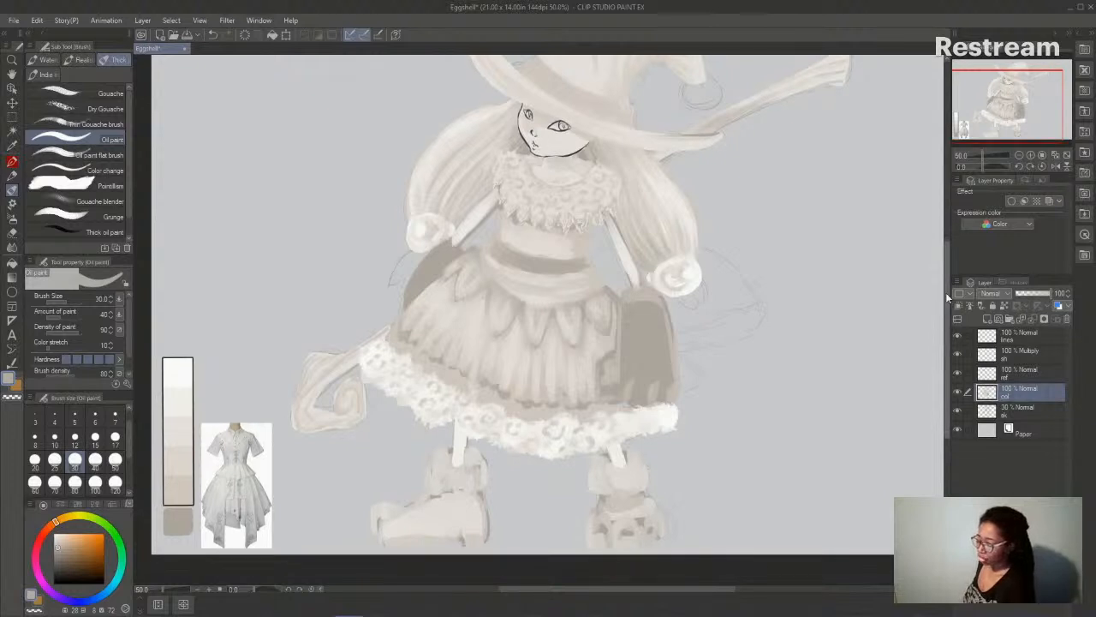
left_click(47, 73)
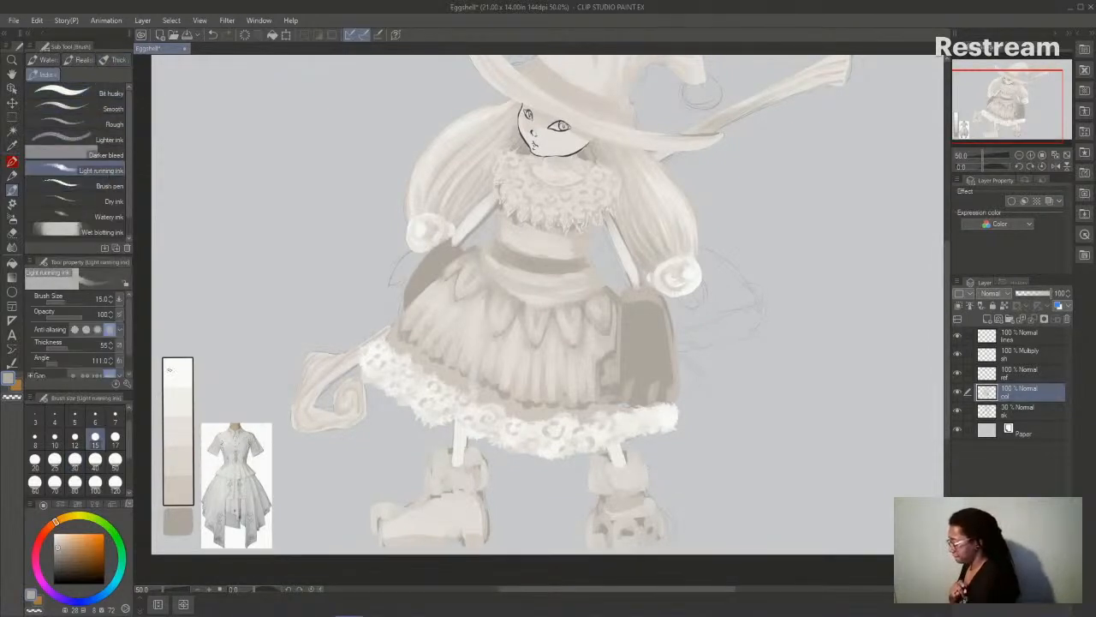
left_click(180, 364, "alt")
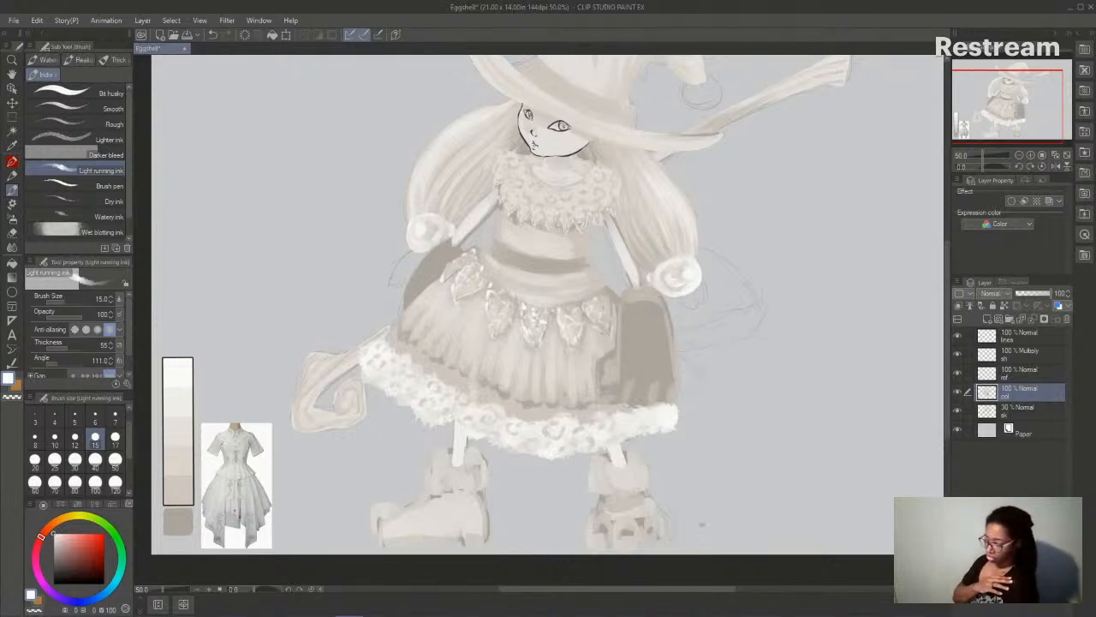
- Set the blending mode of the lines layer to Overlay
left_click(1019, 155)
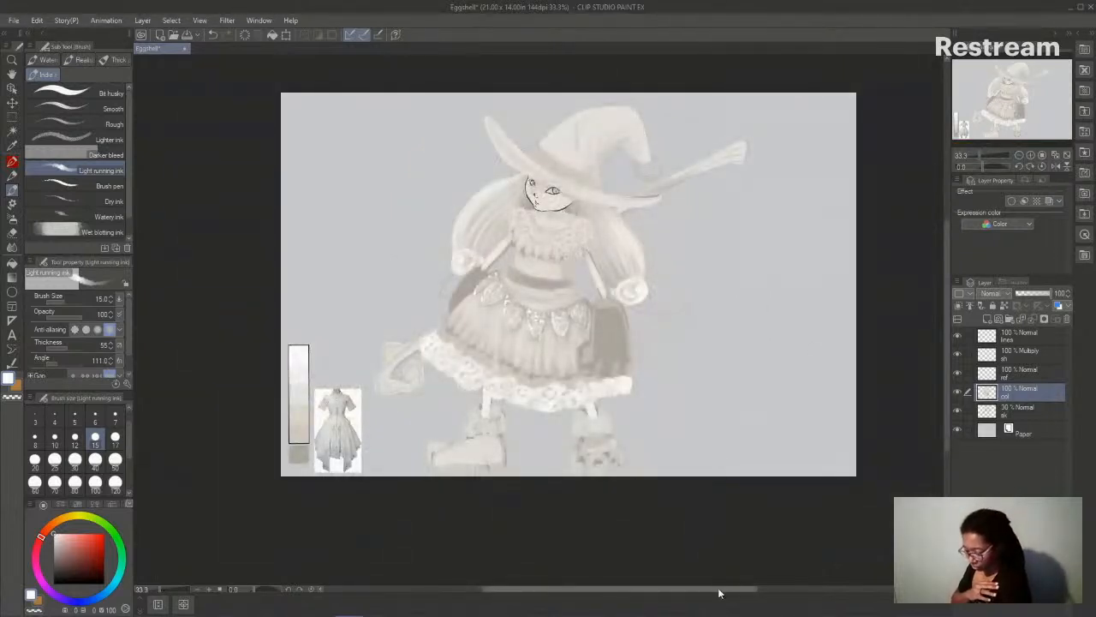
left_click_drag(718, 590, 733, 589)
left_click(1040, 156)
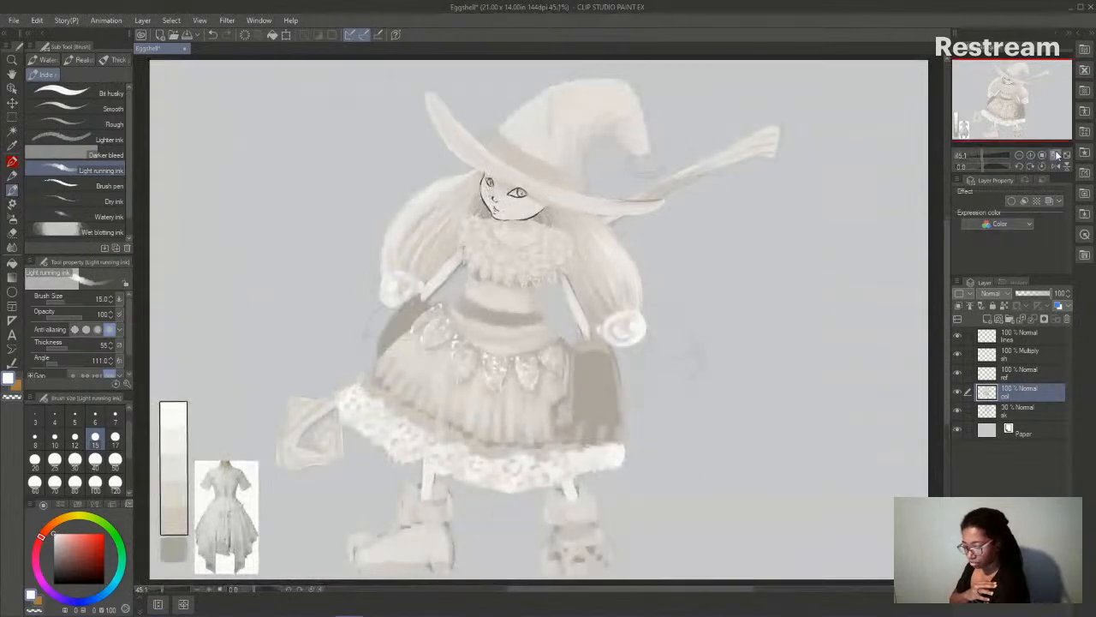
left_click_drag(711, 592, 714, 592)
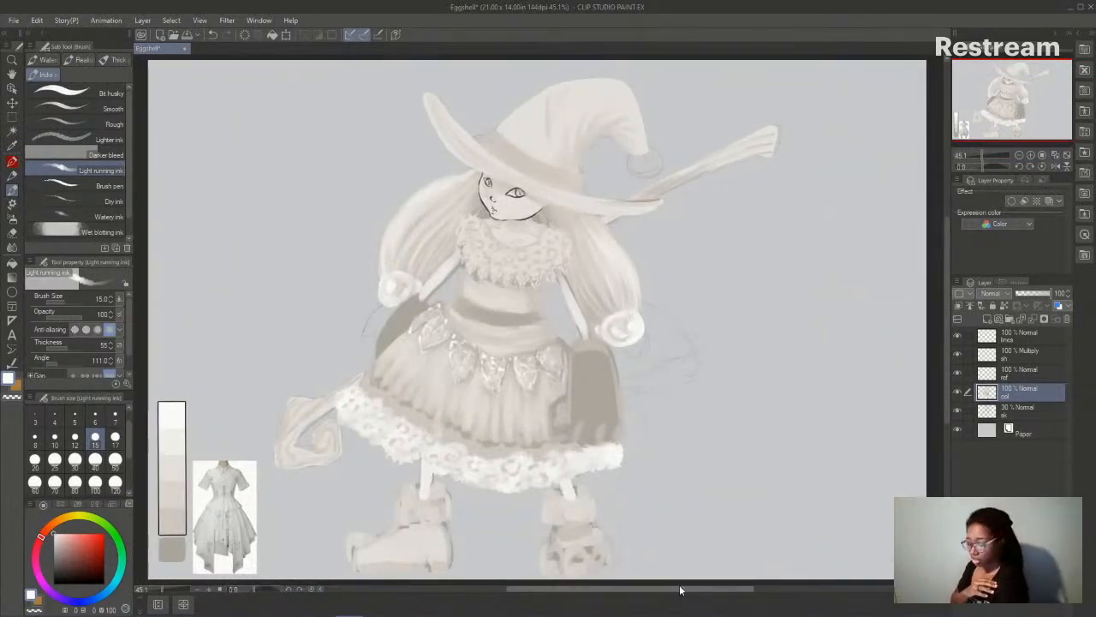
left_click_drag(945, 308, 946, 310)
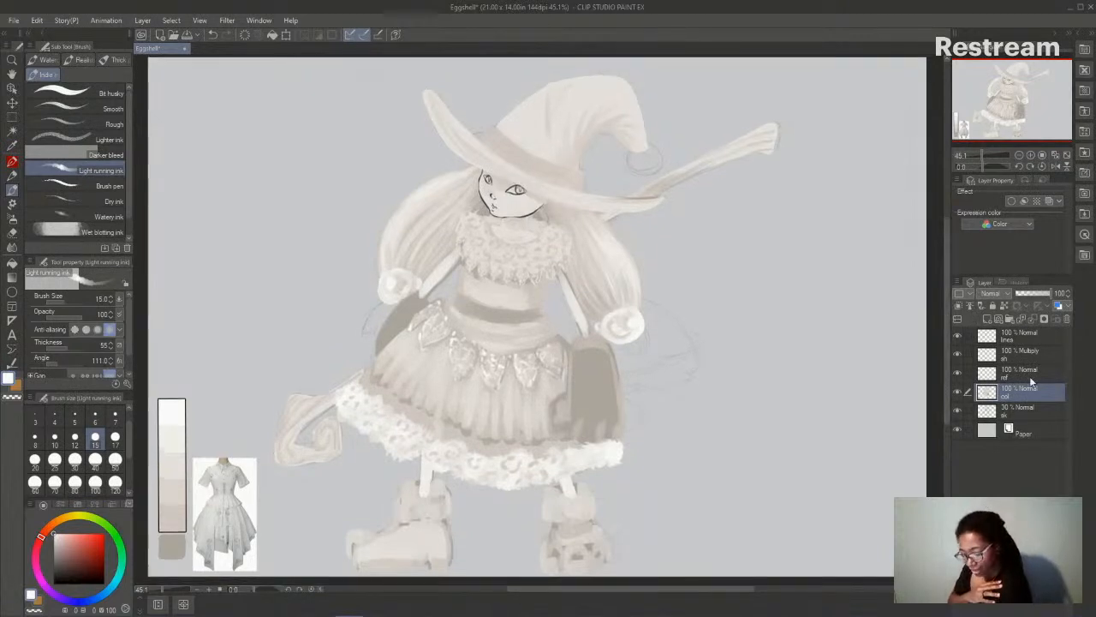
left_click(1026, 336)
left_click(991, 293)
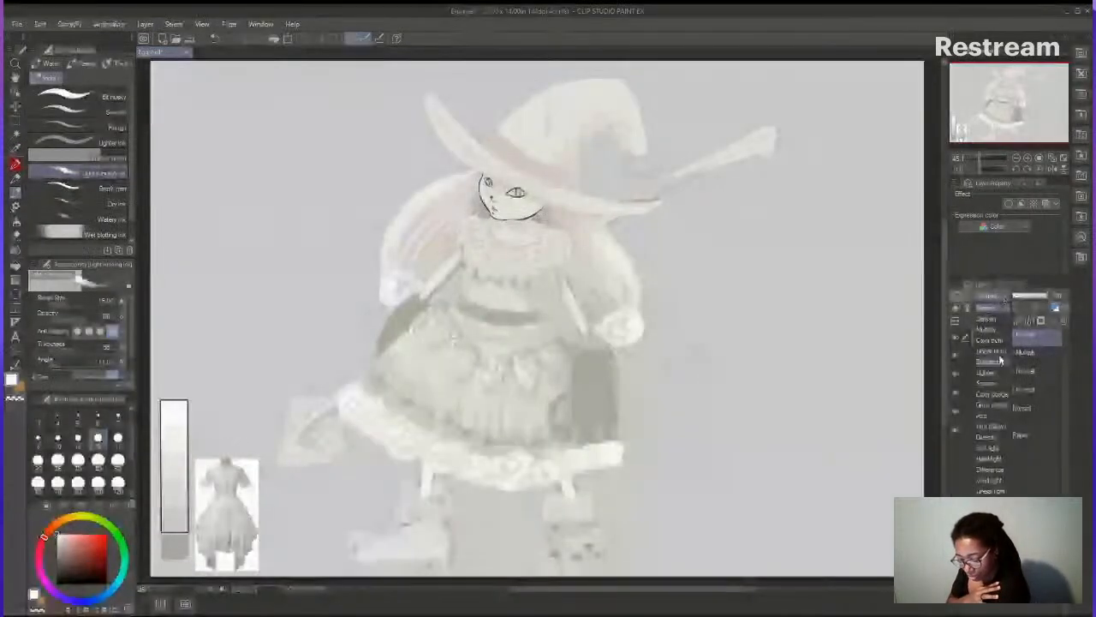
left_click(991, 440)
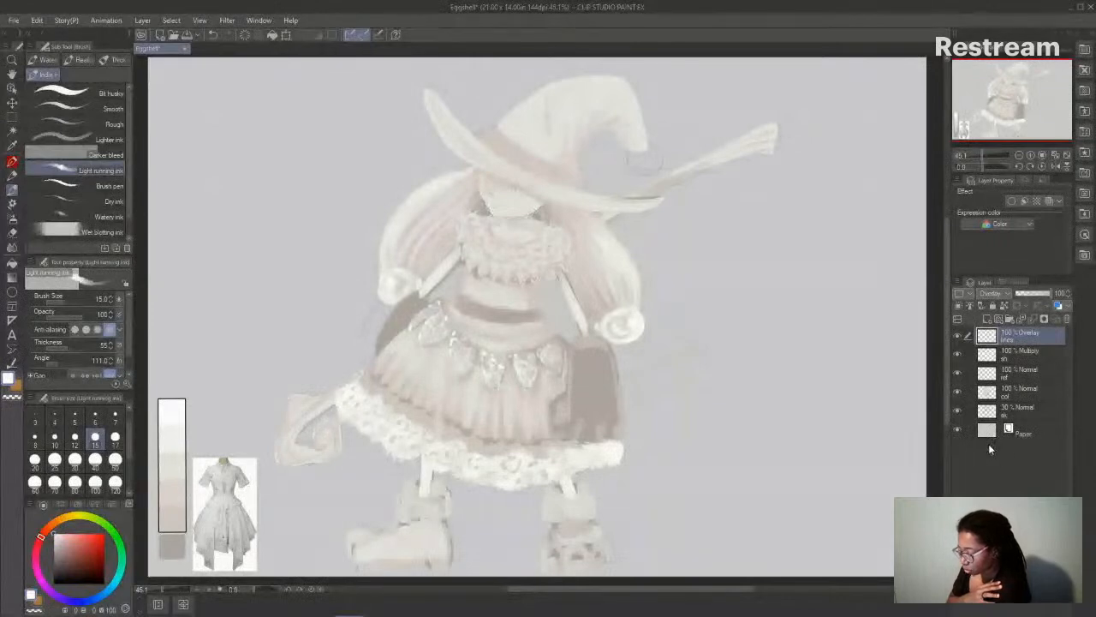
- On the col layer, shade the eyes, nose and mouth in sampled grey-beige using the Lighter ink brush at size 10
left_click(1029, 156)
left_click(1031, 156)
left_click_drag(947, 289, 947, 219)
left_click_drag(705, 590, 691, 590)
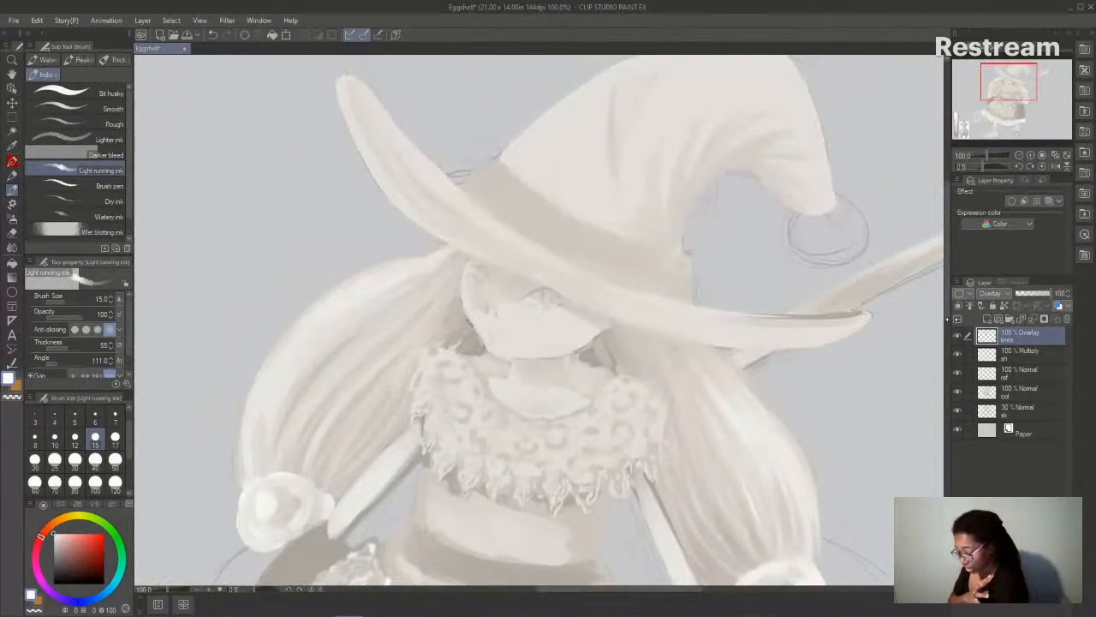
scroll(947, 314, "down", 1)
left_click(1000, 391)
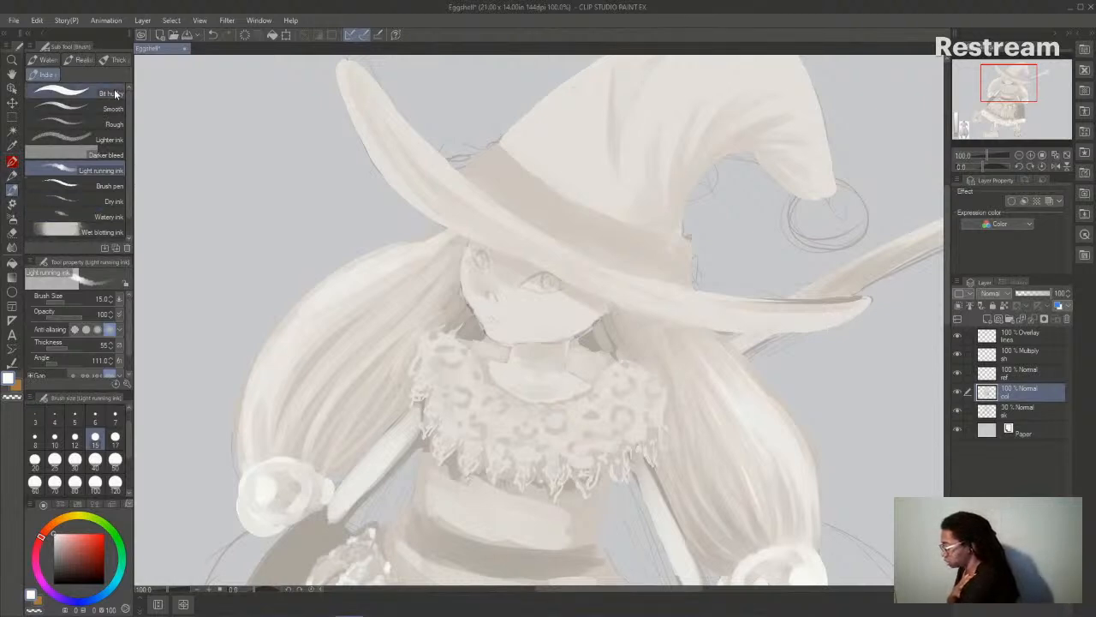
left_click(118, 140)
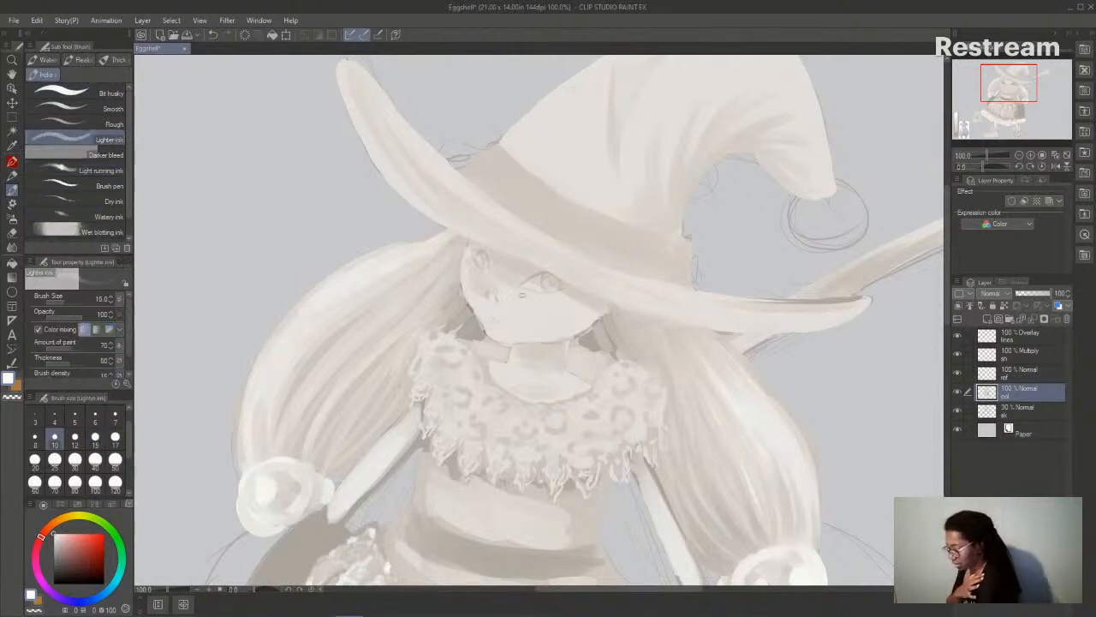
left_click(464, 297, "alt")
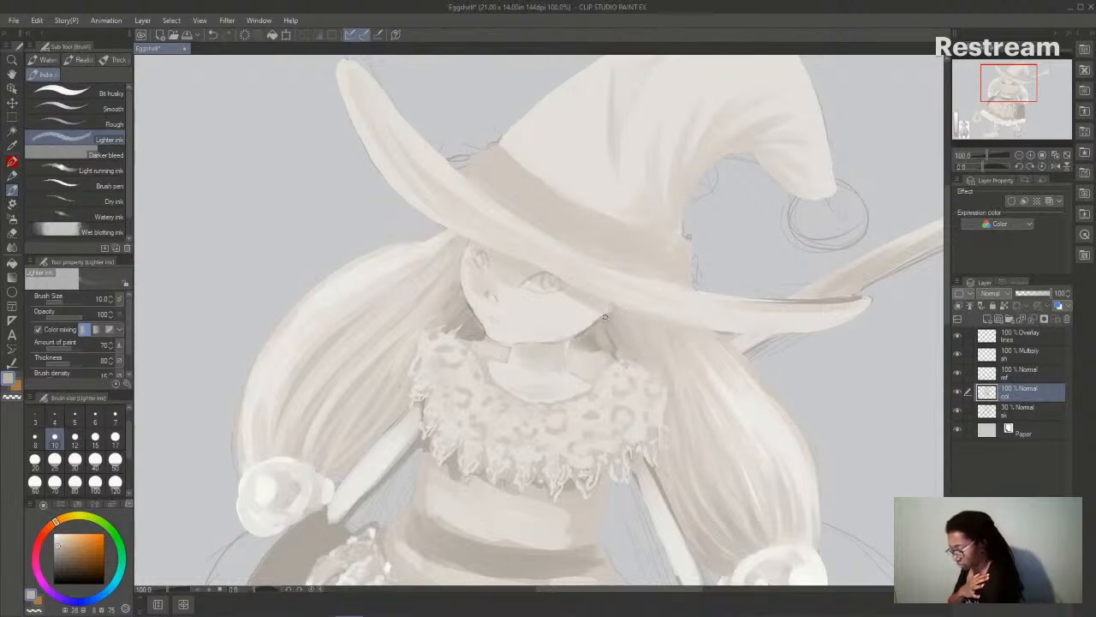
left_click_drag(488, 268, 480, 260)
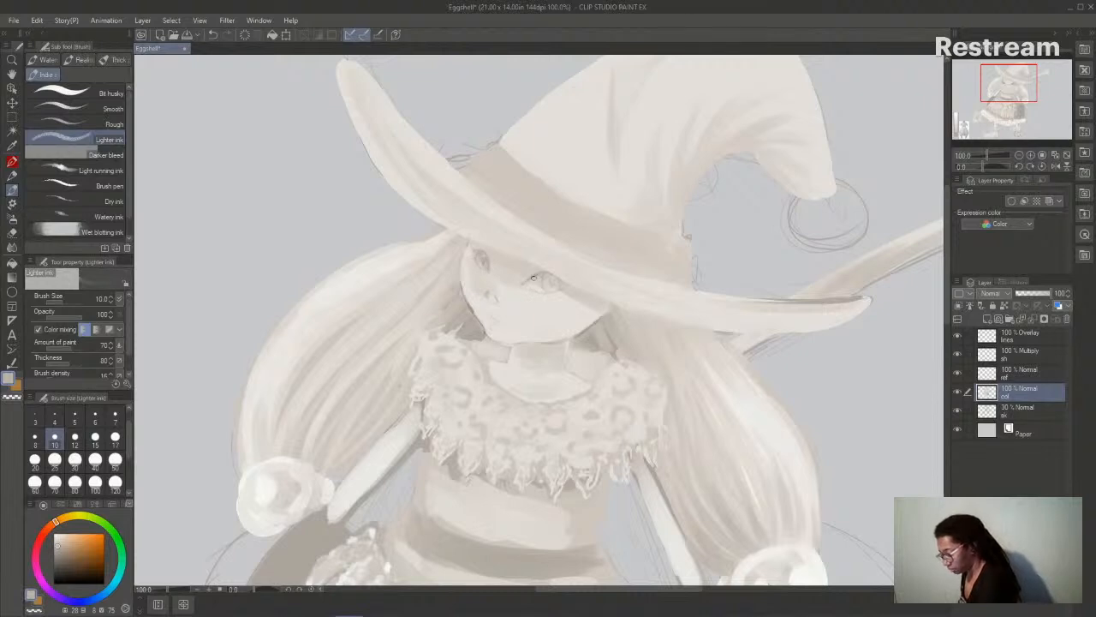
mouse_move(546, 292)
left_mouse_down()
mouse_move(541, 279)
mouse_move(566, 284)
left_mouse_up()
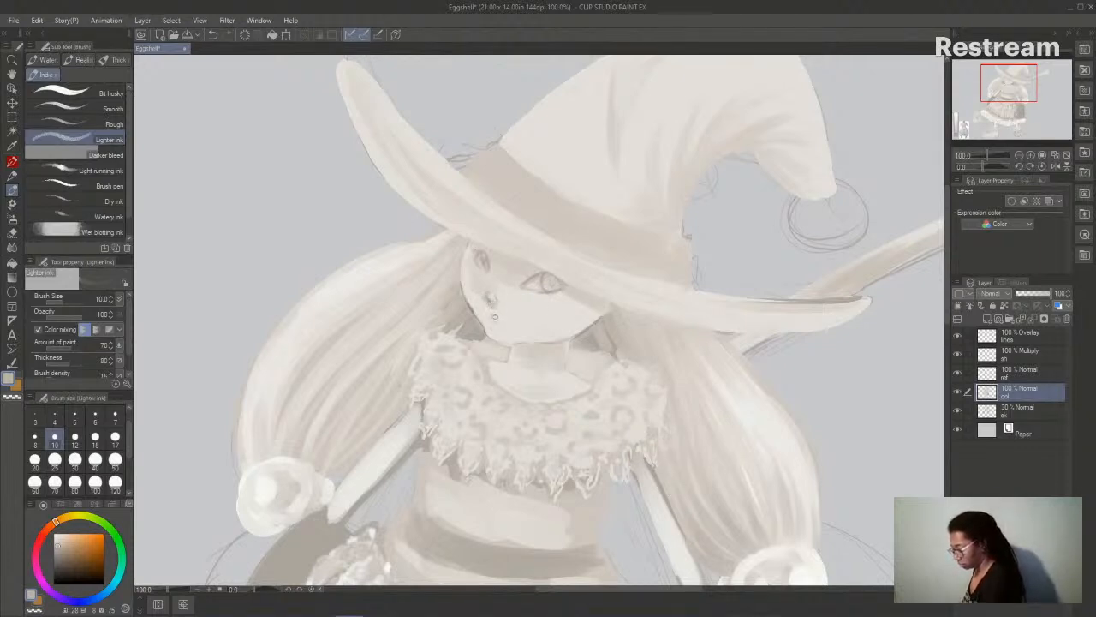
left_click_drag(492, 320, 494, 331)
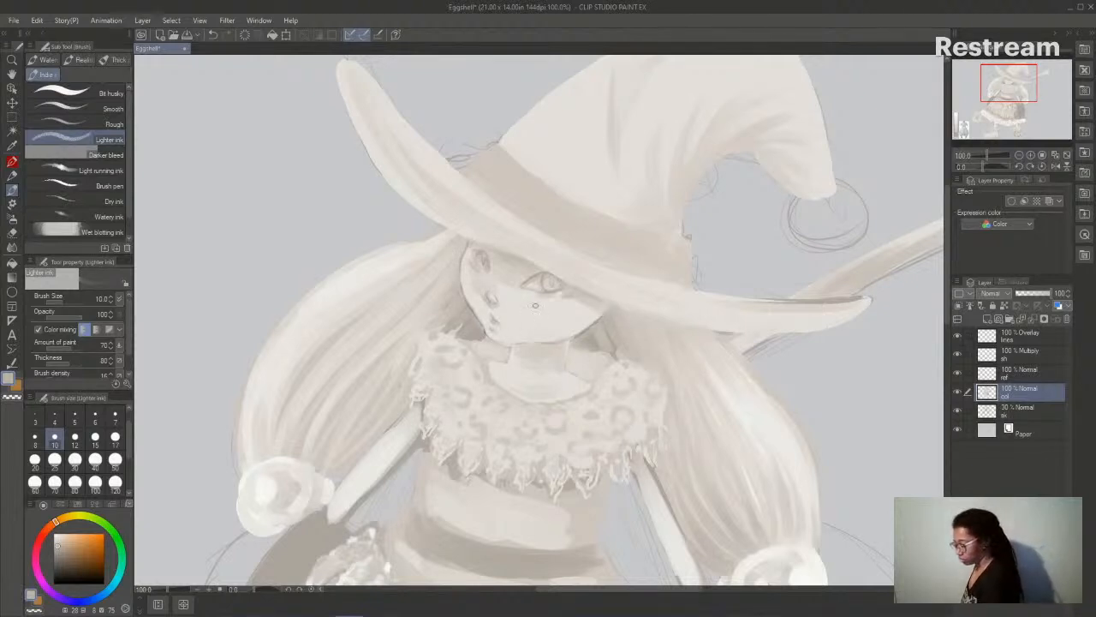
- Paint an off-white highlight on the cheek below the larger eye, sampling the pom-pom colour, with Lighter ink at size 20
left_click(261, 490, "alt")
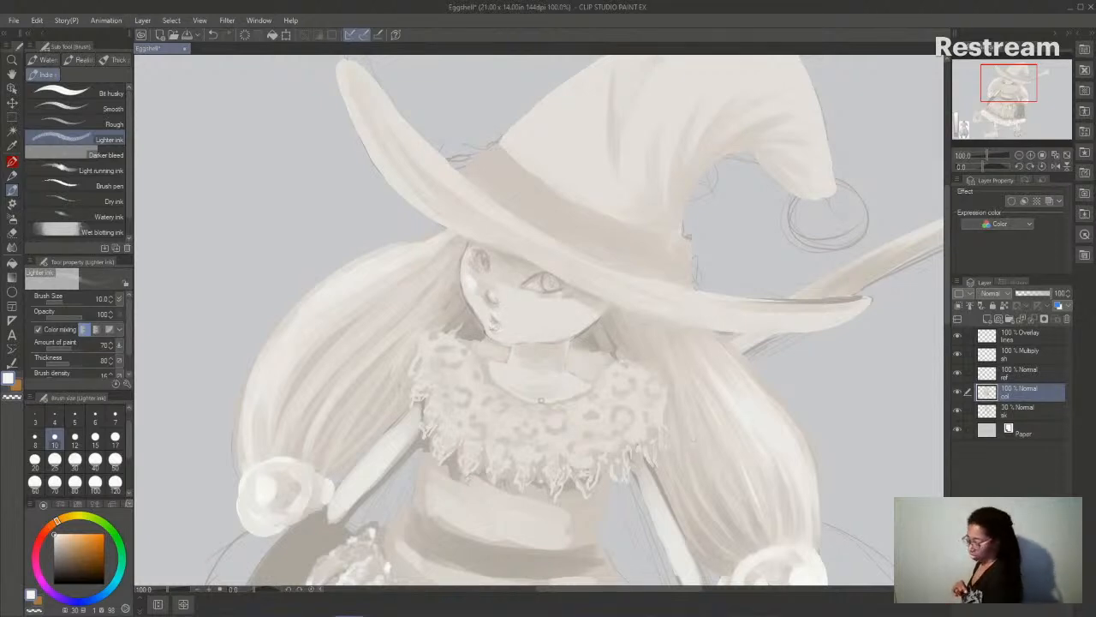
left_click(34, 459)
mouse_move(540, 308)
left_mouse_down()
mouse_move(523, 308)
mouse_move(530, 322)
mouse_move(530, 297)
mouse_move(564, 312)
mouse_move(551, 327)
mouse_move(521, 324)
mouse_move(511, 295)
mouse_move(603, 296)
mouse_move(541, 318)
left_mouse_up()
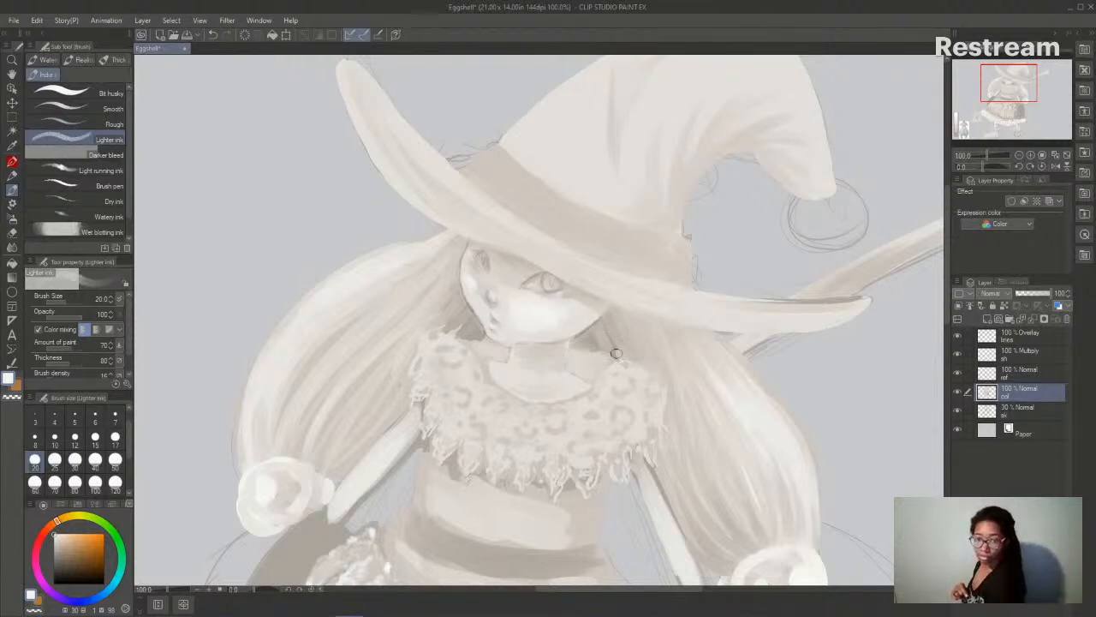
- Broaden and soften the cheek highlight with the Gouache brush at size 25 and the Paint and apply brush
left_click(118, 59)
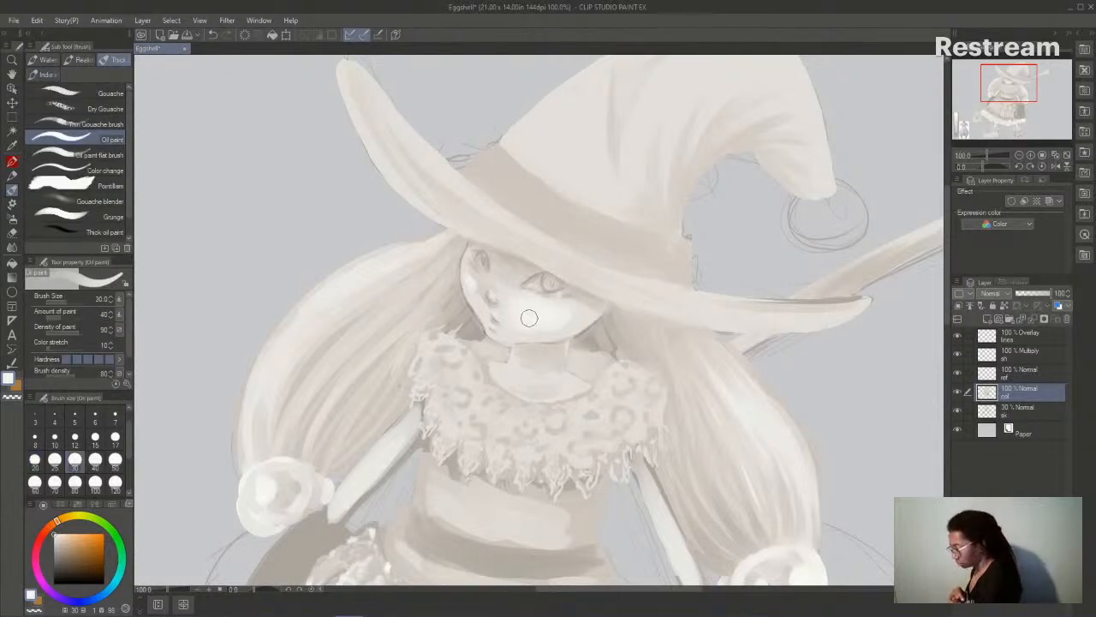
left_click(118, 95)
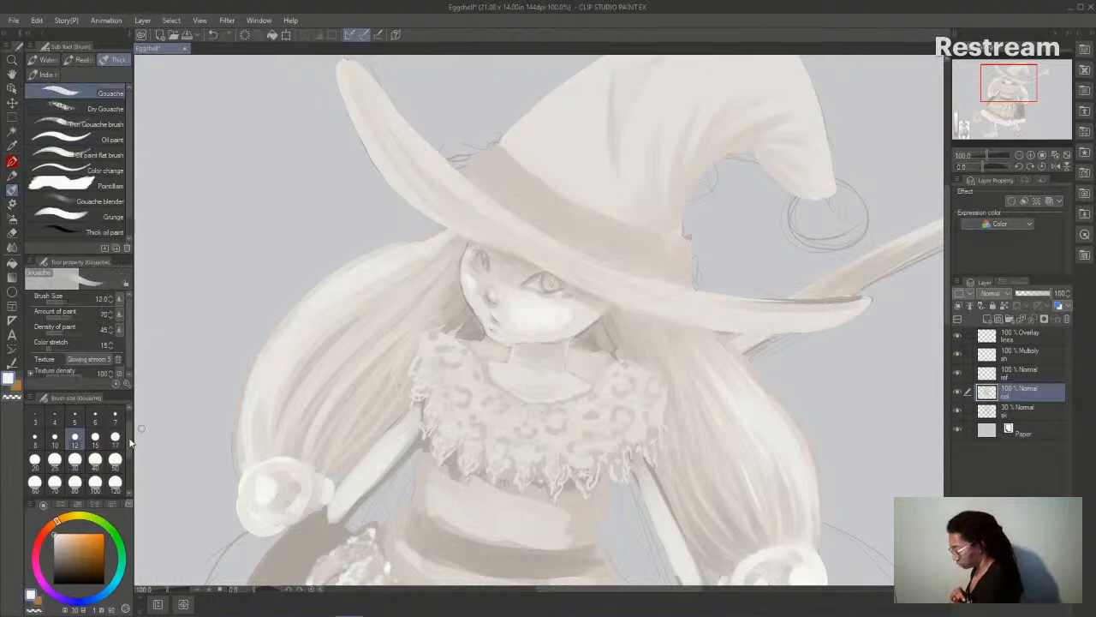
left_click(54, 460)
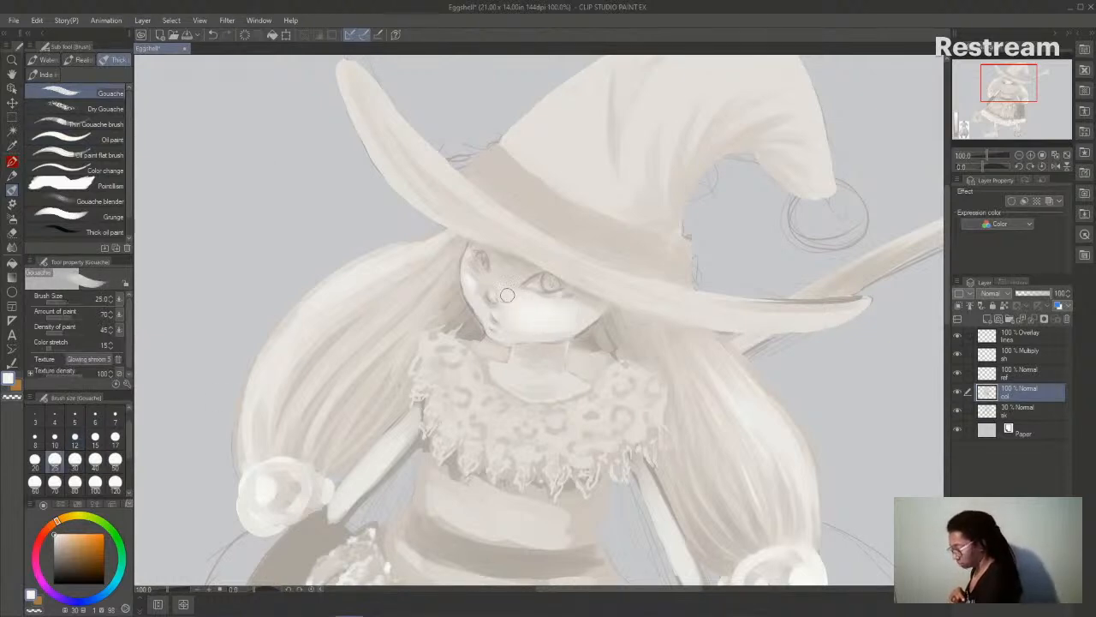
left_click(47, 60)
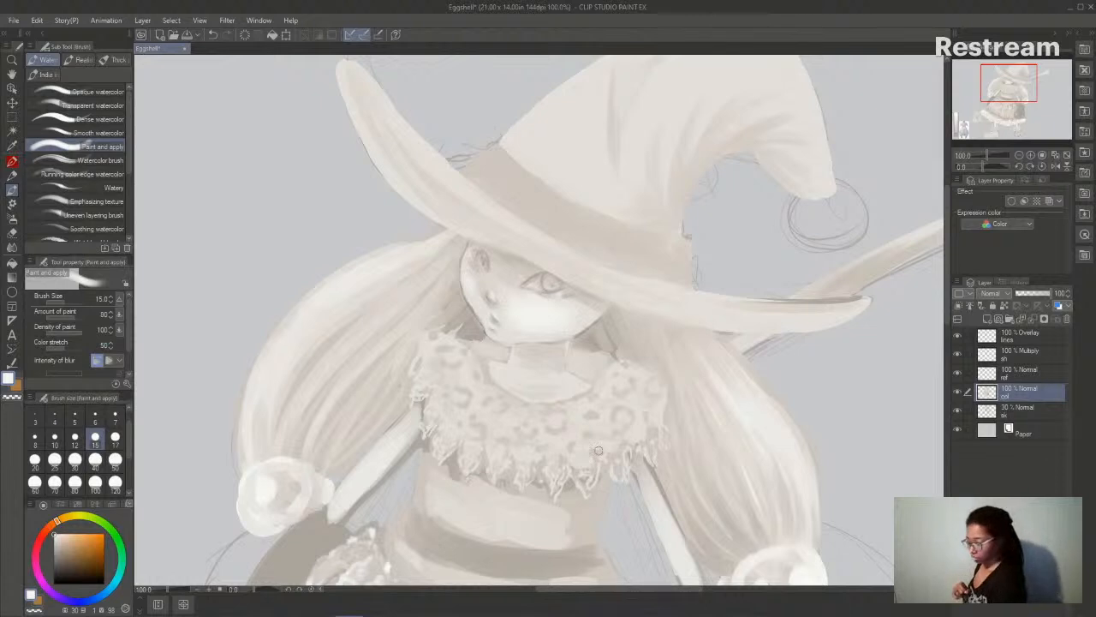
left_click(1020, 157)
left_click(1021, 157)
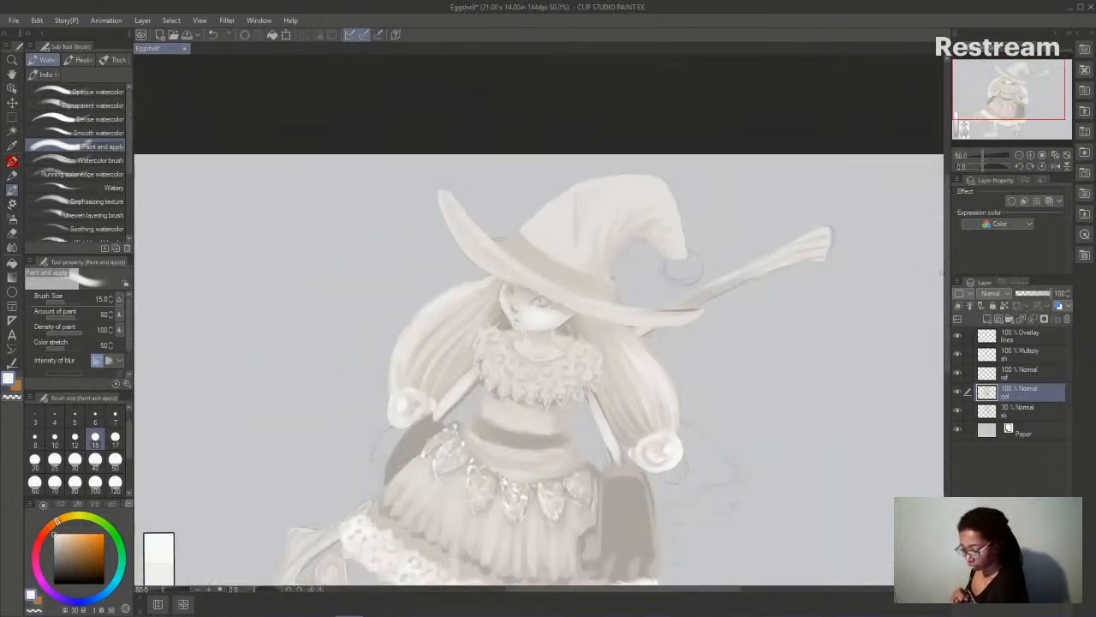
left_click_drag(947, 274, 946, 325)
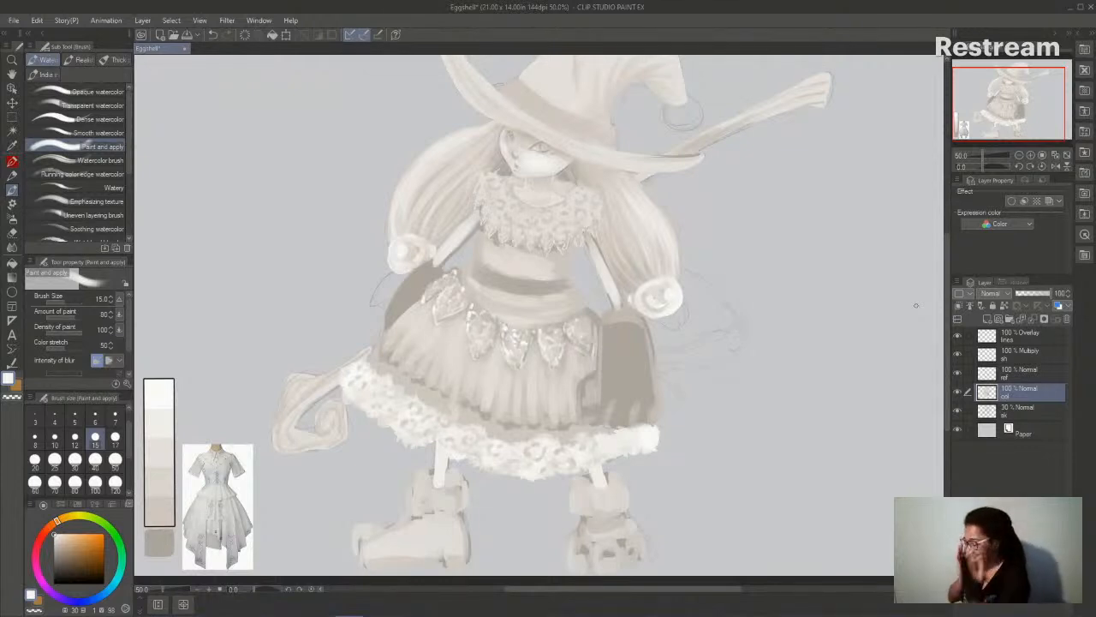
left_click(1031, 156)
left_click(1031, 156)
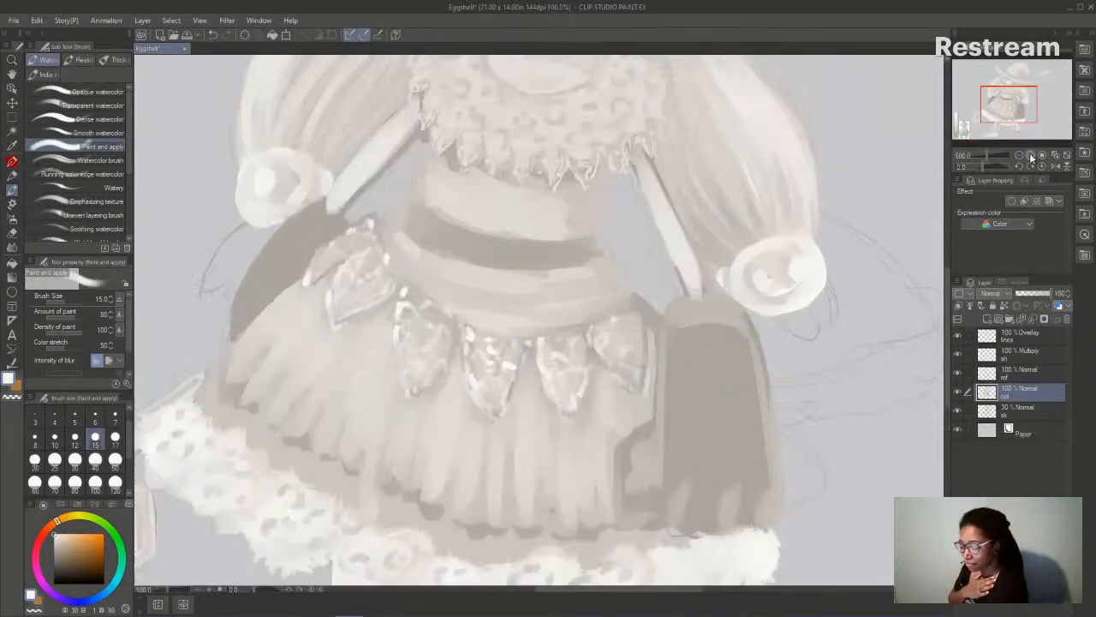
- Paint off-white highlights into both eyes using the Bit husky brush at size 10
left_click_drag(945, 279, 944, 236)
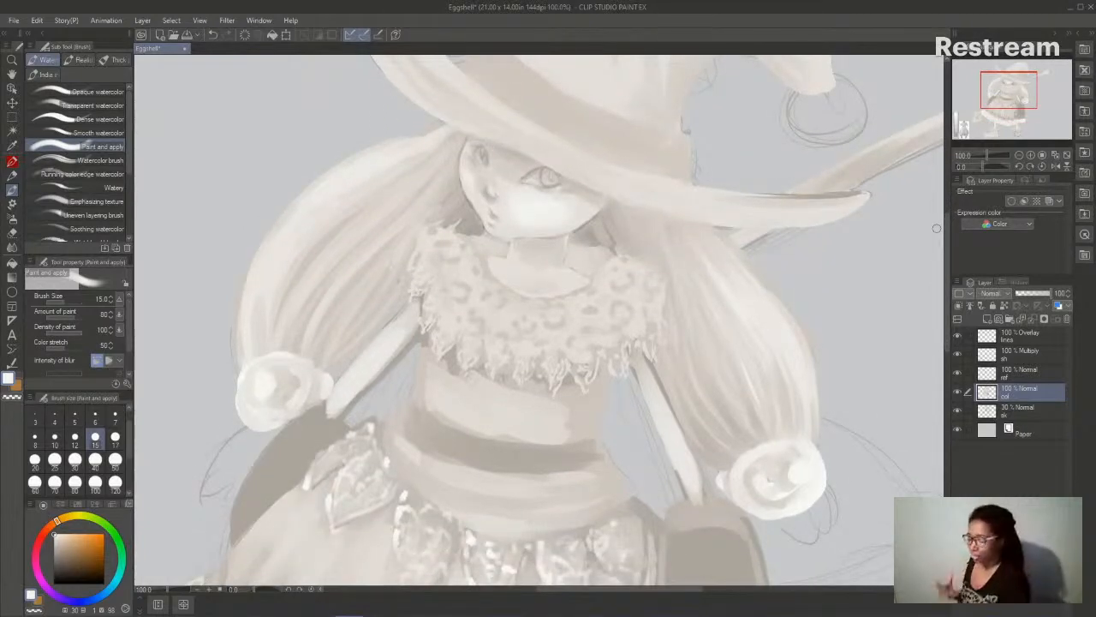
left_click(1032, 156)
left_click_drag(947, 257, 948, 221)
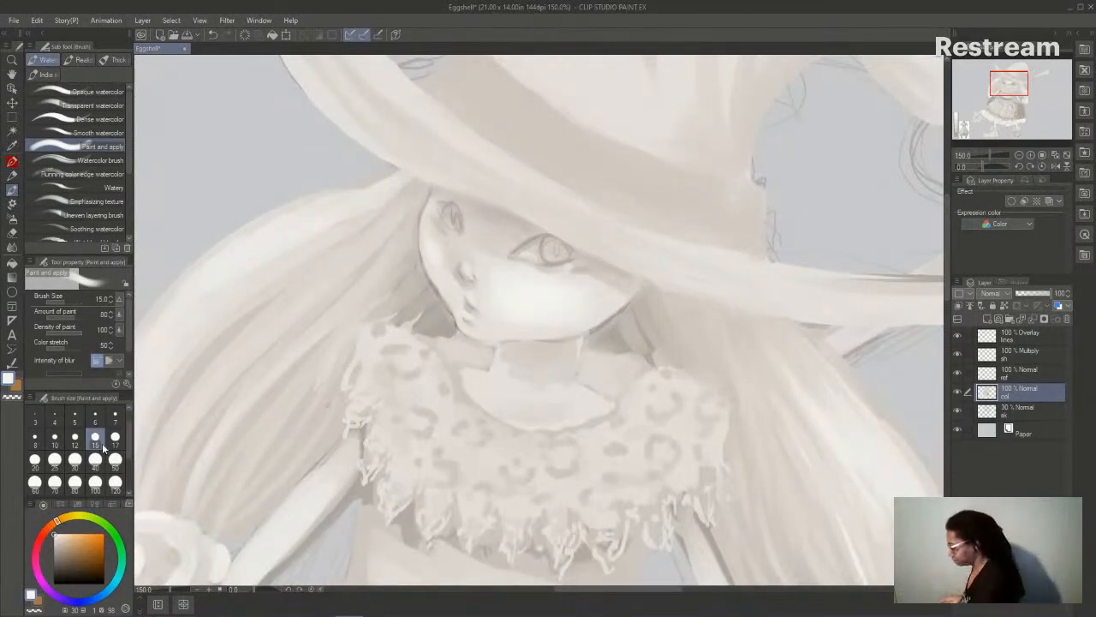
left_click(55, 437)
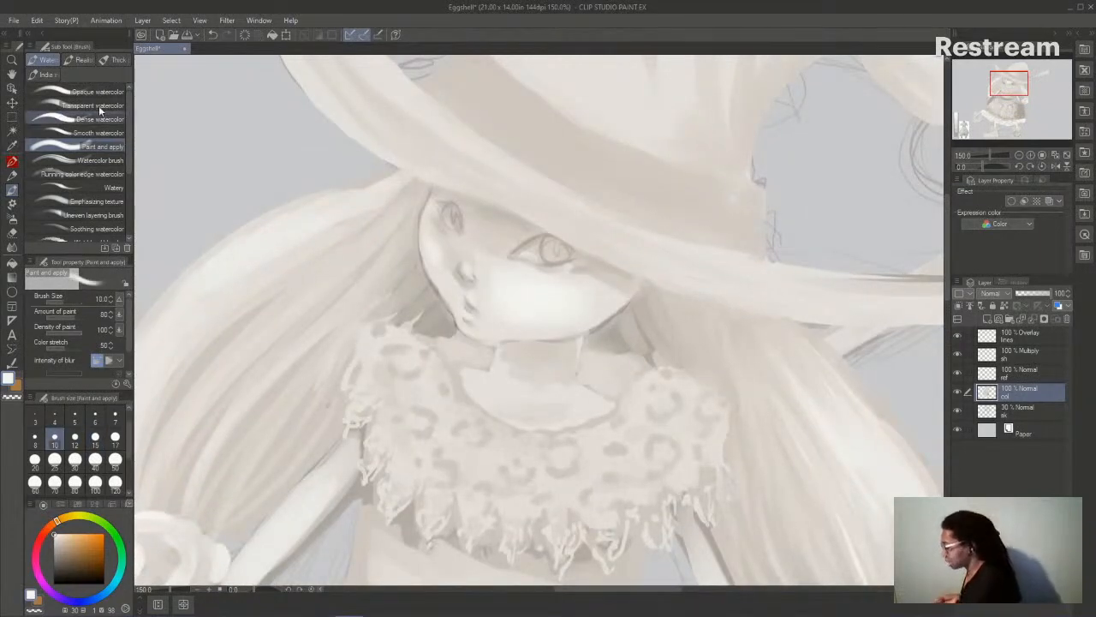
left_click(44, 74)
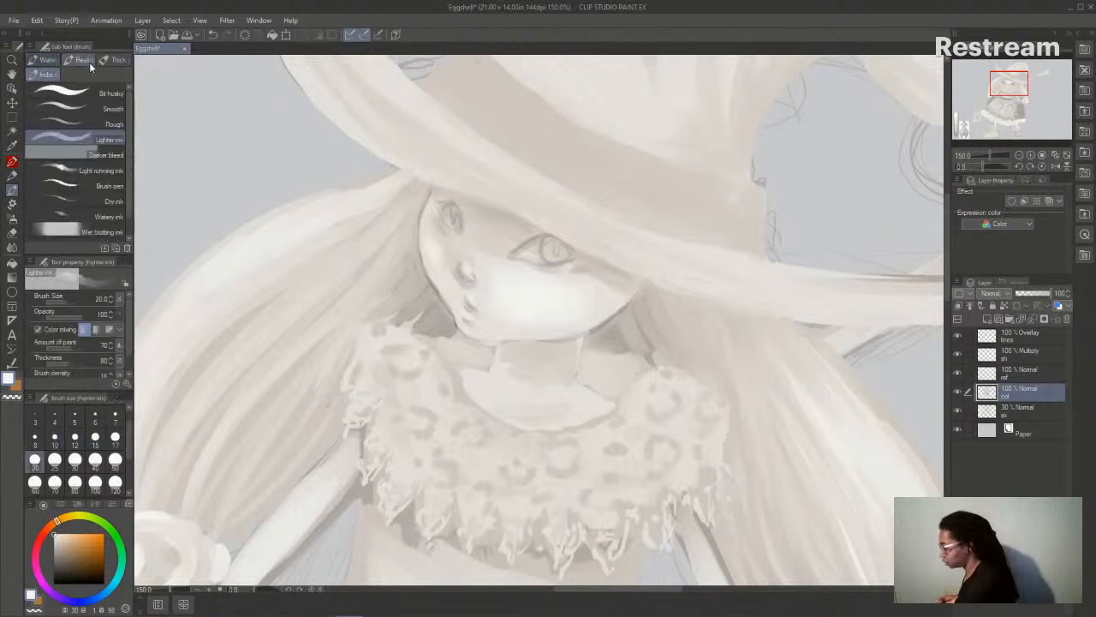
left_click(90, 91)
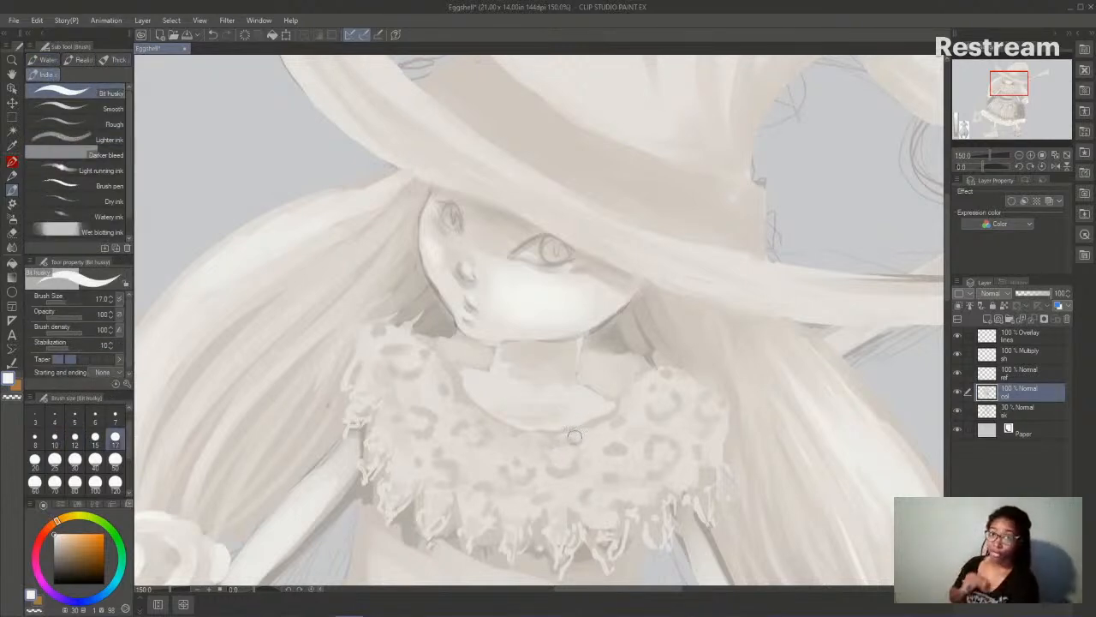
left_click(54, 437)
left_click_drag(550, 248, 549, 254)
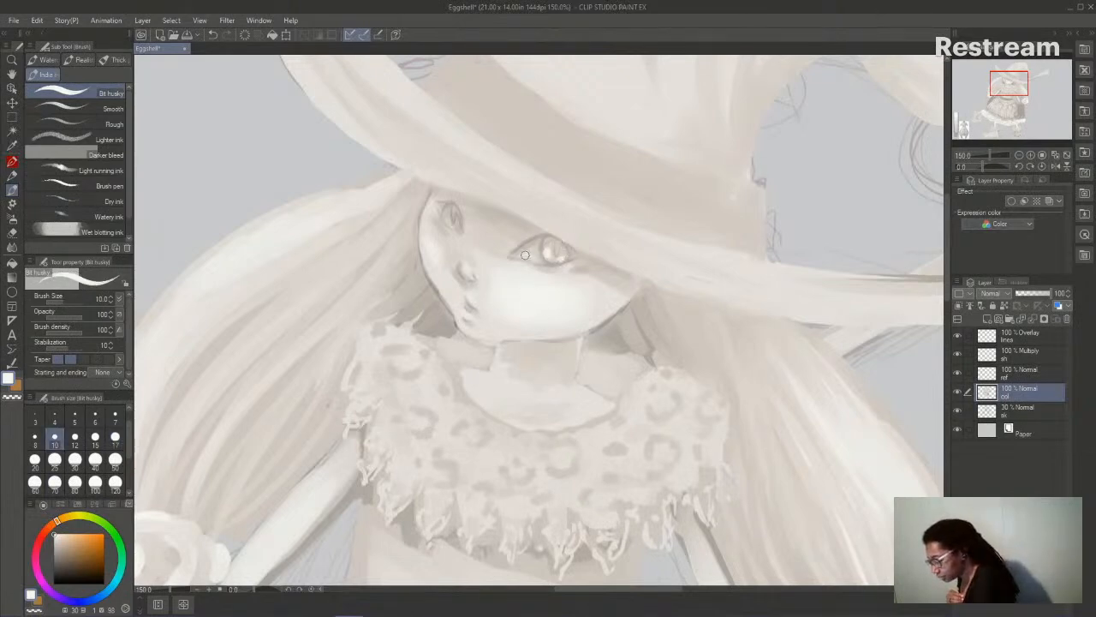
left_click_drag(445, 216, 446, 223)
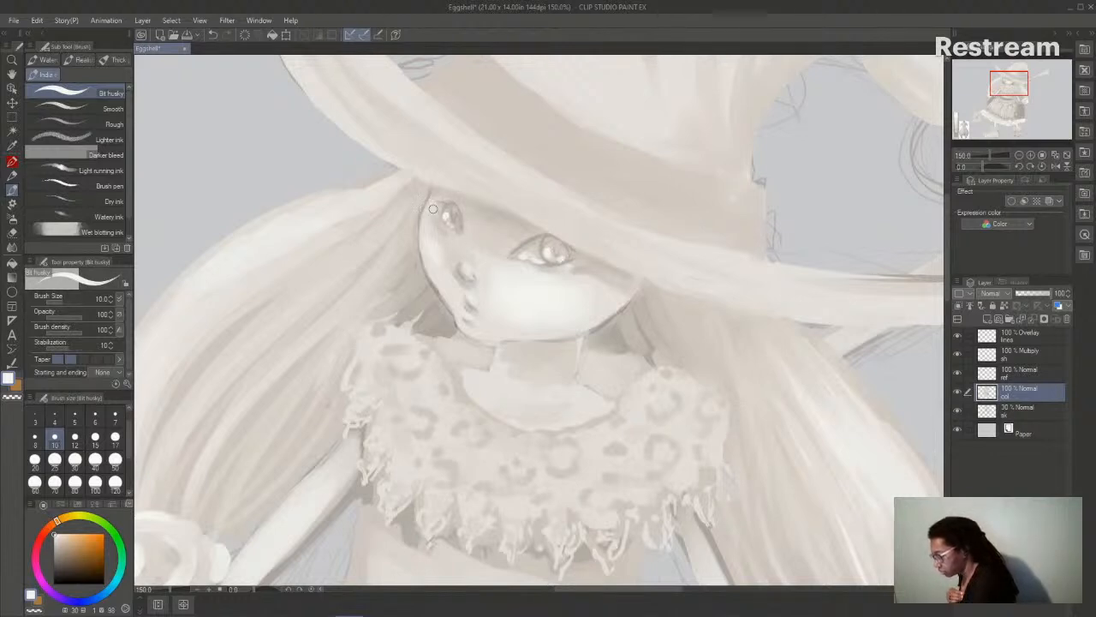
- Darken the eye outlines and dot grey-beige freckle spots over the nose and under the eyes using Paint and apply at size 7
left_click(47, 61)
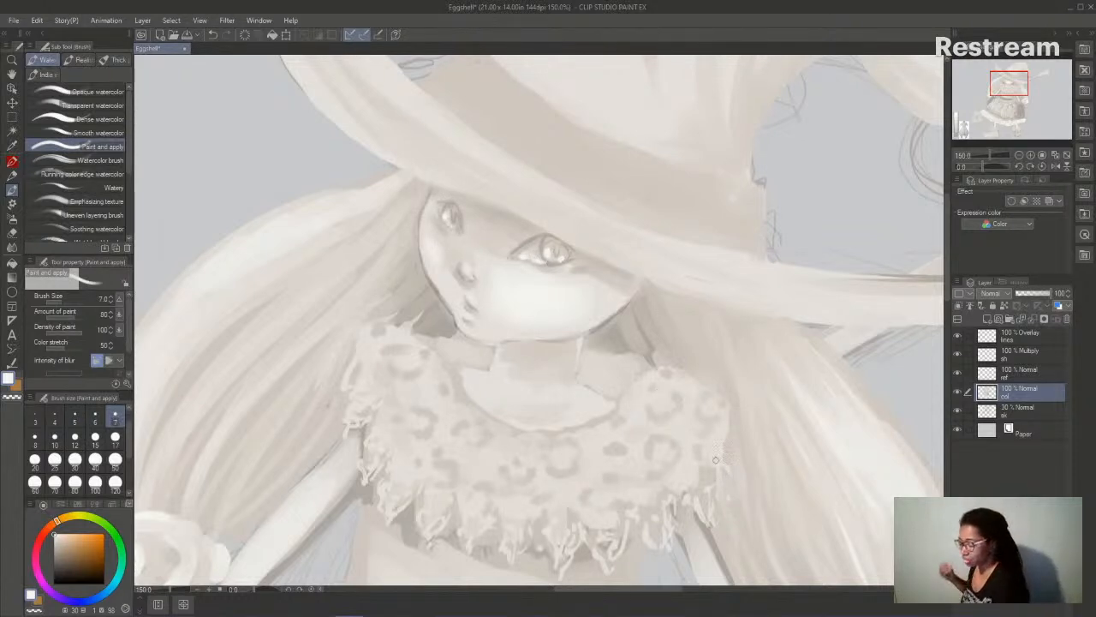
left_click_drag(676, 590, 687, 595)
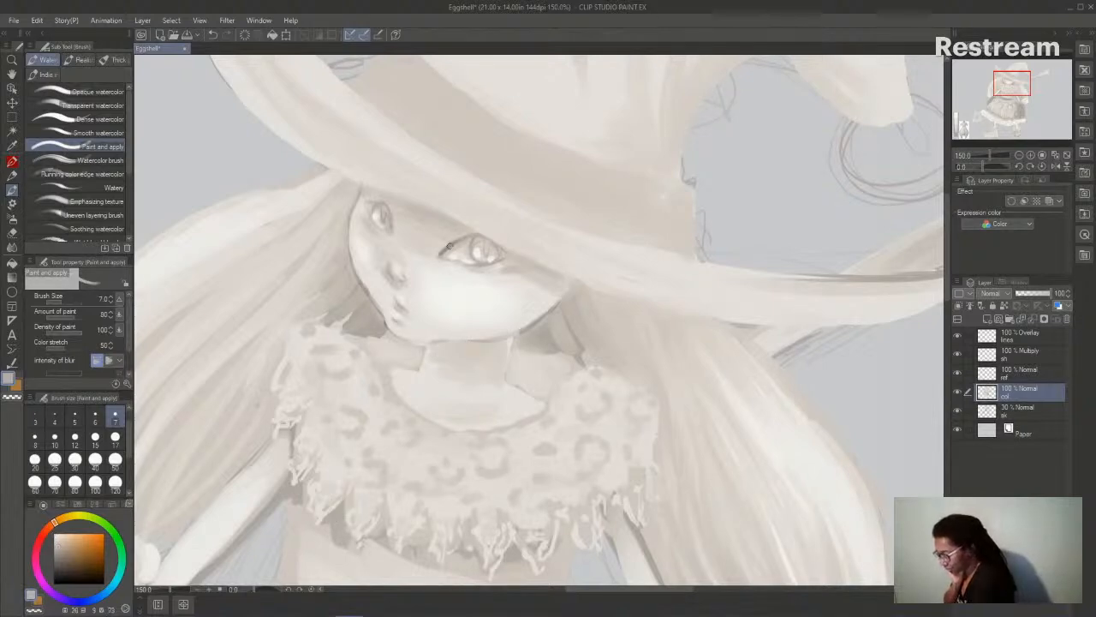
left_click_drag(470, 245, 486, 245)
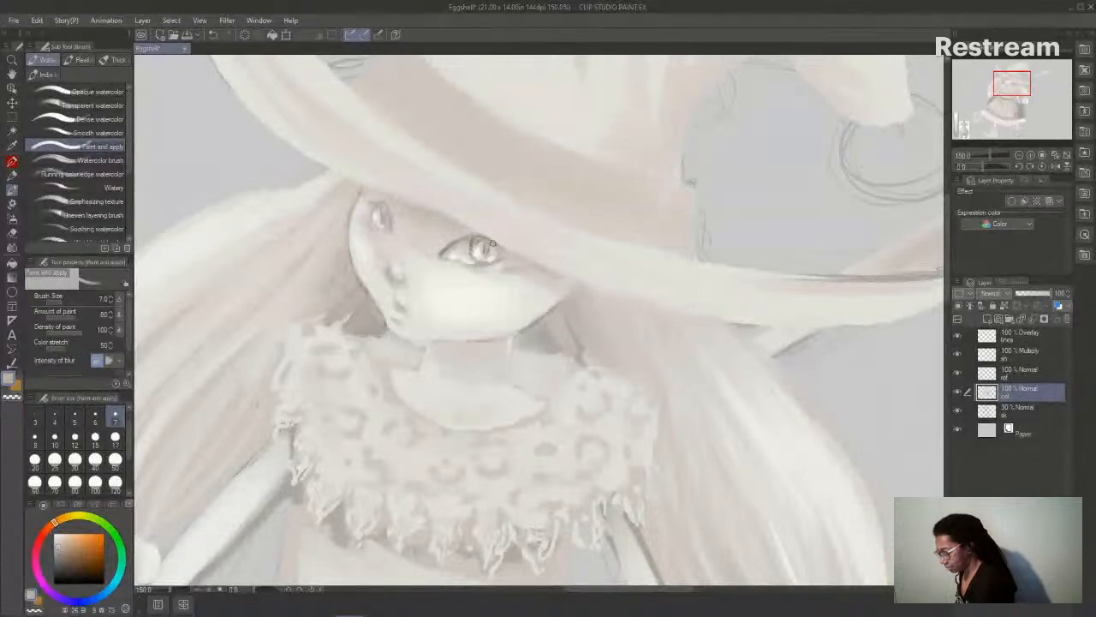
left_click_drag(463, 238, 448, 244)
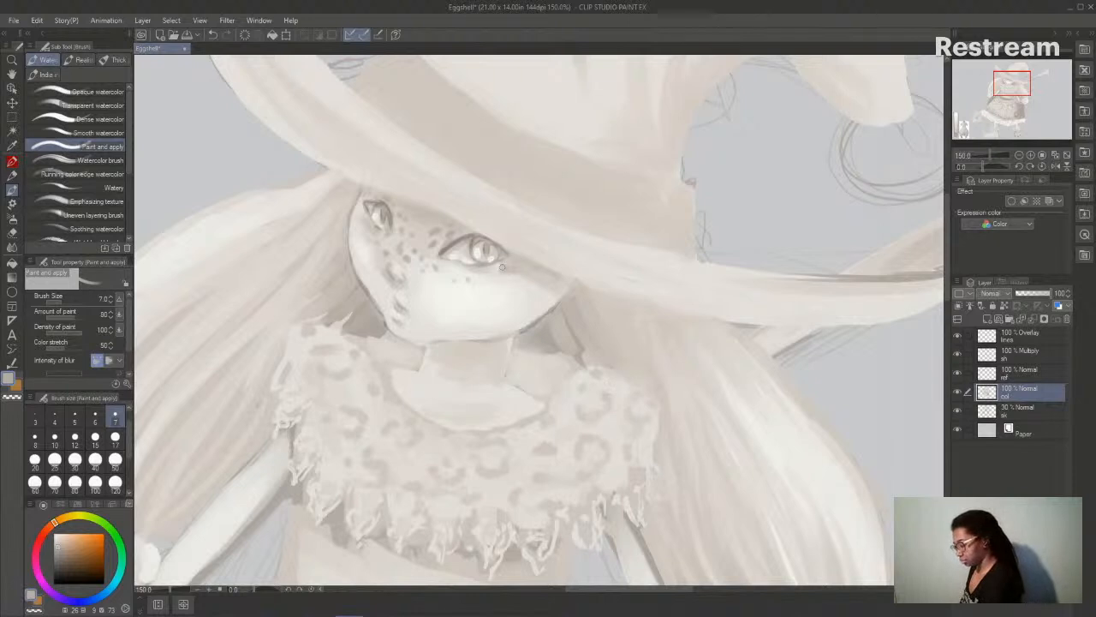
left_click(1019, 154)
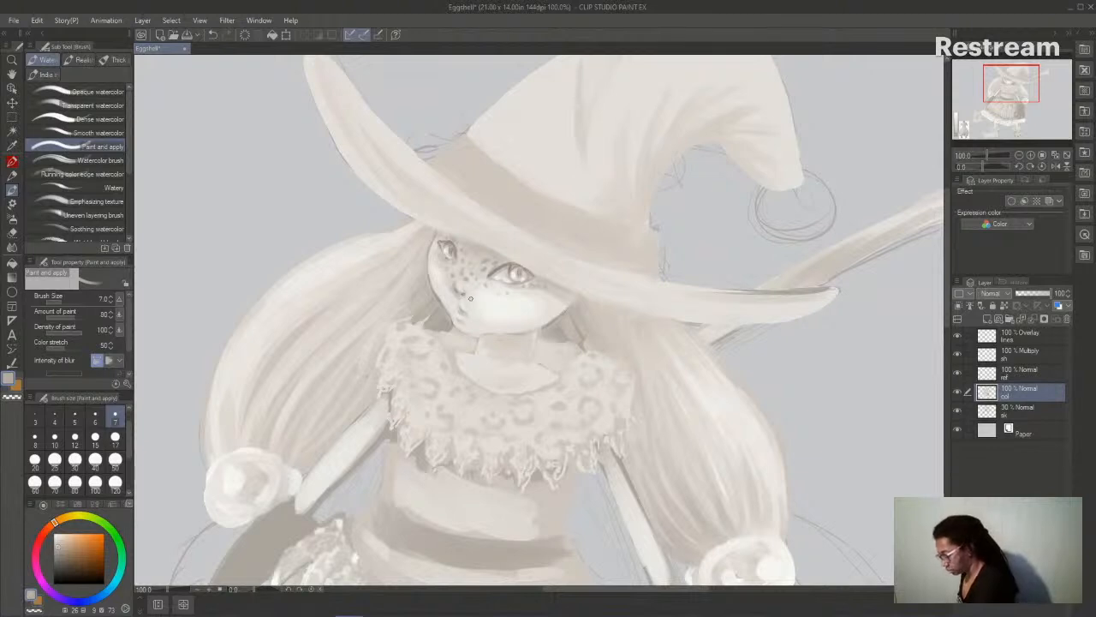
left_click(1030, 155)
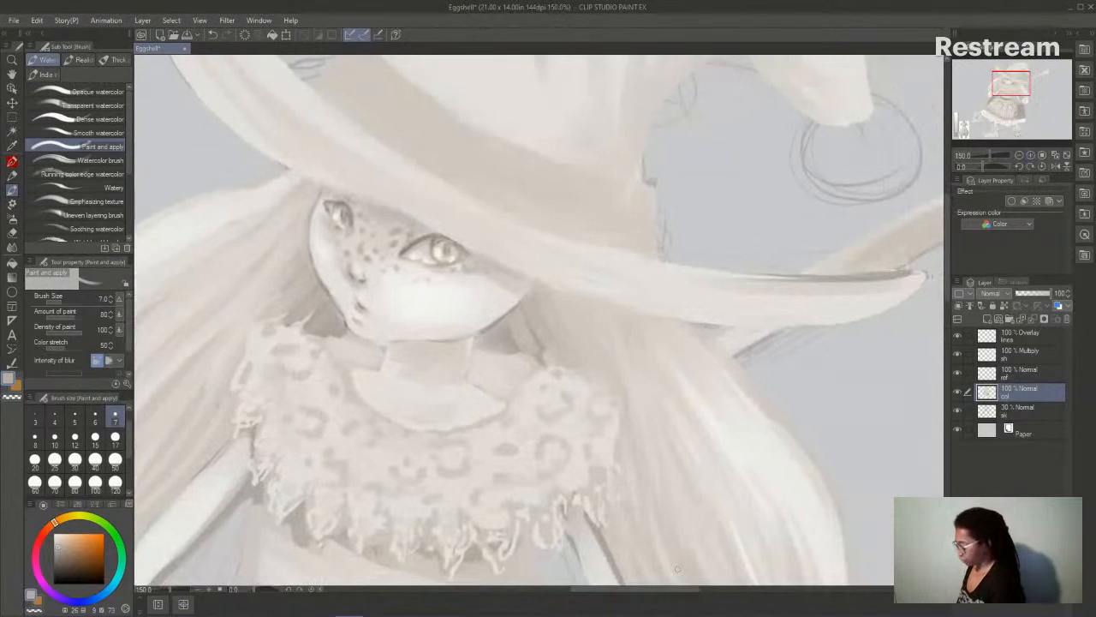
- Paint a pale pink blush on the cheek below the larger eye with Paint and apply at size 17
left_click(41, 539)
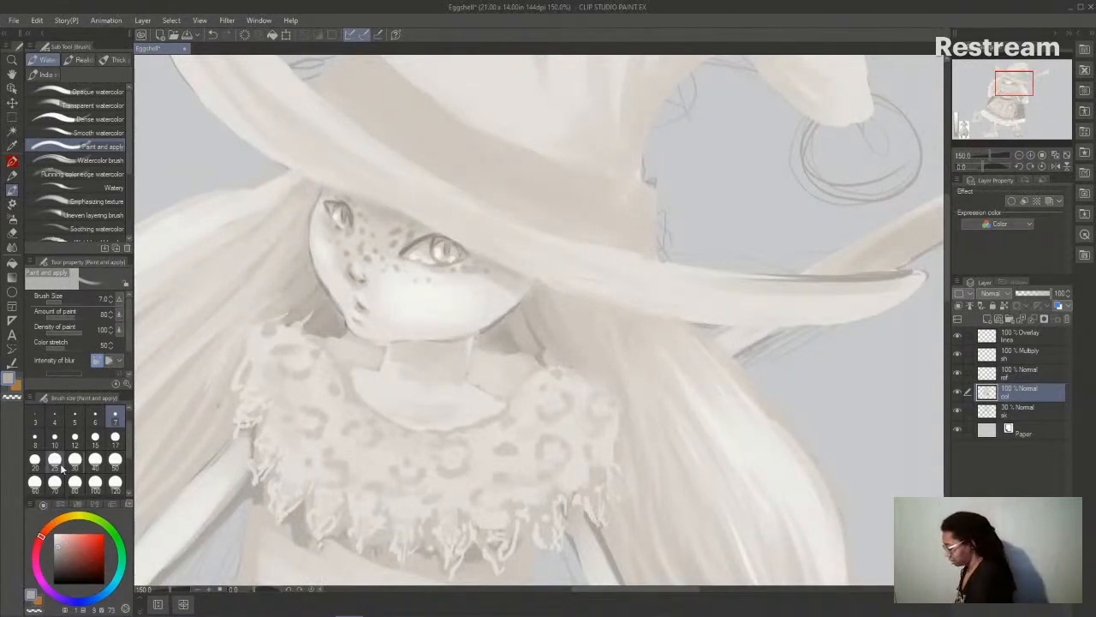
left_click(115, 437)
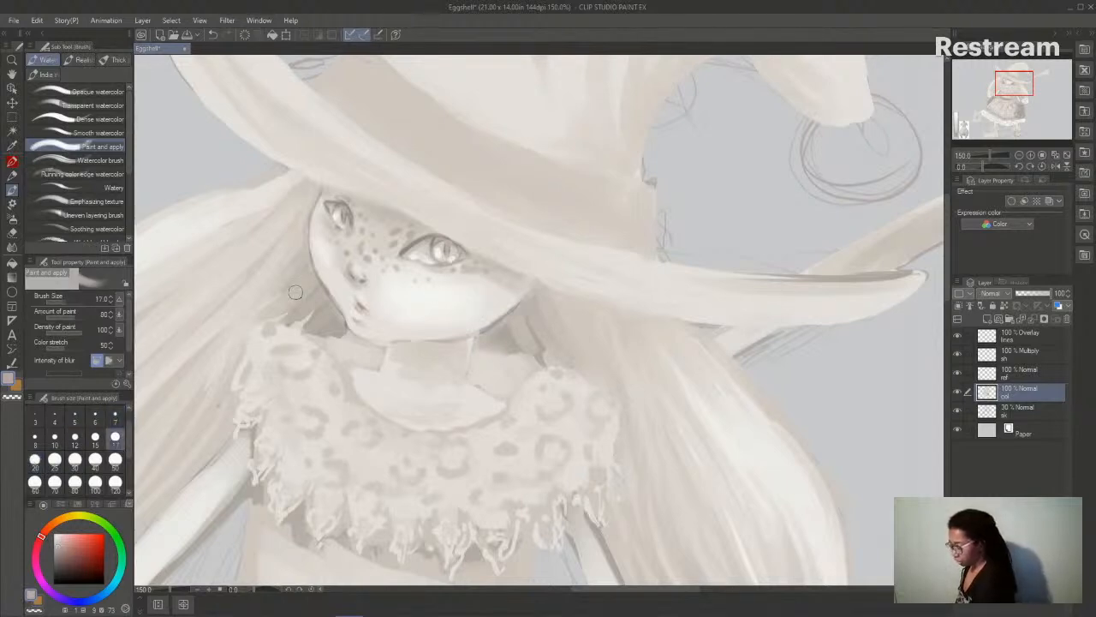
left_click_drag(406, 285, 415, 287)
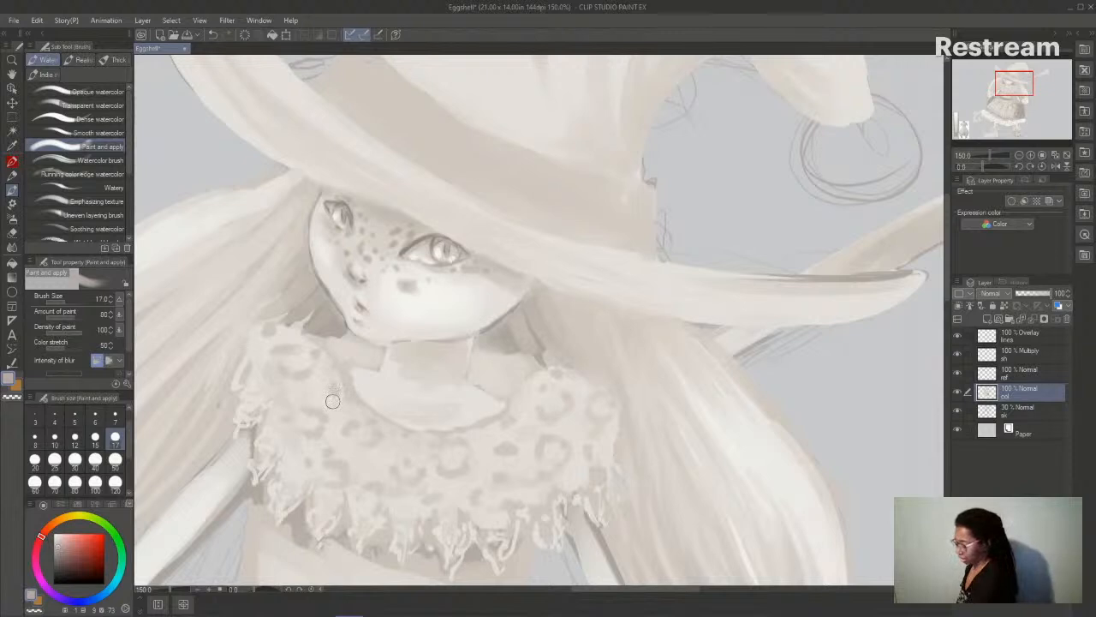
left_click(66, 538)
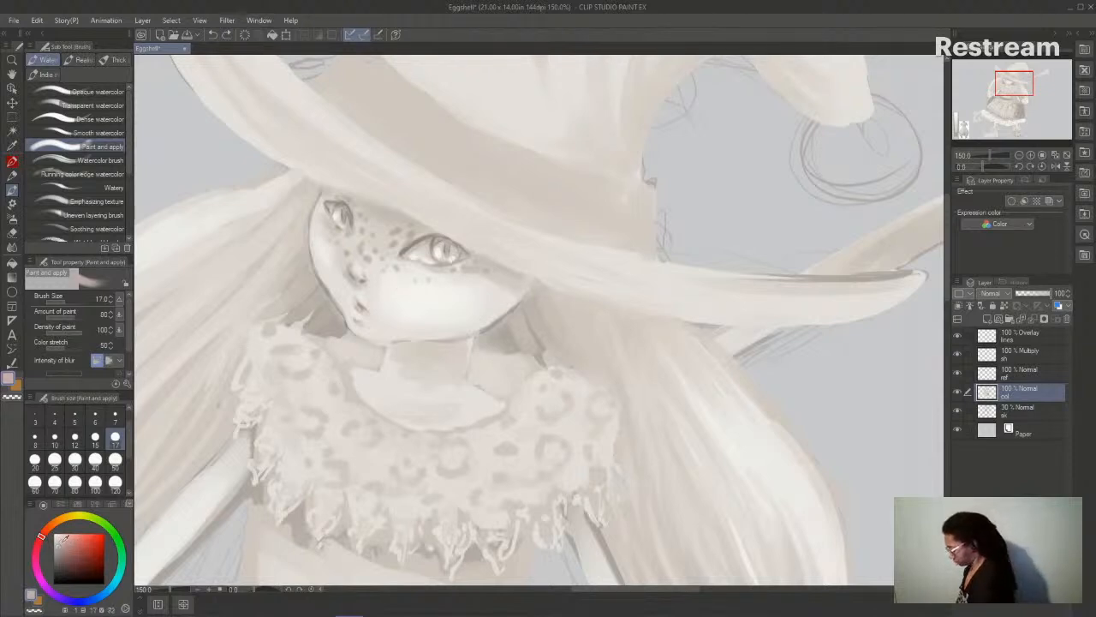
left_click_drag(401, 286, 433, 290)
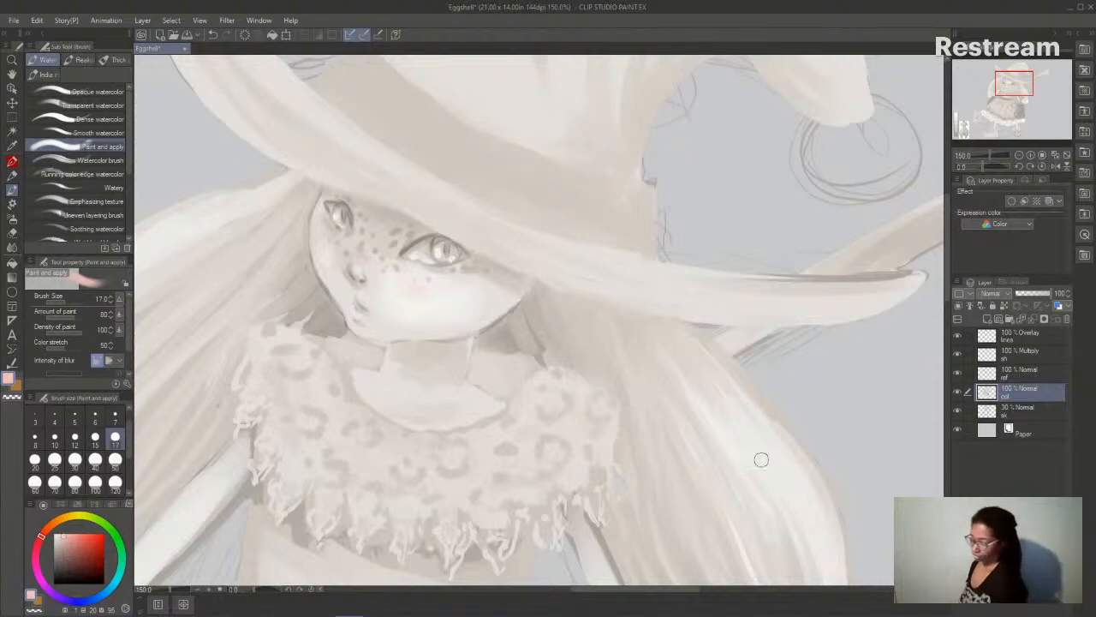
- Examine the whole figure at reduced zoom, and look over the skirt, boots and reference swatches
left_click(1019, 155)
left_click(1019, 154)
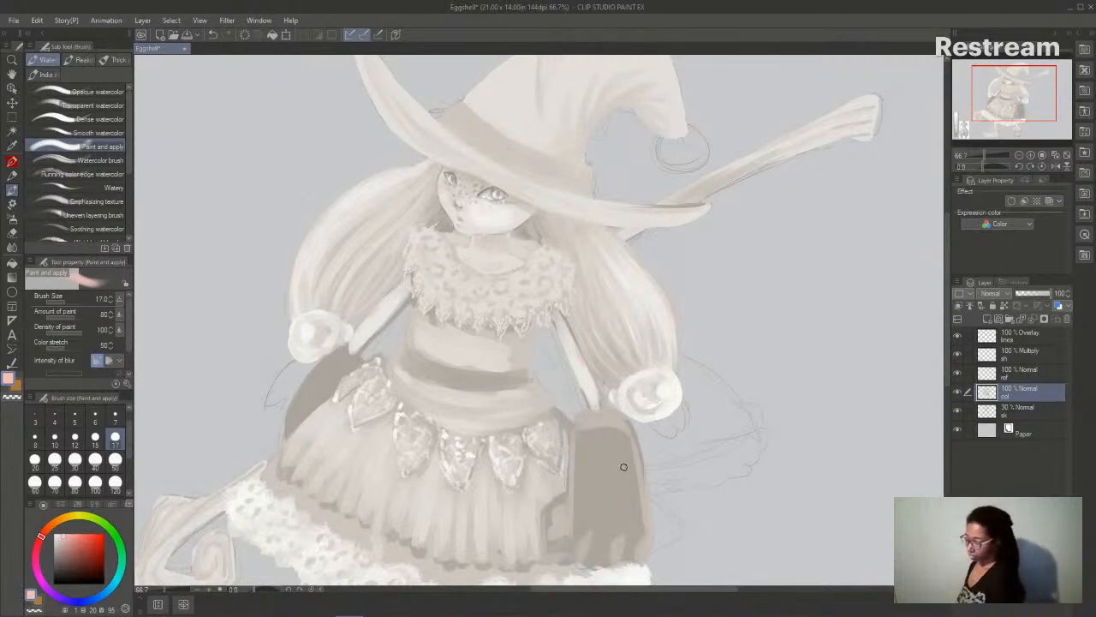
left_click_drag(945, 314, 946, 332)
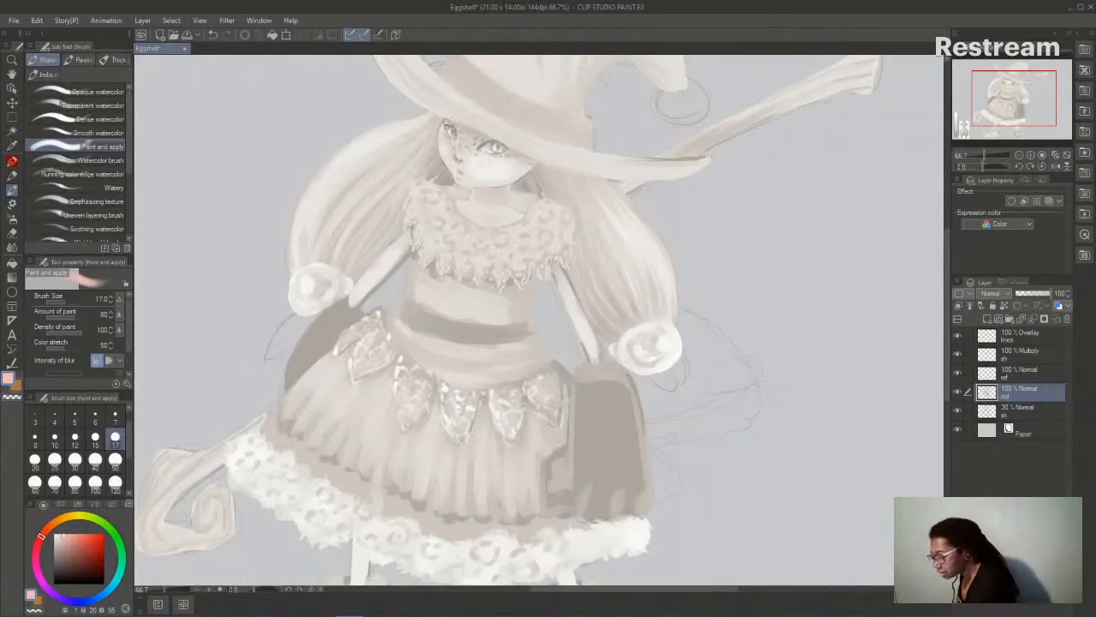
left_click(1018, 156)
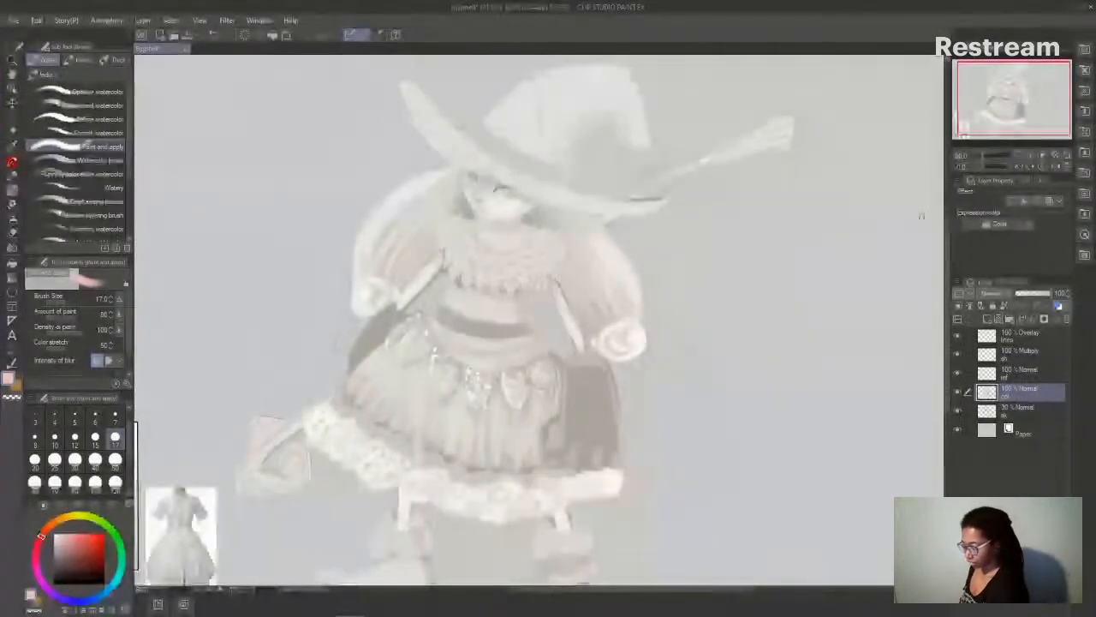
left_click_drag(730, 594, 724, 592)
mouse_move(946, 287)
left_mouse_down()
mouse_move(948, 305)
mouse_move(941, 292)
left_mouse_up()
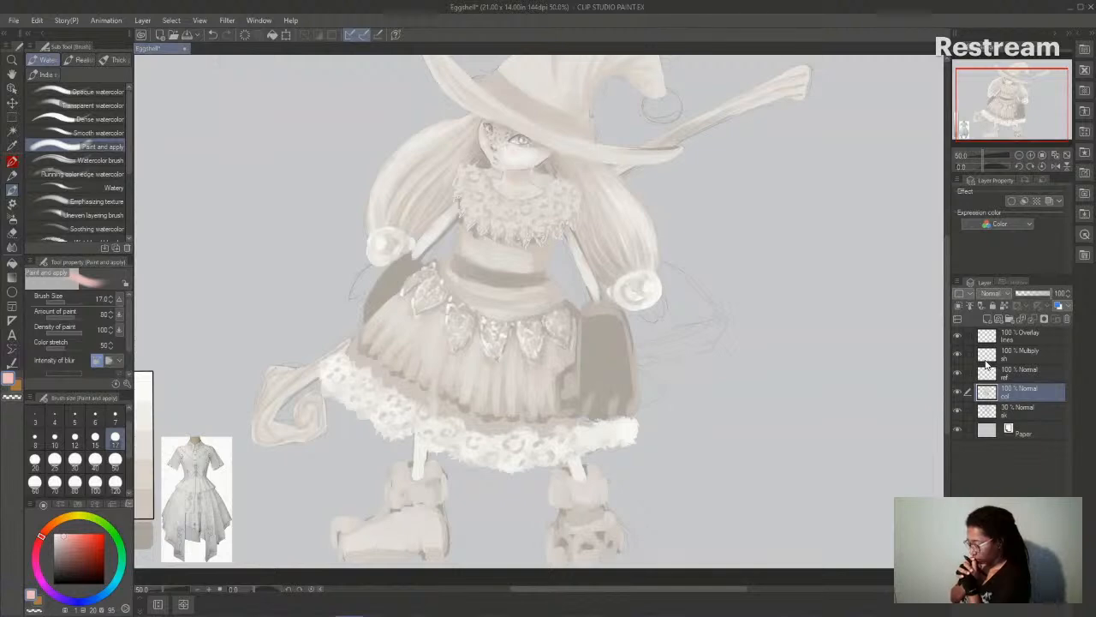
left_click(1030, 155)
left_click_drag(946, 268, 942, 308)
left_click_drag(633, 599, 600, 597)
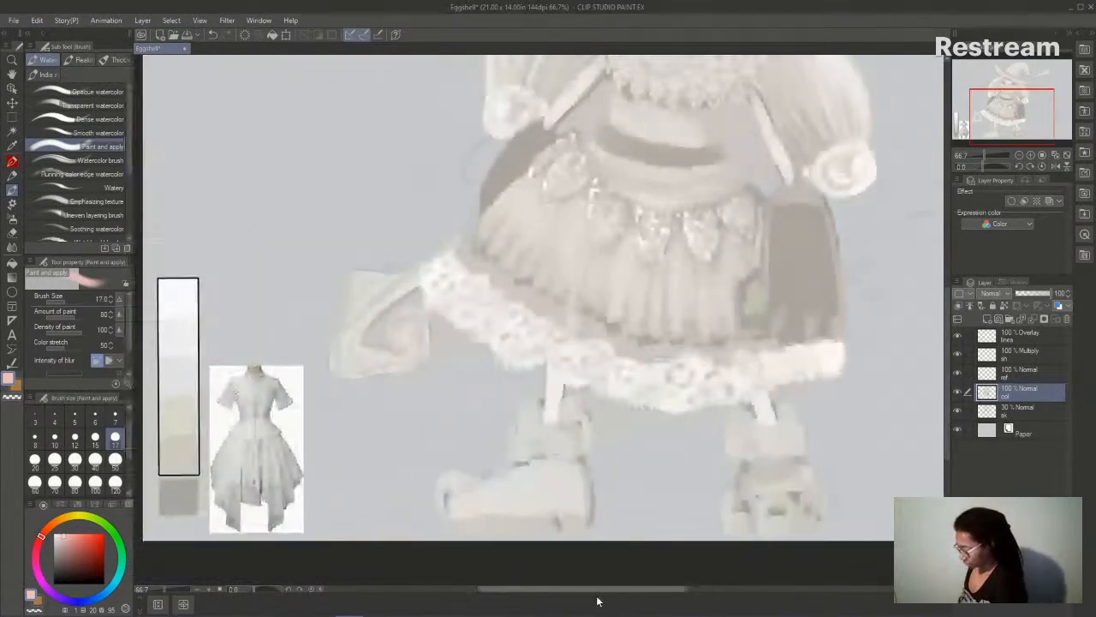
- Paint over the toe of the boot nearer the curled broom end using the Pointillism brush at size 30 and a sampled beige swatch
left_click(118, 60)
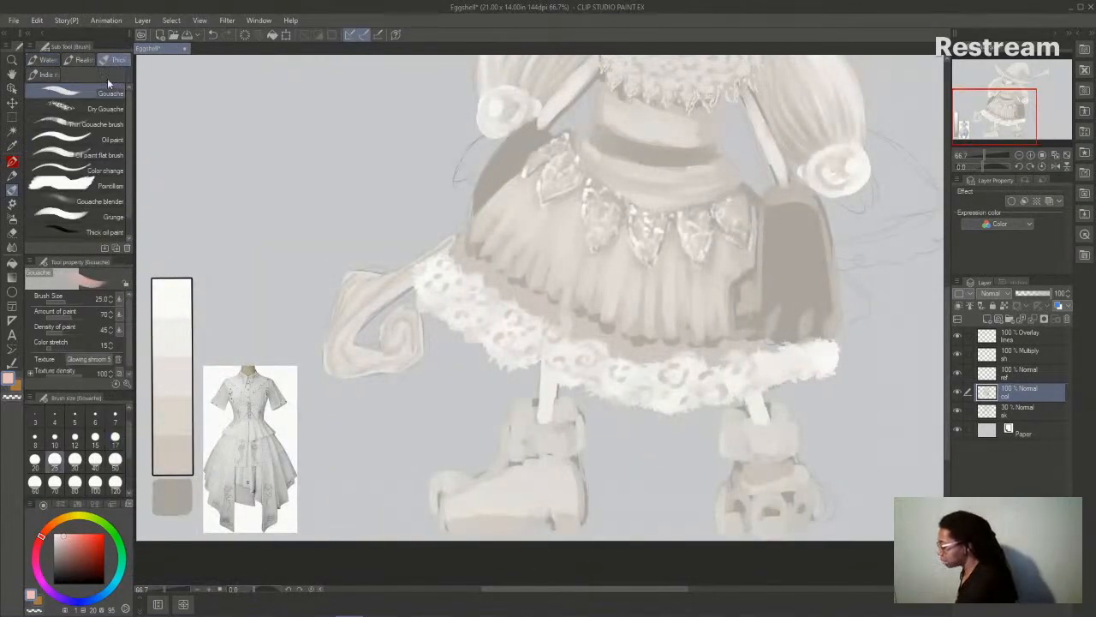
left_click(103, 185)
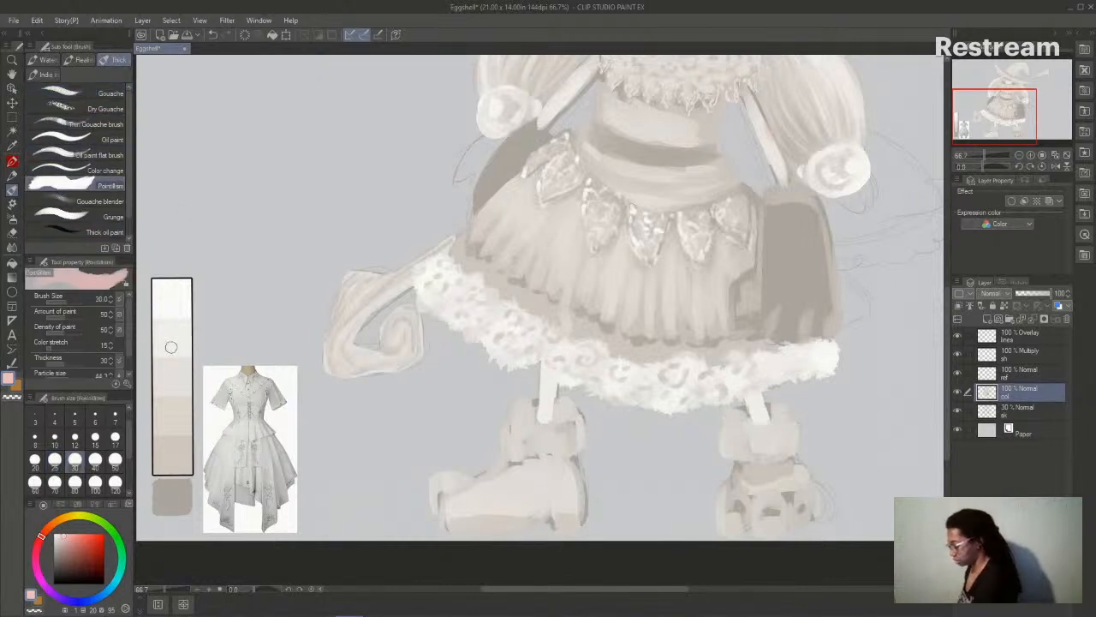
left_click(183, 434, "alt")
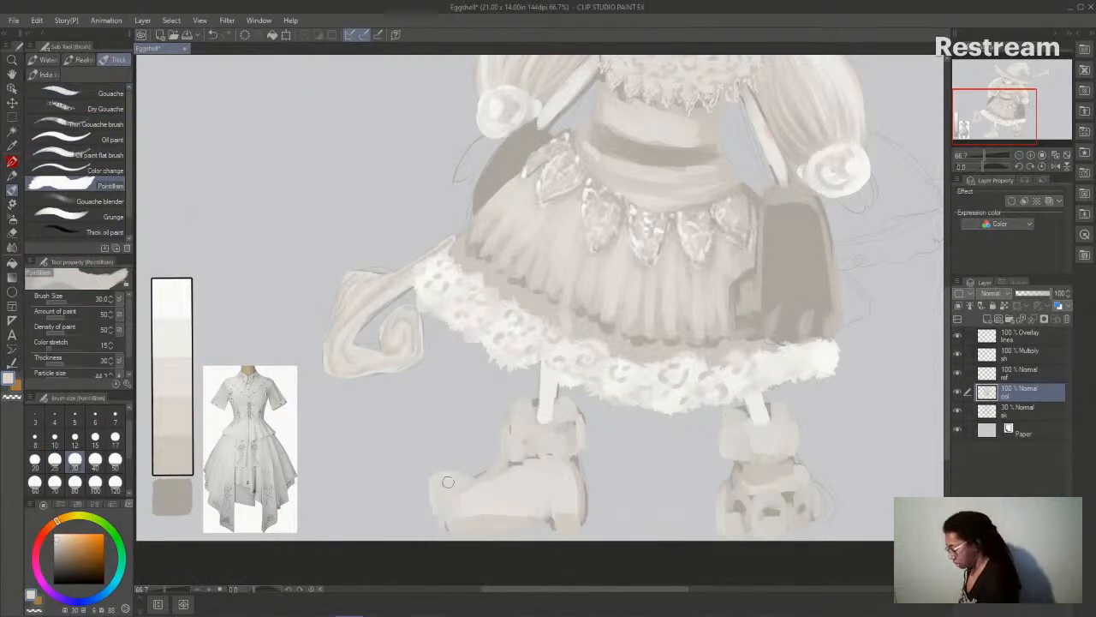
left_click_drag(438, 505, 482, 492)
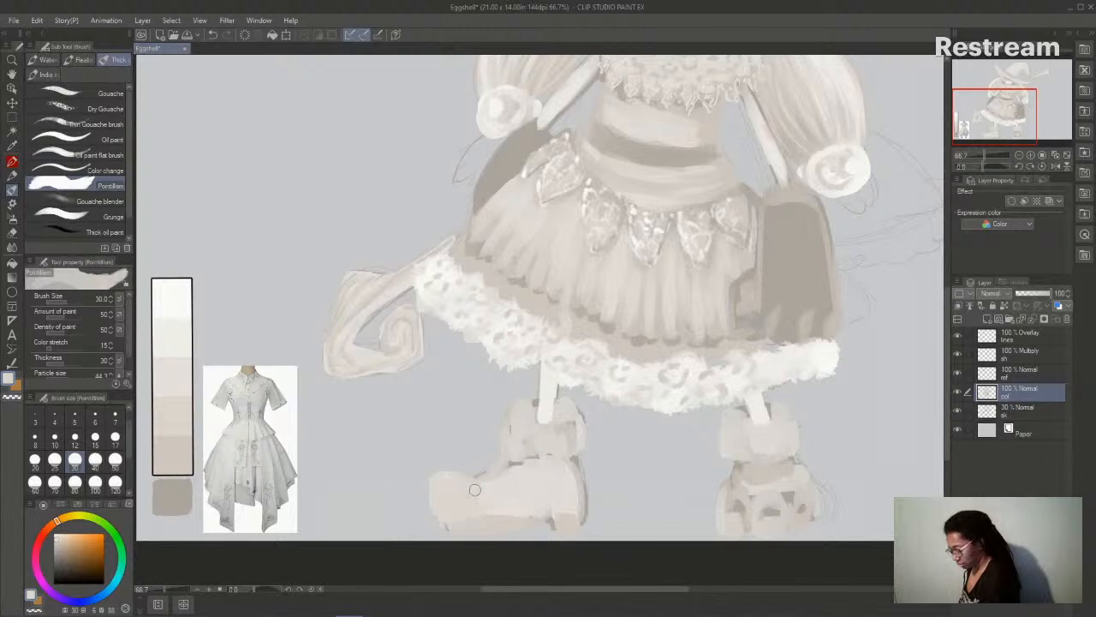
- Paint an off-white fur cuff above the same boot with a sampled swatch, setting the Pointillism particle size to 46 for rougher edges
left_click(182, 332, "alt")
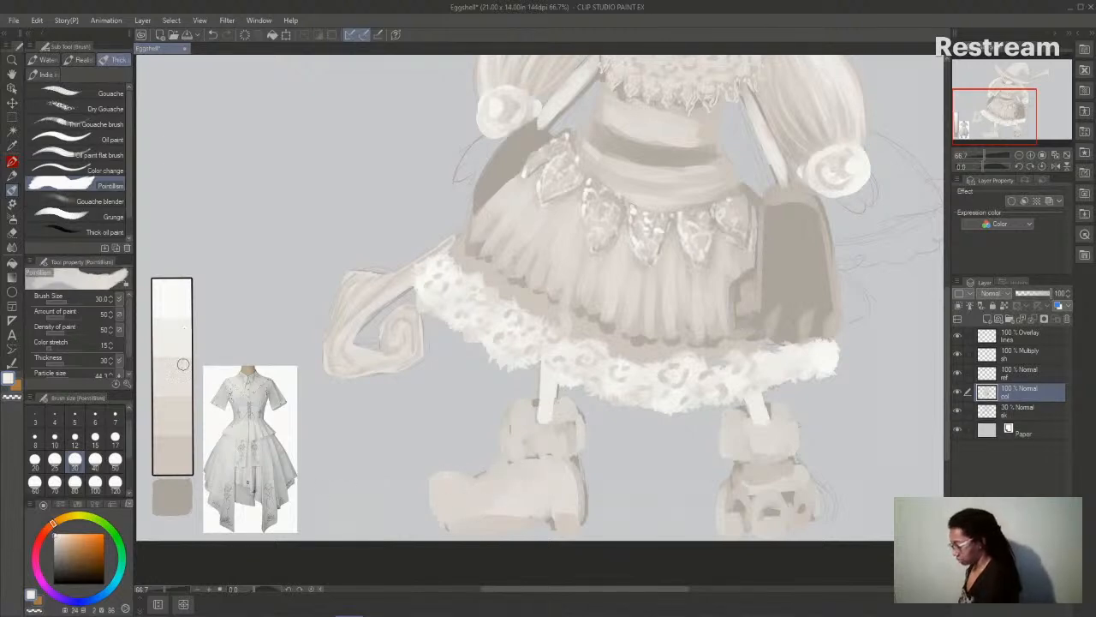
mouse_move(572, 420)
left_mouse_down()
mouse_move(574, 441)
mouse_move(502, 432)
mouse_move(512, 437)
mouse_move(505, 421)
mouse_move(504, 433)
left_mouse_up()
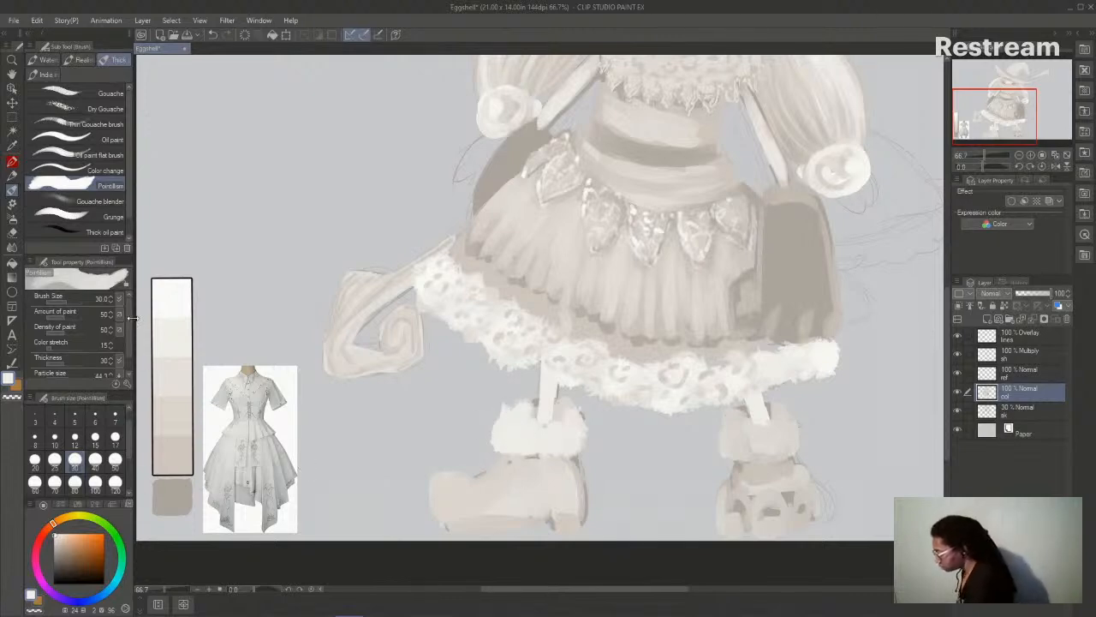
scroll(75, 371, "down", 1)
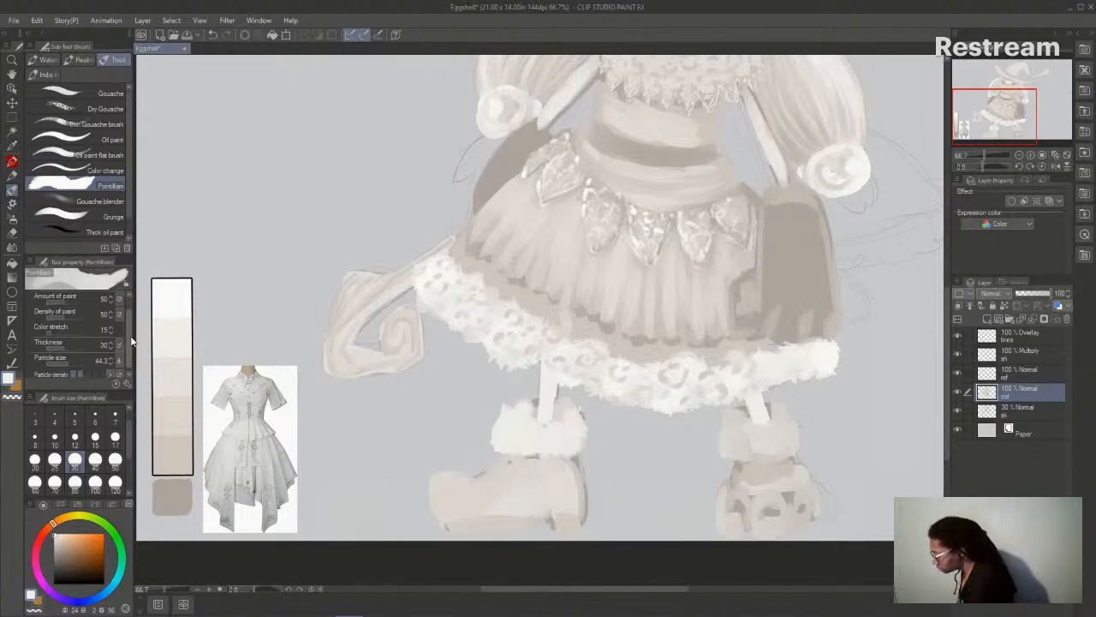
left_click(71, 360)
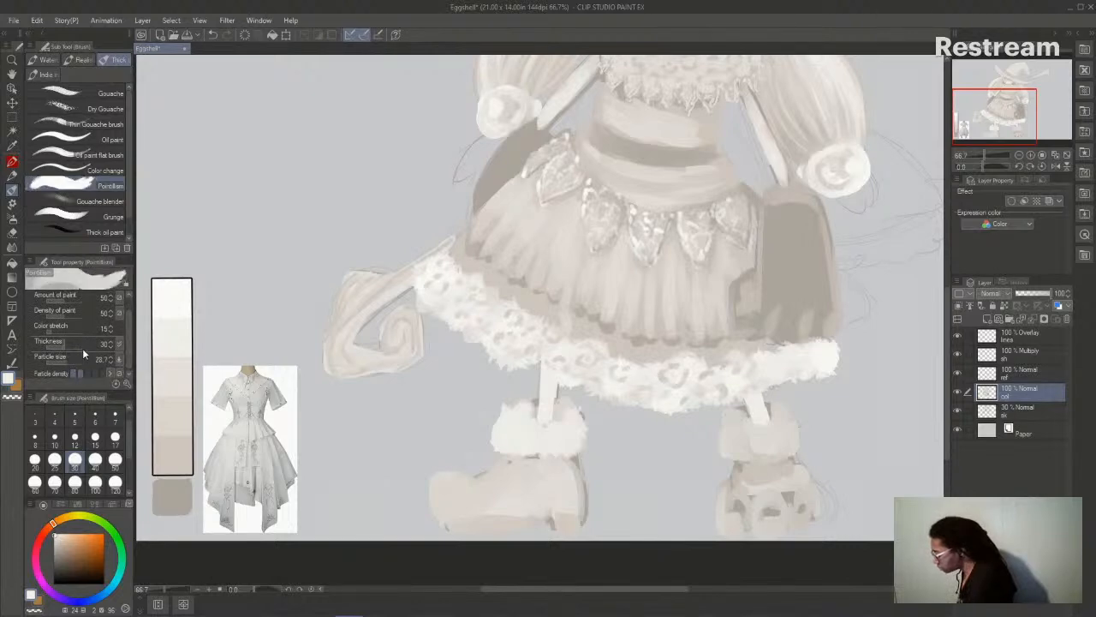
left_click(68, 361)
left_click(67, 362)
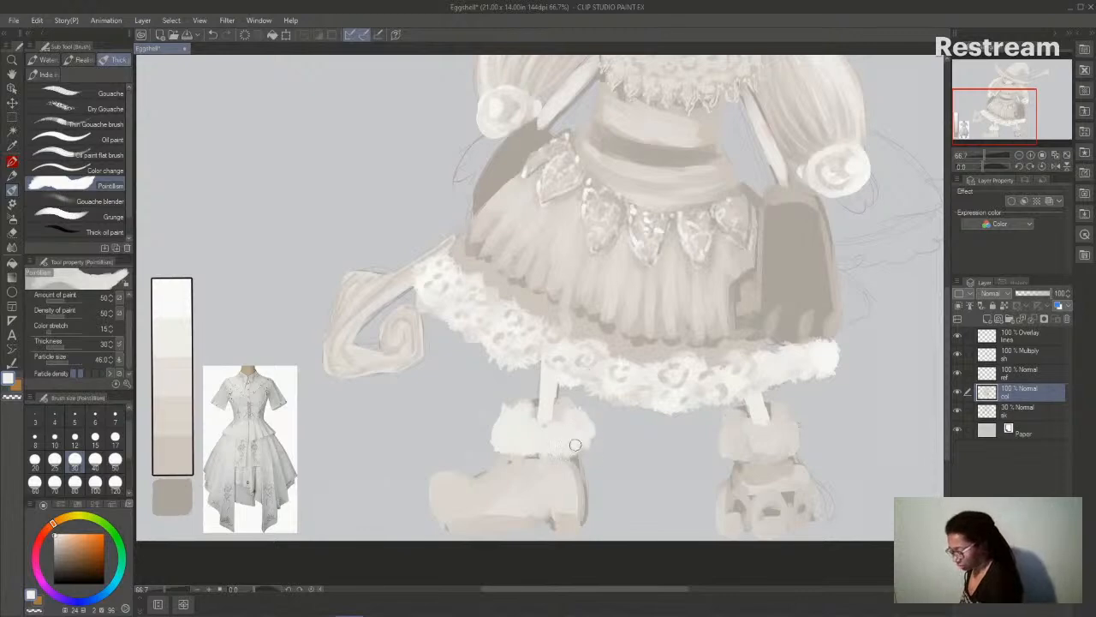
left_click_drag(579, 438, 588, 441)
mouse_move(506, 412)
left_mouse_down()
mouse_move(503, 443)
mouse_move(492, 430)
mouse_move(492, 442)
mouse_move(496, 424)
mouse_move(504, 437)
left_mouse_up()
key("c")
key("c")
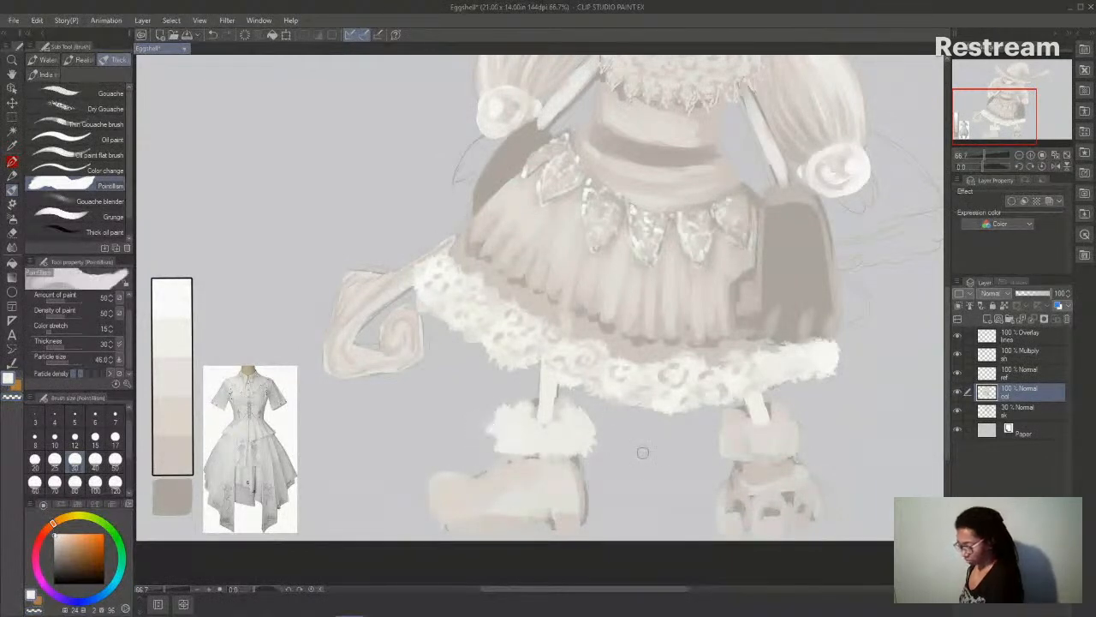
- Paint a matching off-white fur cuff above the spotted boot with the Pointillism brush
left_click_drag(668, 590, 702, 598)
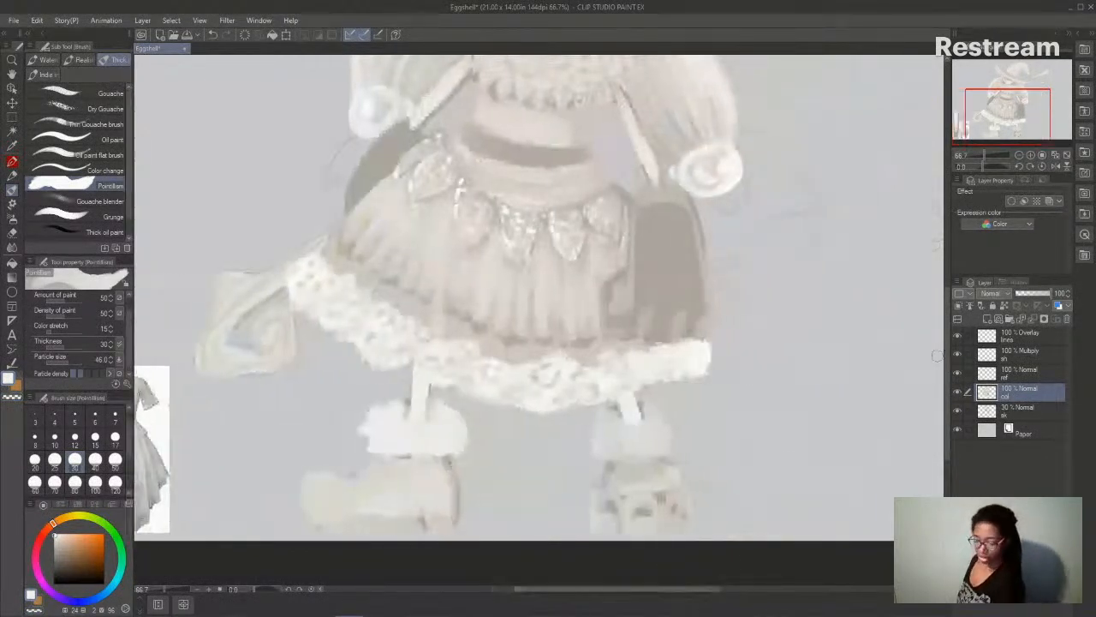
left_click_drag(947, 352, 948, 360)
mouse_move(599, 399)
left_mouse_down()
mouse_move(599, 422)
mouse_move(613, 411)
mouse_move(600, 399)
mouse_move(634, 424)
mouse_move(612, 432)
mouse_move(638, 433)
mouse_move(658, 394)
mouse_move(670, 424)
mouse_move(664, 398)
left_mouse_up()
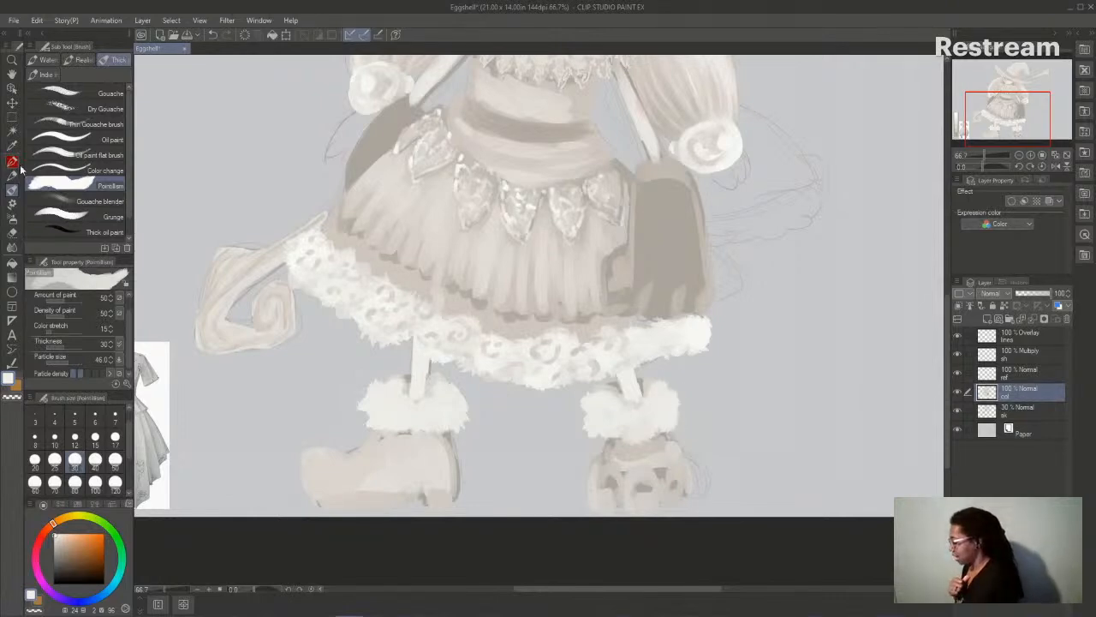
left_click(14, 207)
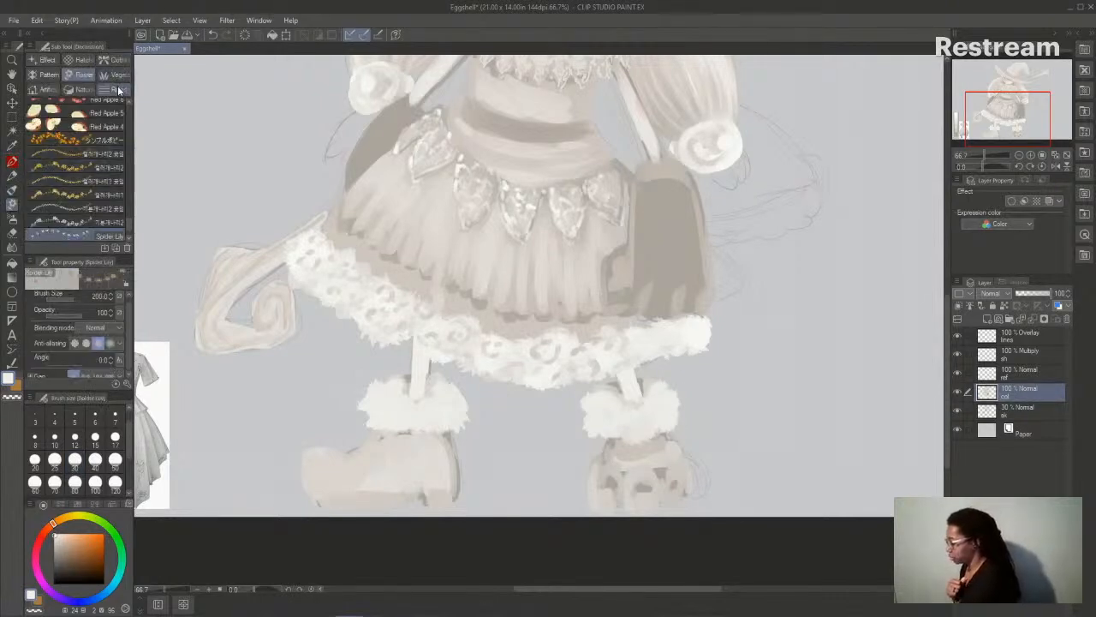
left_click(115, 89)
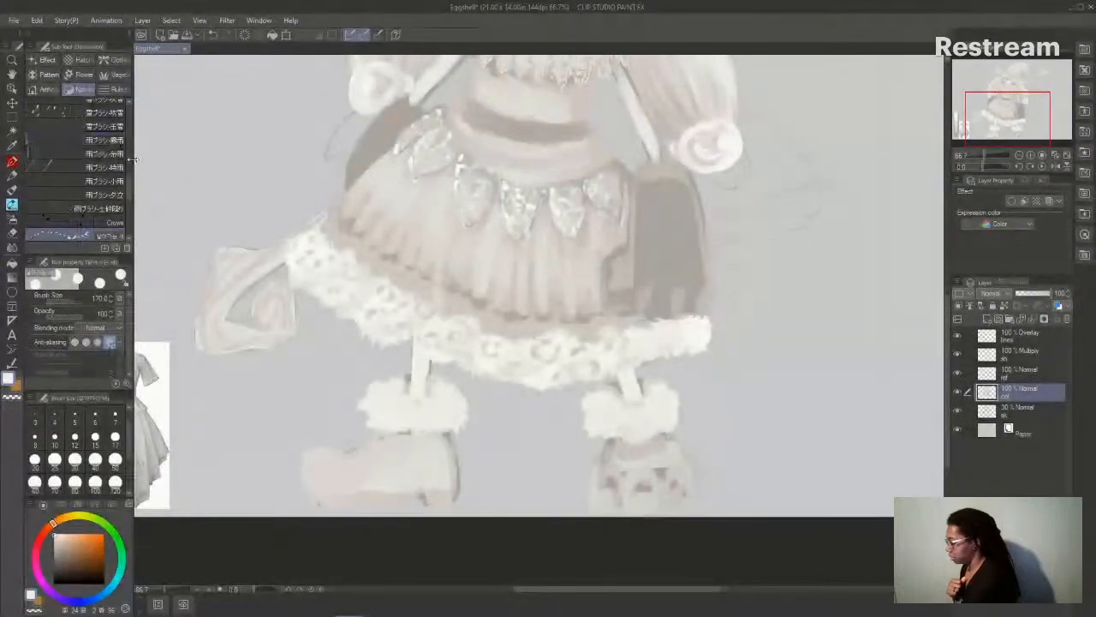
left_click(12, 190)
- Try the Map Pen 1 brush on the empty background and set its size to 60
left_click(84, 58)
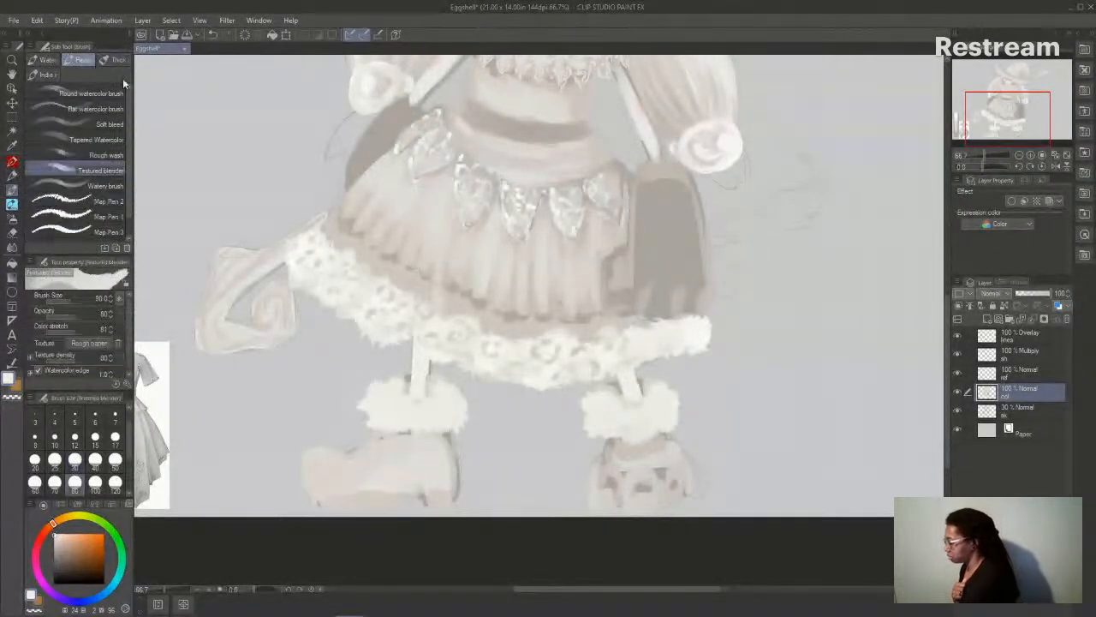
scroll(127, 193, "down", 2)
left_click(104, 196)
mouse_move(784, 385)
left_mouse_down()
mouse_move(835, 375)
mouse_move(829, 419)
mouse_move(817, 415)
mouse_move(858, 394)
mouse_move(891, 406)
left_mouse_up()
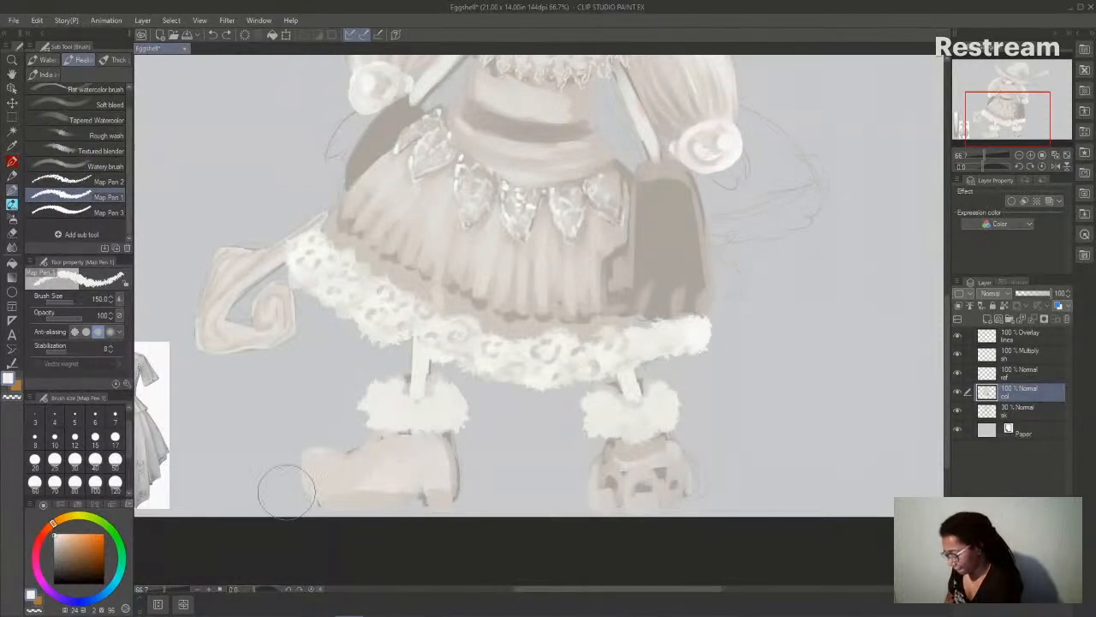
left_click(55, 459)
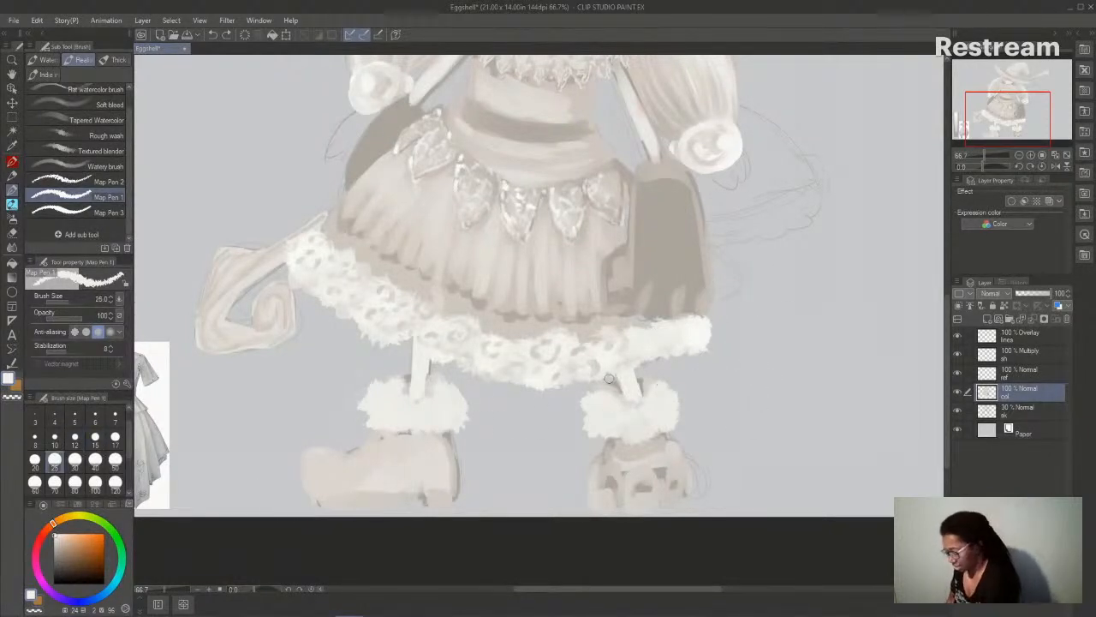
left_click(36, 483)
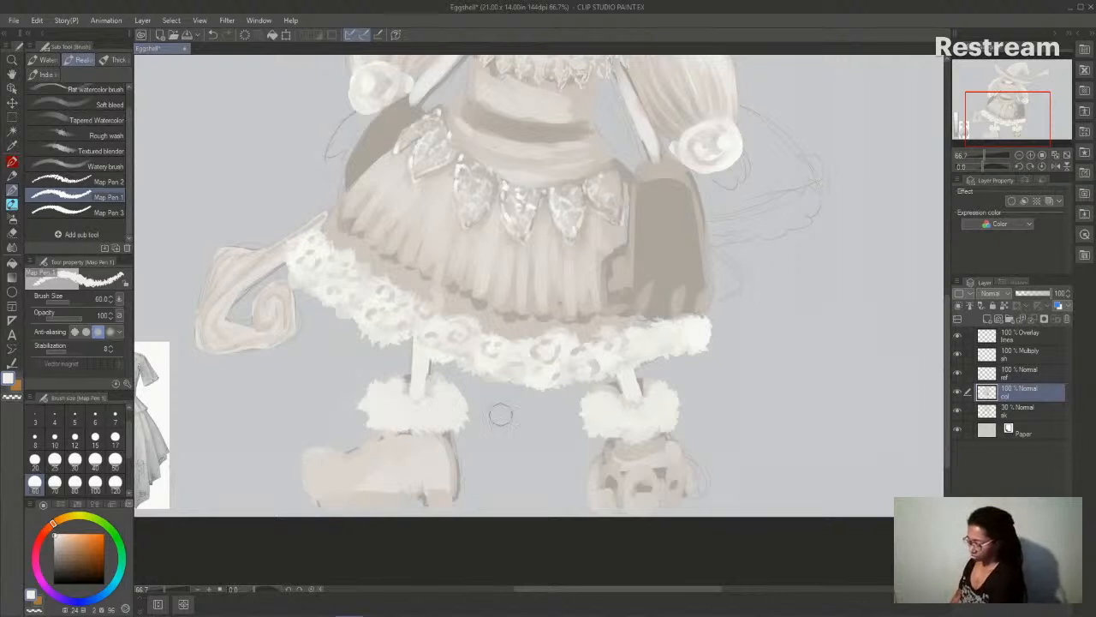
- Add ragged white fur highlights to both boot cuffs with Map Pen 1, sampling the lightest palette swatch
left_click_drag(656, 591, 622, 600)
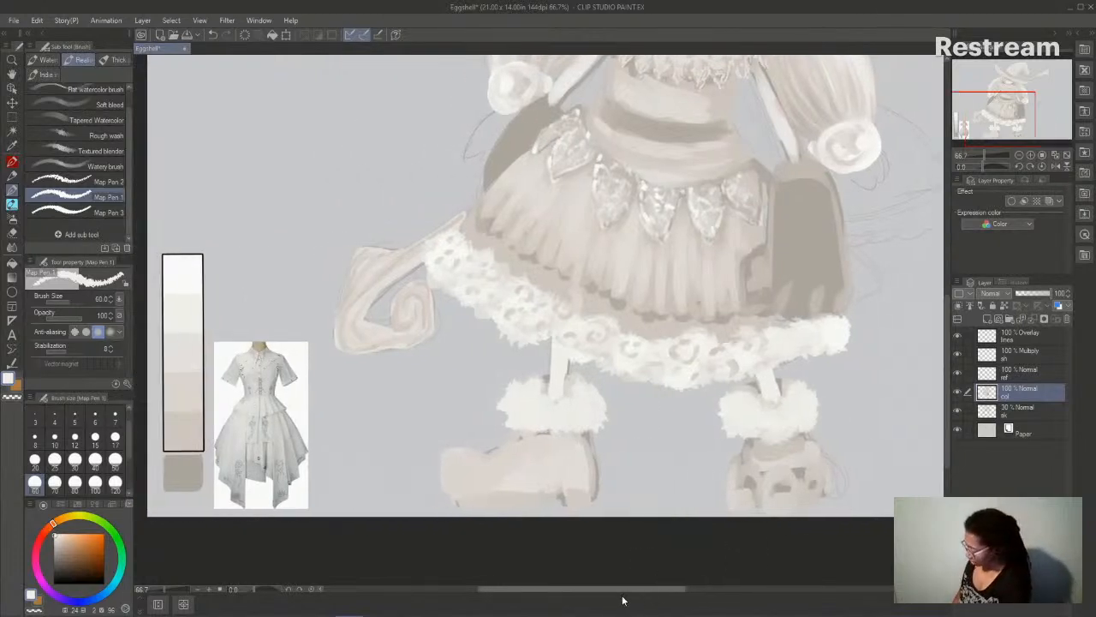
left_click(184, 276, "alt")
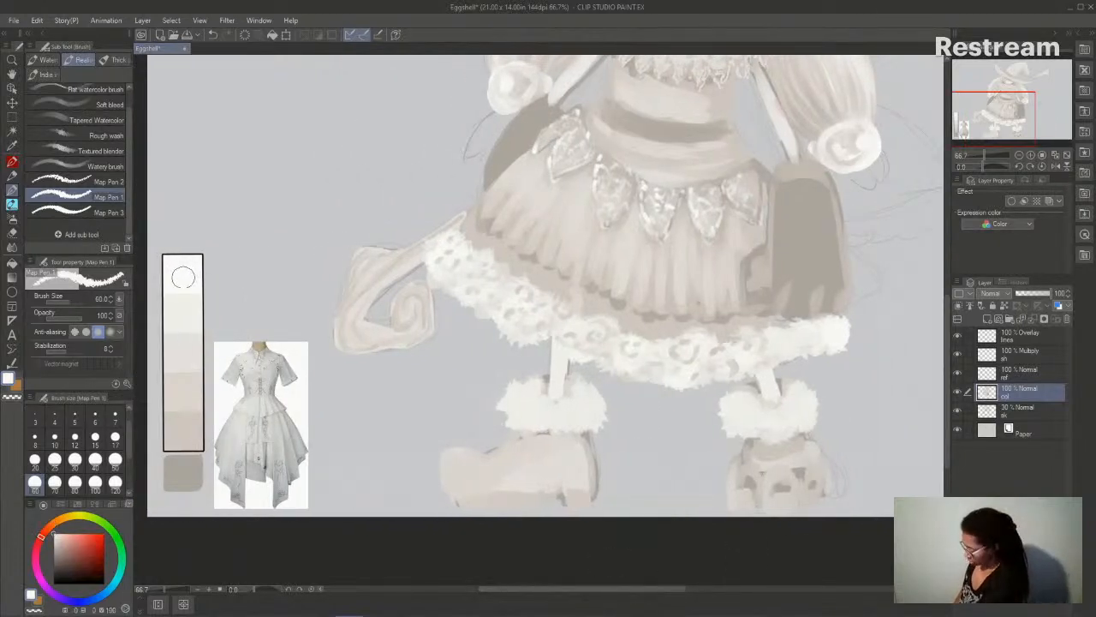
left_click(184, 313, "alt")
left_click(185, 268, "alt")
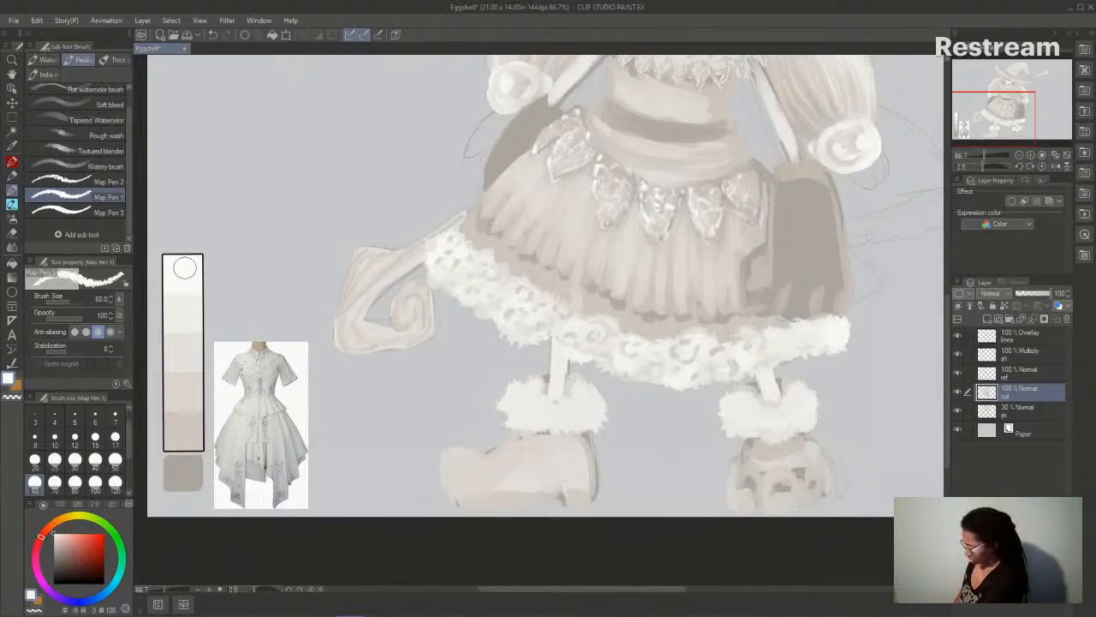
mouse_move(548, 385)
left_mouse_down()
mouse_move(513, 401)
mouse_move(553, 418)
mouse_move(600, 403)
left_mouse_up()
left_click_drag(660, 592, 690, 592)
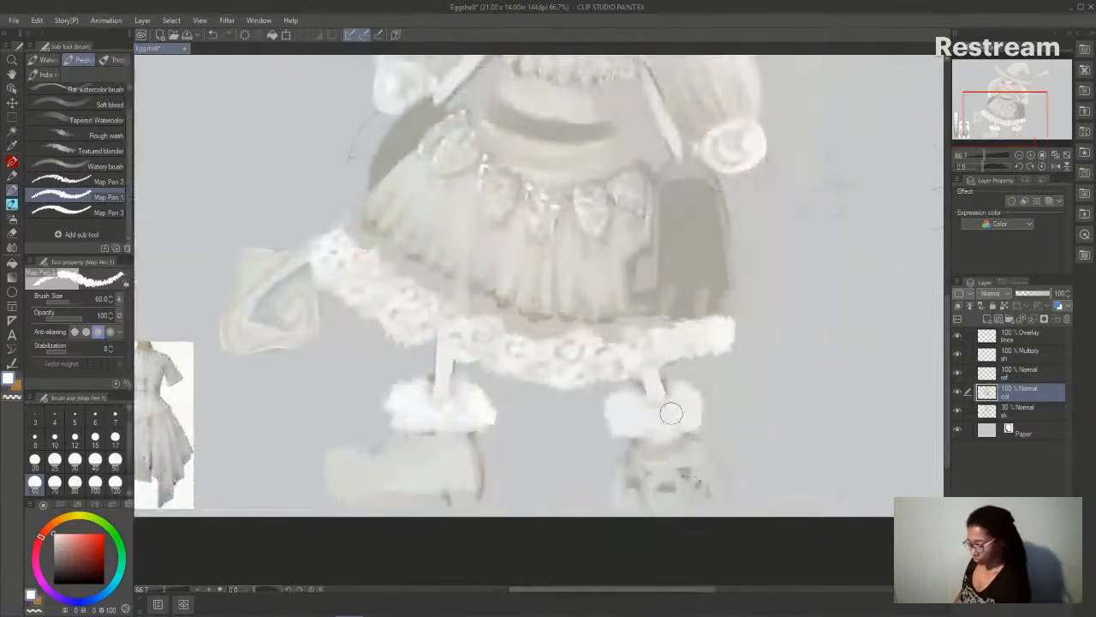
mouse_move(613, 406)
left_mouse_down()
mouse_move(641, 418)
mouse_move(604, 419)
mouse_move(659, 431)
mouse_move(690, 402)
left_mouse_up()
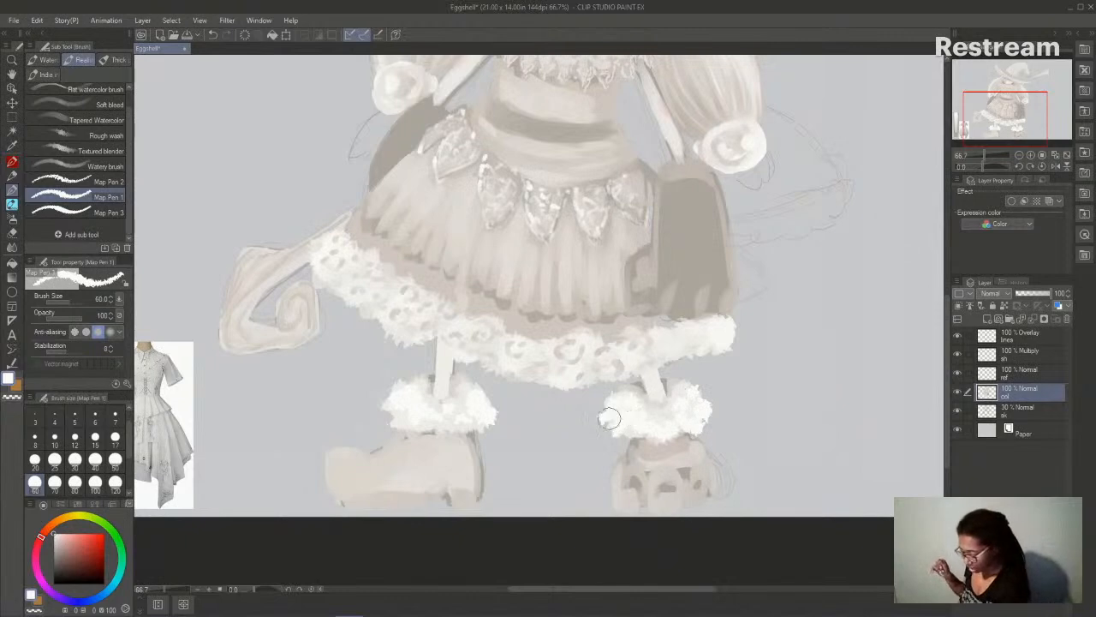
- Soften the white fur texture on both boot cuffs with the Dry Gouache brush at size 20
left_click_drag(678, 590, 687, 589)
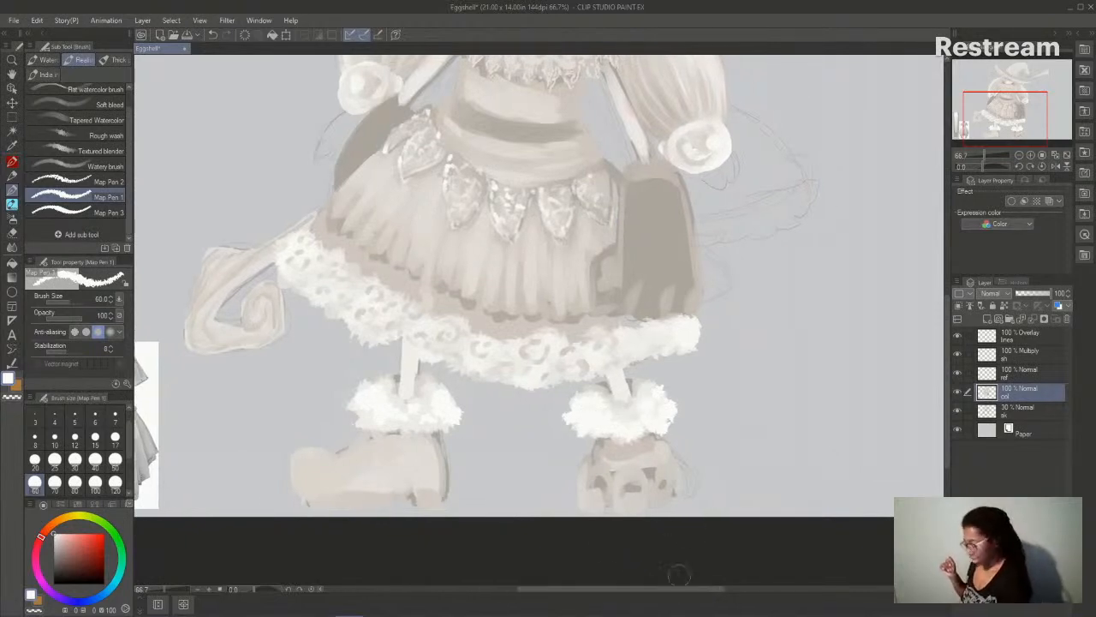
left_click(118, 59)
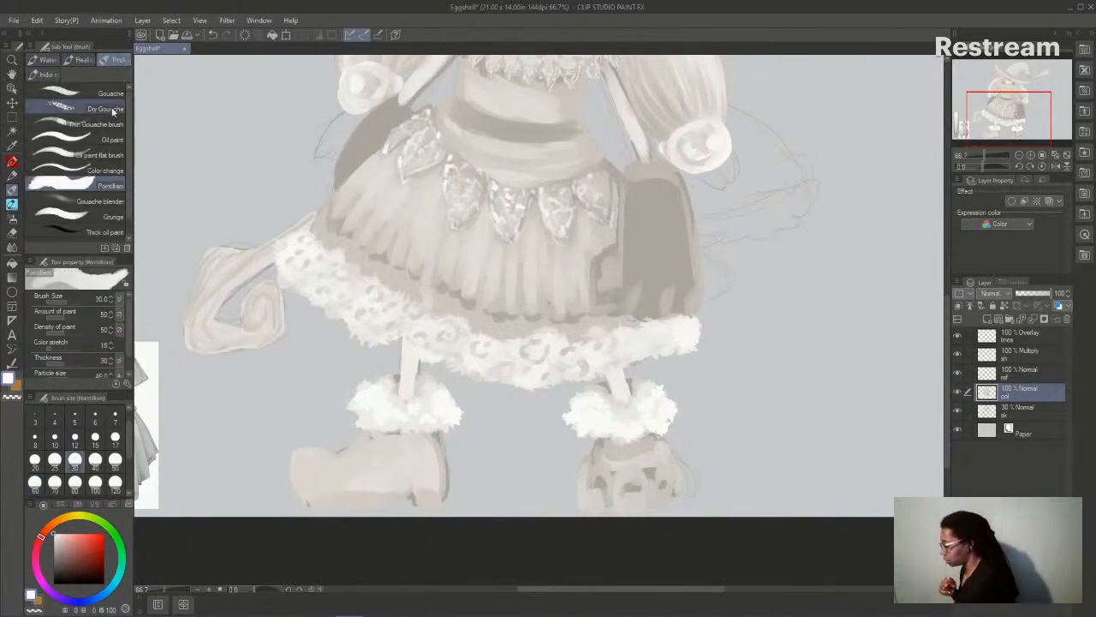
left_click(115, 114)
left_click(35, 460)
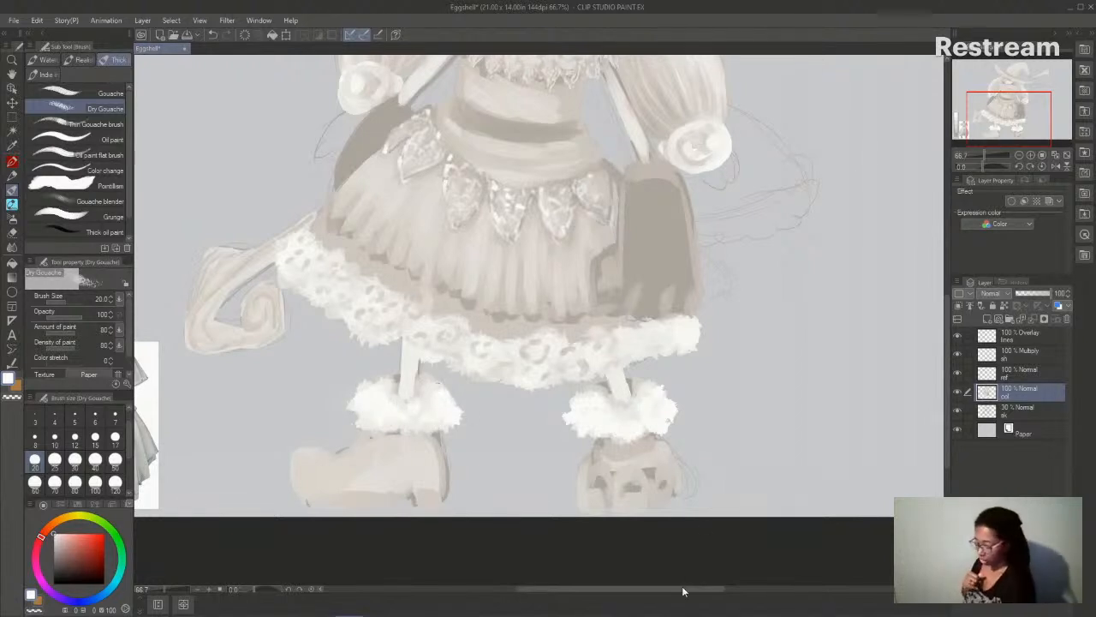
left_click_drag(688, 591, 693, 590)
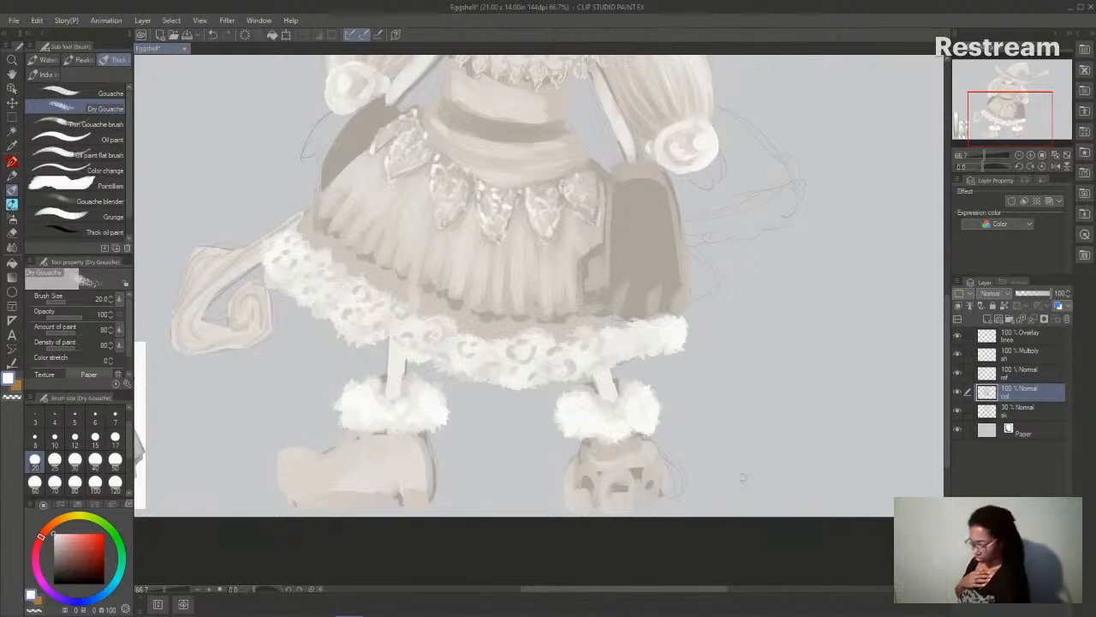
left_click_drag(711, 590, 710, 590)
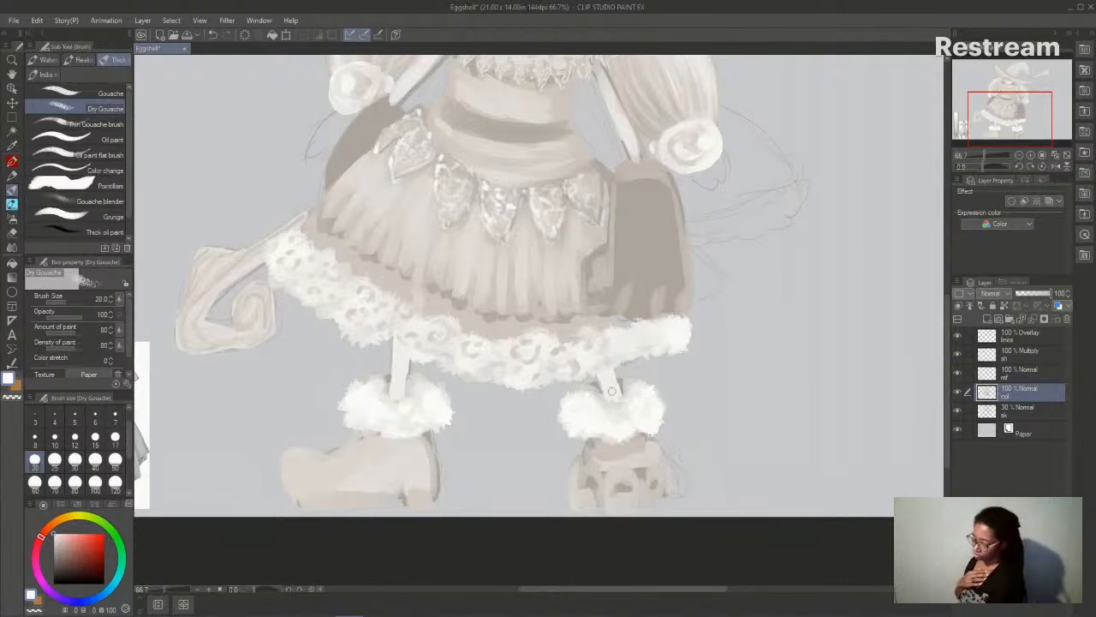
mouse_move(947, 416)
left_mouse_down()
mouse_move(946, 366)
mouse_move(939, 412)
left_mouse_up()
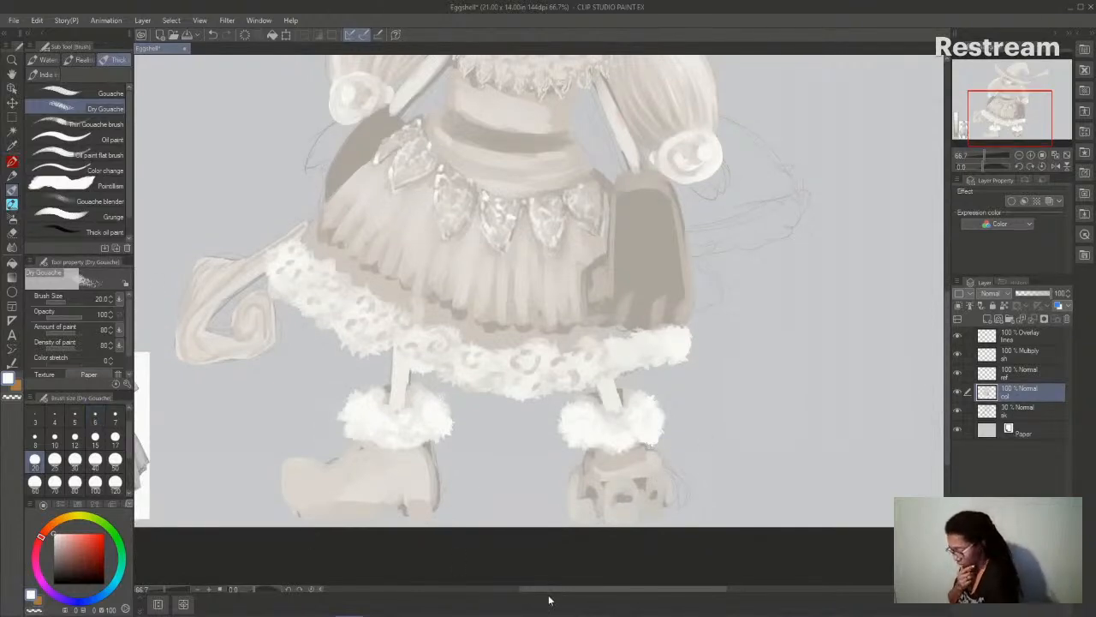
- Paint over the dark spots on the front-facing boot in pale beige with the Oil paint brush at size 30
left_click_drag(558, 595, 513, 600)
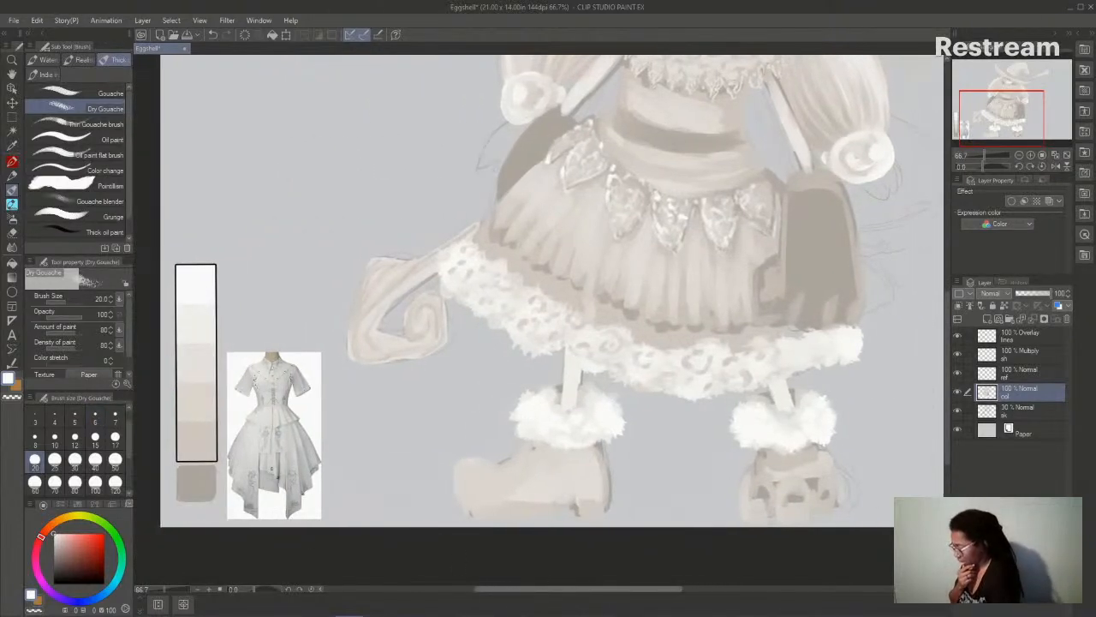
left_click_drag(611, 594, 665, 594)
left_click(101, 139)
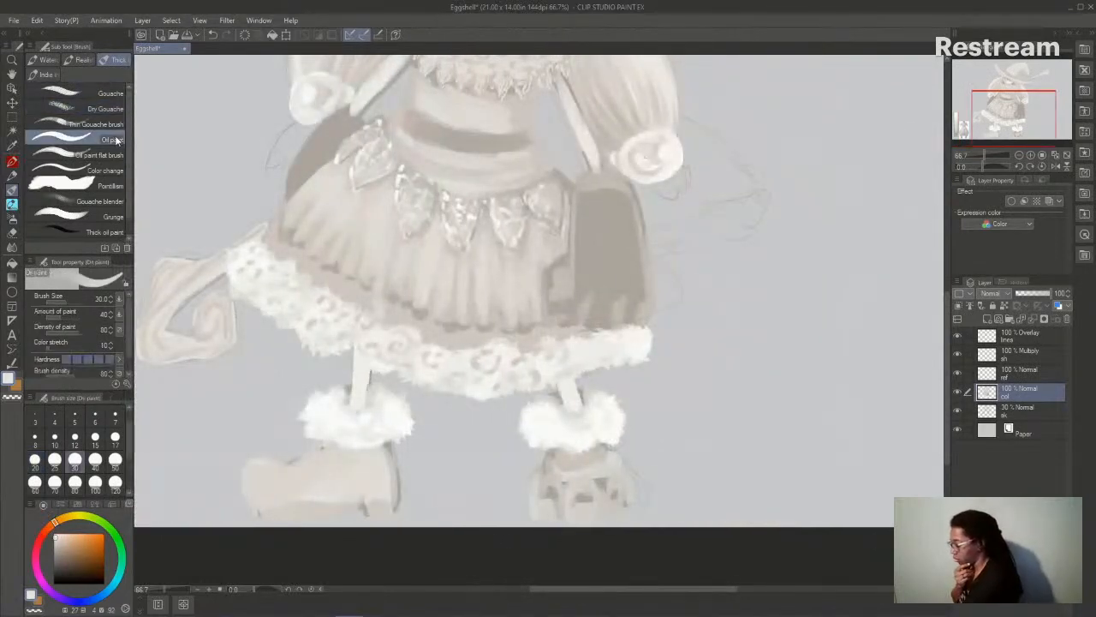
mouse_move(543, 484)
left_mouse_down()
mouse_move(555, 511)
mouse_move(584, 488)
mouse_move(578, 504)
mouse_move(617, 486)
left_mouse_up()
mouse_move(545, 510)
left_mouse_down()
mouse_move(601, 502)
mouse_move(543, 511)
mouse_move(620, 499)
mouse_move(624, 478)
mouse_move(616, 501)
mouse_move(625, 490)
mouse_move(563, 489)
mouse_move(579, 415)
mouse_move(576, 459)
mouse_move(550, 487)
mouse_move(555, 477)
mouse_move(558, 513)
mouse_move(582, 476)
mouse_move(582, 513)
mouse_move(605, 474)
mouse_move(623, 485)
mouse_move(597, 481)
mouse_move(599, 501)
mouse_move(576, 481)
mouse_move(571, 503)
mouse_move(599, 477)
left_mouse_up()
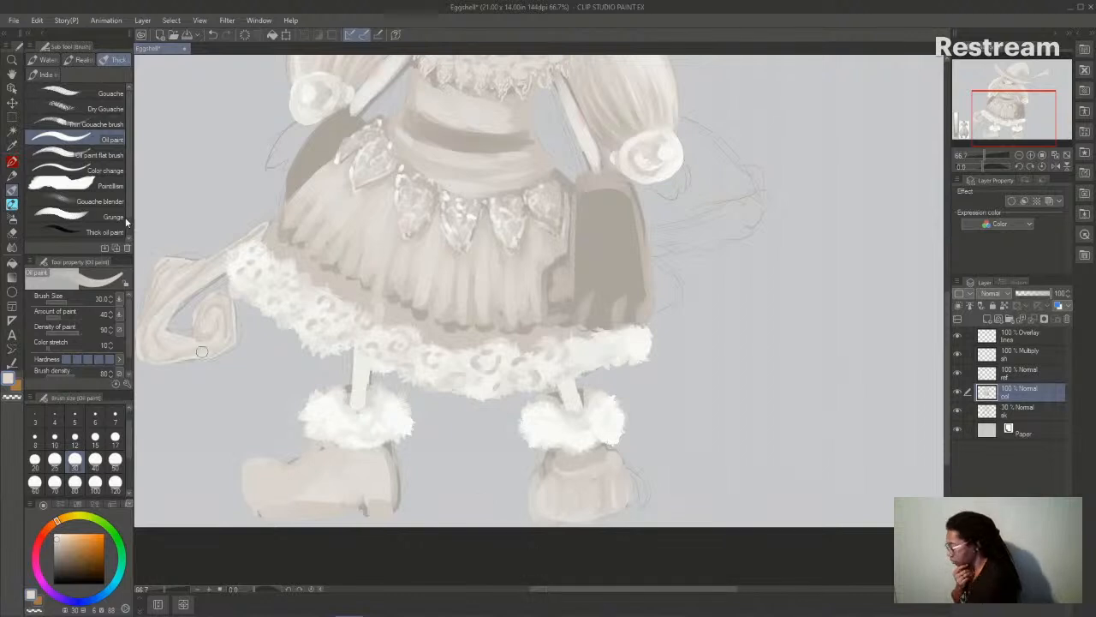
- Paint four off-white oval toes on the same boot with the Bit husky brush at size 20
left_click(47, 74)
left_click_drag(639, 589, 671, 606)
left_click(35, 460)
mouse_move(448, 485)
left_mouse_down()
mouse_move(471, 487)
mouse_move(474, 508)
mouse_move(494, 494)
mouse_move(499, 506)
mouse_move(513, 480)
mouse_move(517, 507)
left_mouse_up()
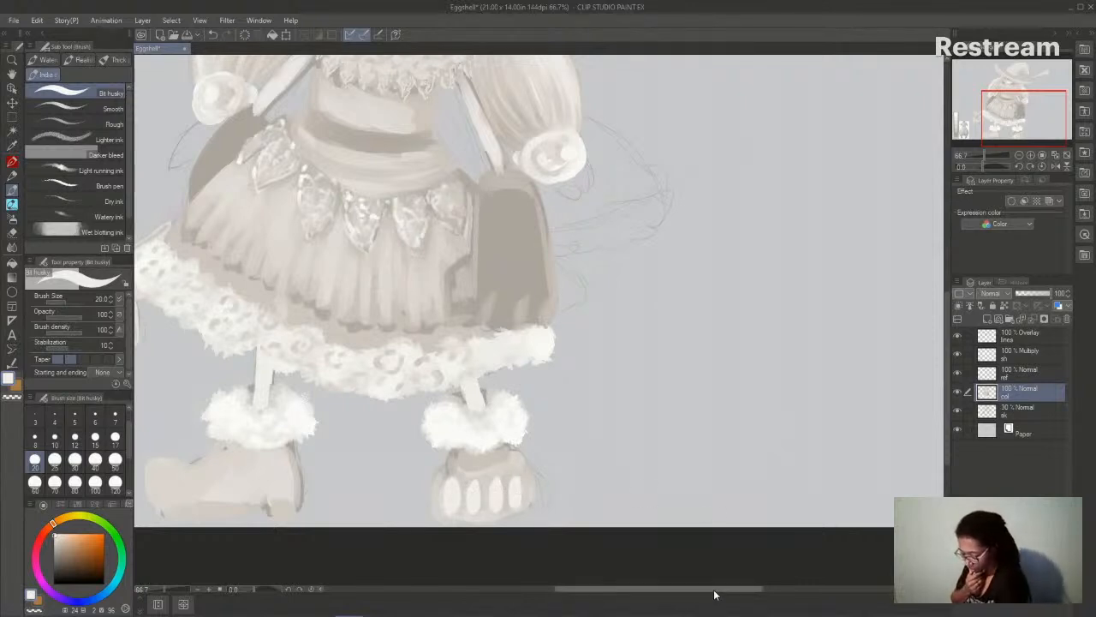
left_click_drag(714, 591, 695, 592)
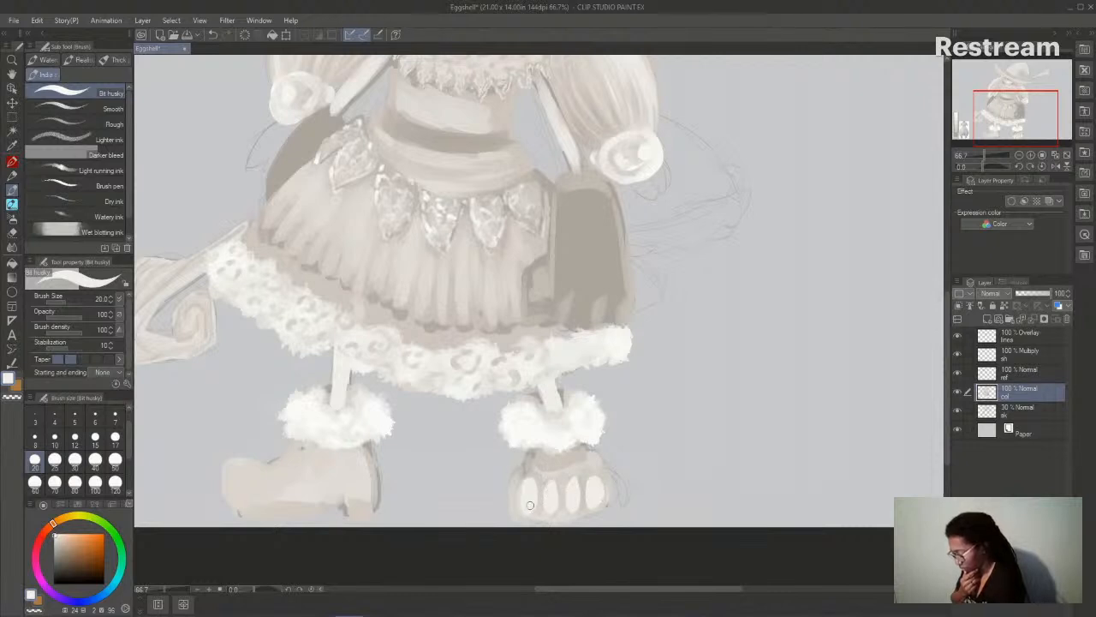
- Shape and shade the four paw toes with the Oil paint brush, sampling a darker beige for the gaps and off-white for the highlights
left_click(117, 60)
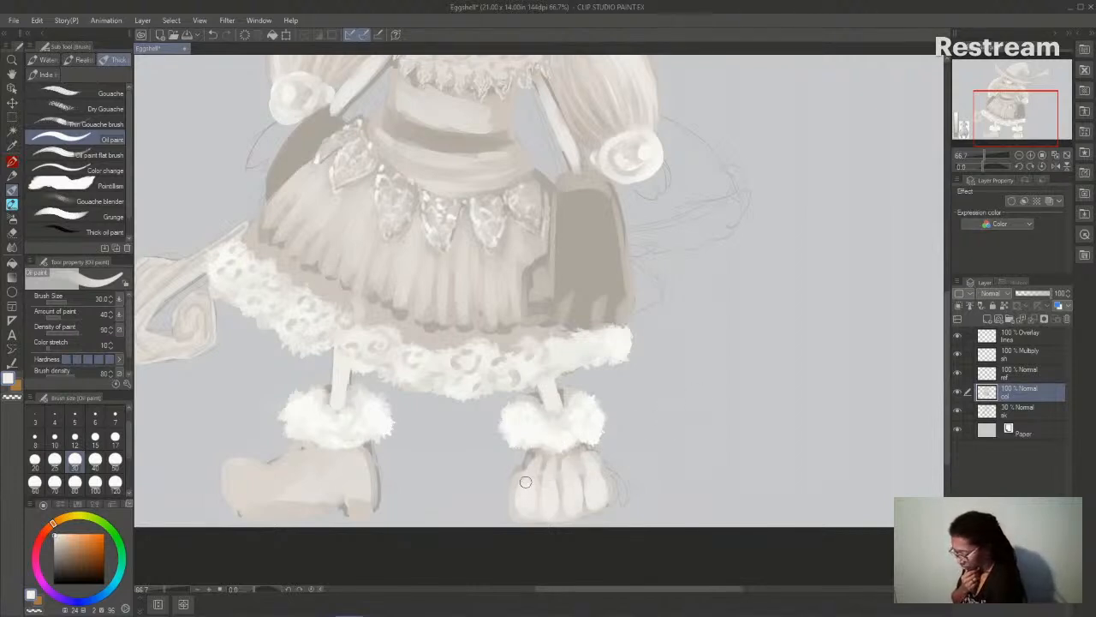
left_click(524, 463, "alt")
mouse_move(525, 467)
left_mouse_down()
mouse_move(568, 472)
mouse_move(519, 470)
mouse_move(563, 477)
mouse_move(604, 464)
mouse_move(613, 499)
mouse_move(597, 494)
mouse_move(601, 512)
mouse_move(569, 502)
left_mouse_up()
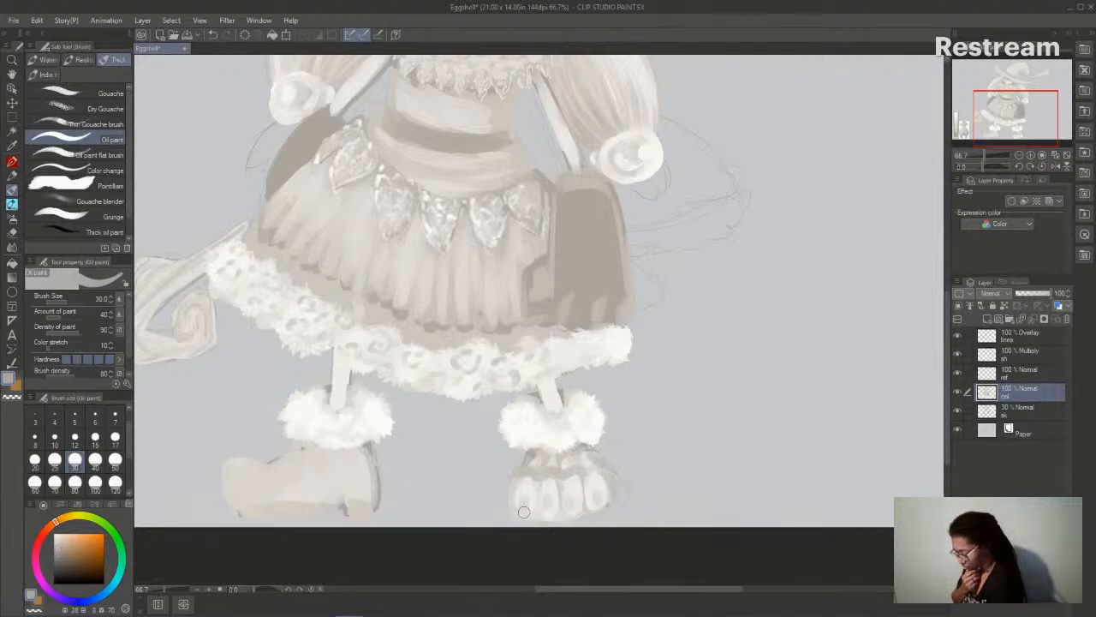
left_click(595, 483, "alt")
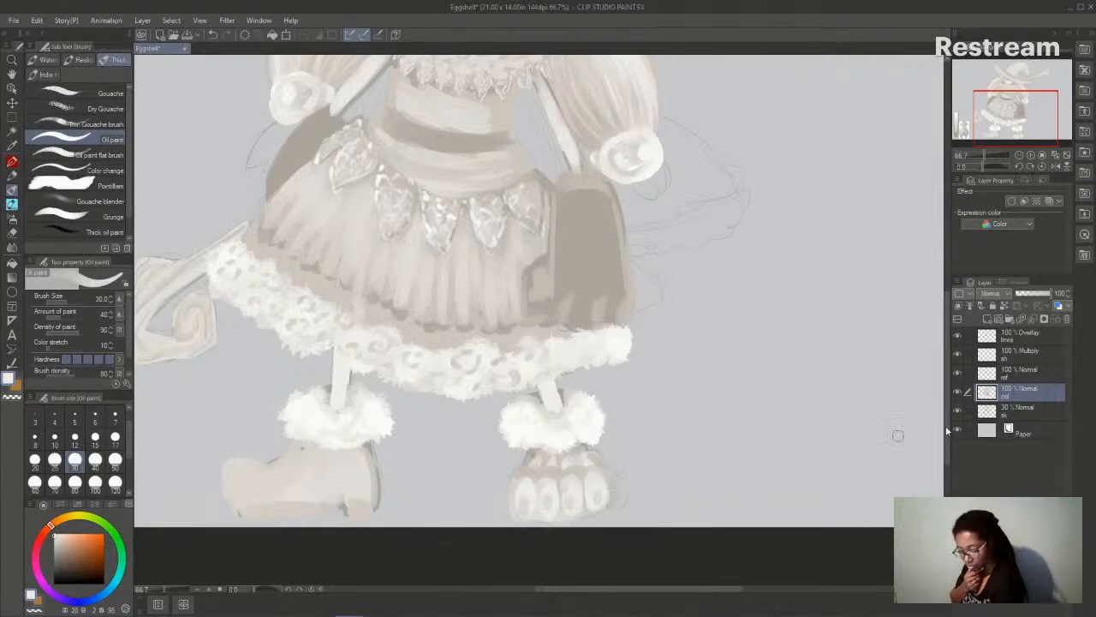
- Outline a flare at the skirt's lower edge beside the dark side panel, using a sampled dark beige
left_click(958, 410)
scroll(936, 381, "up", 5)
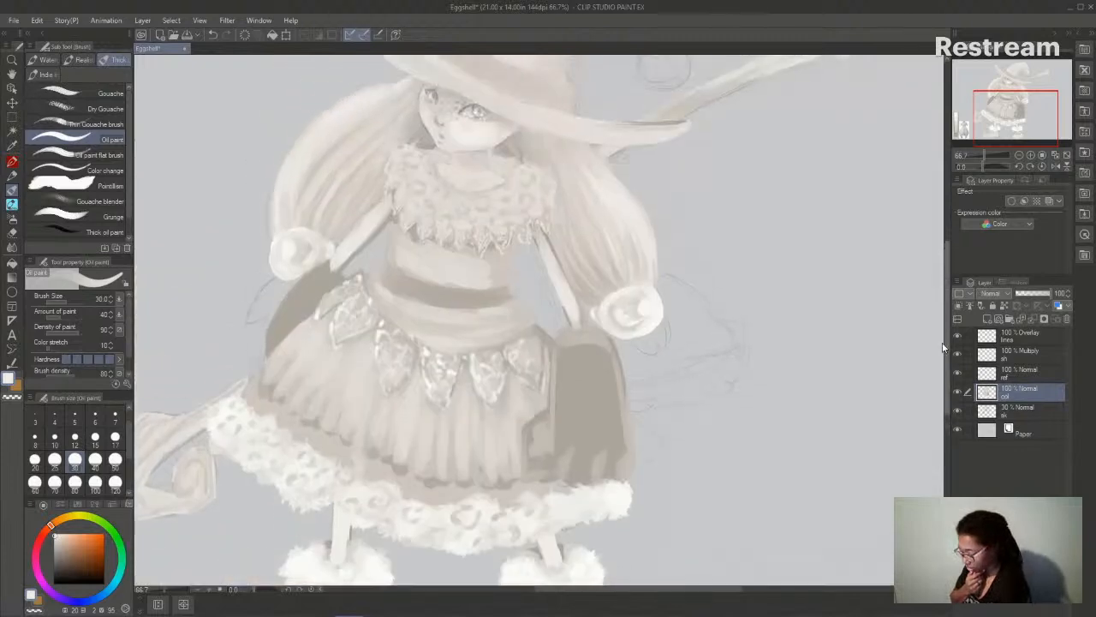
left_click(540, 339, "alt")
mouse_move(638, 423)
left_mouse_down()
mouse_move(660, 446)
mouse_move(643, 464)
left_mouse_up()
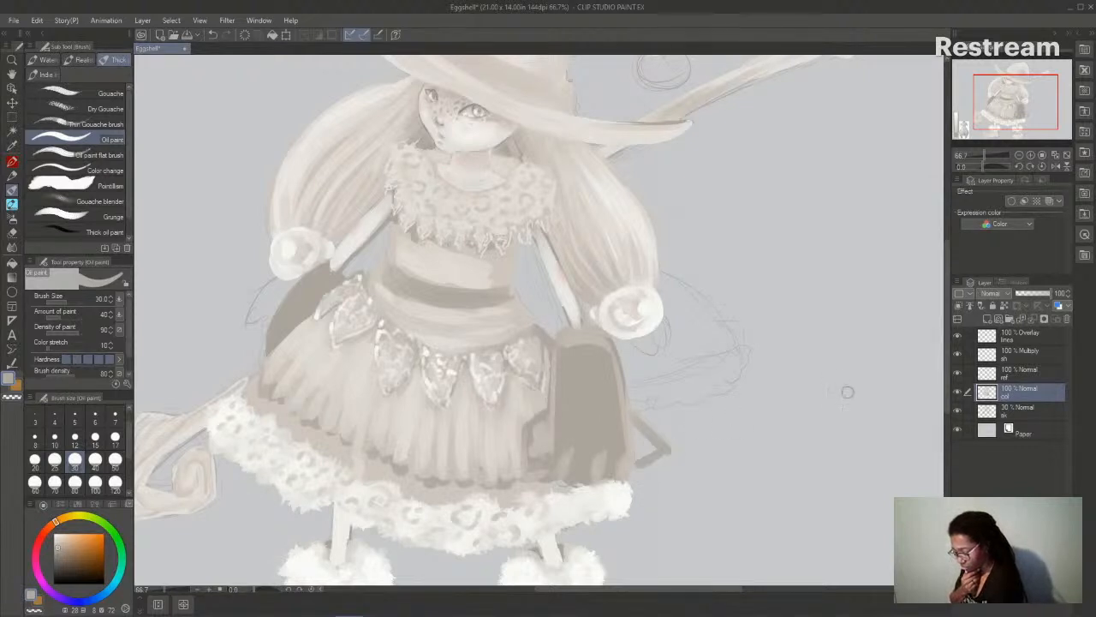
- Extend the fur trim along the skirt flare in sampled off-white, roughening its edge with the Pointillism brush
left_click(624, 495, "alt")
mouse_move(625, 497)
left_mouse_down()
mouse_move(647, 467)
mouse_move(642, 493)
mouse_move(649, 473)
mouse_move(672, 474)
mouse_move(668, 489)
mouse_move(642, 493)
mouse_move(584, 488)
mouse_move(567, 527)
mouse_move(554, 529)
mouse_move(655, 476)
mouse_move(620, 490)
mouse_move(629, 512)
mouse_move(664, 465)
mouse_move(618, 473)
mouse_move(604, 500)
mouse_move(671, 467)
mouse_move(667, 485)
mouse_move(682, 463)
mouse_move(650, 493)
mouse_move(572, 497)
mouse_move(578, 507)
mouse_move(628, 471)
mouse_move(655, 491)
mouse_move(643, 500)
mouse_move(655, 505)
mouse_move(676, 482)
left_mouse_up()
left_click(98, 186)
left_click(567, 516, "alt")
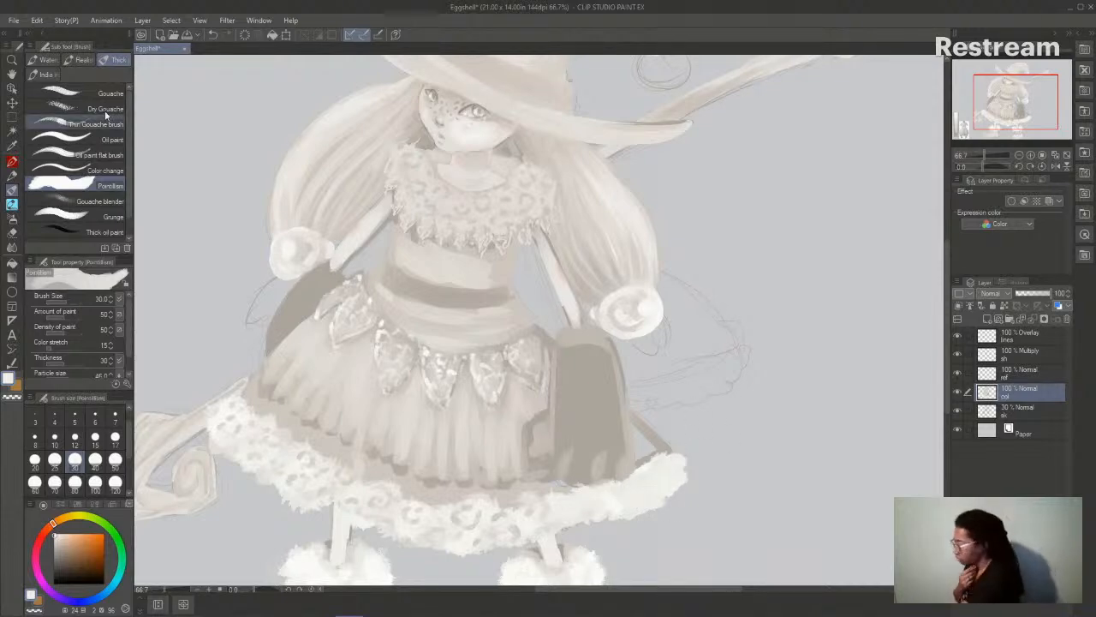
- Add leopard spots to the extended fur trim with the Oil paint brush at size 17, sampling off-white for touch-ups
left_click(55, 75)
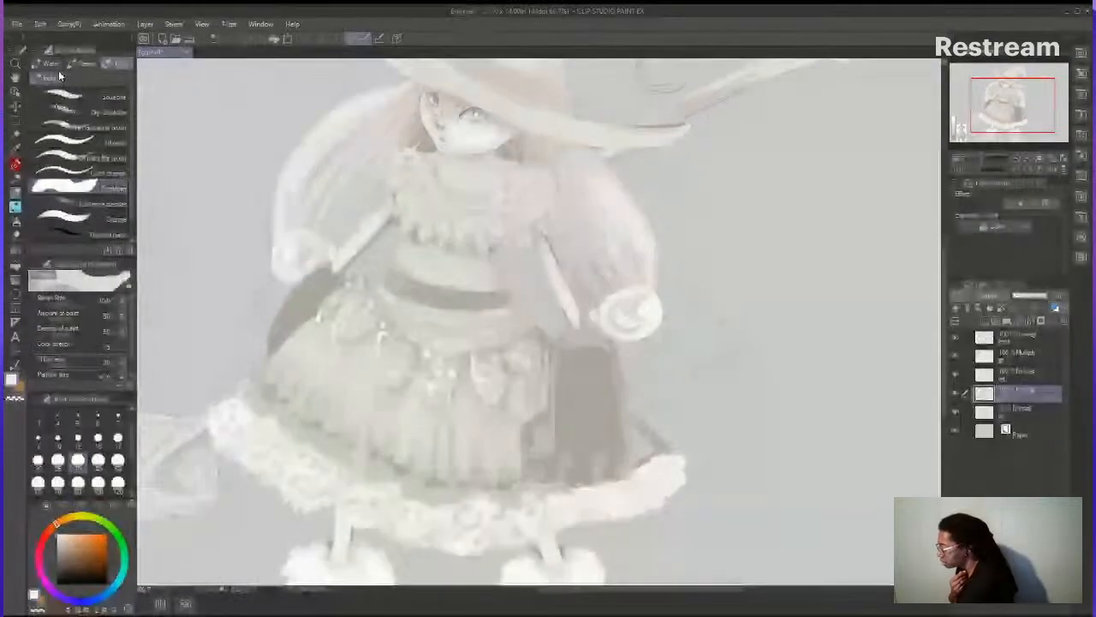
left_click(117, 59)
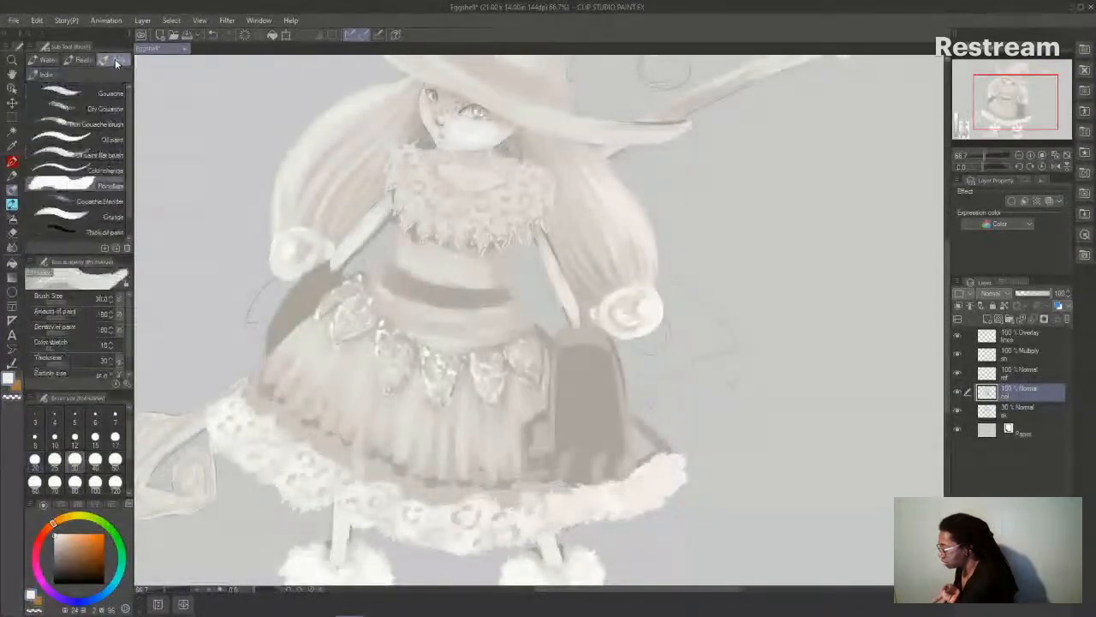
left_click(115, 140)
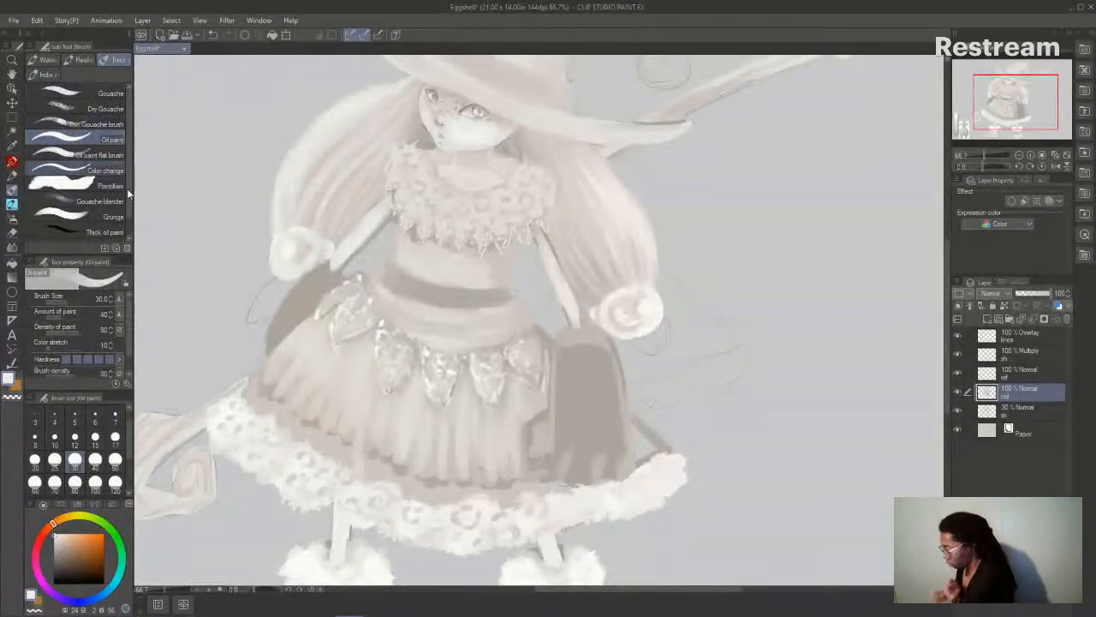
left_click(115, 437)
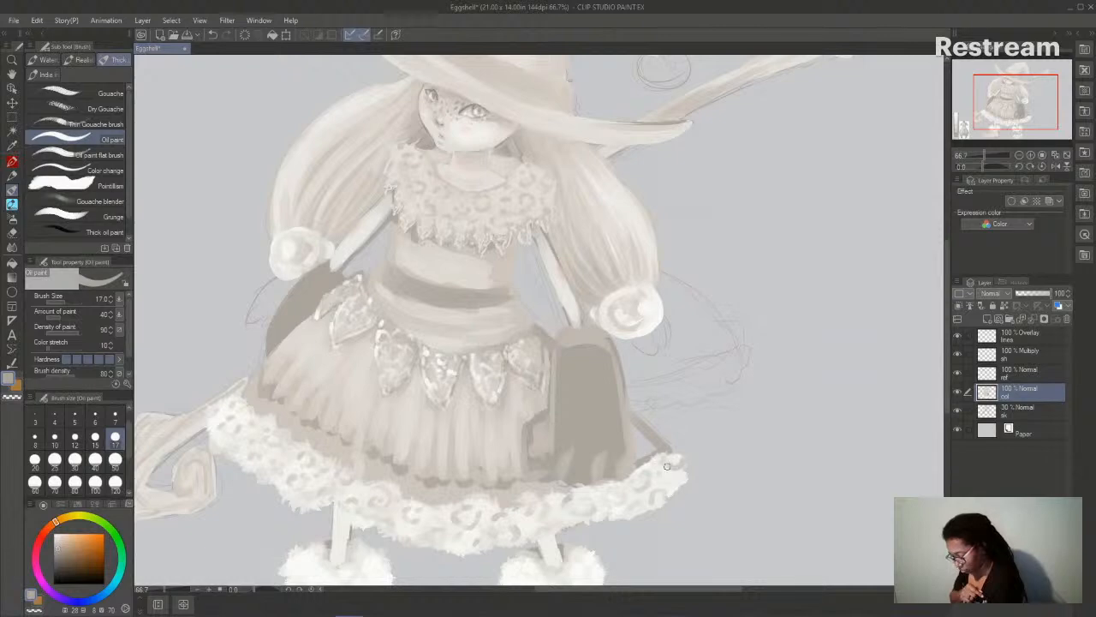
left_click(606, 488, "alt")
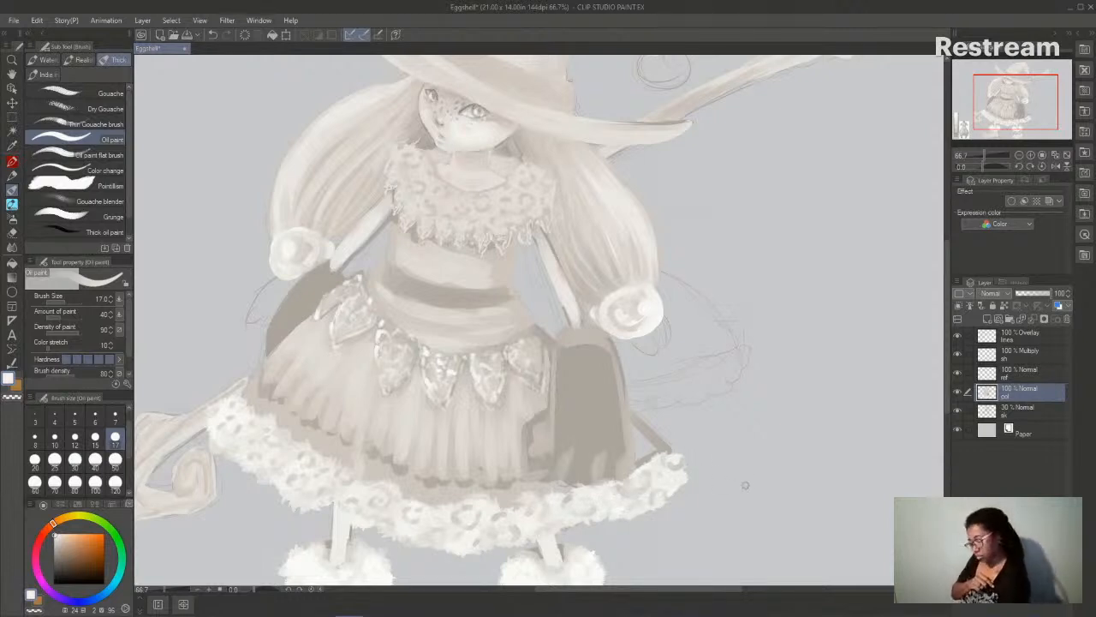
- Fill the skirt flare above the extended trim with dark beige sampled from its outline
left_click_drag(734, 590, 724, 587)
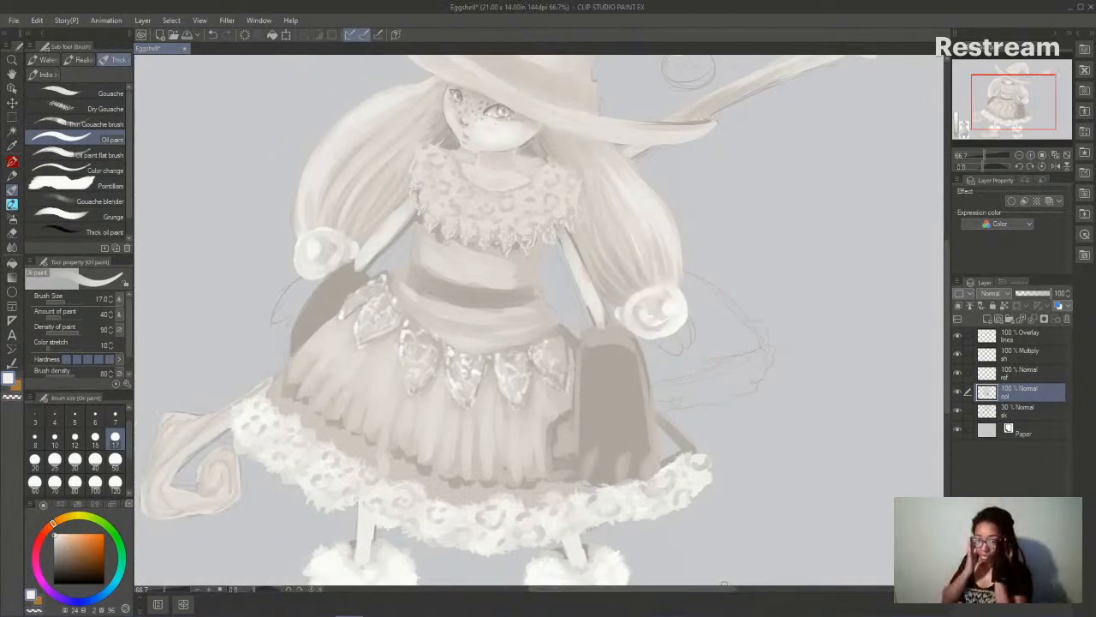
left_click(675, 439, "alt")
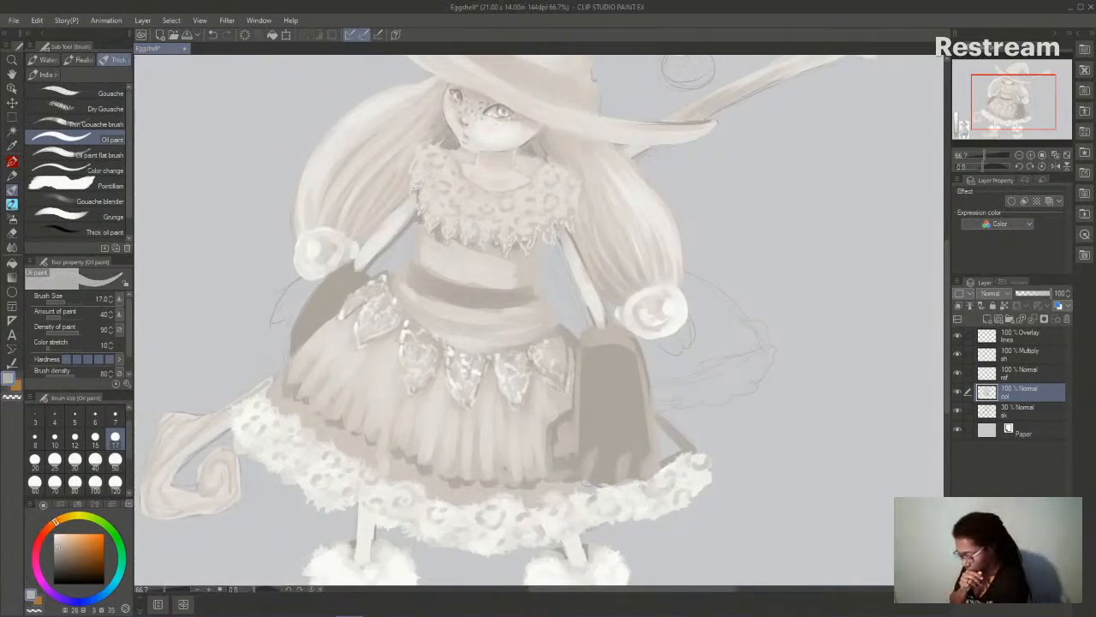
left_click(479, 467, "alt")
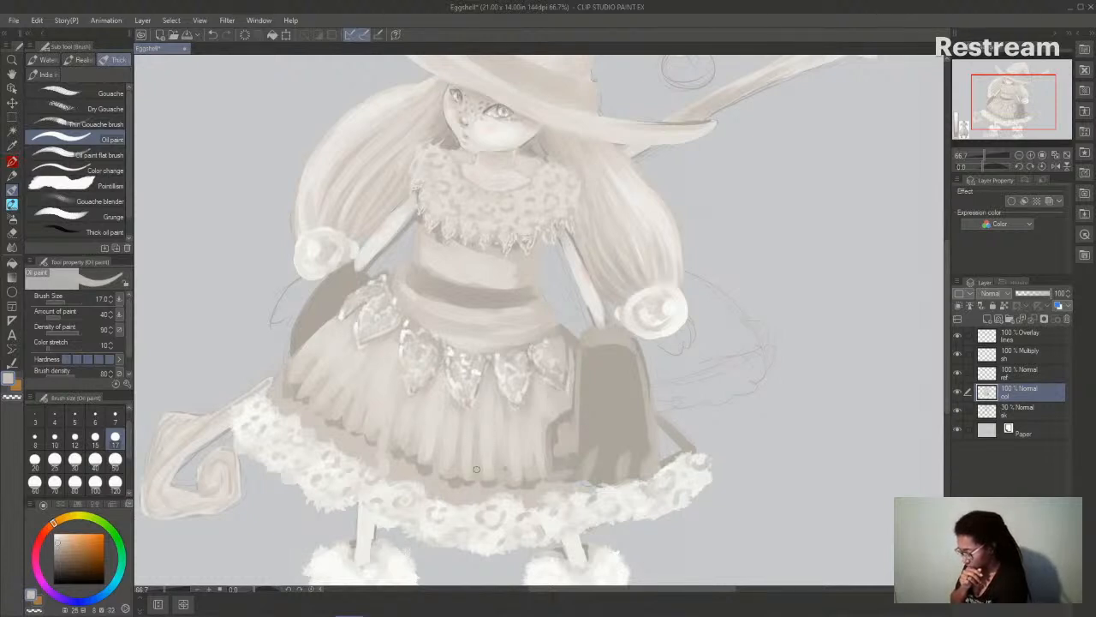
left_click(662, 425, "alt")
mouse_move(659, 424)
left_mouse_down()
mouse_move(664, 454)
mouse_move(679, 444)
left_mouse_up()
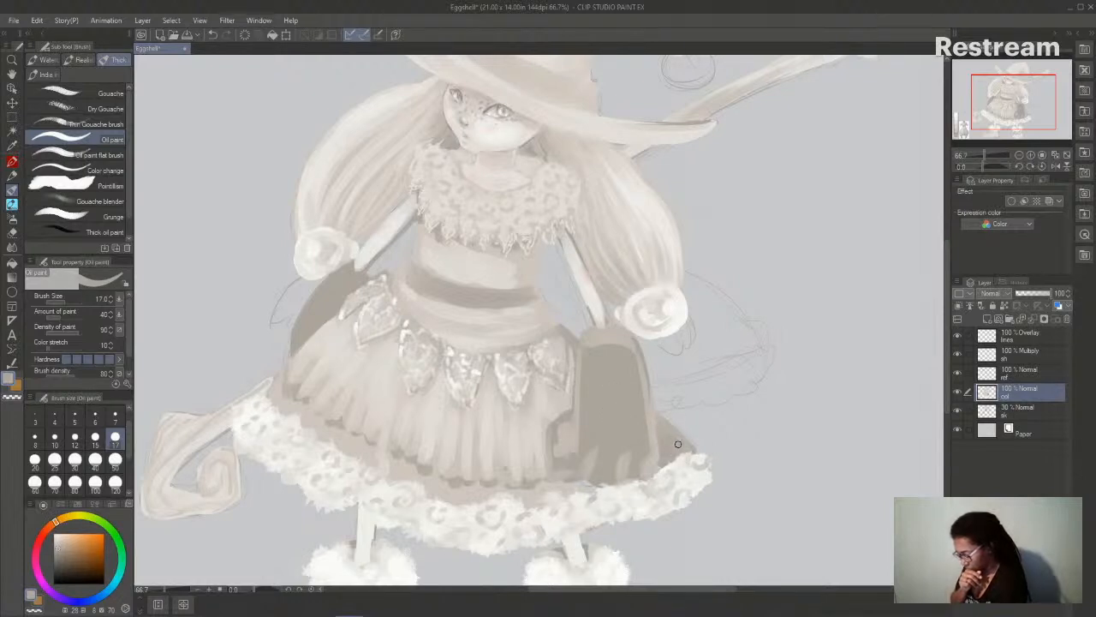
- Paint lighter pleat strokes over the skirt flare with beiges sampled from the existing pleats
left_click(501, 476, "alt")
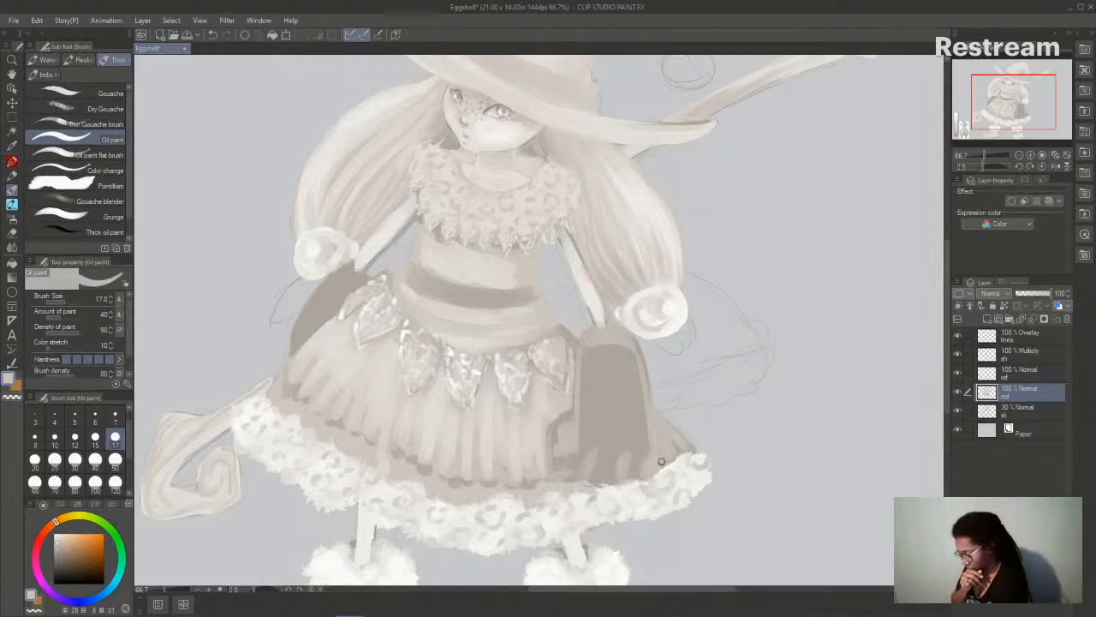
left_click(450, 439, "alt")
left_click_drag(697, 448, 669, 424)
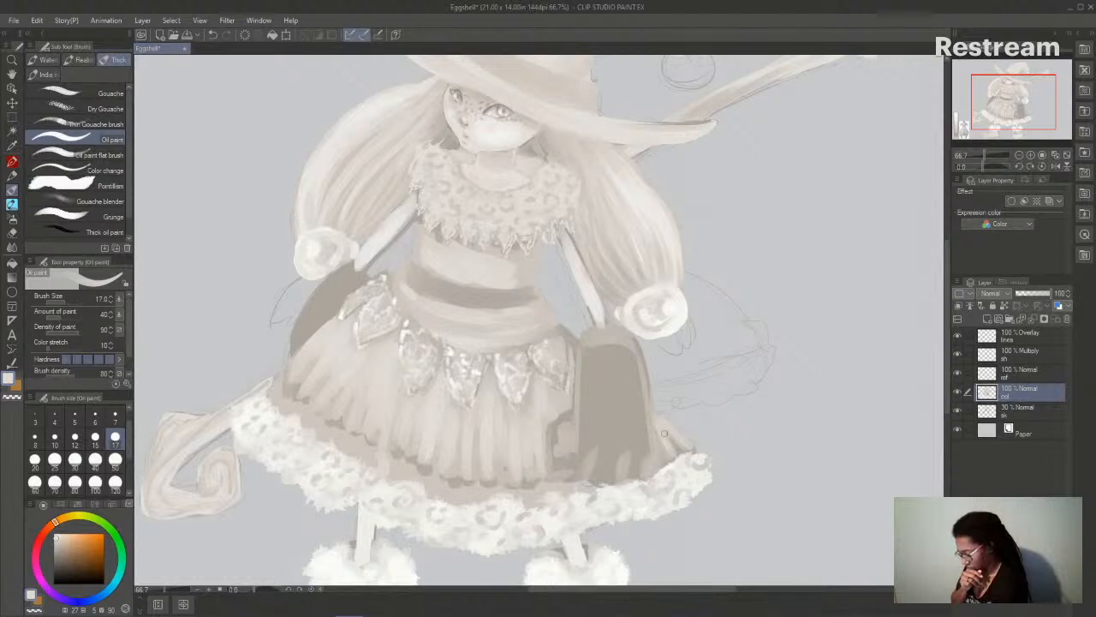
- Blend the skirt flare and the dark side panel's edge with the Paint and apply brush at size 17, sampling dark and light skirt beiges
left_click(48, 59)
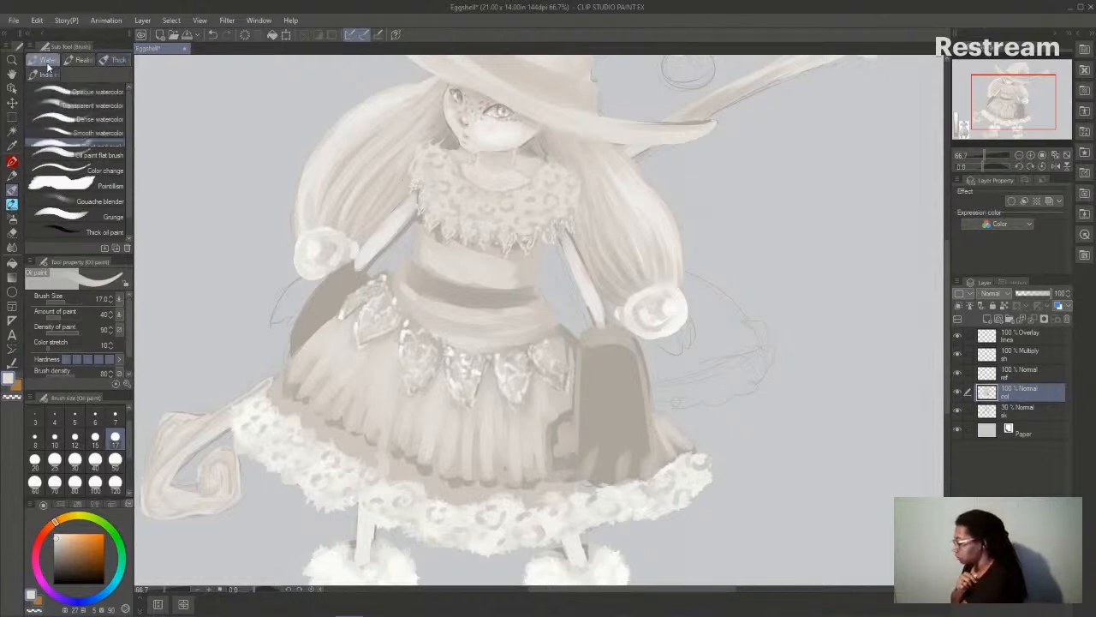
left_click(94, 146)
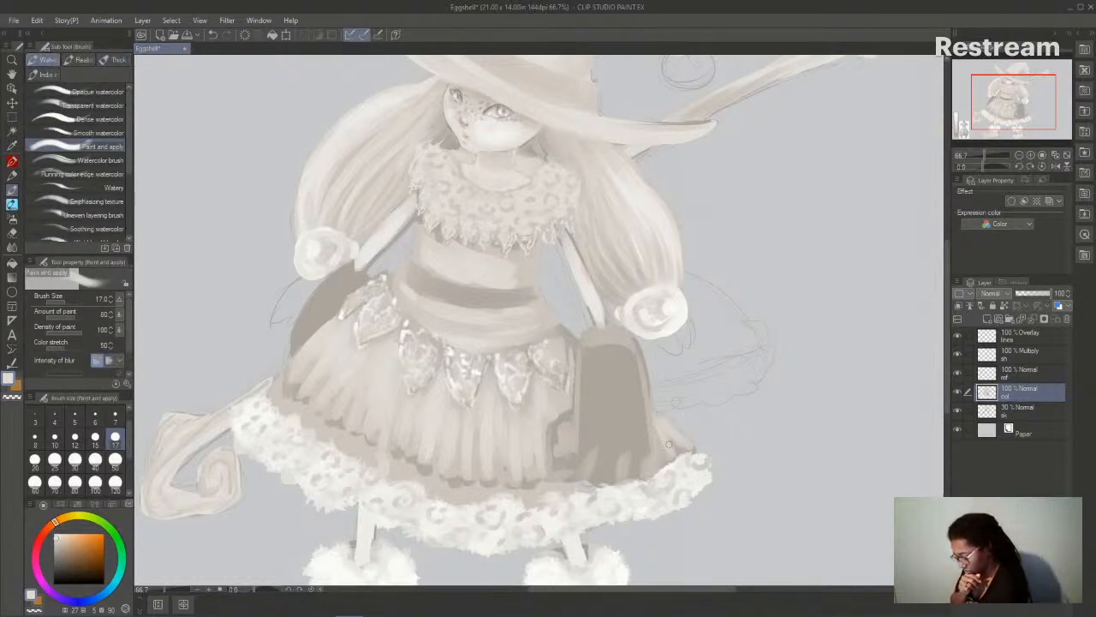
left_click(630, 355, "alt")
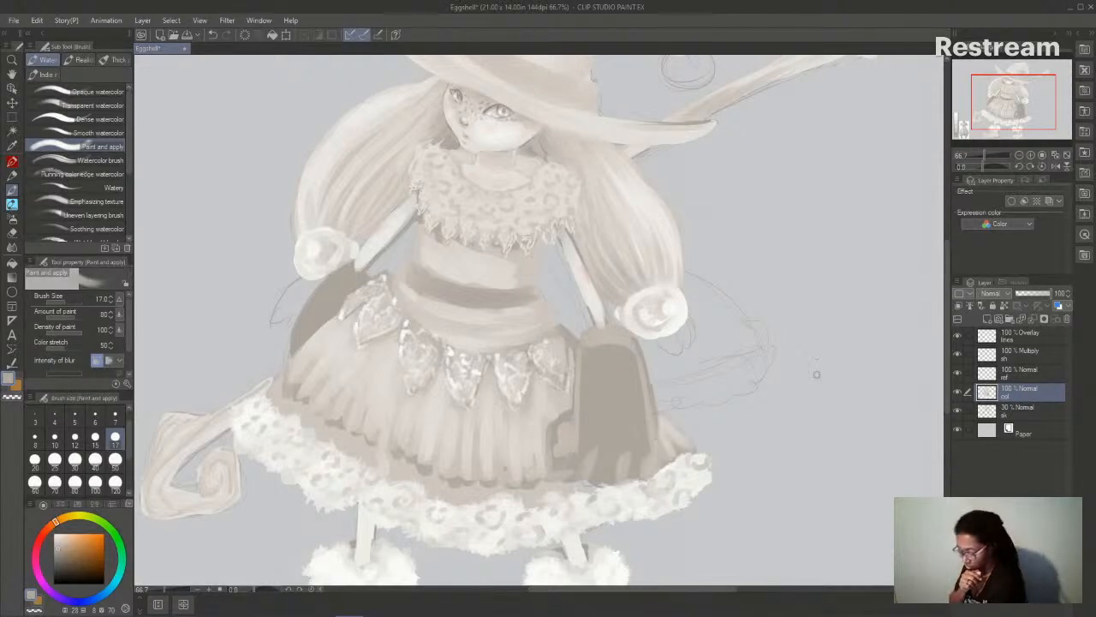
left_click(1018, 156)
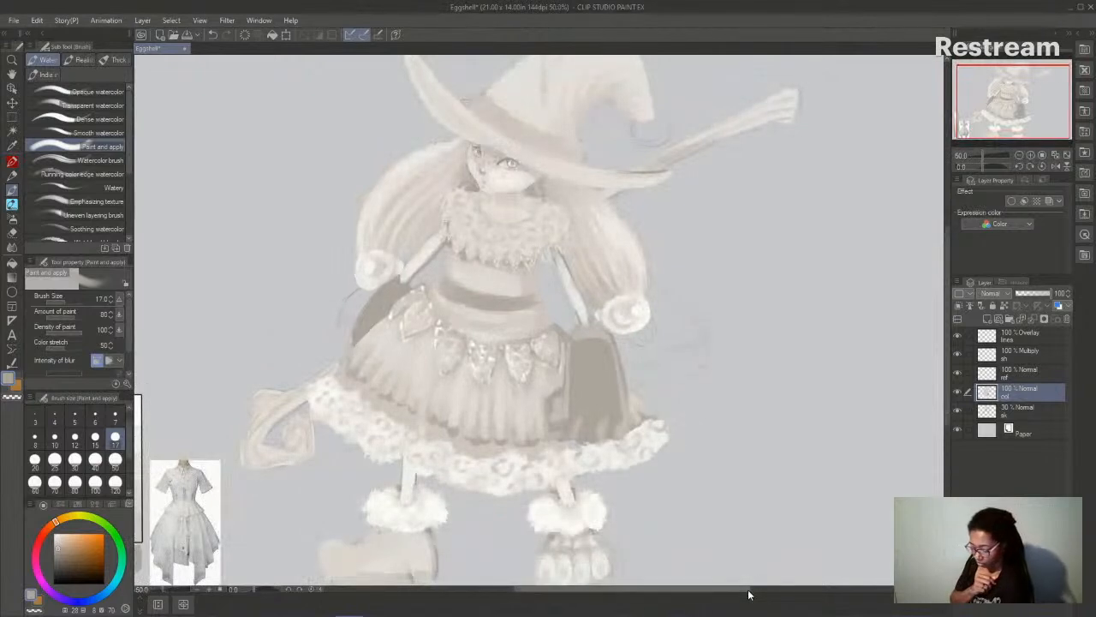
left_click_drag(755, 594, 734, 594)
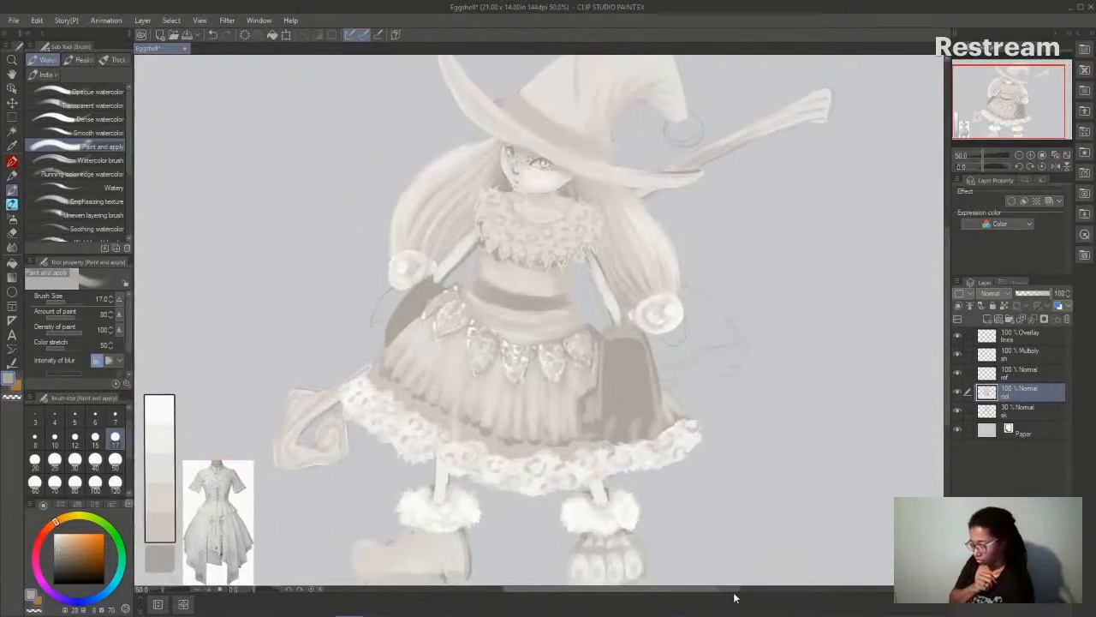
left_click(588, 445, "alt")
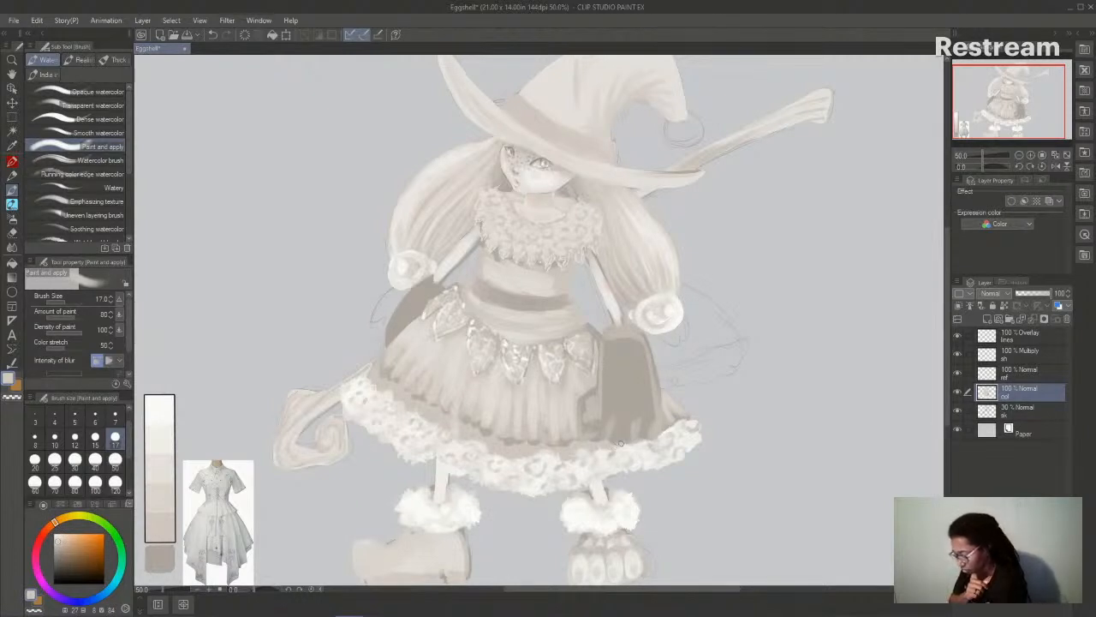
mouse_move(946, 352)
left_mouse_down()
mouse_move(946, 377)
mouse_move(944, 355)
left_mouse_up()
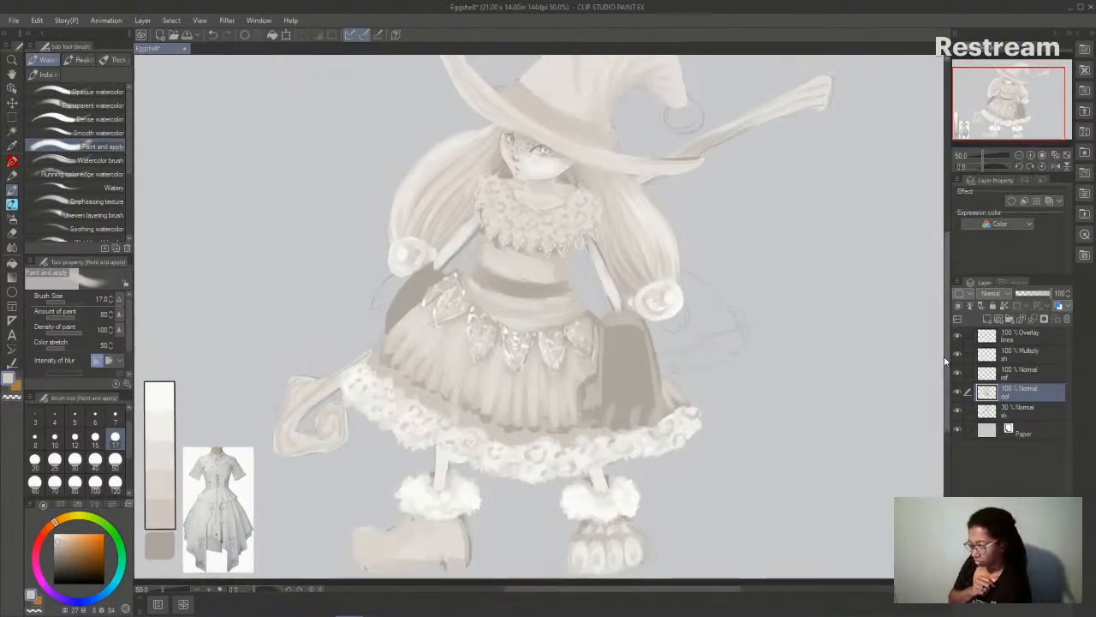
left_click(1018, 155)
left_click_drag(727, 589, 737, 591)
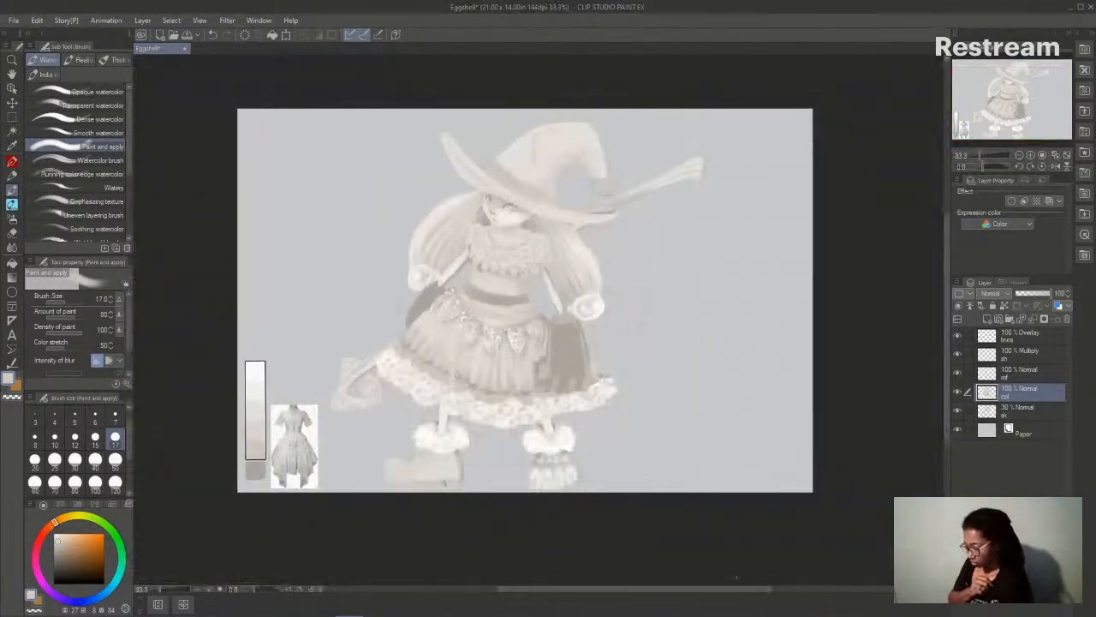
left_click(1031, 155)
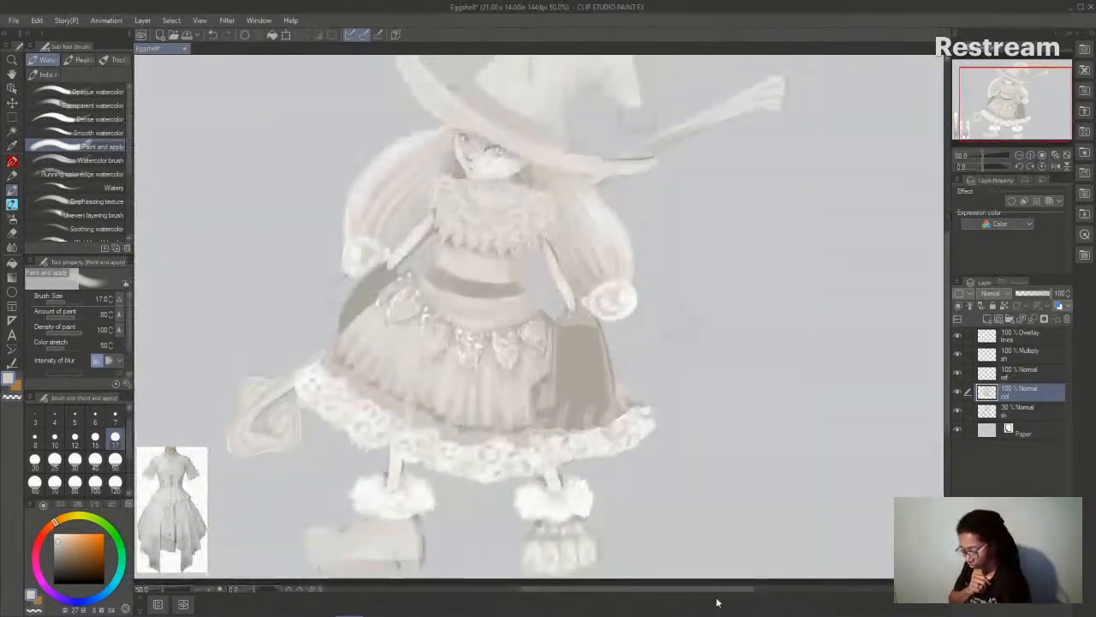
left_click_drag(725, 592, 705, 592)
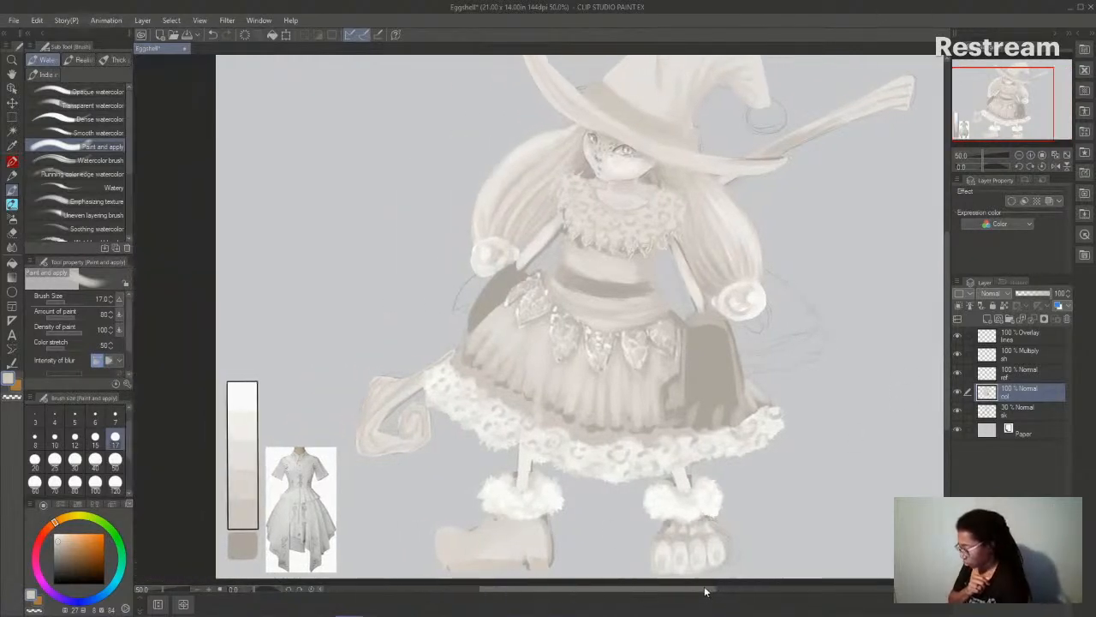
left_click_drag(667, 594, 681, 596)
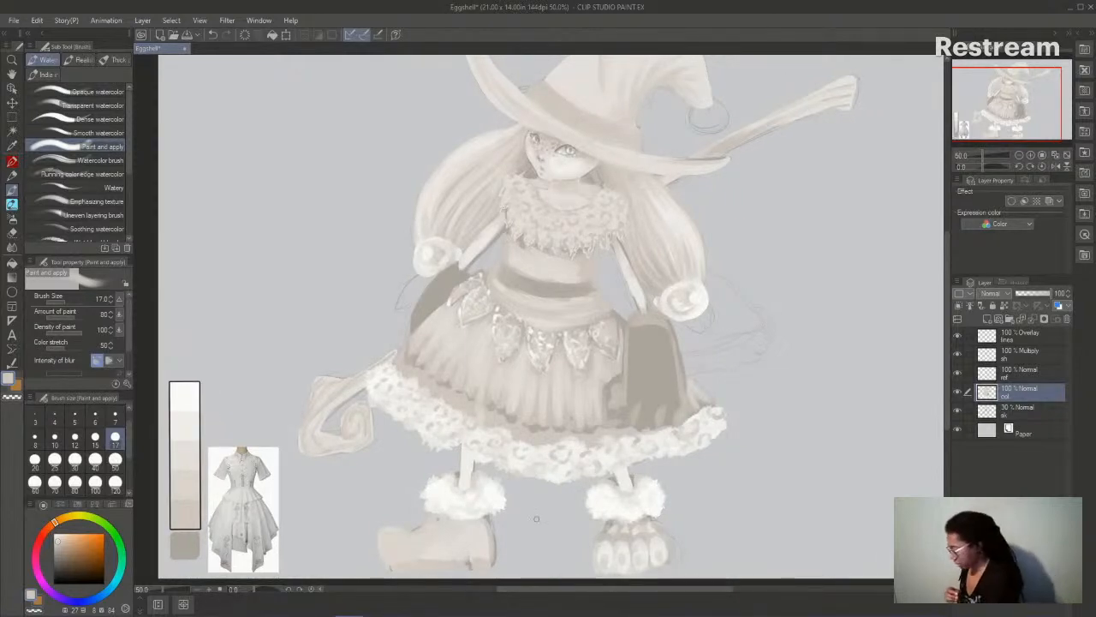
- Paint white highlights on the waist wrap and a round white pom-pom on the belt with the Light running ink brush at size 30
left_click(187, 395)
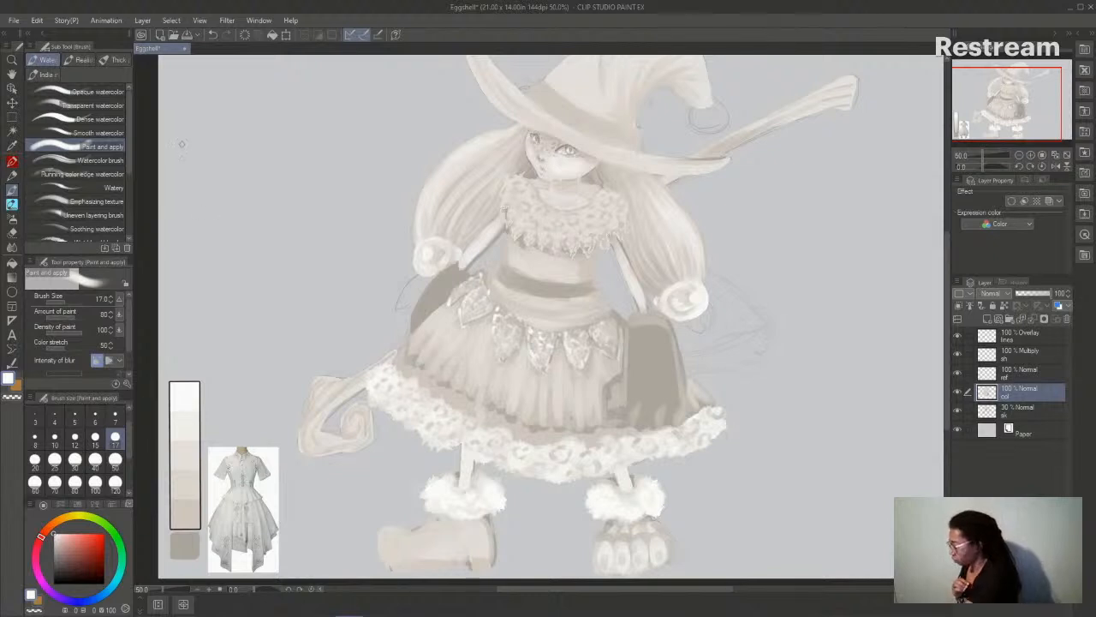
left_click(118, 60)
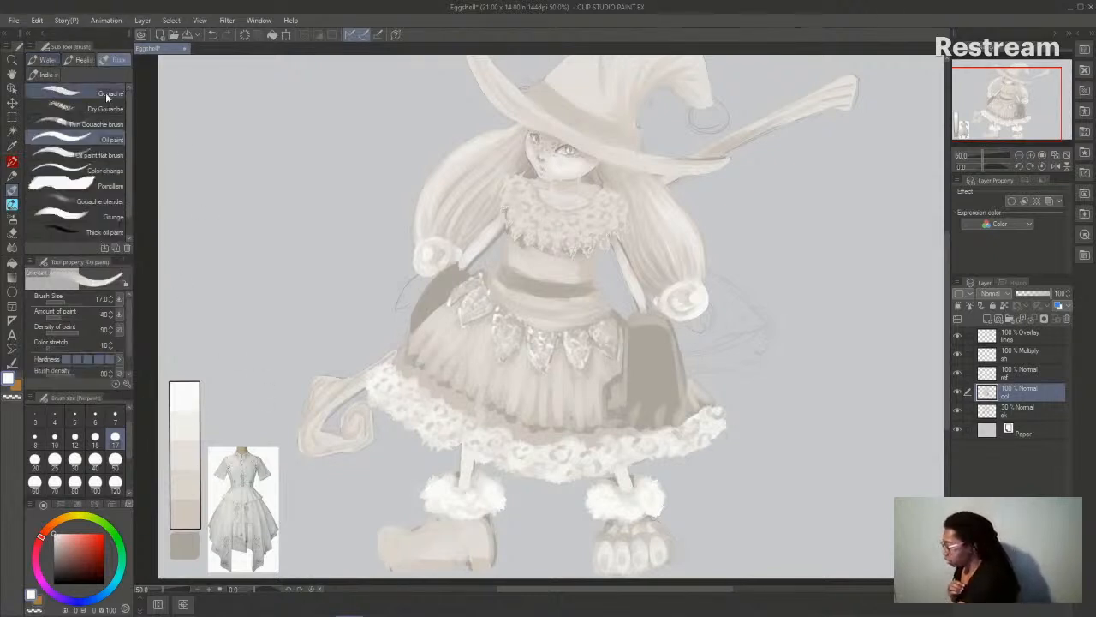
left_click(95, 94)
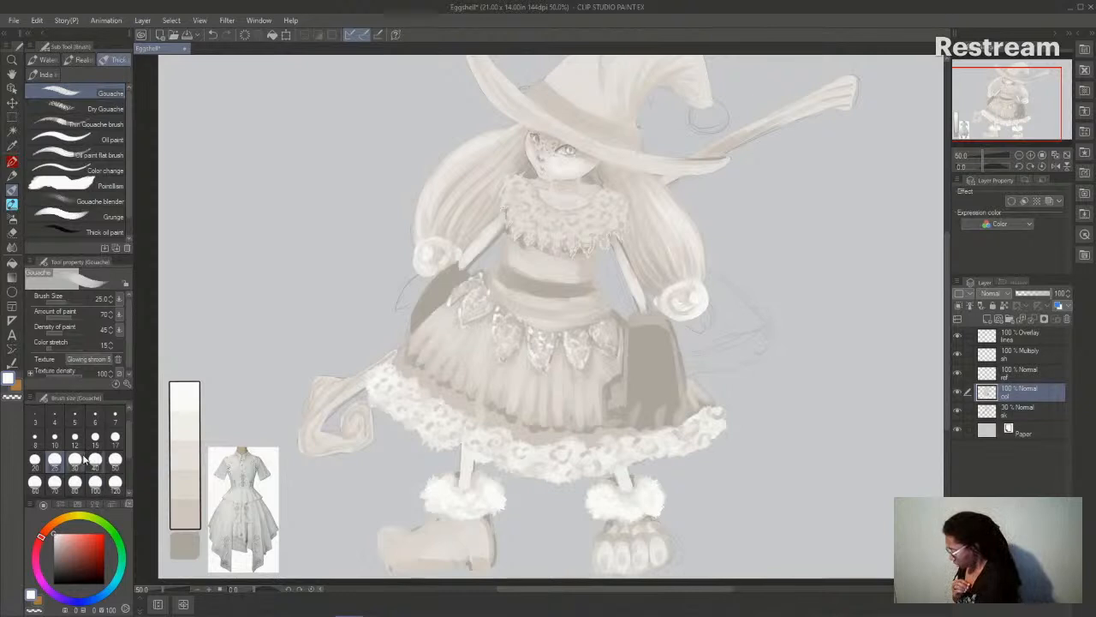
left_click(44, 74)
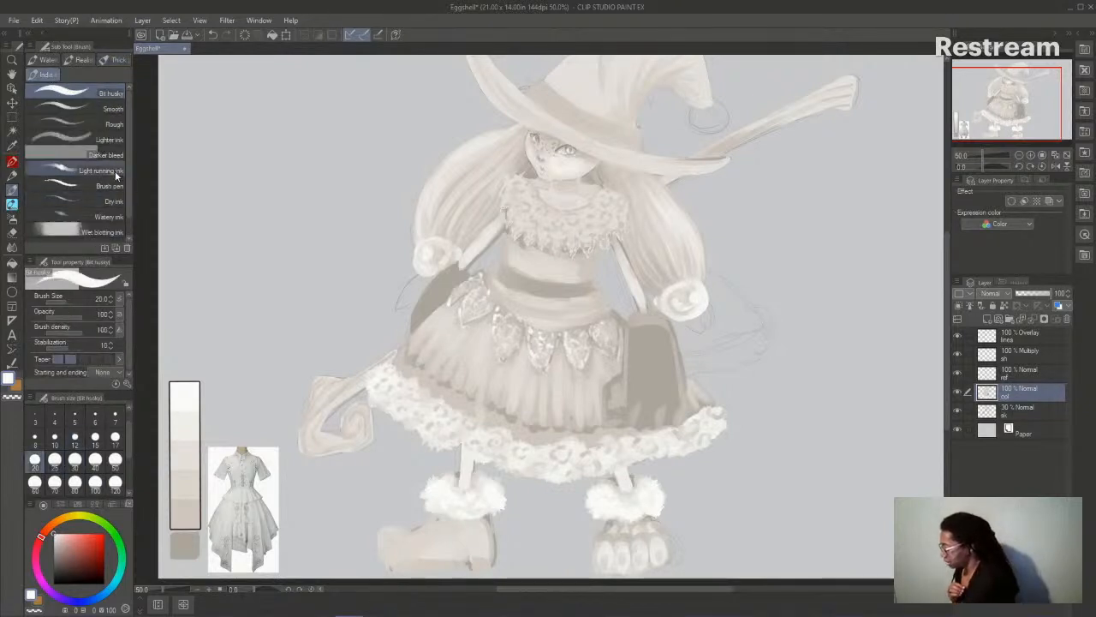
left_click(98, 171)
left_click(55, 459)
left_click(75, 459)
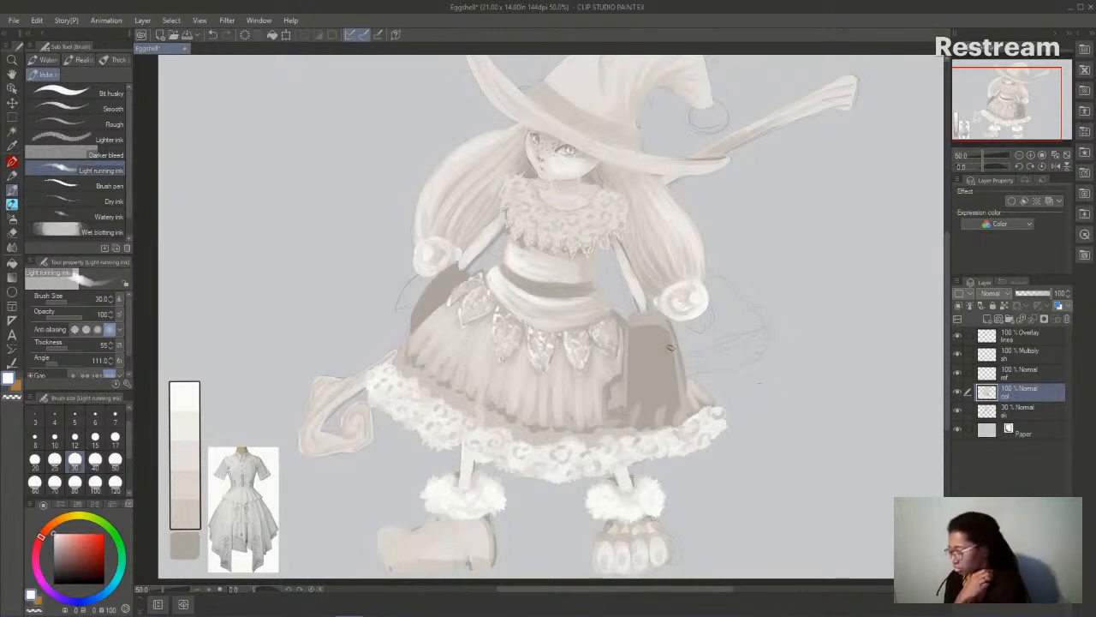
mouse_move(593, 288)
left_mouse_down()
mouse_move(601, 295)
mouse_move(586, 298)
left_mouse_up()
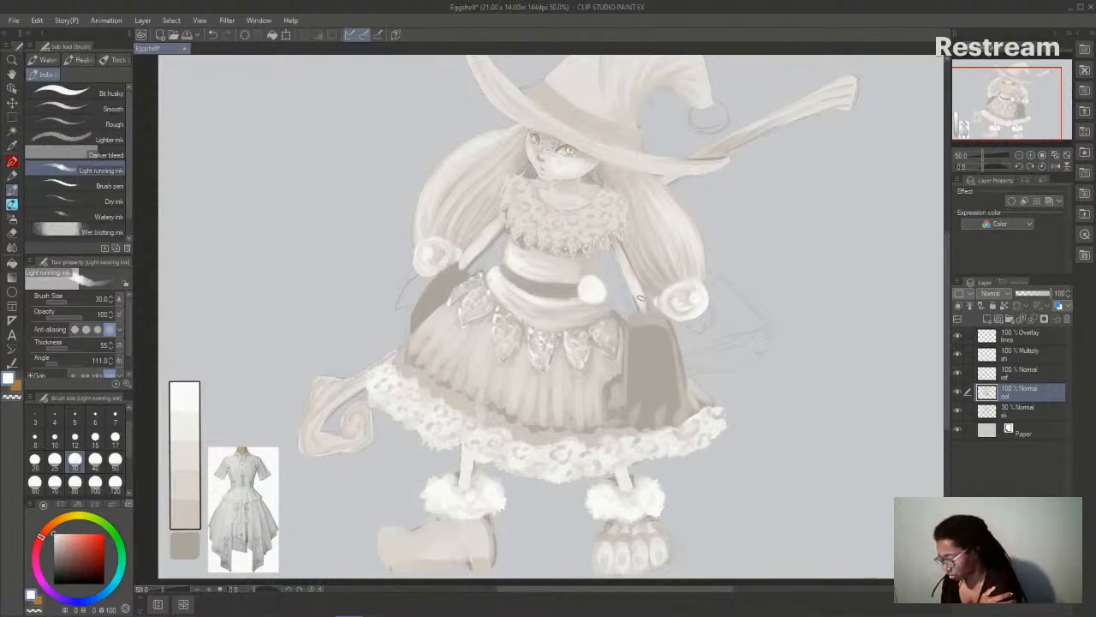
- Dot light beige studs along the dark belt with the Bit husky brush at size 20, sampling the beige from the palette strip
left_click(641, 294, "alt")
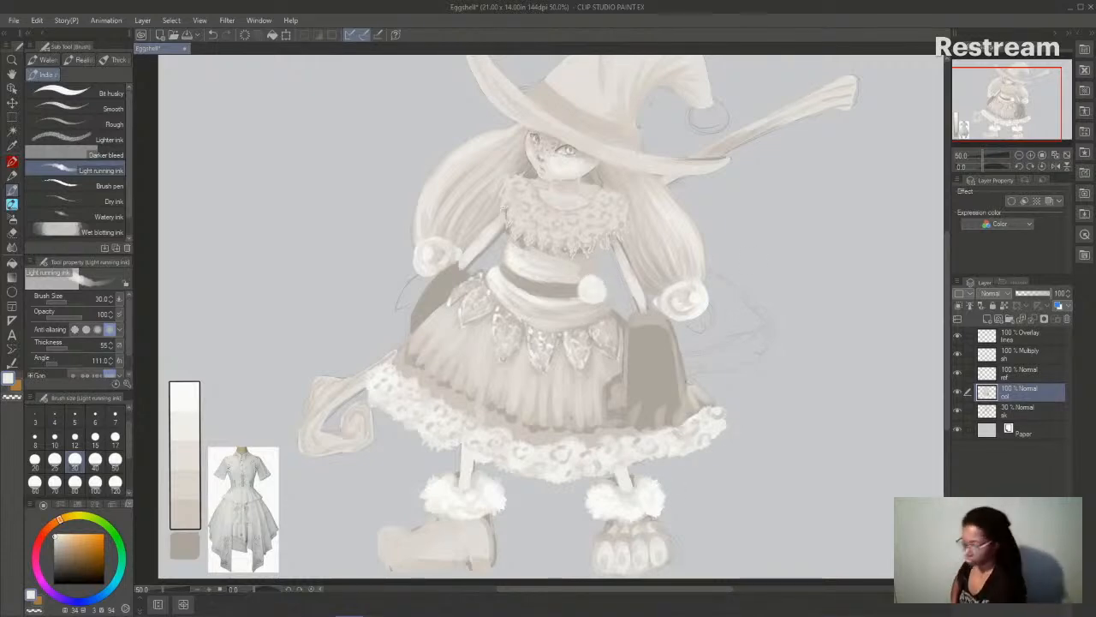
left_click_drag(723, 591, 721, 589)
left_click_drag(948, 344, 947, 342)
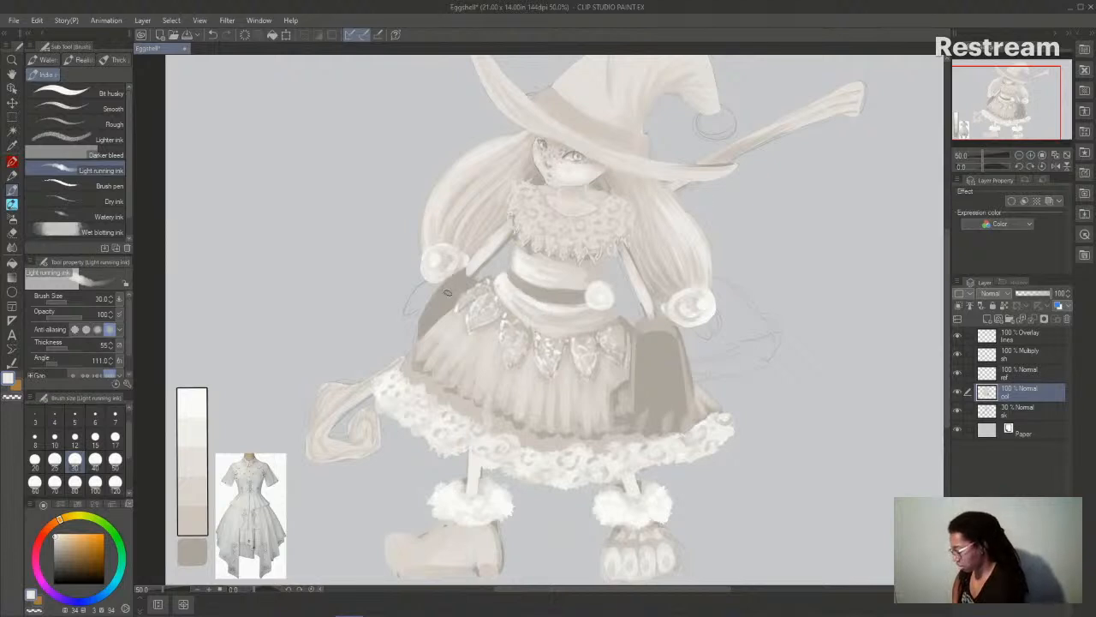
left_click(77, 90)
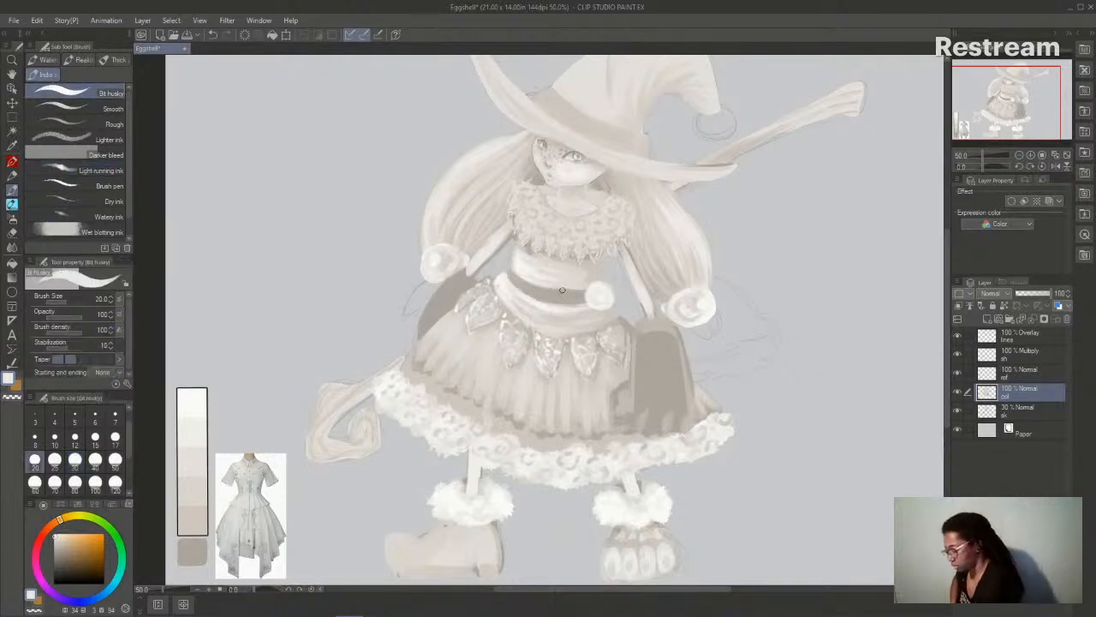
left_click(191, 517, "alt")
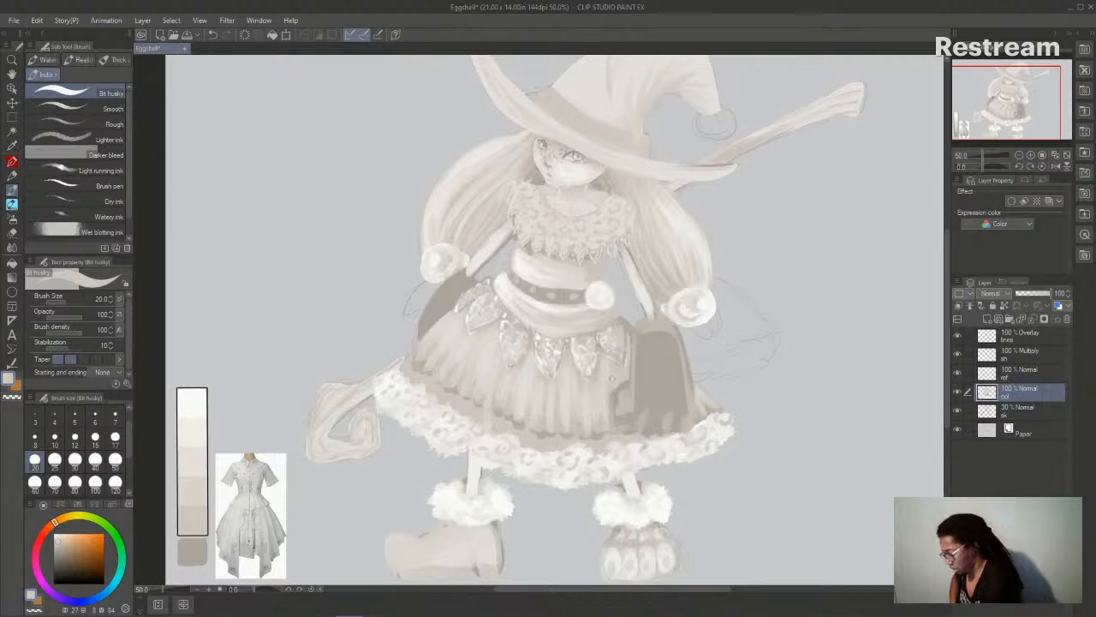
- Shade the belt studs in darker beige and add off-white highlights with the Bit husky brush at size 12
left_click(192, 432, "alt")
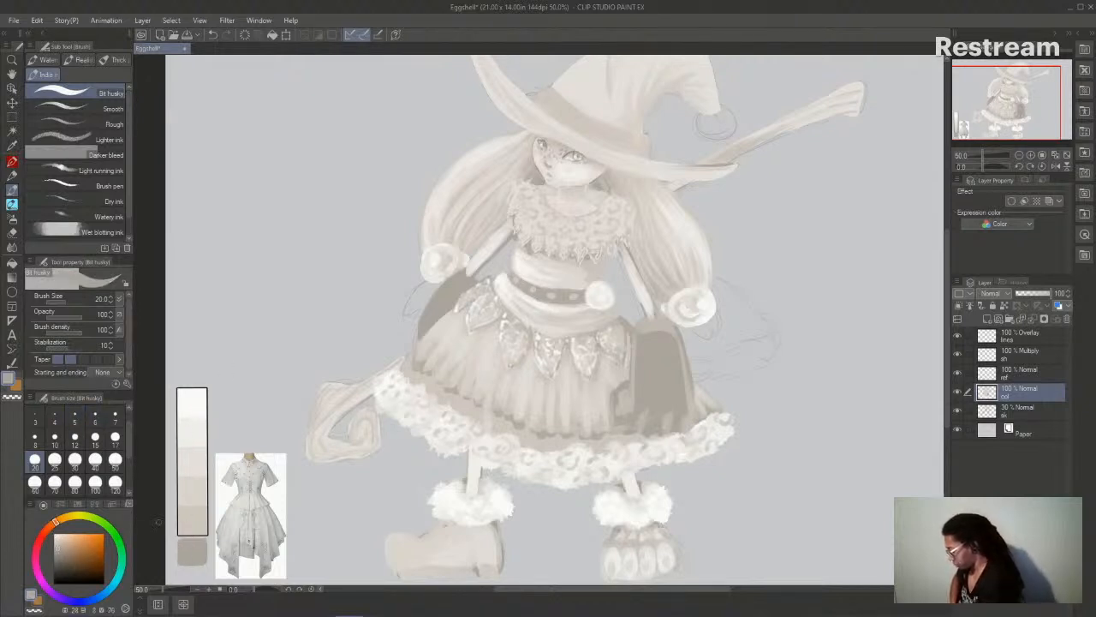
left_click(74, 436)
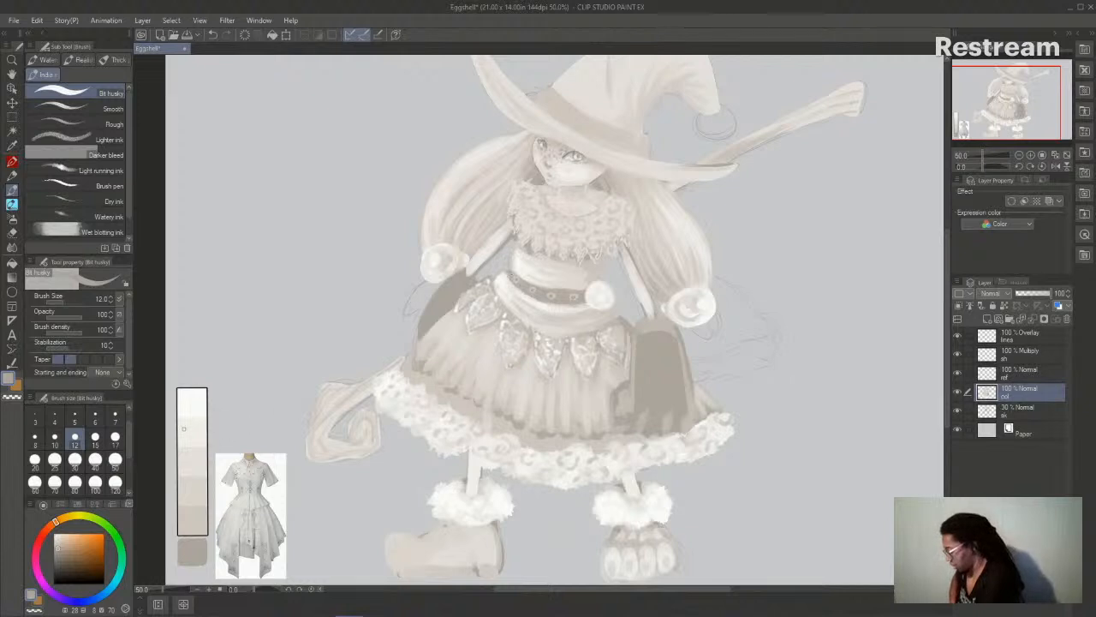
left_click(182, 413, "alt")
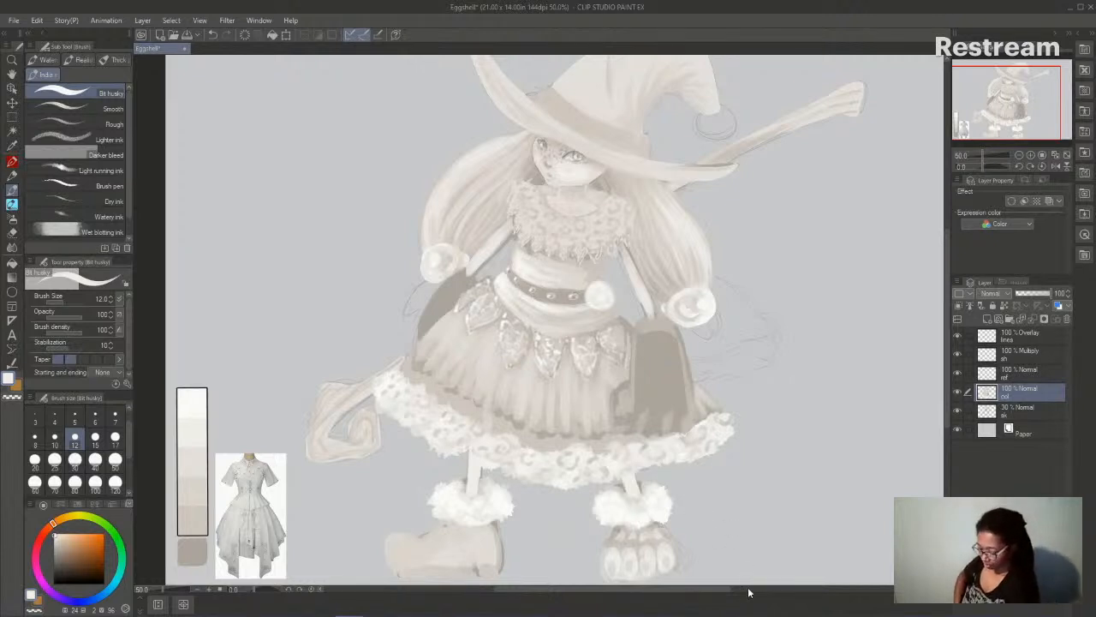
- Refine the belt studs with dark and light palette beiges and add white highlights along the belt and sash folds
mouse_move(727, 590)
left_mouse_down()
mouse_move(737, 602)
mouse_move(740, 585)
left_mouse_up()
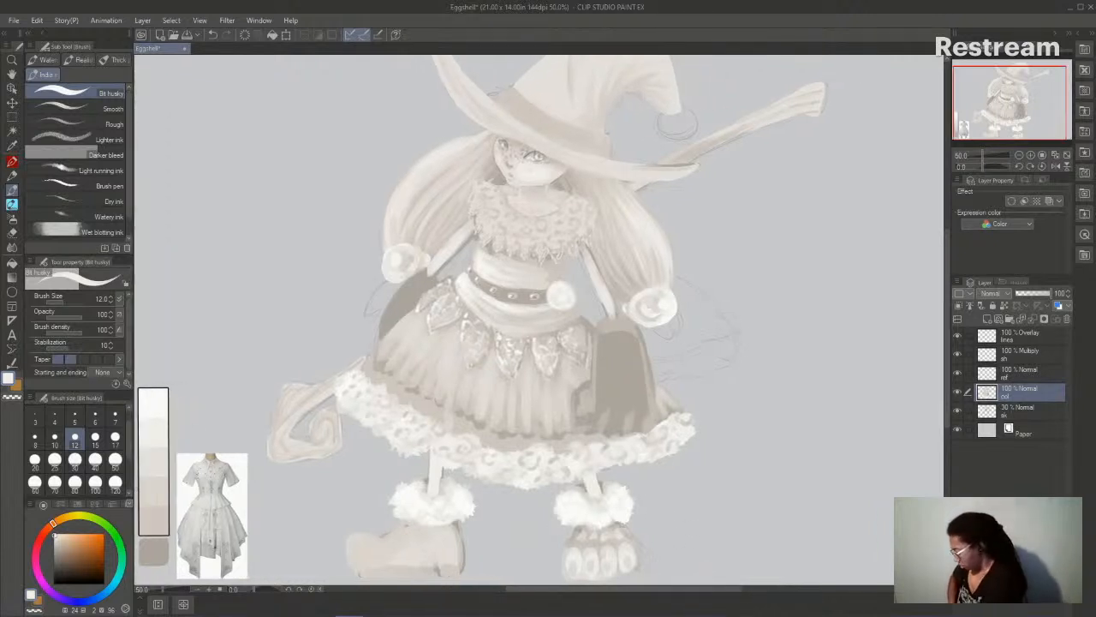
left_click(156, 546, "alt")
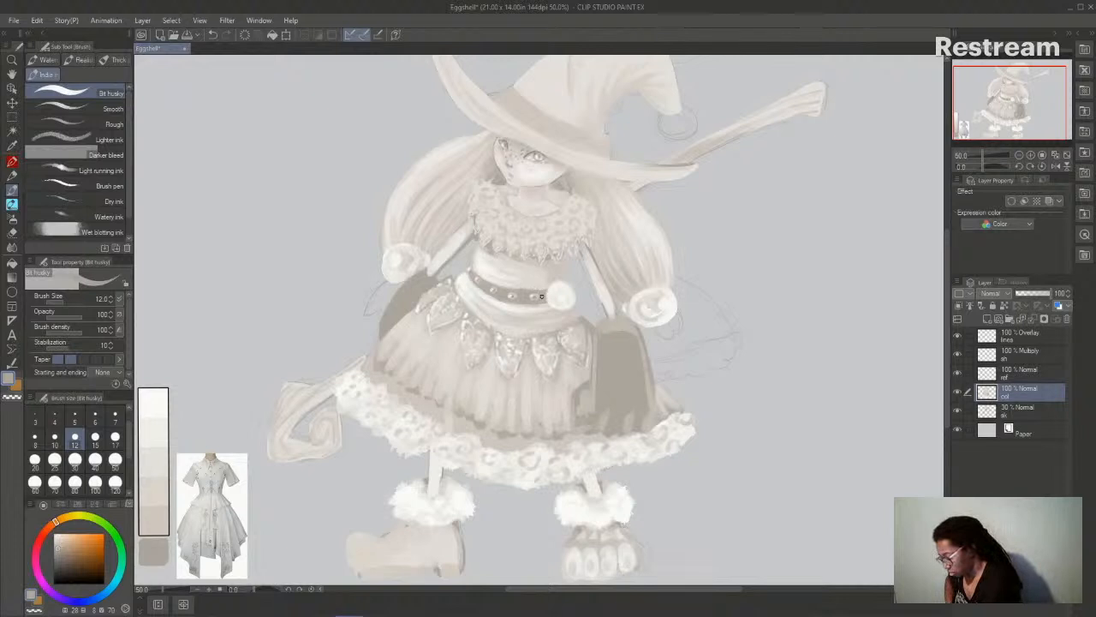
left_click(156, 513, "alt")
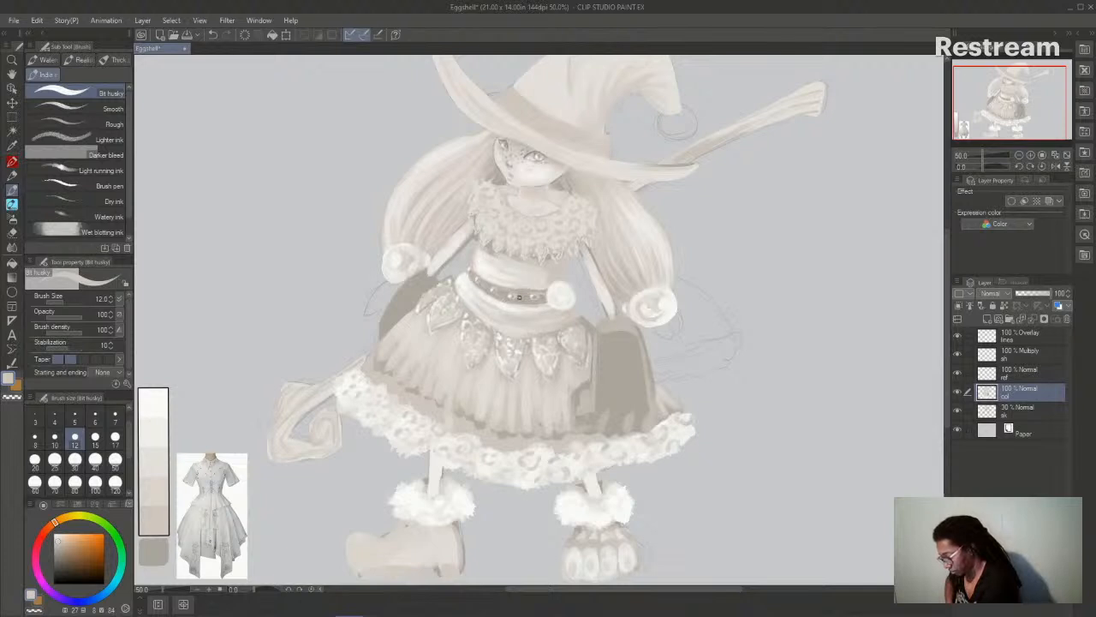
left_click(532, 301)
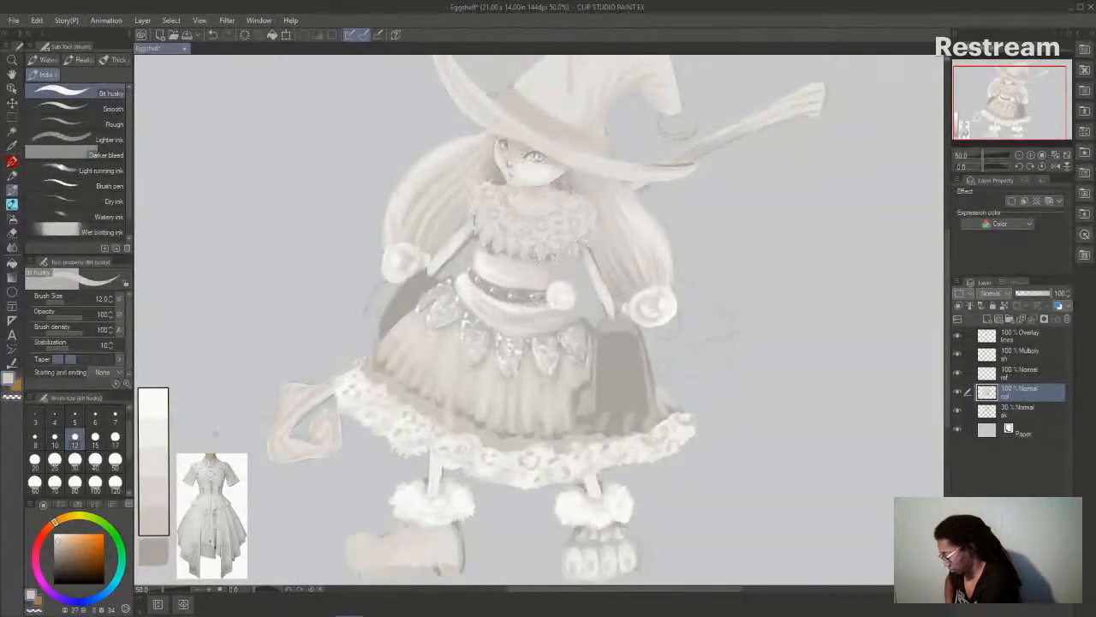
left_click(156, 405, "alt")
left_click_drag(470, 280, 543, 304)
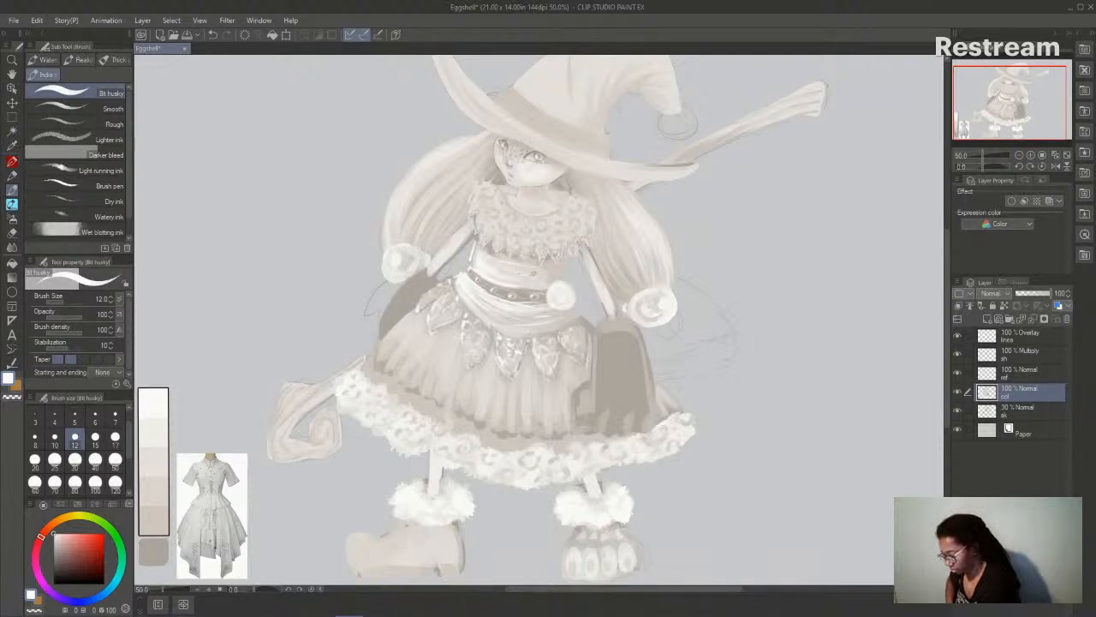
- Highlight the fur collar in white with the Bit husky brush at size 12 and touch up its neckline with Paint and apply at size 17
scroll(946, 306, "down", 2)
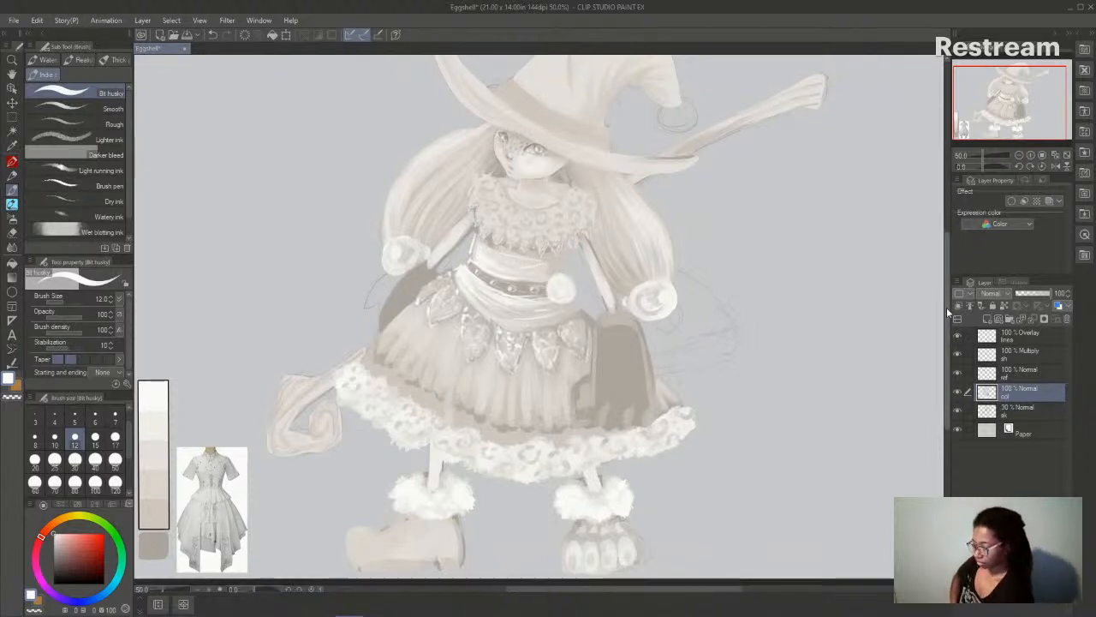
scroll(946, 312, "up", 2)
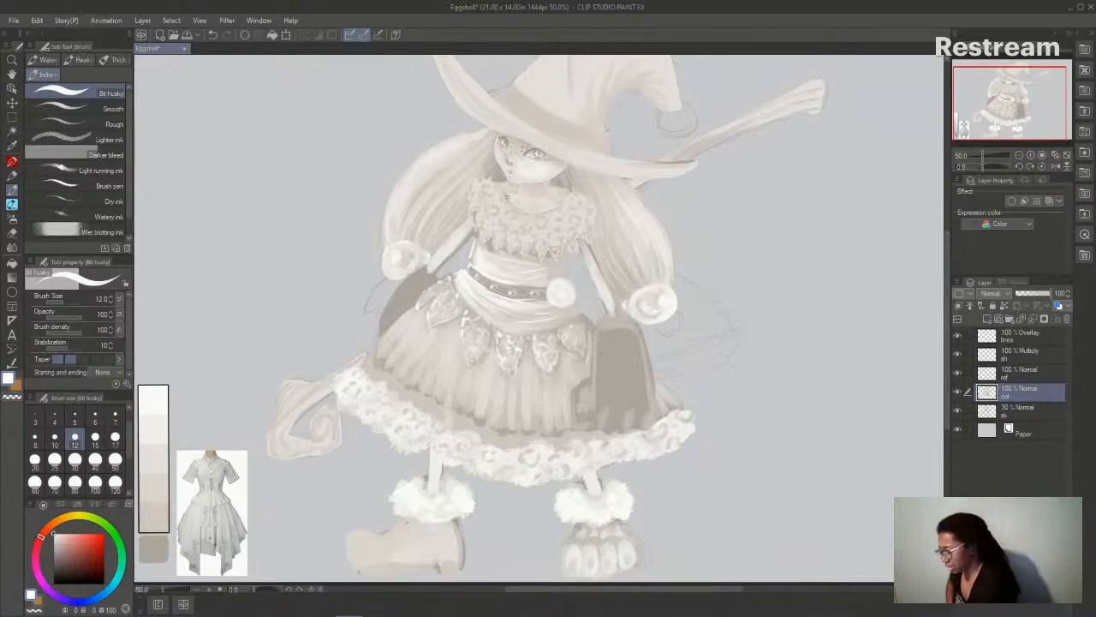
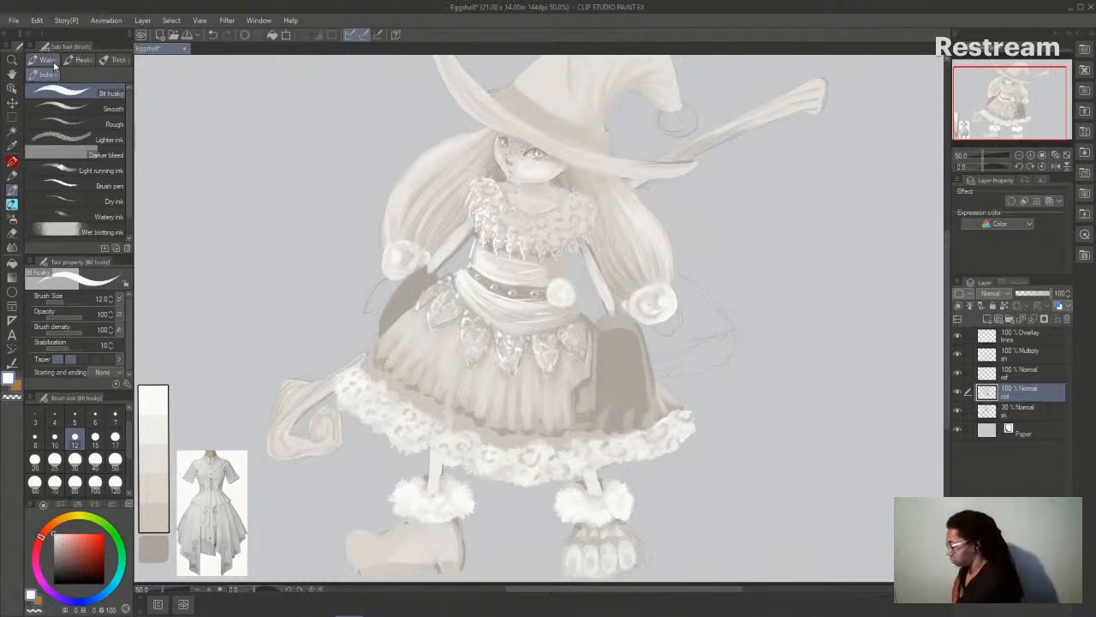
left_click(48, 59)
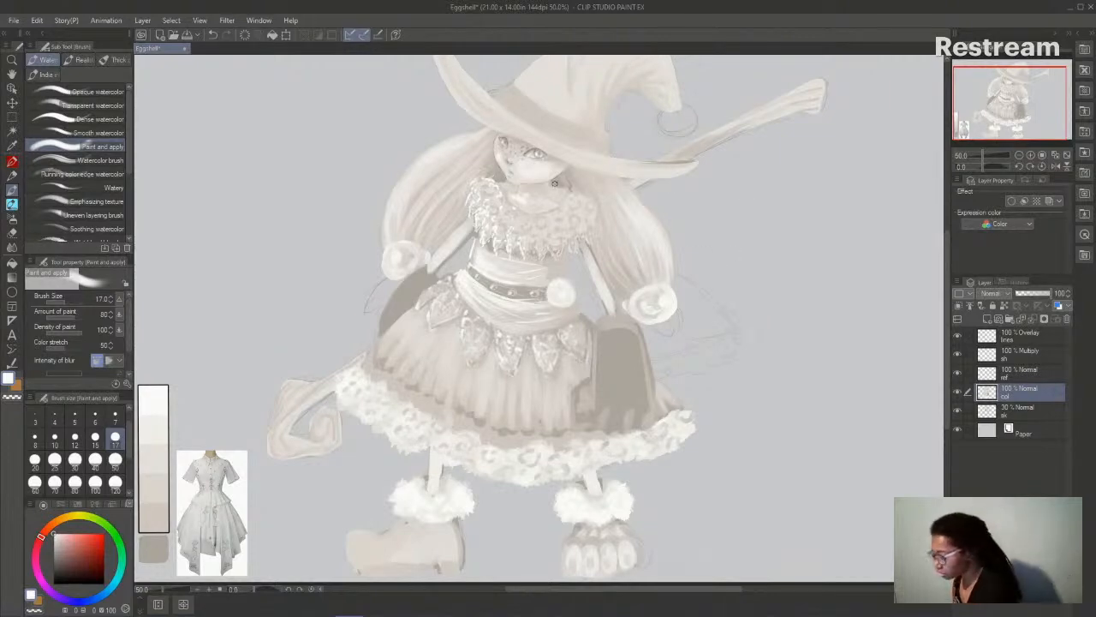
left_click(1031, 155)
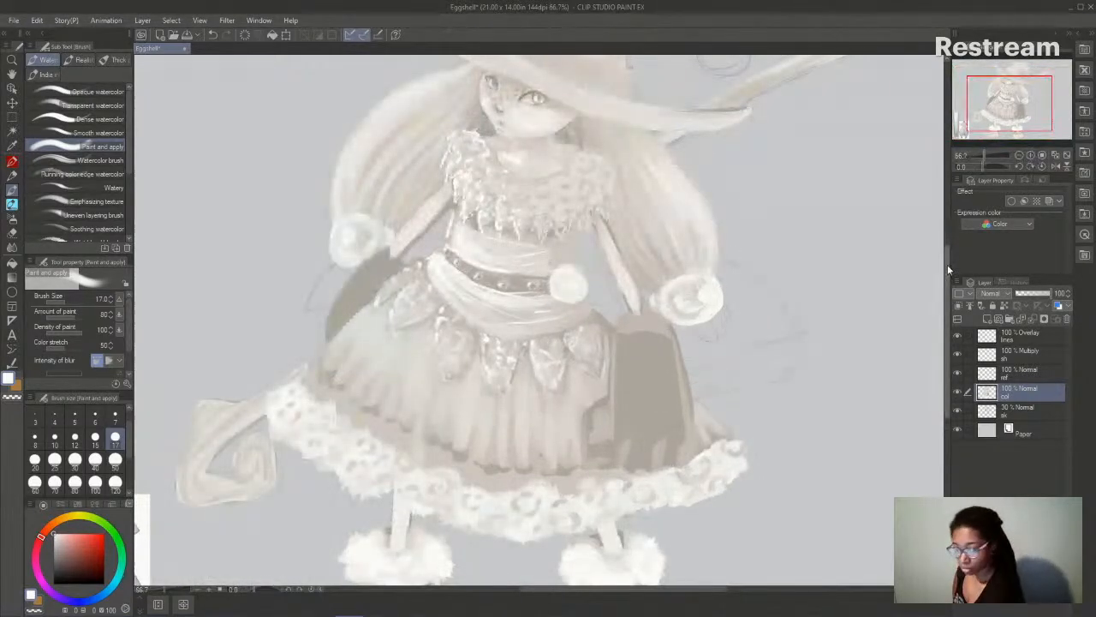
left_click_drag(947, 264, 947, 238)
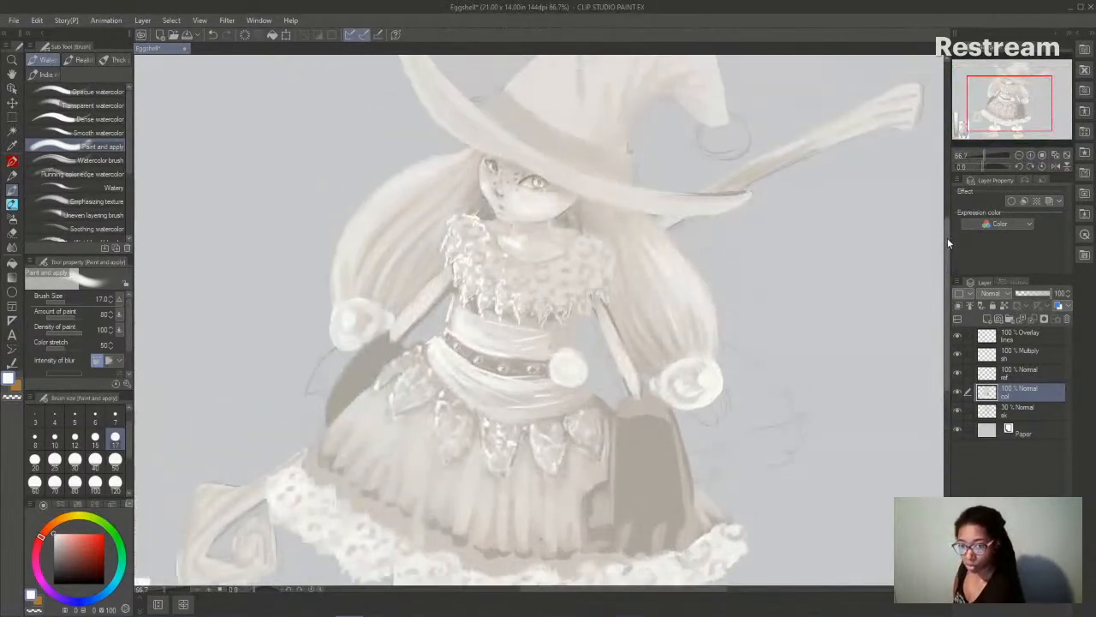
left_click(548, 253, "alt")
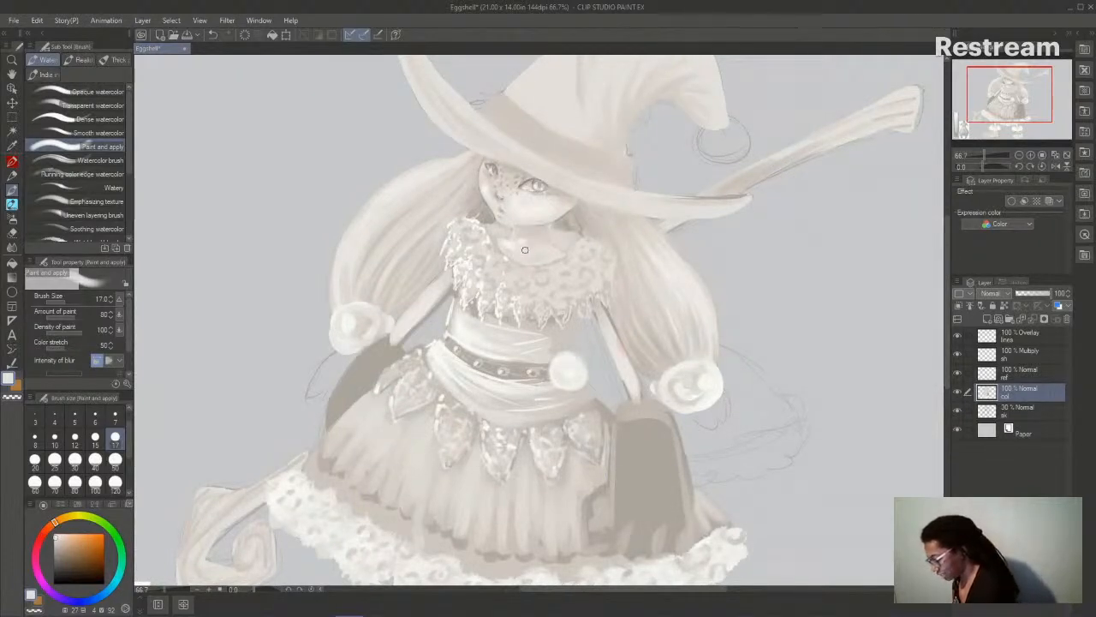
- Paint a white pom-pom at the hat's tip with Paint and apply at size 17 and roughen its edge into fur with Pointillism at size 30
left_click(1019, 155)
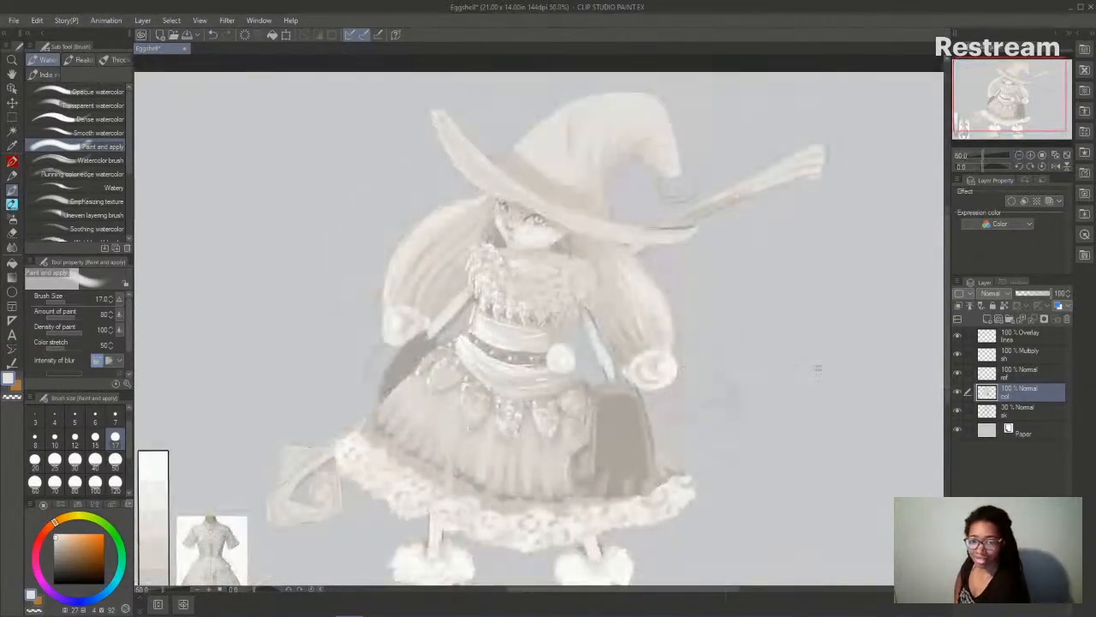
left_click_drag(946, 251, 947, 270)
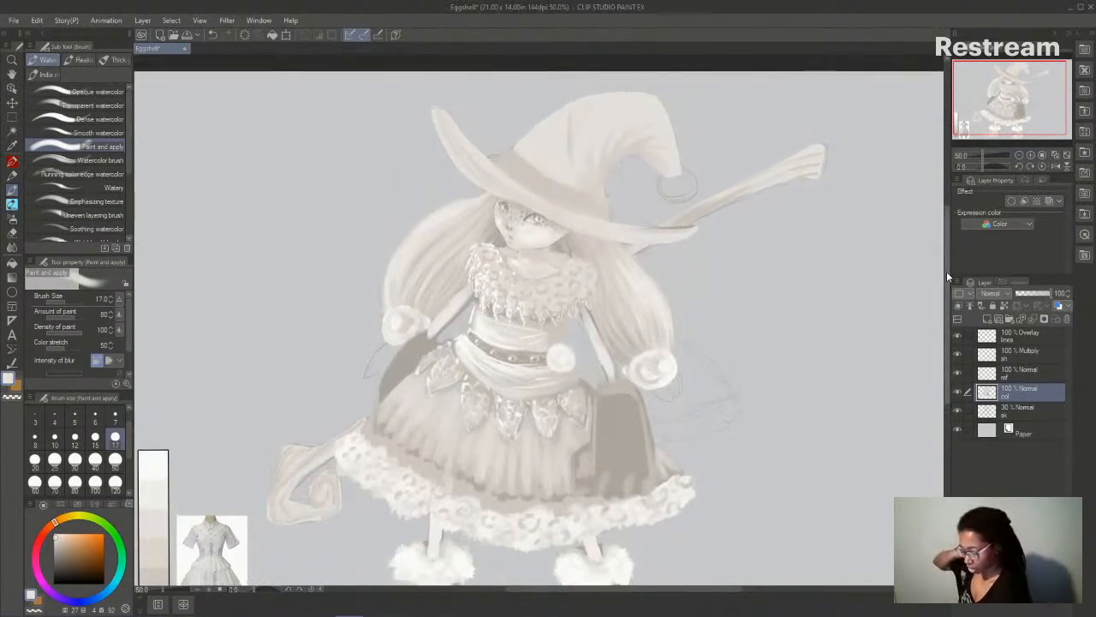
left_click(664, 366, "alt")
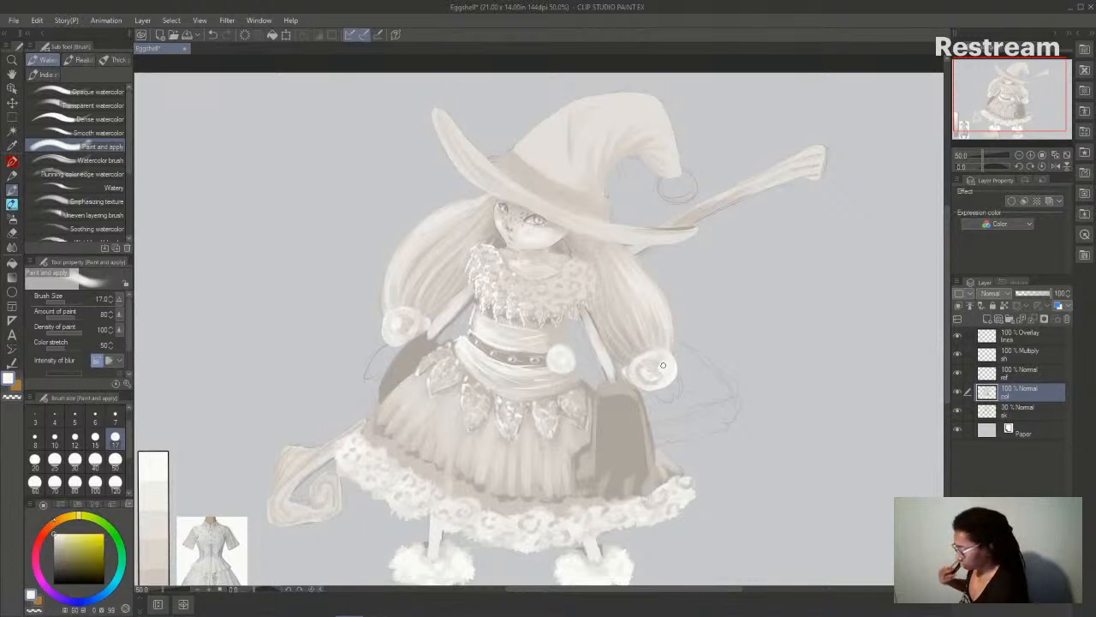
mouse_move(667, 181)
left_mouse_down()
mouse_move(661, 191)
mouse_move(686, 202)
mouse_move(691, 173)
mouse_move(694, 190)
mouse_move(661, 192)
mouse_move(676, 204)
mouse_move(692, 184)
mouse_move(686, 177)
mouse_move(678, 193)
mouse_move(682, 173)
mouse_move(666, 178)
mouse_move(683, 196)
mouse_move(680, 186)
mouse_move(666, 204)
mouse_move(687, 185)
mouse_move(691, 195)
left_mouse_up()
left_click(118, 59)
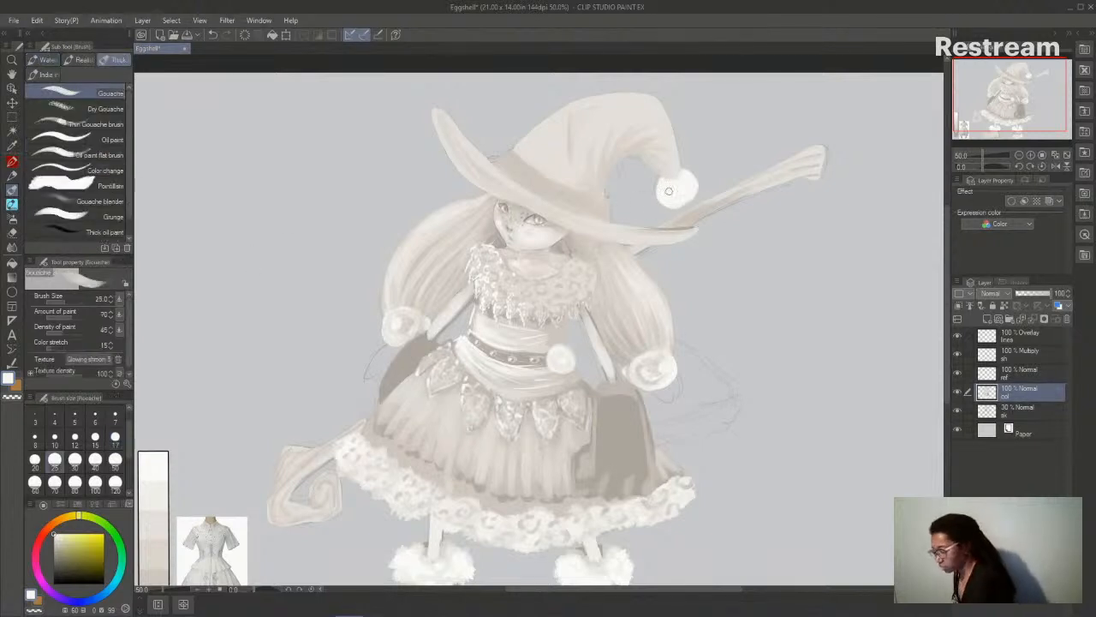
left_click(94, 185)
mouse_move(657, 183)
left_mouse_down()
mouse_move(665, 198)
mouse_move(655, 200)
mouse_move(700, 191)
mouse_move(693, 168)
left_mouse_up()
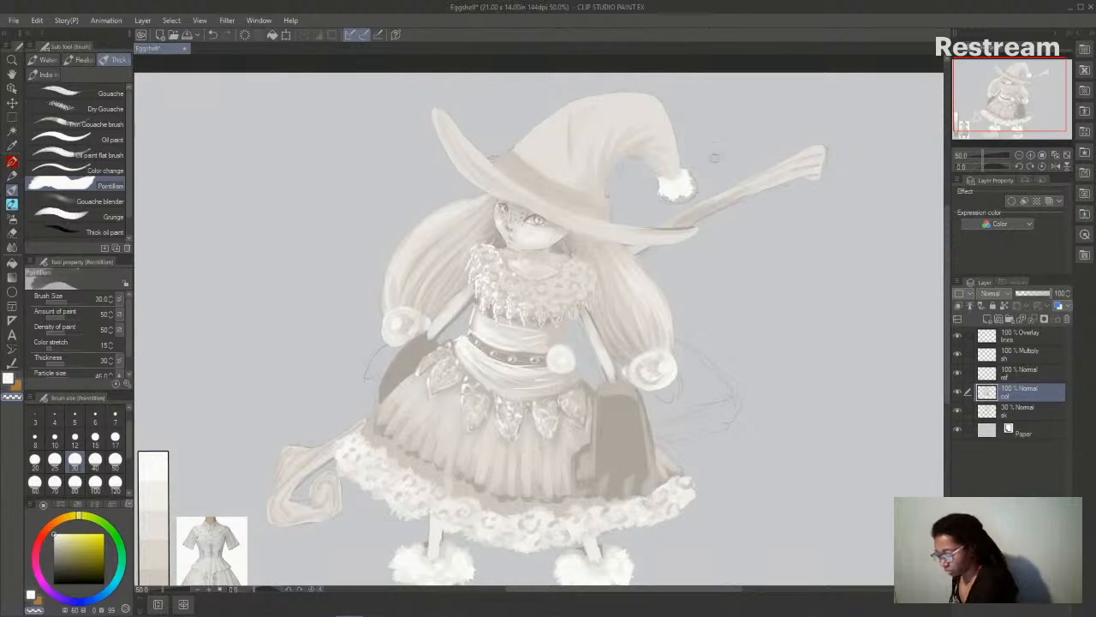
mouse_move(658, 185)
left_mouse_down()
mouse_move(681, 199)
mouse_move(687, 170)
left_mouse_up()
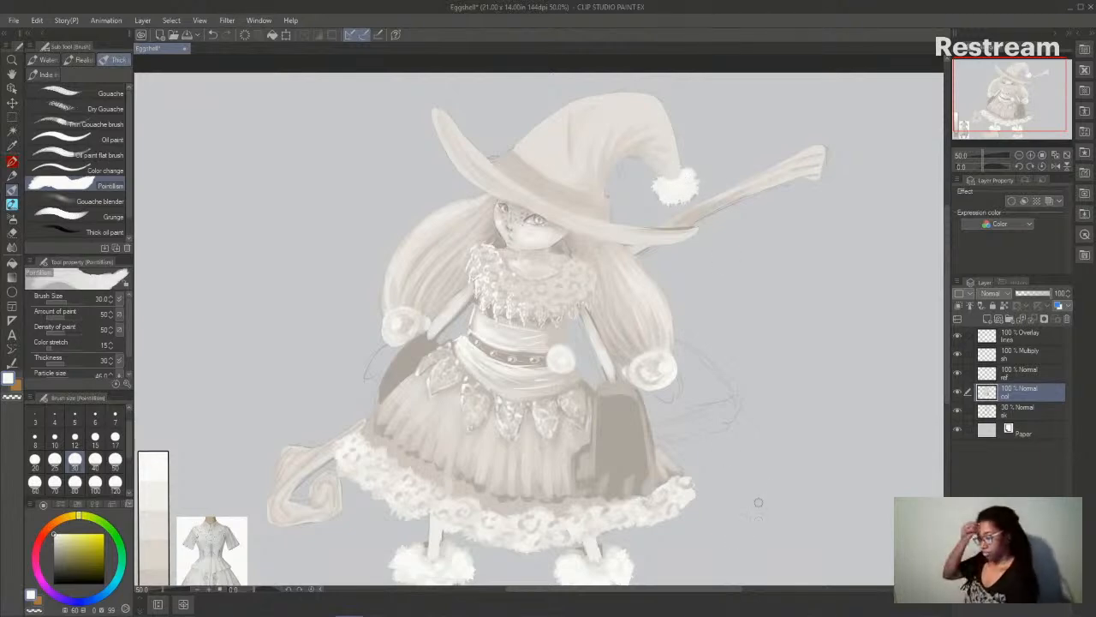
- Paint a fluffy white pom-pom behind the hat's brim beside the crown with Pointillism at size 30, sampling beige and white from the figure
left_click_drag(949, 284, 948, 291)
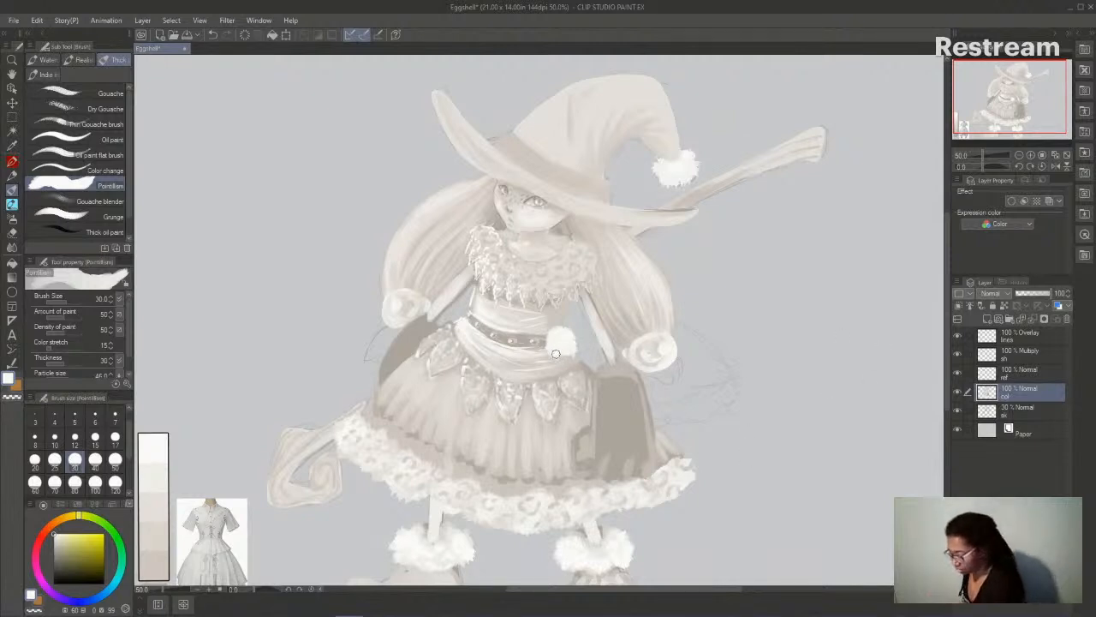
scroll(944, 311, "down", 2)
left_click_drag(946, 315, 946, 312)
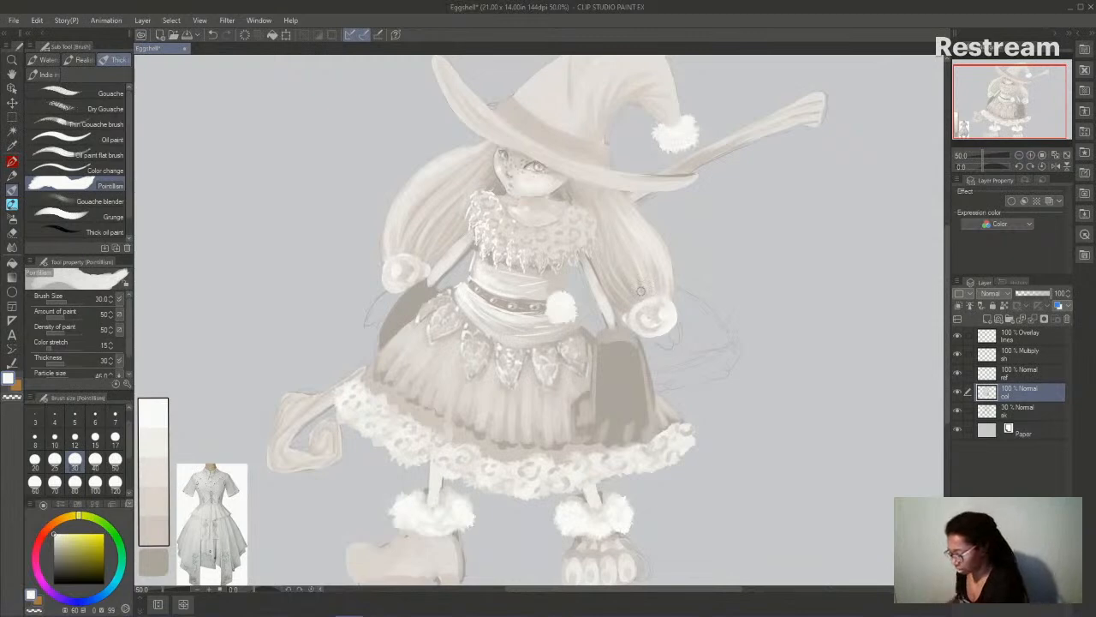
left_click(446, 378, "alt")
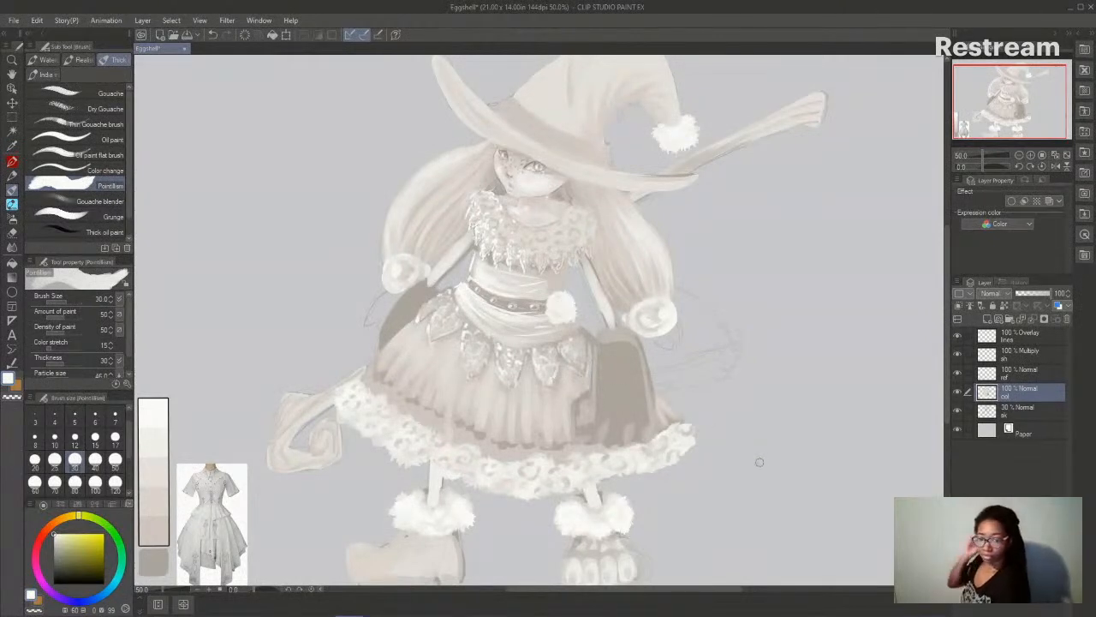
left_click_drag(945, 336, 947, 307)
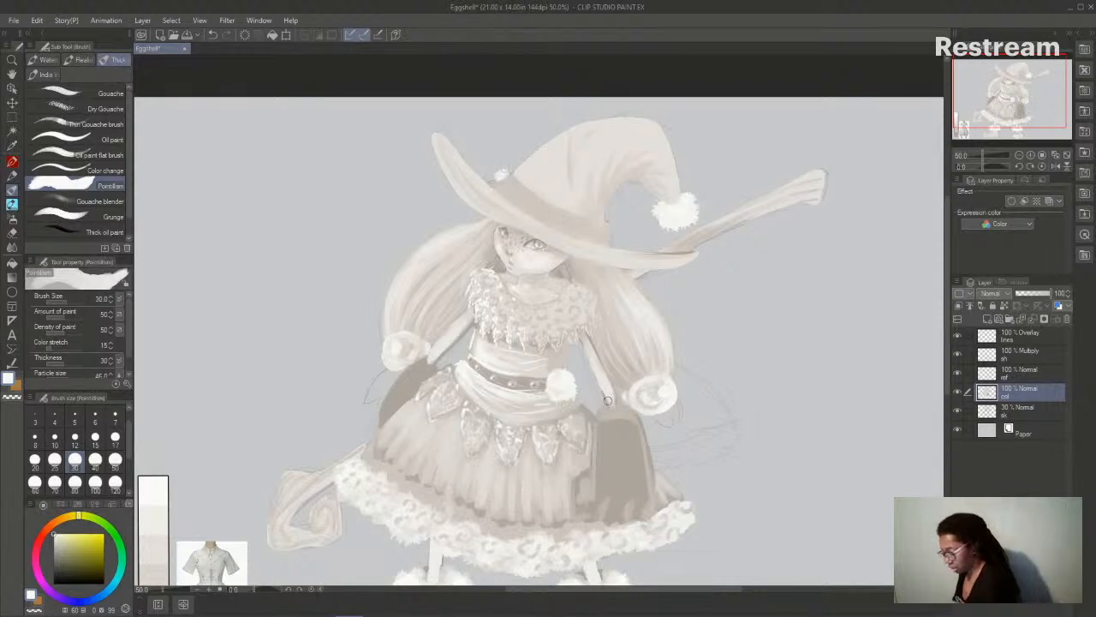
left_click(471, 517, "alt")
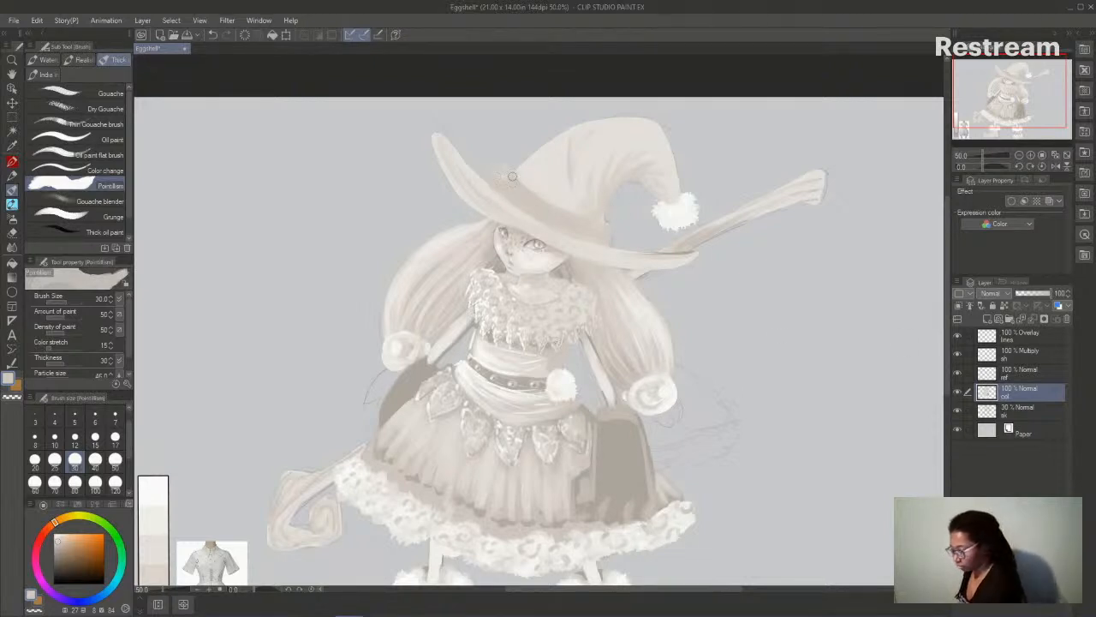
left_click(486, 391, "alt")
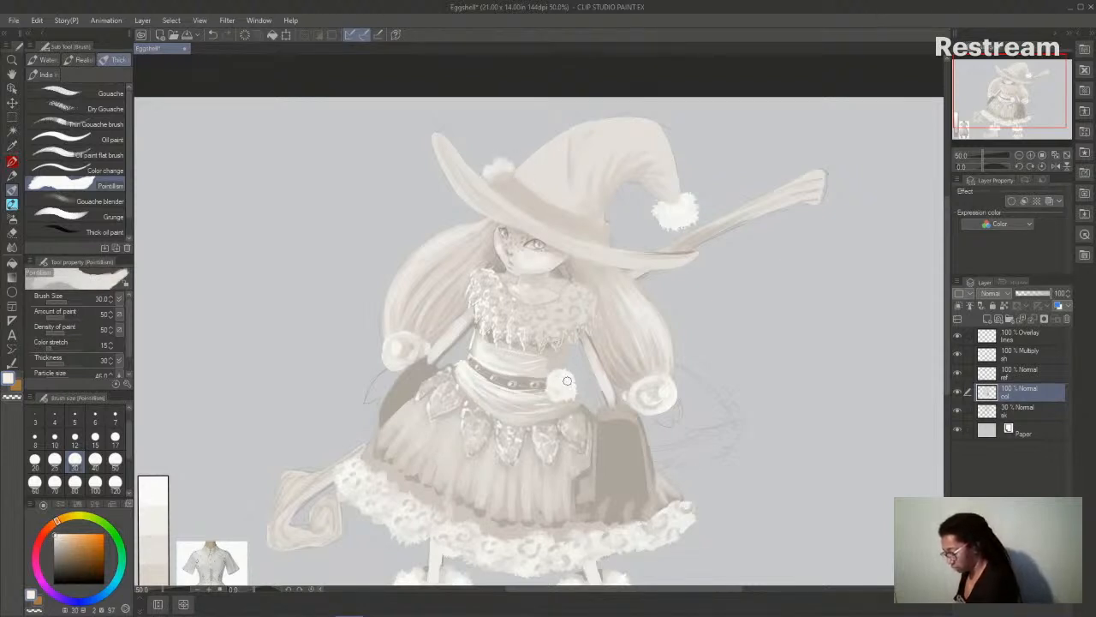
left_click(689, 209, "alt")
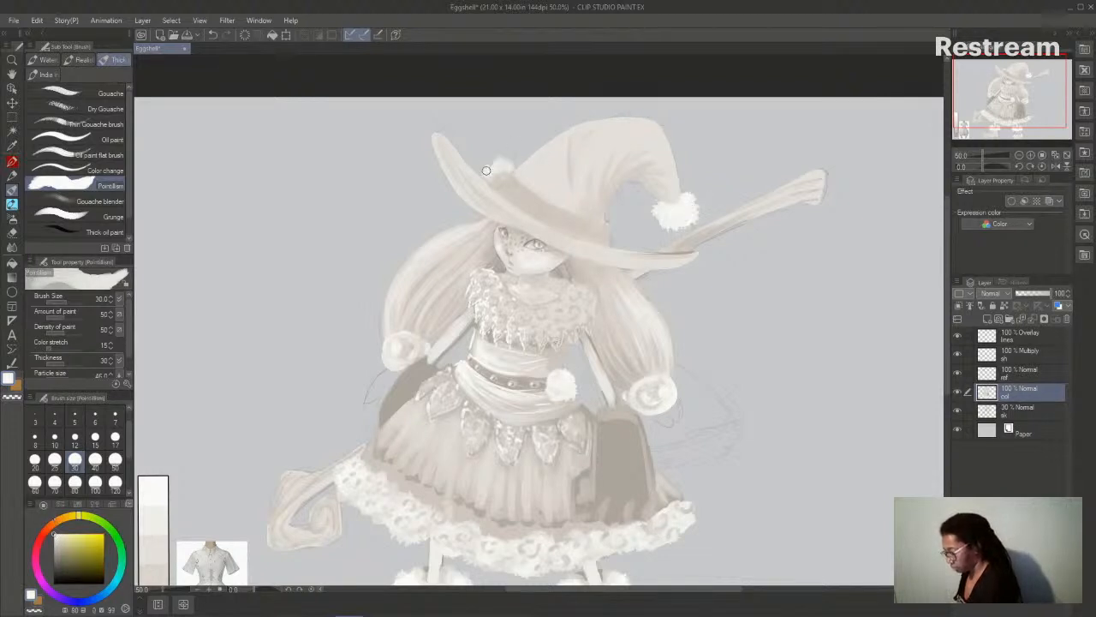
left_click_drag(486, 173, 518, 162)
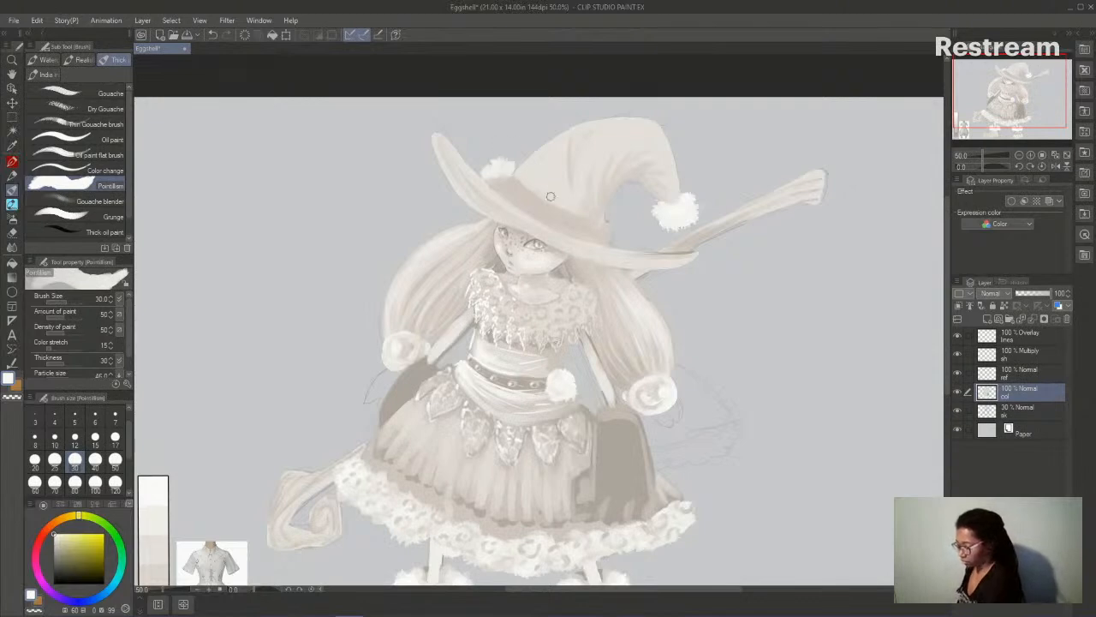
- Refine the arms beside the waist with the Oil paint flat brush at size 30, using darker and lighter beiges sampled from the figure
mouse_move(946, 315)
left_mouse_down()
mouse_move(943, 355)
mouse_move(939, 334)
left_mouse_up()
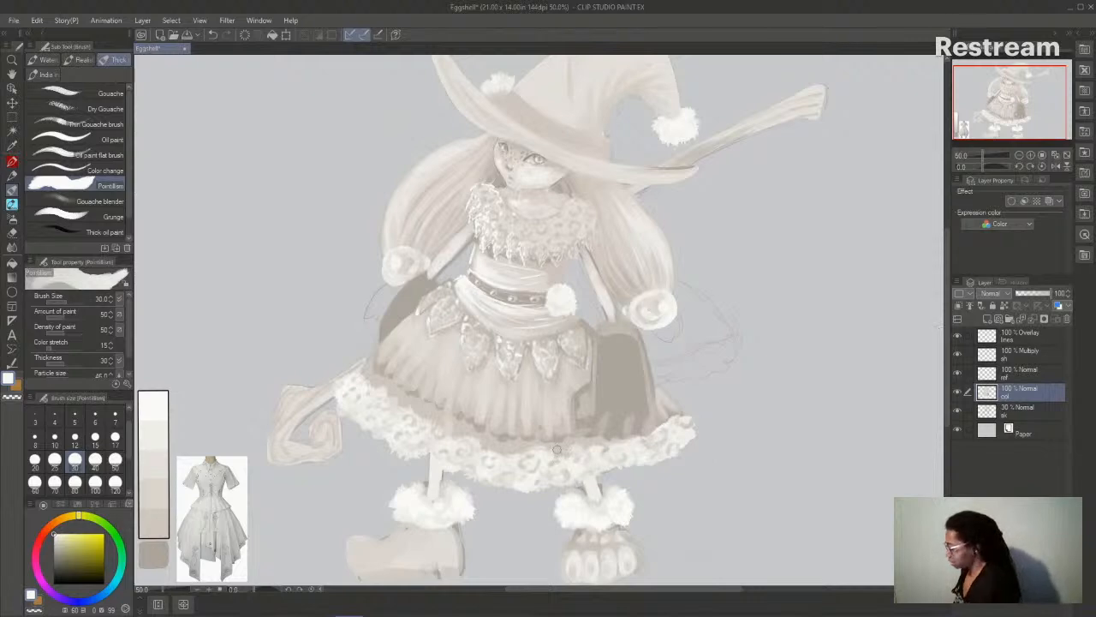
left_click(117, 156)
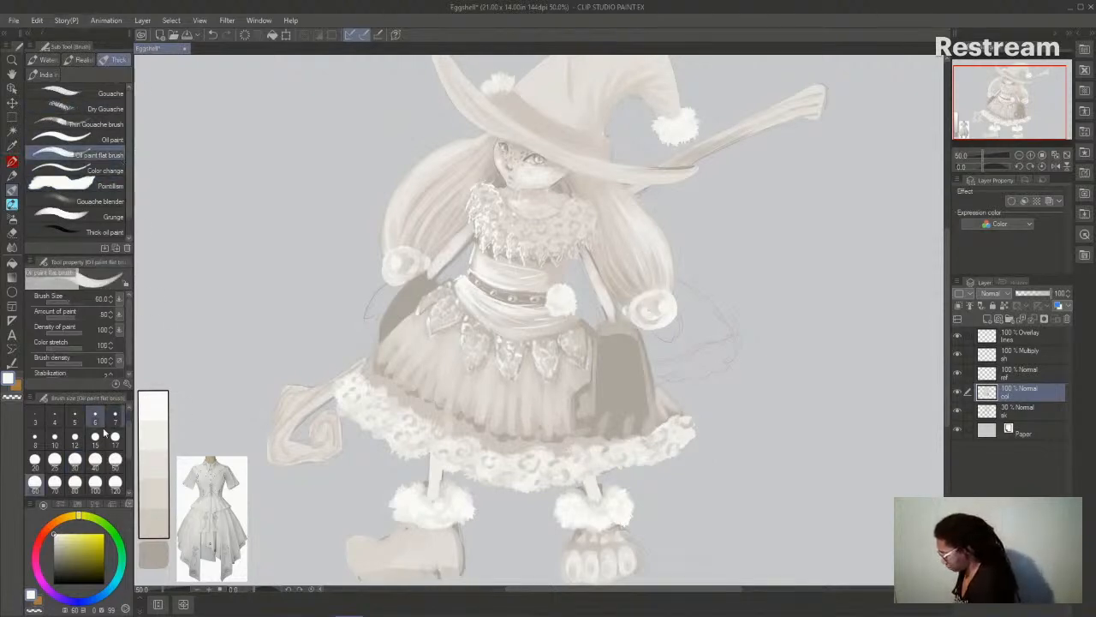
left_click(75, 460)
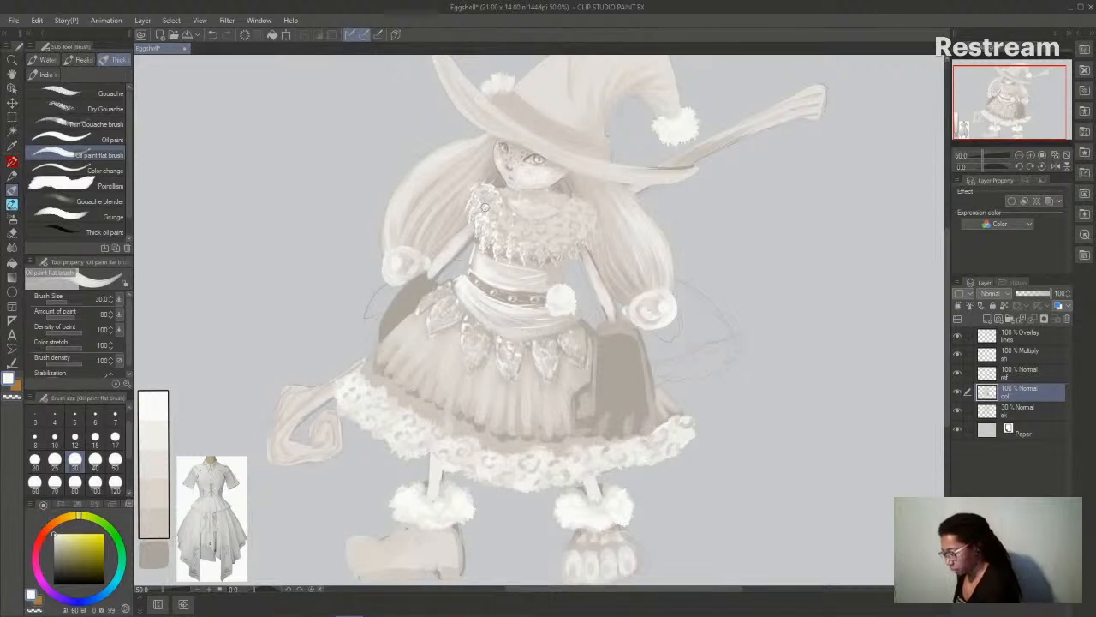
left_click(409, 299, "alt")
mouse_move(460, 260)
left_mouse_down()
mouse_move(445, 270)
mouse_move(468, 253)
mouse_move(464, 267)
left_mouse_up()
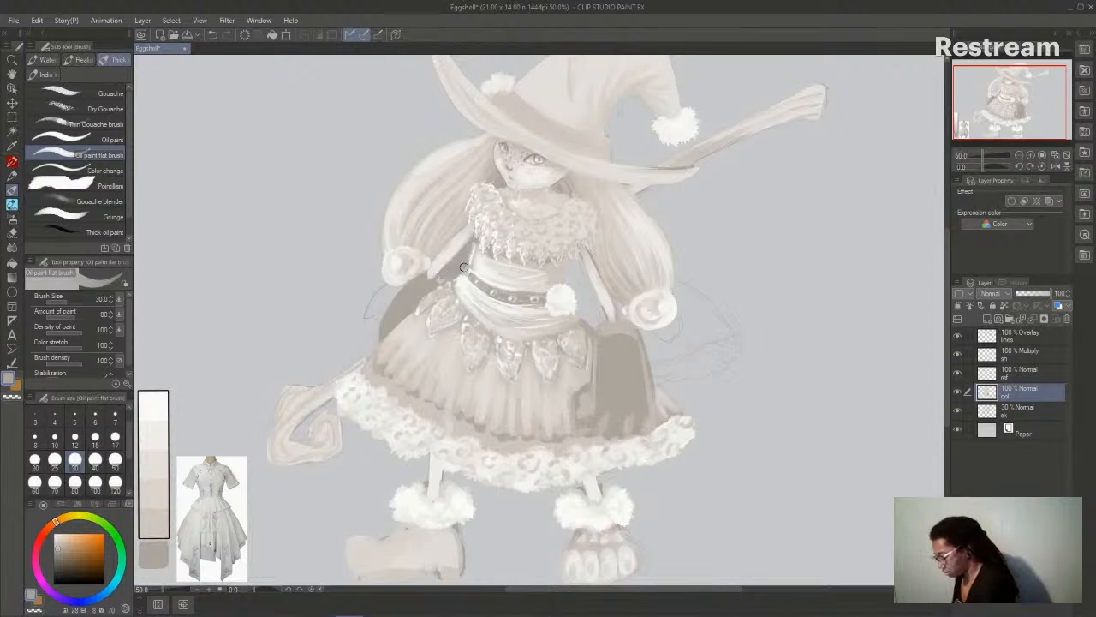
left_click(437, 229, "alt")
left_click_drag(446, 269, 463, 251)
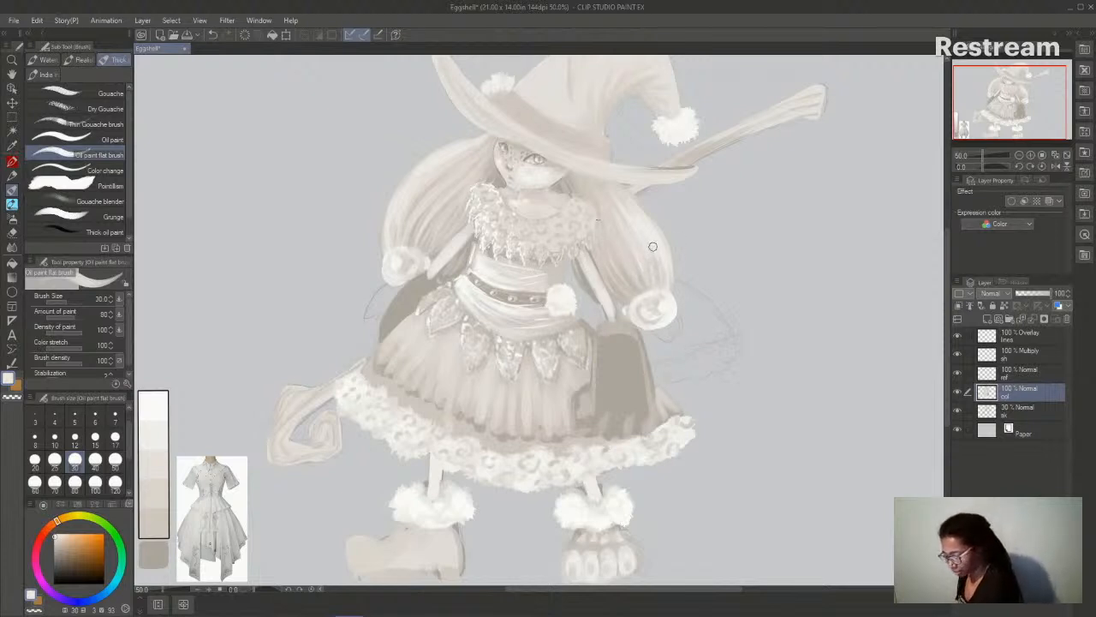
- Touch up the forearm and hand resting over the skirt with the Oil paint flat brush, using tones sampled nearby
left_click(630, 288, "alt")
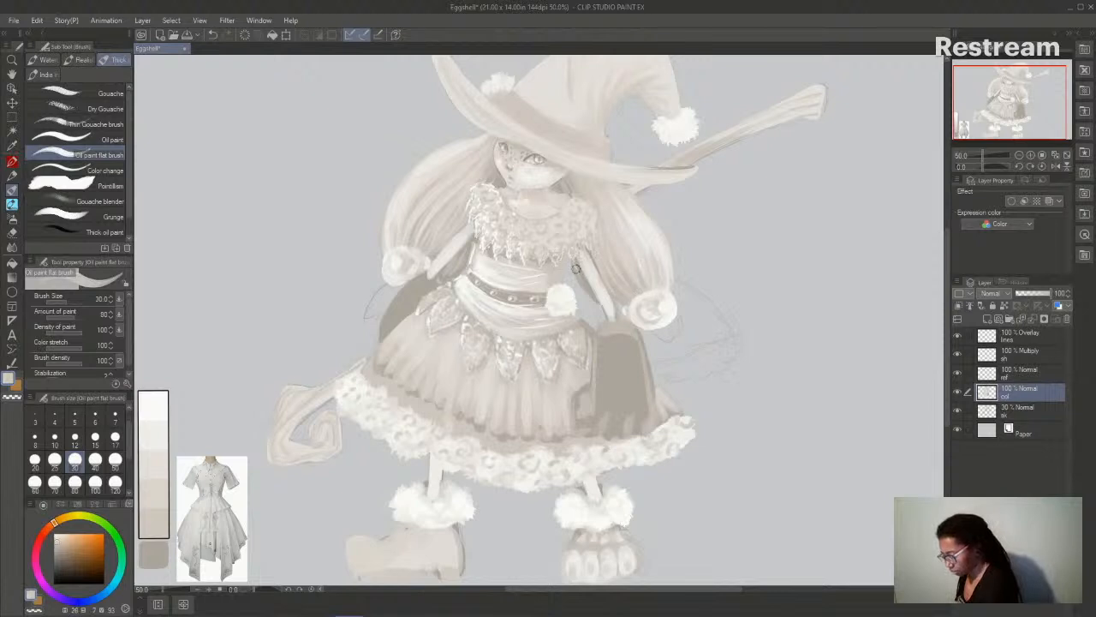
left_click(602, 294, "alt")
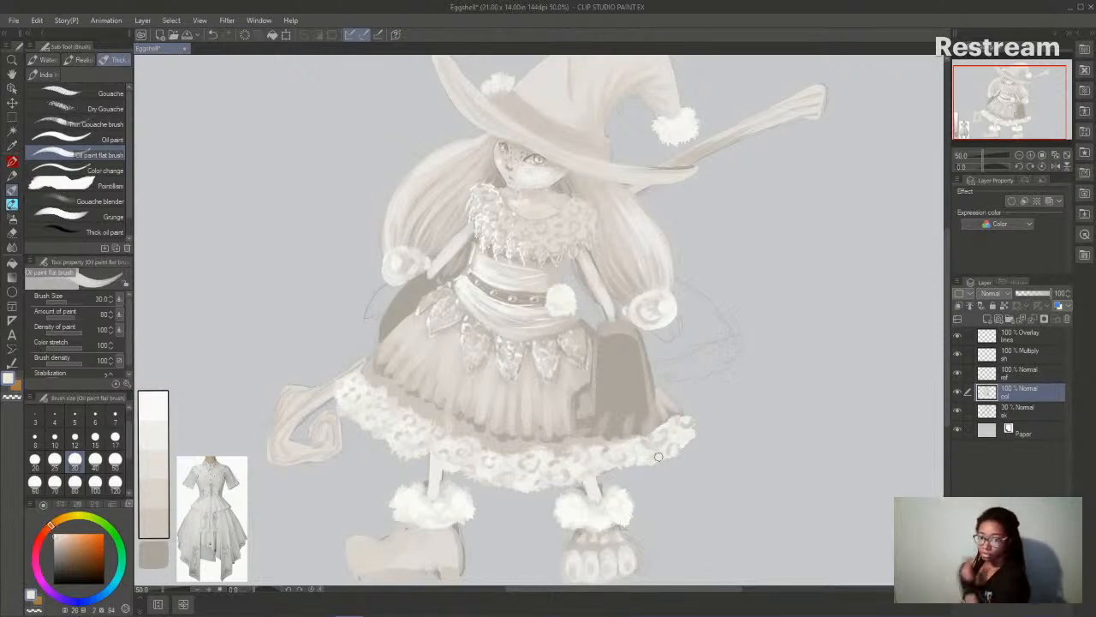
left_click_drag(945, 259, 946, 268)
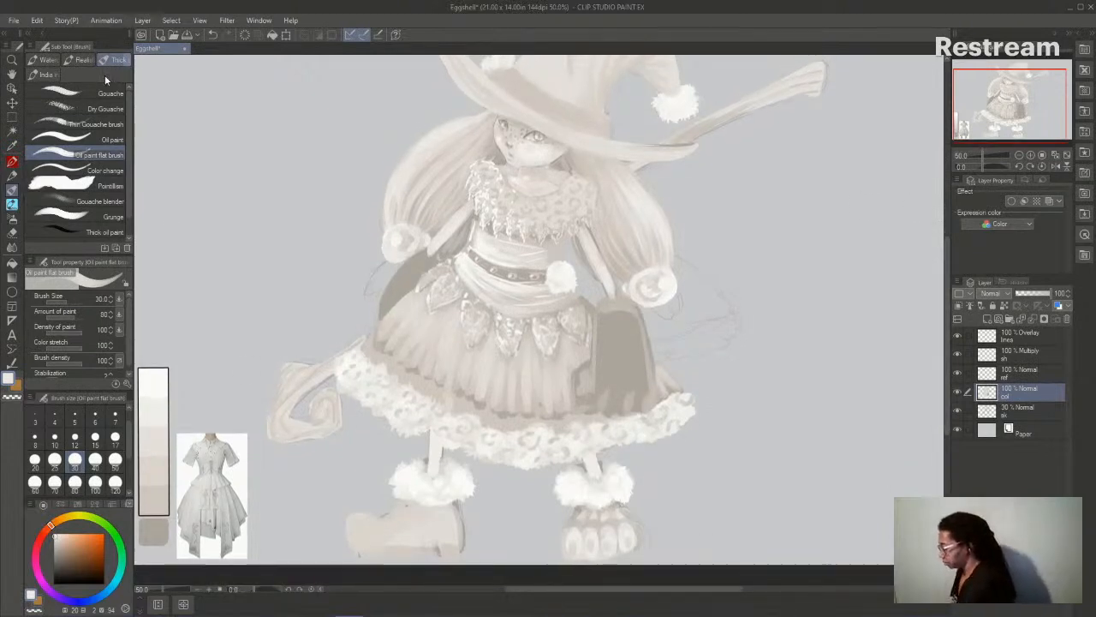
- Lighten the dark skirt section behind the bent arm with the Pointillism brush and blend it with Paint and apply
left_click(96, 108)
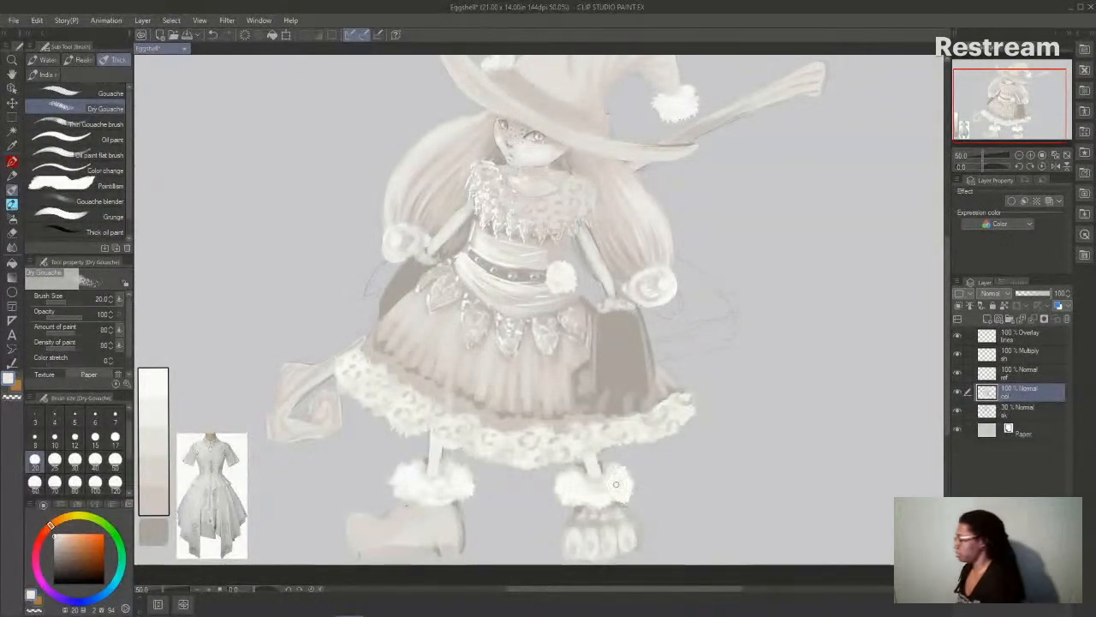
left_click(112, 186)
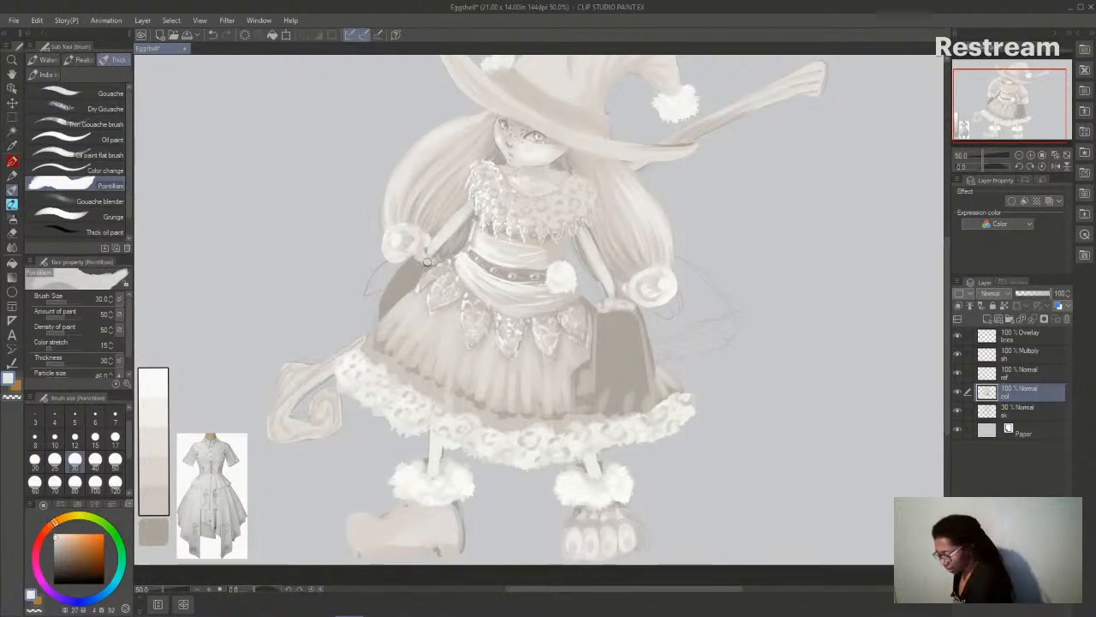
left_click_drag(413, 257, 392, 299)
left_click_drag(418, 258, 414, 273)
left_click(48, 60)
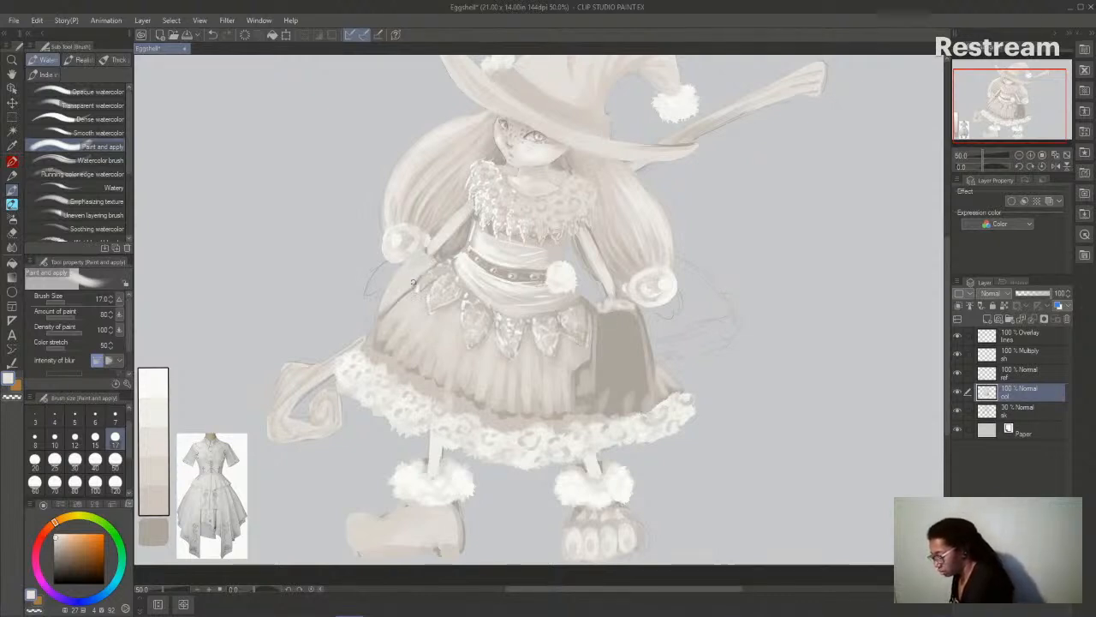
- Block in wrist cuffs on both arms with the Gouache brush at size 25, using grey-beige and lighter tones
left_click(117, 60)
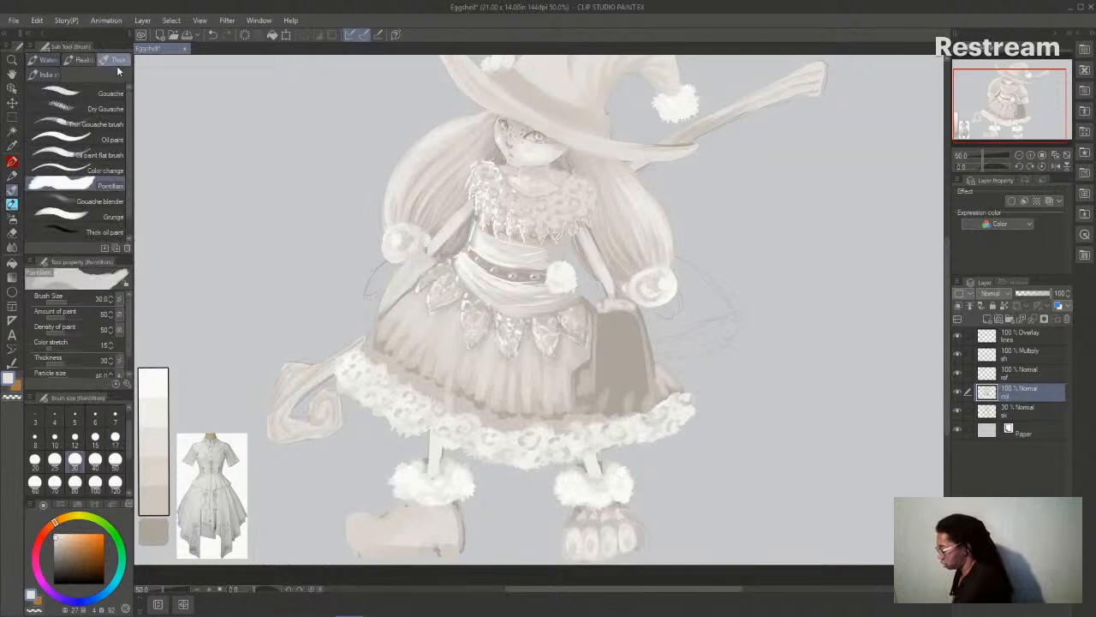
left_click(110, 91)
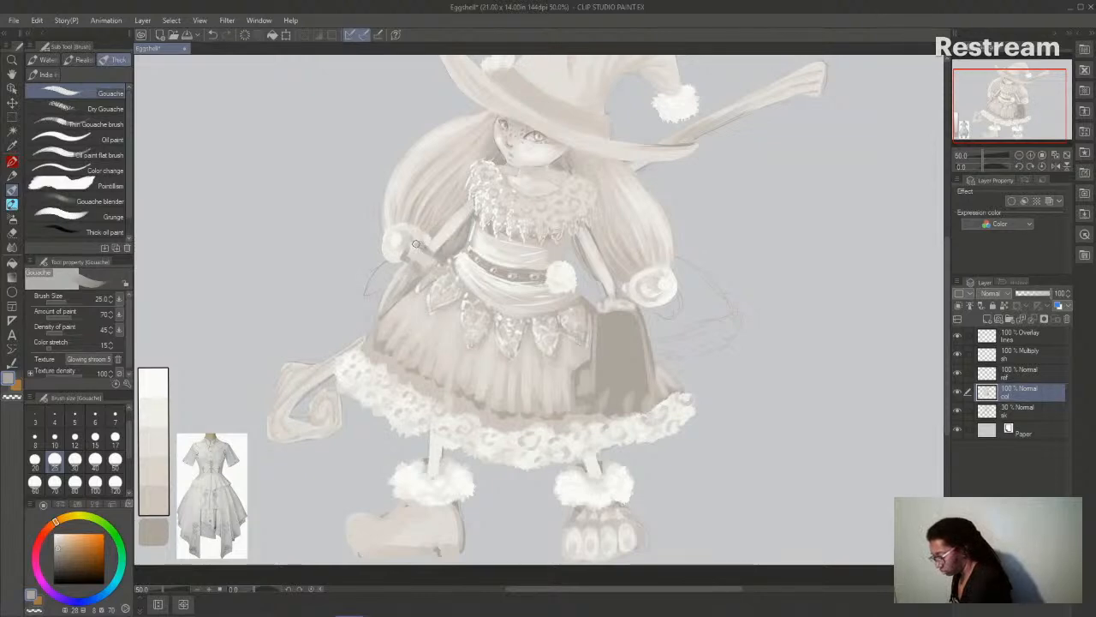
mouse_move(624, 295)
left_mouse_down()
mouse_move(597, 298)
mouse_move(597, 322)
mouse_move(638, 310)
left_mouse_up()
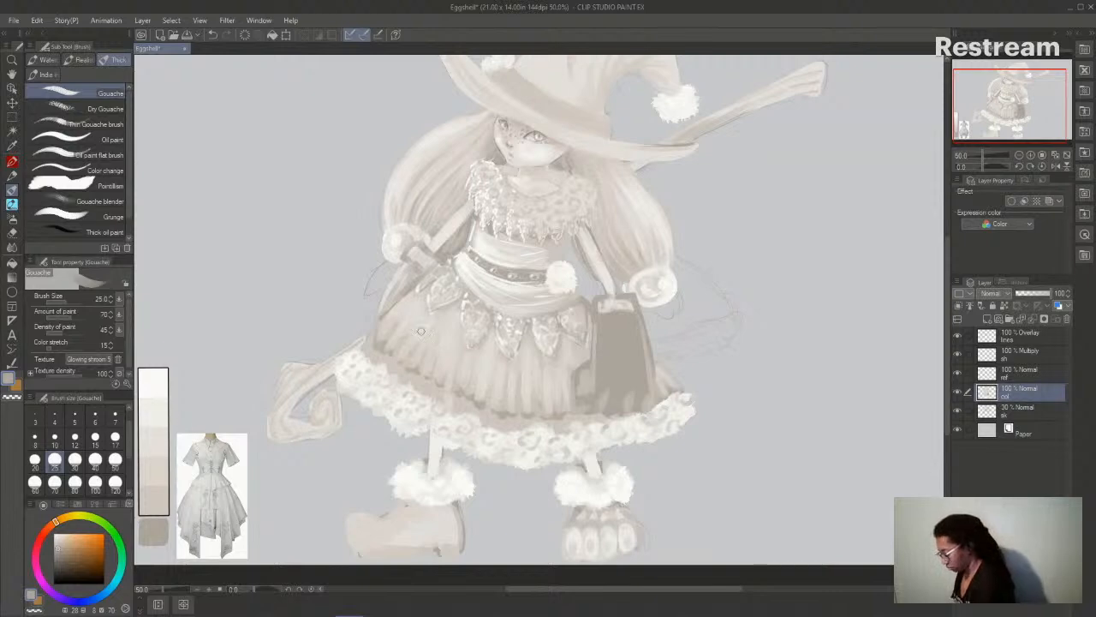
left_click(158, 477)
left_click_drag(601, 298, 622, 312)
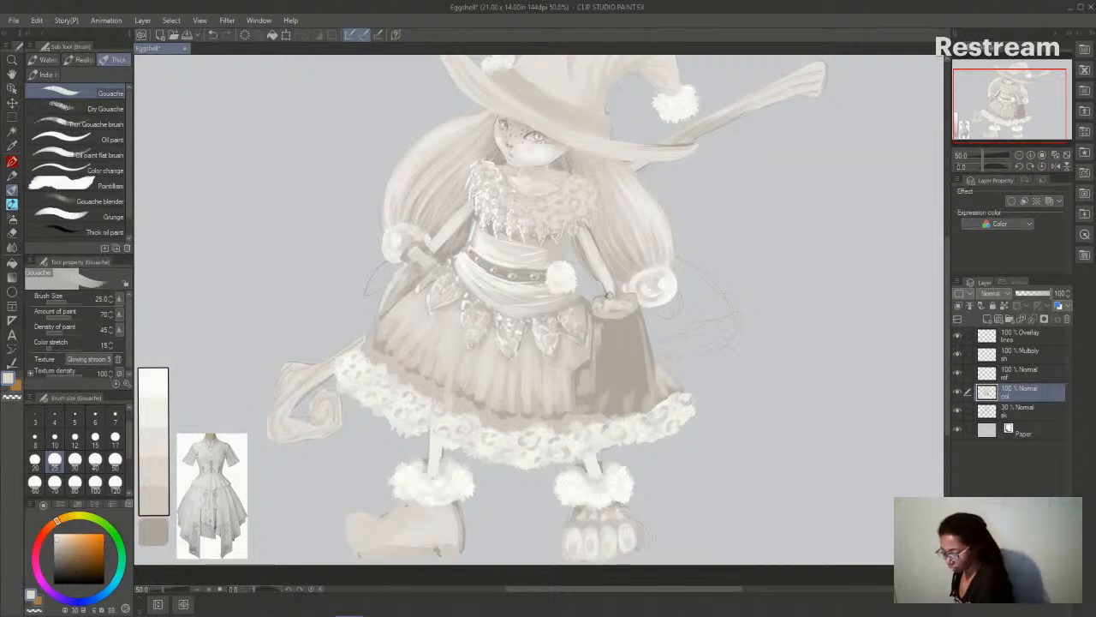
left_click_drag(595, 297, 643, 308)
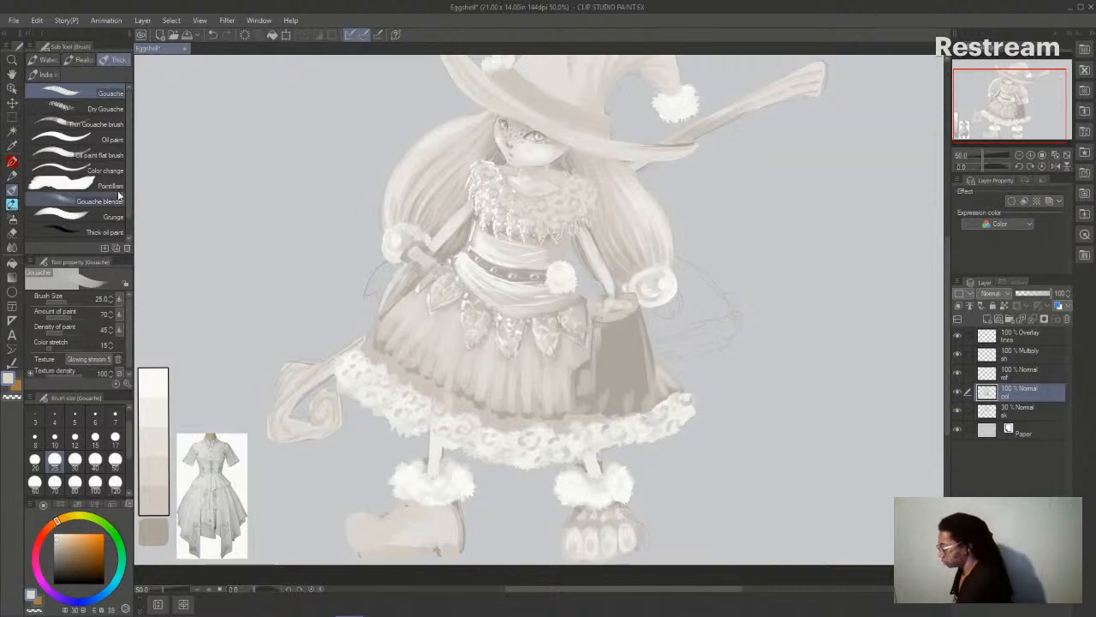
- Paint fluffy white fur cuffs over both wrists with the Pointillism brush, enlarging it to size 50
left_click(77, 185)
left_click_drag(594, 295, 599, 309)
left_click(115, 459)
mouse_move(609, 310)
left_mouse_down()
mouse_move(622, 313)
mouse_move(624, 298)
mouse_move(636, 306)
mouse_move(623, 310)
mouse_move(629, 319)
mouse_move(635, 298)
mouse_move(610, 312)
left_mouse_up()
mouse_move(416, 255)
left_mouse_down()
mouse_move(426, 256)
mouse_move(405, 253)
mouse_move(430, 257)
mouse_move(440, 283)
left_mouse_up()
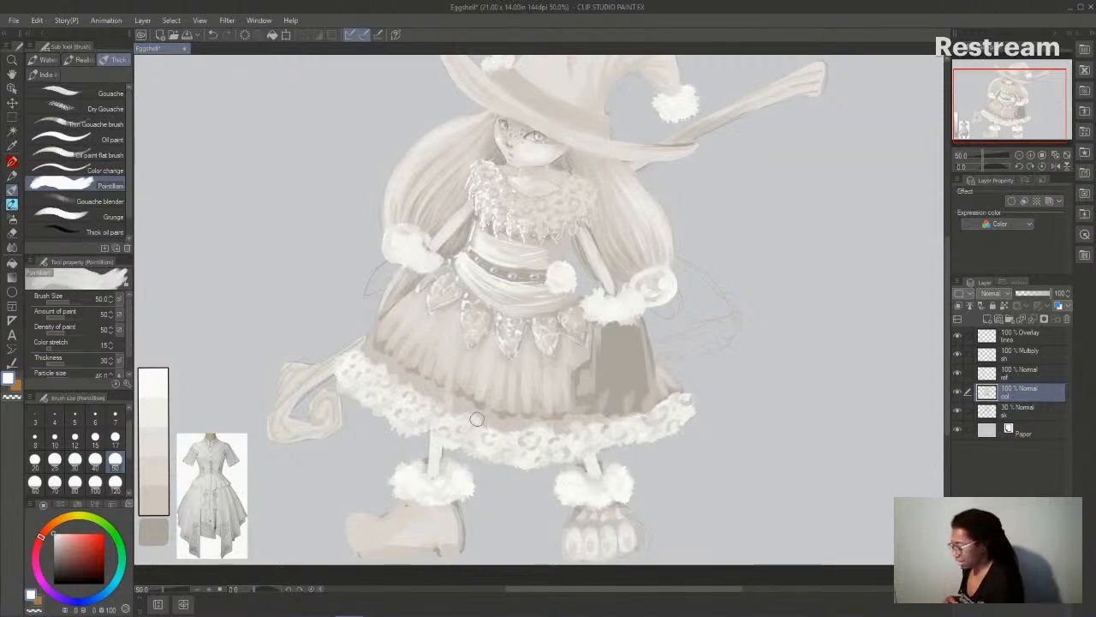
- Add shading and light touches to the fur cuff on the bent arm with the Pointillism brush at size 12
left_click(150, 490)
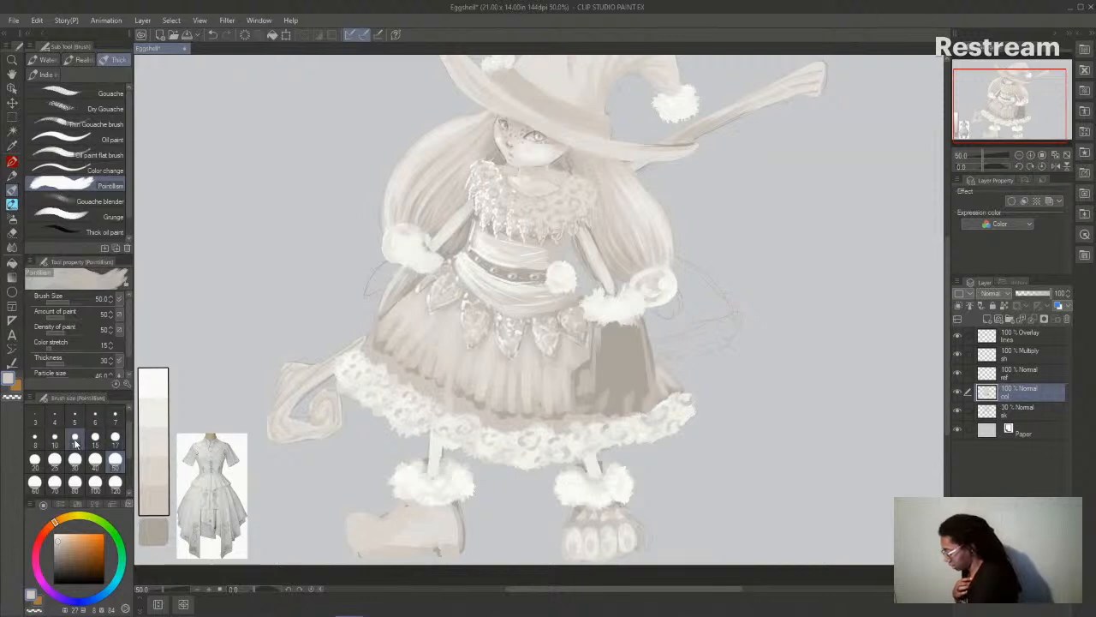
left_click(75, 438)
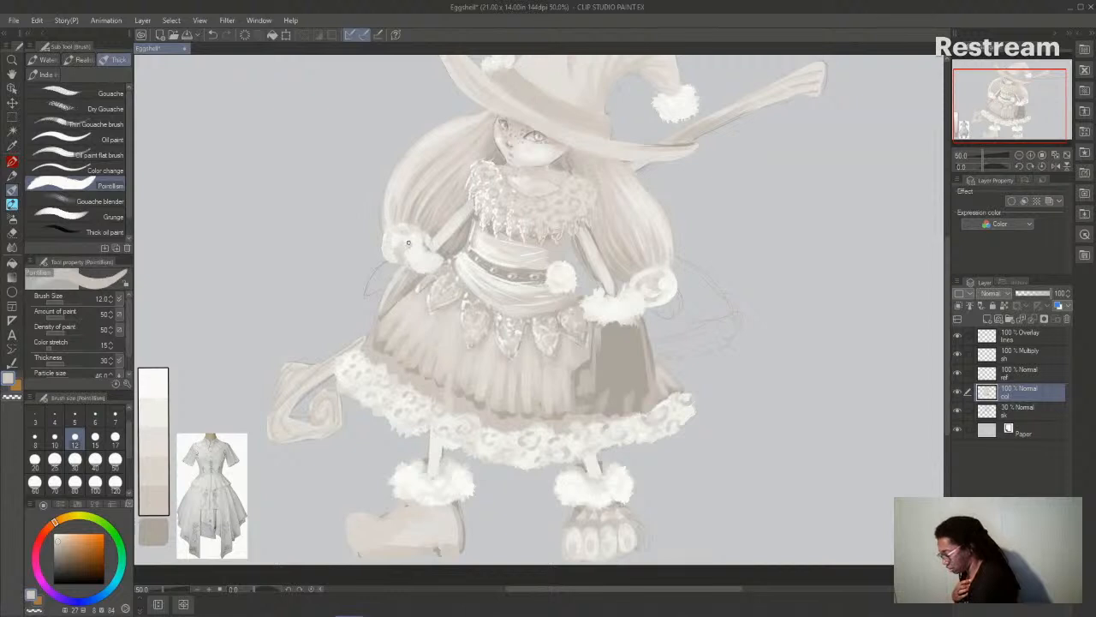
left_click(408, 241, "alt")
left_click_drag(404, 245, 410, 265)
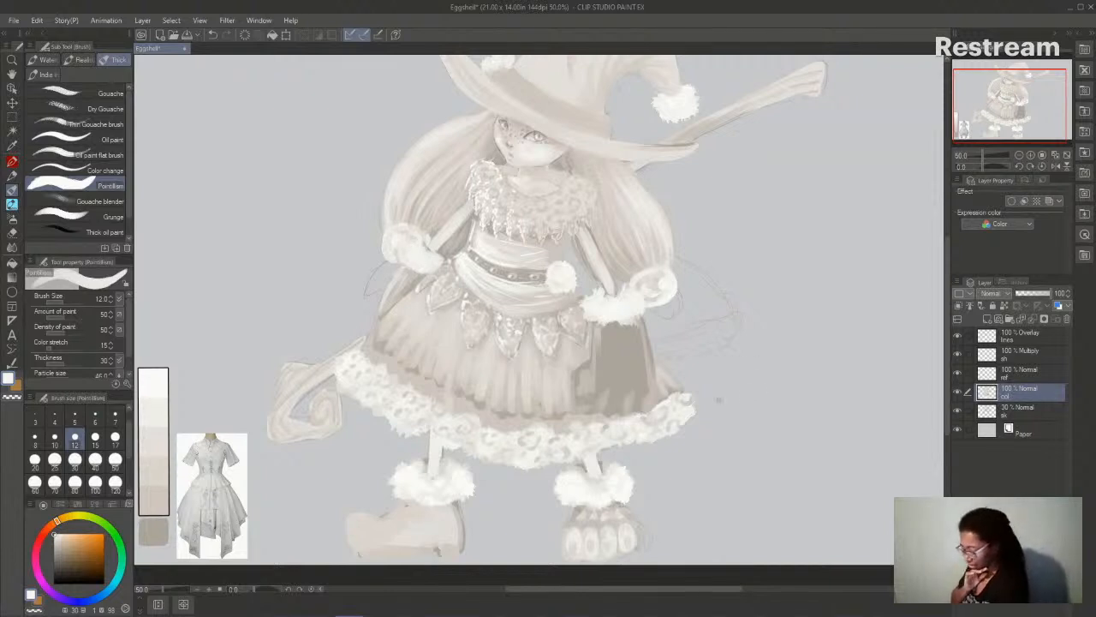
- Dab grey shadow spots on the fur cuff over the skirt, then soften them with white at brush size 20
left_click(154, 504, "alt")
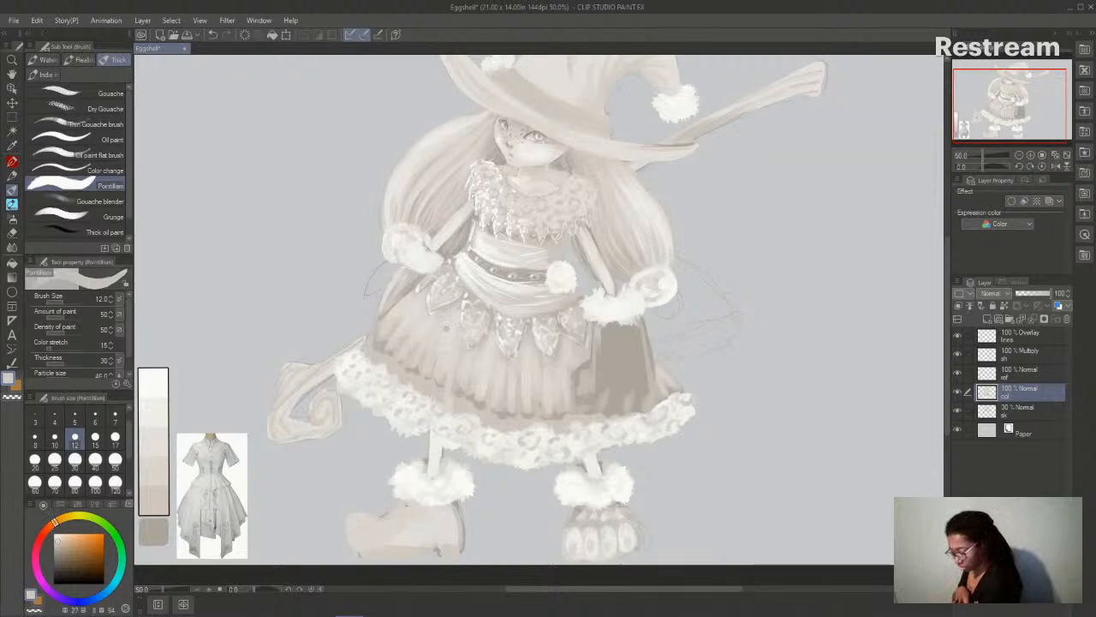
left_click_drag(595, 307, 620, 311)
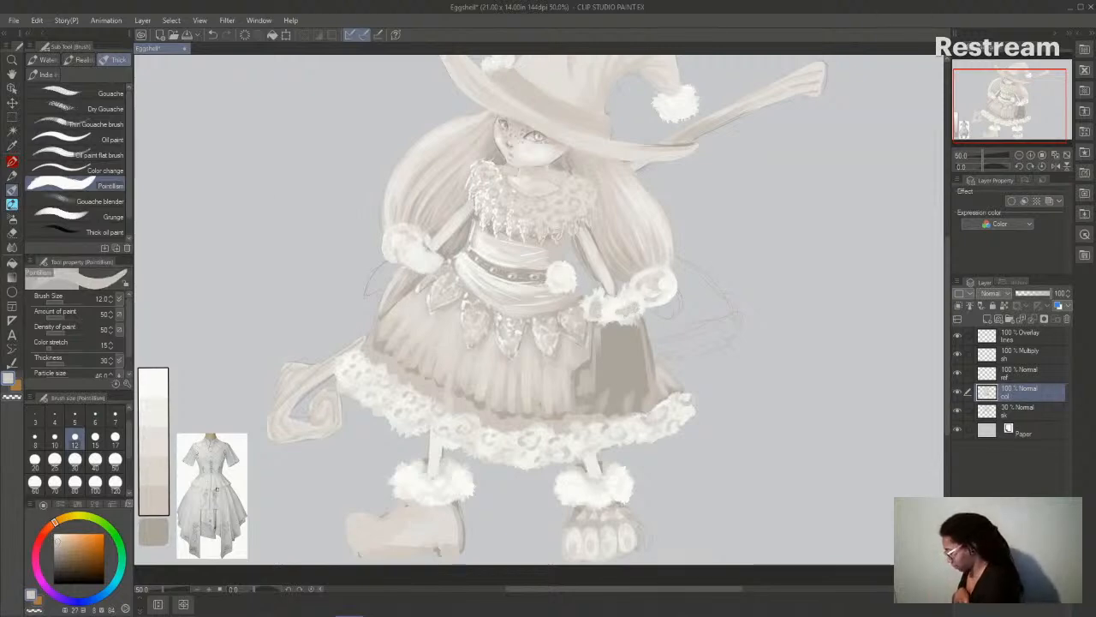
left_click(158, 422)
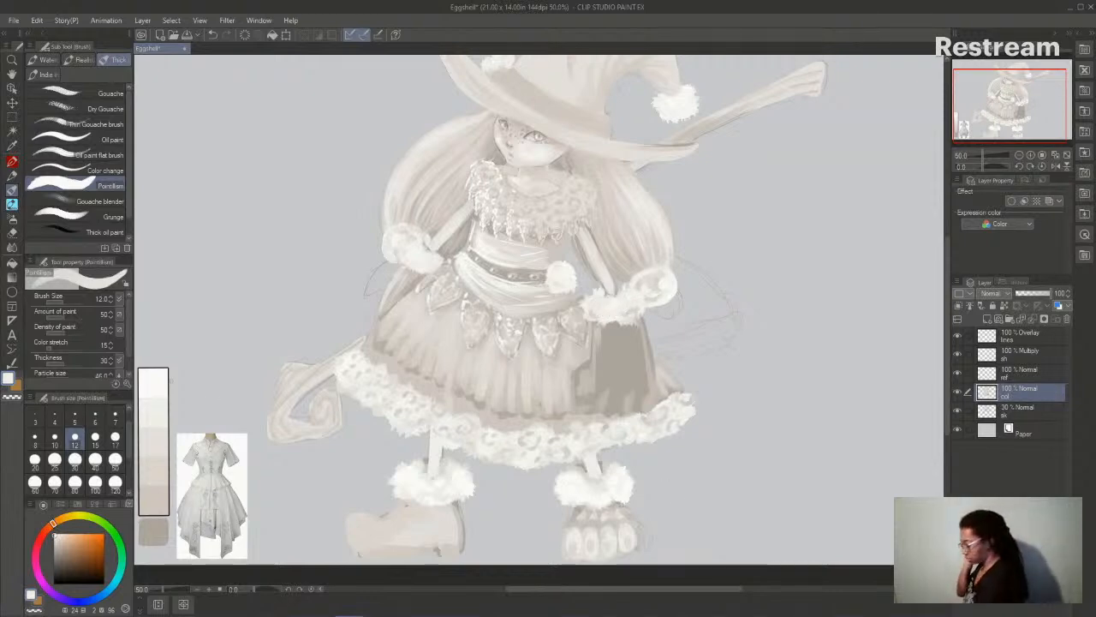
left_click(160, 378, "alt")
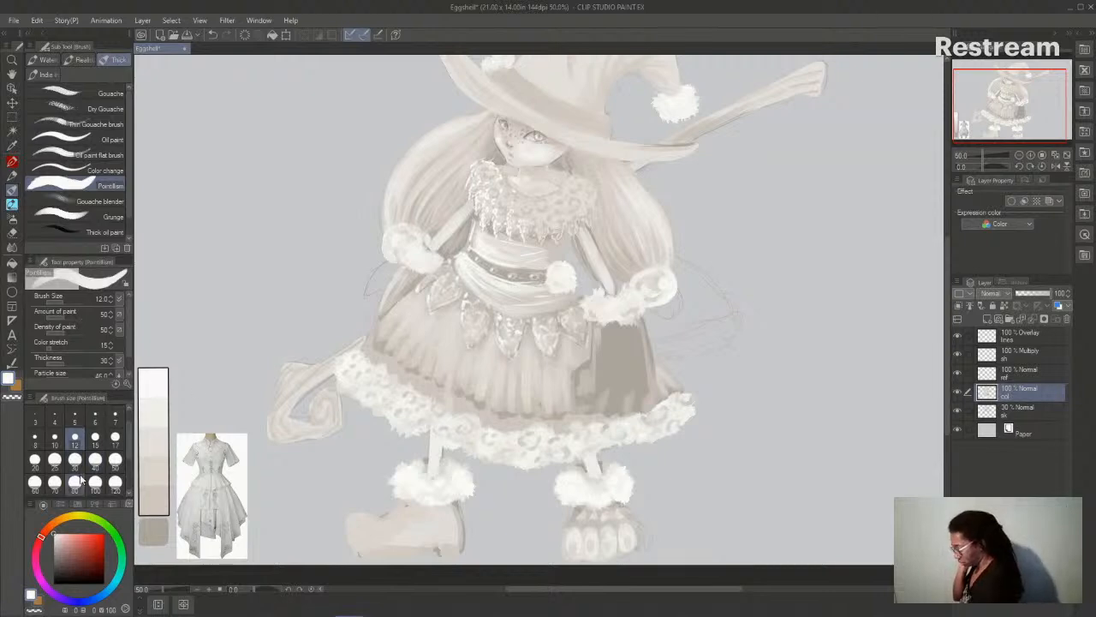
left_click(34, 460)
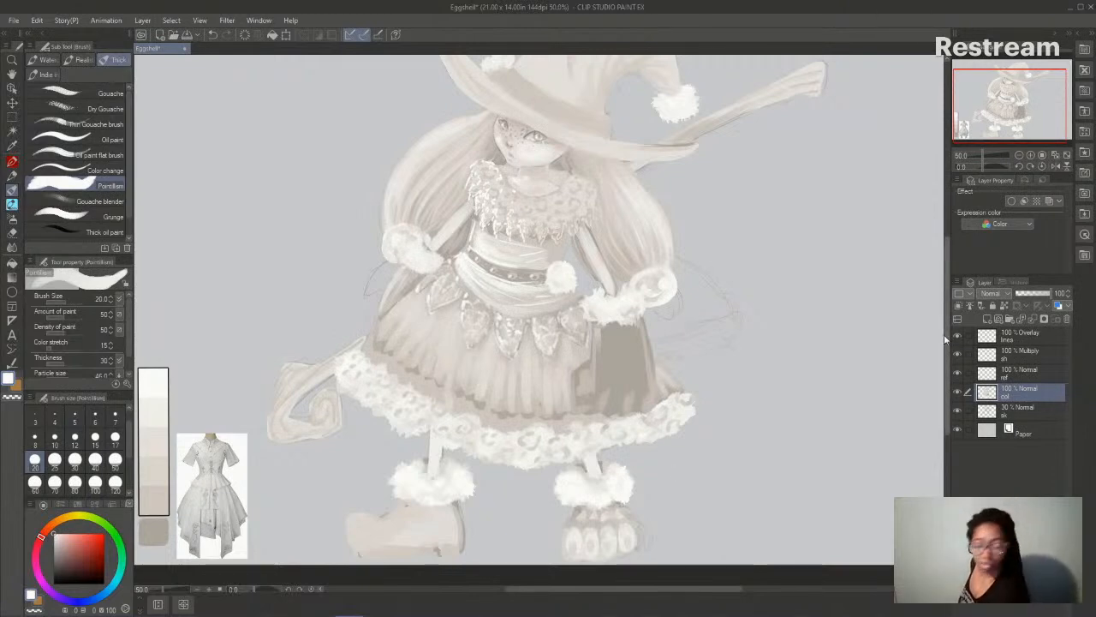
- Brighten the upturned edge of the hat brim with white, using the Paint and apply brush at size 20
left_click_drag(946, 339, 946, 306)
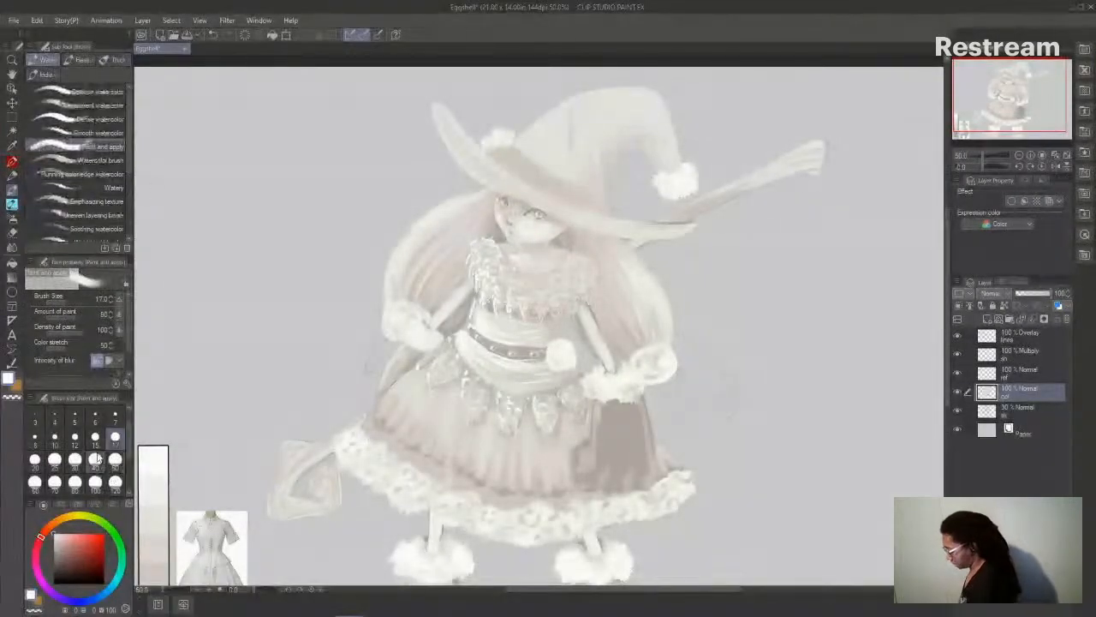
left_click(34, 459)
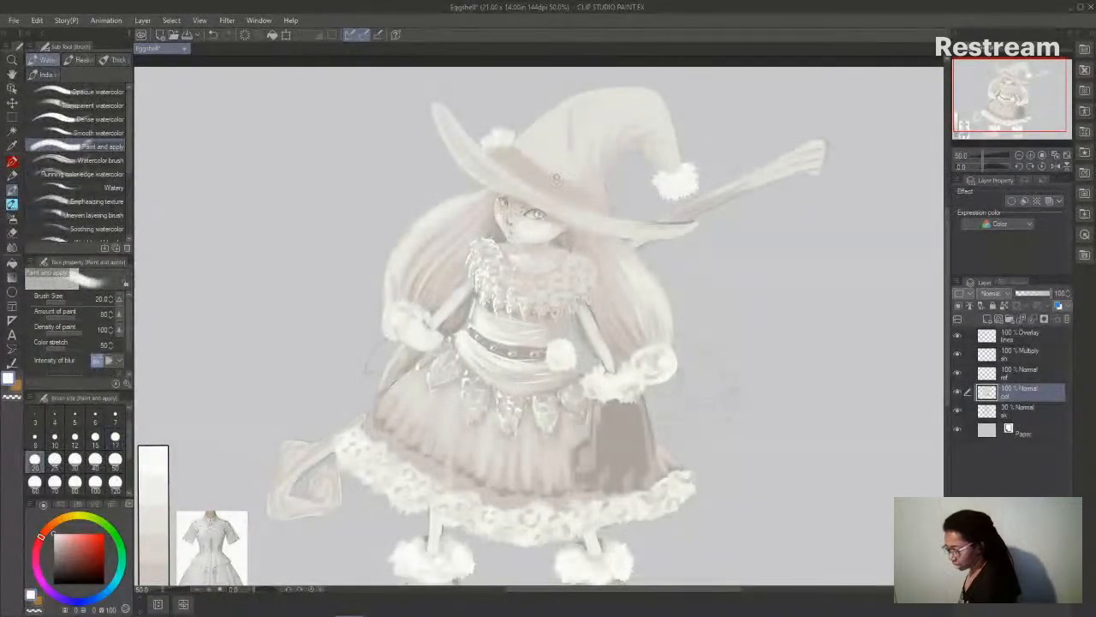
mouse_move(435, 111)
left_mouse_down()
mouse_move(473, 176)
mouse_move(548, 213)
left_mouse_up()
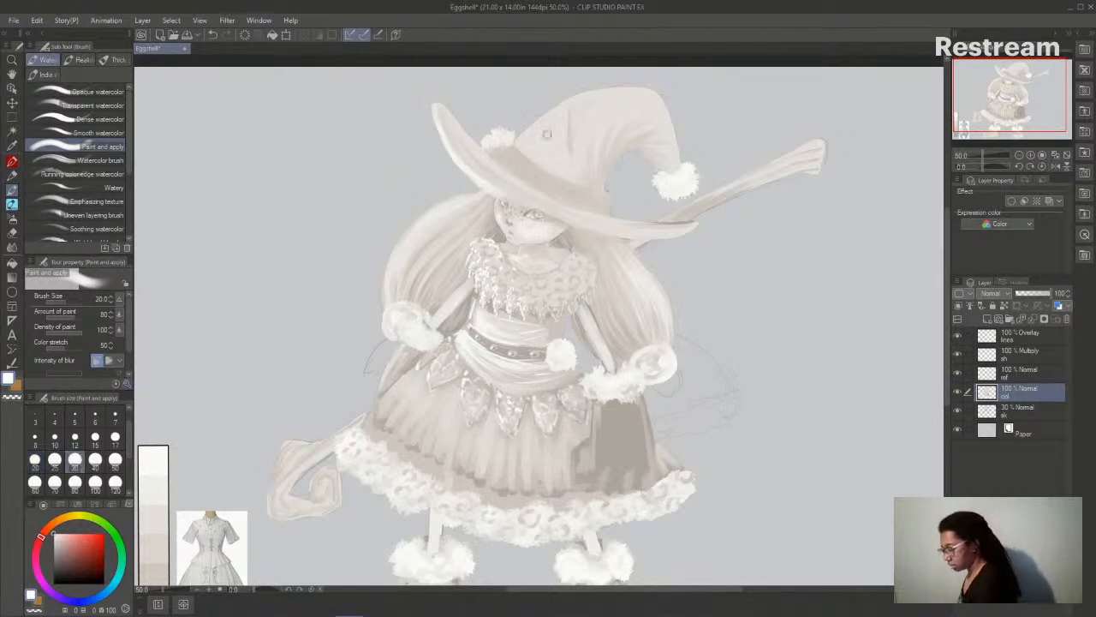
- Paint soft white highlights along the folds of the hat's cone with Paint and apply at sizes 70 and 30
left_click(55, 482)
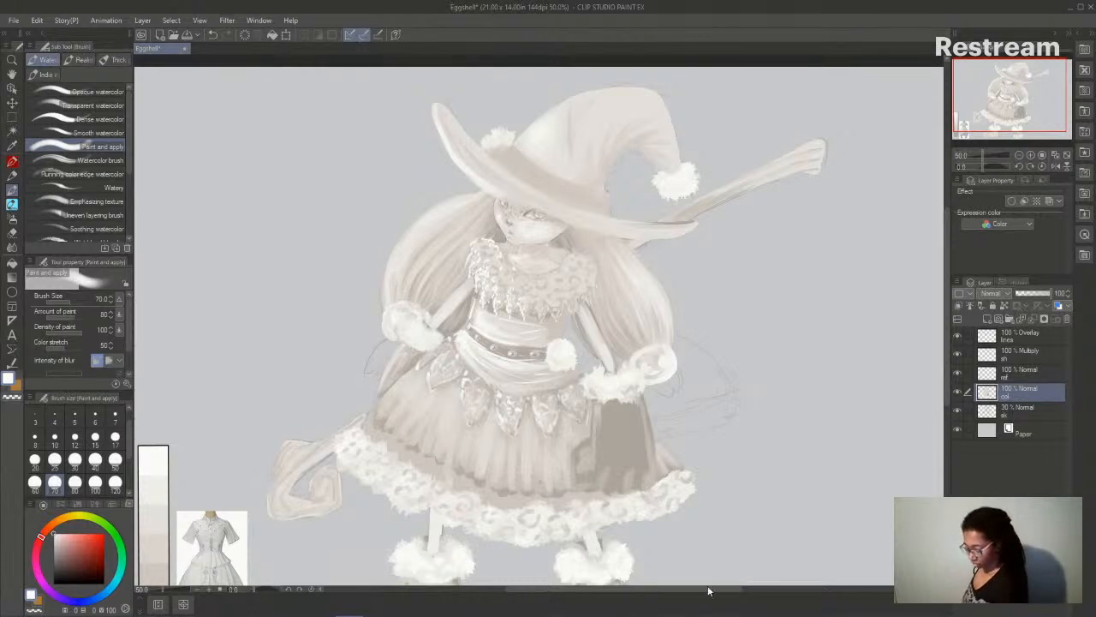
left_click_drag(699, 590, 709, 591)
left_click_drag(947, 292, 948, 299)
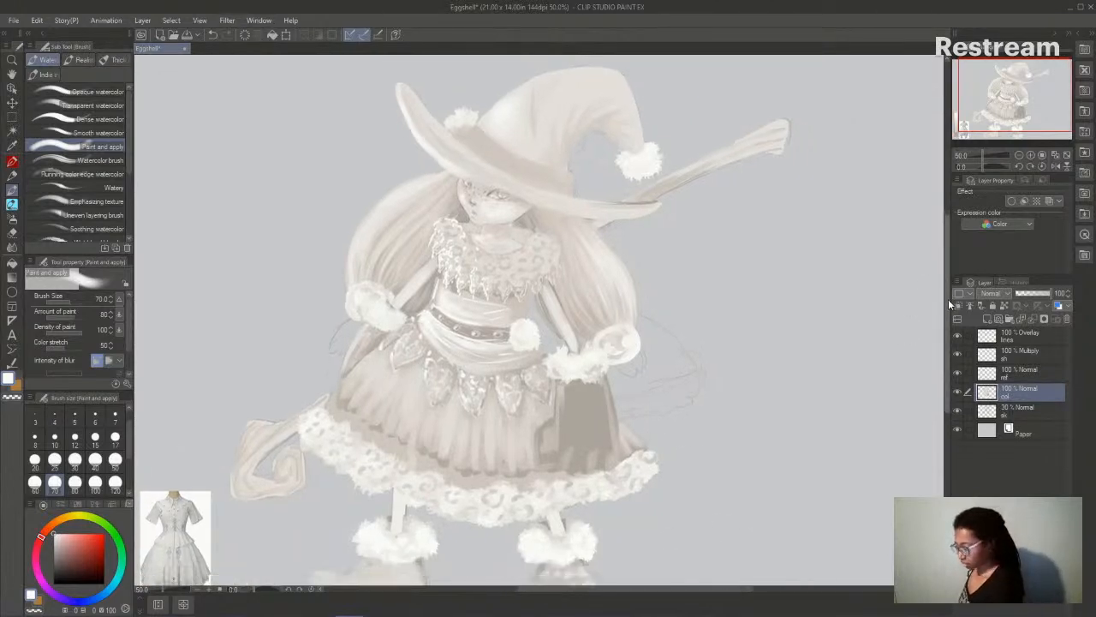
left_click(75, 461)
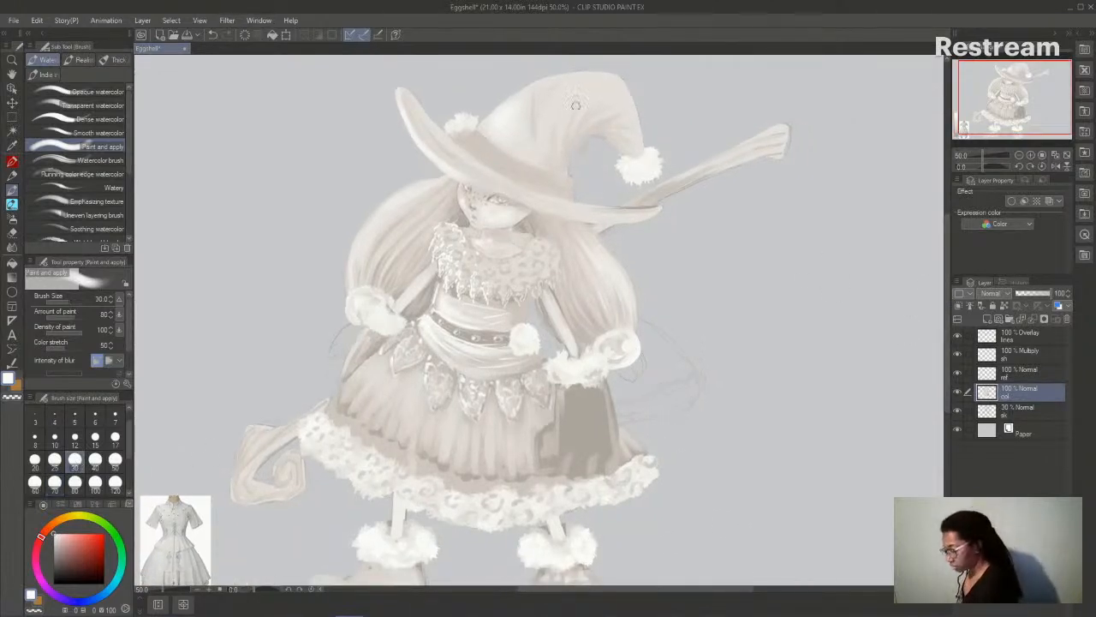
left_click_drag(546, 141, 561, 90)
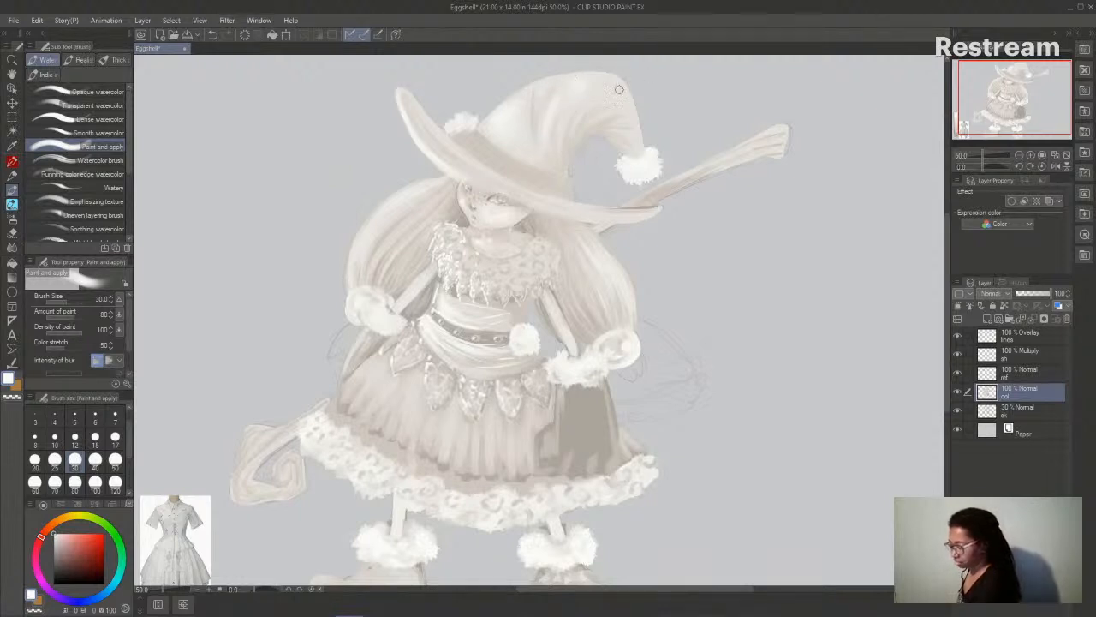
- Refine the folds and shading of the hat's cone with the Oil paint brush at size 17
left_click(117, 60)
left_click(101, 139)
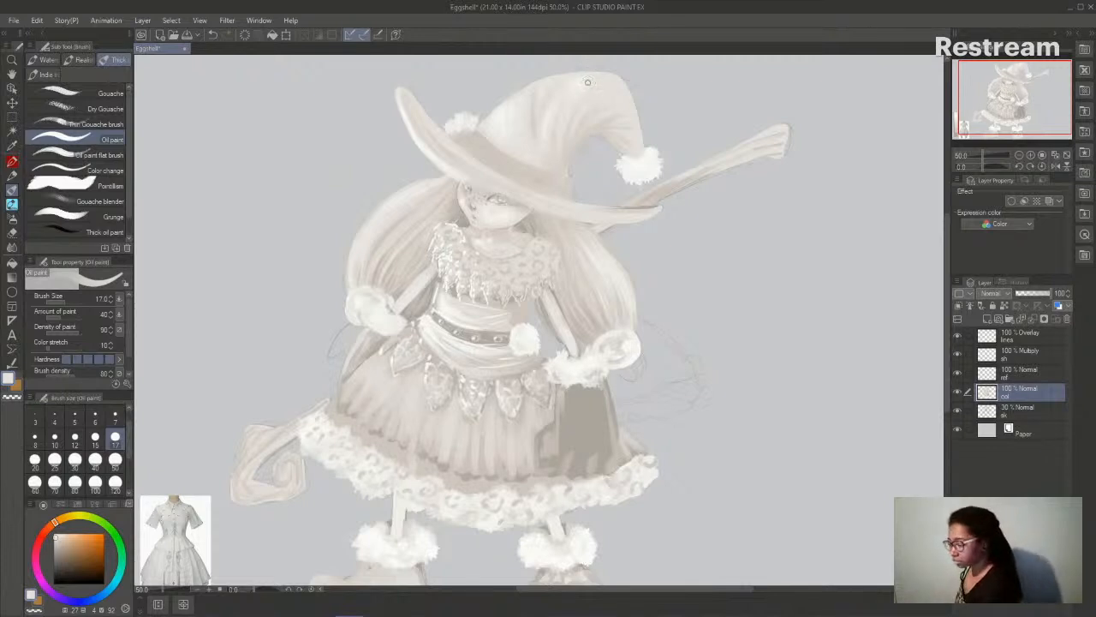
left_click_drag(718, 593, 719, 593)
left_click_drag(946, 305, 946, 281)
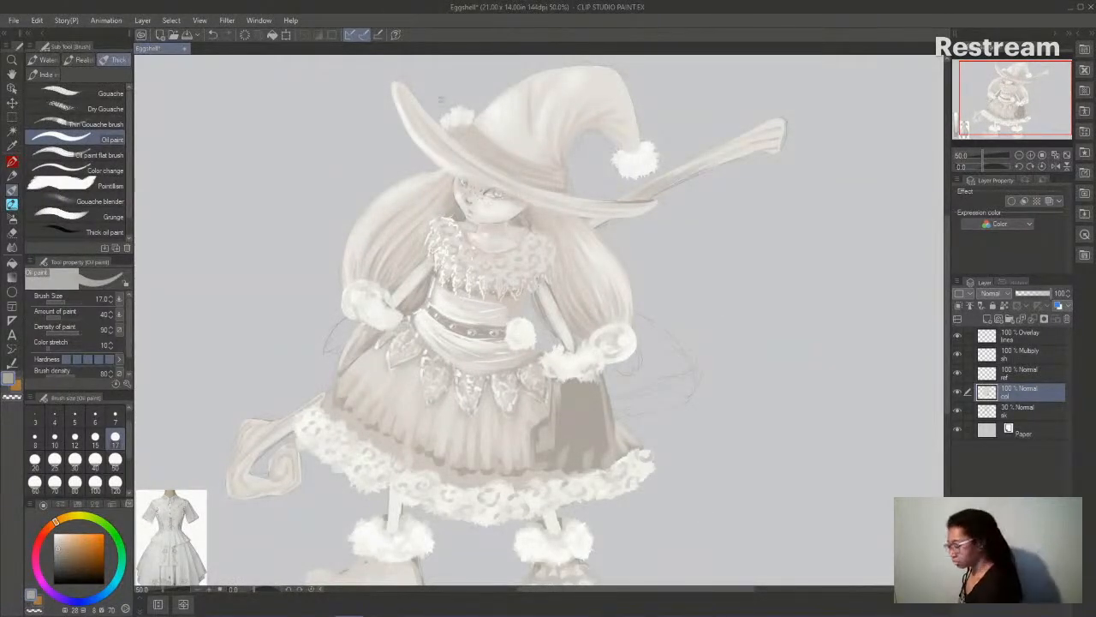
- Clean up the upturned hat brim and its tip with Oil paint strokes in light tones sampled from the brim
left_click(412, 130, "alt")
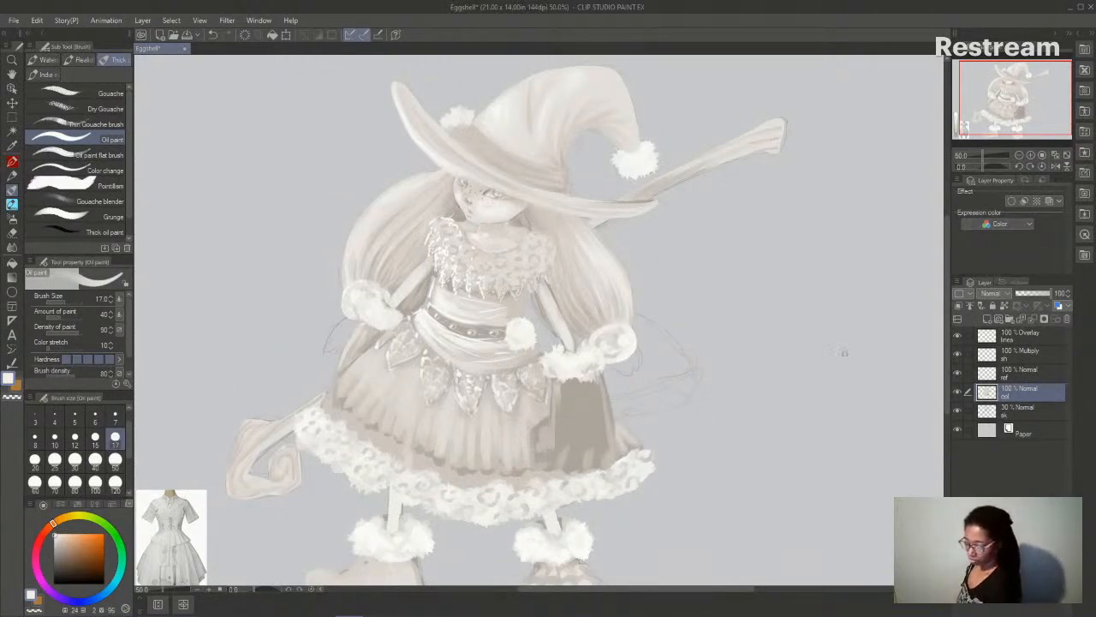
mouse_move(945, 296)
left_mouse_down()
mouse_move(945, 310)
mouse_move(946, 280)
left_mouse_up()
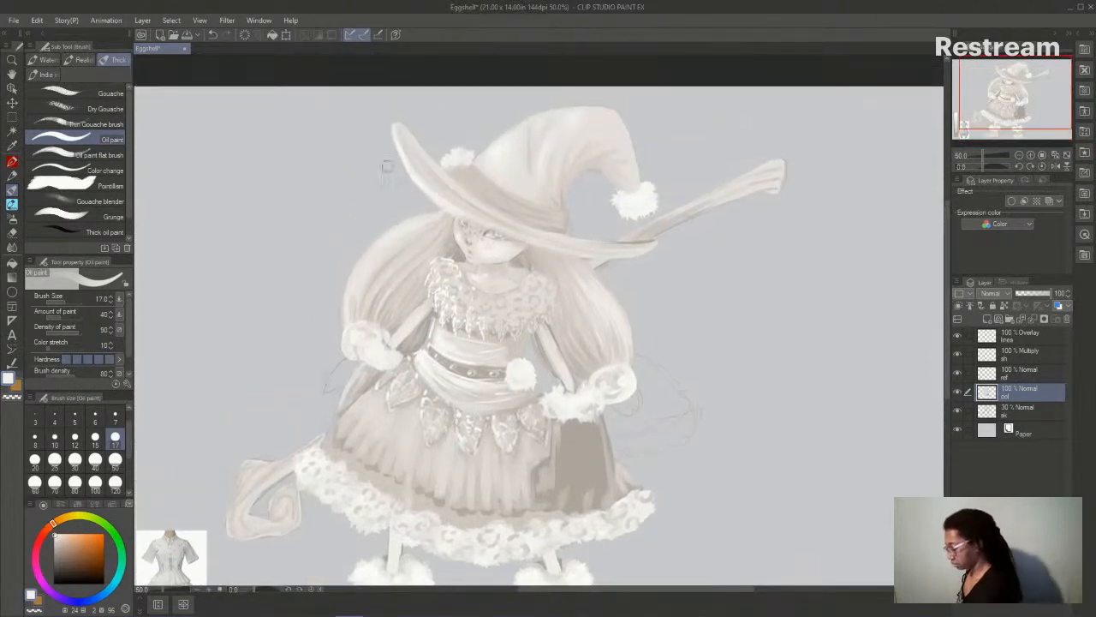
left_click_drag(412, 179, 440, 208)
left_click(399, 150, "alt")
left_click_drag(396, 145, 399, 152)
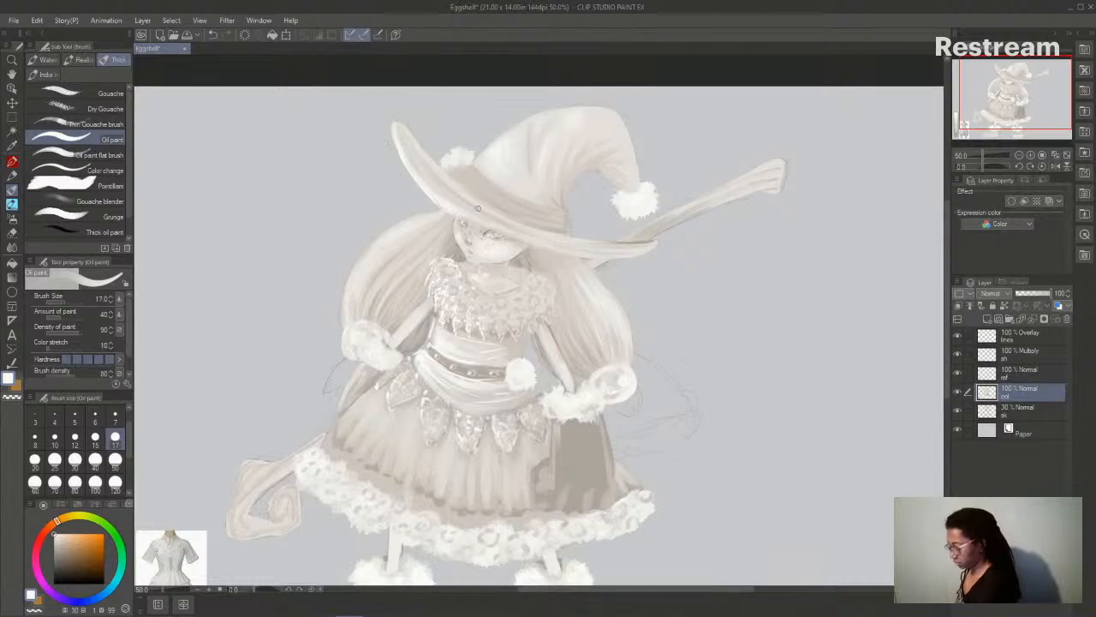
- Try painting small white icicles along the underside of the hat brim on a new layer, using the Bit husky brush at size 12
scroll(942, 304, "down", 1)
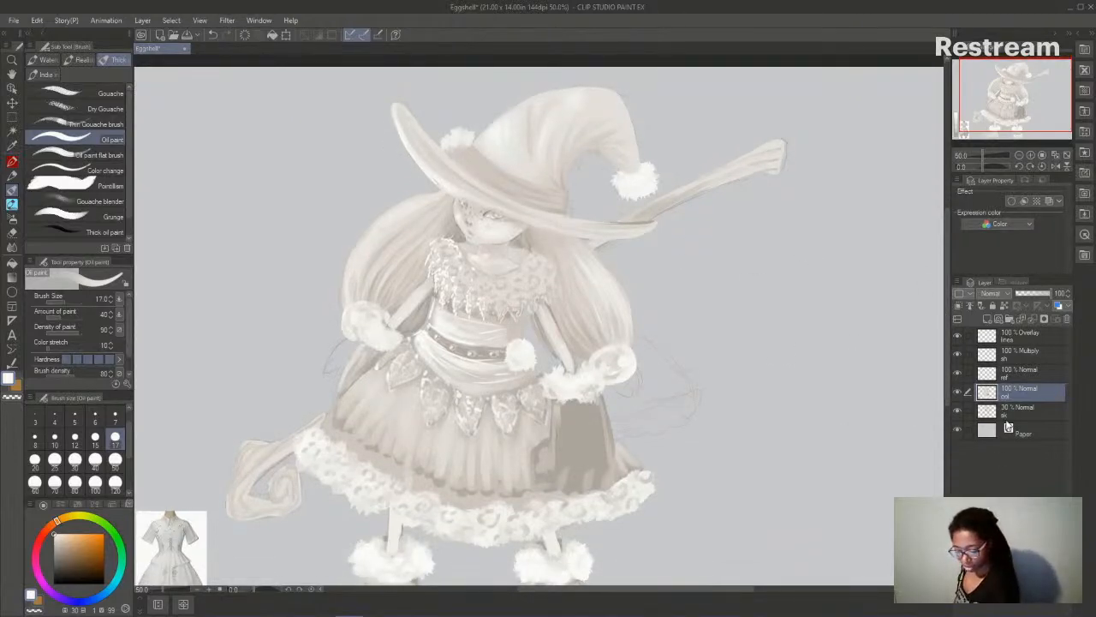
left_click(985, 319)
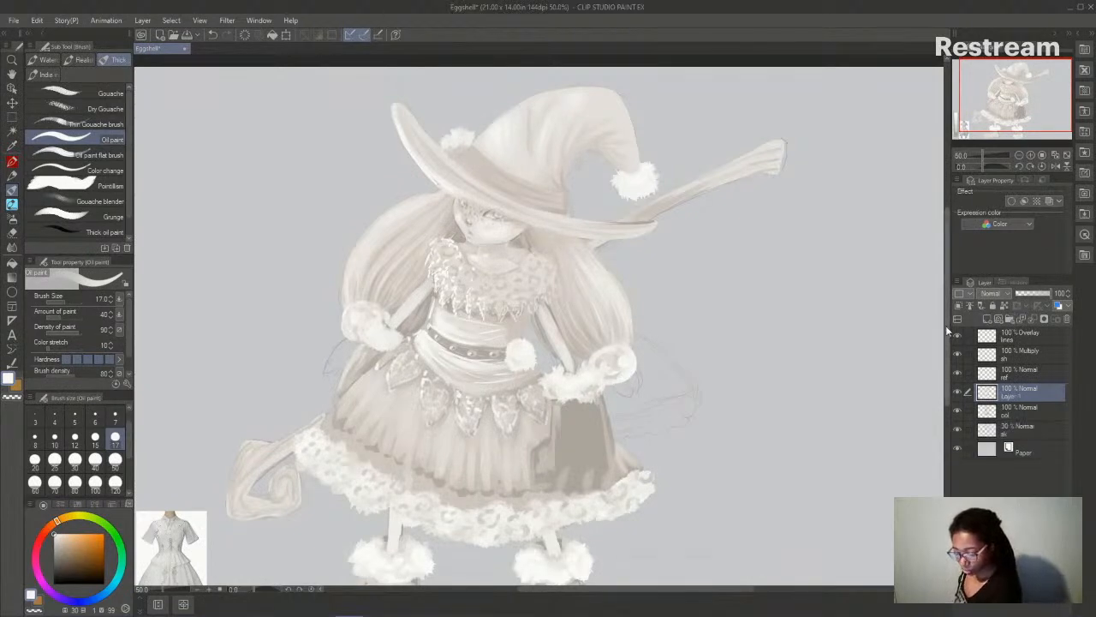
scroll(942, 325, "up", 1)
left_click(1031, 155)
left_click_drag(715, 590, 706, 591)
left_click(42, 73)
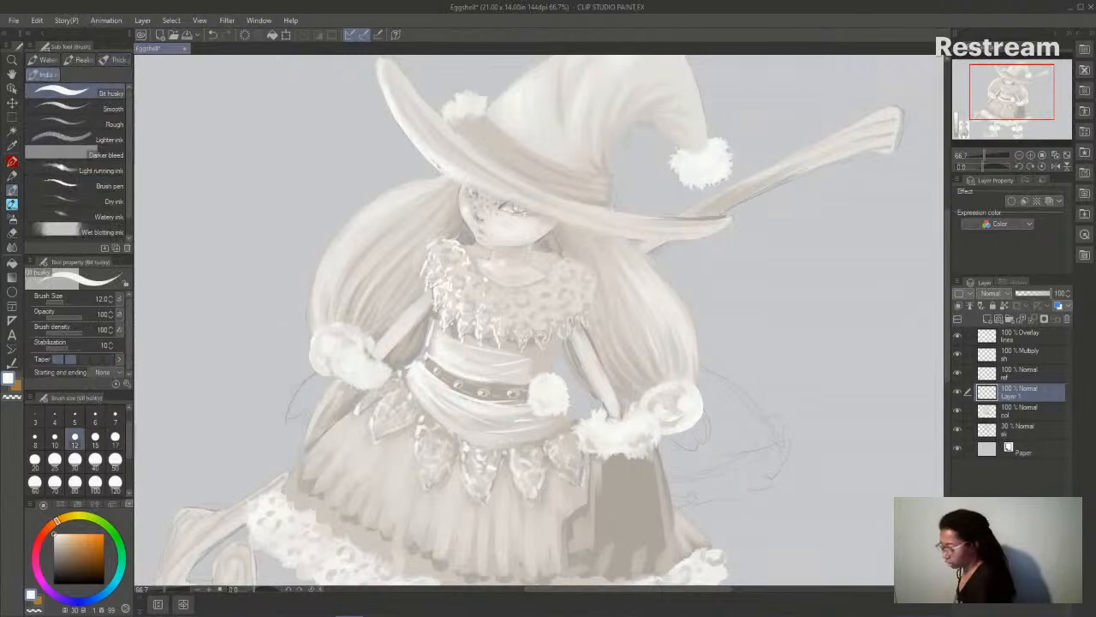
scroll(947, 313, "up", 2)
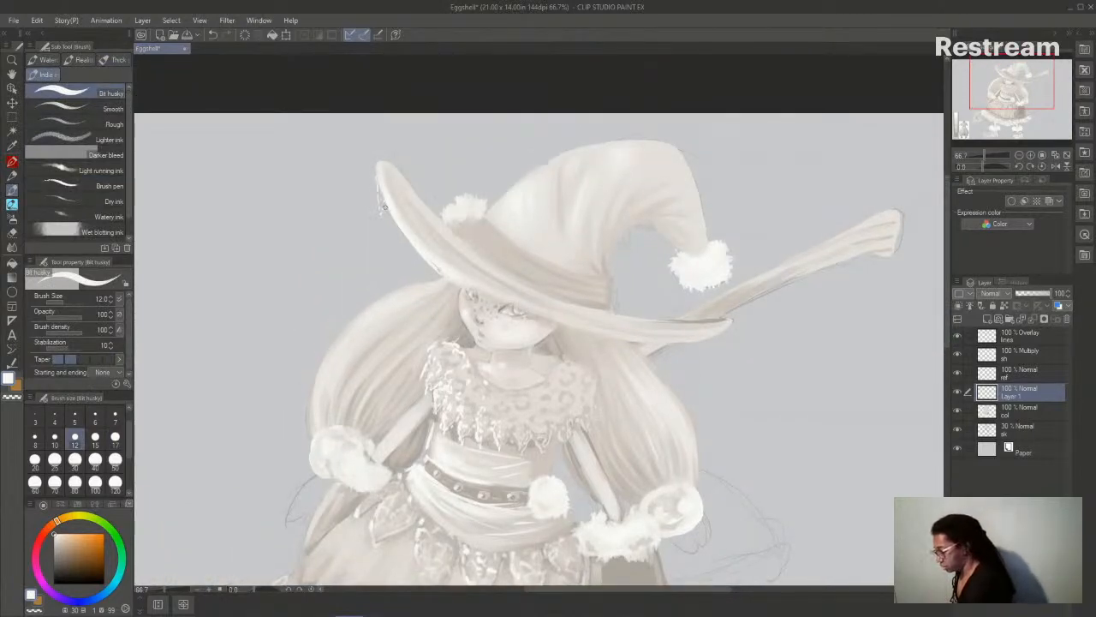
left_click_drag(386, 218, 394, 239)
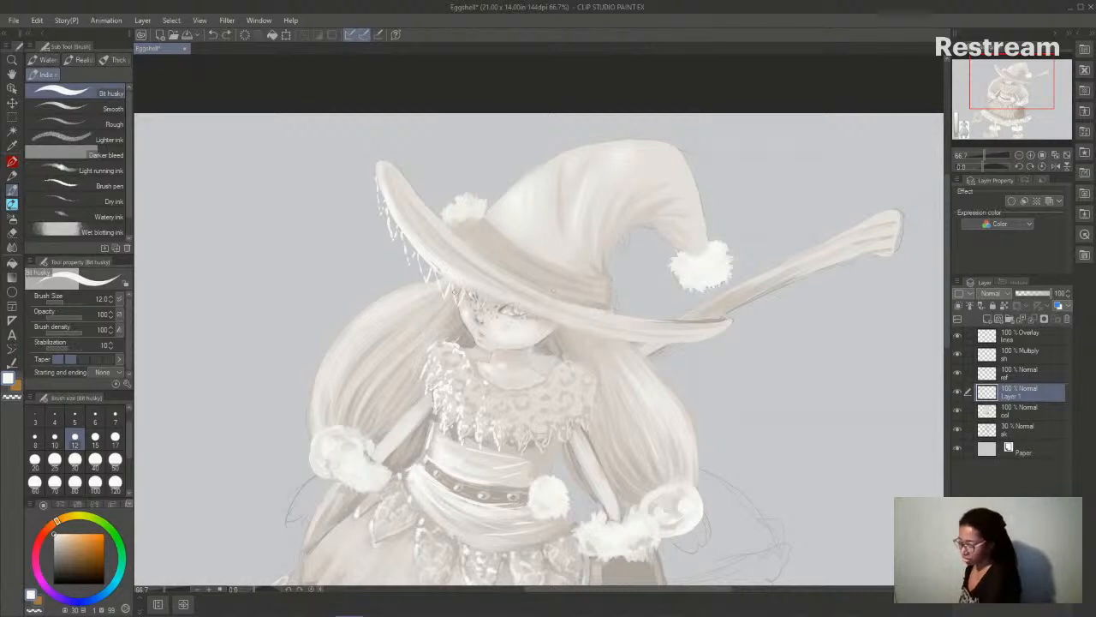
- Compare earlier states in the edit history and revert to a previous Oil paint stroke, discarding the icicles and their layer
scroll(945, 324, "down", 1)
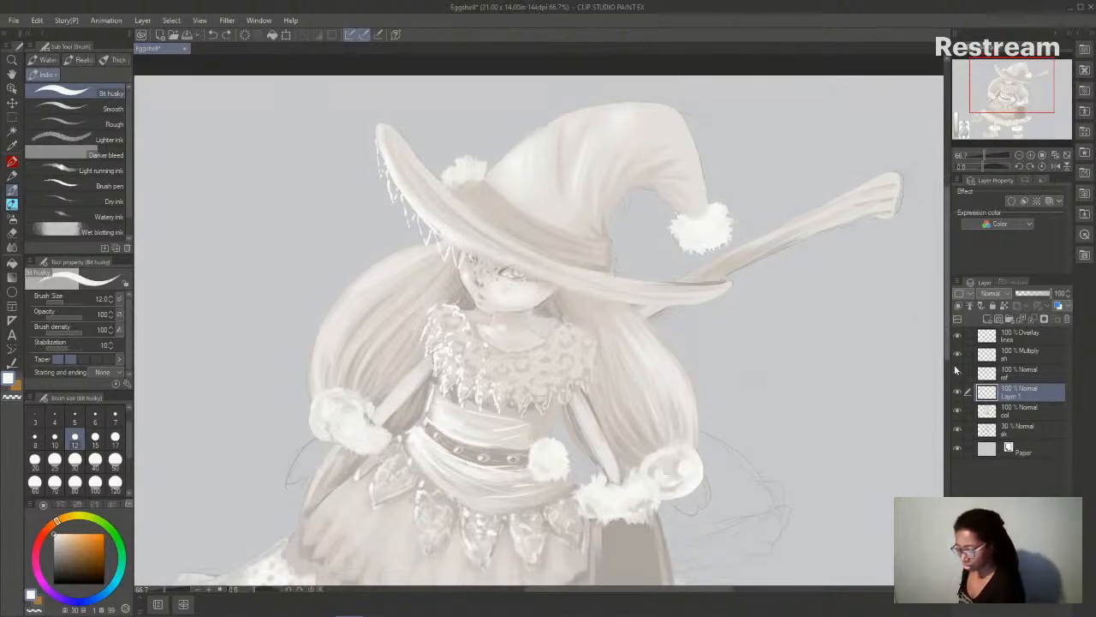
left_click(1018, 282)
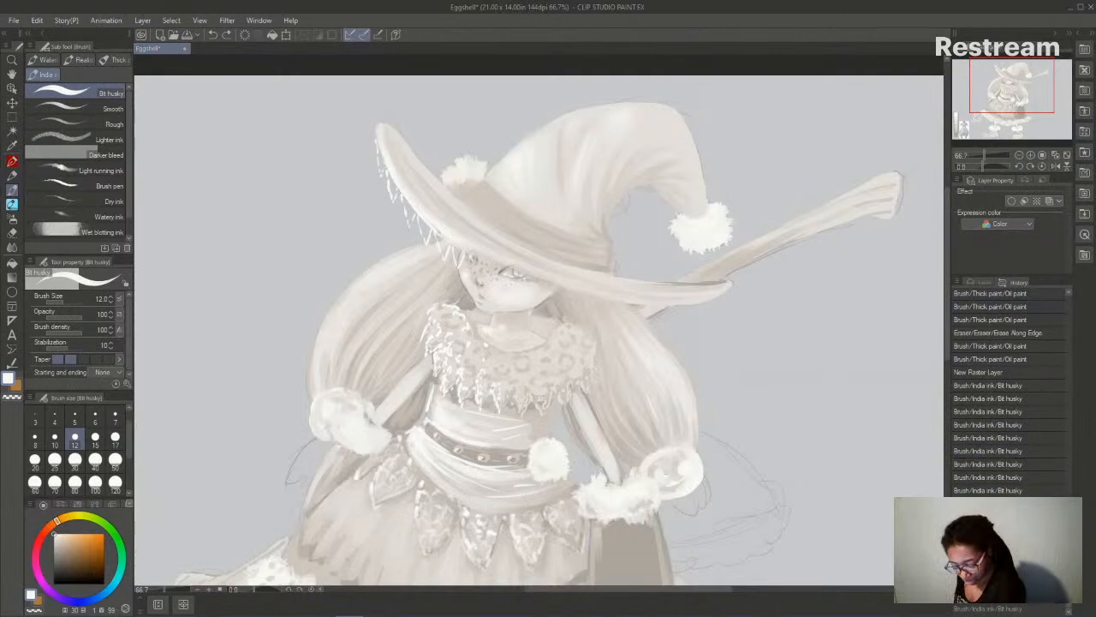
scroll(1047, 429, "up", 5)
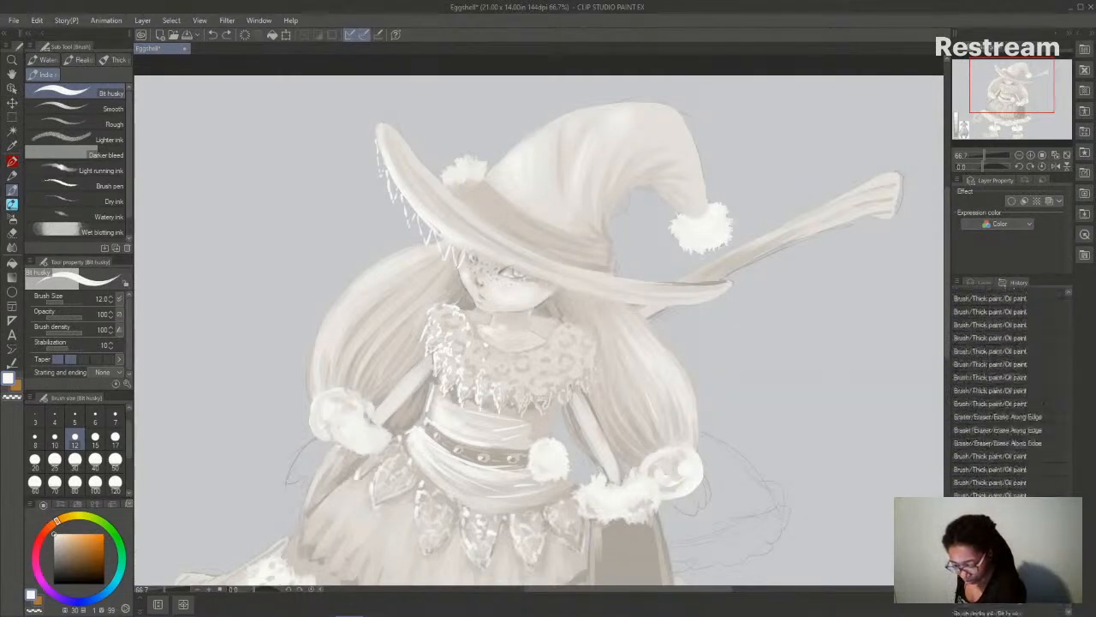
left_click(1046, 429)
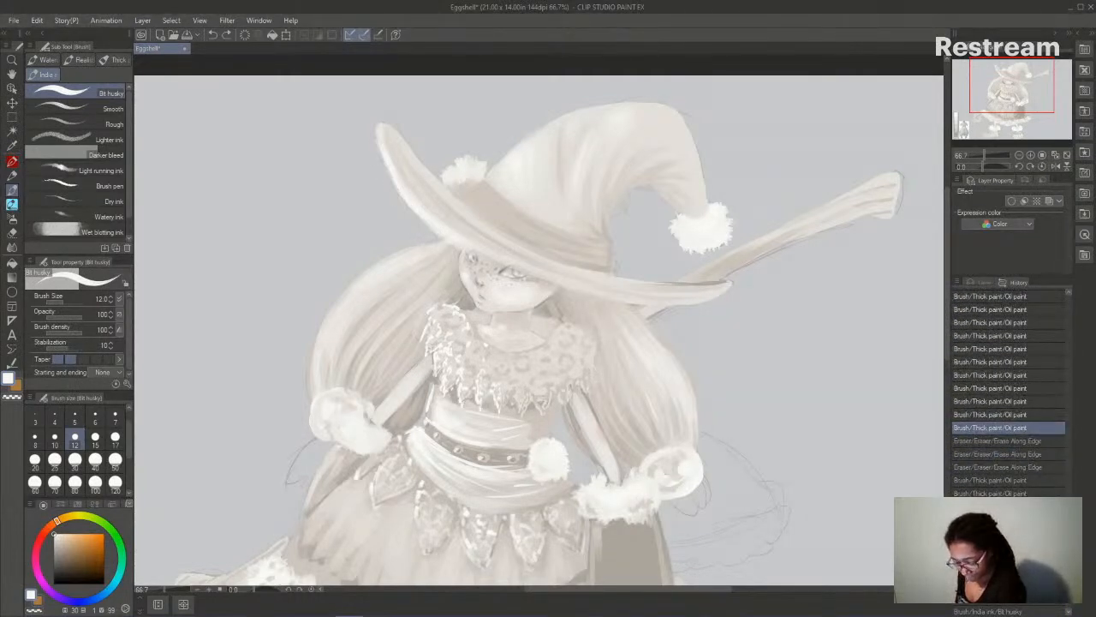
scroll(1041, 444, "up", 2)
left_click(1042, 445)
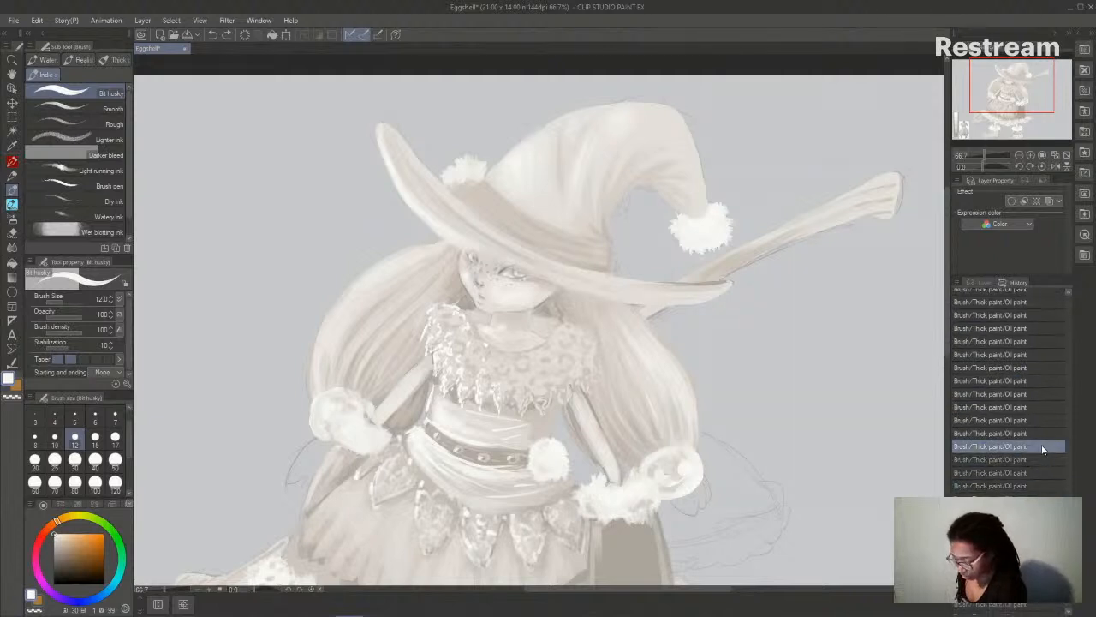
left_click(1042, 432)
left_click(1043, 459)
left_click(1042, 473)
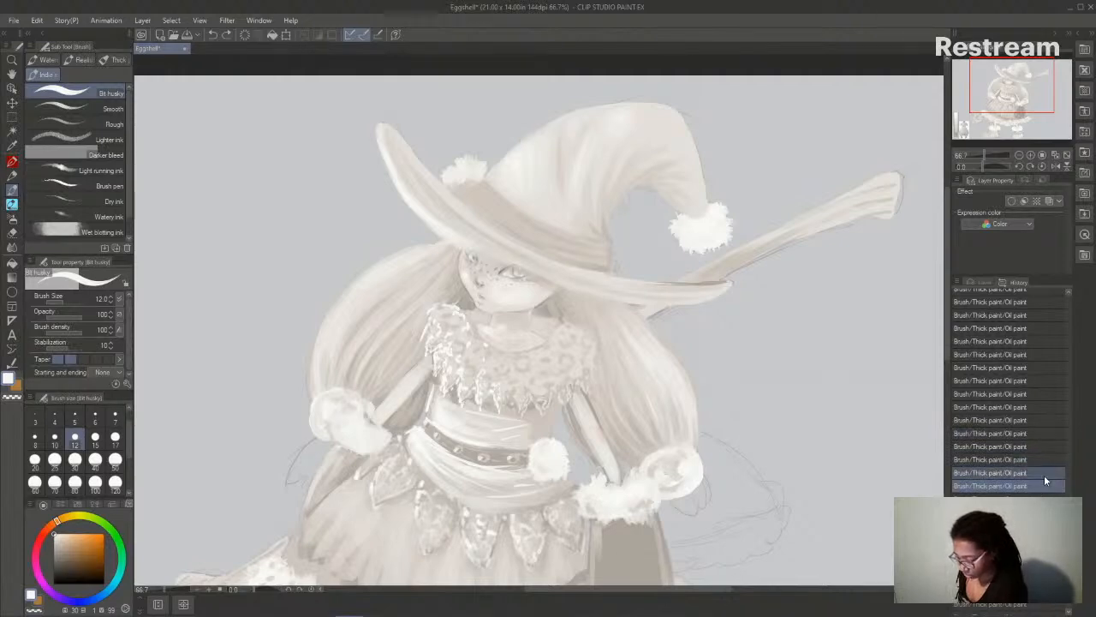
left_click(1043, 486)
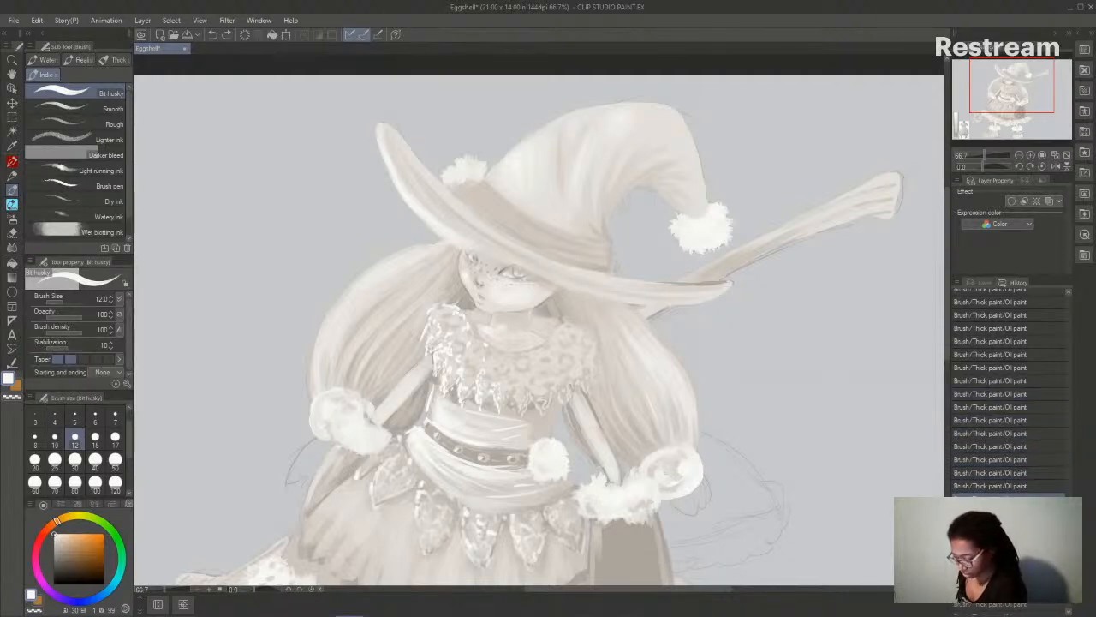
left_click(1043, 498)
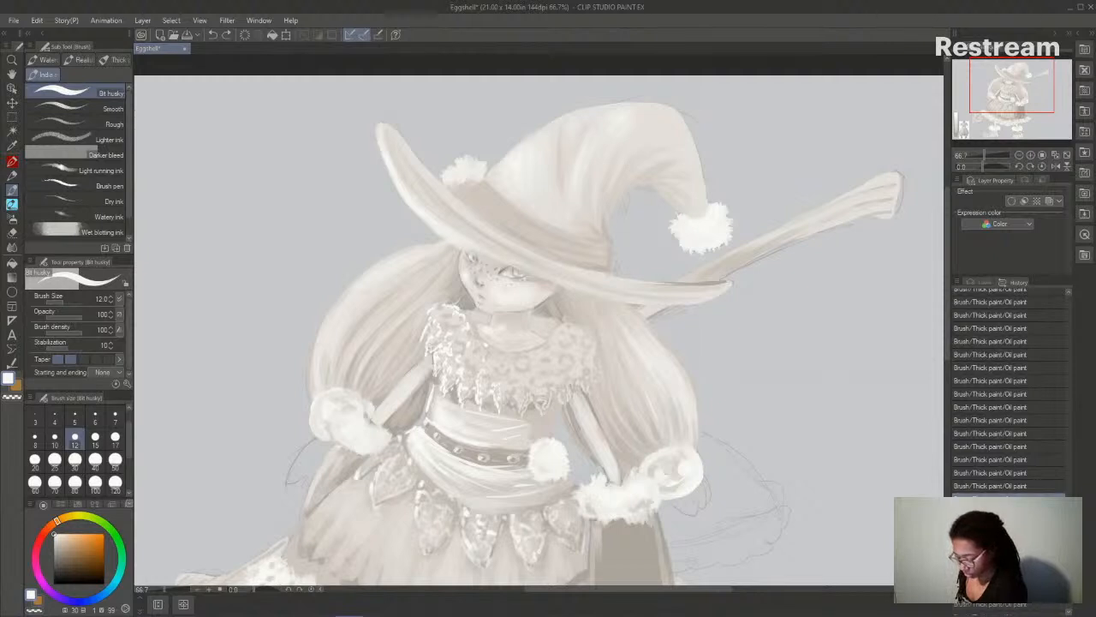
left_click(1044, 512)
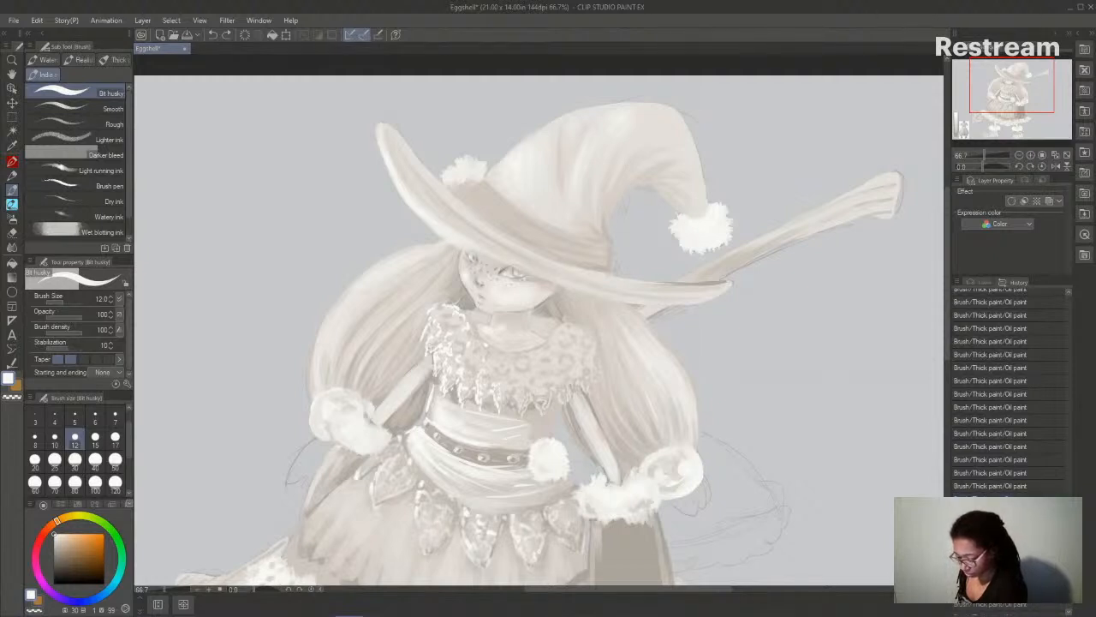
left_click(990, 314)
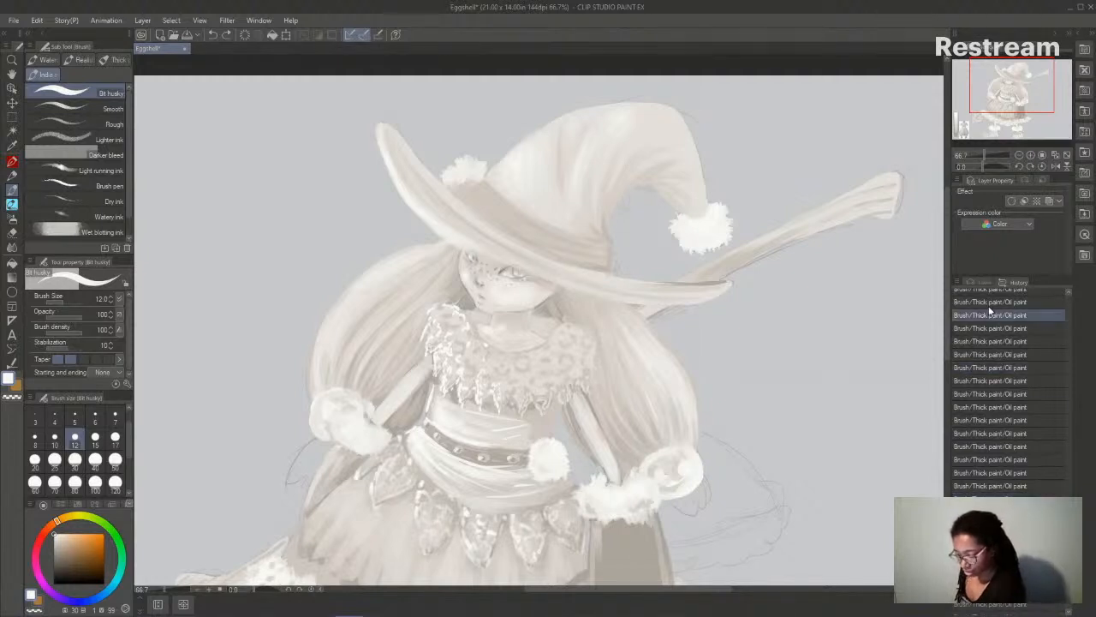
left_click(985, 282)
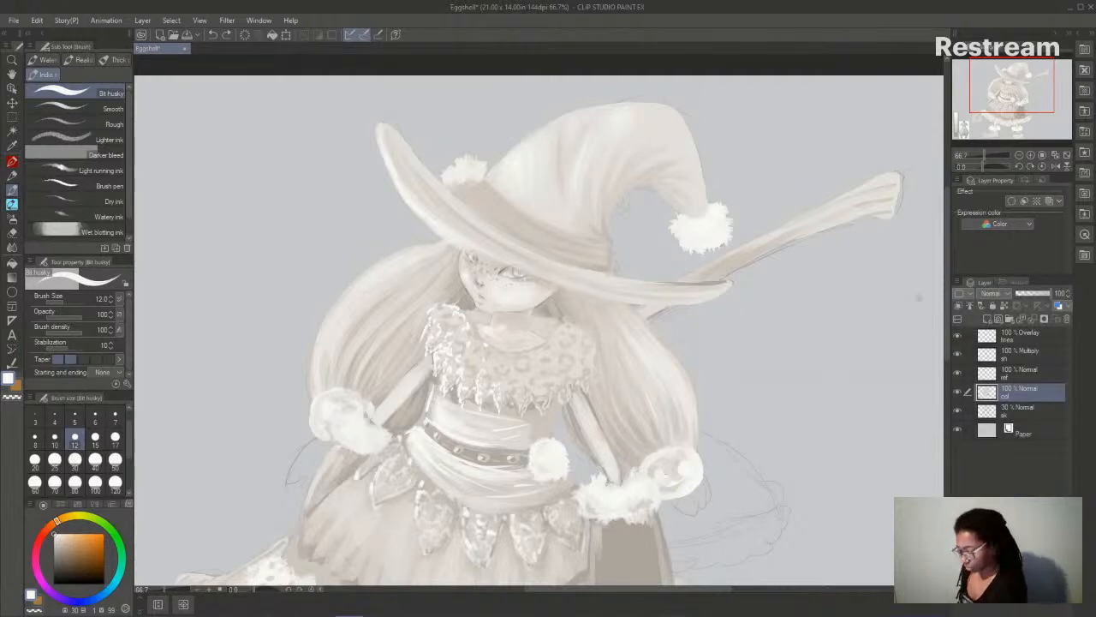
- Lighten and soften the dark side panel of the skirt with Pointillism strokes at size 30, using tones sampled from the skirt
left_click(1019, 155)
left_click_drag(947, 281, 944, 307)
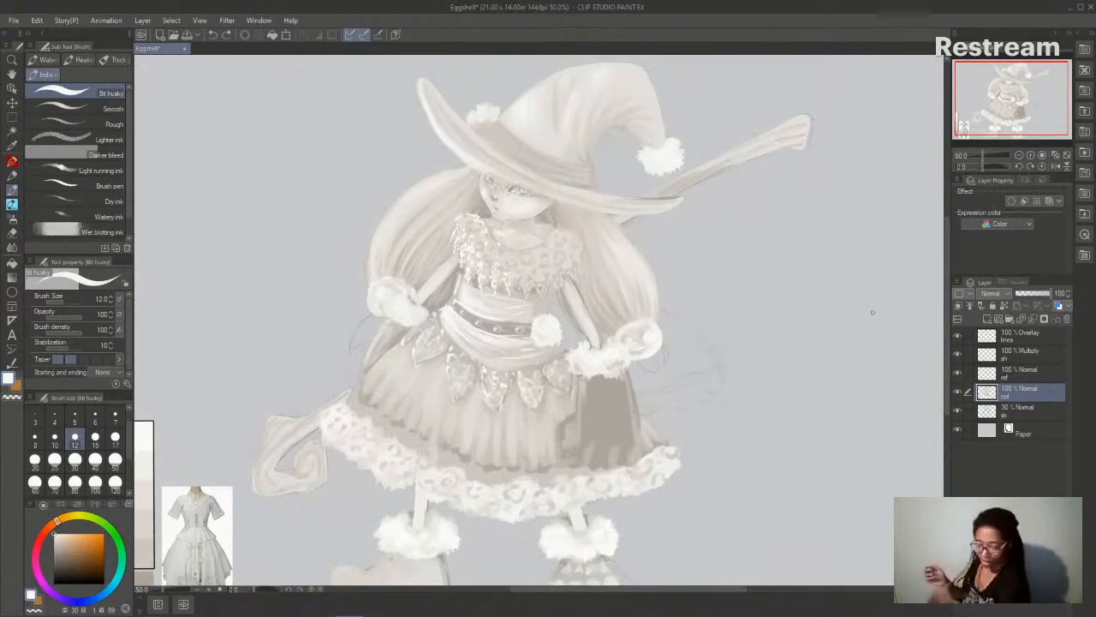
left_click(1030, 156)
left_click_drag(947, 275, 944, 328)
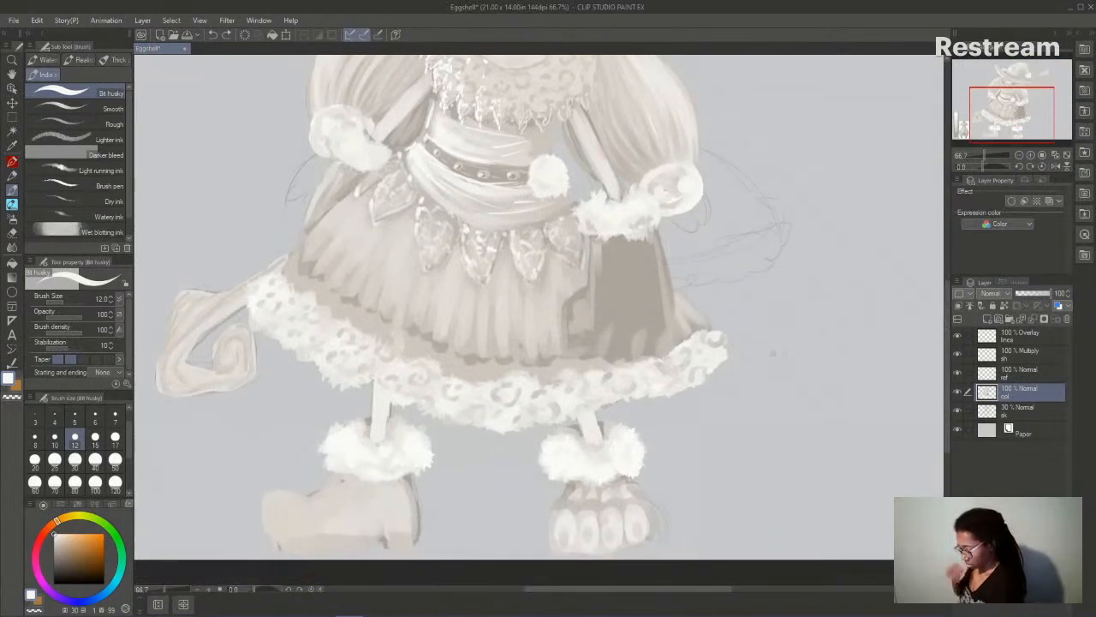
left_click(634, 288, "alt")
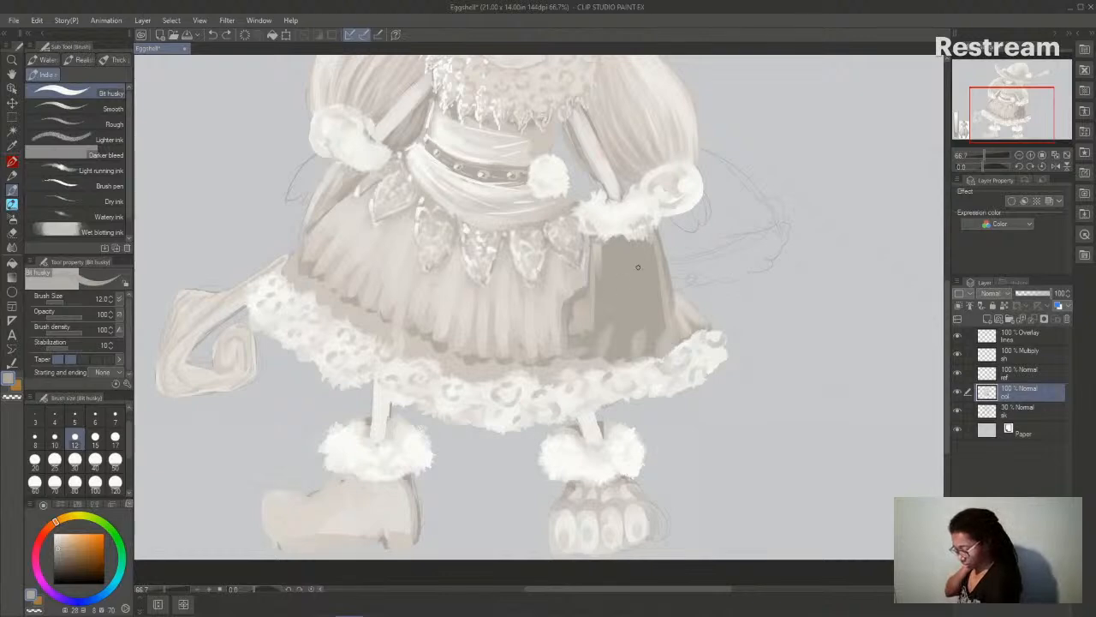
left_click(372, 318, "alt")
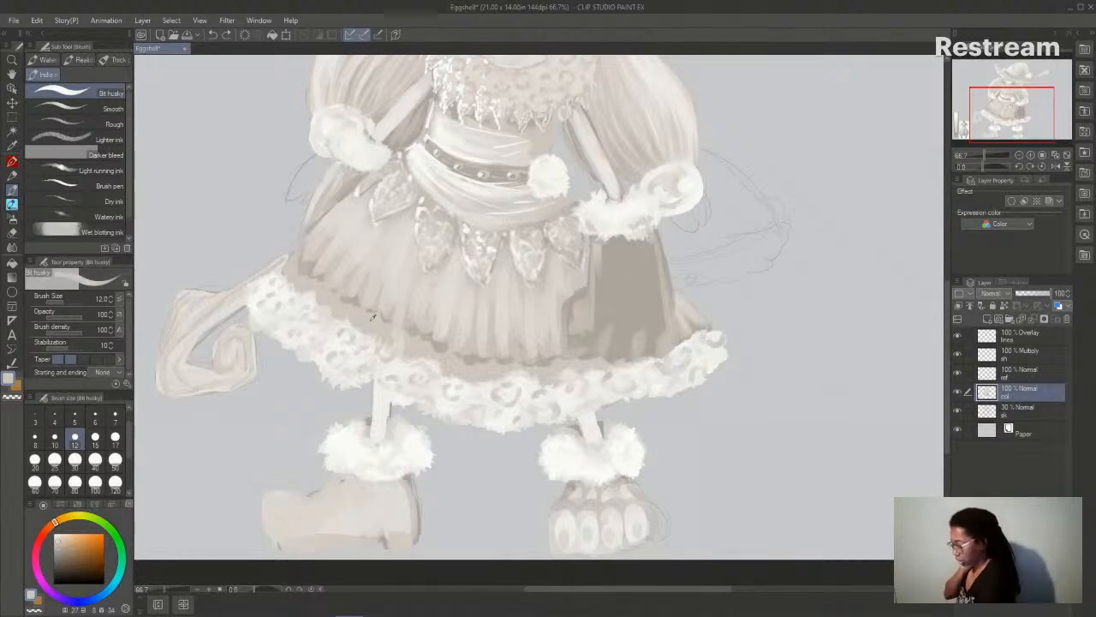
left_click_drag(945, 375, 947, 338)
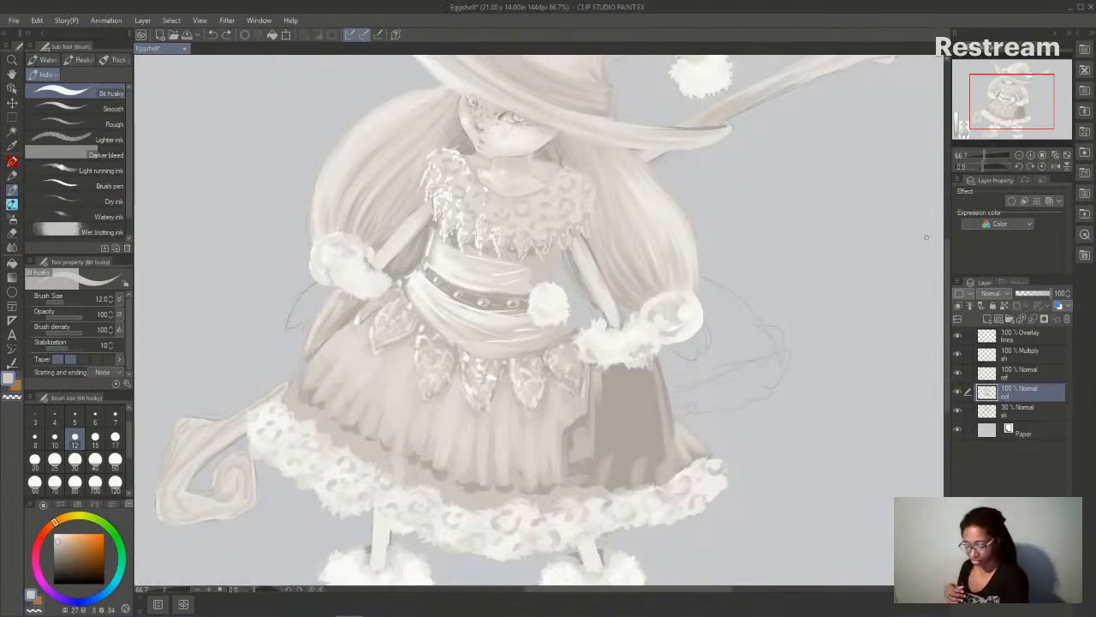
left_click(55, 460)
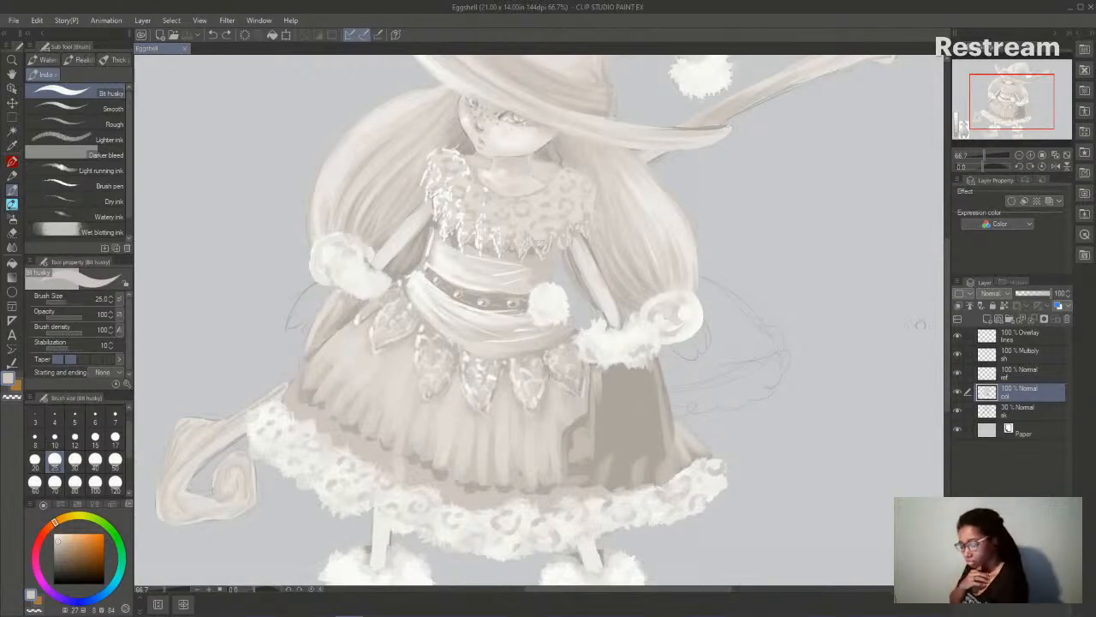
scroll(945, 344, "down", 1)
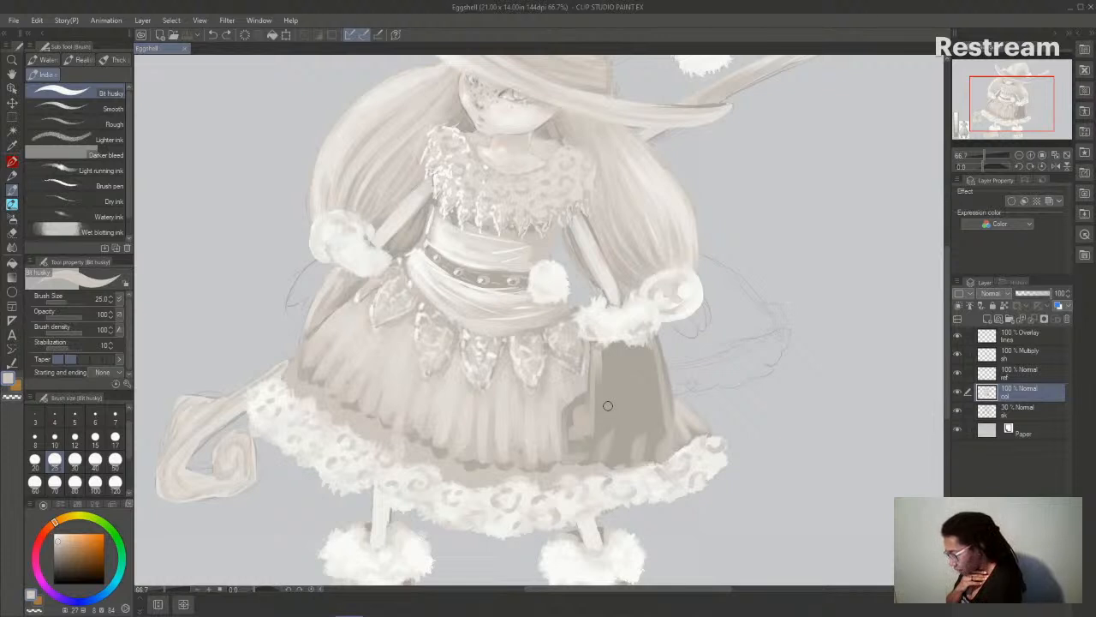
left_click(119, 59)
left_click(109, 185)
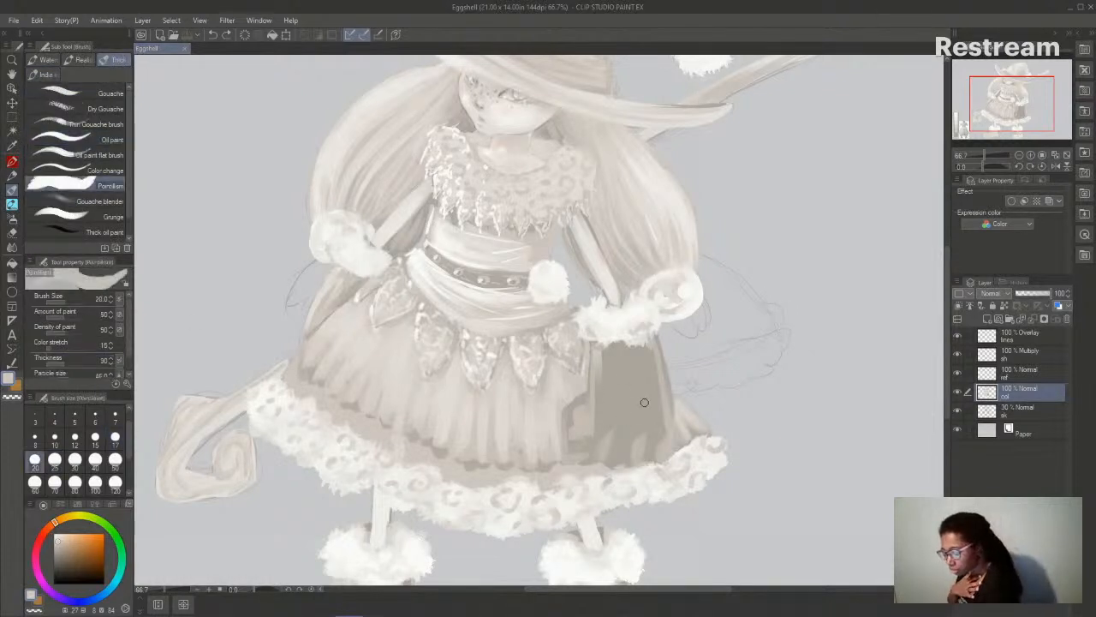
left_click(75, 460)
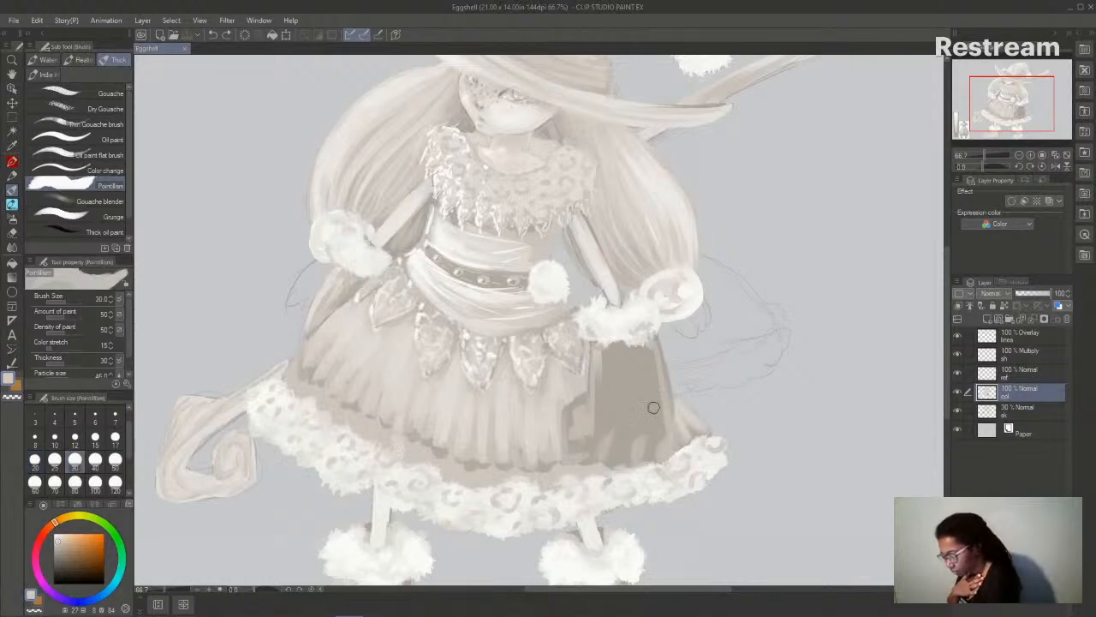
left_click_drag(659, 445, 649, 341)
left_click_drag(649, 449, 653, 370)
left_click_drag(623, 457, 642, 364)
mouse_move(639, 403)
left_mouse_down()
mouse_move(639, 360)
mouse_move(627, 400)
mouse_move(615, 364)
mouse_move(600, 388)
mouse_move(618, 414)
mouse_move(610, 424)
mouse_move(576, 445)
mouse_move(575, 417)
left_mouse_up()
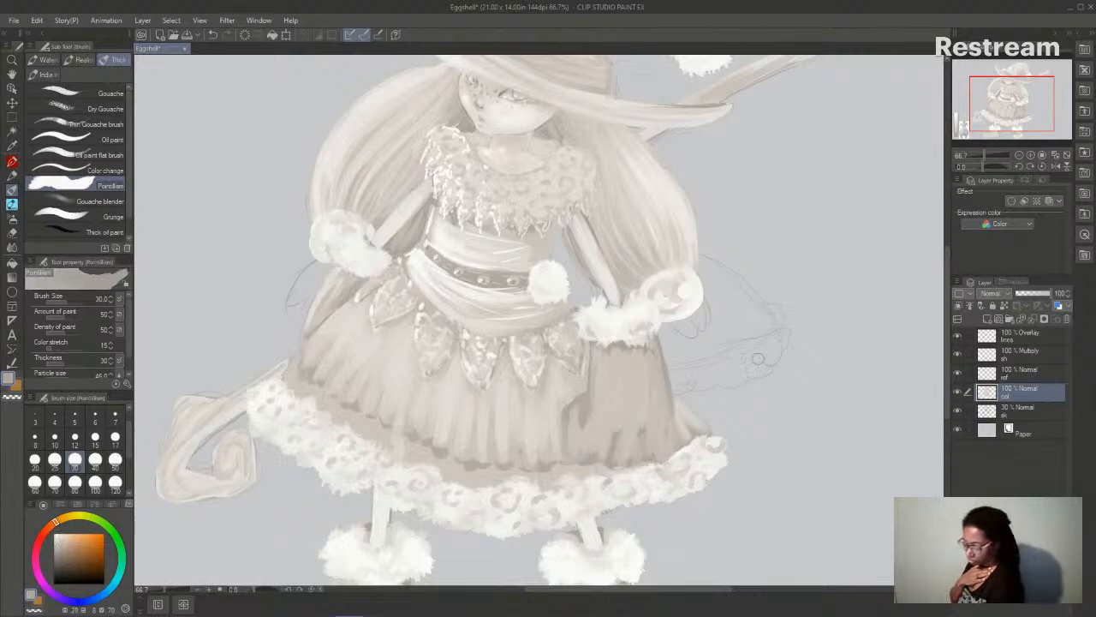
- Extend the light front pleats over the inner edge of the skirt's darker side panel, using a tone sampled from the pleats
left_click_drag(685, 591, 695, 591)
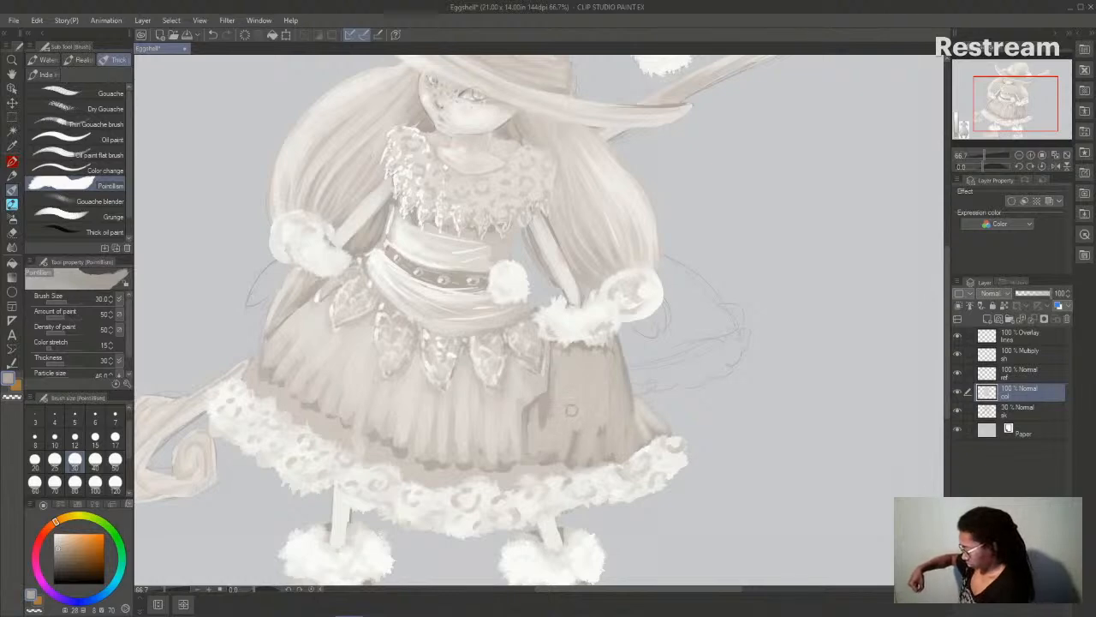
left_click(518, 394, "alt")
mouse_move(524, 403)
left_mouse_down()
mouse_move(536, 433)
mouse_move(538, 404)
mouse_move(539, 459)
mouse_move(549, 435)
left_mouse_up()
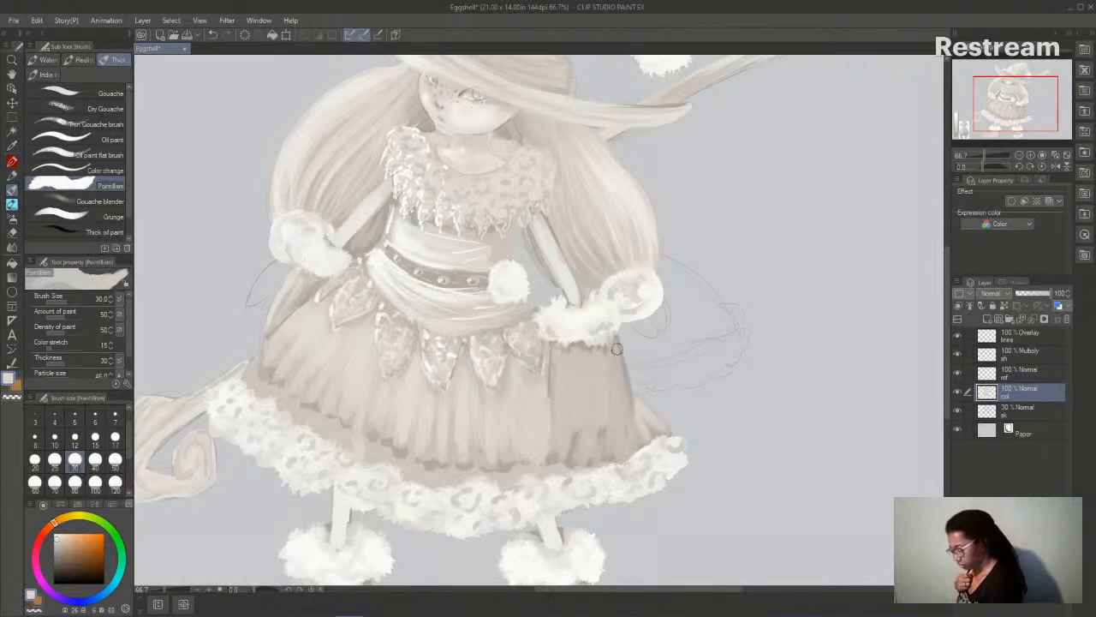
mouse_move(546, 393)
left_mouse_down()
mouse_move(548, 347)
mouse_move(554, 463)
mouse_move(555, 437)
left_mouse_up()
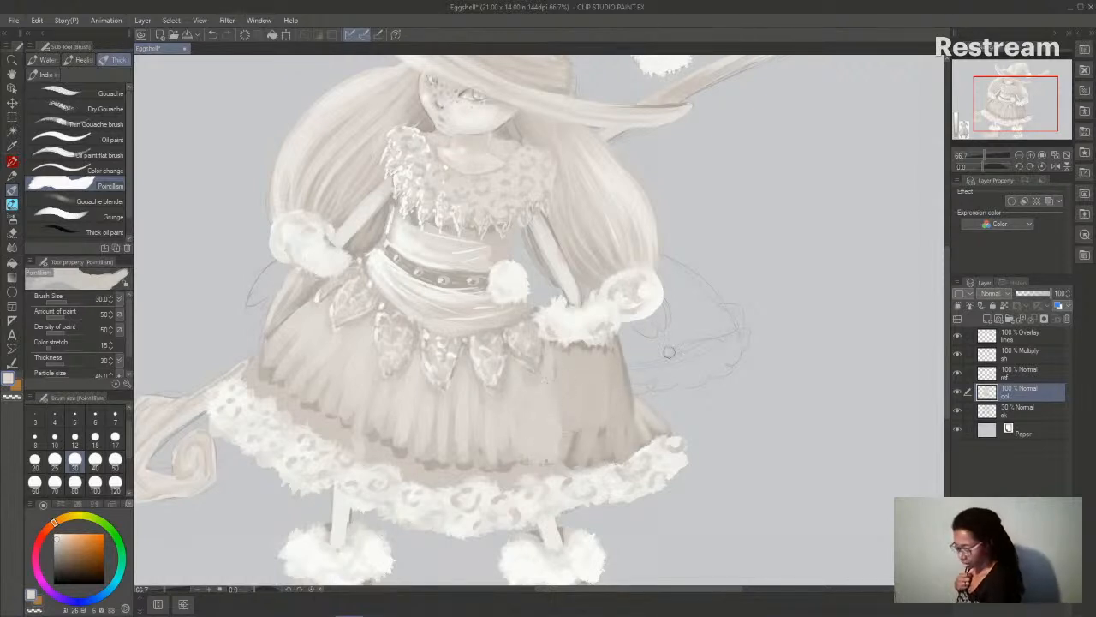
- Repaint the area below the fur cuff and the folds of the skirt's side panel with a tone sampled beneath the cuff
left_click(583, 346, "alt")
mouse_move(556, 349)
left_mouse_down()
mouse_move(573, 429)
mouse_move(586, 377)
mouse_move(610, 351)
mouse_move(624, 391)
mouse_move(580, 415)
mouse_move(634, 419)
mouse_move(634, 433)
mouse_move(621, 367)
left_mouse_up()
left_click_drag(632, 422, 612, 449)
mouse_move(566, 397)
left_mouse_down()
mouse_move(568, 452)
mouse_move(555, 438)
mouse_move(562, 398)
mouse_move(572, 449)
mouse_move(681, 384)
mouse_move(561, 405)
mouse_move(559, 434)
mouse_move(559, 410)
mouse_move(586, 387)
mouse_move(584, 378)
mouse_move(567, 389)
mouse_move(567, 403)
mouse_move(572, 376)
mouse_move(564, 415)
mouse_move(575, 427)
mouse_move(570, 377)
mouse_move(561, 439)
left_mouse_up()
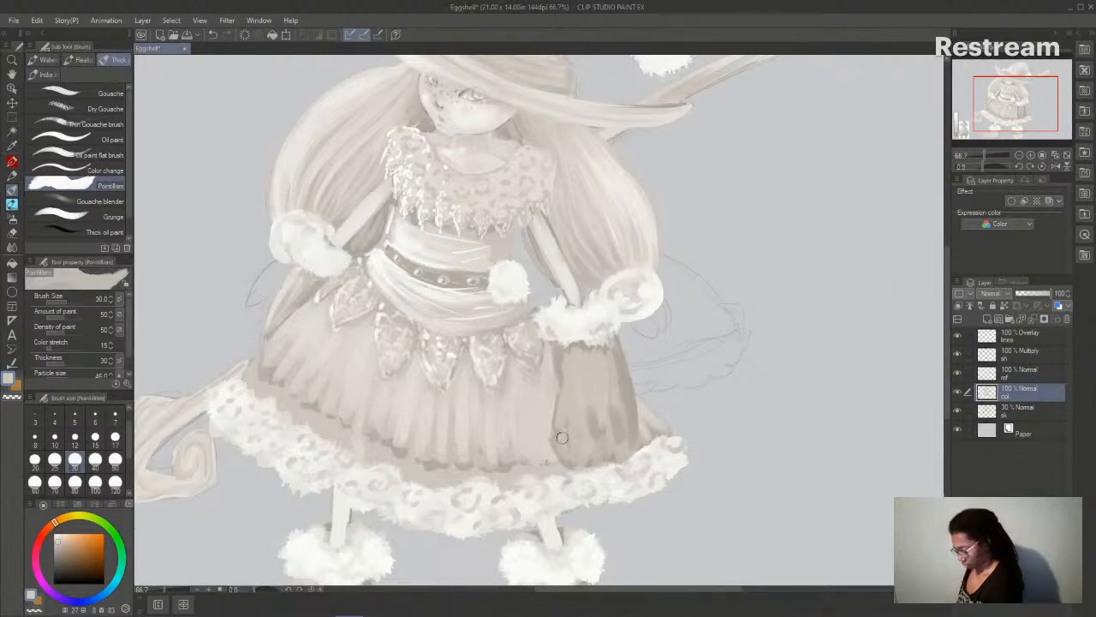
- Blend the outer edge of the skirt's side panel with a beige tone sampled from the panel
left_click(1019, 155)
mouse_move(739, 590)
left_mouse_down()
mouse_move(731, 598)
mouse_move(739, 591)
left_mouse_up()
left_click(1030, 156)
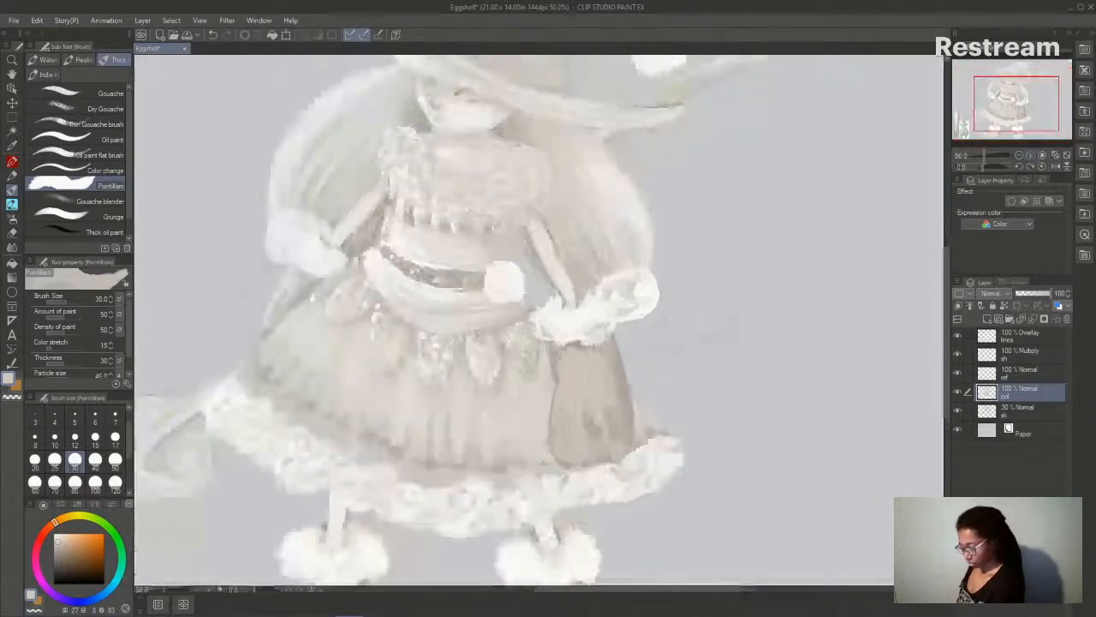
left_click(623, 384, "alt")
left_click(584, 369, "alt")
left_click_drag(614, 358, 623, 400)
- Refine the border between the front pleats and the side panel with sampled tones, and blend the folds inside the panel
left_click(556, 358, "alt")
mouse_move(553, 355)
left_mouse_down()
mouse_move(563, 409)
mouse_move(552, 359)
mouse_move(549, 409)
mouse_move(555, 372)
mouse_move(550, 419)
left_mouse_up()
left_click(539, 387, "alt")
left_click_drag(549, 361, 543, 417)
left_click(558, 376, "alt")
mouse_move(553, 348)
left_mouse_down()
mouse_move(567, 414)
mouse_move(555, 389)
mouse_move(548, 432)
left_mouse_up()
left_click(583, 378, "alt")
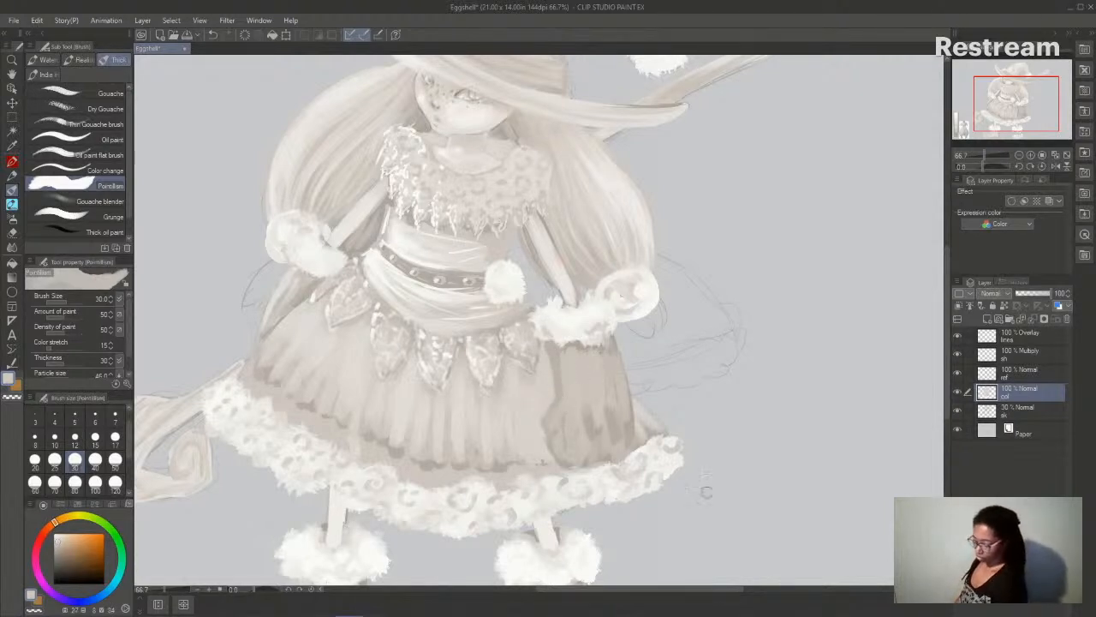
mouse_move(582, 385)
left_mouse_down()
mouse_move(587, 434)
mouse_move(611, 423)
mouse_move(620, 443)
left_mouse_up()
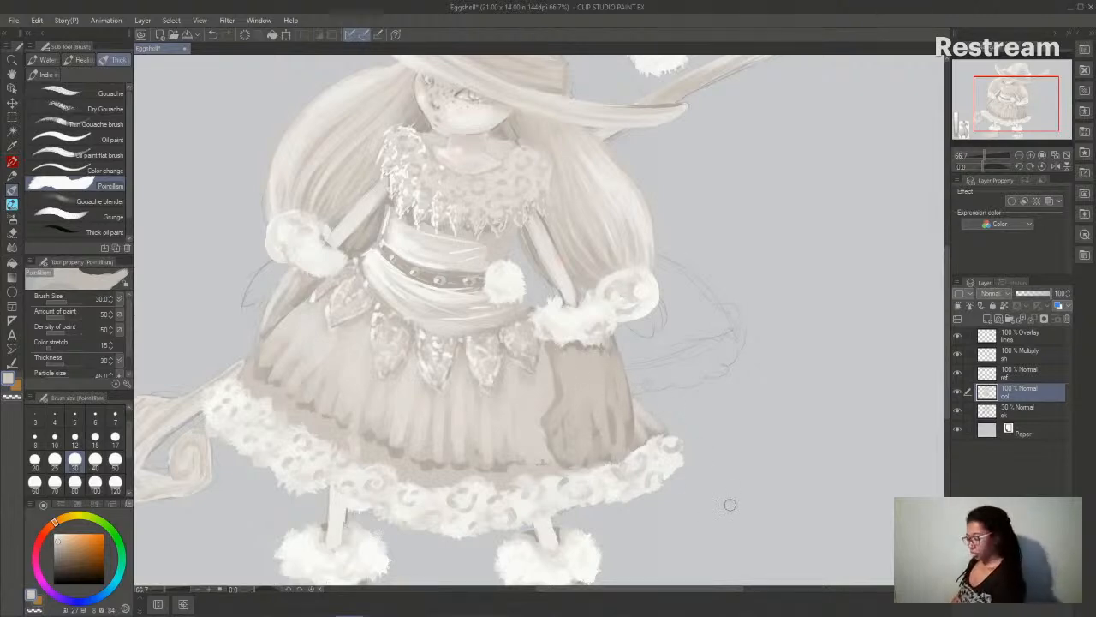
- Paint the thumb of the hand below the fur cuff with Dry Gouache at size 30, using white sampled from the hem's fur trim
left_click(112, 106)
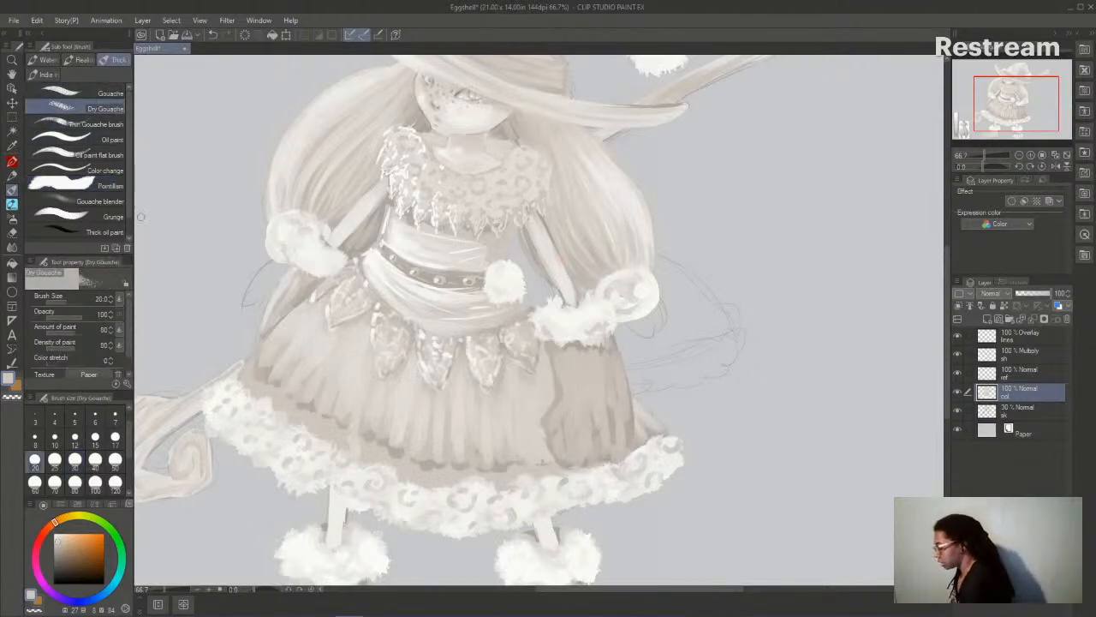
left_click(527, 505, "alt")
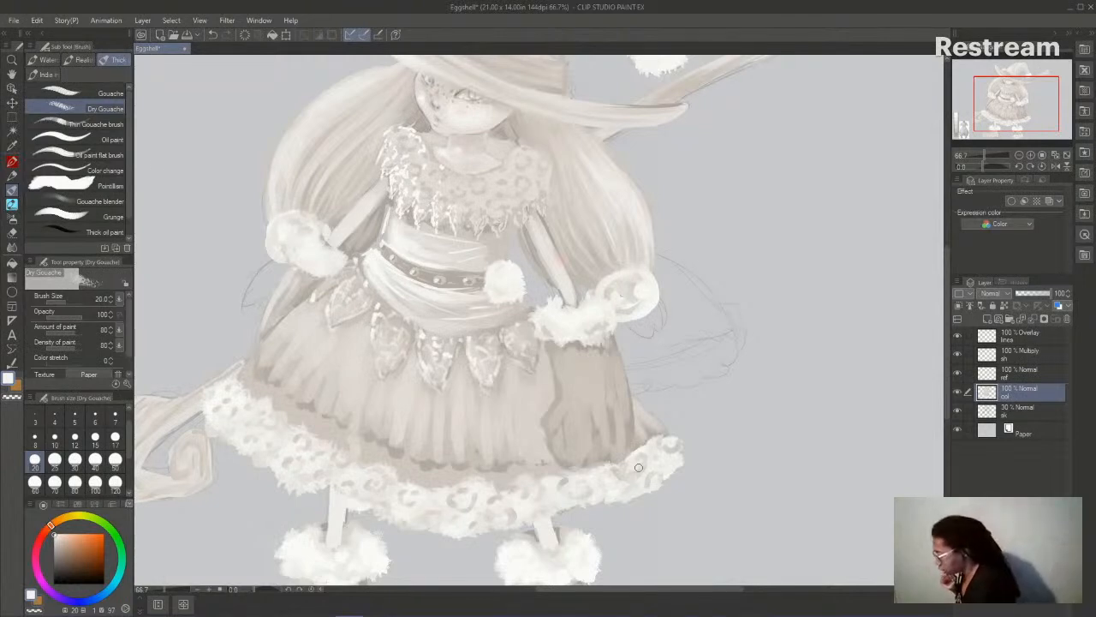
left_click(75, 460)
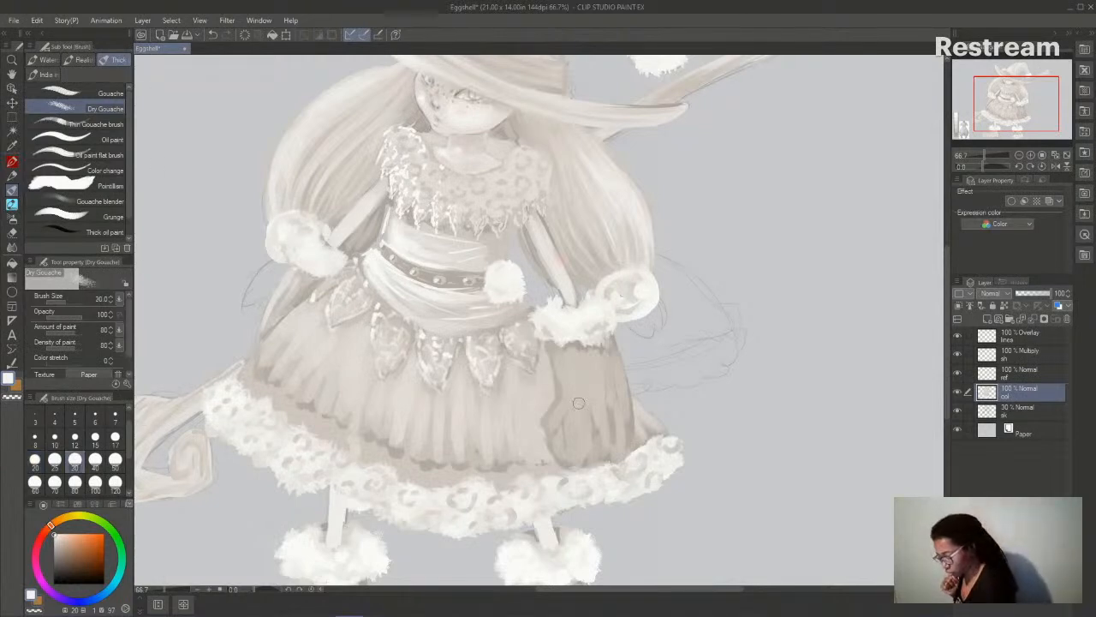
mouse_move(562, 403)
left_mouse_down()
mouse_move(552, 420)
mouse_move(562, 395)
left_mouse_up()
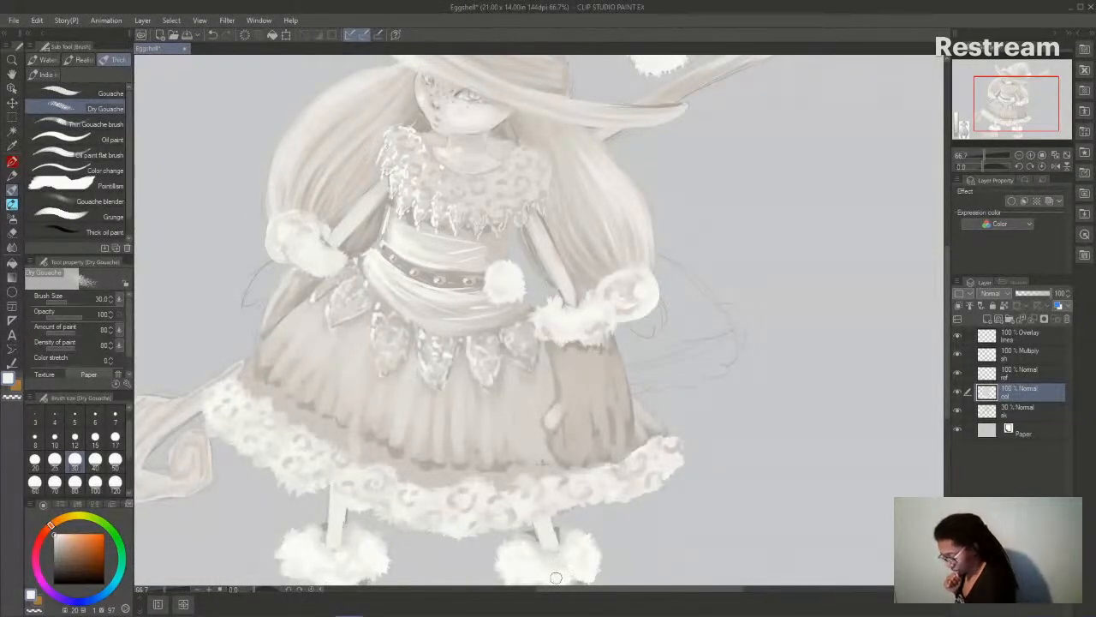
- Paint the light fingers and back of the hand over the darker skirt panel with Dry Gouache, using a beige from the swatch strip
left_click_drag(575, 593, 517, 599)
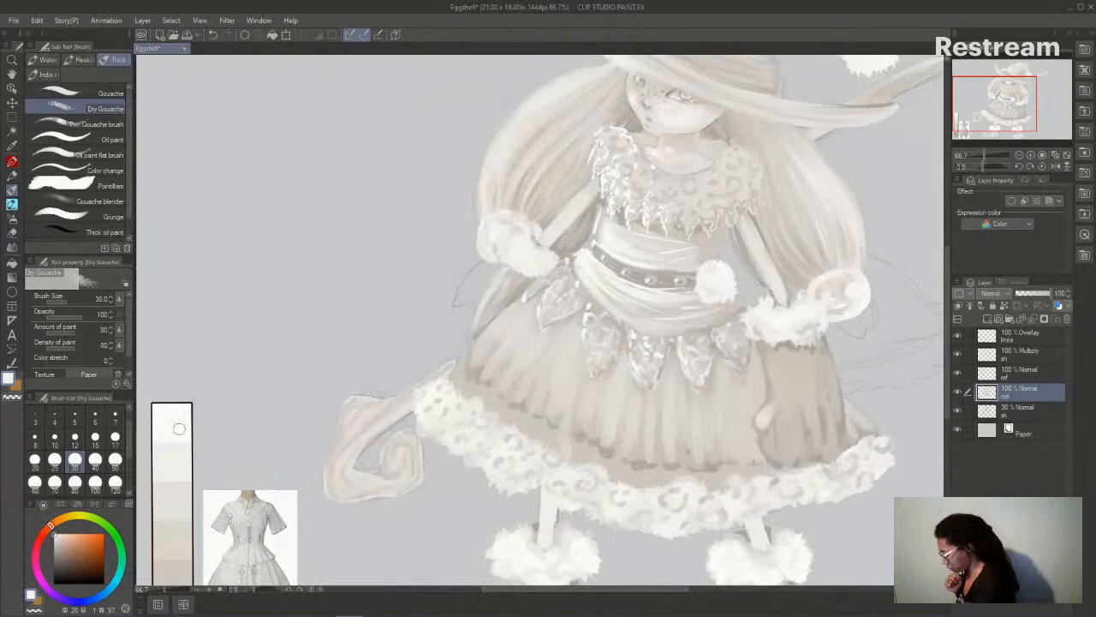
left_click(173, 496, "alt")
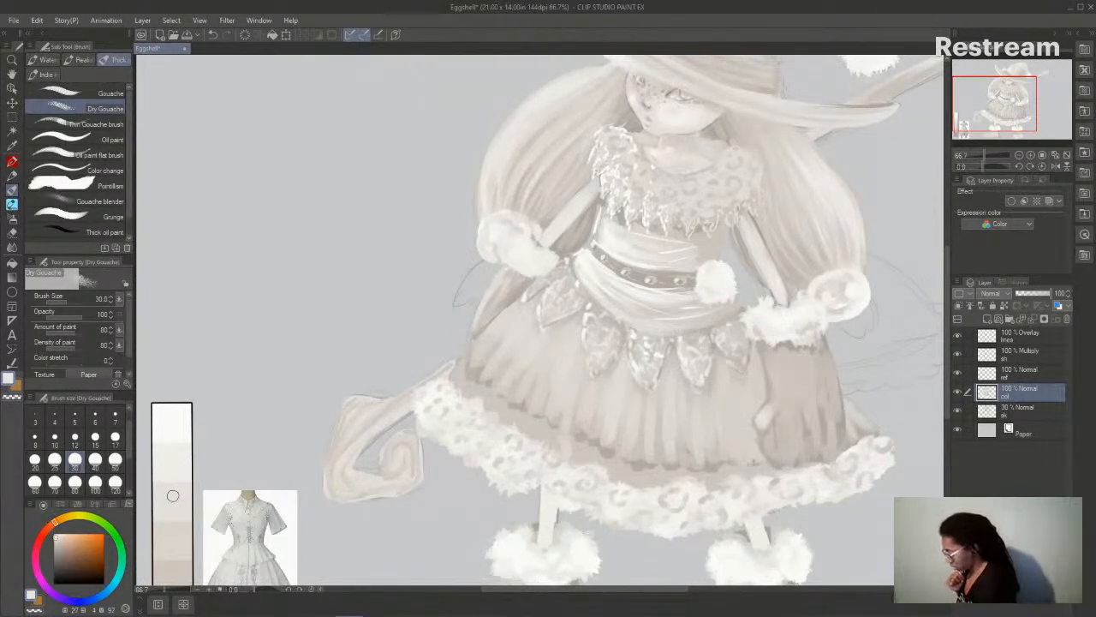
left_click_drag(628, 600, 689, 599)
mouse_move(531, 419)
left_mouse_down()
mouse_move(545, 400)
mouse_move(533, 354)
left_mouse_up()
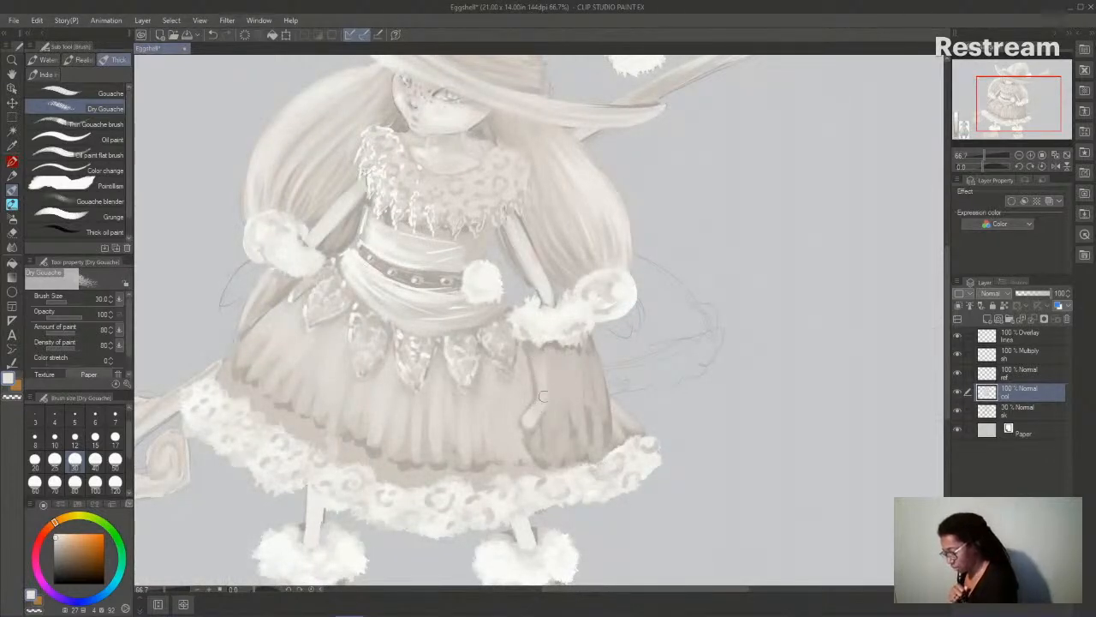
left_click_drag(536, 441, 540, 451)
mouse_move(548, 415)
left_mouse_down()
mouse_move(557, 458)
mouse_move(560, 397)
mouse_move(549, 368)
left_mouse_up()
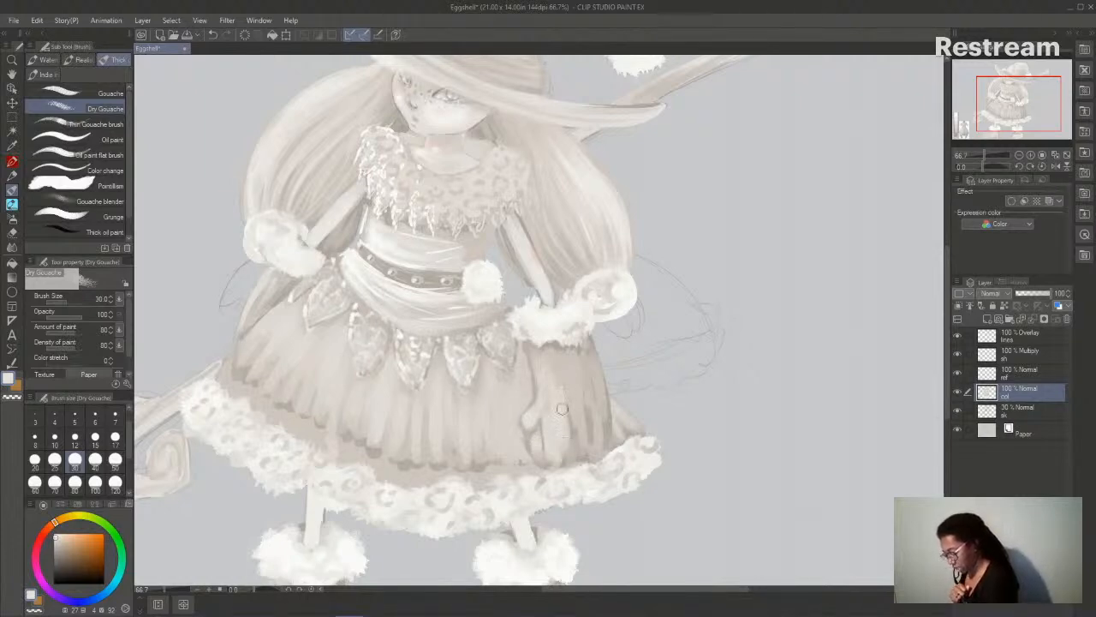
mouse_move(575, 459)
left_mouse_down()
mouse_move(574, 399)
mouse_move(591, 445)
mouse_move(596, 409)
mouse_move(603, 444)
mouse_move(612, 388)
left_mouse_up()
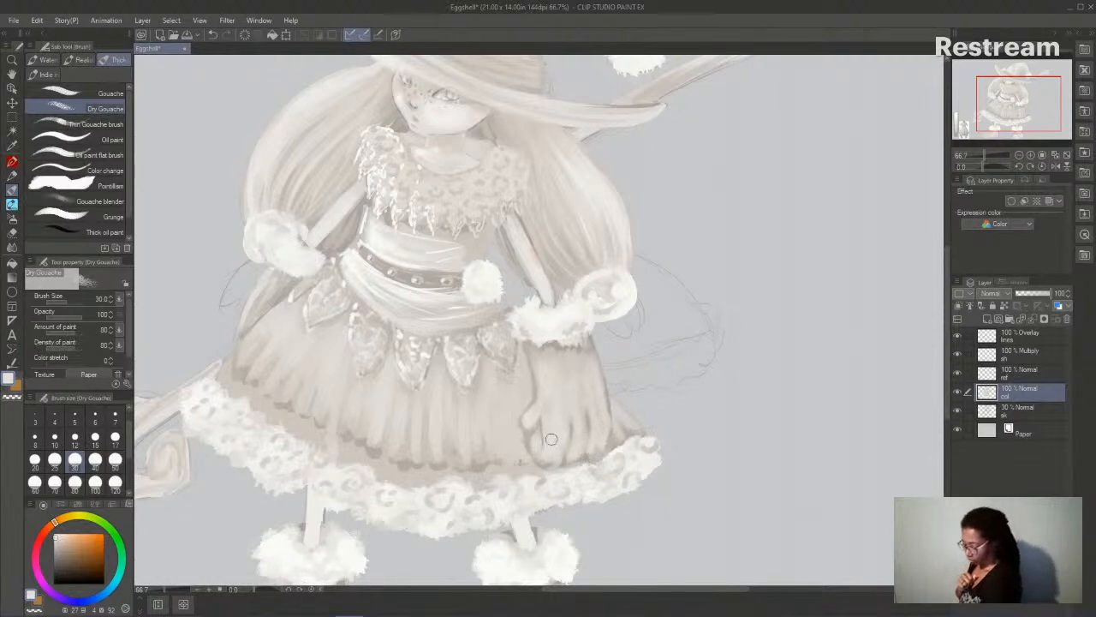
- Define the fingers' outlines and gaps with Gouache at size 25, using a darker tone sampled beneath the fur cuff
left_click(106, 93)
left_click(555, 343, "alt")
mouse_move(556, 462)
left_mouse_down()
mouse_move(571, 389)
mouse_move(583, 457)
mouse_move(586, 393)
mouse_move(655, 550)
mouse_move(625, 514)
mouse_move(595, 435)
mouse_move(600, 446)
mouse_move(609, 412)
mouse_move(599, 413)
mouse_move(607, 450)
mouse_move(614, 413)
left_mouse_up()
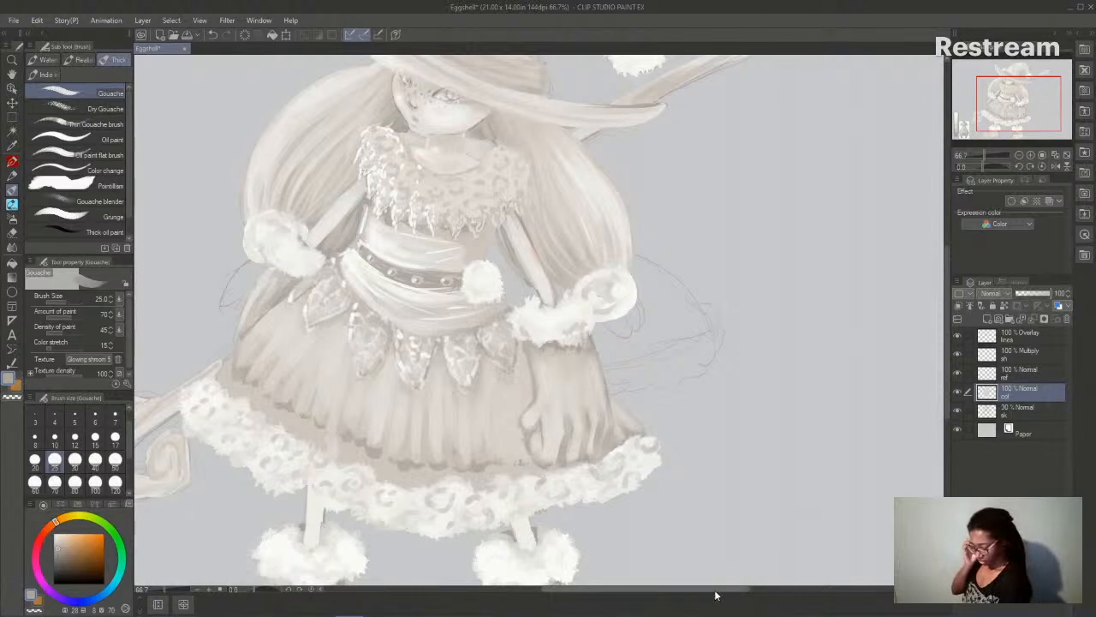
- Refine the thumb's shading and edges with Gouache and Dry Gouache, adding highlights at size 15 with a light tone sampled from the thumb
left_click_drag(714, 598, 701, 598)
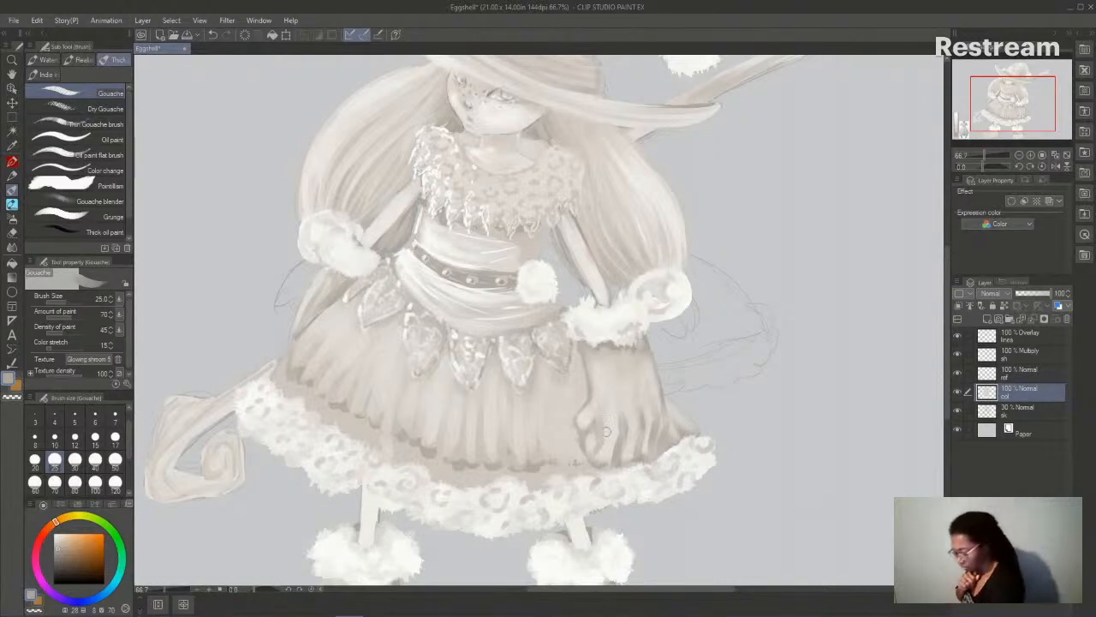
left_click(83, 108)
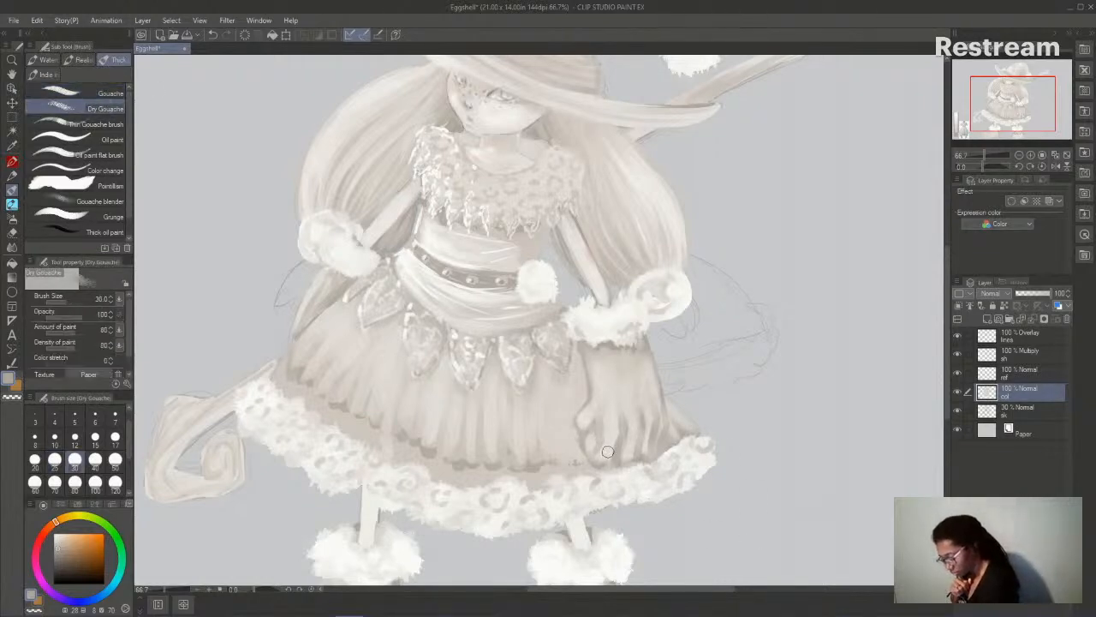
left_click(583, 418, "alt")
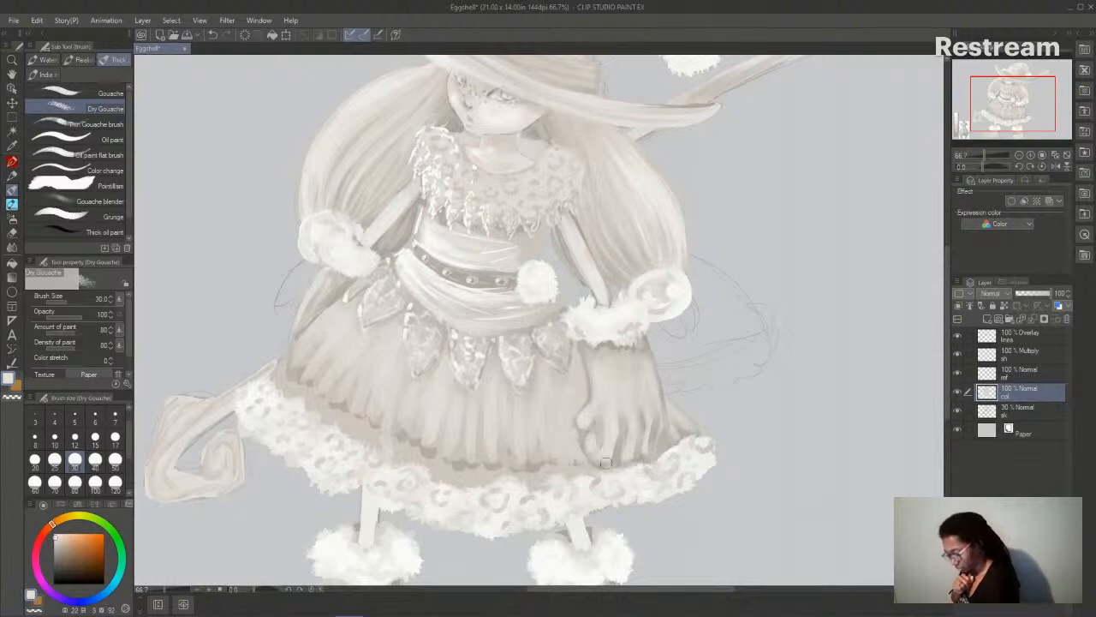
left_click(83, 92)
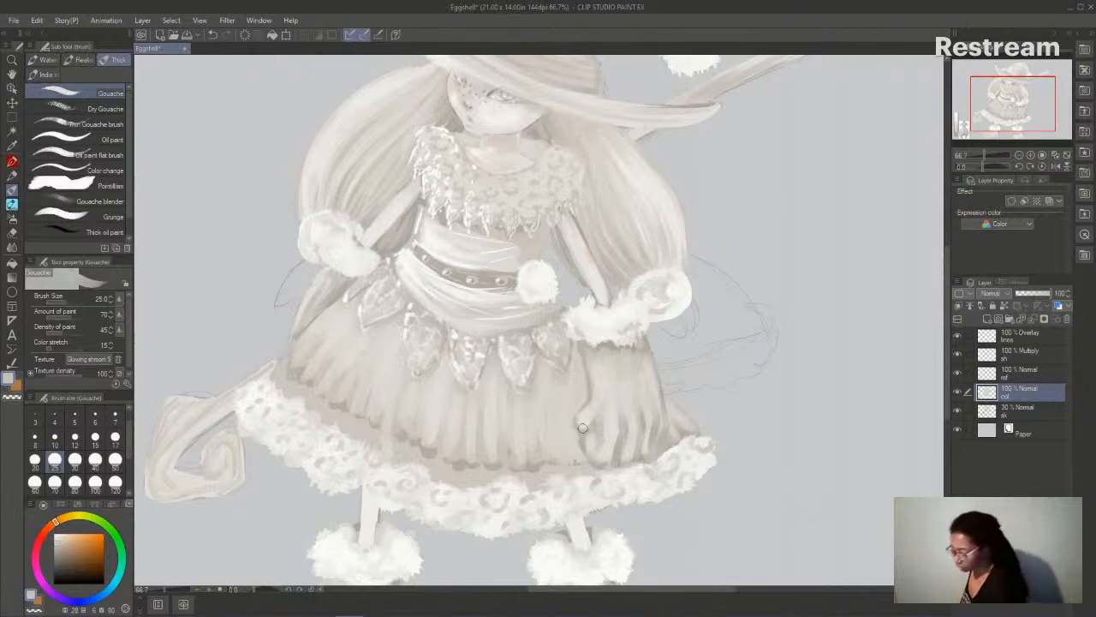
left_click(83, 108)
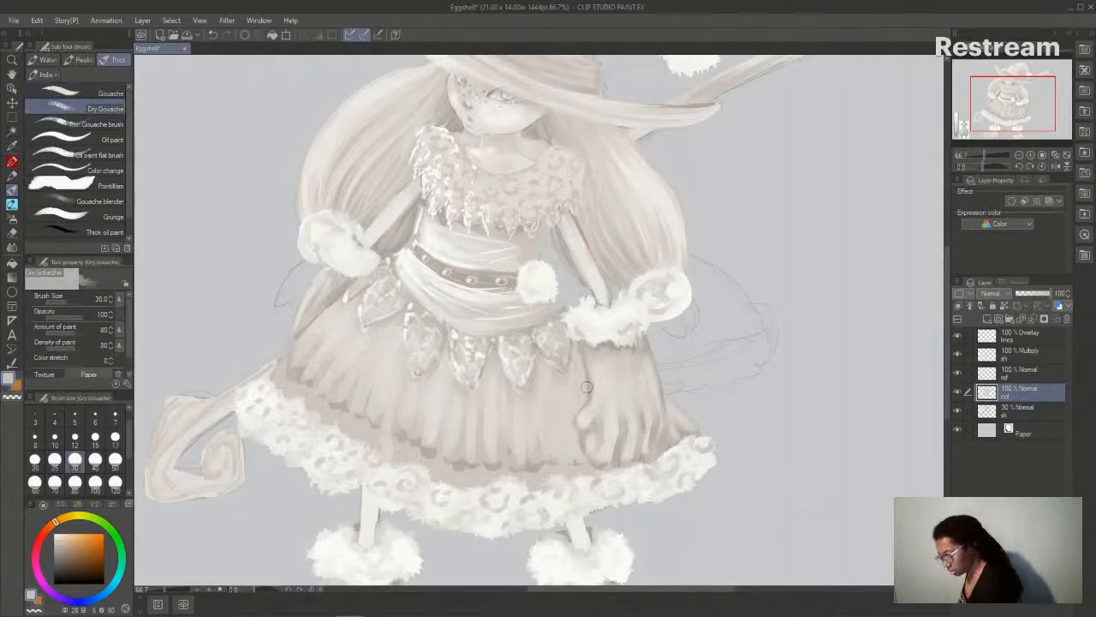
left_click(94, 439)
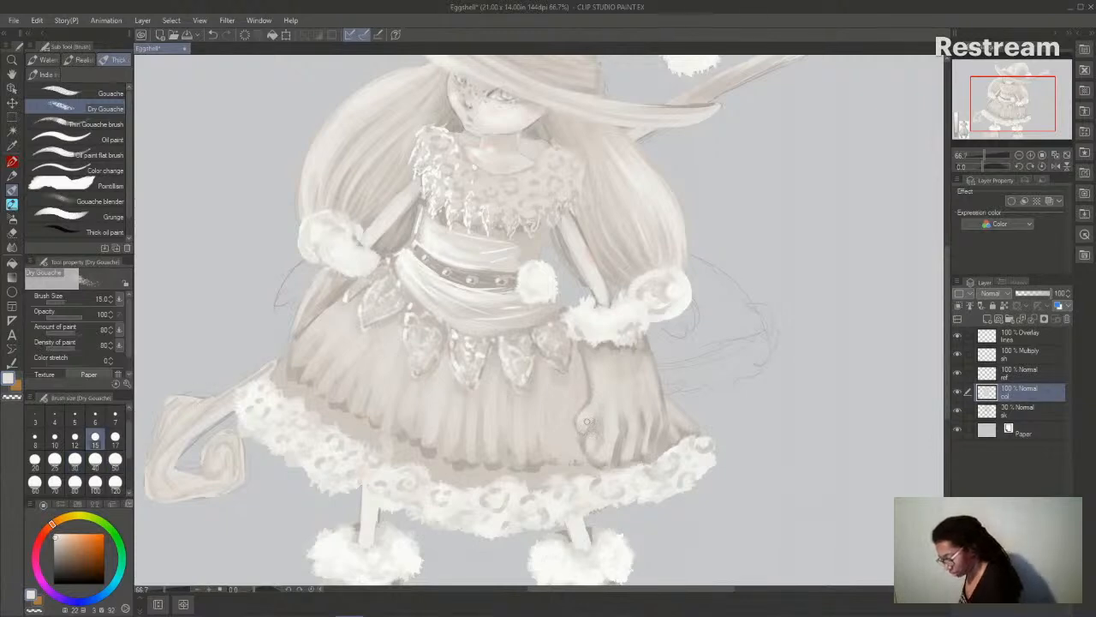
- Soften the fingers and back of the hand with Dry Gouache at size 20, using a tone sampled from the fingers
left_click(1020, 155)
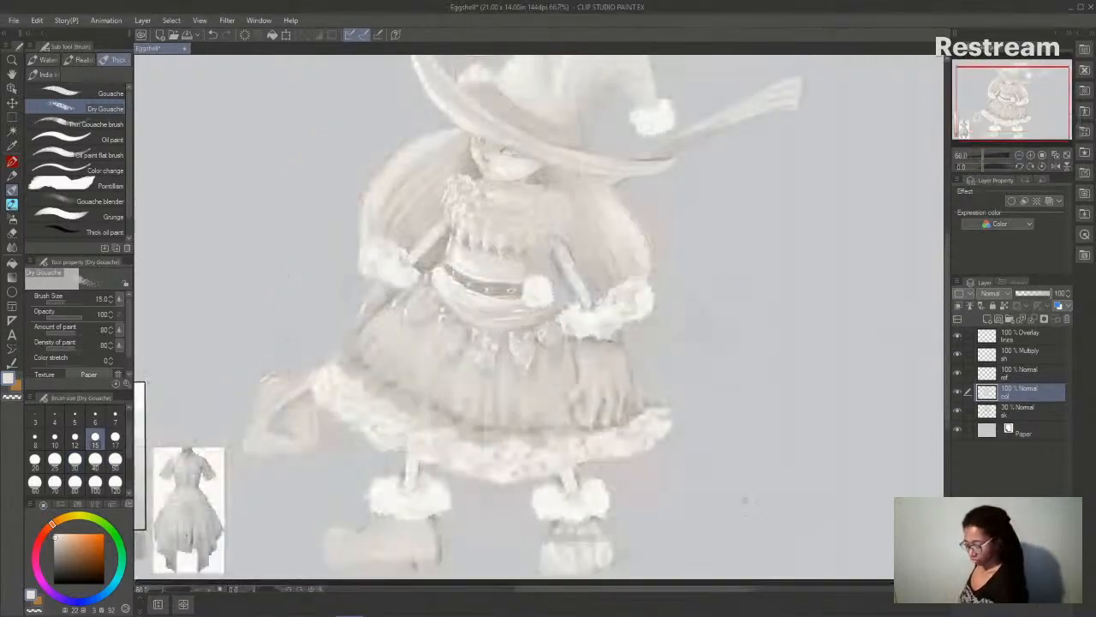
left_click_drag(715, 590, 722, 598)
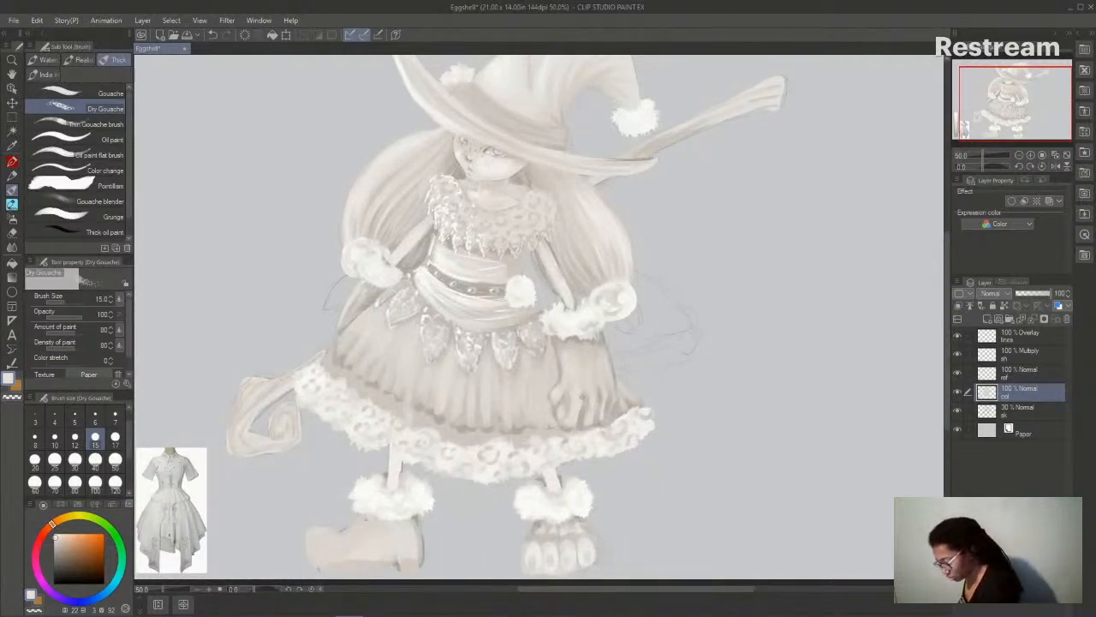
left_click(75, 438)
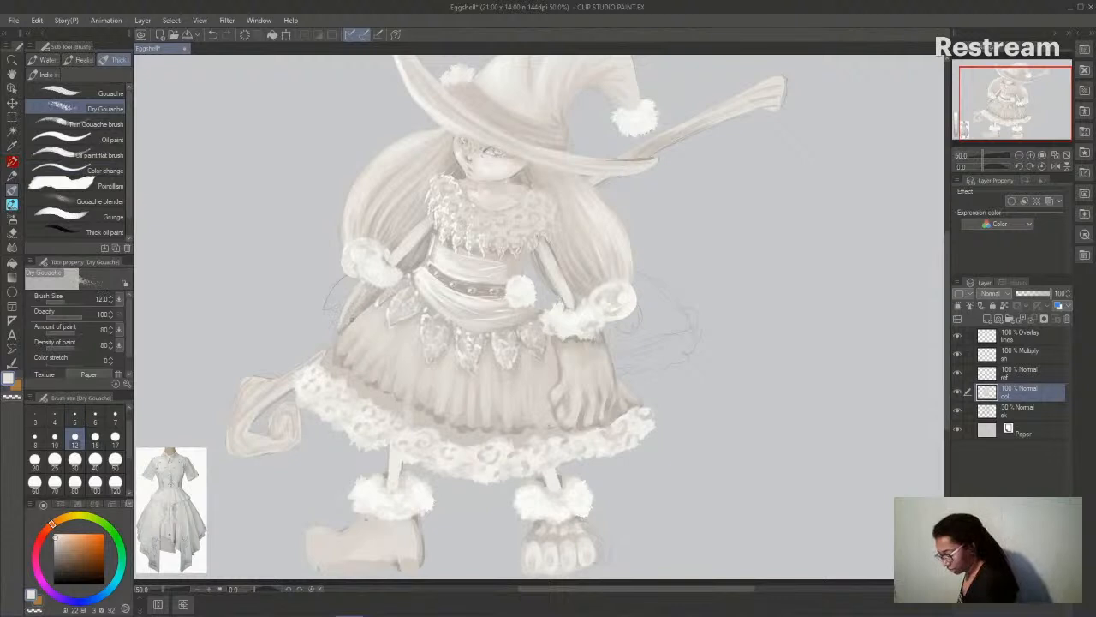
left_click(96, 438)
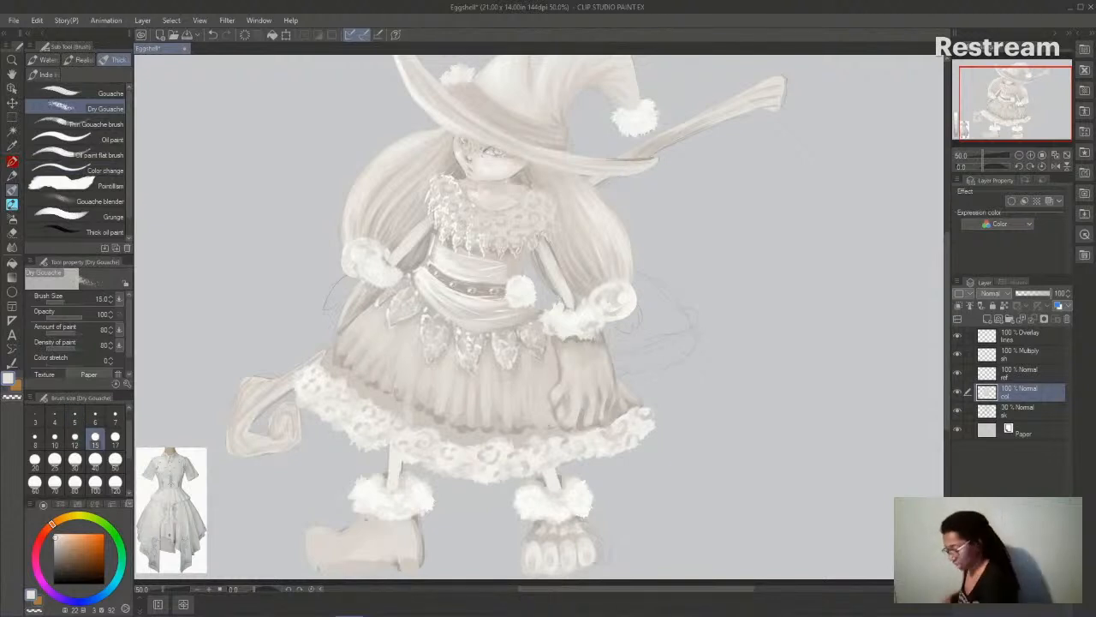
left_click(34, 459)
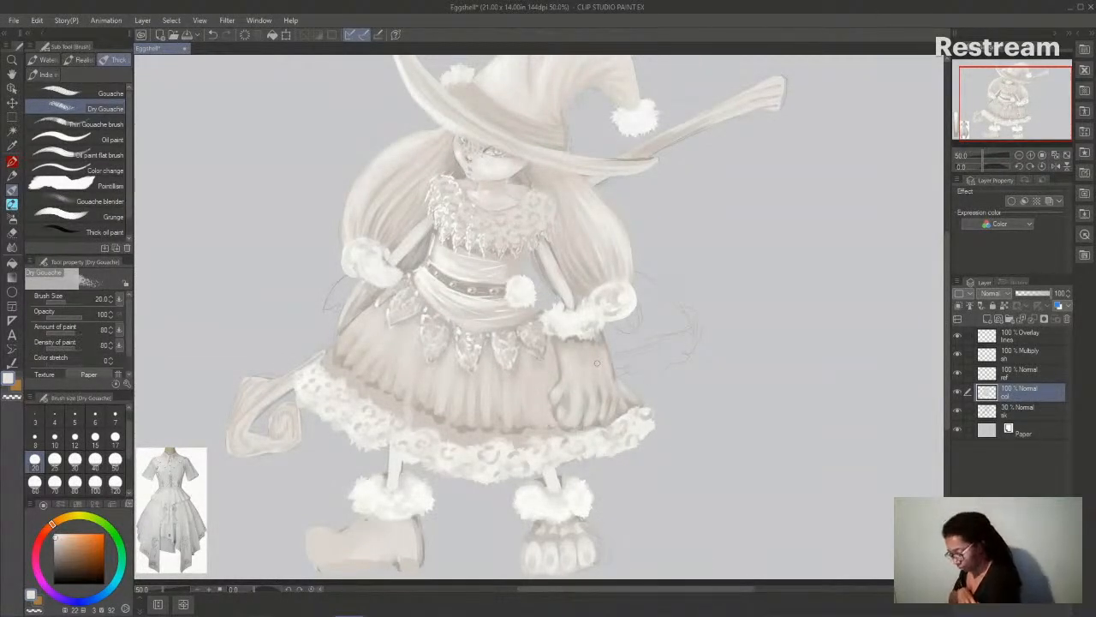
left_click(587, 396, "alt")
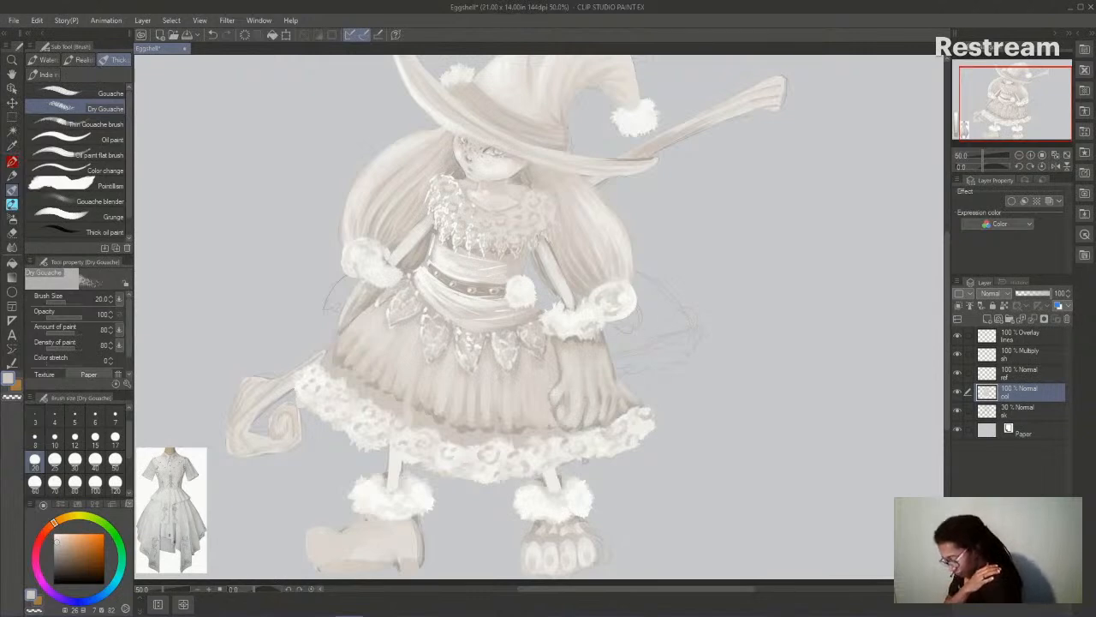
- Brighten the knuckles and fingers with the Pointillism brush at size 25, using a sampled pale off-white
left_click_drag(628, 590, 669, 607)
left_click(263, 400, "alt")
left_click(190, 425, "alt")
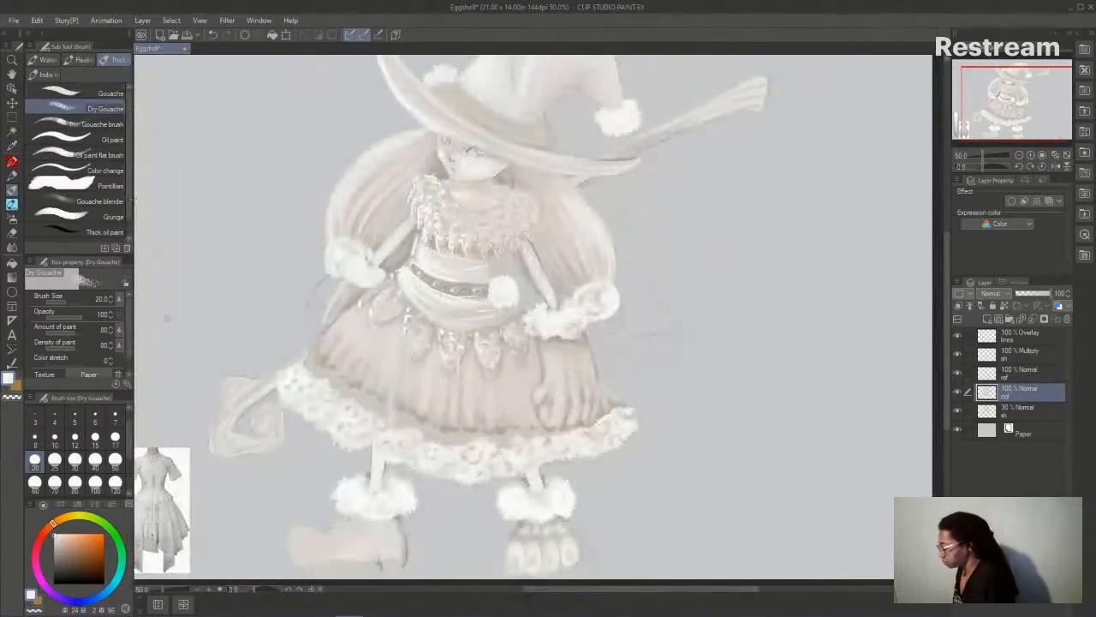
left_click(112, 186)
left_click(95, 438)
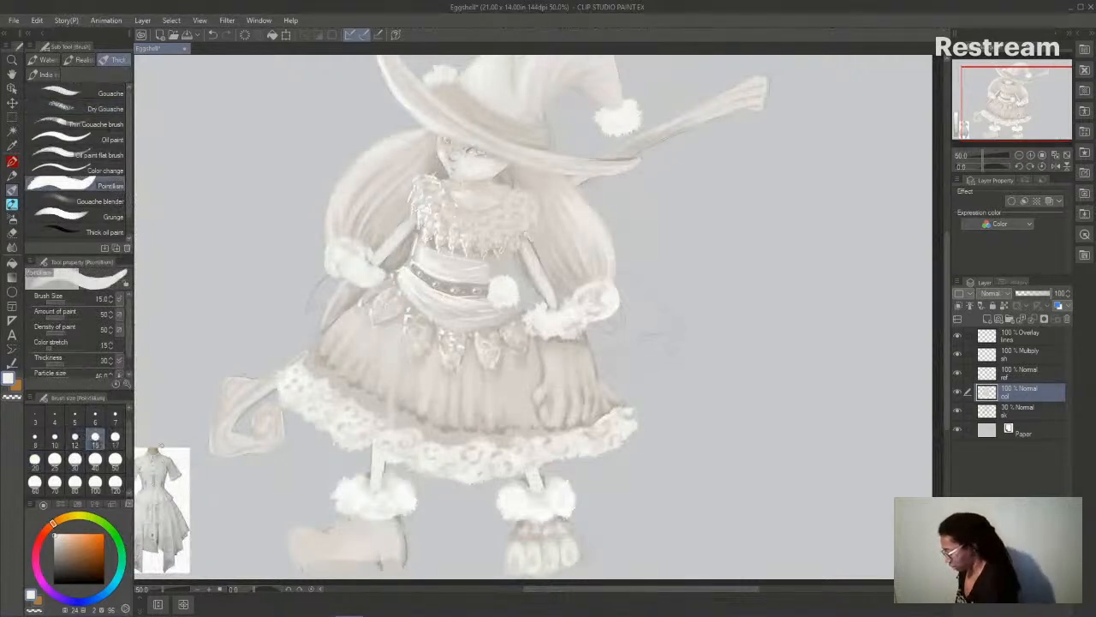
left_click(55, 459)
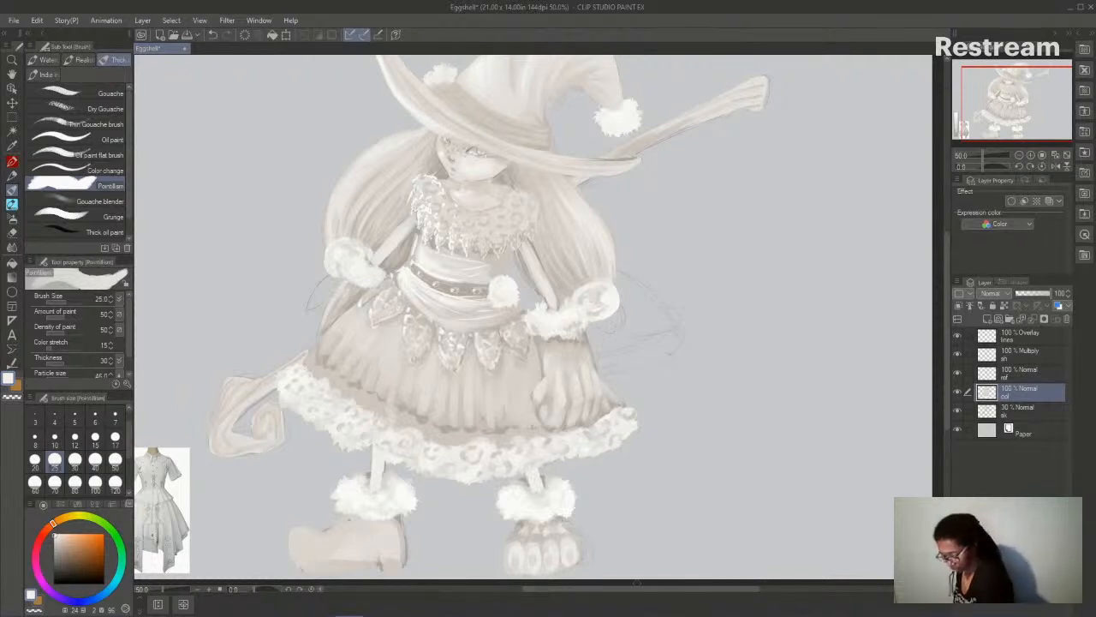
- Blend the fingers into the back of the hand with the Pointillism brush, using a sampled hand tone and a beige swatch
left_click_drag(601, 593, 562, 595)
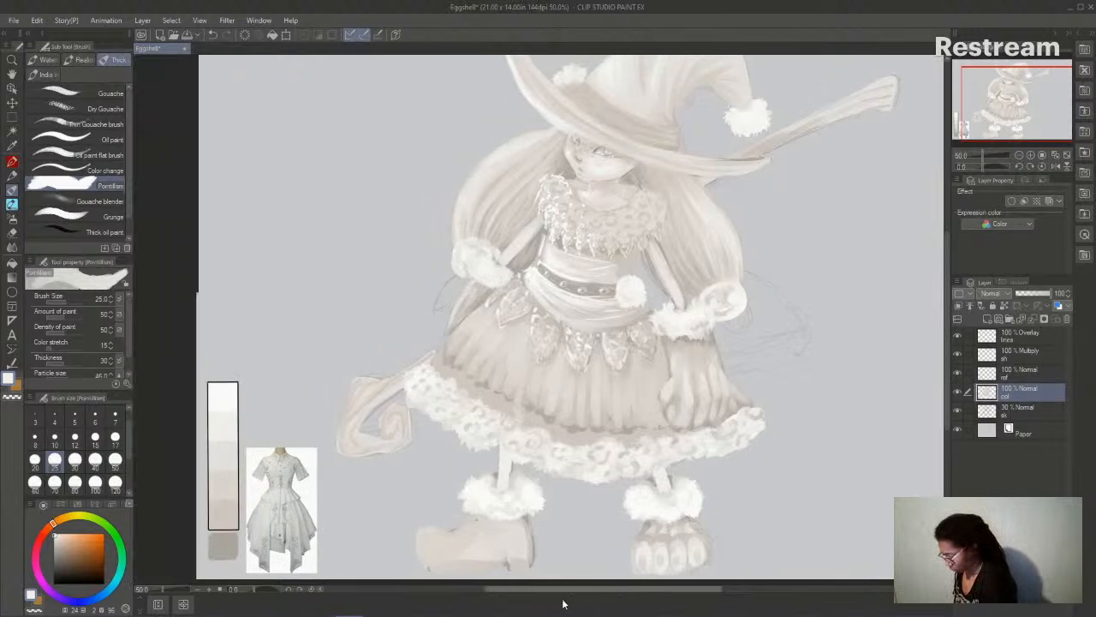
left_click(684, 415, "alt")
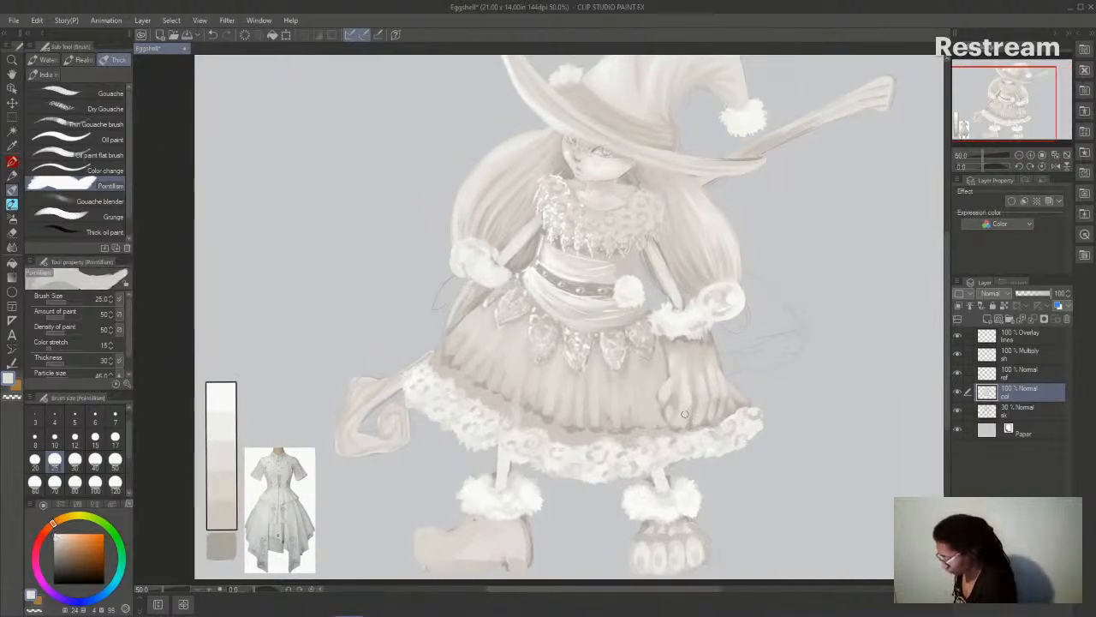
left_click(223, 507, "alt")
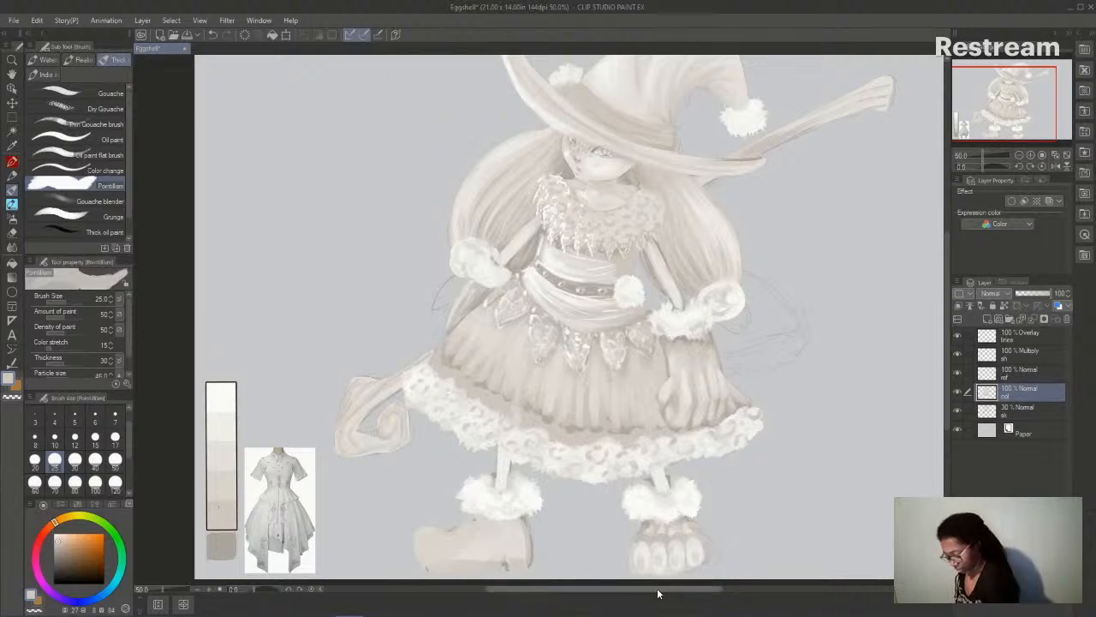
left_click_drag(660, 592, 704, 592)
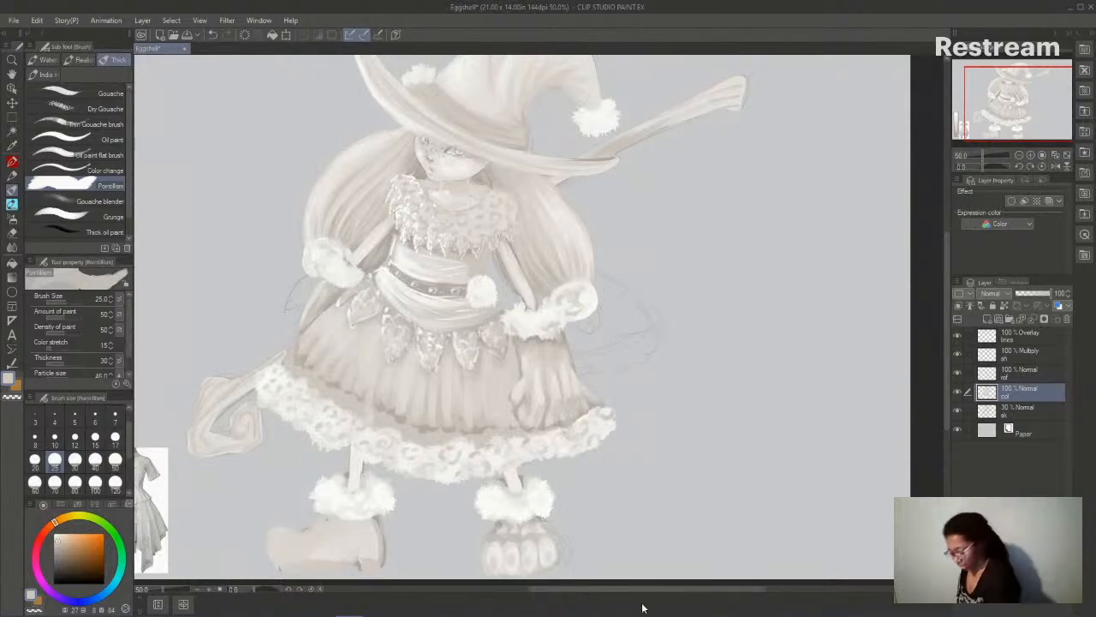
- Sharpen the shadow lines between the fingers with Gouache at size 10, using a darker grey-beige tone
left_click_drag(648, 590, 609, 591)
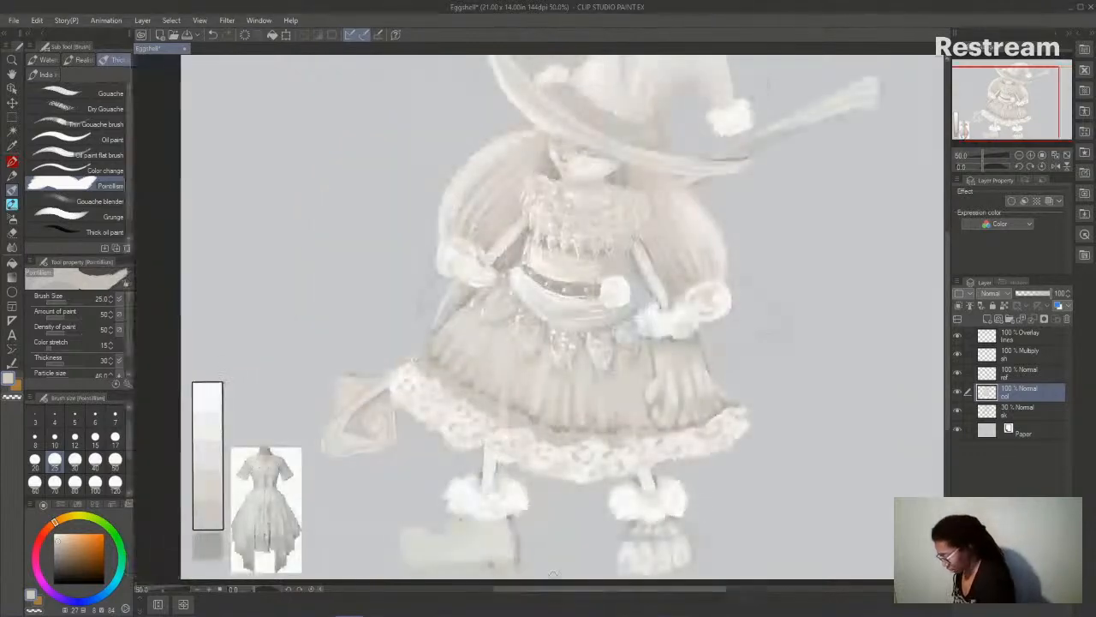
left_click(61, 93)
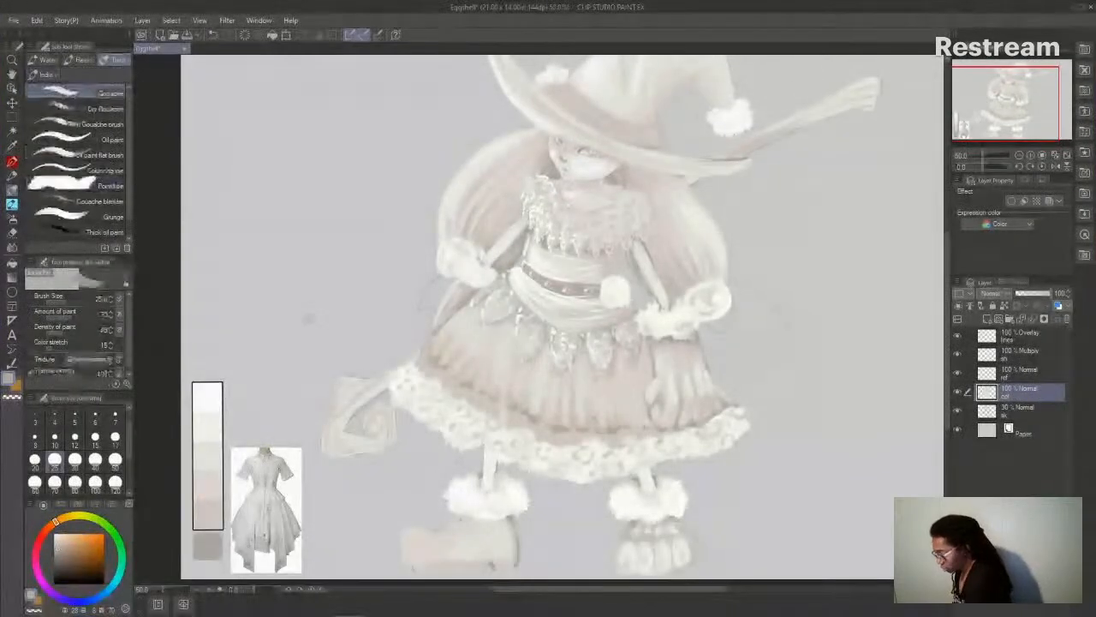
left_click_drag(615, 591, 658, 591)
left_click(55, 440)
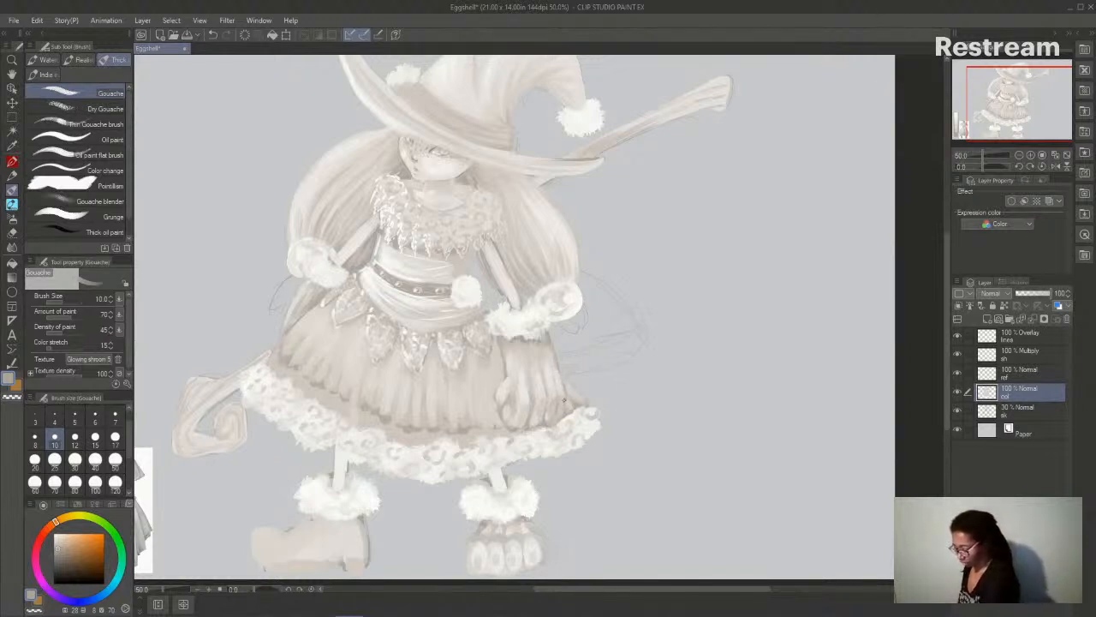
- Smooth the back of the large hand below the cuff with Paint and apply at size 30, using a sampled pale tone
left_click_drag(673, 590, 665, 597)
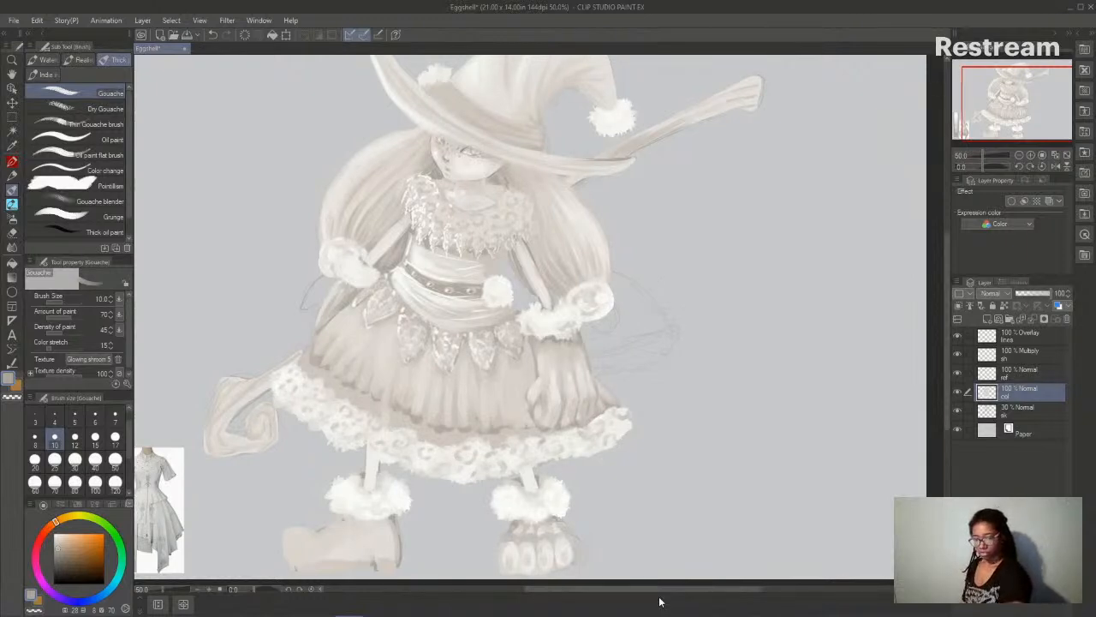
left_click(43, 59)
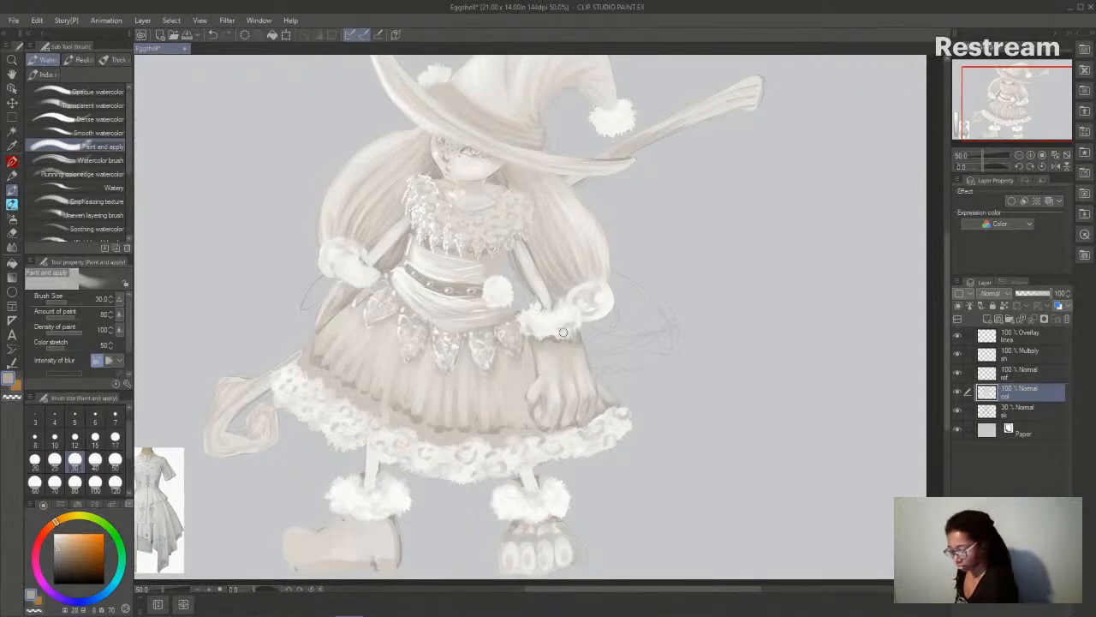
left_click_drag(553, 382, 550, 351)
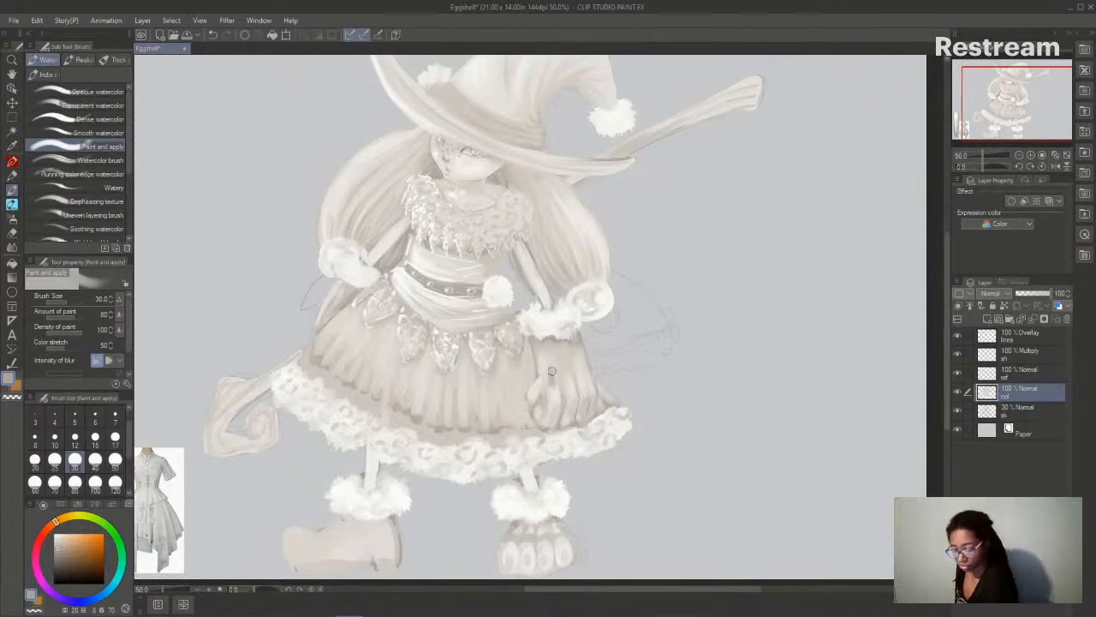
key("ctrl+z")
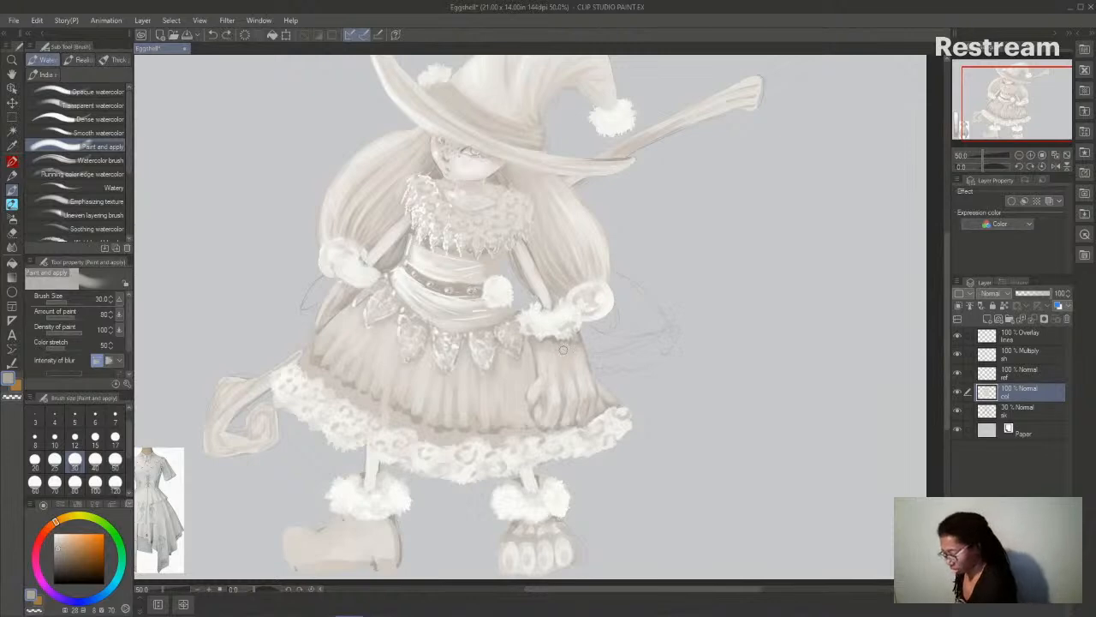
left_click(553, 334, "alt")
mouse_move(554, 377)
left_mouse_down()
mouse_move(555, 387)
mouse_move(571, 371)
left_mouse_up()
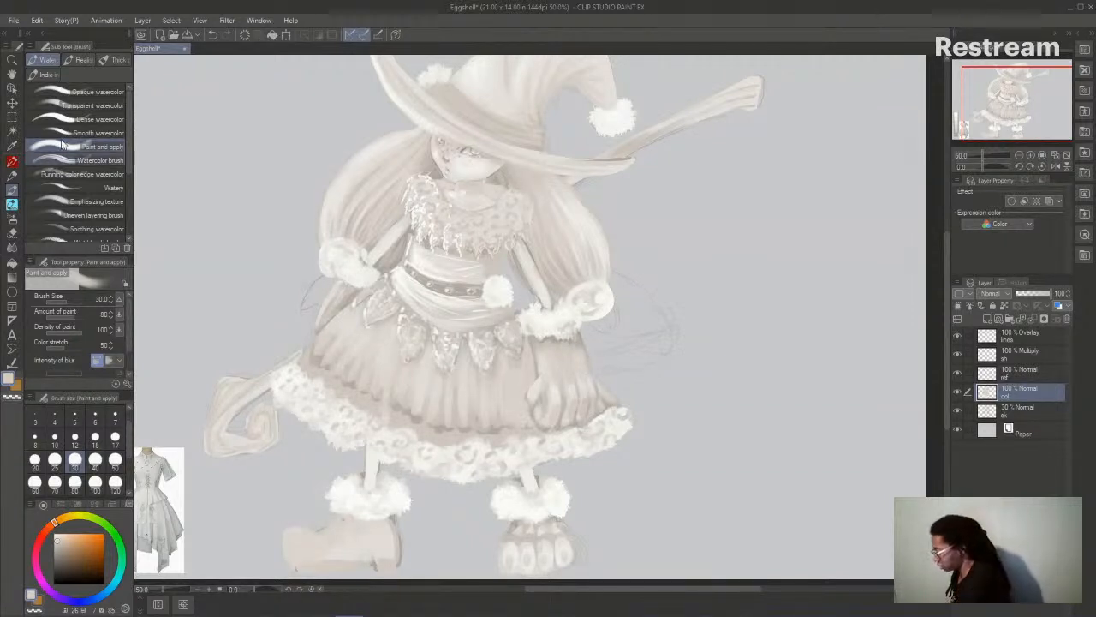
- Refine the shadows around the fingers with Oil paint at size 17 and Bit husky at size 12, using a sampled grey-beige tone
left_click(47, 75)
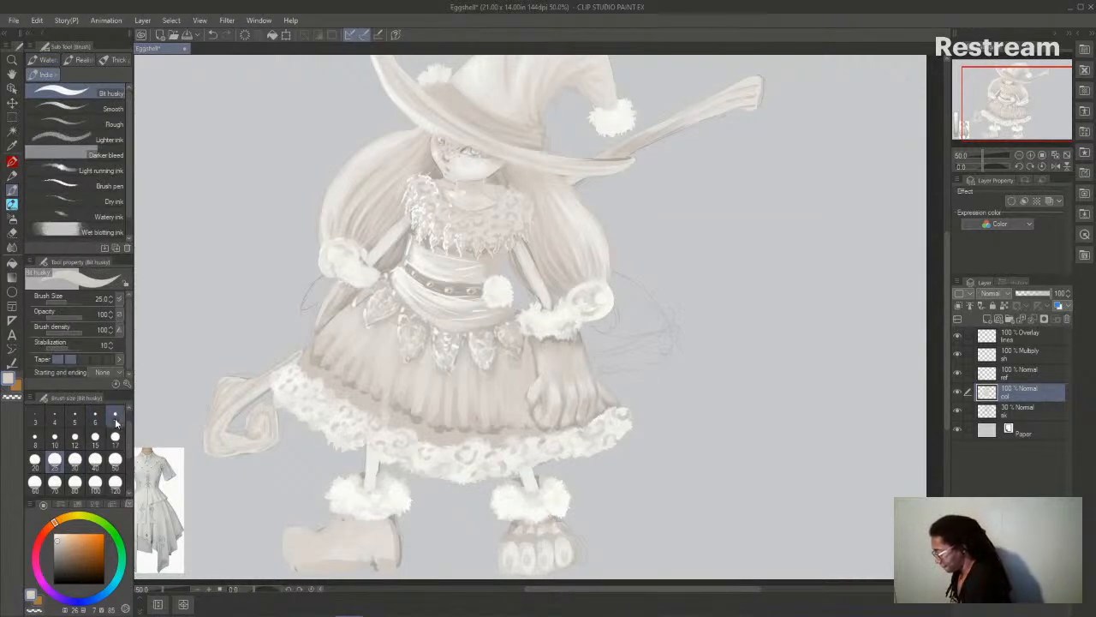
left_click(118, 60)
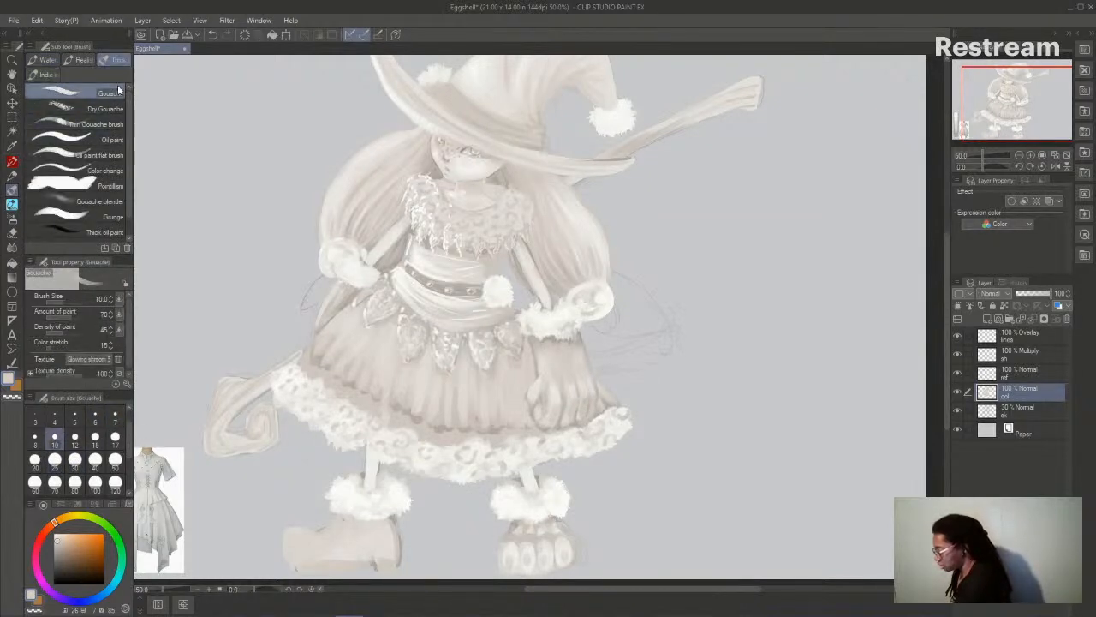
left_click(112, 140)
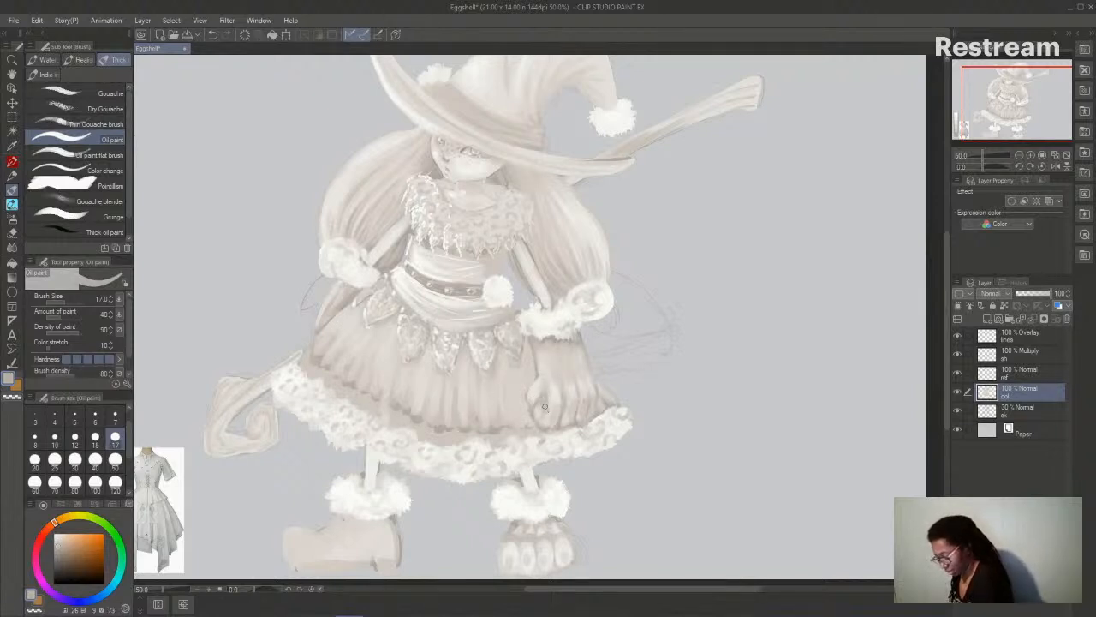
left_click(45, 75)
left_click(79, 441)
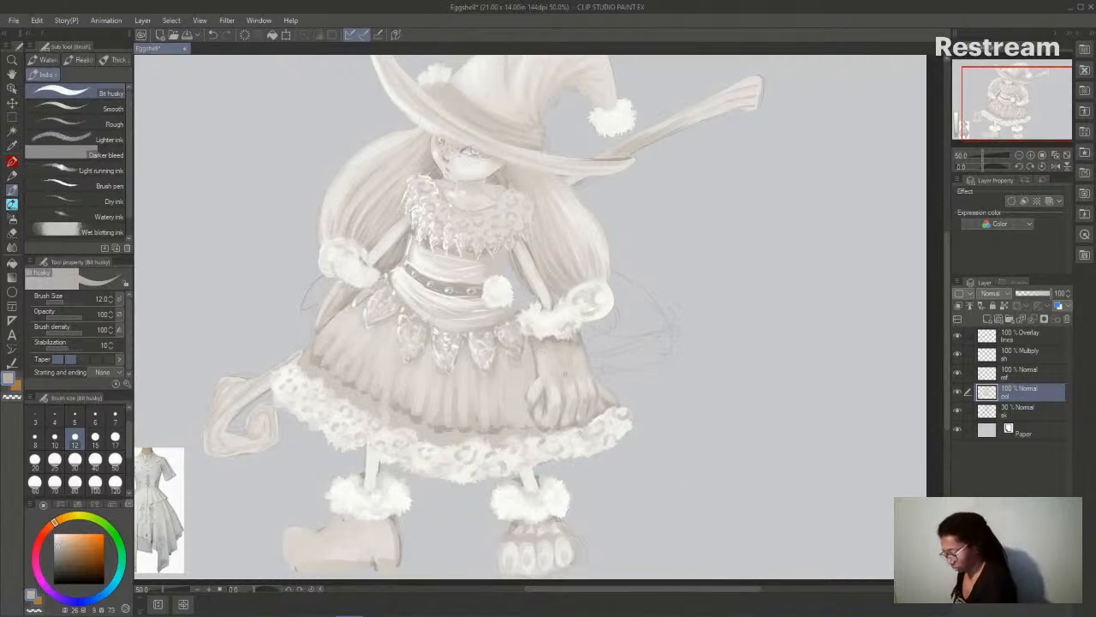
left_click_drag(946, 328, 945, 340)
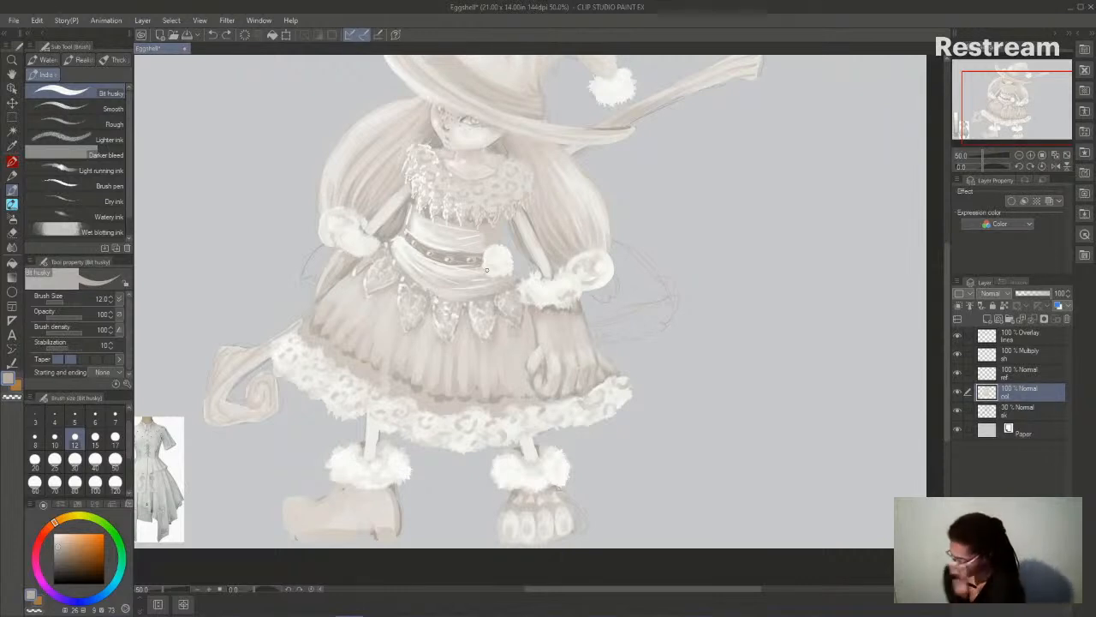
- Paint soft glowing orbs around the broom's curled end with Paint and apply at size 70, using a pale off-white swatch
left_click(48, 60)
left_click_drag(593, 591, 562, 591)
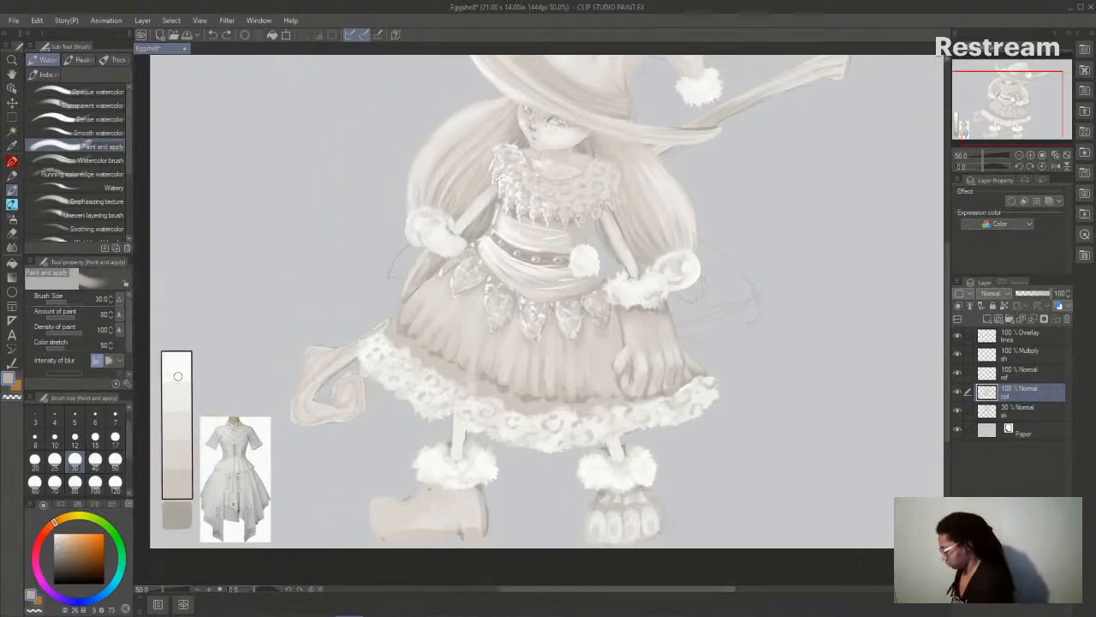
left_click(55, 481)
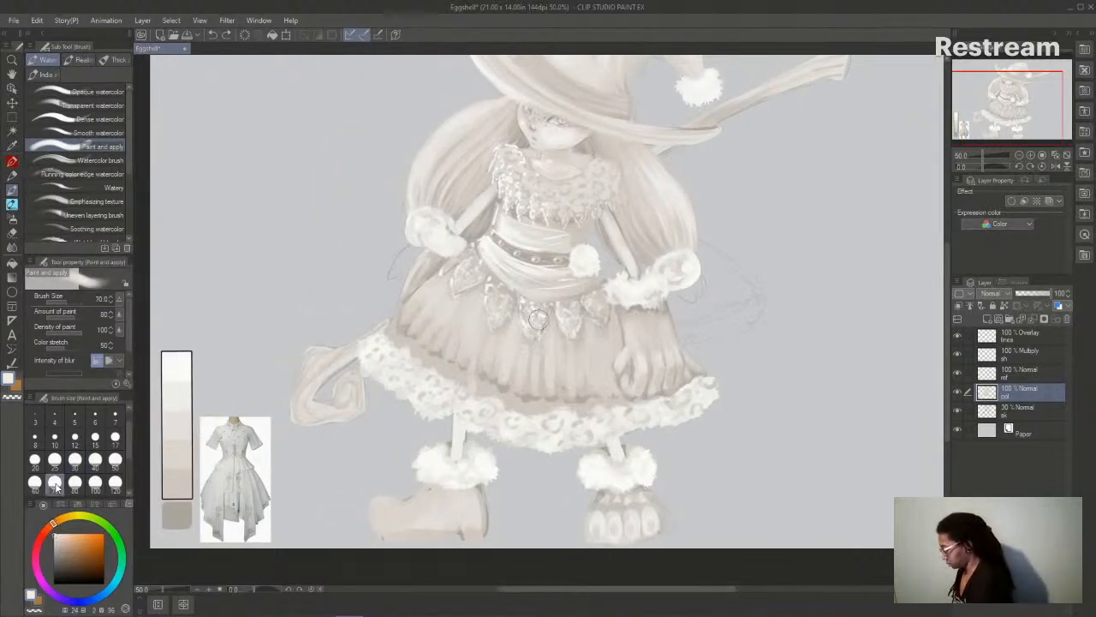
left_click(266, 360)
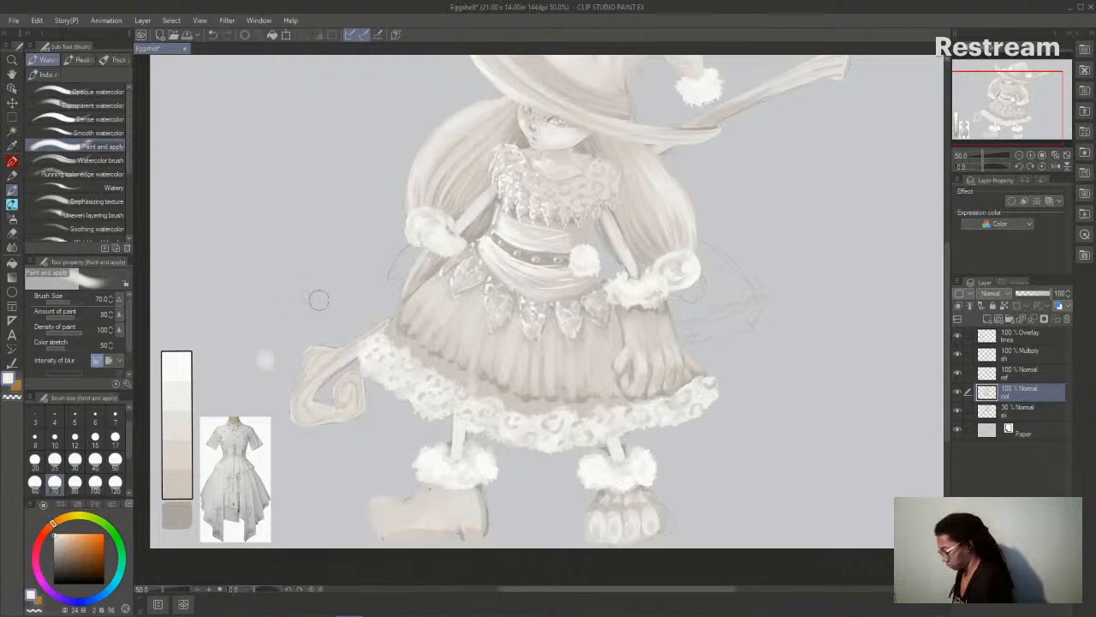
left_click_drag(303, 296, 317, 283)
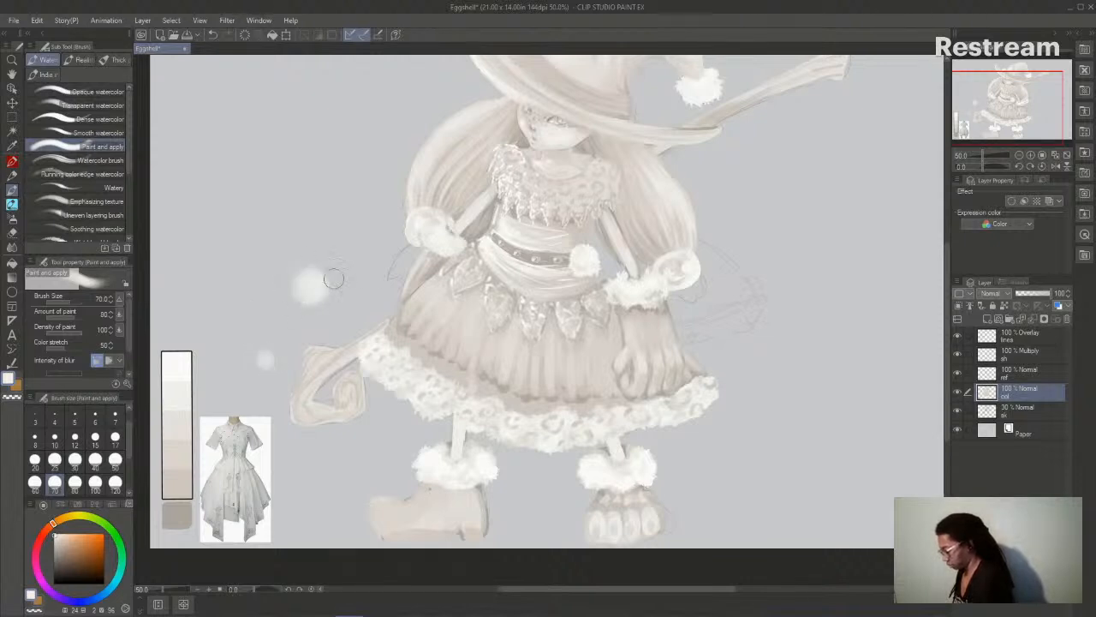
left_click(330, 451)
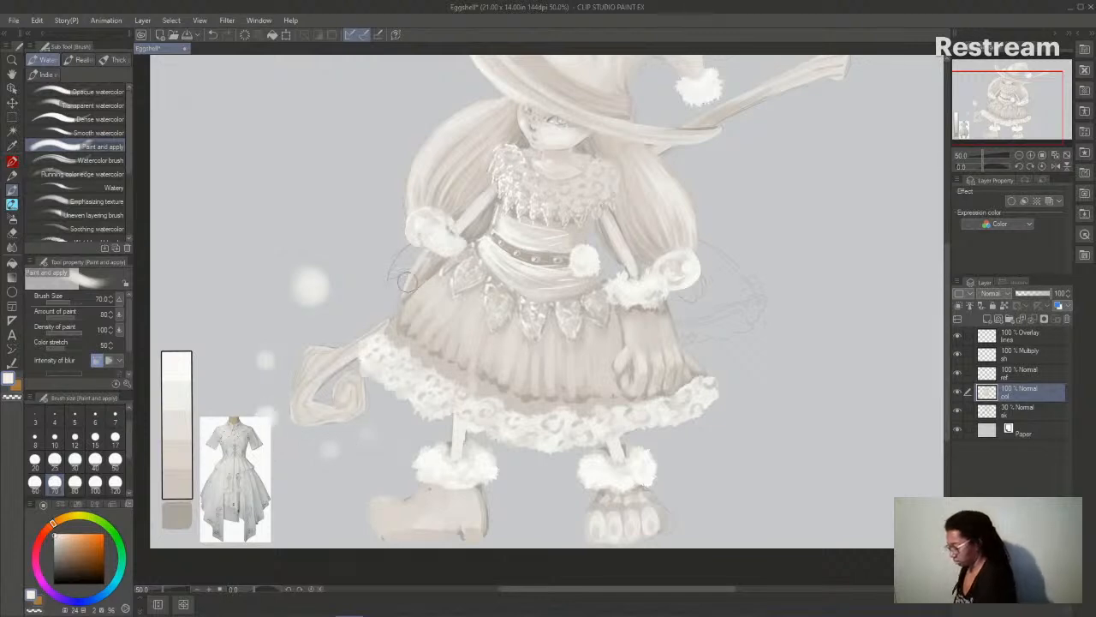
- Add a small orb near the skirt and brighten the orb centres with Paint and apply at sizes 12 and 20
left_click(75, 442)
left_click(364, 310)
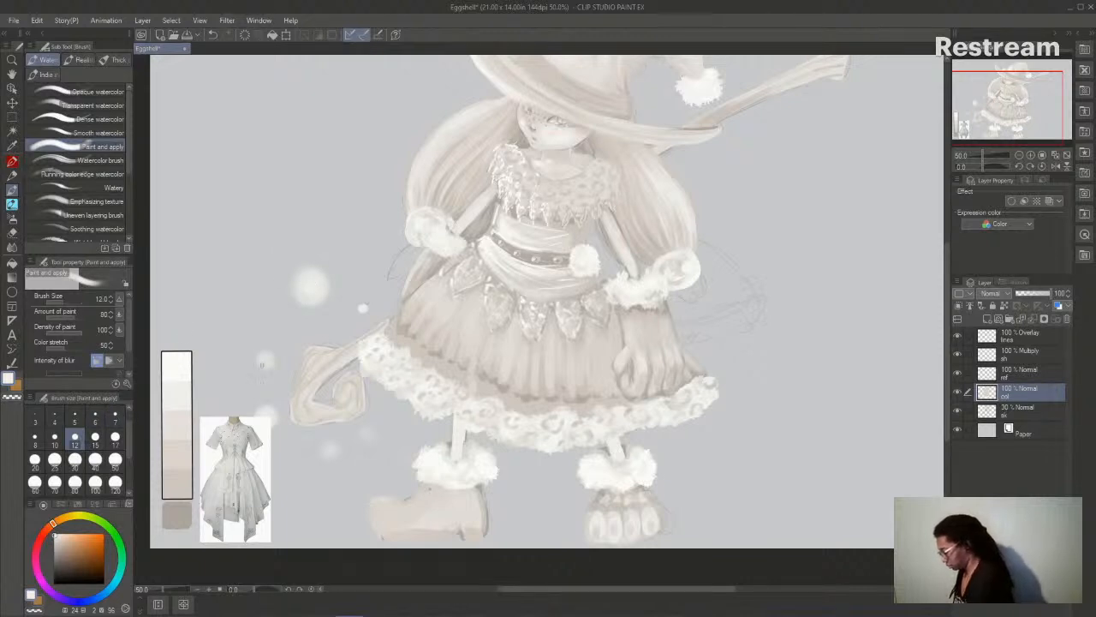
left_click(268, 358)
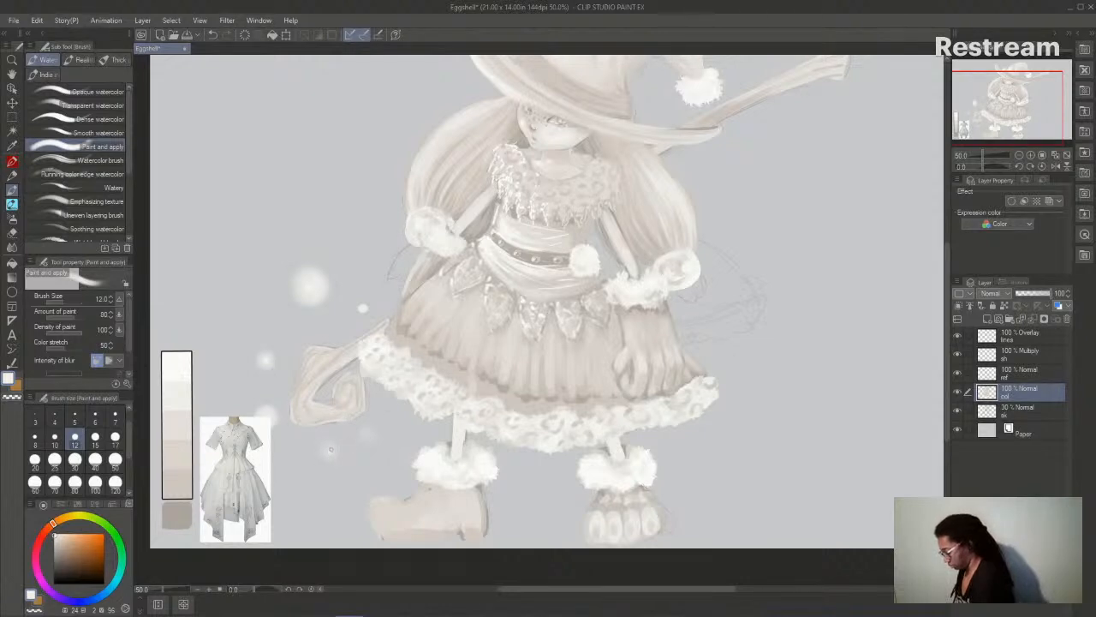
left_click(34, 459)
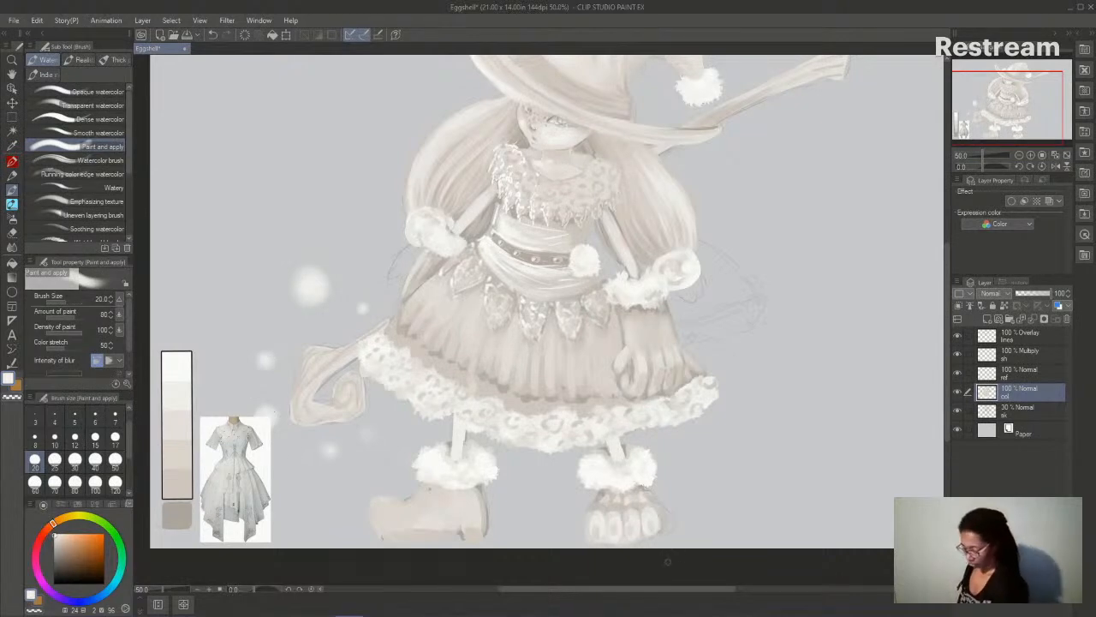
- Paint leopard spots on both hands below the fur cuffs with Light running ink at size 17, using a sampled grey-beige tone
left_click_drag(683, 590, 694, 602)
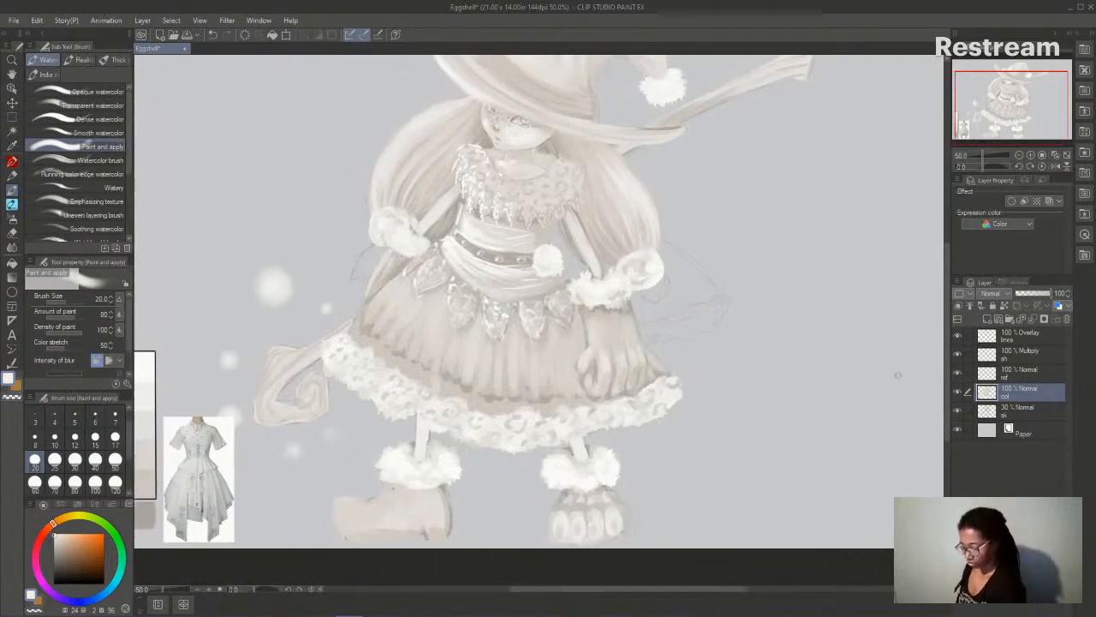
mouse_move(947, 382)
left_mouse_down()
mouse_move(948, 349)
mouse_move(944, 380)
left_mouse_up()
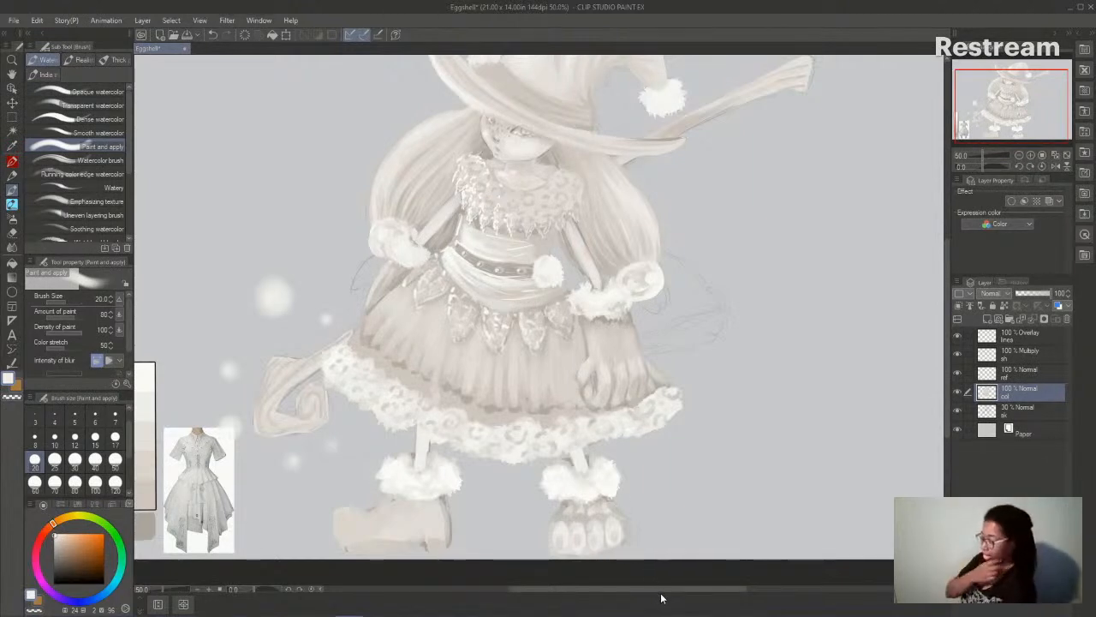
scroll(661, 598, "right", 2)
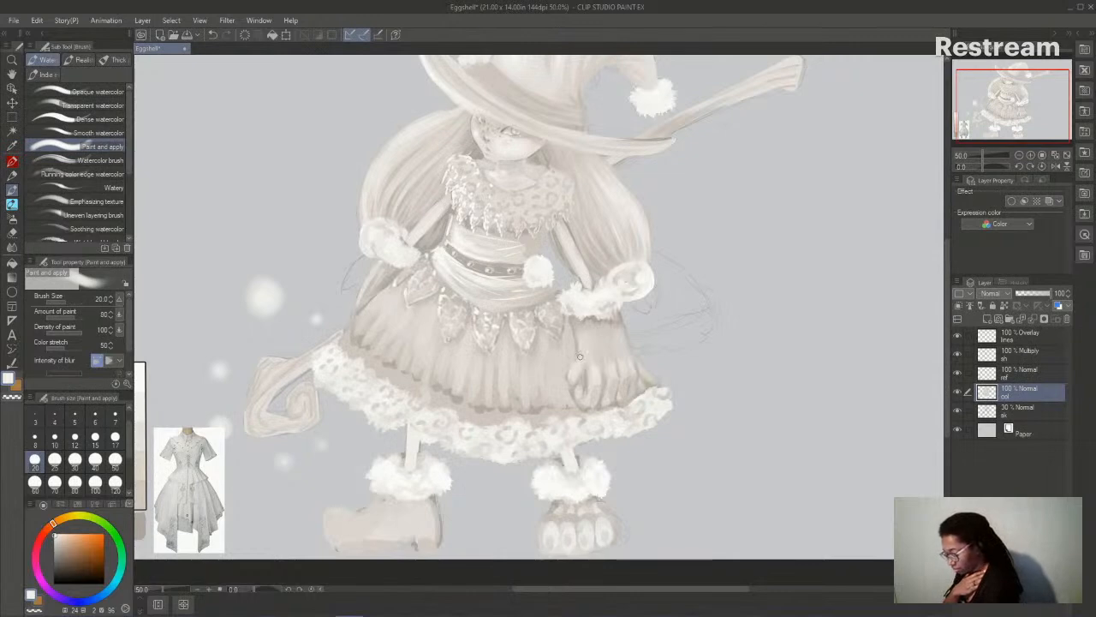
left_click(1031, 155)
left_click_drag(698, 591, 708, 591)
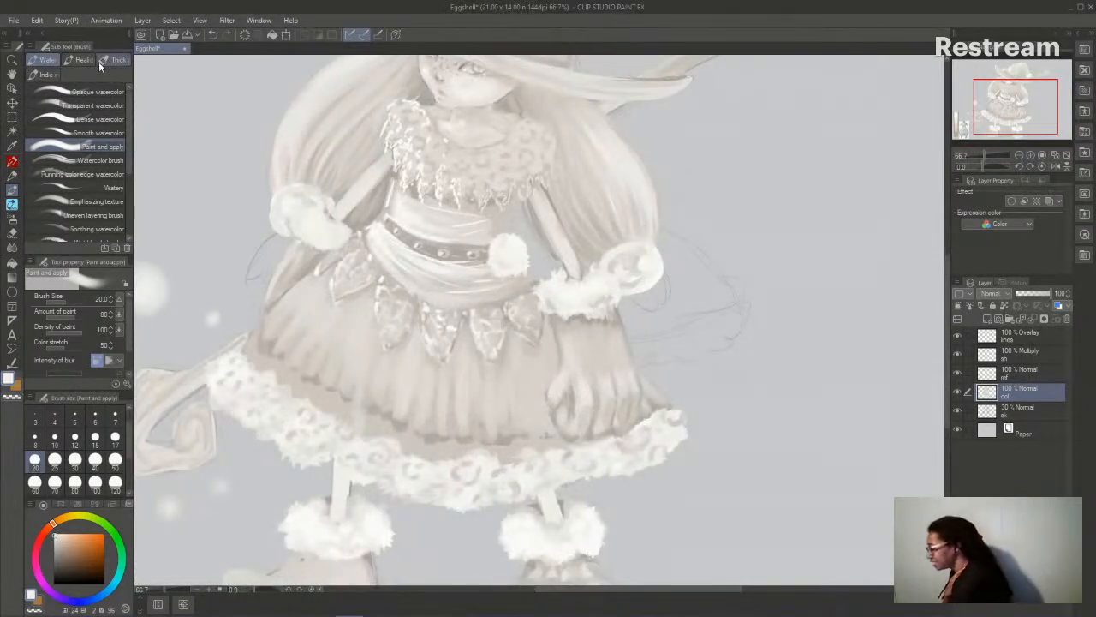
left_click(45, 74)
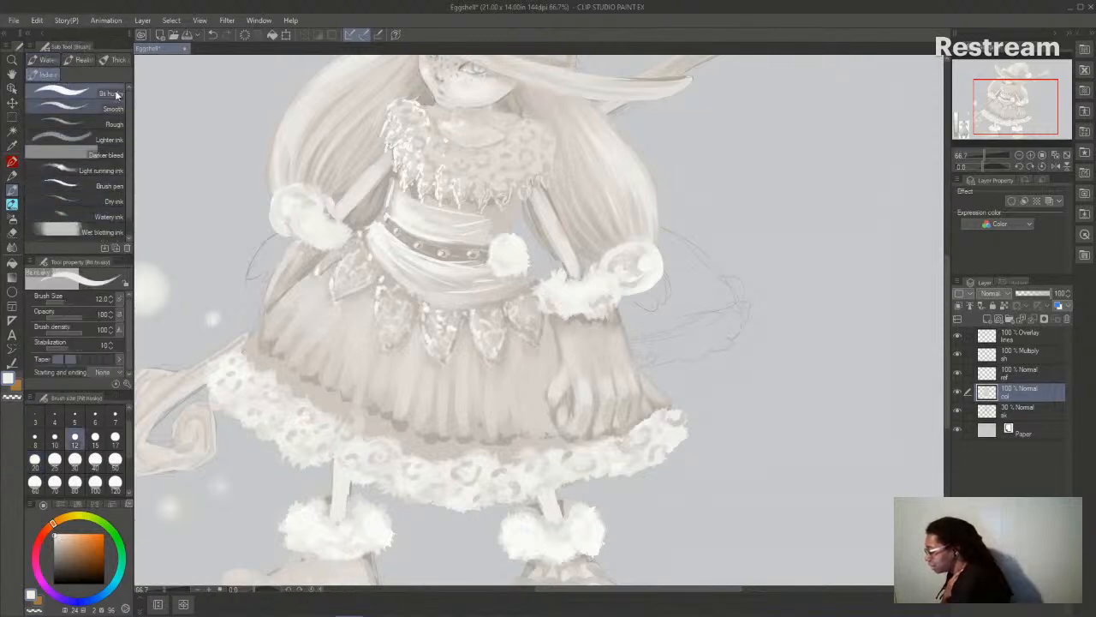
left_click(86, 171)
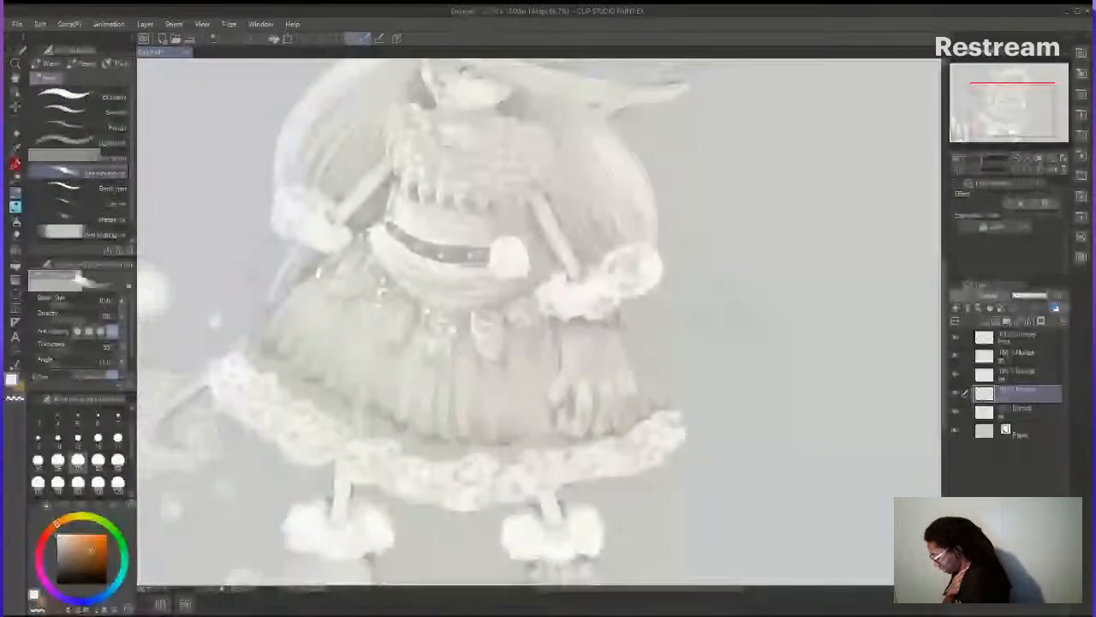
left_click(117, 437)
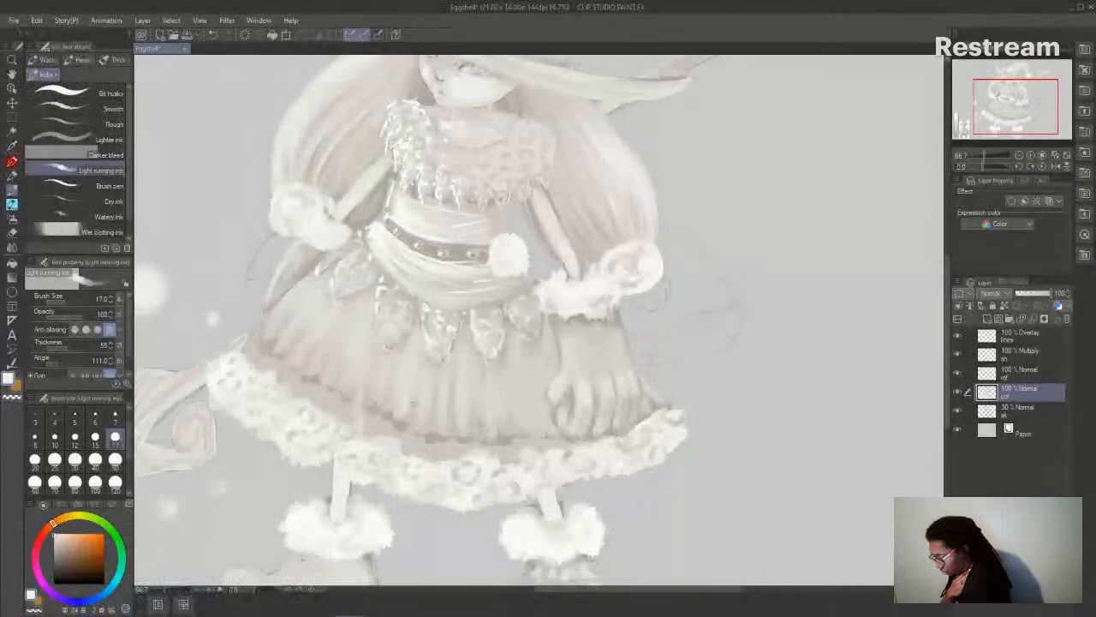
left_click(471, 215, "alt")
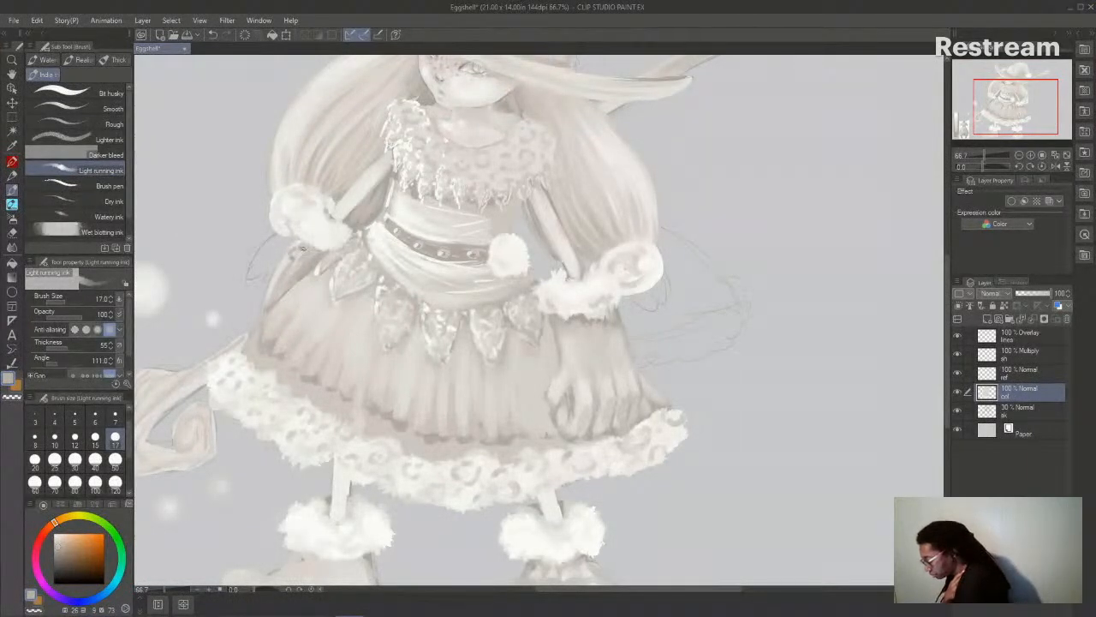
left_click_drag(281, 267, 278, 283)
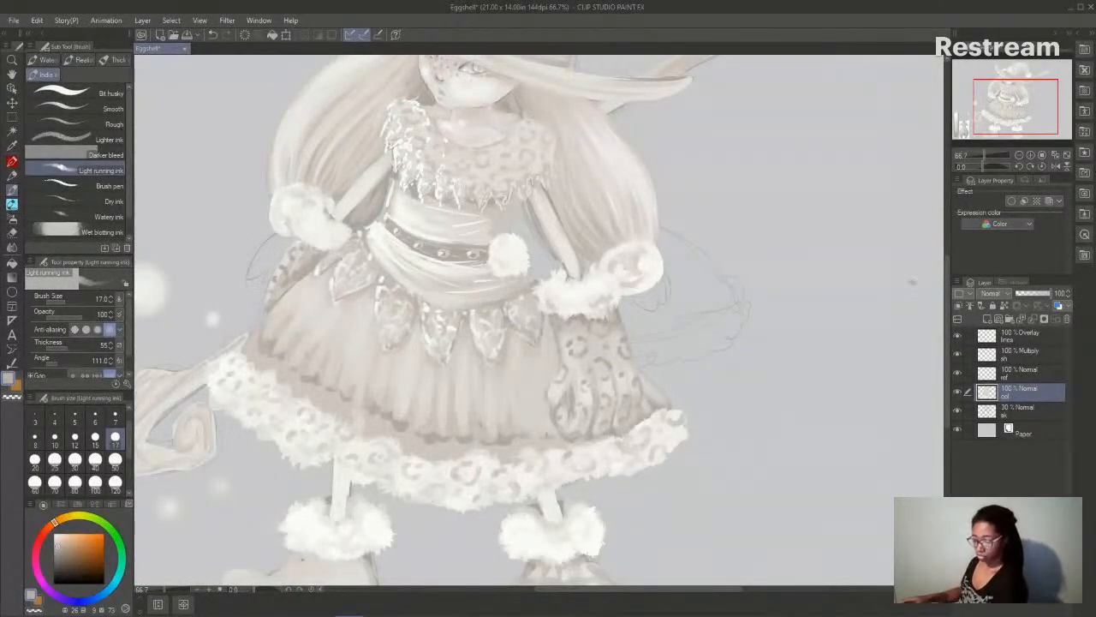
left_click(1015, 156)
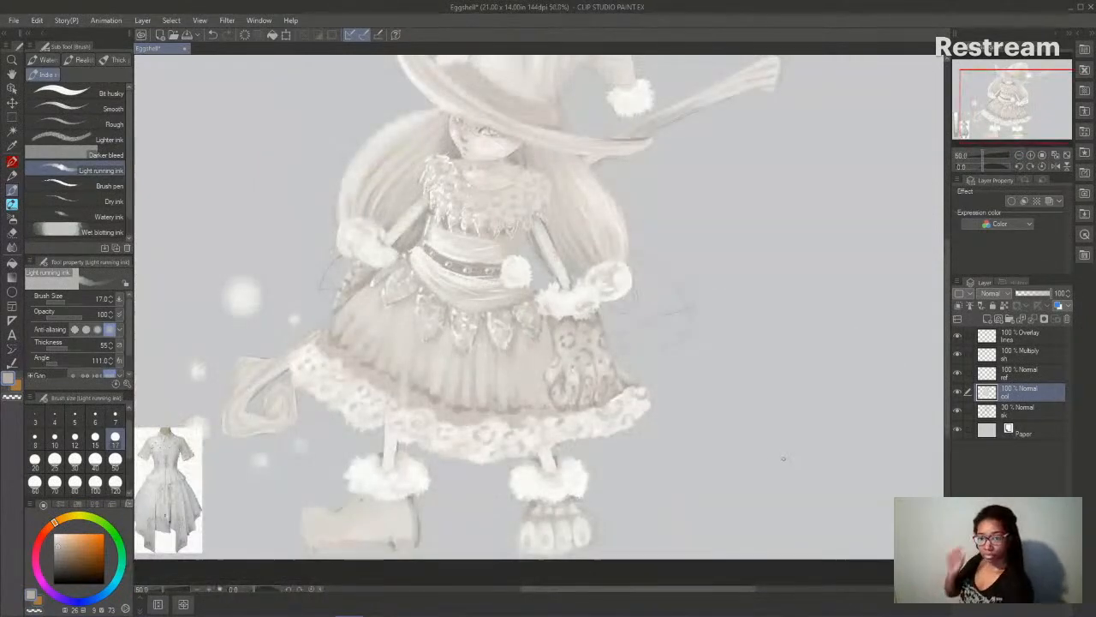
left_click_drag(707, 592, 700, 597)
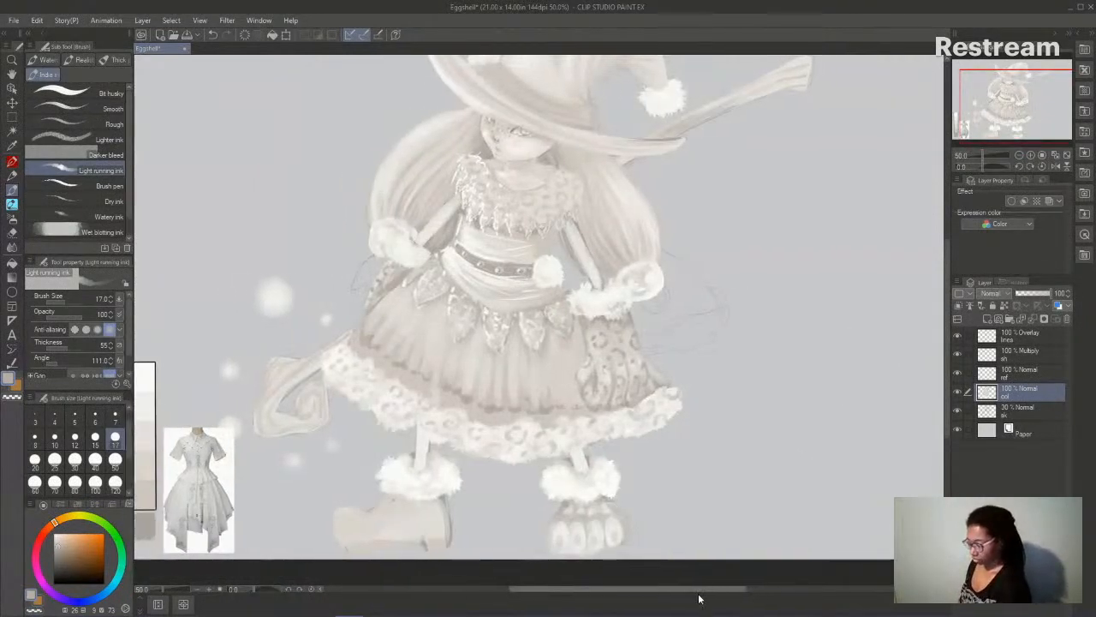
mouse_move(947, 375)
left_mouse_down()
mouse_move(946, 346)
mouse_move(945, 377)
left_mouse_up()
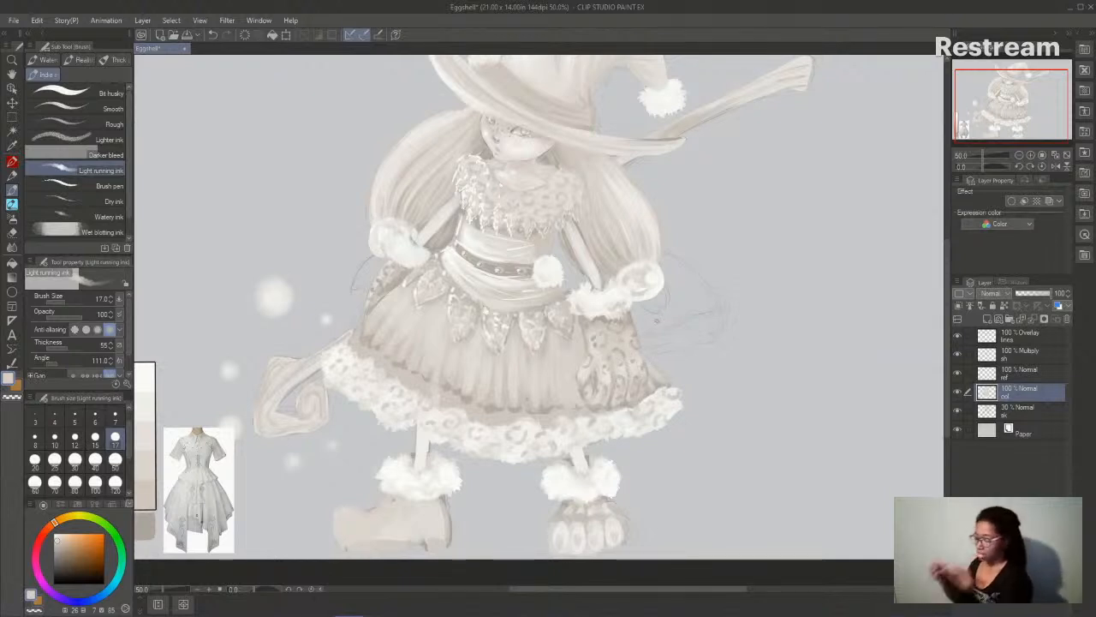
mouse_move(947, 370)
left_mouse_down()
mouse_move(947, 358)
mouse_move(945, 373)
left_mouse_up()
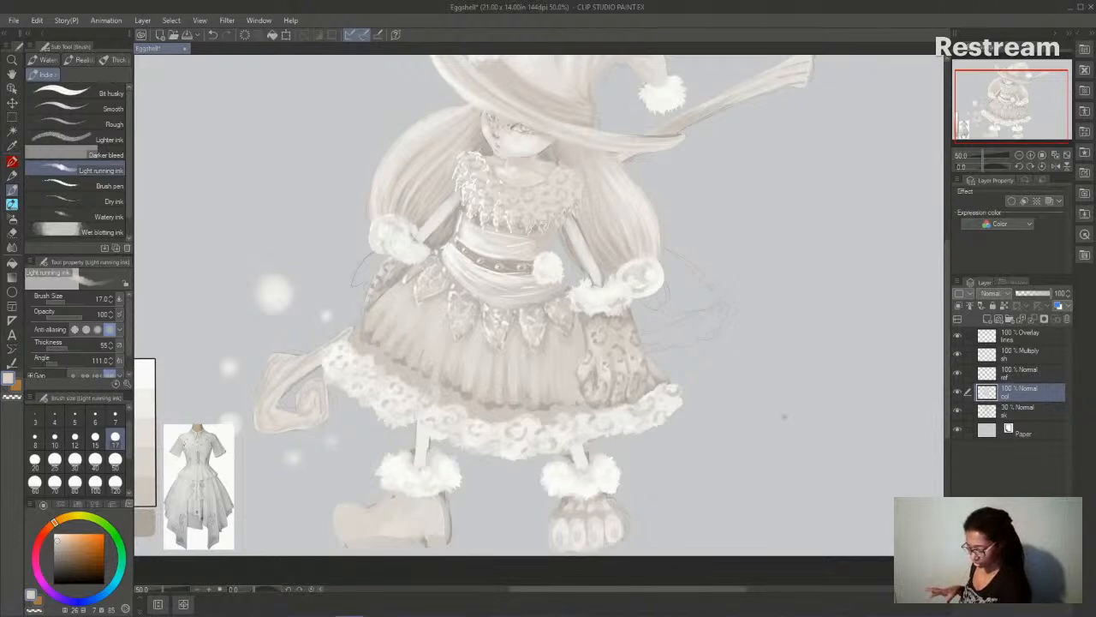
- Lighten the boot's toe and heel with Light running ink at size 60, using a sampled pale off-white tone
mouse_move(944, 366)
left_mouse_down()
mouse_move(945, 382)
mouse_move(945, 363)
left_mouse_up()
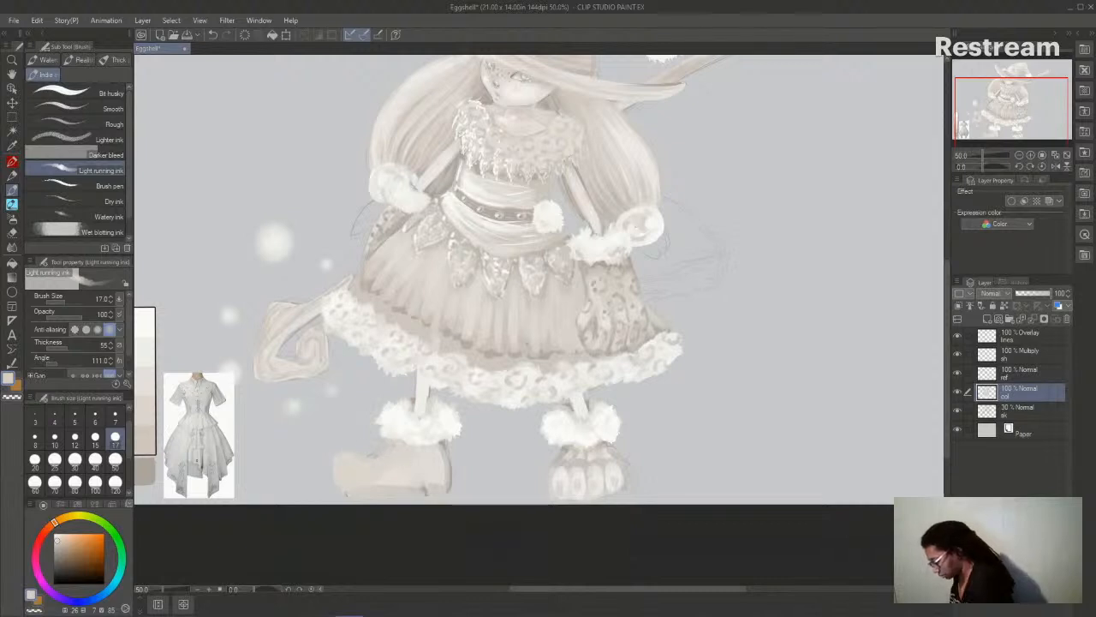
left_click_drag(568, 595, 557, 594)
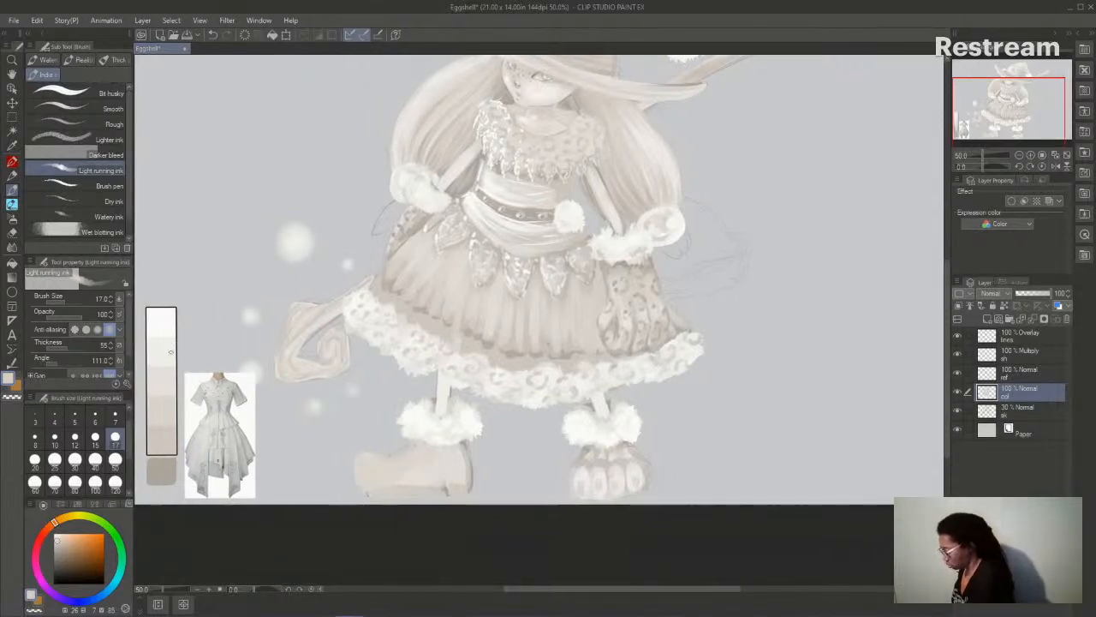
left_click(55, 460)
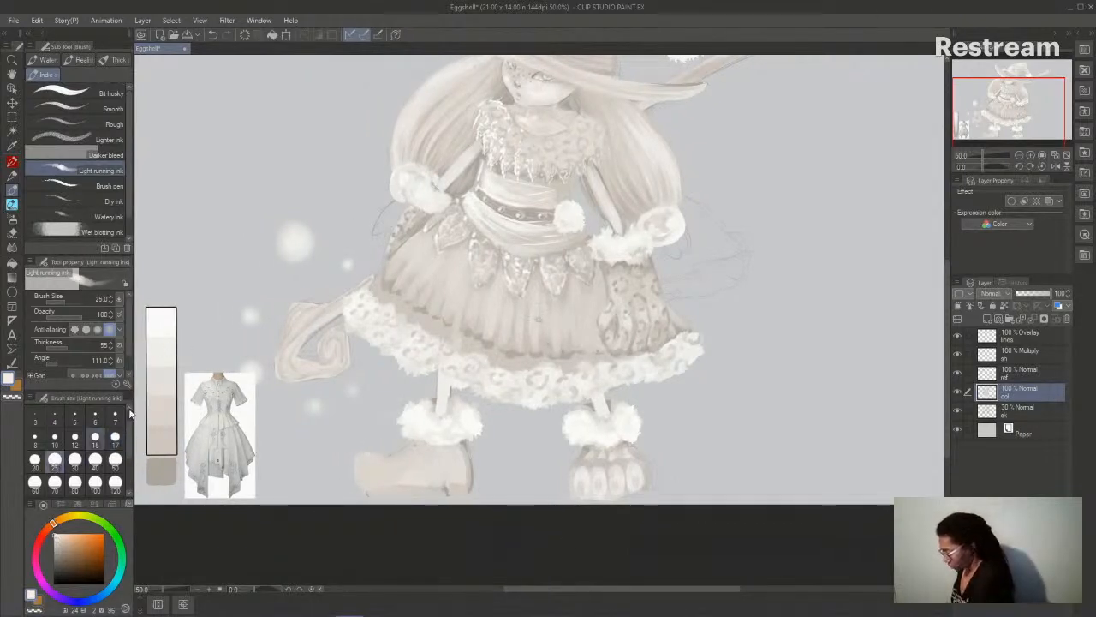
left_click(35, 482)
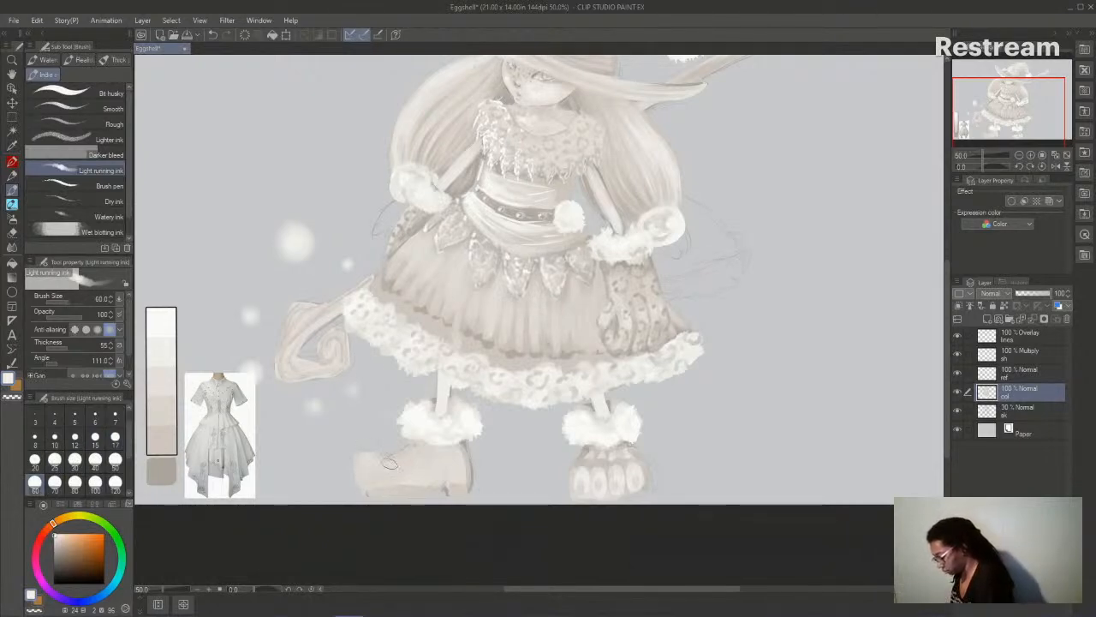
mouse_move(367, 463)
left_mouse_down()
mouse_move(367, 477)
mouse_move(381, 462)
left_mouse_up()
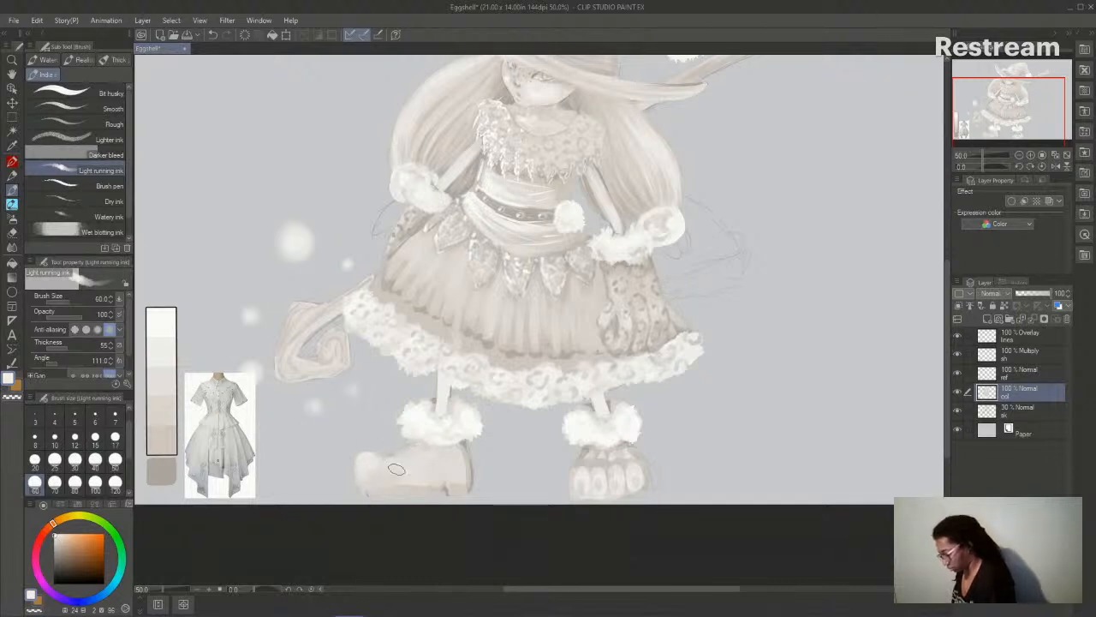
left_click_drag(677, 590, 684, 591)
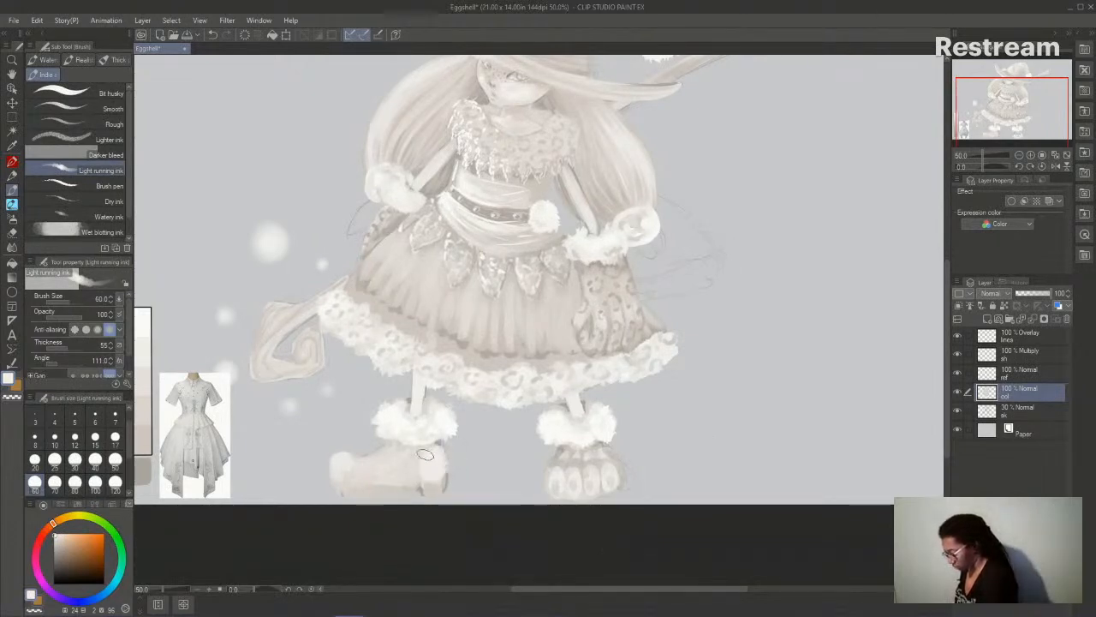
- Draw the boot's sole and heel edges with Bit husky at size 12, using a sampled grey-beige tone
left_click(77, 93)
left_click(47, 62)
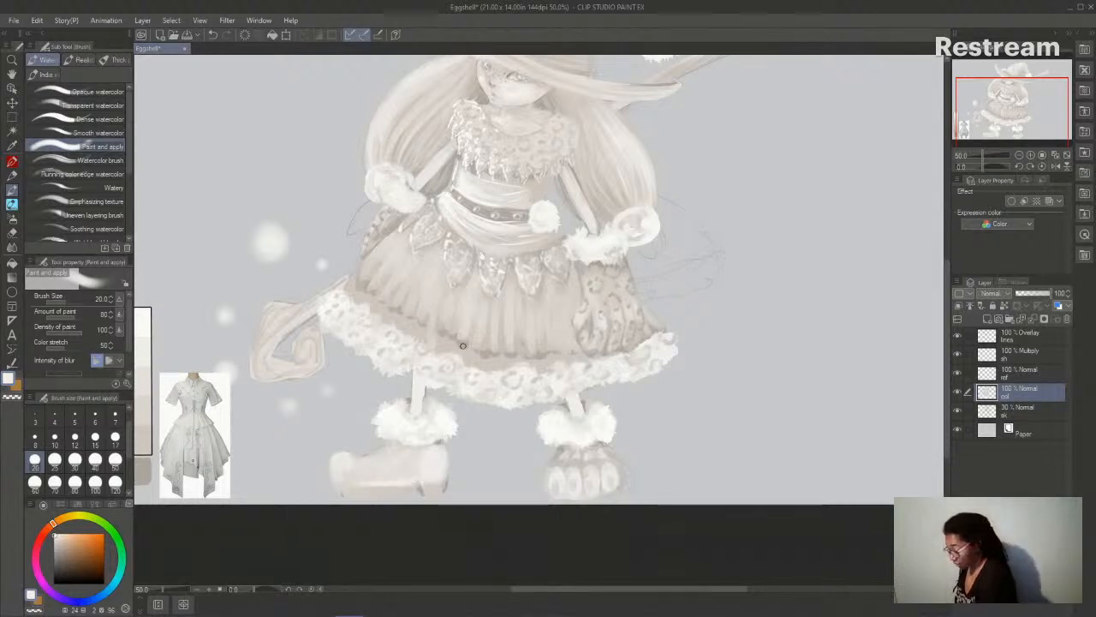
left_click(53, 76)
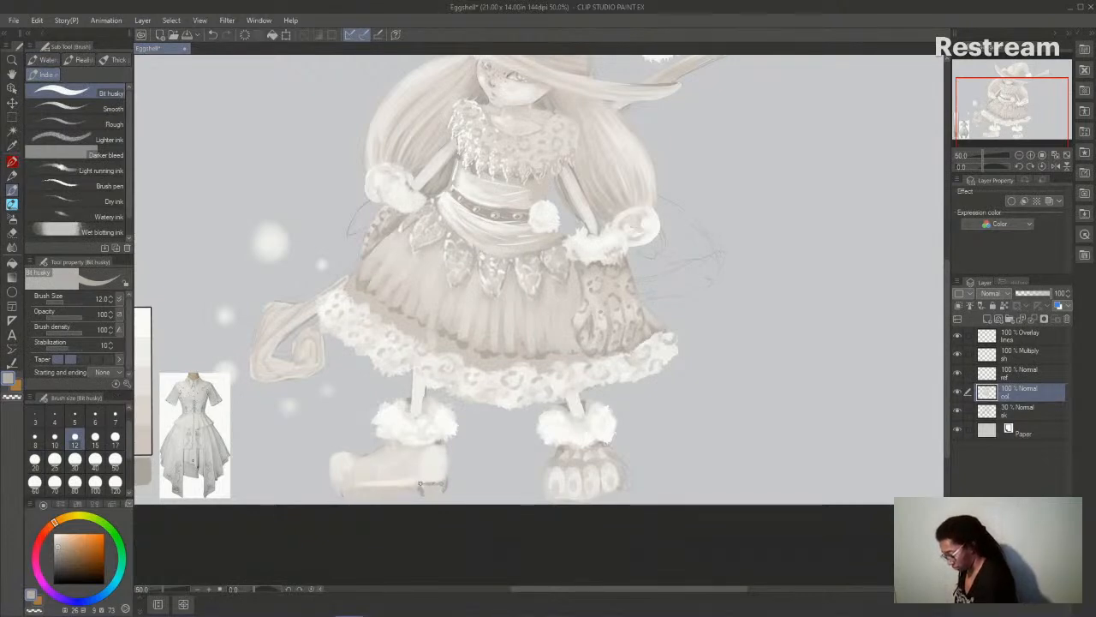
mouse_move(409, 482)
left_mouse_down()
mouse_move(371, 485)
mouse_move(390, 486)
left_mouse_up()
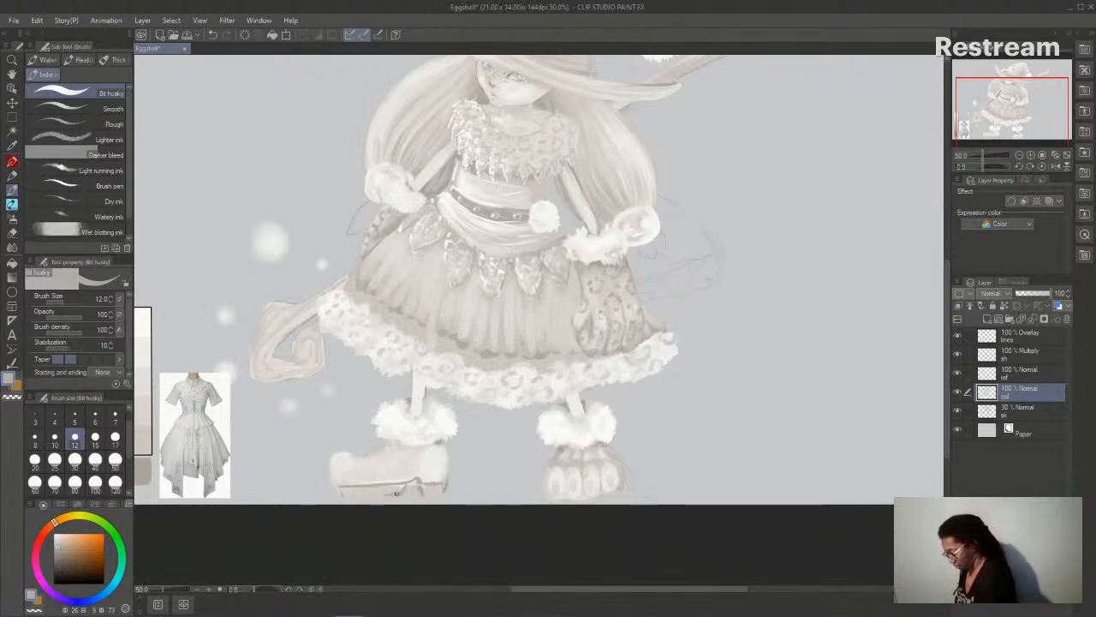
left_click_drag(391, 494, 341, 490)
mouse_move(420, 488)
left_mouse_down()
mouse_move(443, 492)
mouse_move(421, 489)
left_mouse_up()
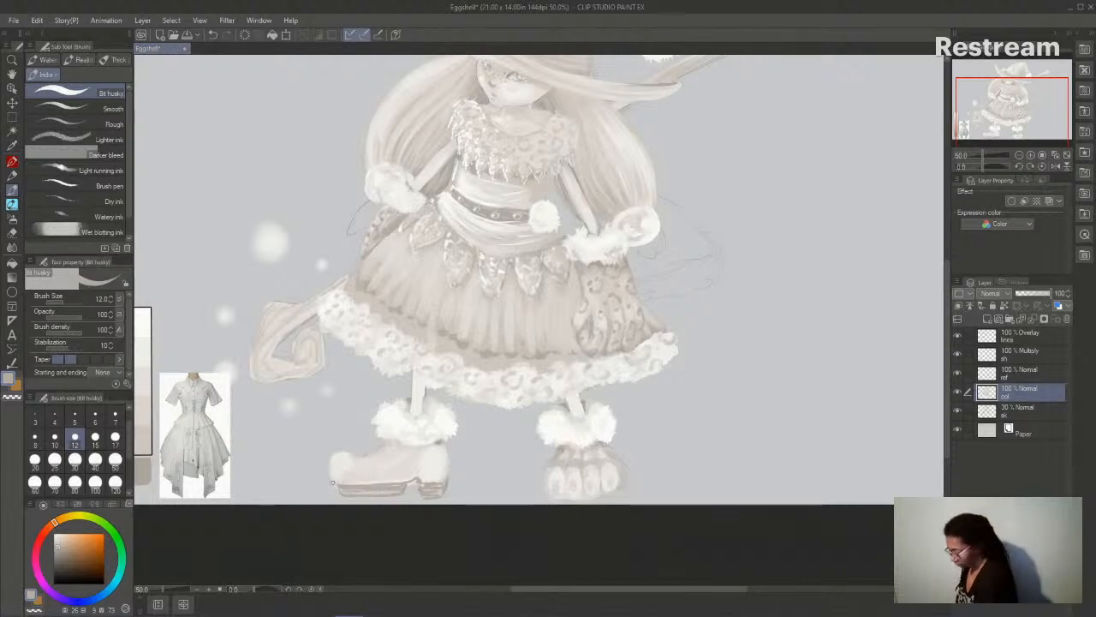
- Refine the boot's lower edge and heel with Dry Gouache at size 20, using a pale tone sampled from the boot
left_click(118, 60)
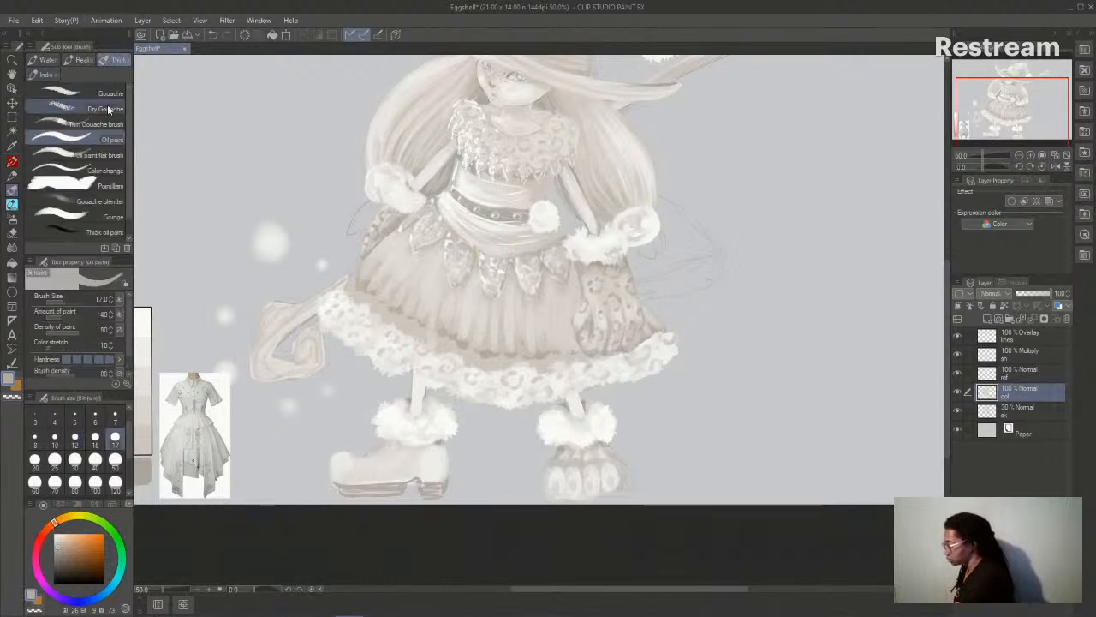
left_click(111, 109)
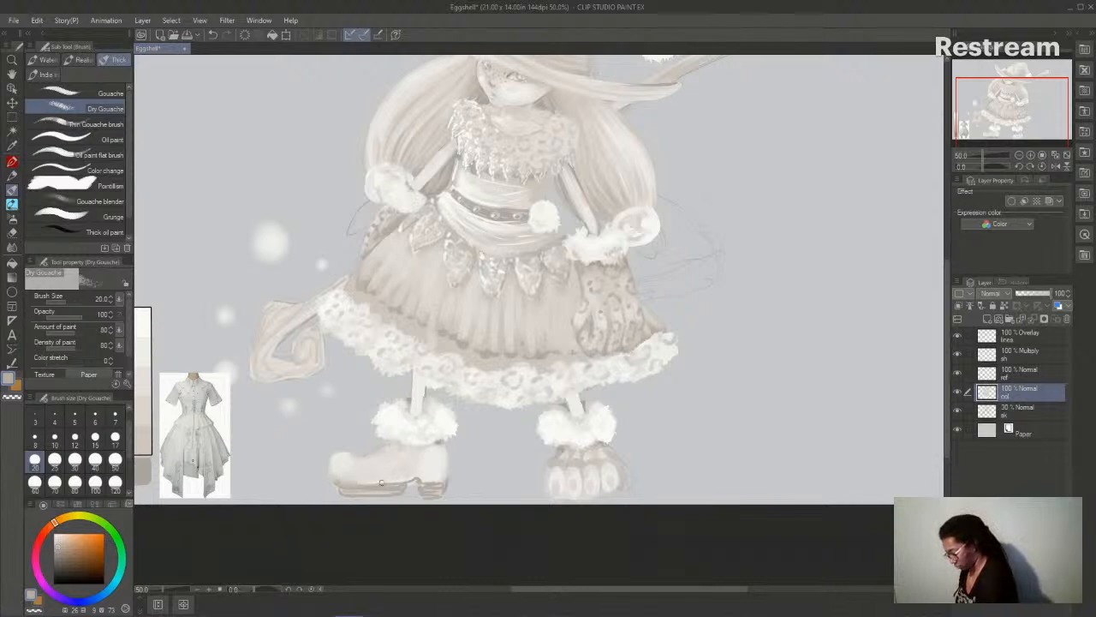
left_click(433, 469, "alt")
left_click_drag(427, 481, 444, 480)
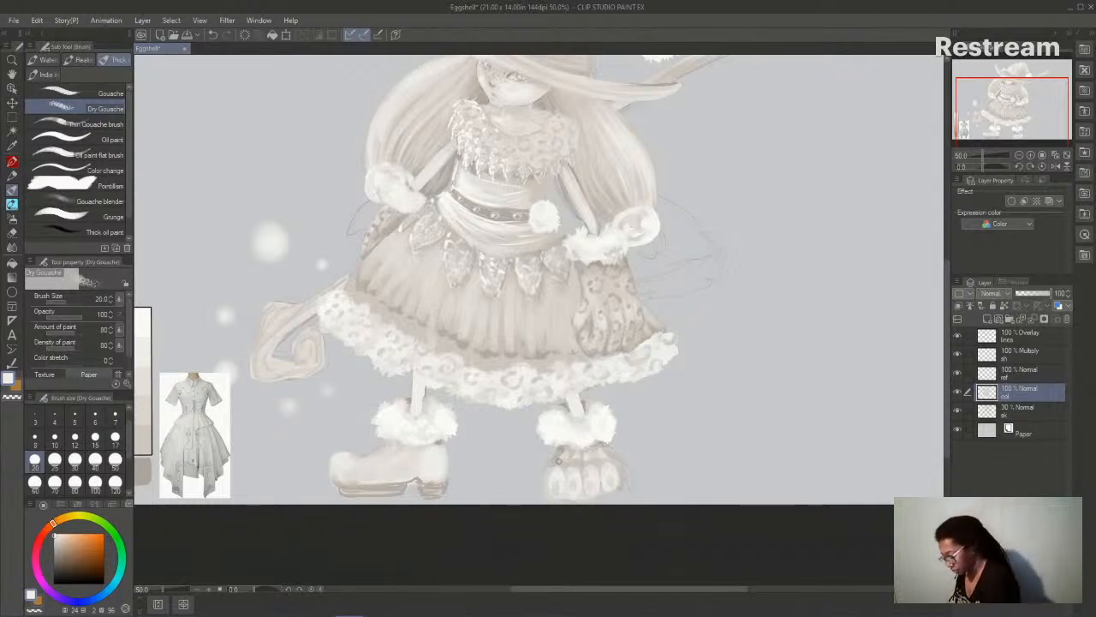
- Define the claws on the paw foot's toes with Gouache at size 10 and Thick oil paint at size 7
left_click(93, 93)
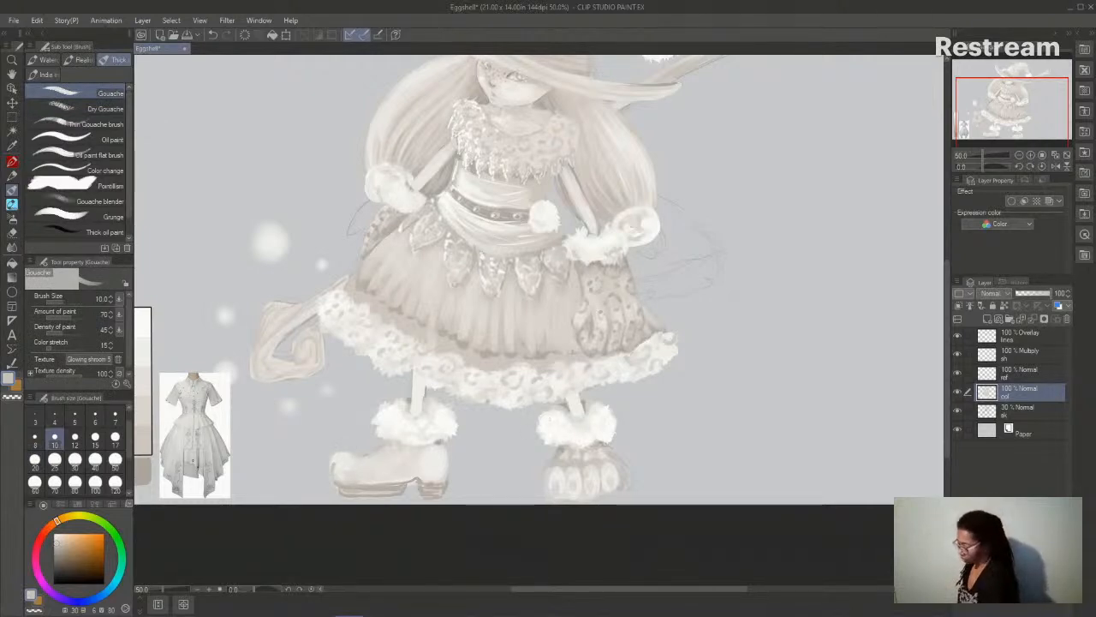
left_click(113, 230)
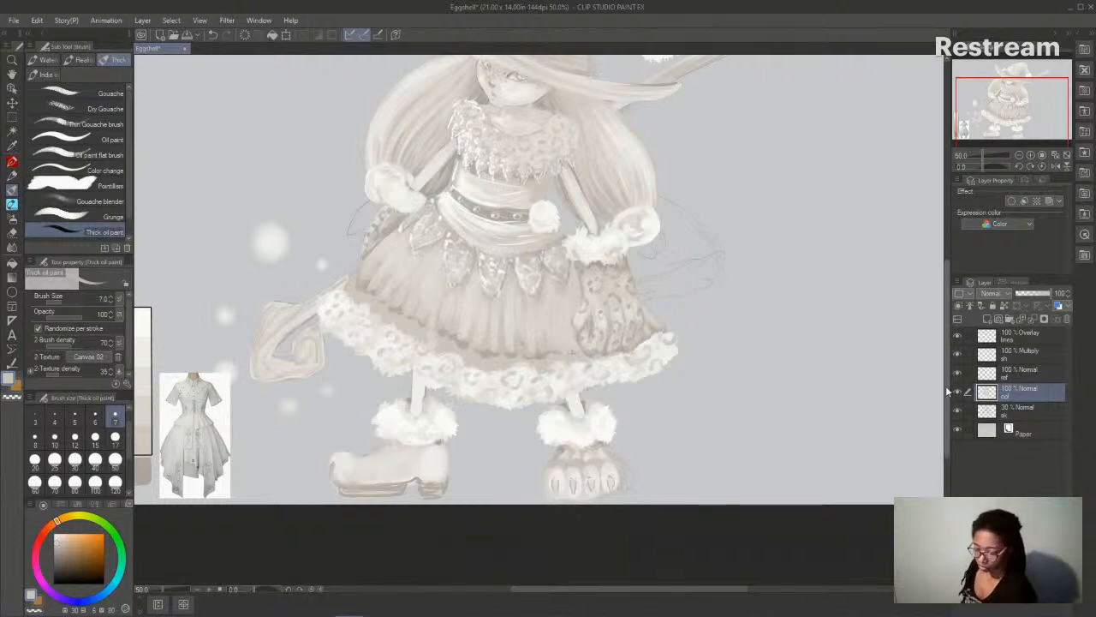
left_click_drag(947, 394, 946, 390)
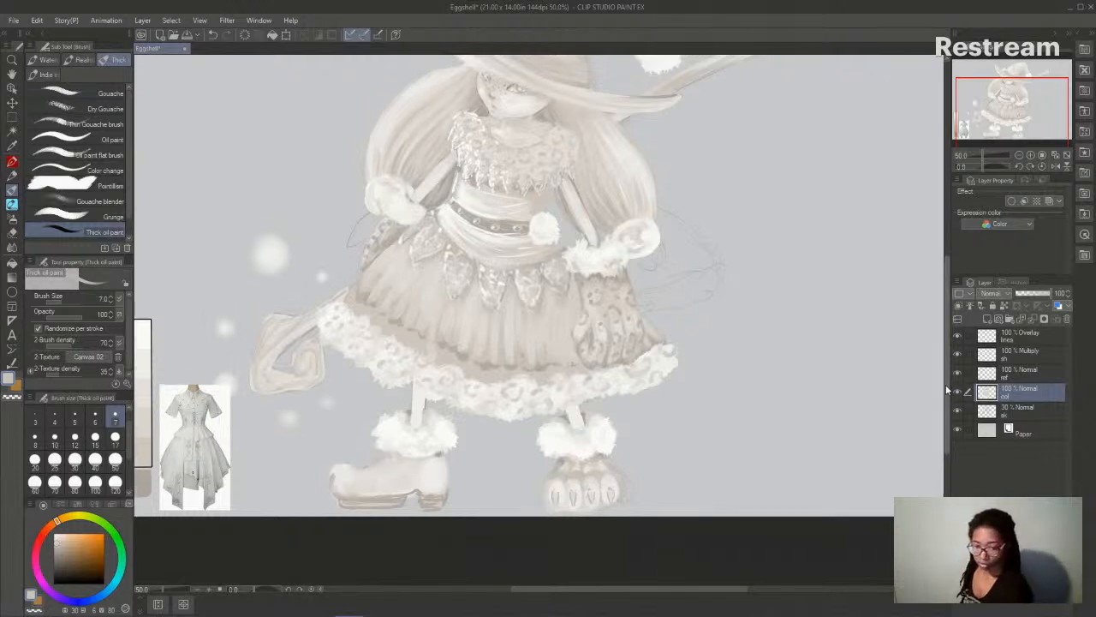
- Add pale highlights and grey-beige shading to the boot with Gouache at size 10, using the pale swatch and a tone sampled from the sole
left_click(1056, 156)
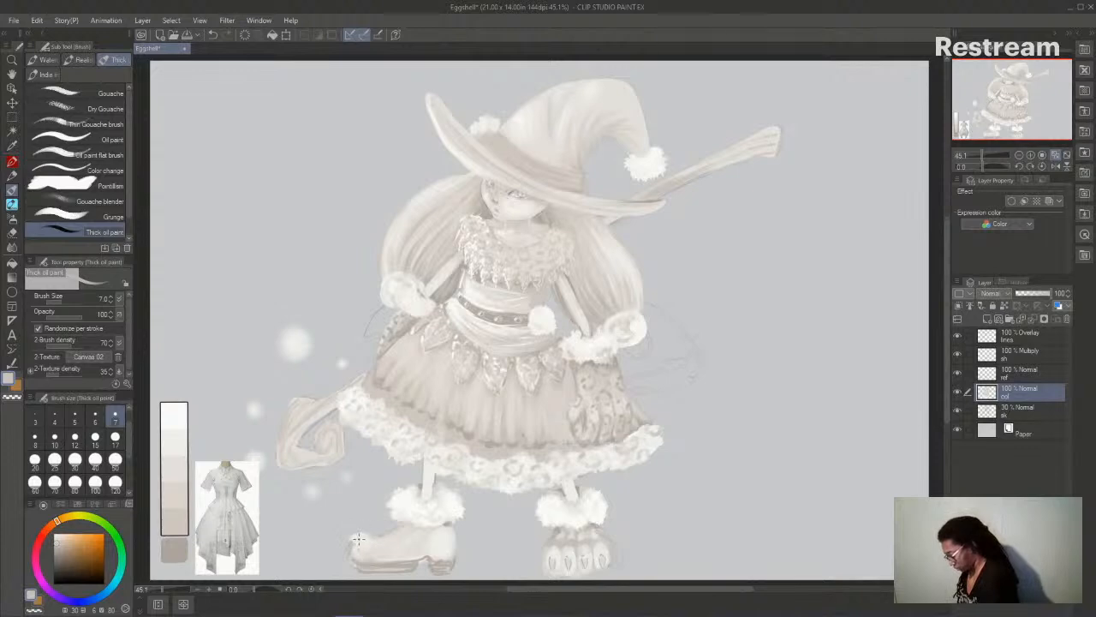
left_click(103, 94)
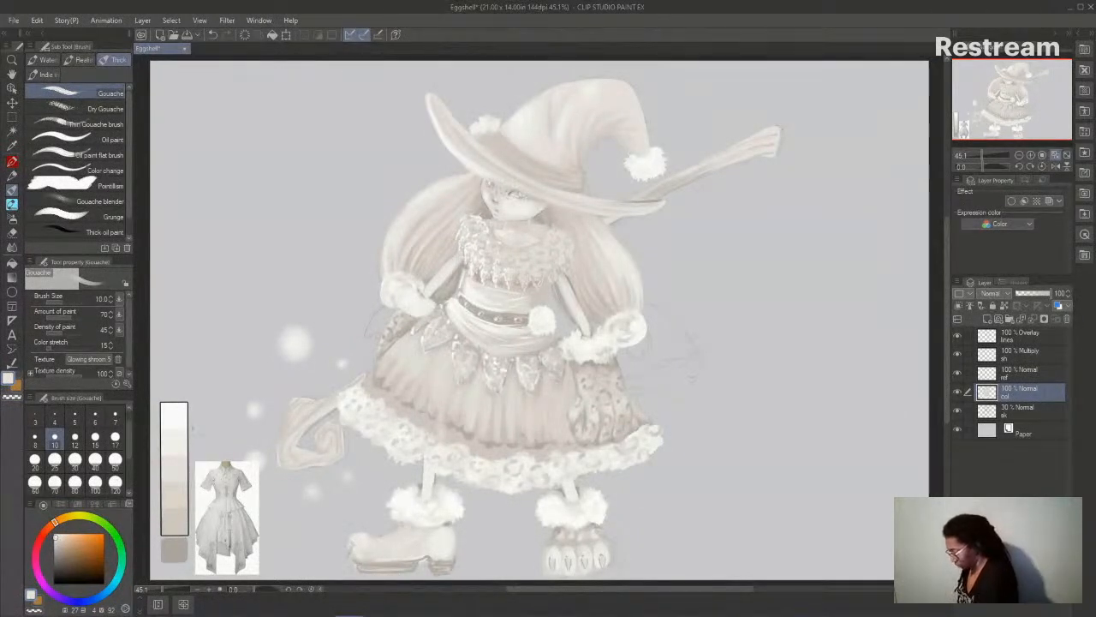
left_click(175, 413, "alt")
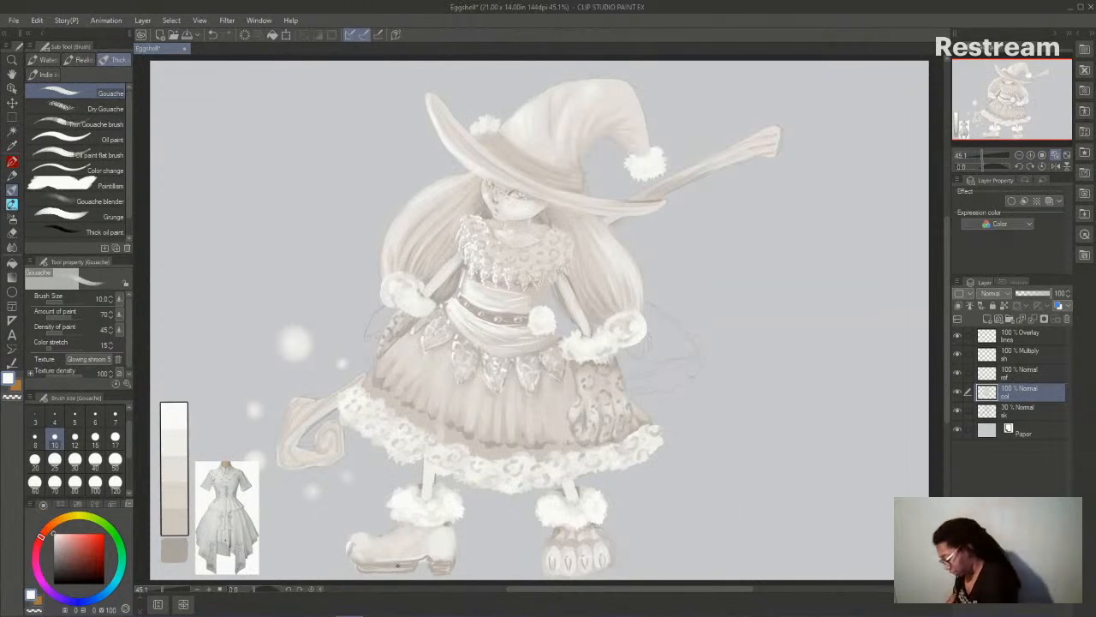
left_click(398, 566, "alt")
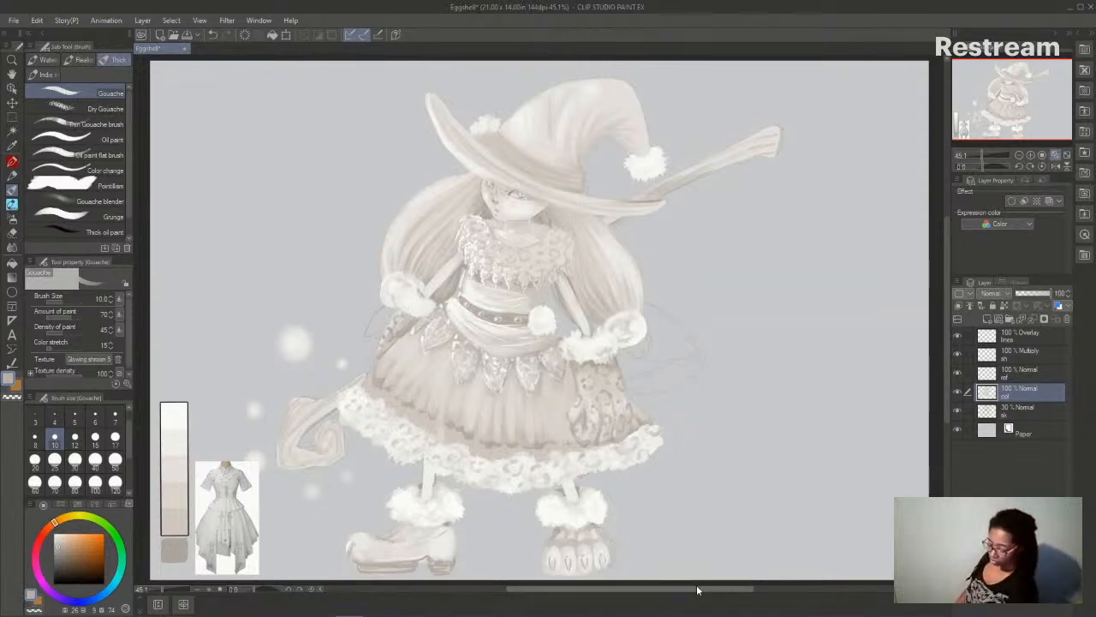
- Refine the highlights and shadows on the paw foot's toes with Gouache at size 10, using sampled pale and grey-beige tones
left_click_drag(697, 591, 700, 593)
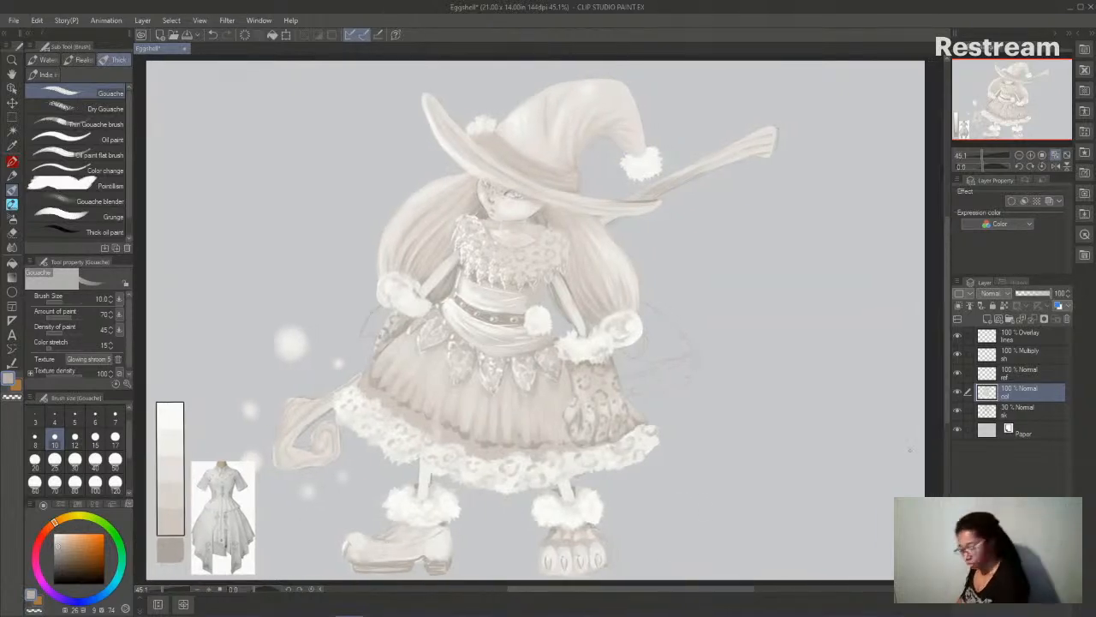
left_click_drag(946, 405, 946, 411)
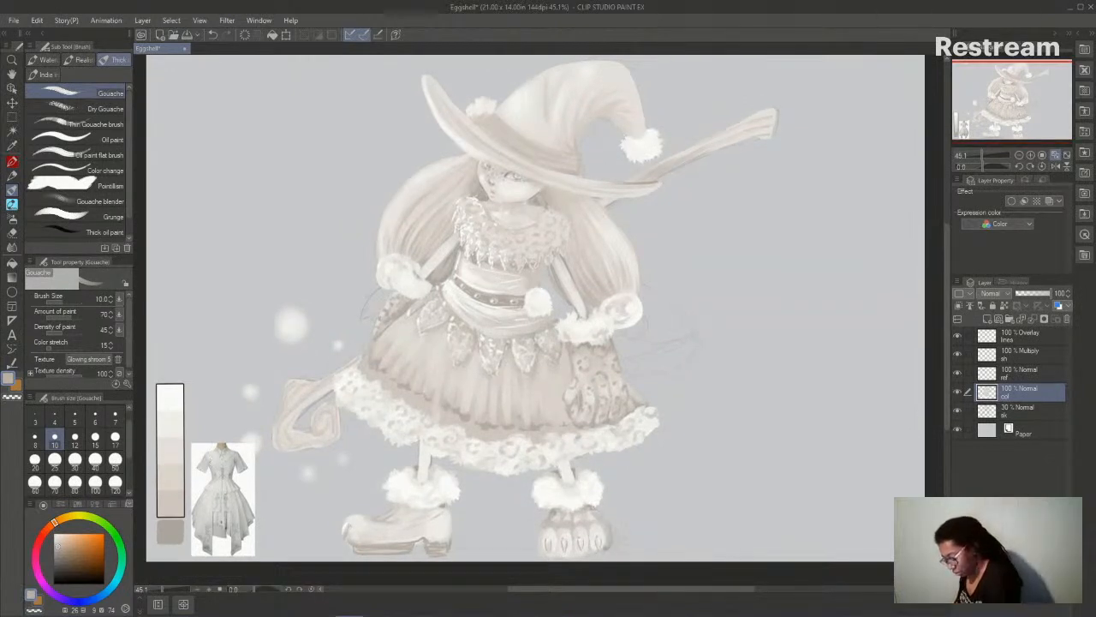
left_click(602, 527, "alt")
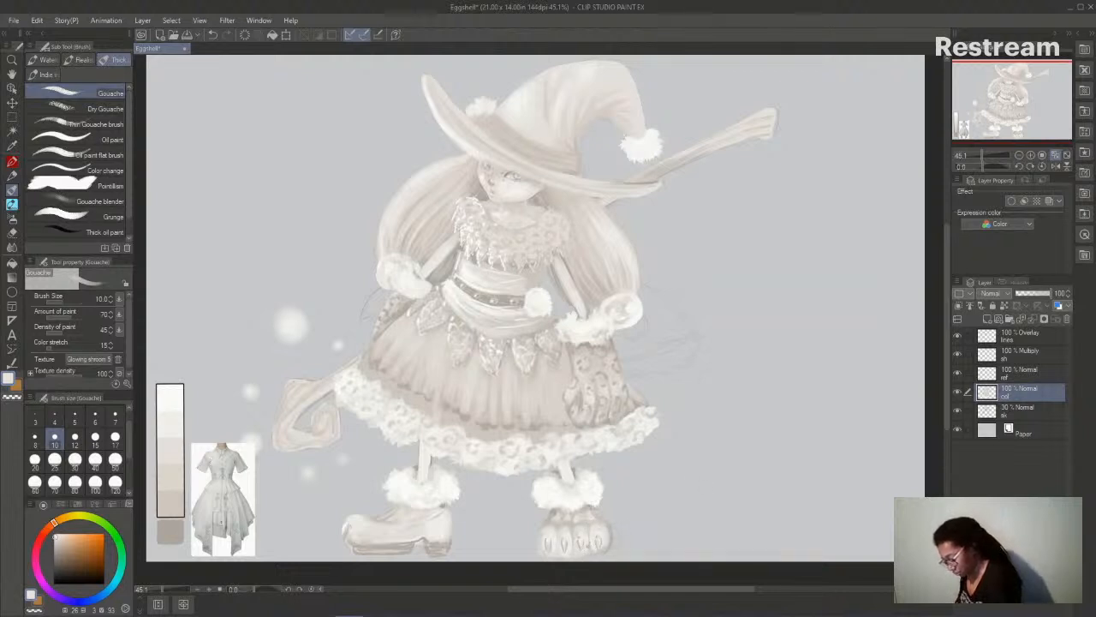
left_click(608, 519, "alt")
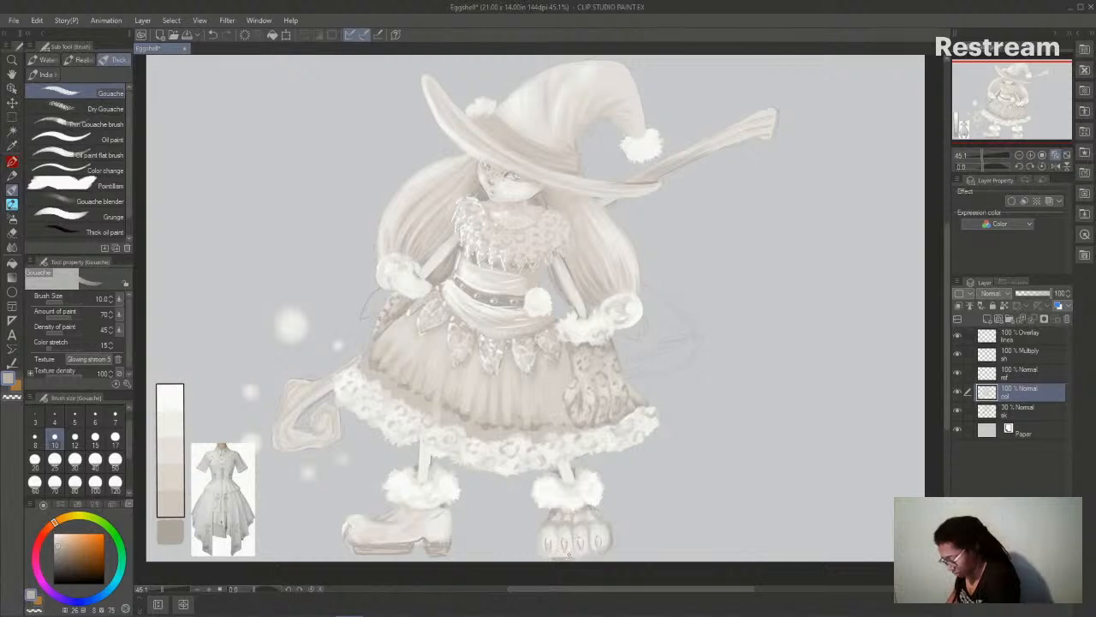
- Define the underside of the paw foot with Bit husky at size 12, and touch up the toes with Gouache at size 10
left_click(45, 74)
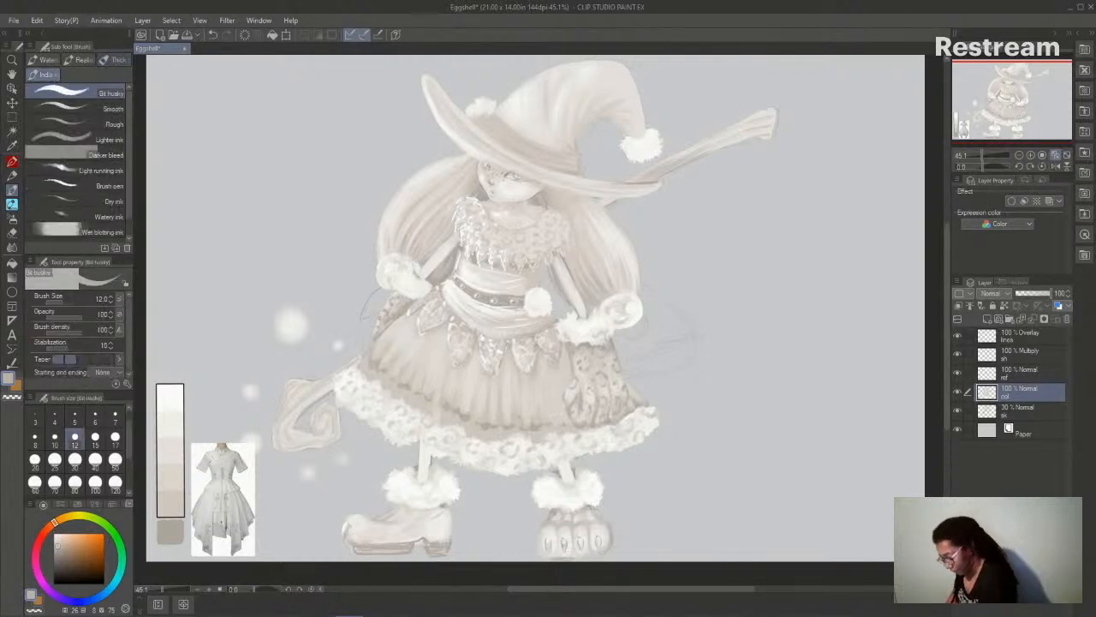
left_click_drag(573, 558, 602, 556)
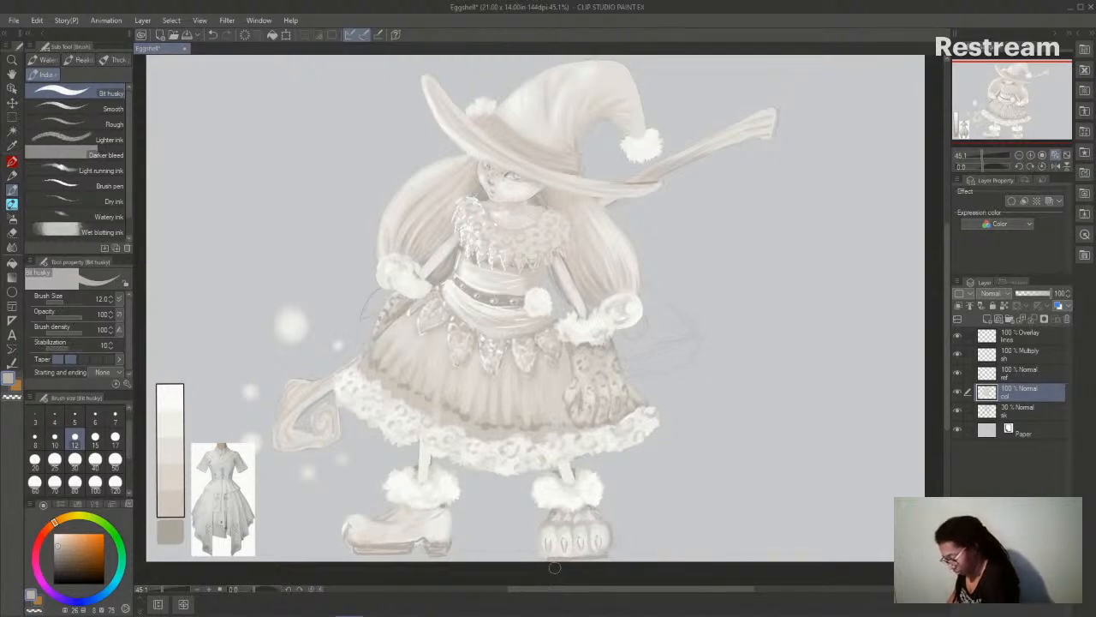
left_click(565, 525, "alt")
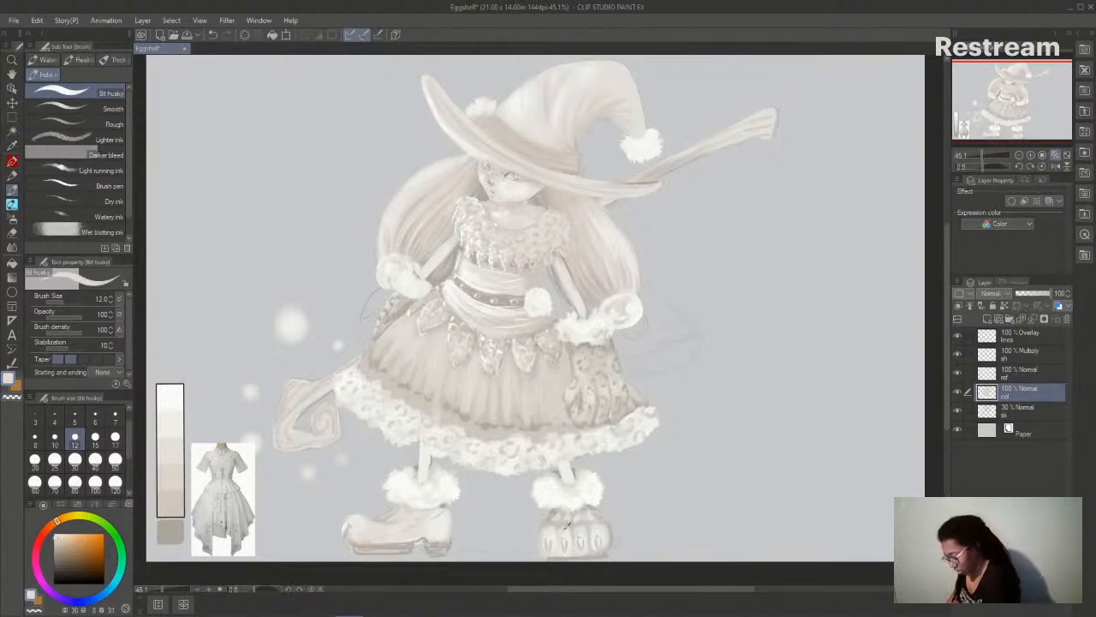
left_click(117, 60)
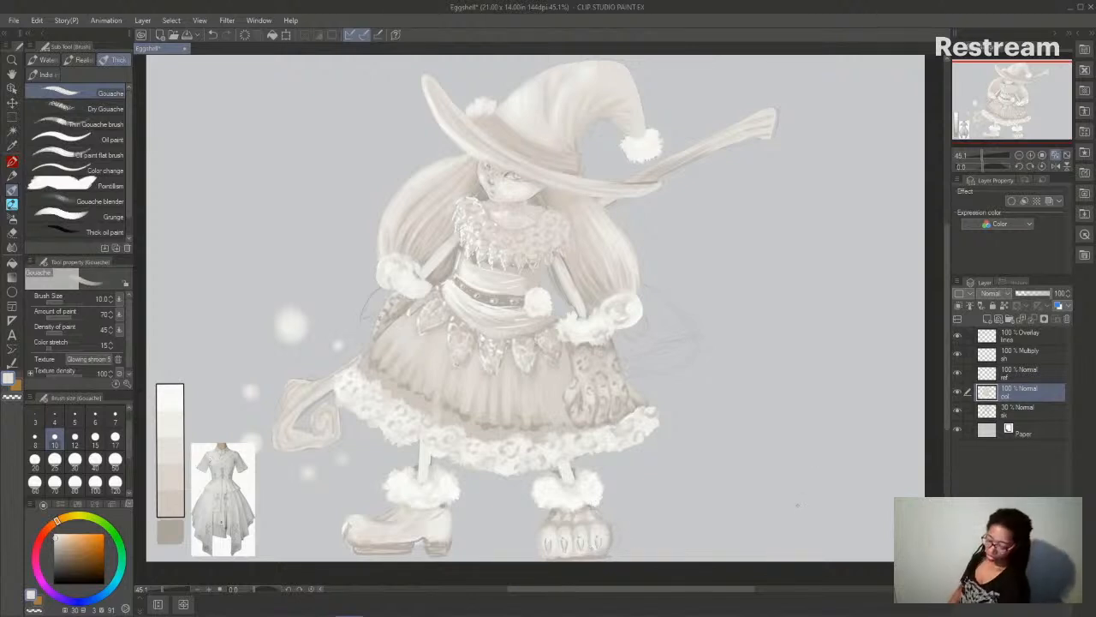
- Move the lines, sh, ref, col and sk layers together slightly up and to the right, and make col the only selected layer
left_click(1019, 155)
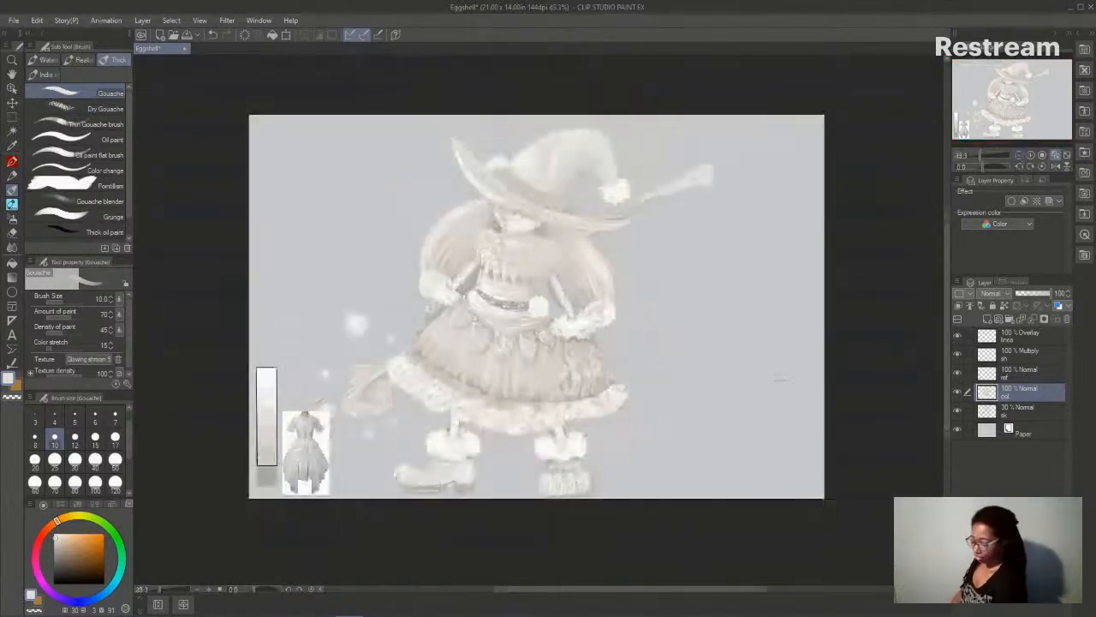
left_click_drag(715, 594, 727, 595)
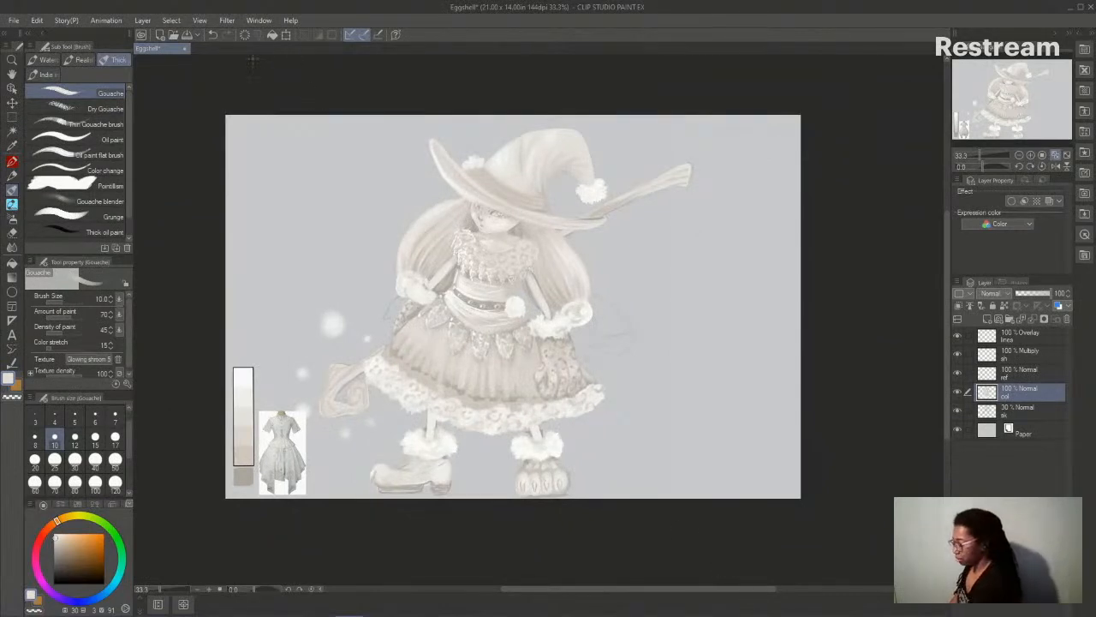
left_click(12, 102)
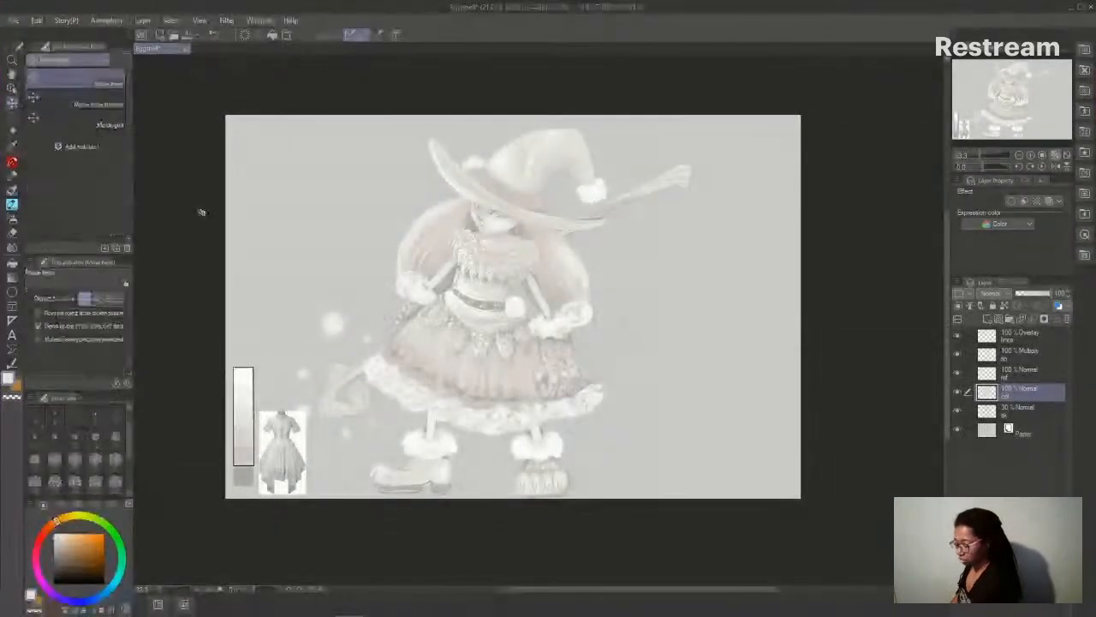
left_click(967, 412)
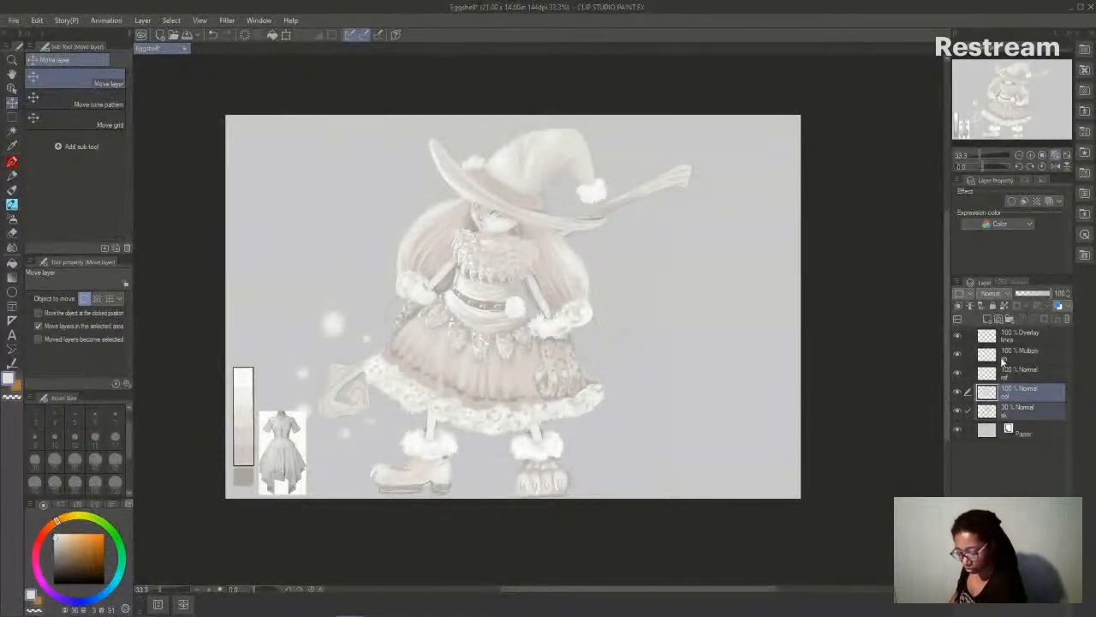
left_click(967, 373)
left_click(968, 354)
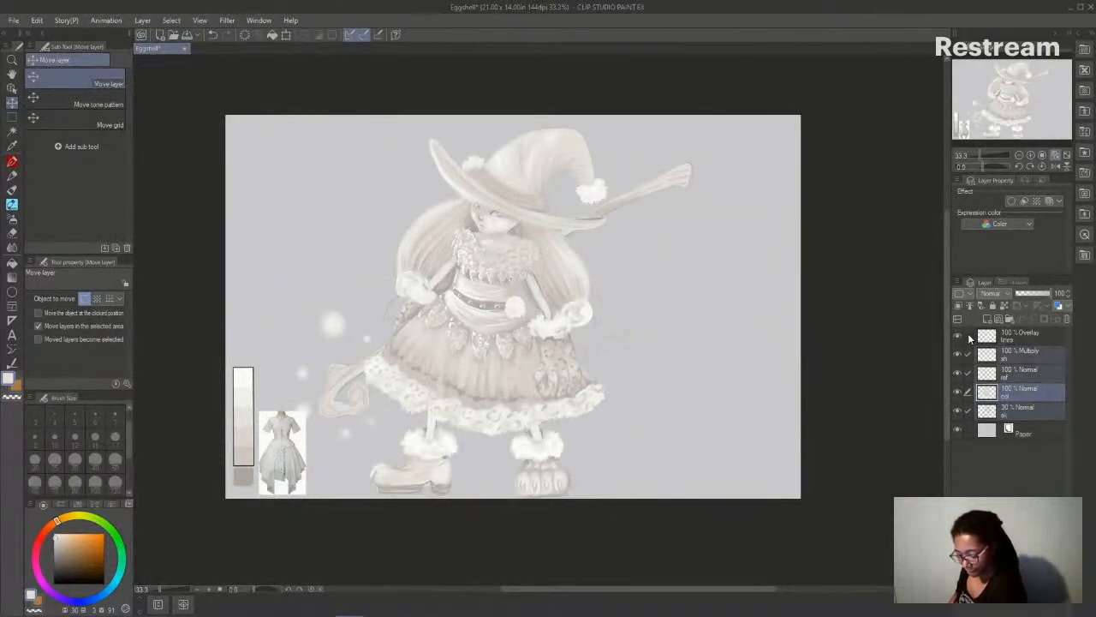
left_click(968, 336)
left_click_drag(707, 392, 714, 384)
left_click(1021, 399)
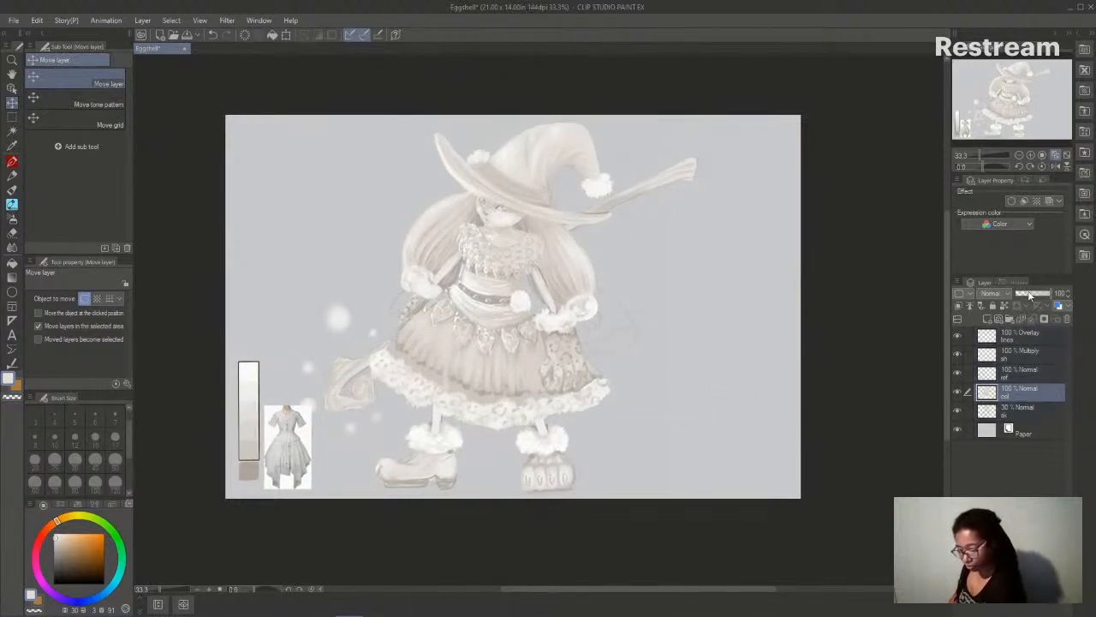
left_click(1030, 155)
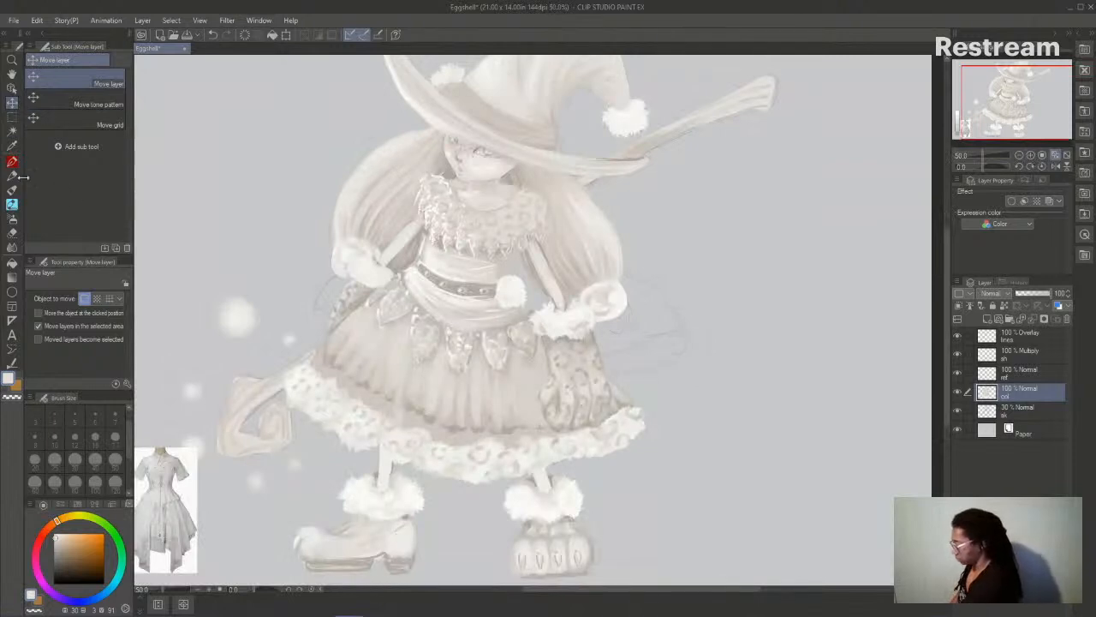
- Paint the hair ends below both fur cuffs with Gouache at size 30, using grey-beige with pale strands sampled from the artwork
left_click(12, 189)
left_click_drag(660, 590, 644, 603)
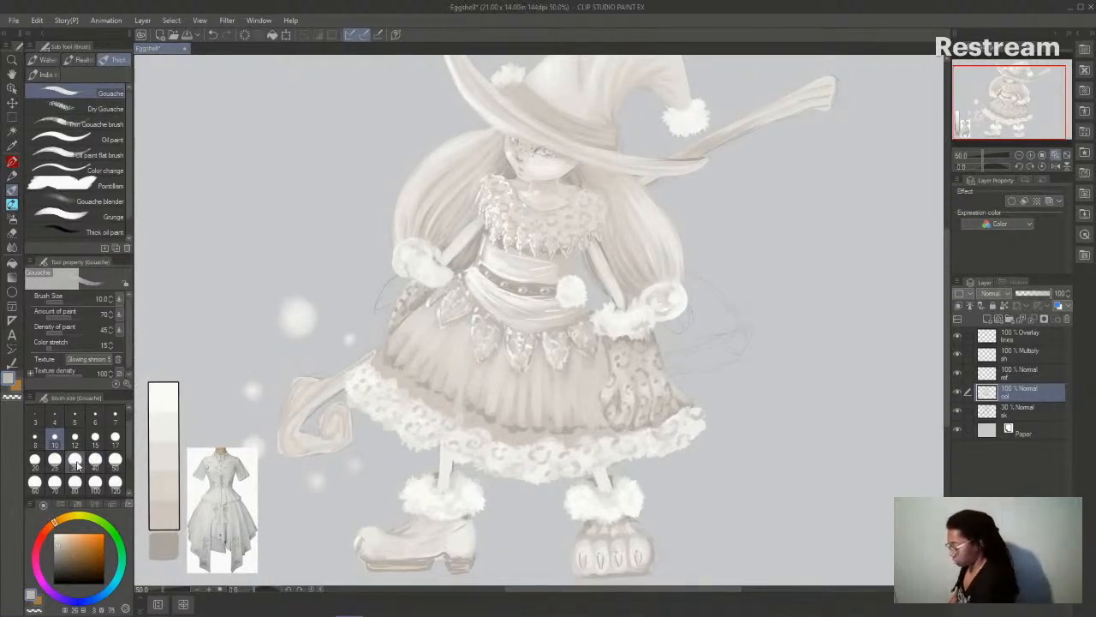
left_click(75, 459)
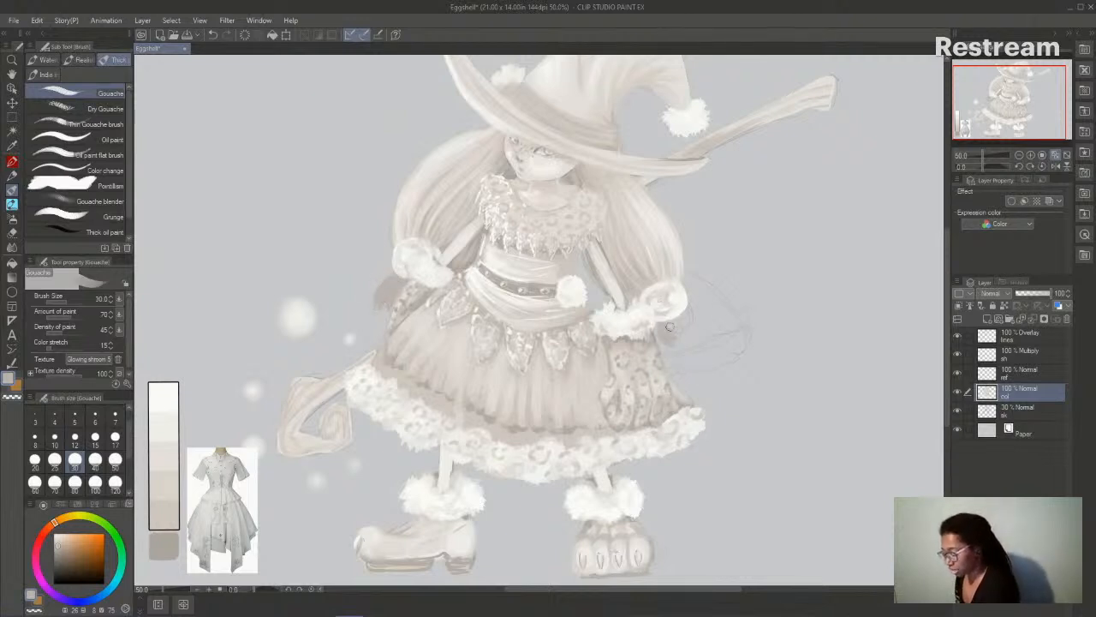
mouse_move(690, 336)
left_mouse_down()
mouse_move(689, 314)
mouse_move(689, 333)
mouse_move(673, 347)
mouse_move(684, 327)
mouse_move(700, 336)
mouse_move(693, 354)
mouse_move(682, 335)
mouse_move(675, 351)
mouse_move(684, 328)
left_mouse_up()
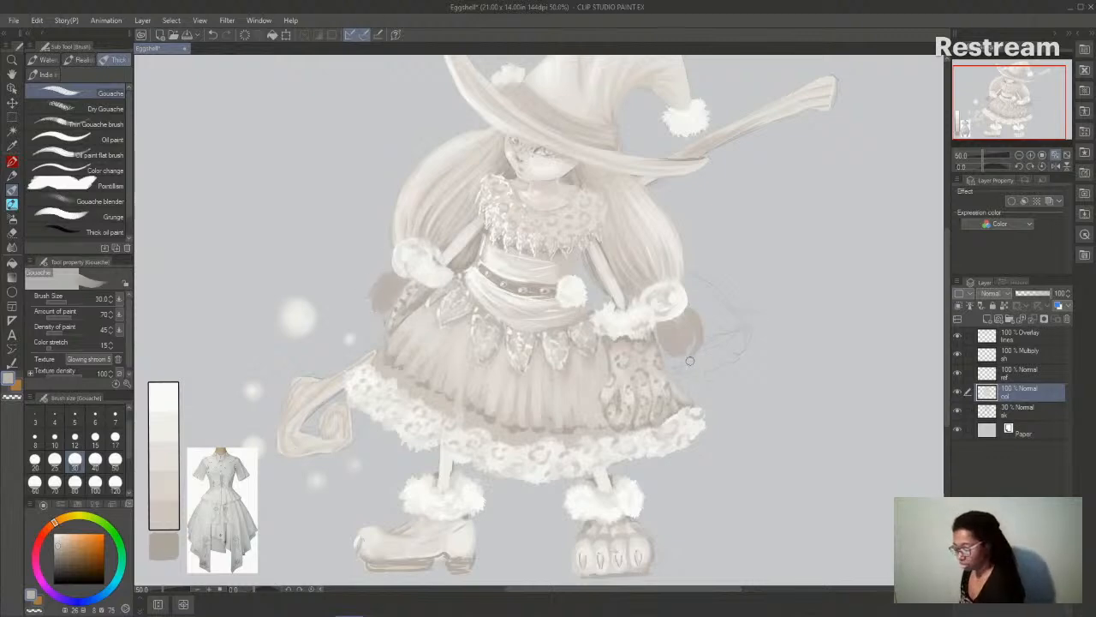
left_click(681, 292, "alt")
left_click_drag(683, 293, 673, 312)
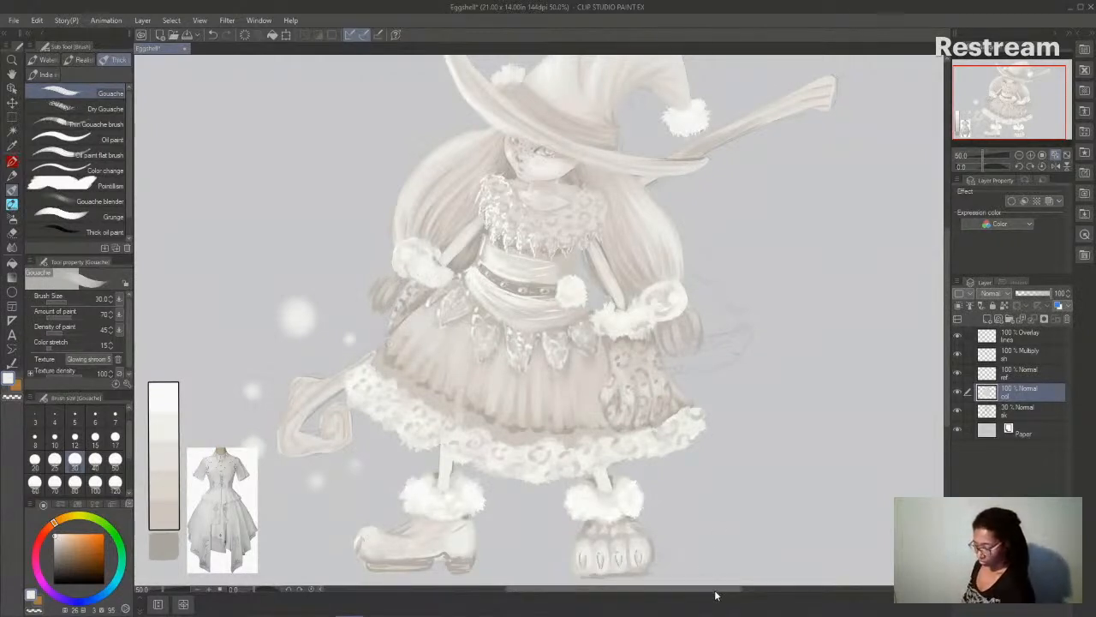
- Add a new raster layer above the sk layer, sample the darkest grey-beige swatch, and leave the new layer active
left_click_drag(716, 590, 724, 589)
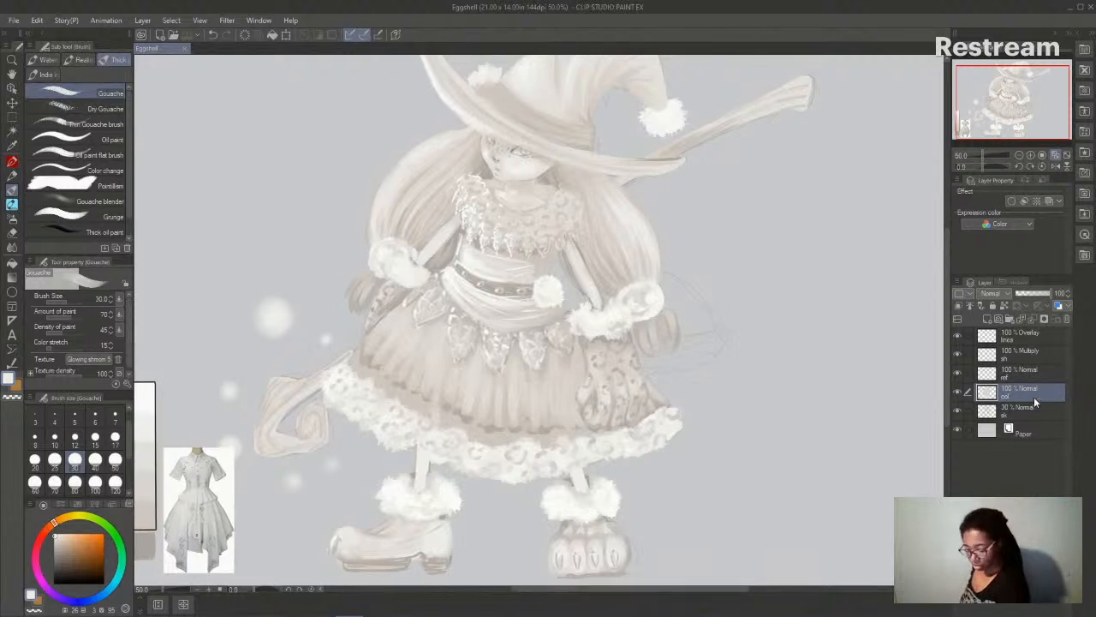
left_click(1021, 416)
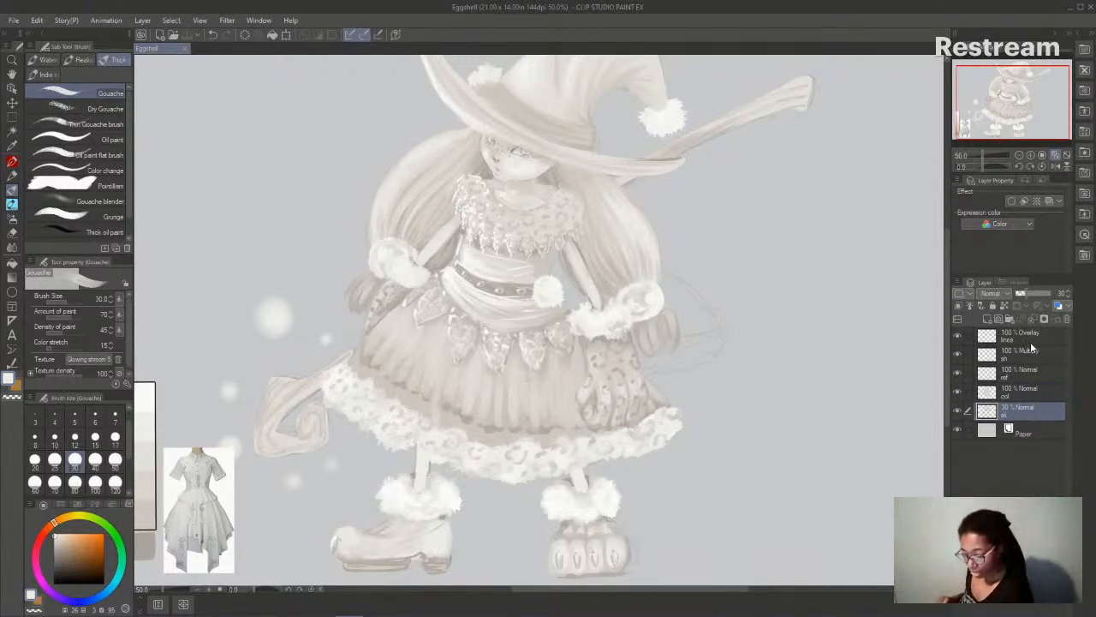
left_click(988, 319)
mouse_move(948, 347)
left_mouse_down()
mouse_move(946, 335)
mouse_move(950, 348)
left_mouse_up()
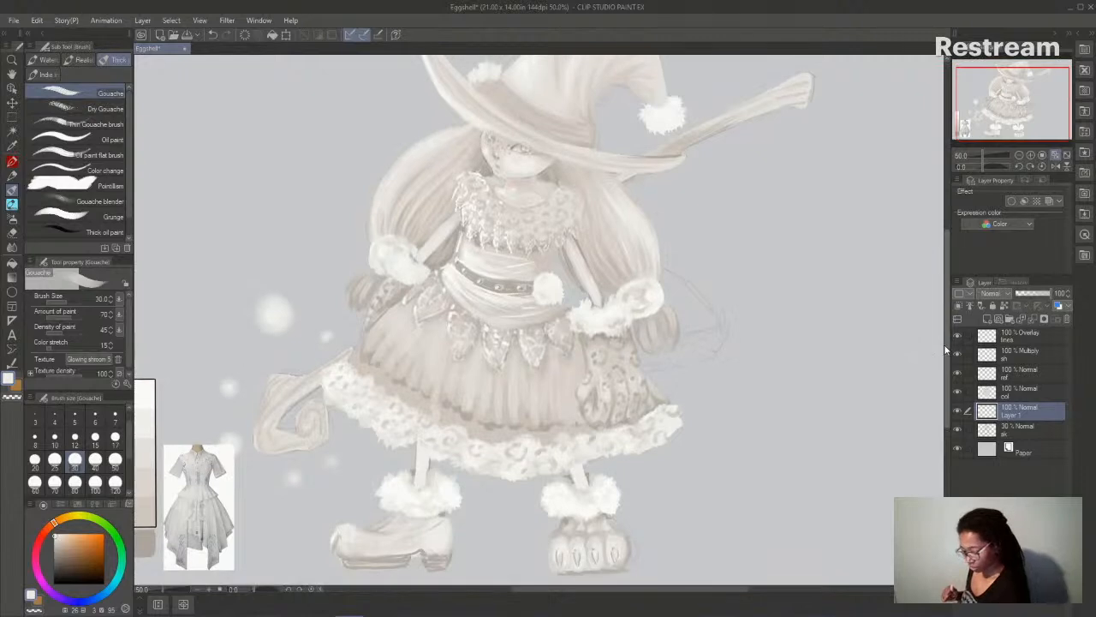
left_click(1024, 396)
left_click_drag(735, 592, 675, 592)
left_click(199, 544, "alt")
left_click(1026, 411)
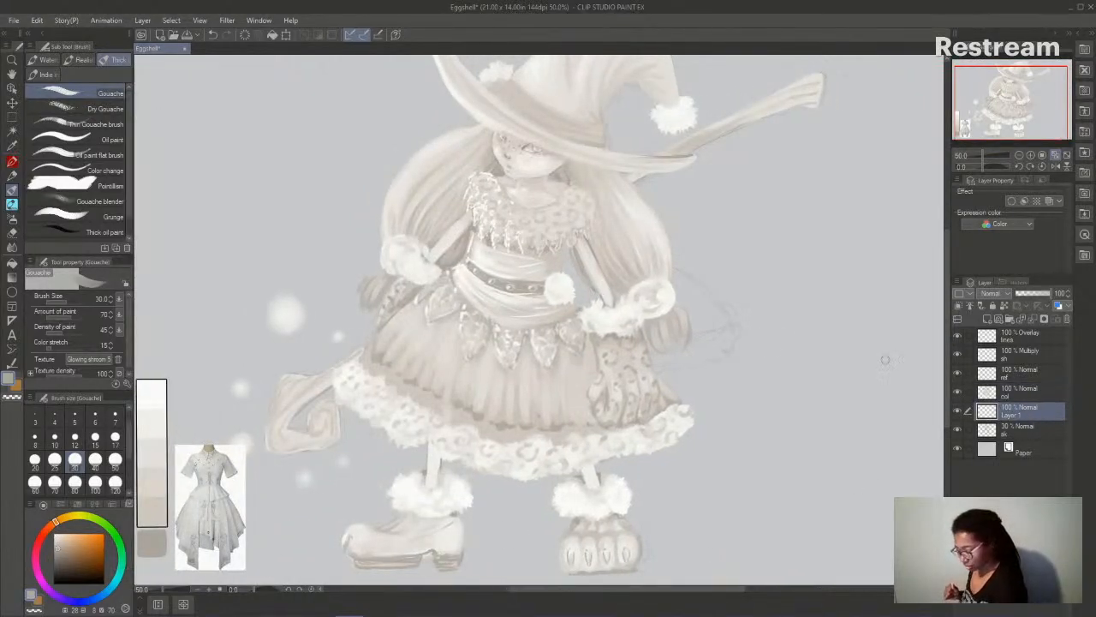
- With the col layer hidden, outline a grey-beige cape shape using Gouache at size 30, fill it, and show col again
left_click(958, 392)
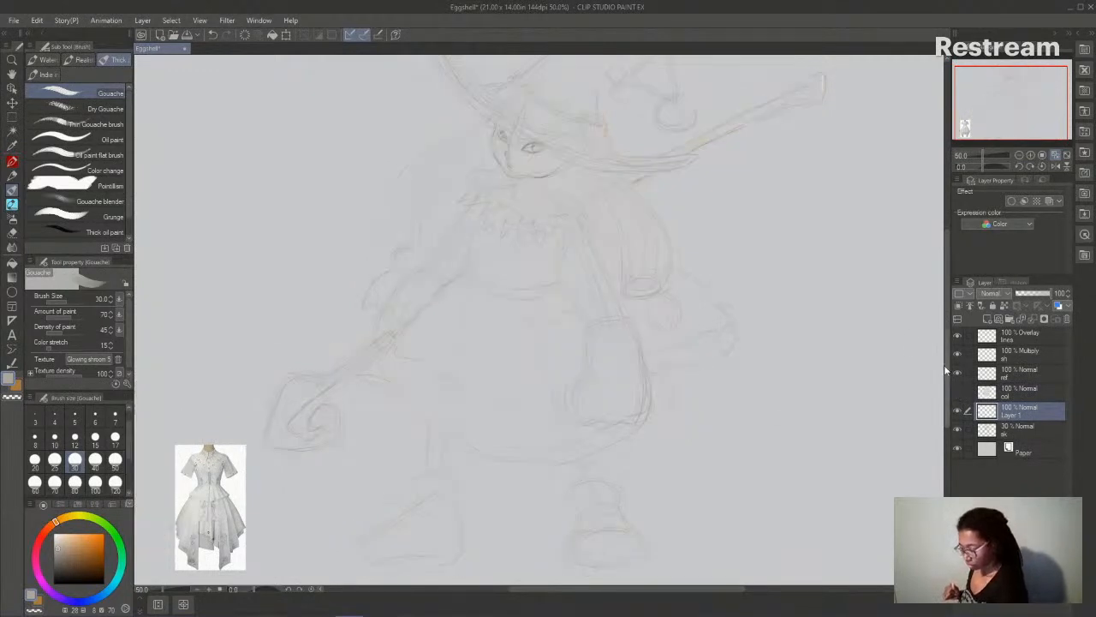
mouse_move(728, 324)
left_mouse_down()
mouse_move(700, 286)
mouse_move(624, 251)
mouse_move(587, 199)
mouse_move(585, 223)
mouse_move(556, 200)
mouse_move(566, 207)
mouse_move(488, 188)
mouse_move(429, 272)
left_mouse_up()
mouse_move(726, 323)
left_mouse_down()
mouse_move(622, 360)
mouse_move(428, 325)
left_mouse_up()
mouse_move(478, 194)
left_mouse_down()
mouse_move(412, 304)
mouse_move(418, 329)
left_mouse_up()
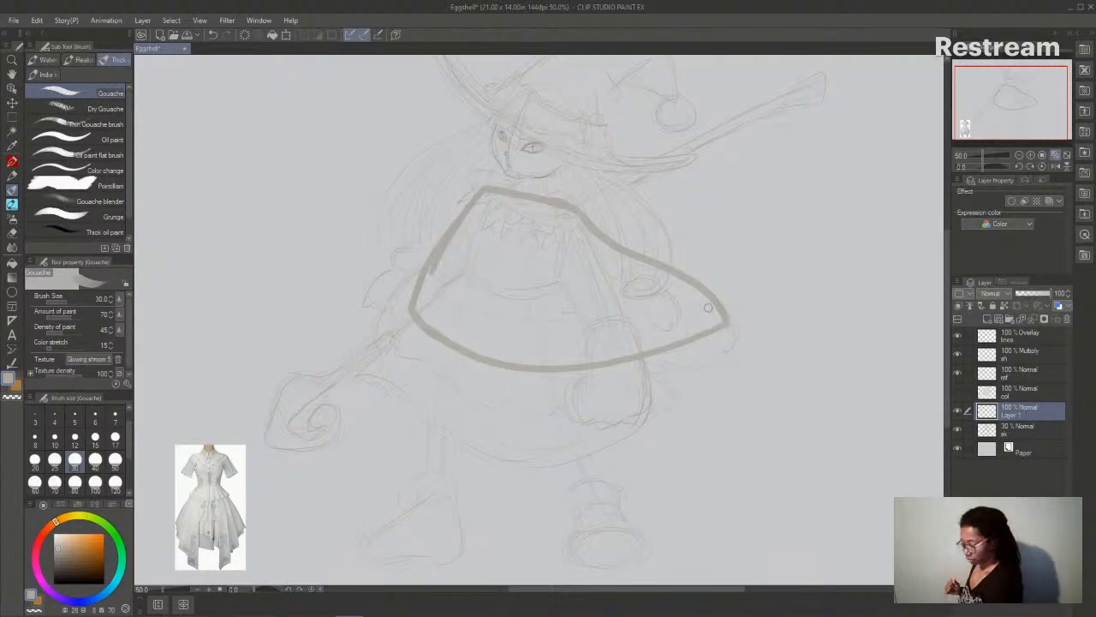
left_click(12, 262)
left_click(555, 286)
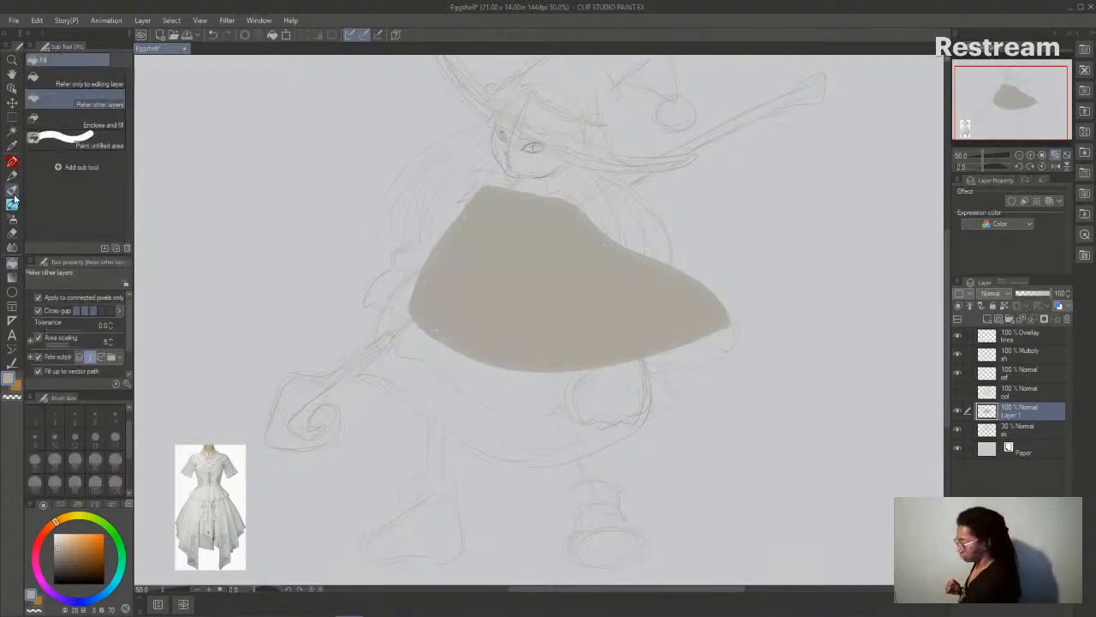
left_click(12, 188)
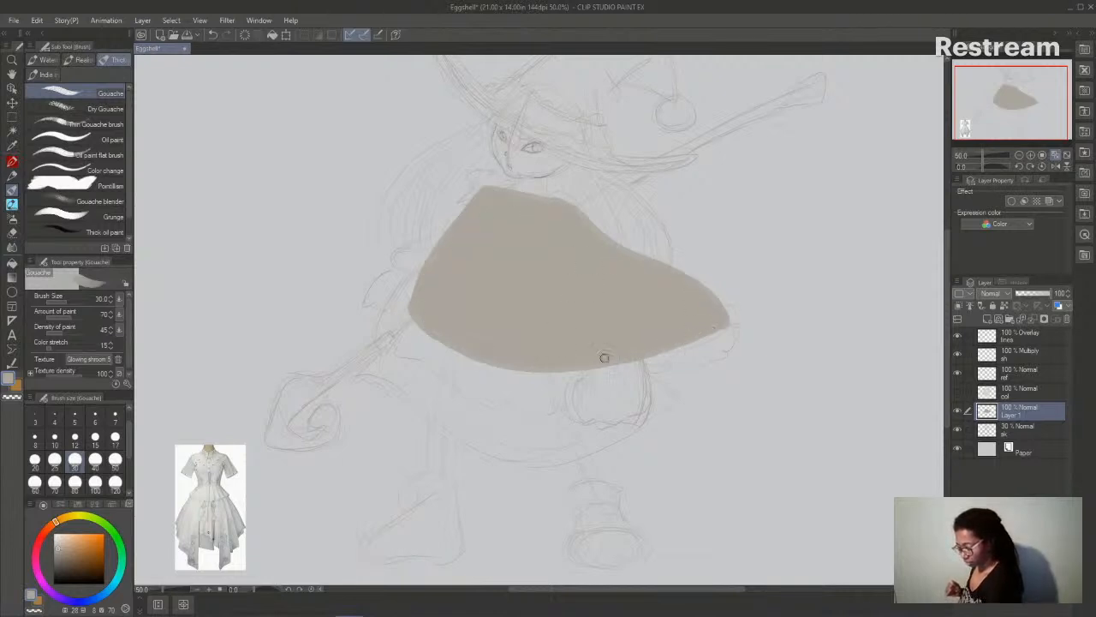
left_click_drag(680, 590, 655, 590)
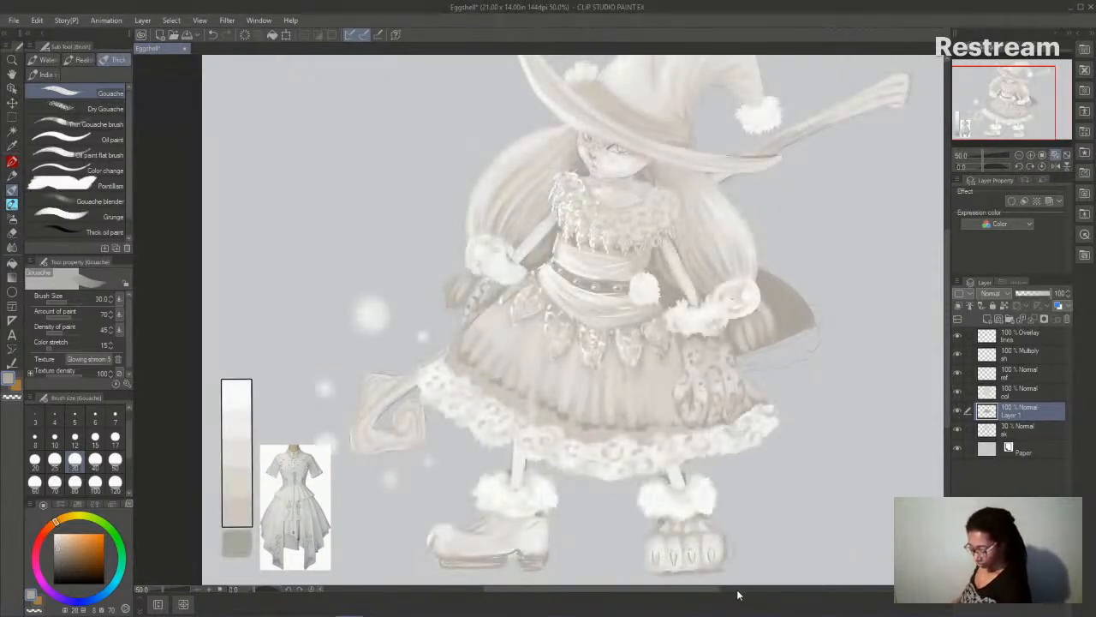
left_click_drag(717, 589, 732, 603)
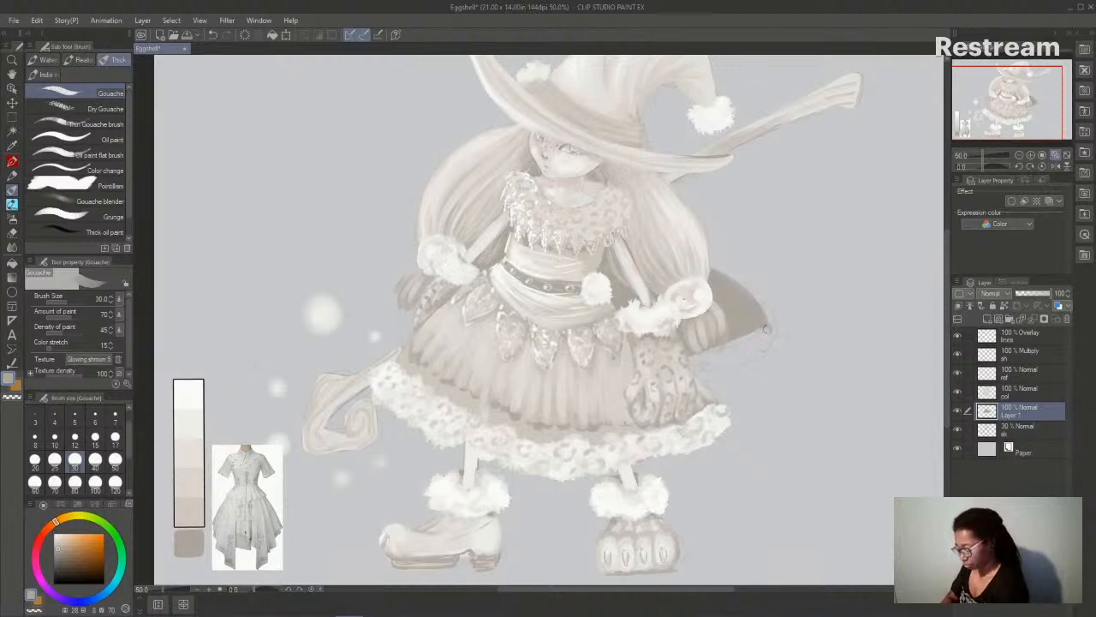
- Paint a pale fur trim along the cape's lower edge on Layer 1 with Pointillism at size 60
left_click(1027, 394)
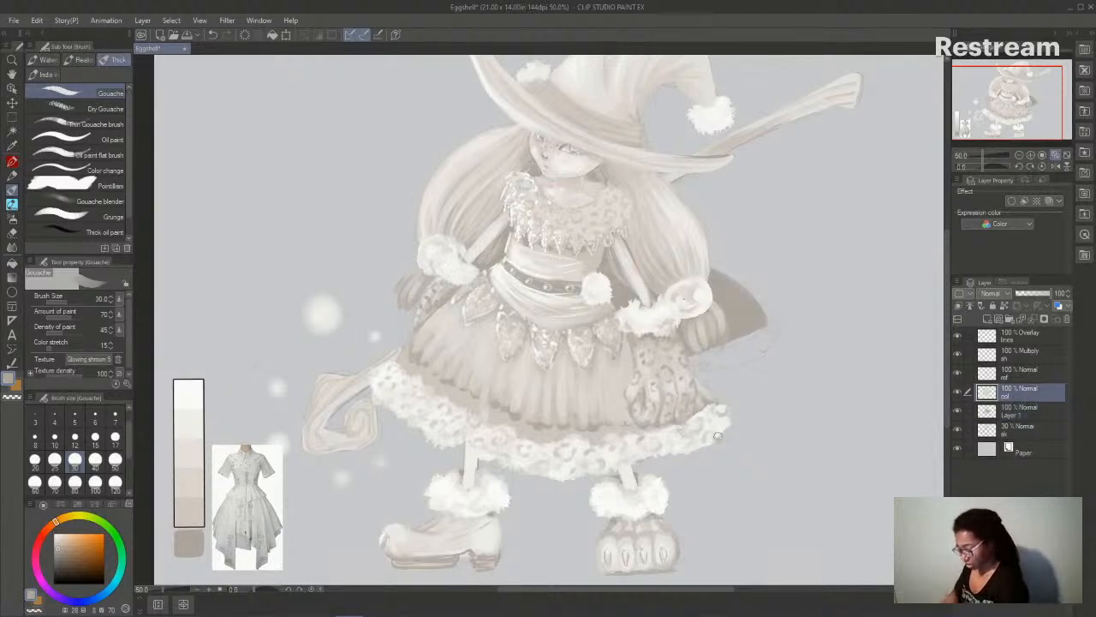
left_click(77, 185)
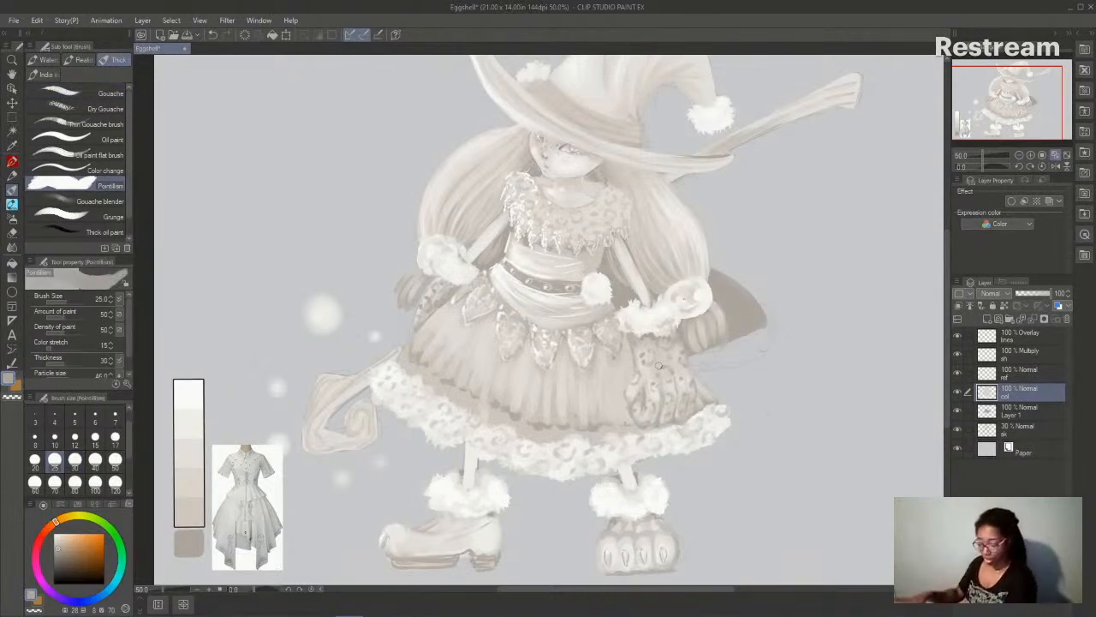
left_click(186, 420, "alt")
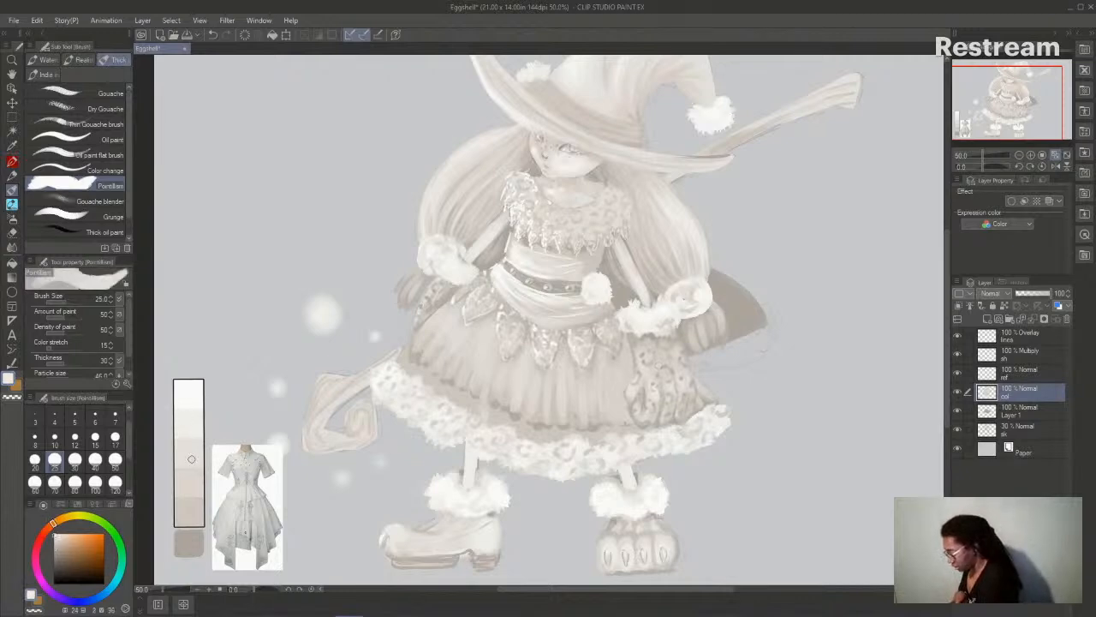
left_click(77, 461)
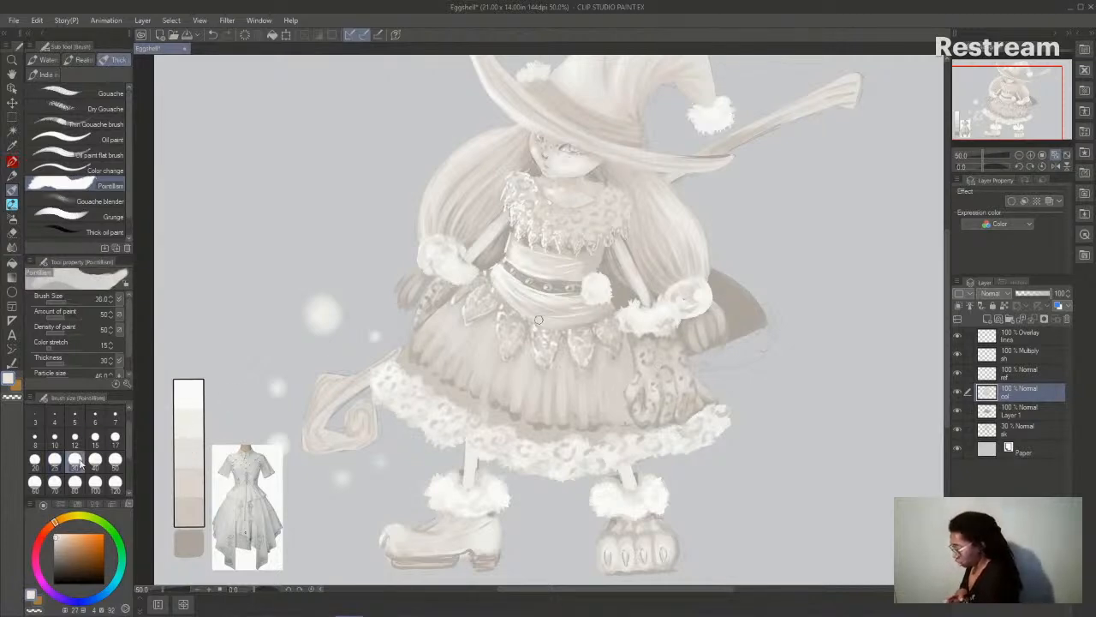
left_click(34, 482)
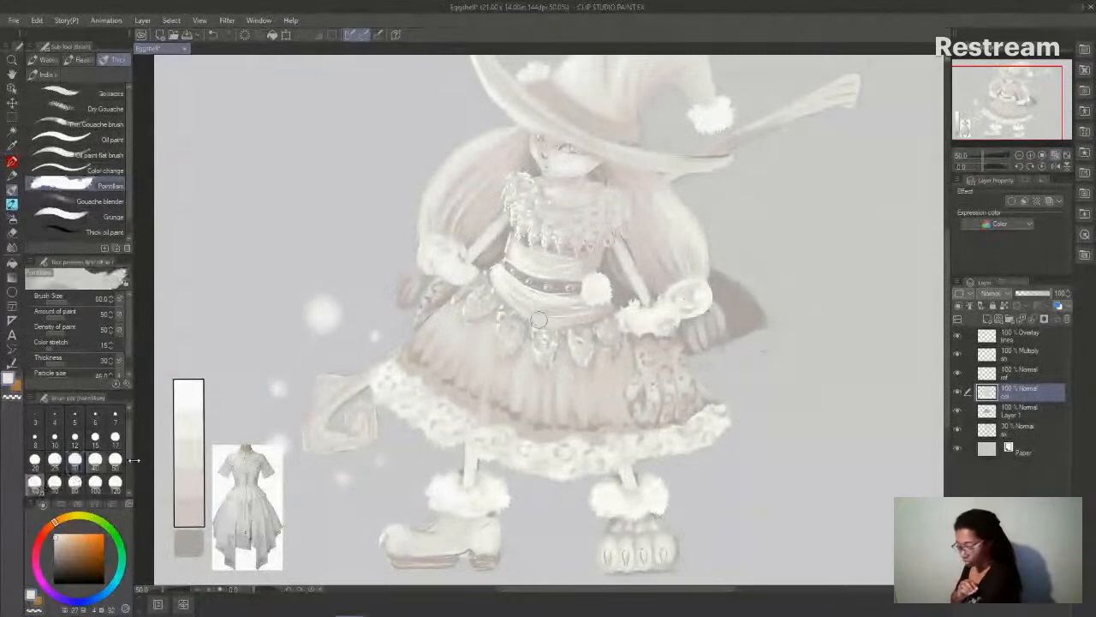
mouse_move(771, 327)
left_mouse_down()
mouse_move(732, 345)
mouse_move(730, 363)
mouse_move(717, 355)
mouse_move(692, 367)
left_mouse_up()
key("ctrl+z")
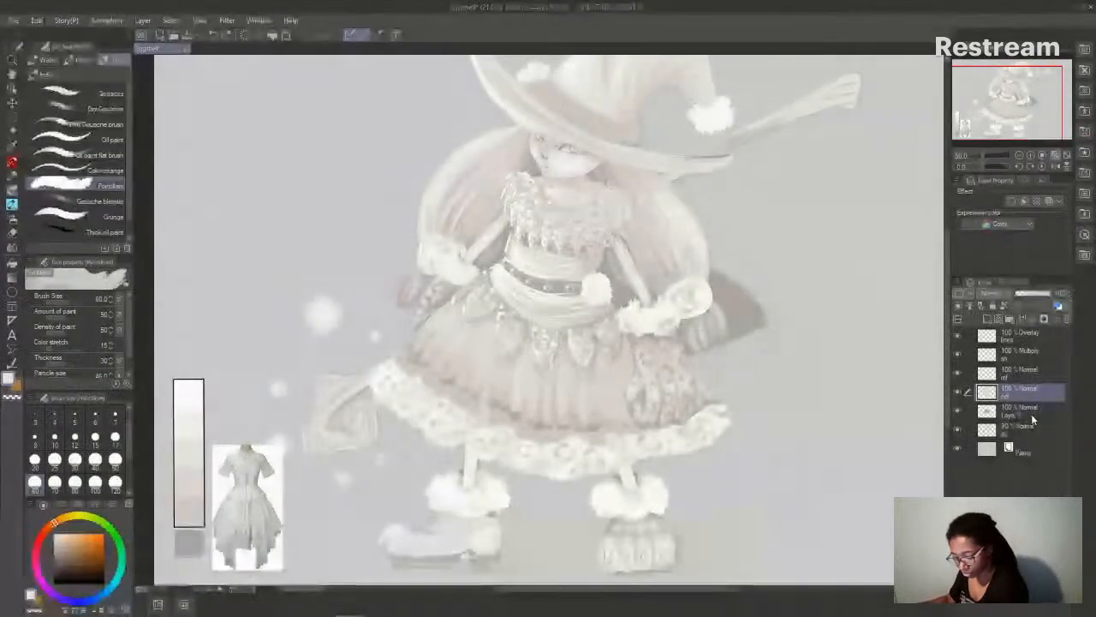
left_click(1026, 413)
mouse_move(769, 321)
left_mouse_down()
mouse_move(743, 357)
mouse_move(689, 360)
left_mouse_up()
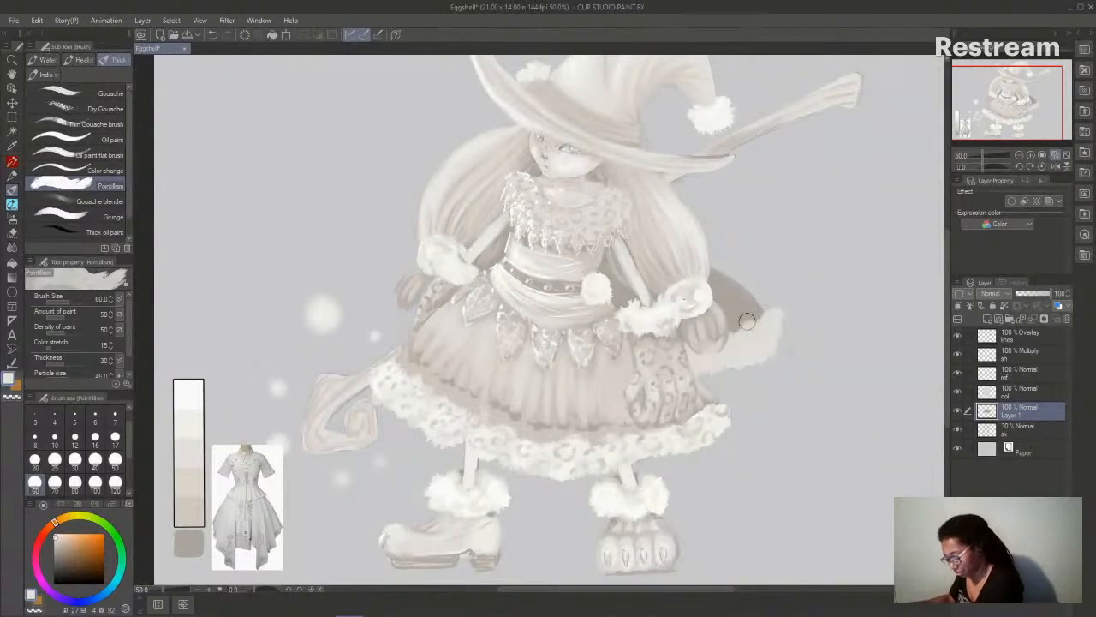
- Clean up the trim beside the hair with transparent colour, and rework its inner part on Layer 1 with a sampled light grey-beige
left_click(34, 610)
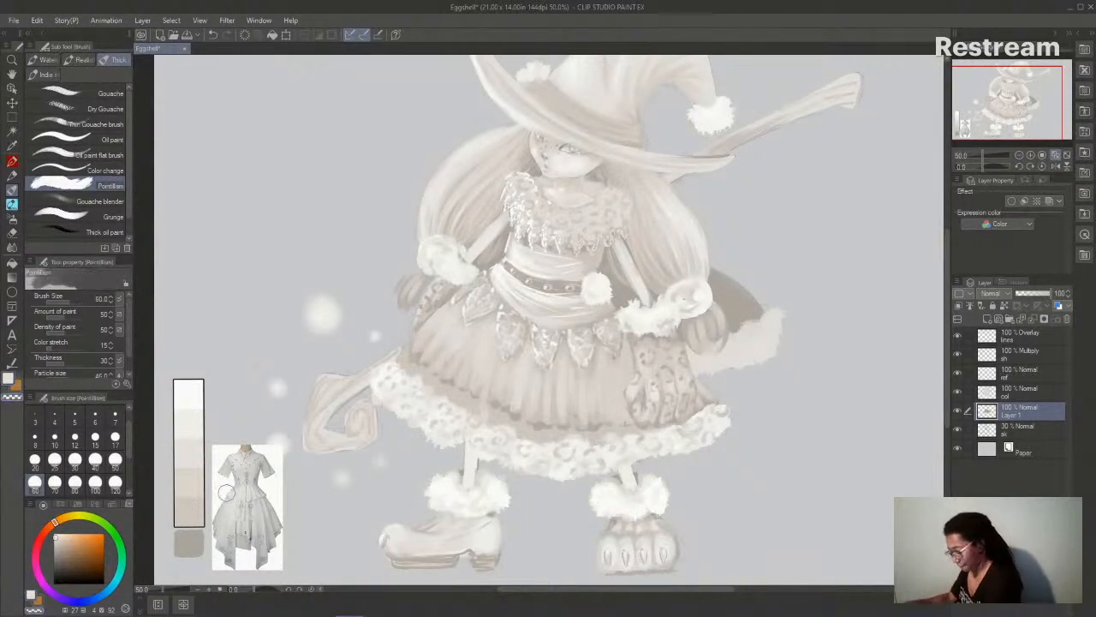
left_click_drag(698, 355, 720, 352)
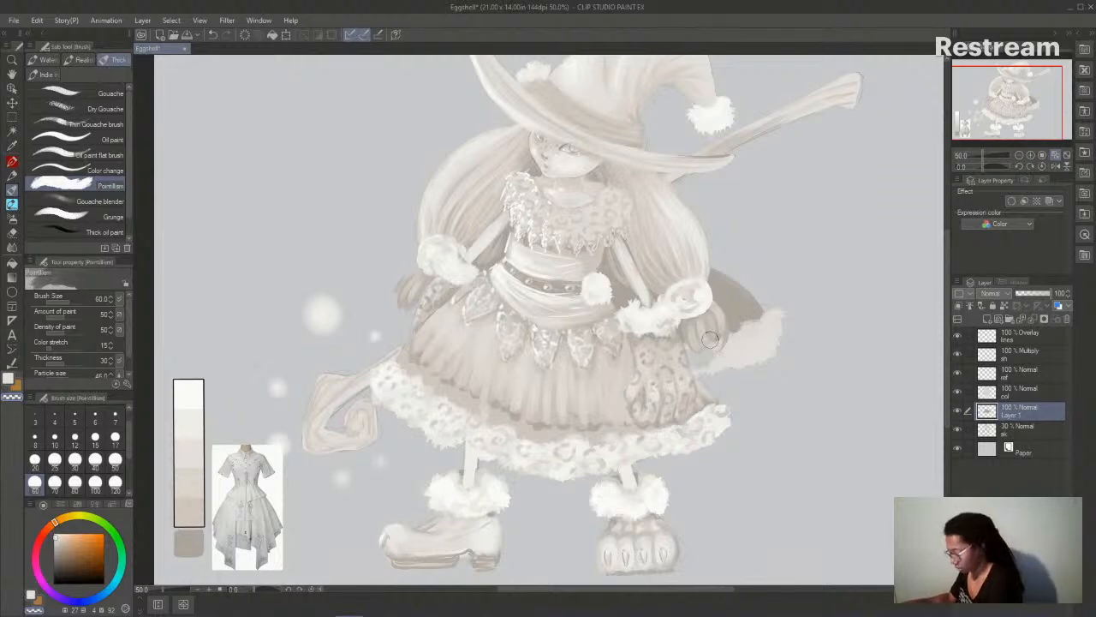
left_click(972, 394)
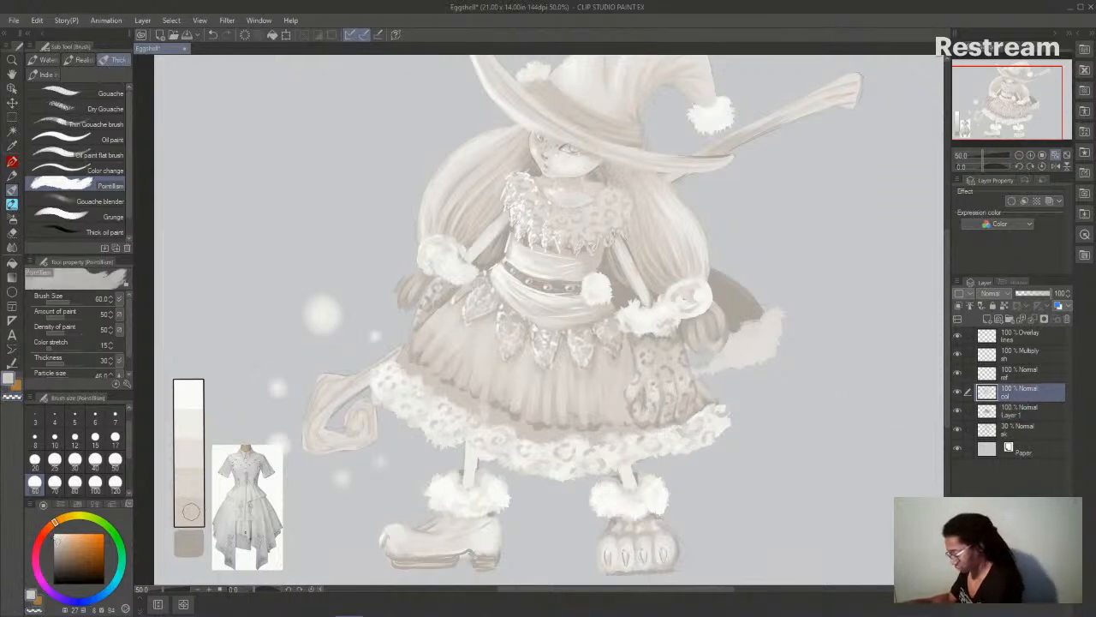
left_click(1019, 411)
mouse_move(720, 347)
left_mouse_down()
mouse_move(685, 350)
mouse_move(702, 356)
mouse_move(693, 360)
mouse_move(751, 343)
left_mouse_up()
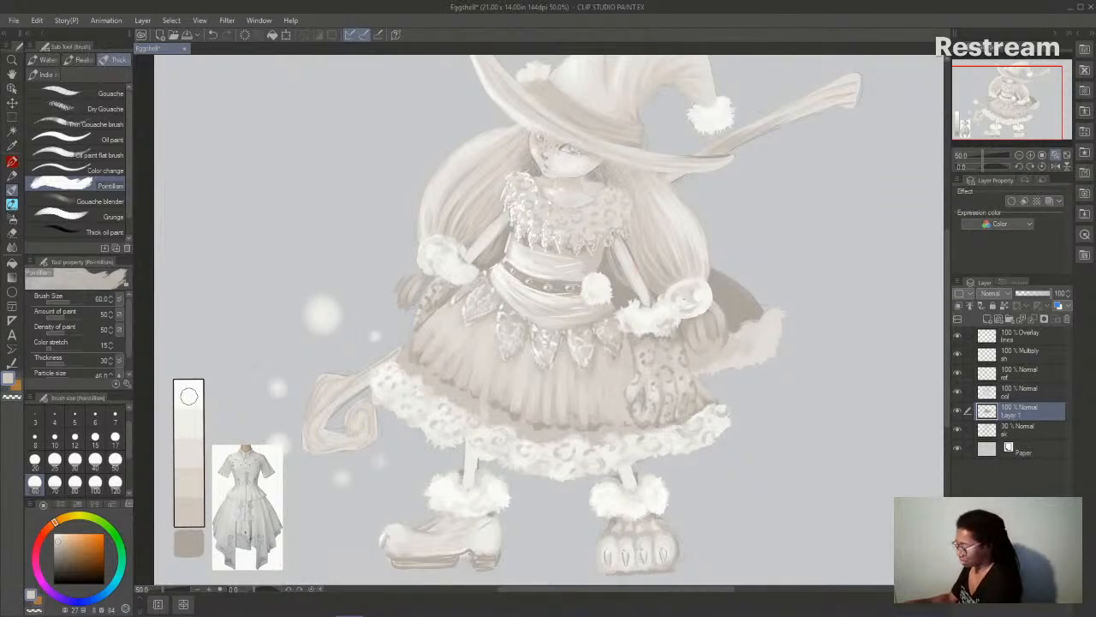
- Brighten the cape's fur trim on the col layer with the pale swatch, using Pointillism at size 60 and Paint and apply at size 20
left_click(1019, 391)
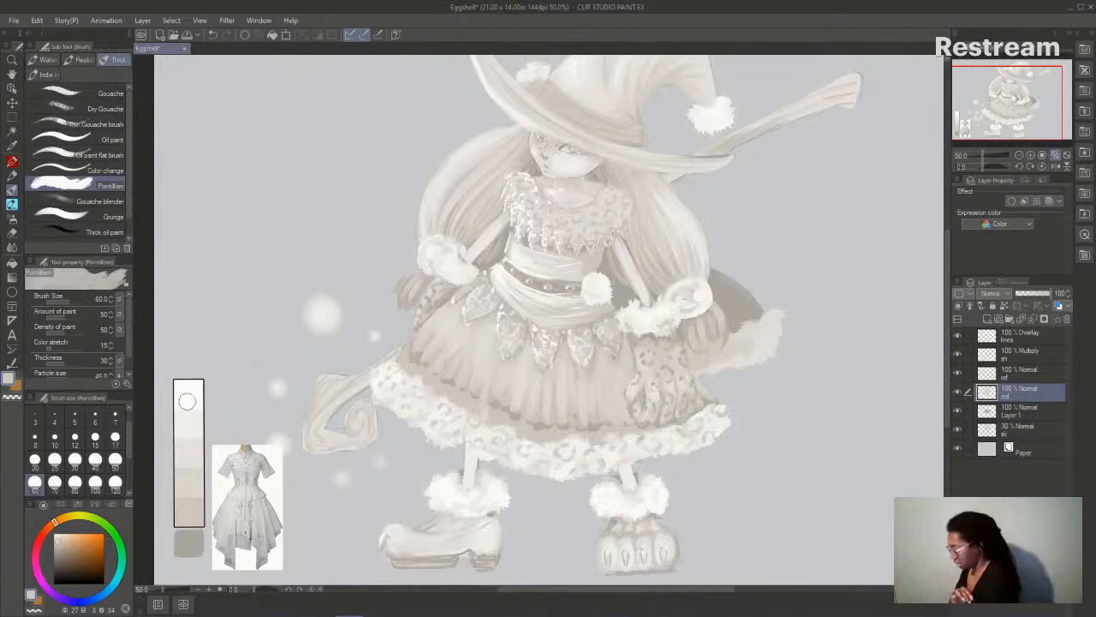
left_click(186, 418, "alt")
mouse_move(756, 334)
left_mouse_down()
mouse_move(721, 355)
mouse_move(772, 336)
mouse_move(764, 353)
left_mouse_up()
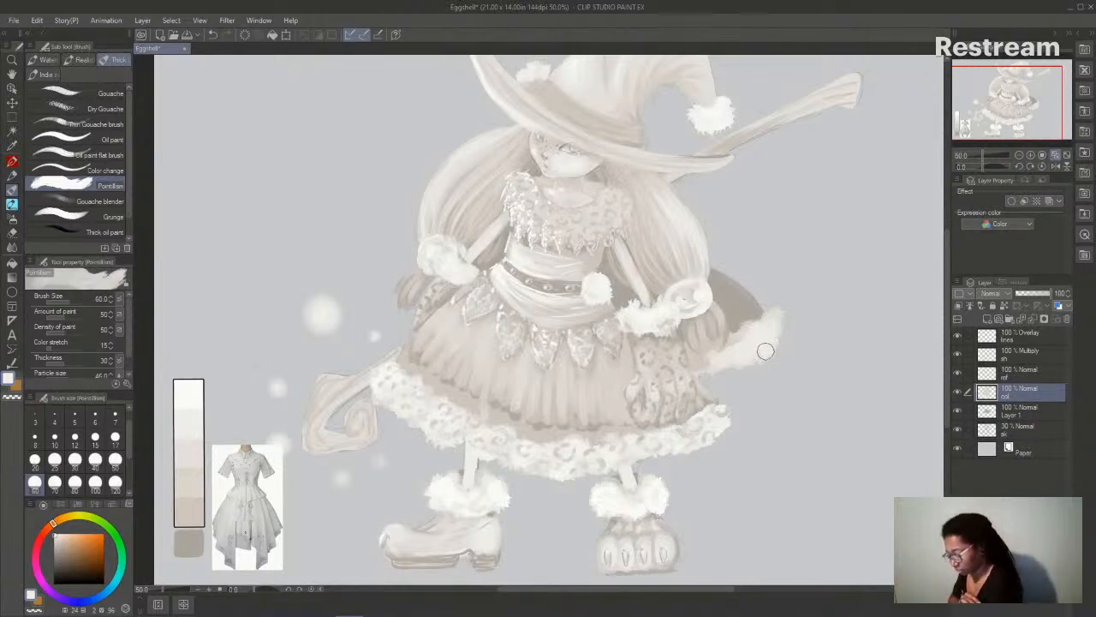
left_click(48, 61)
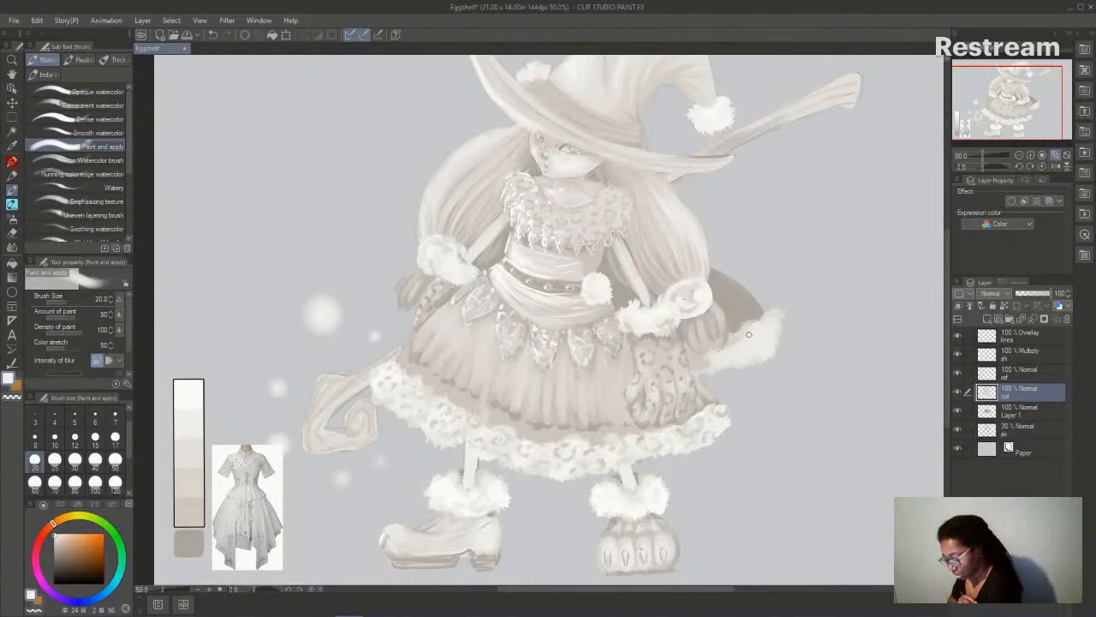
mouse_move(750, 338)
left_mouse_down()
mouse_move(771, 316)
mouse_move(739, 336)
left_mouse_up()
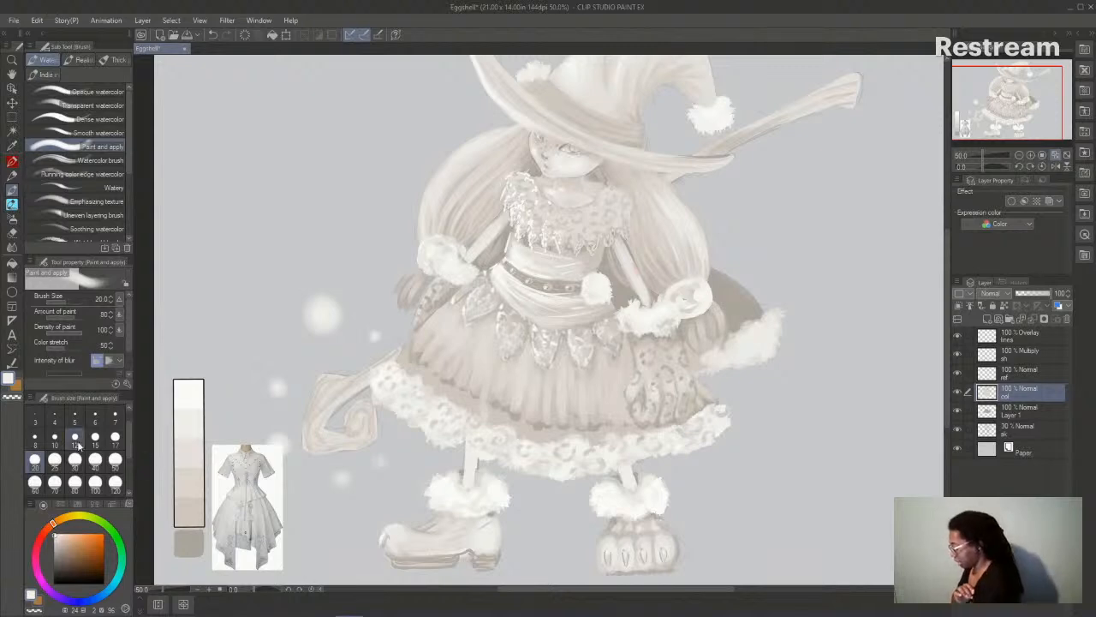
left_click(115, 438)
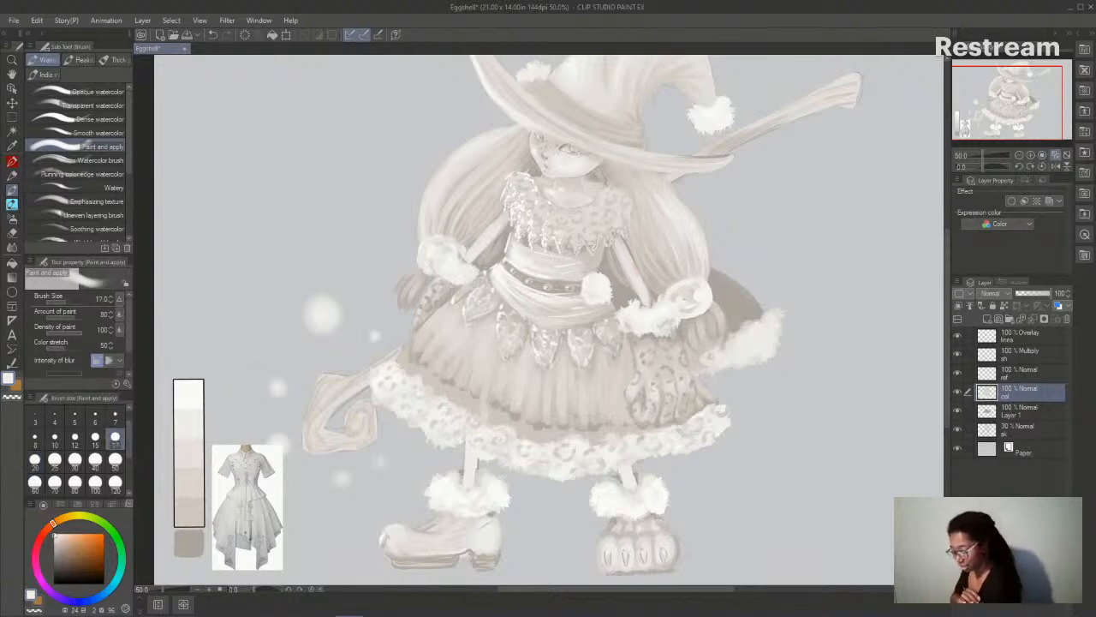
- Build up the outer edge of the cape's fur trim on Layer 1 with Pointillism at size 70
left_click(1020, 413)
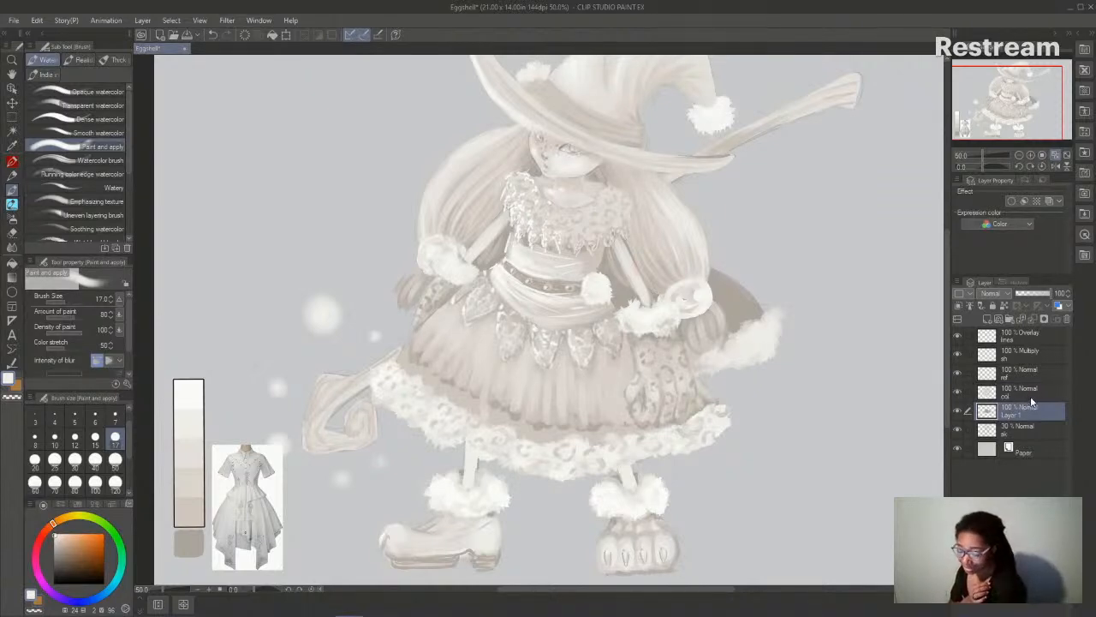
left_click(117, 60)
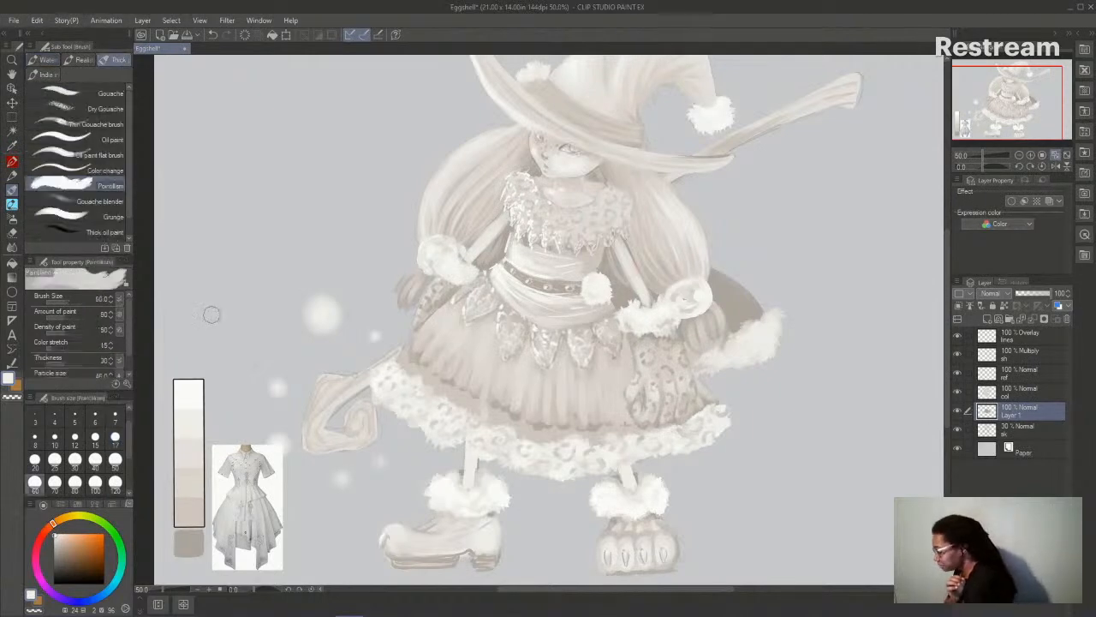
left_click(75, 459)
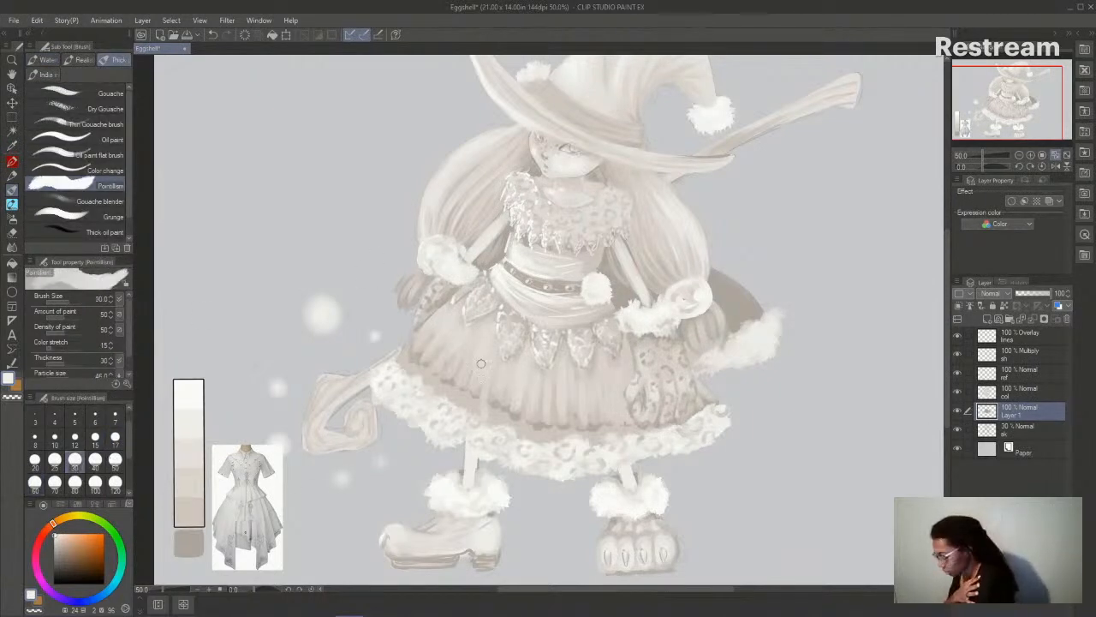
left_click(54, 482)
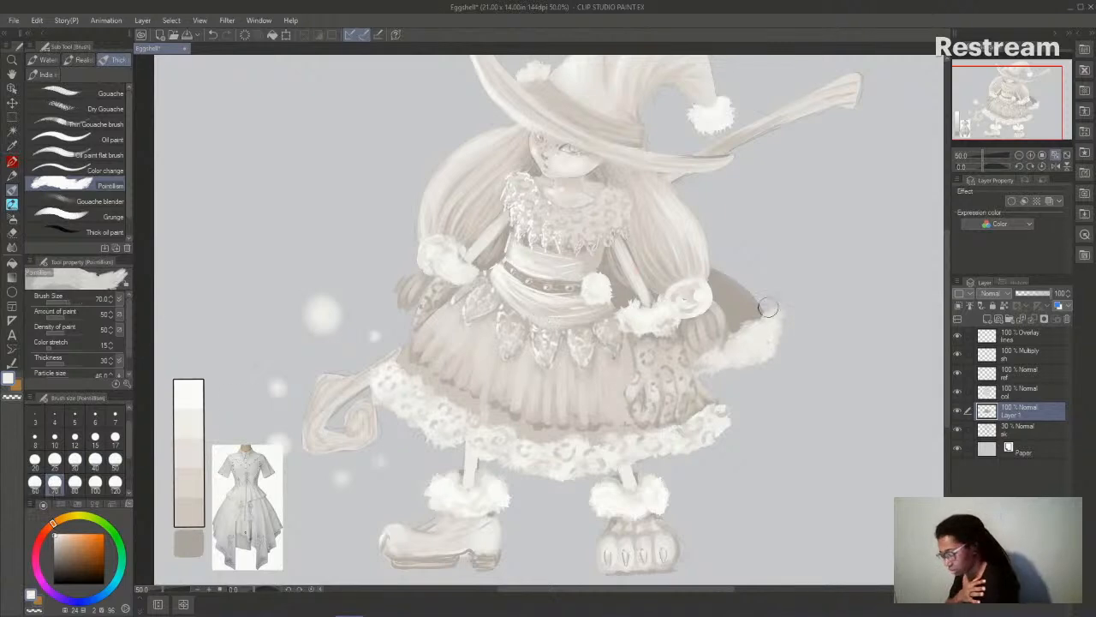
left_click_drag(777, 316, 773, 344)
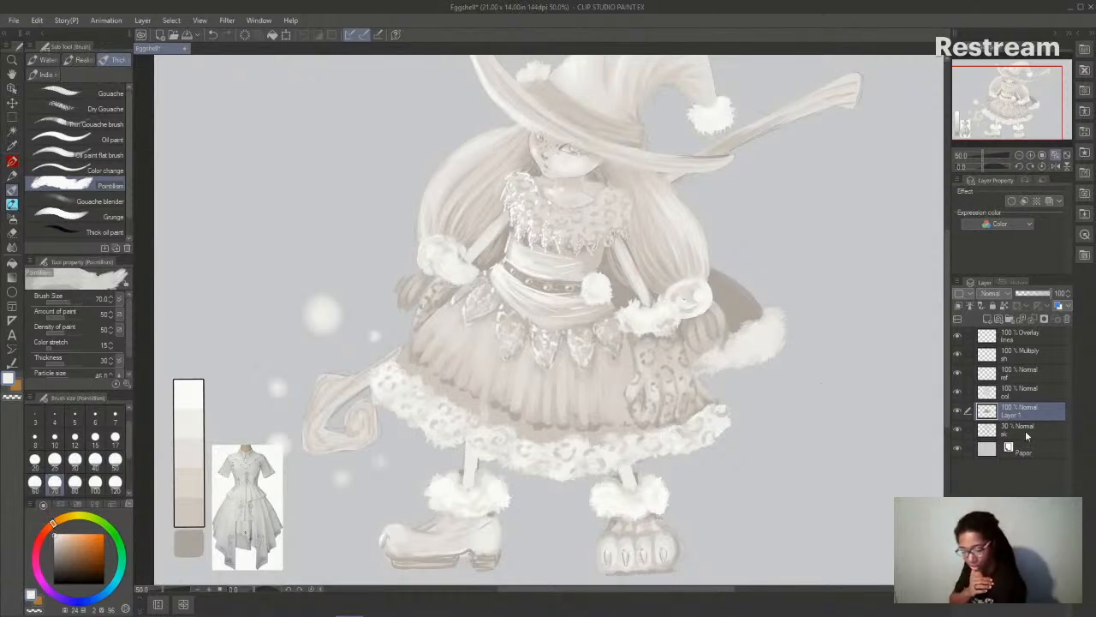
- Whiten and thicken the cape's fur trim on Layer 1 with the palest swatch, using Pointillism at size 70
left_click(1028, 394)
left_click(189, 394)
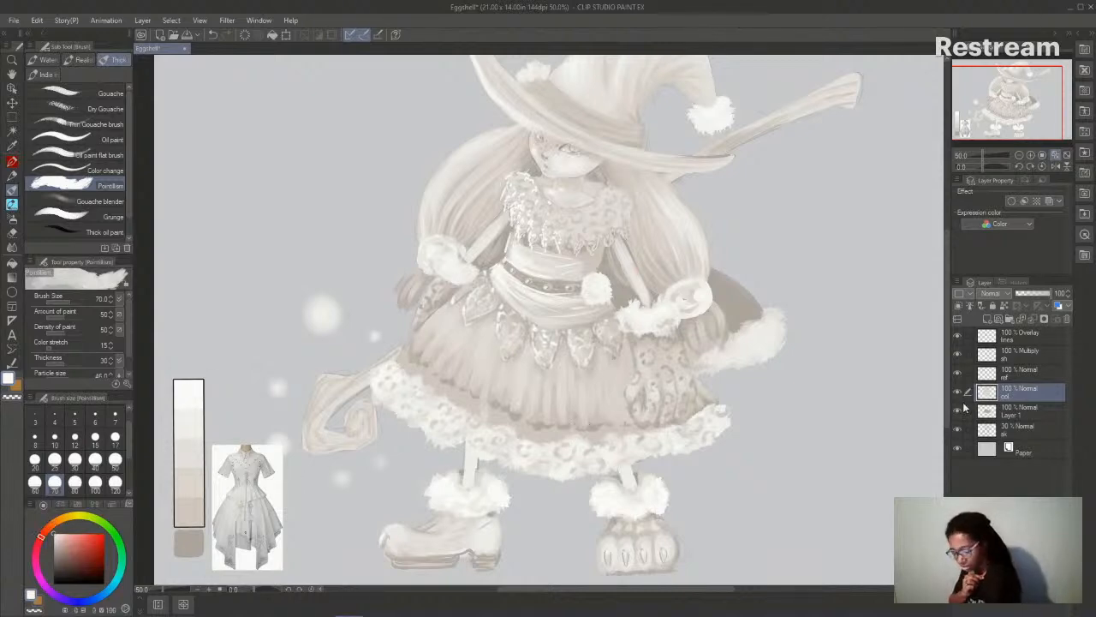
left_click(1032, 414)
mouse_move(774, 317)
left_mouse_down()
mouse_move(766, 350)
mouse_move(782, 334)
mouse_move(783, 349)
mouse_move(702, 369)
left_mouse_up()
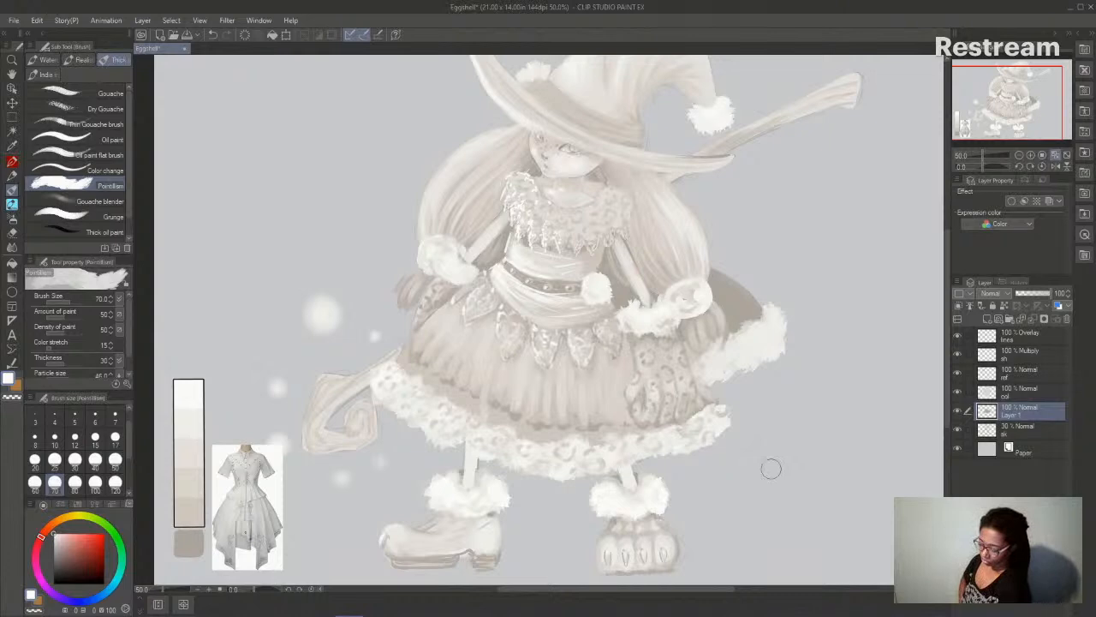
left_click(957, 411)
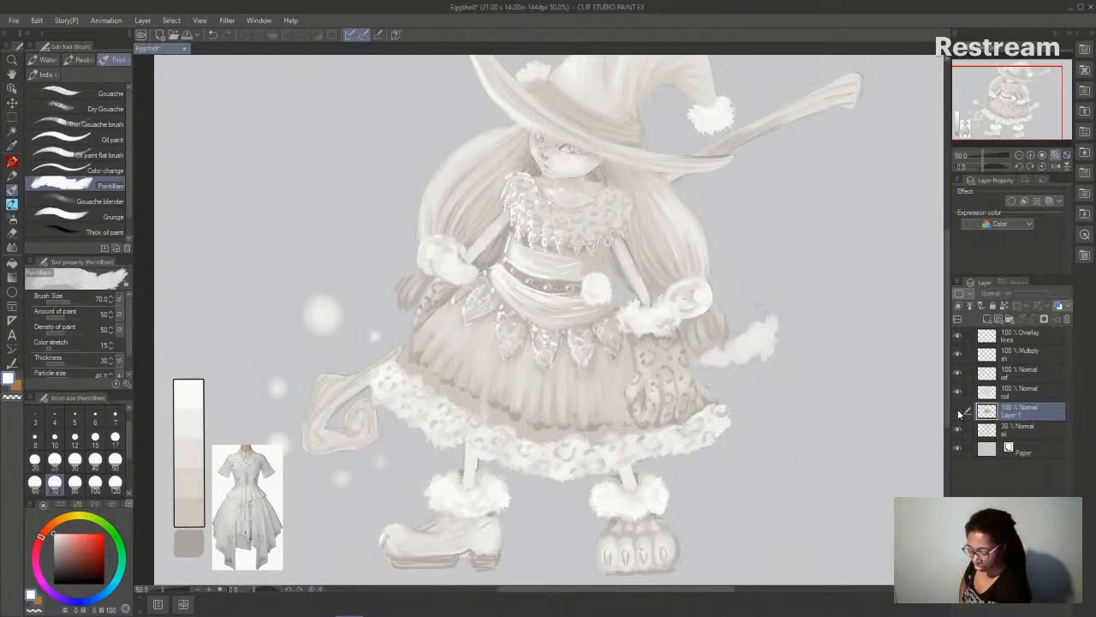
left_click(957, 411)
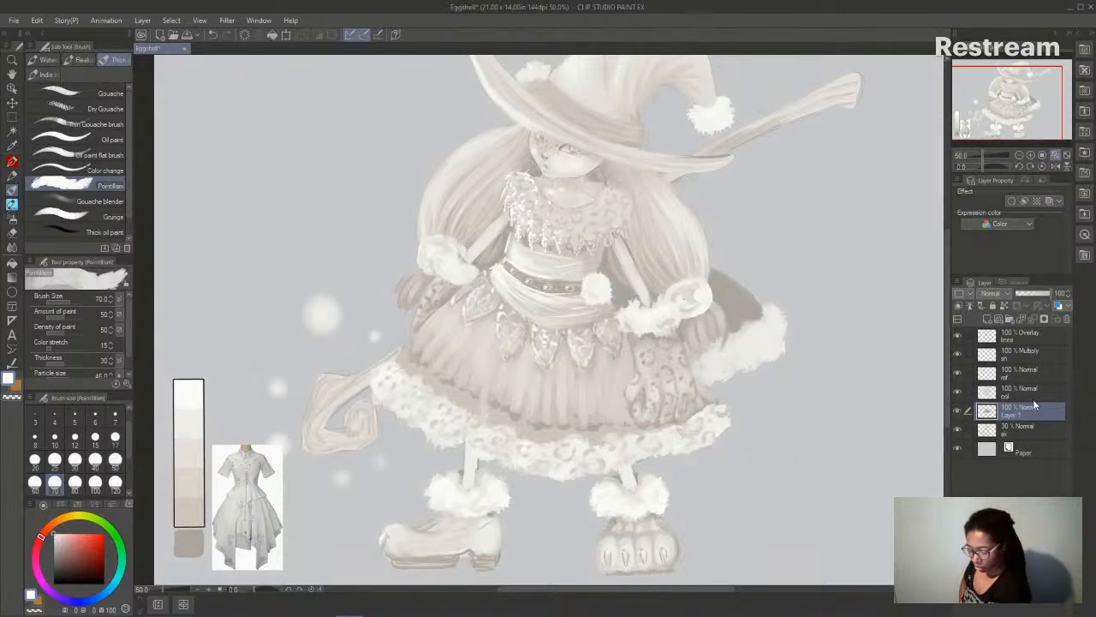
- Shade the inner edge of the cape's trim beside the dress on Layer 1 with a sampled grey-beige
left_click(731, 300, "alt")
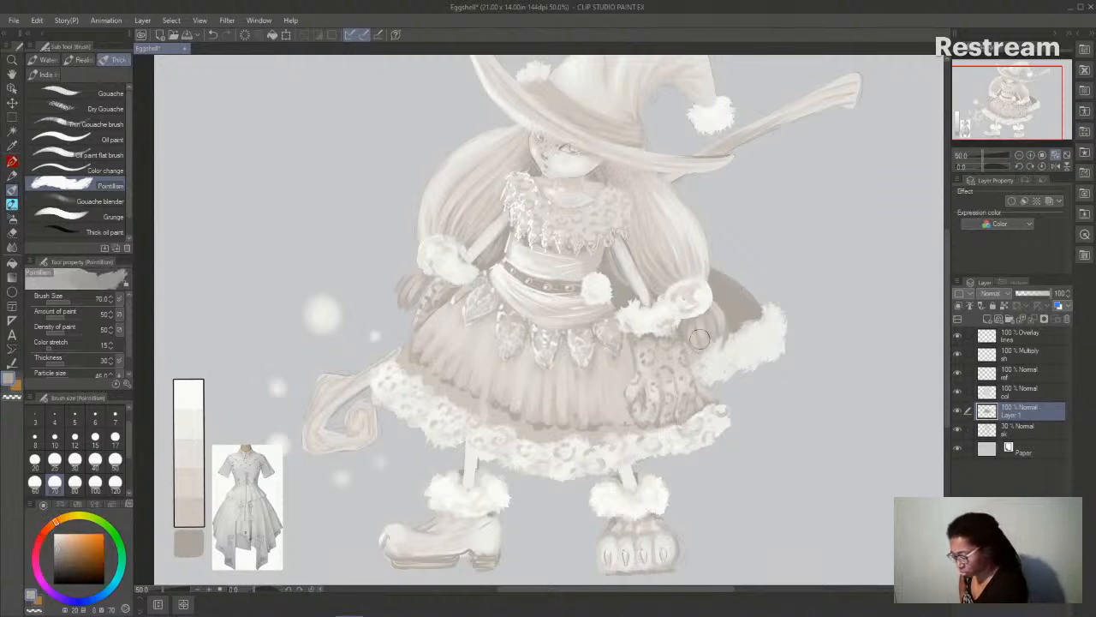
mouse_move(685, 340)
left_mouse_down()
mouse_move(715, 344)
mouse_move(726, 336)
mouse_move(706, 347)
mouse_move(757, 323)
left_mouse_up()
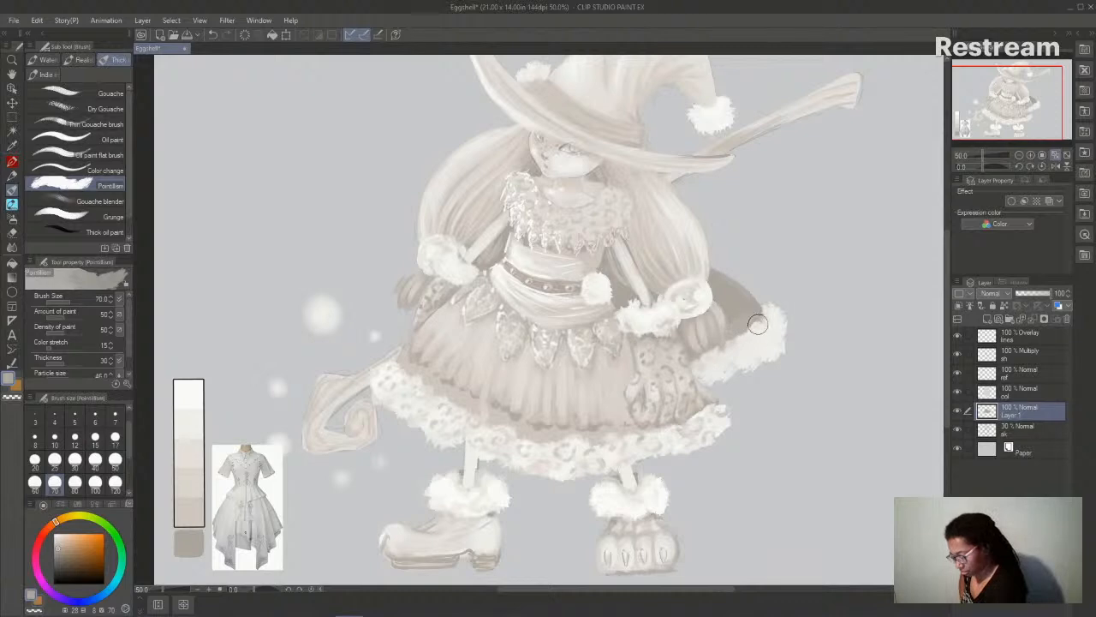
left_click(957, 393)
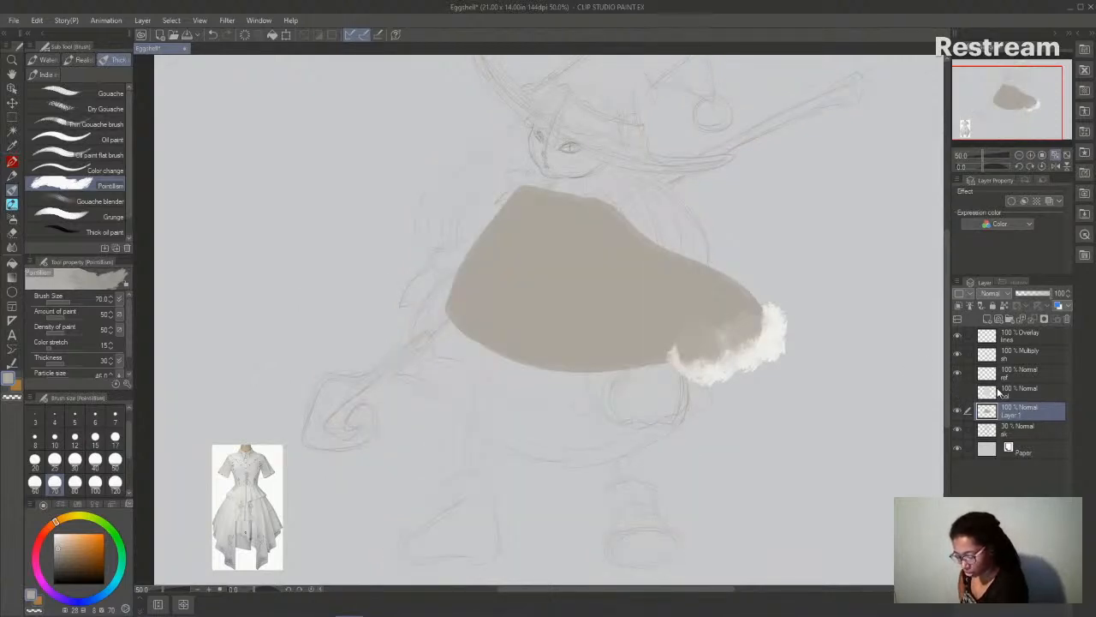
left_click(958, 392)
- Isolate the leftover cape trim on the col layer by hiding Layer 1, then lasso and delete it
left_click(958, 411)
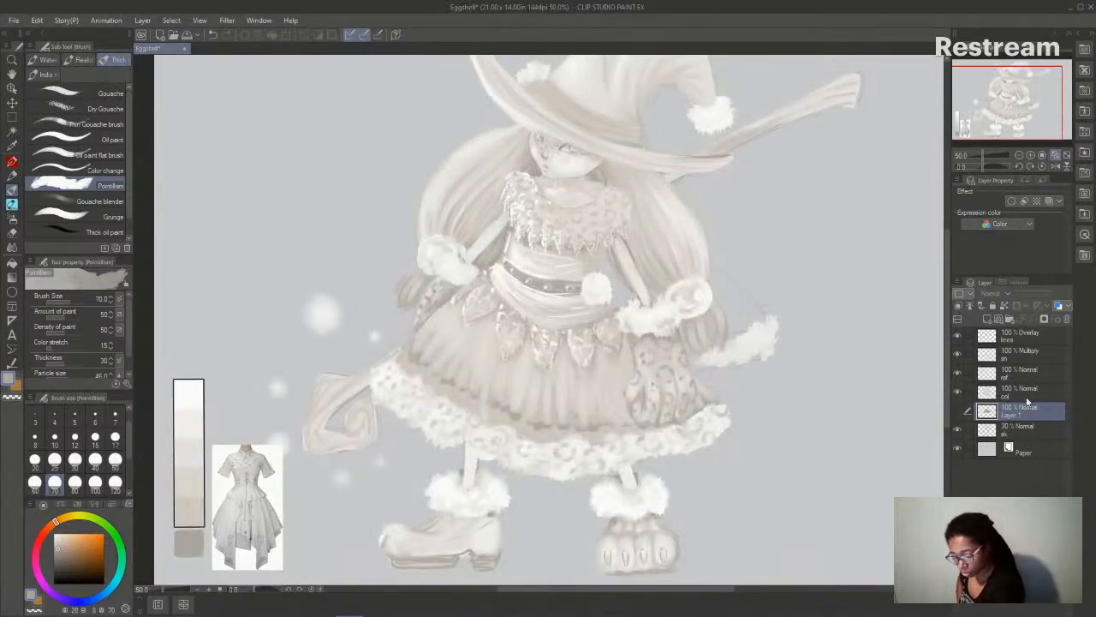
key("alt+bracketright")
mouse_move(780, 322)
left_mouse_down()
mouse_move(769, 359)
mouse_move(782, 317)
mouse_move(785, 349)
left_mouse_up()
left_click(12, 117)
left_click(77, 122)
mouse_move(781, 382)
left_mouse_down()
mouse_move(779, 285)
mouse_move(726, 344)
mouse_move(691, 360)
mouse_move(769, 385)
left_mouse_up()
key("Delete")
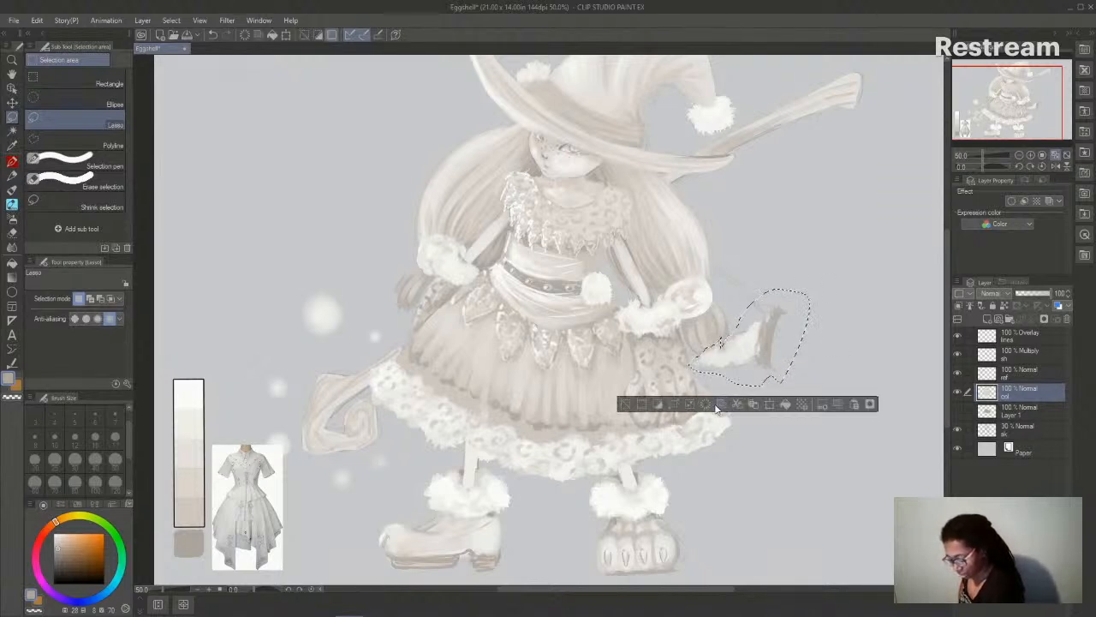
key("ctrl+d")
left_click(958, 411)
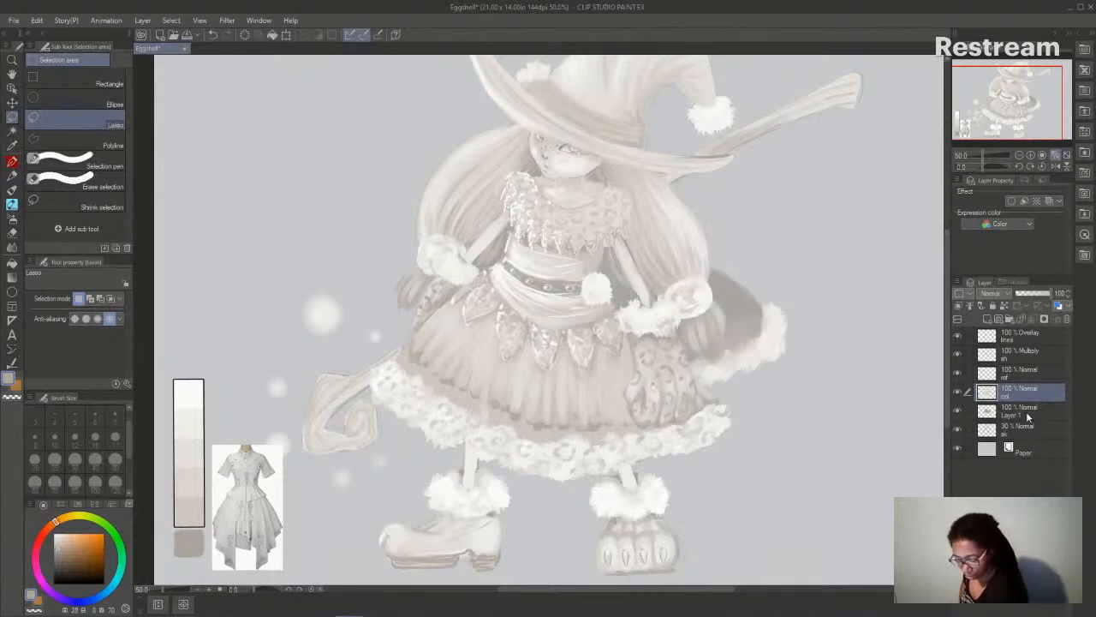
- Repaint the inner part of the cape's fur trim on Layer 1 with Pointillism, using sampled fur, cape and swatch colours
left_click(1026, 411)
left_click(13, 190)
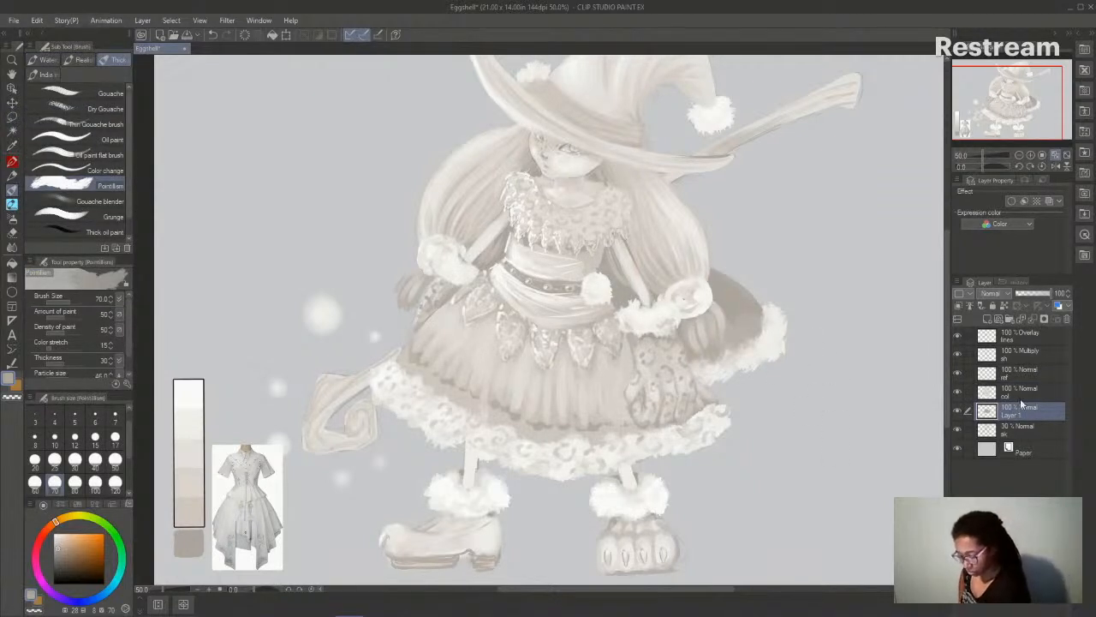
left_click(768, 318, "alt")
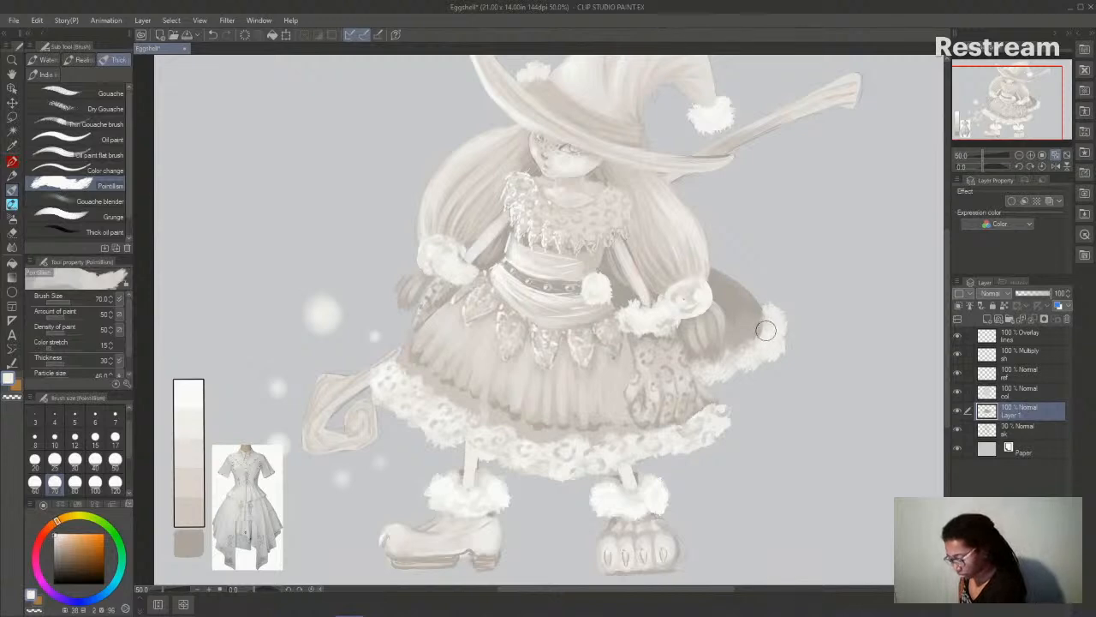
left_click_drag(755, 341, 719, 359)
left_click(728, 300, "alt")
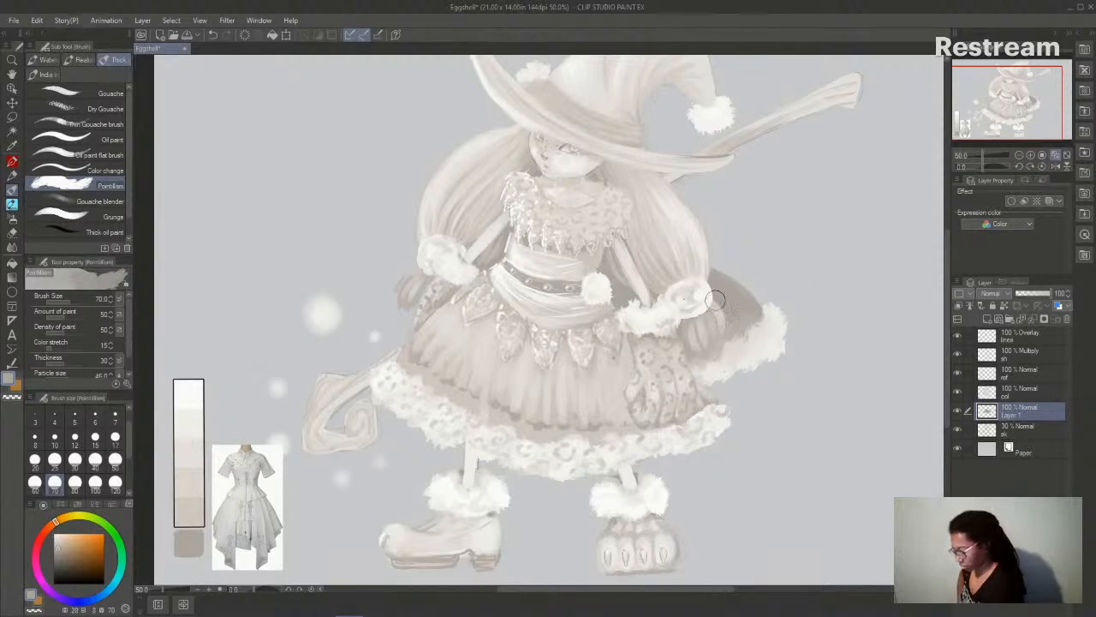
left_click(1019, 391)
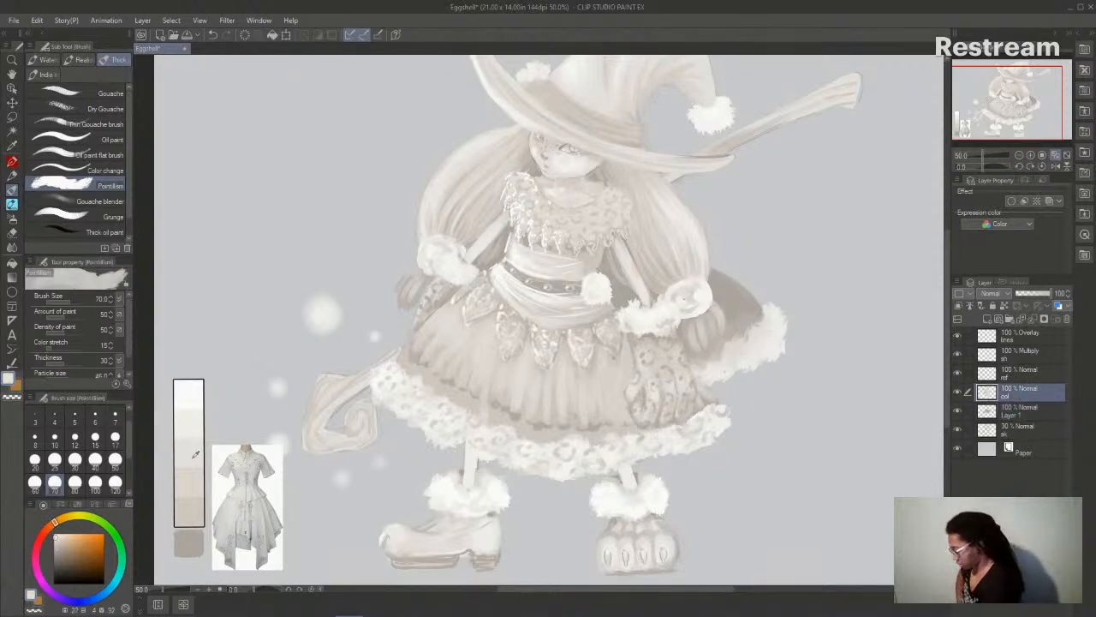
left_click(1019, 410)
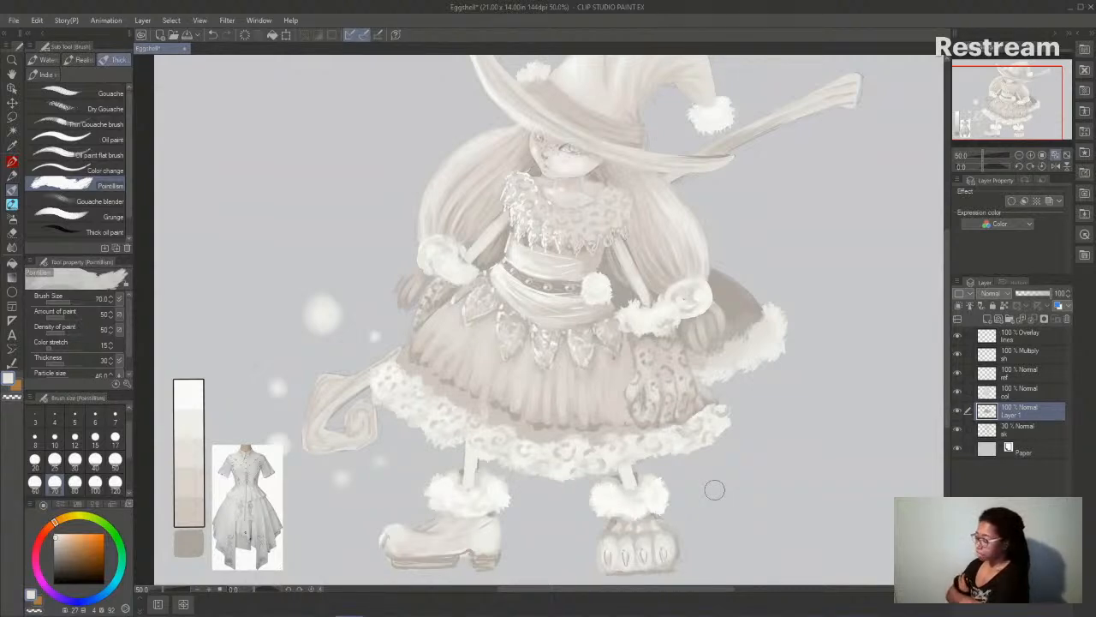
- Paint small leopard spots along the cape's fur trim on the col layer with Light running ink at size 15
left_click(1031, 394)
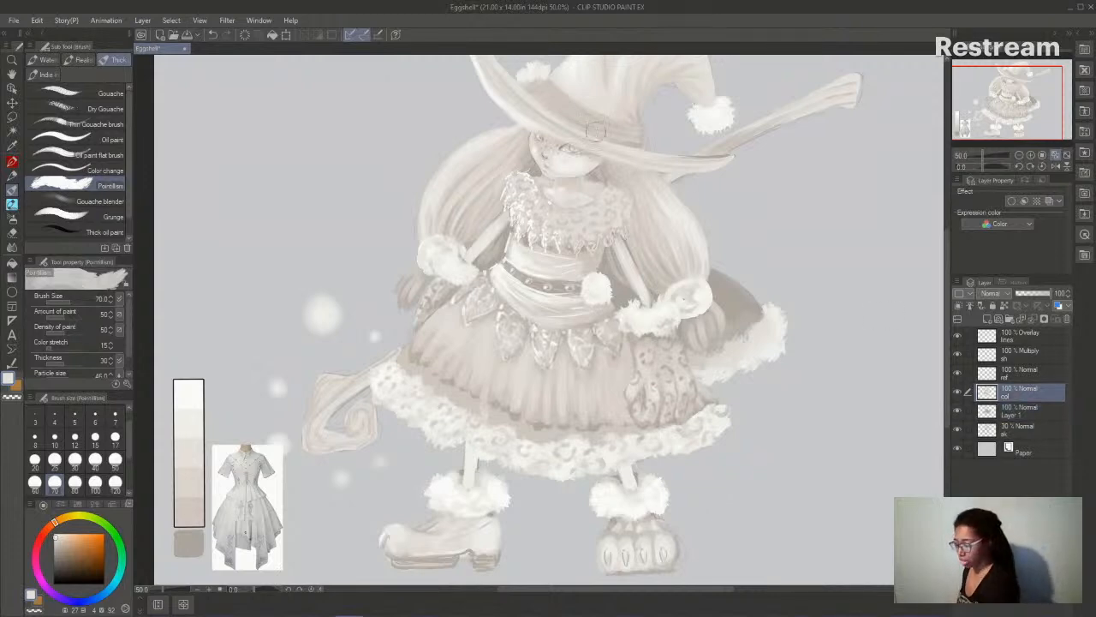
left_click_drag(780, 344, 775, 311)
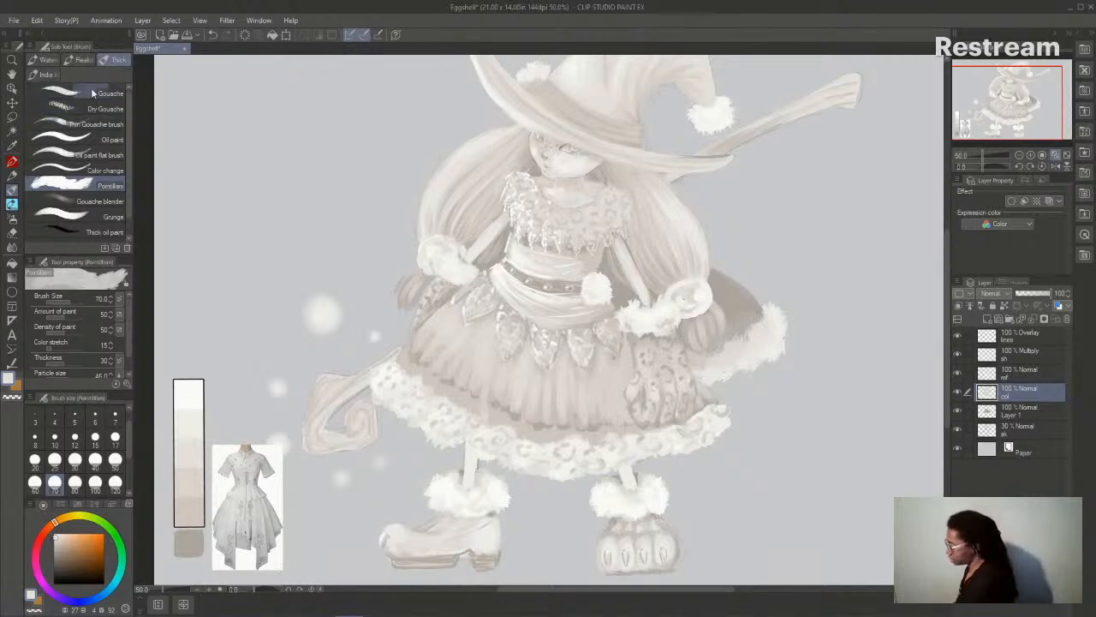
left_click(55, 78)
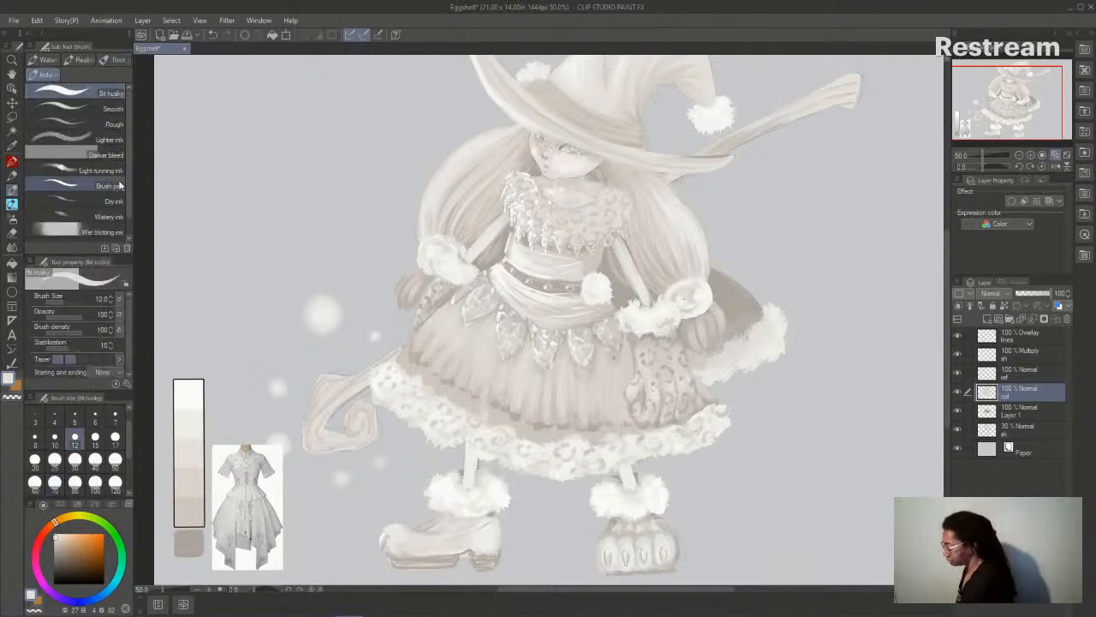
left_click(86, 171)
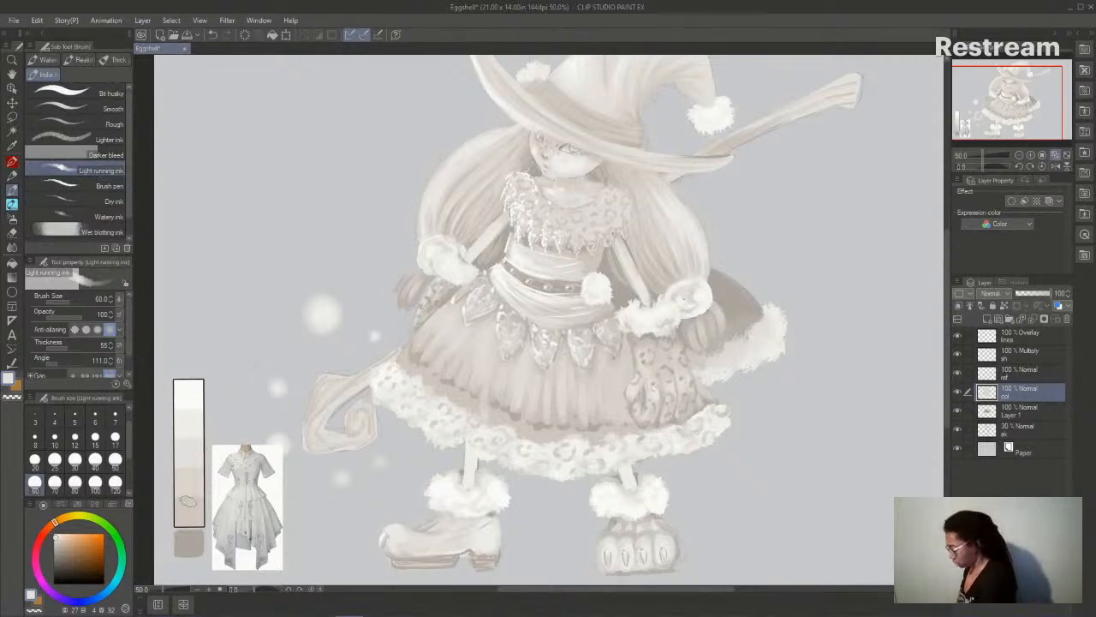
left_click(1032, 158)
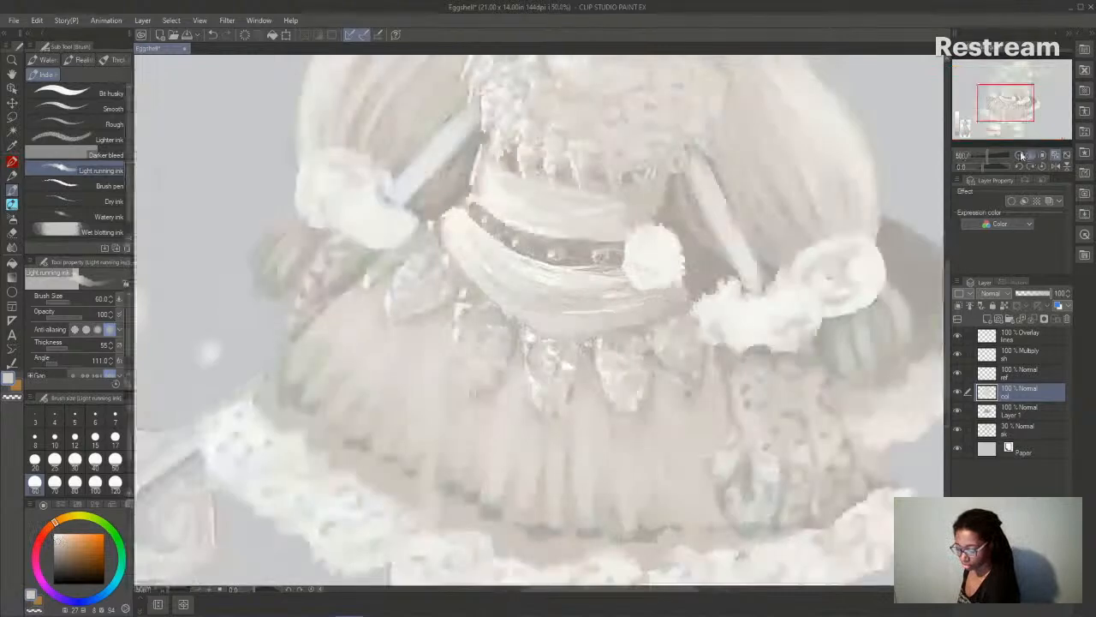
left_click_drag(680, 591, 746, 603)
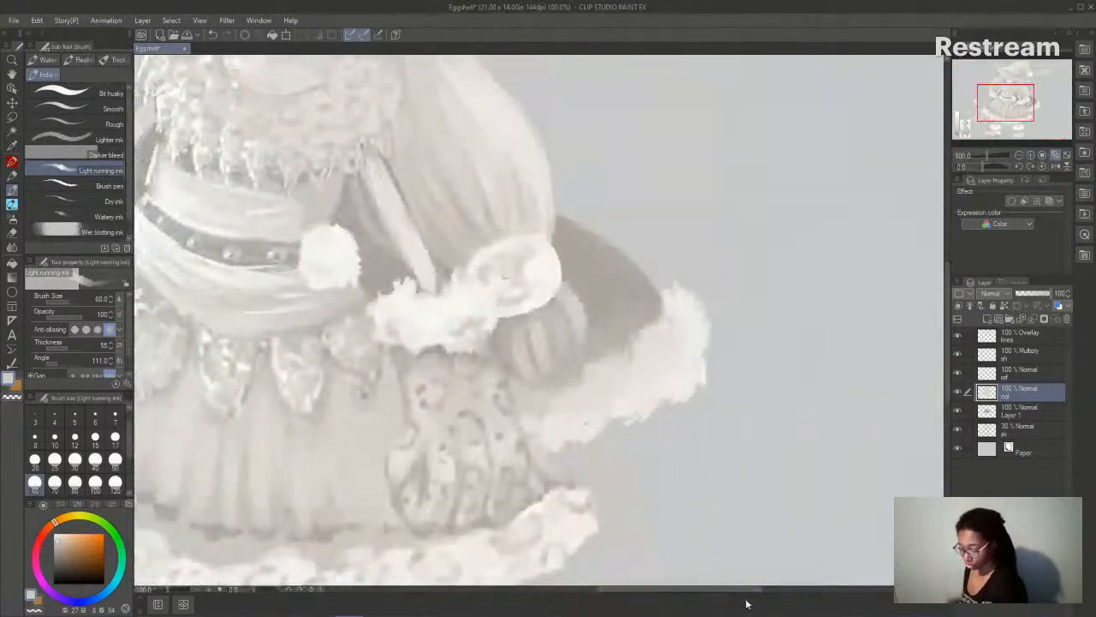
left_click(96, 436)
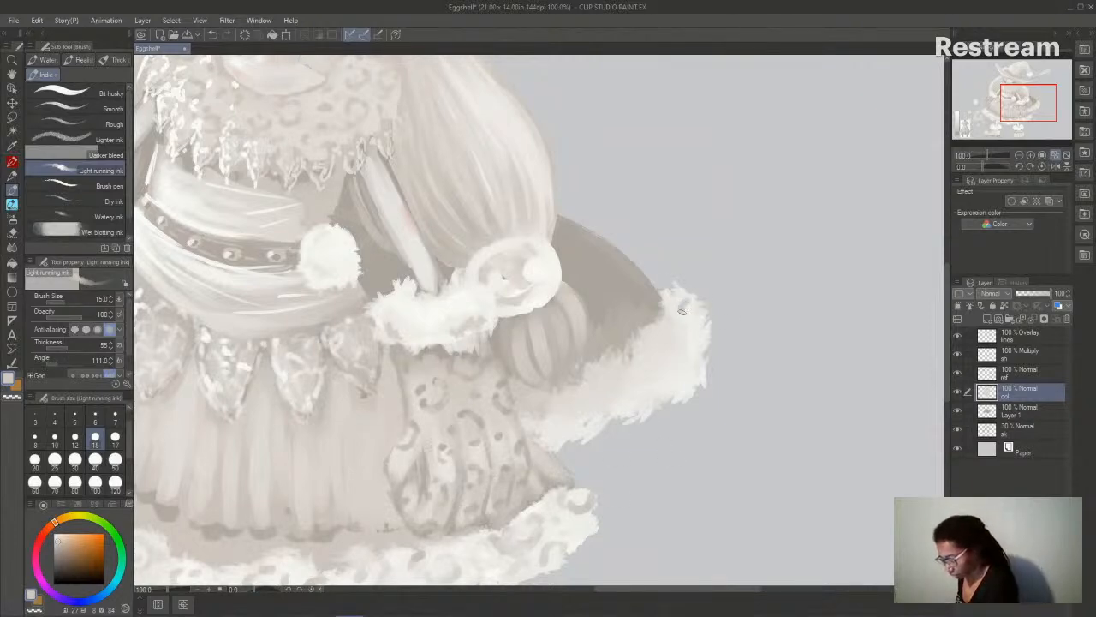
left_click_drag(696, 331, 704, 328)
left_click_drag(703, 314, 696, 307)
mouse_move(702, 353)
left_mouse_down()
mouse_move(696, 380)
mouse_move(685, 387)
mouse_move(701, 343)
left_mouse_up()
left_click_drag(659, 377, 664, 369)
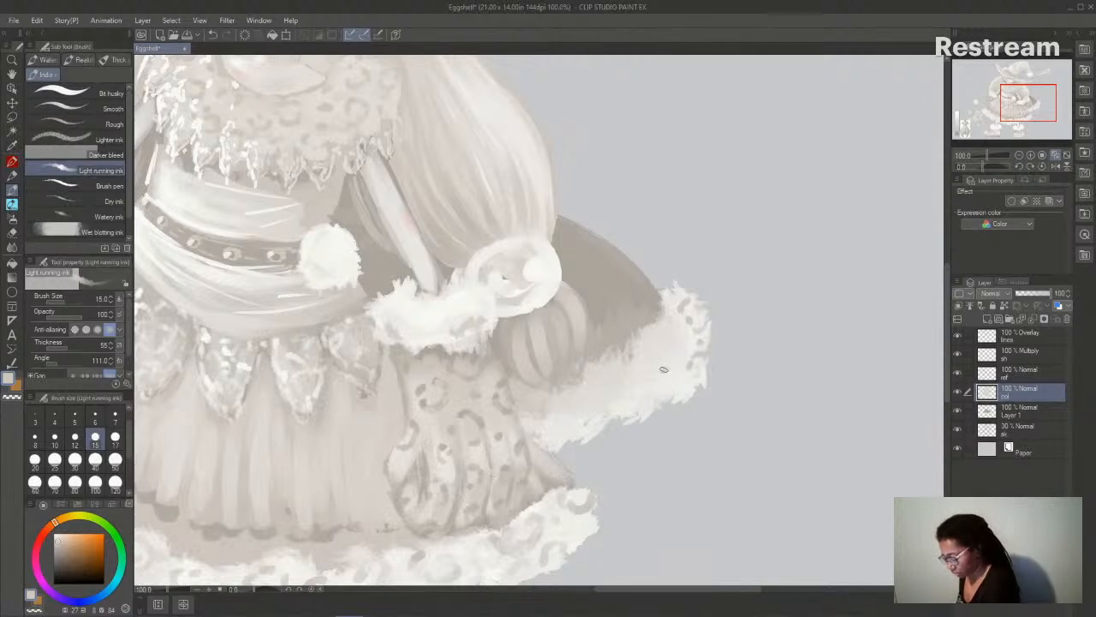
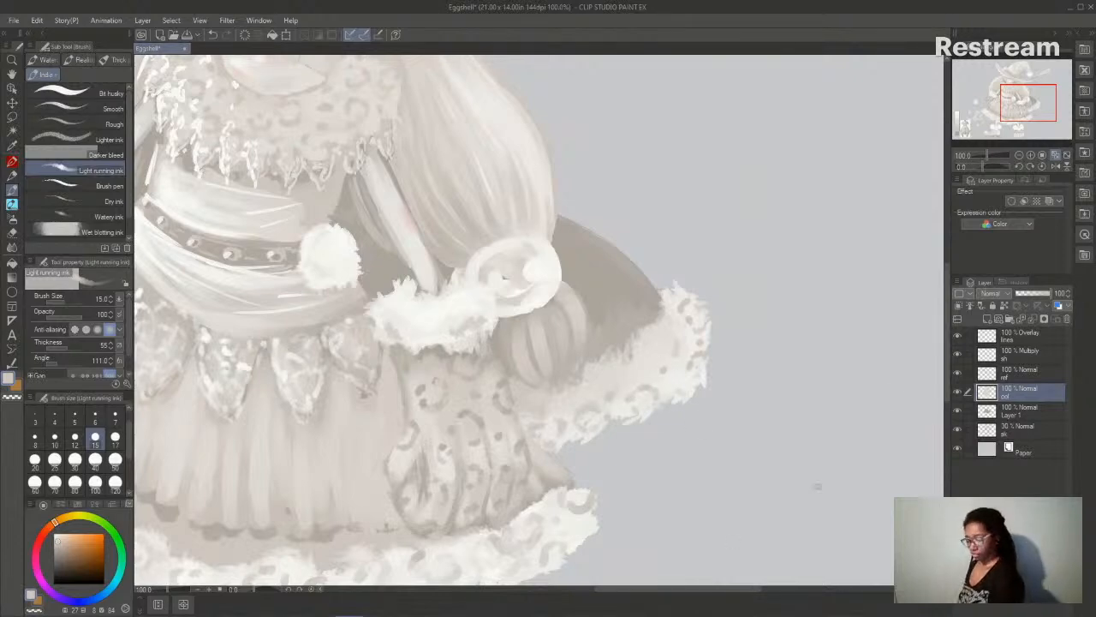
- Paint leopard spots along the hat band on the col layer with Light running ink at size 15, using a sampled darker grey-beige
left_click_drag(946, 305, 947, 212)
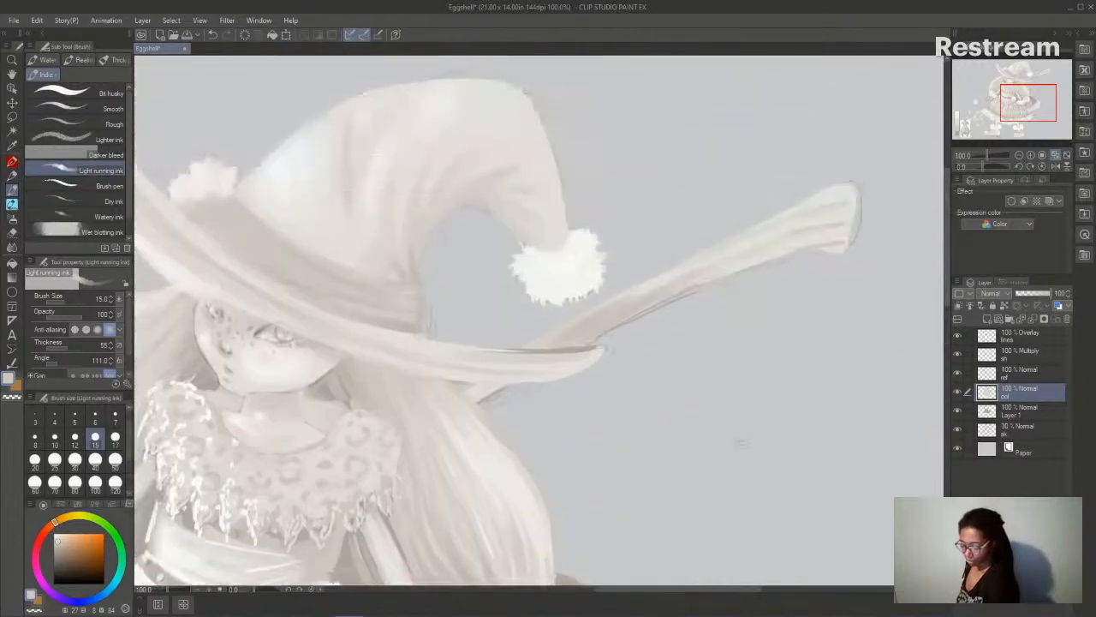
left_click_drag(719, 595, 683, 483)
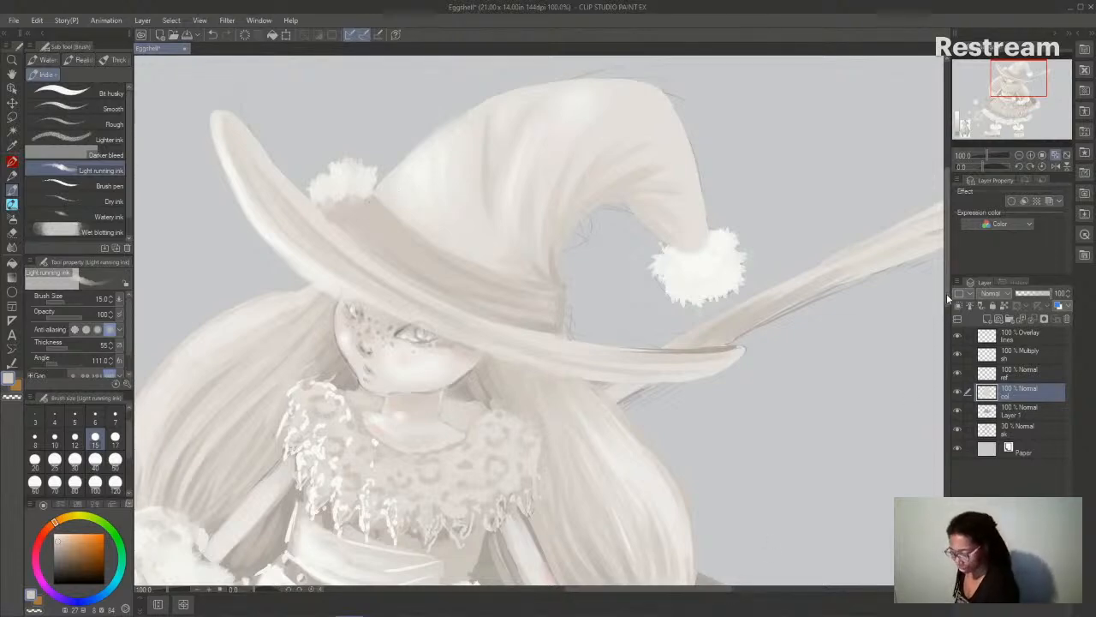
scroll(947, 293, "down", 5)
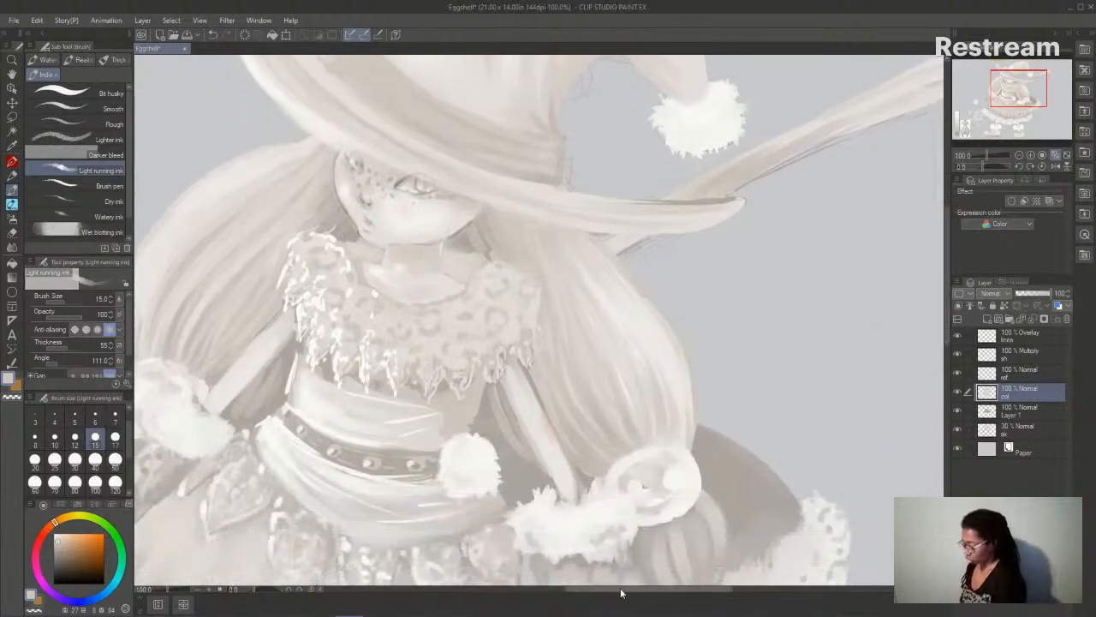
left_click_drag(624, 593, 556, 608)
left_click_drag(945, 323, 947, 341)
left_click_drag(947, 341, 935, 423)
left_click(656, 375, "alt")
left_click_drag(949, 384, 955, 251)
left_click_drag(613, 590, 687, 590)
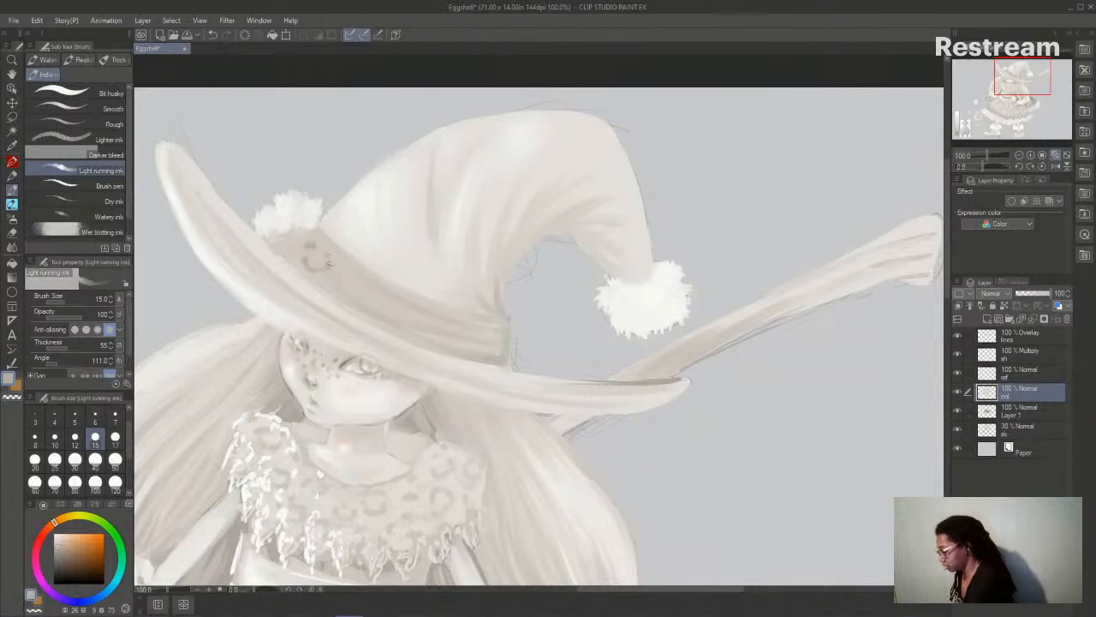
left_click_drag(330, 258, 319, 273)
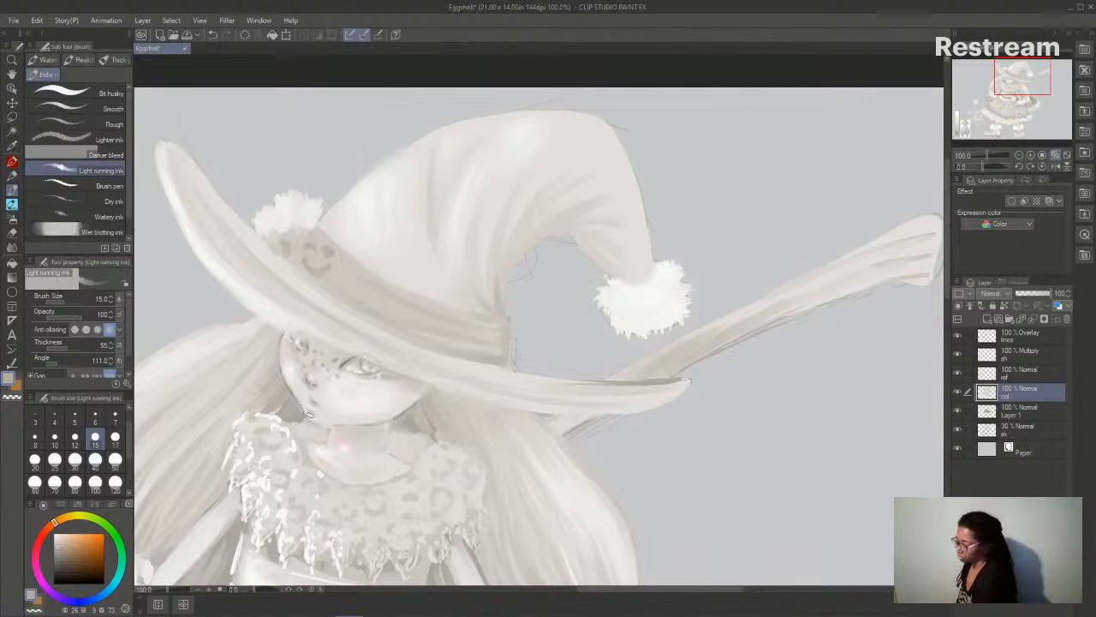
mouse_move(365, 269)
left_mouse_down()
mouse_move(350, 279)
mouse_move(368, 292)
mouse_move(381, 284)
mouse_move(346, 293)
mouse_move(384, 284)
left_mouse_up()
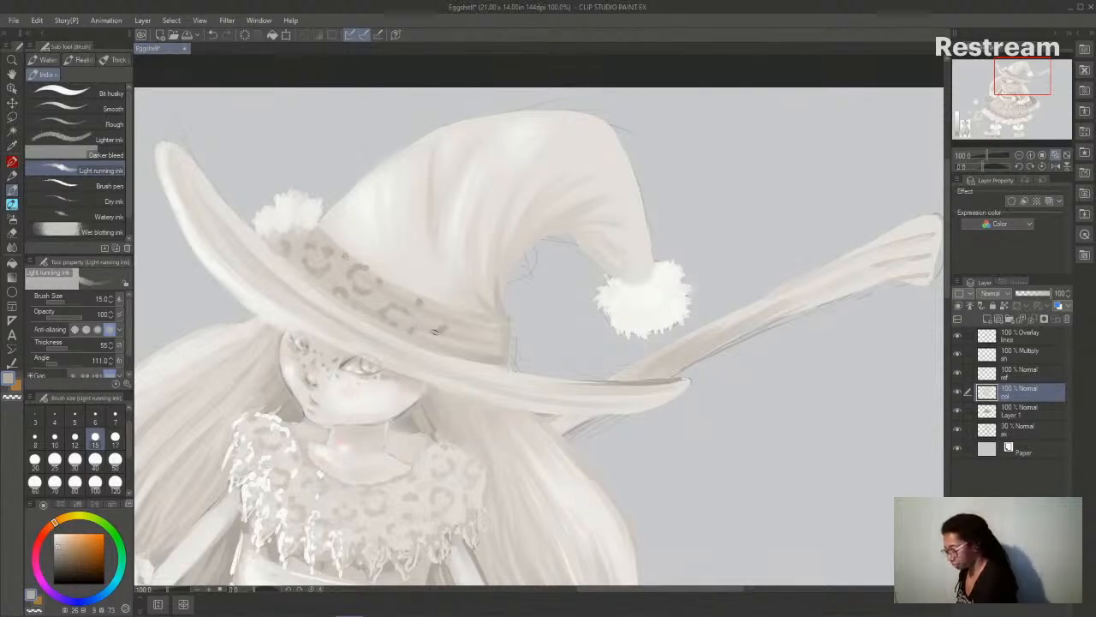
left_click_drag(458, 338, 448, 349)
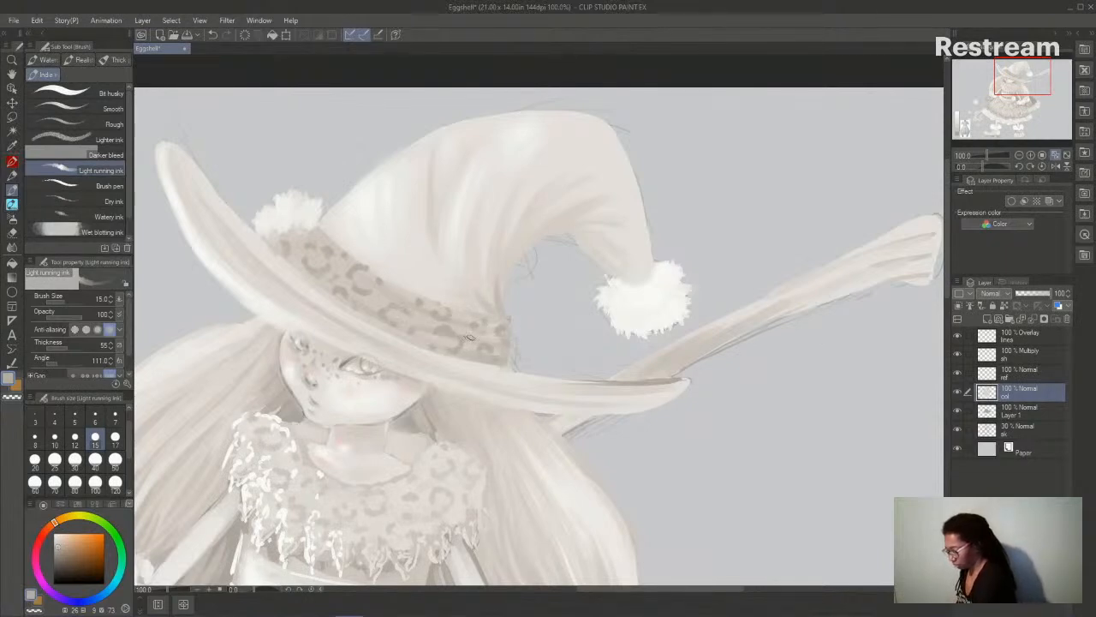
left_click(1020, 155)
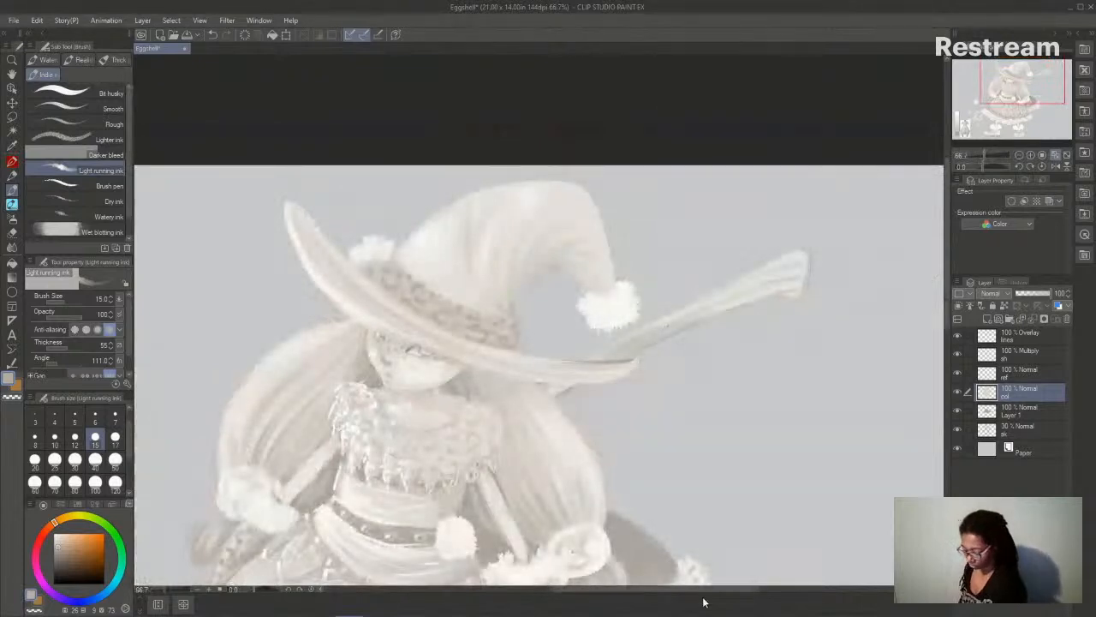
left_click_drag(707, 591, 692, 591)
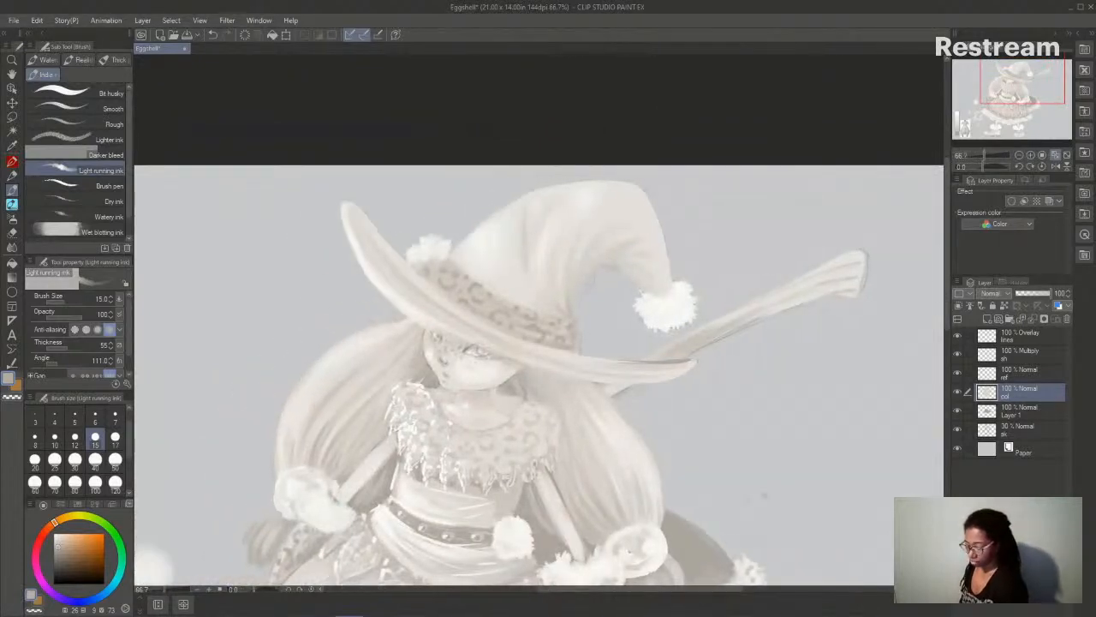
left_click(1031, 155)
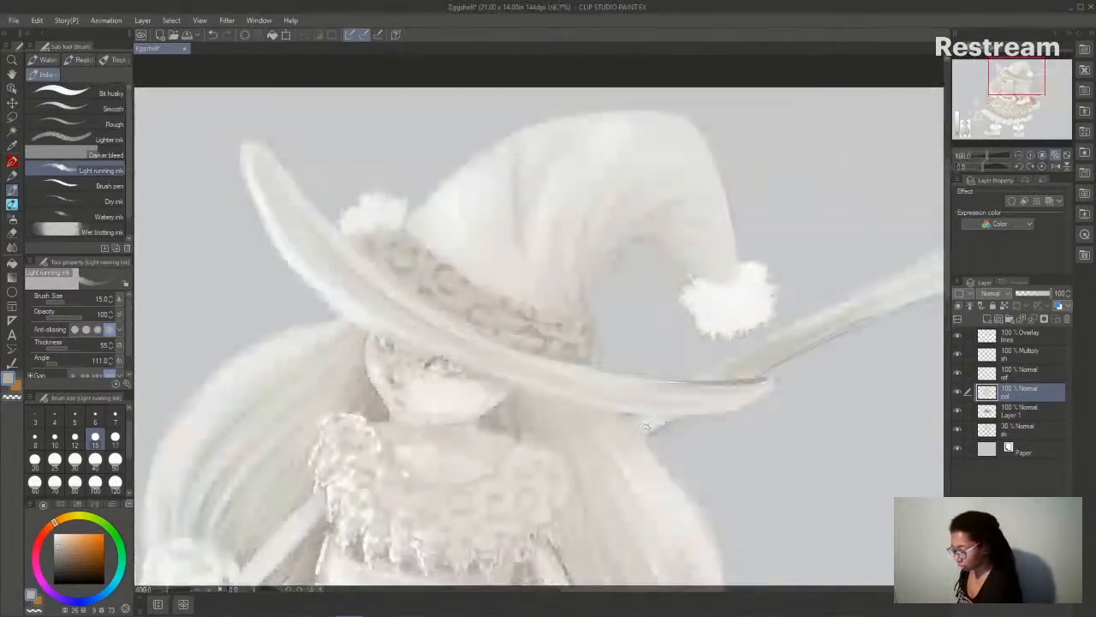
left_click_drag(661, 600, 693, 600)
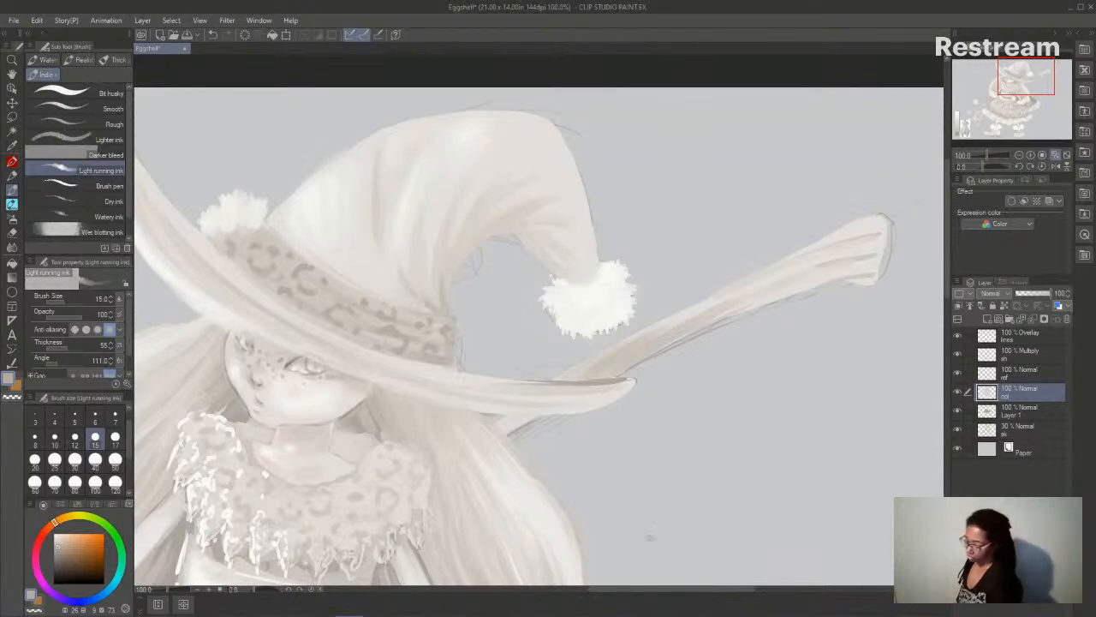
- Try the border effect and line extraction on the col layer with the whole illustration in view
left_click(1018, 156)
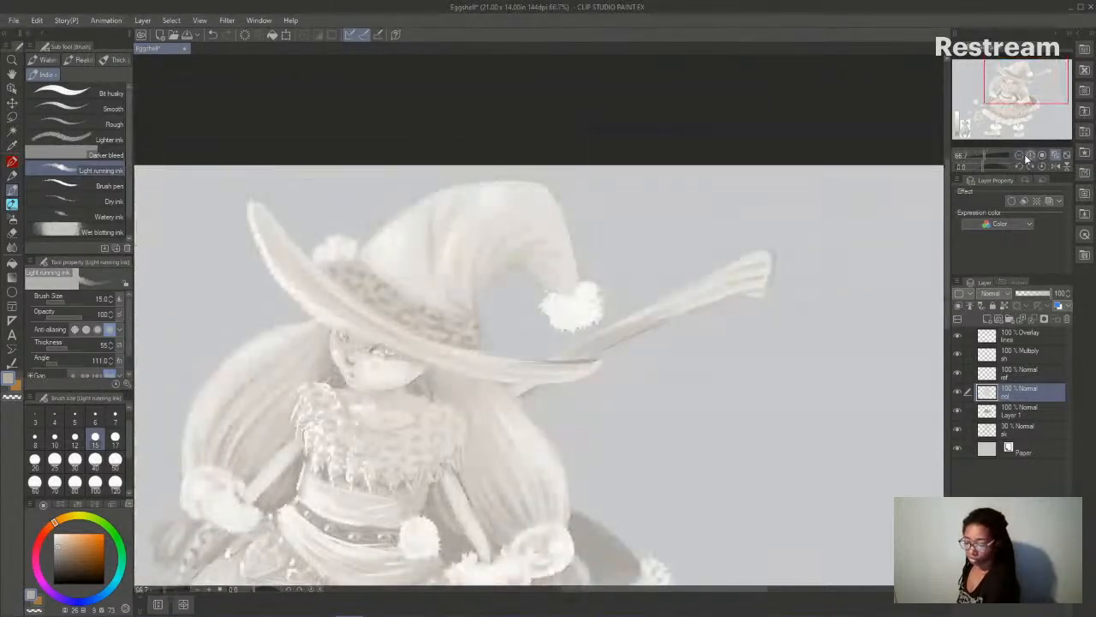
left_click(1018, 155)
left_click_drag(719, 592, 706, 593)
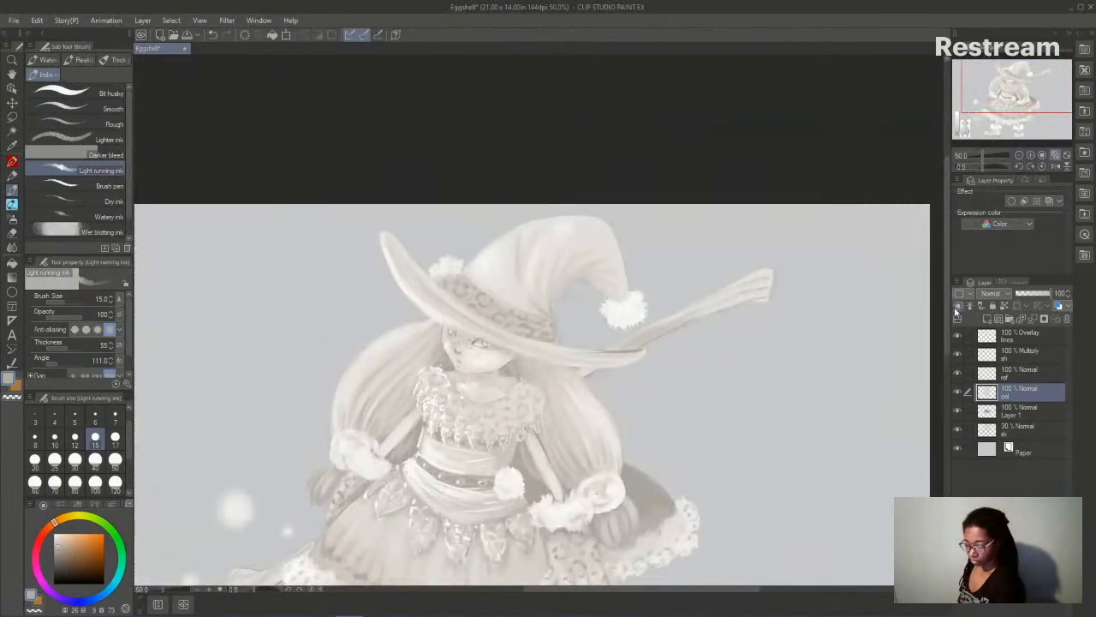
left_click_drag(948, 293, 939, 339)
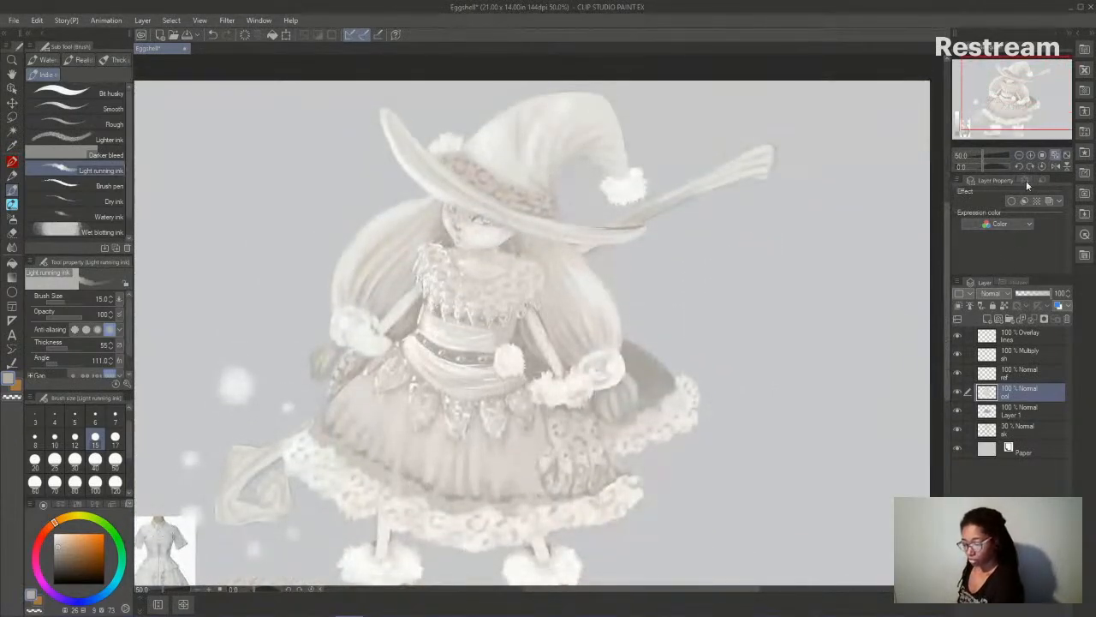
key("ctrl+0")
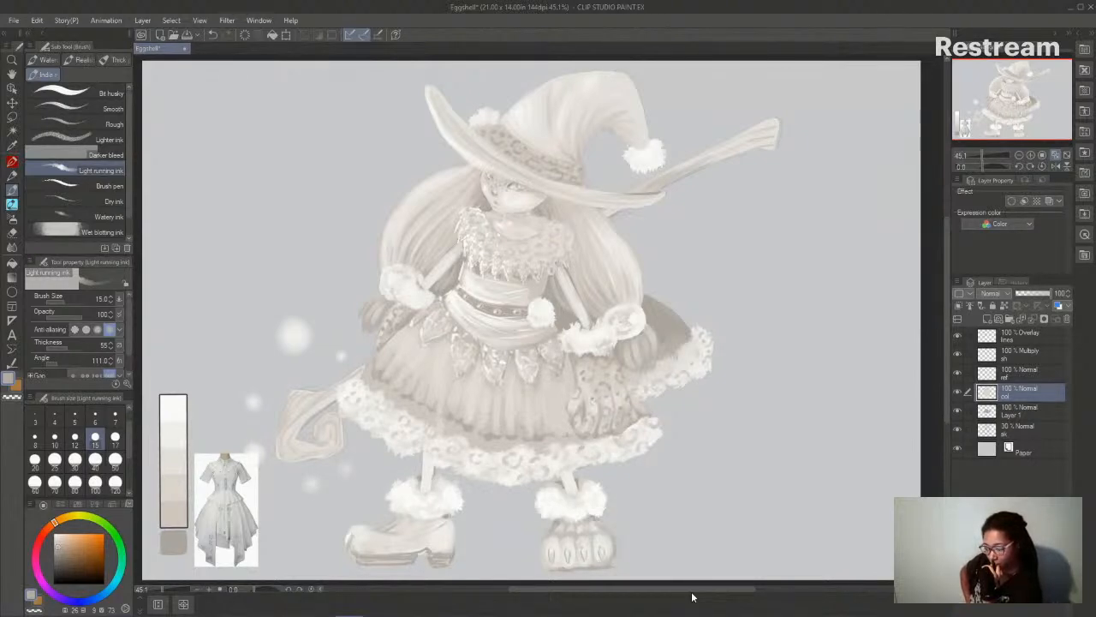
left_click(1013, 201)
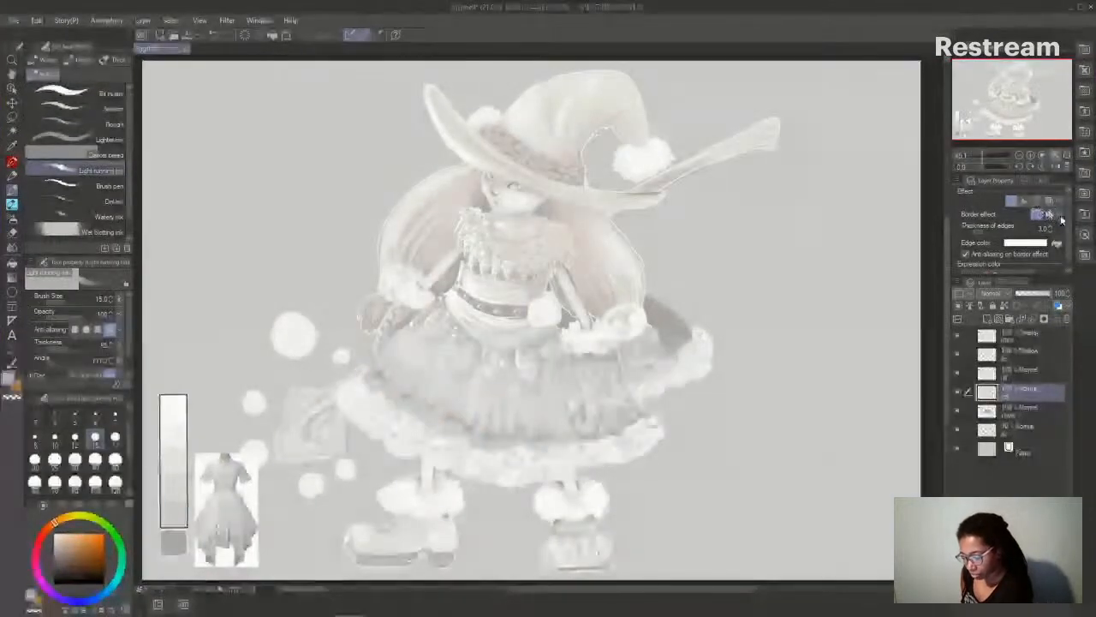
left_click(1026, 204)
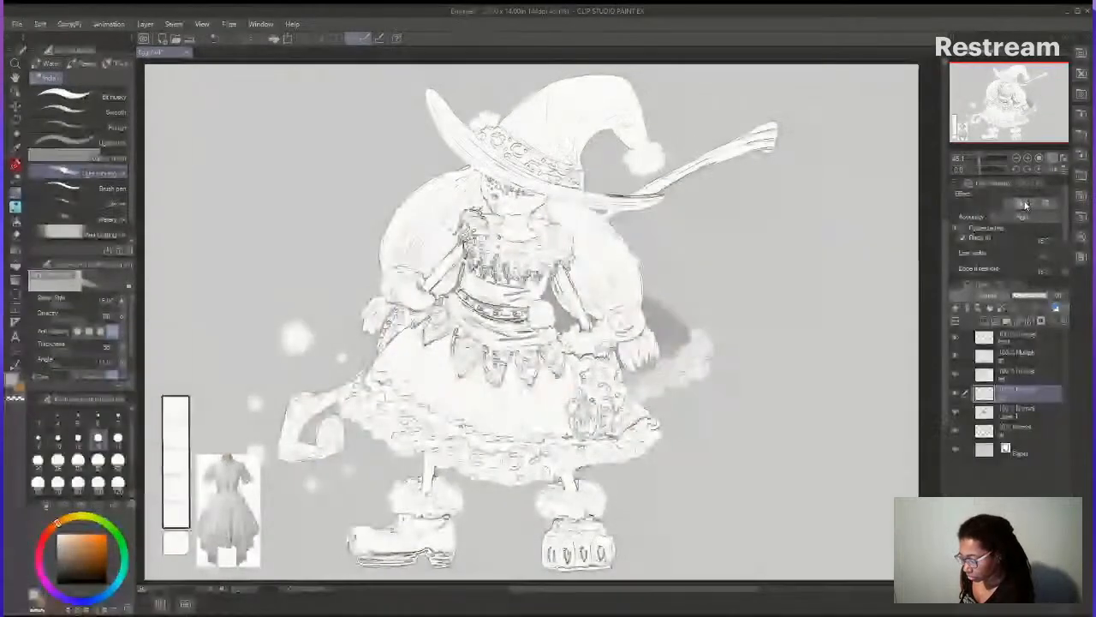
left_click(1011, 202)
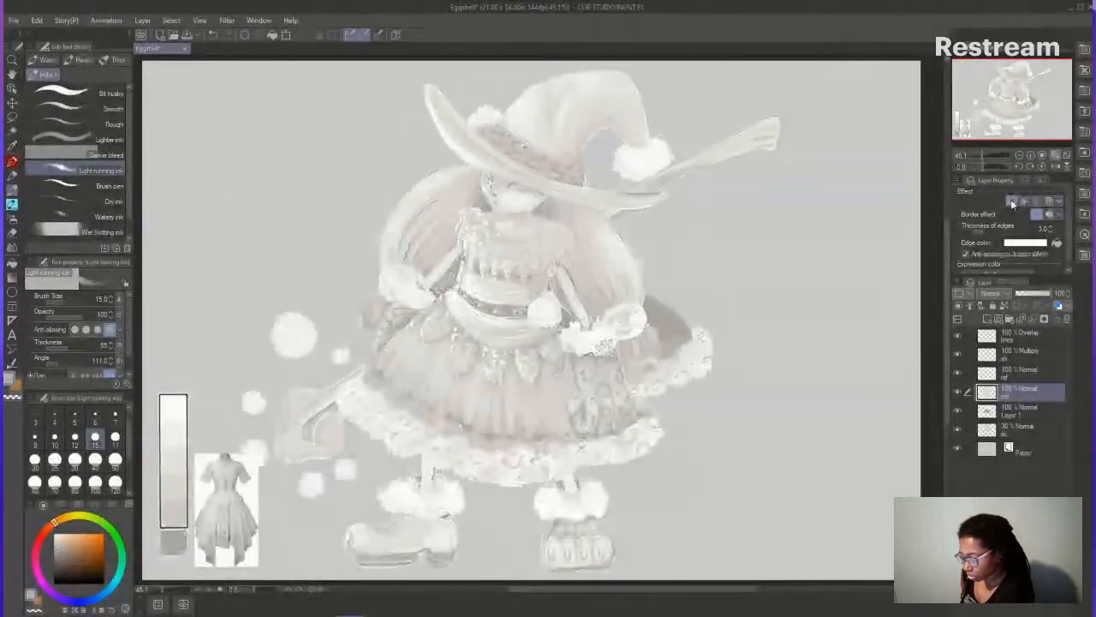
left_click(1012, 202)
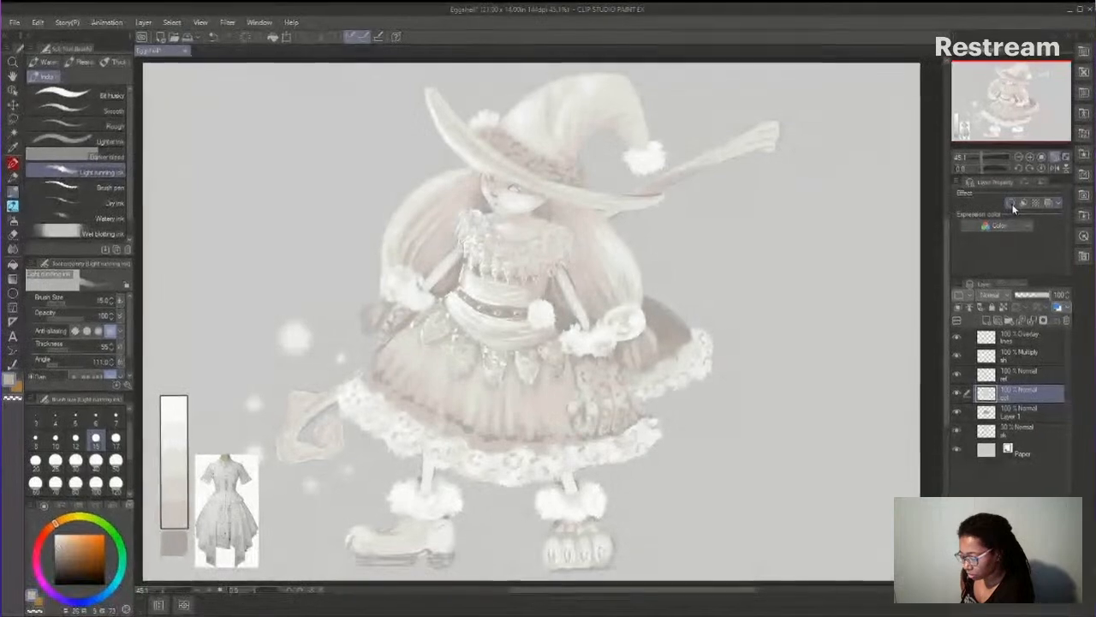
- Merge the col layer and Layer 1 into one layer and duplicate the merged col layer
right_click(1030, 394)
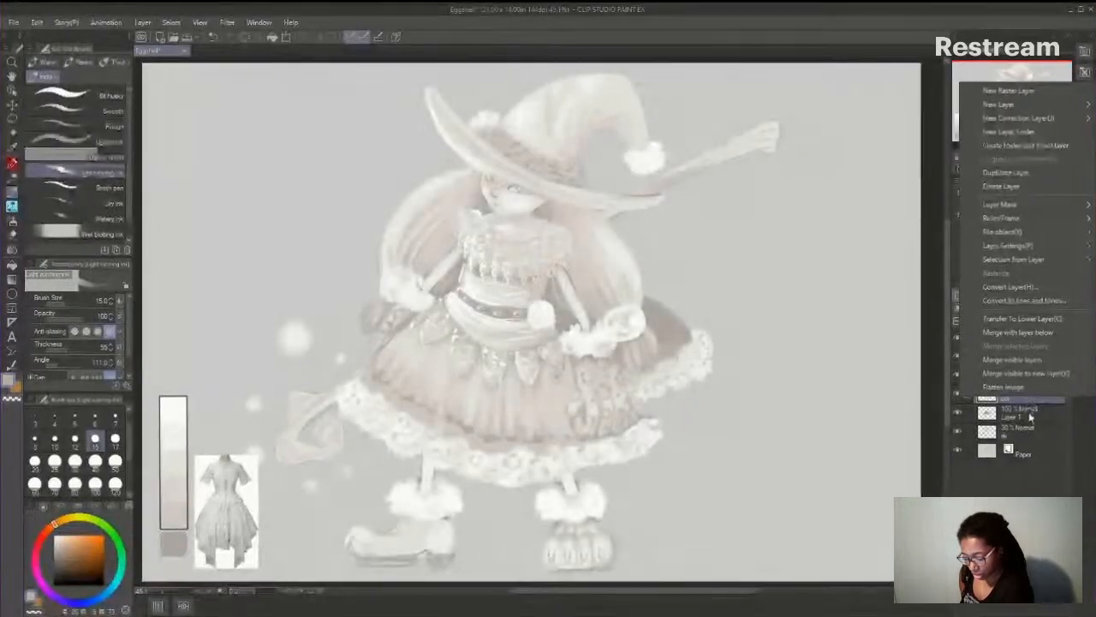
left_click(985, 411)
right_click(1024, 397)
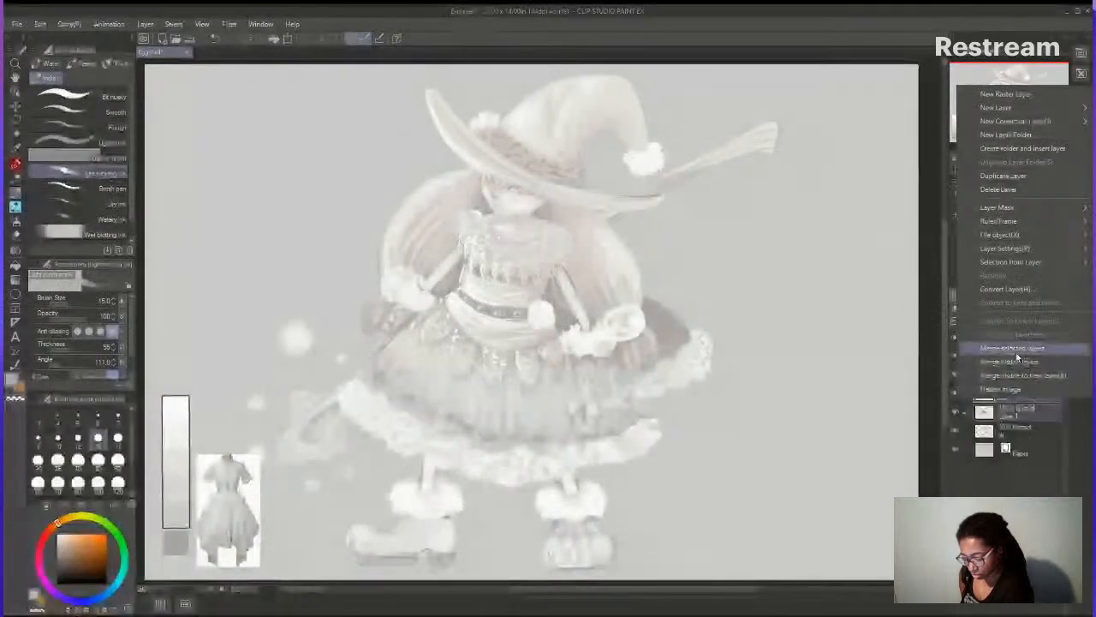
left_click(1026, 360)
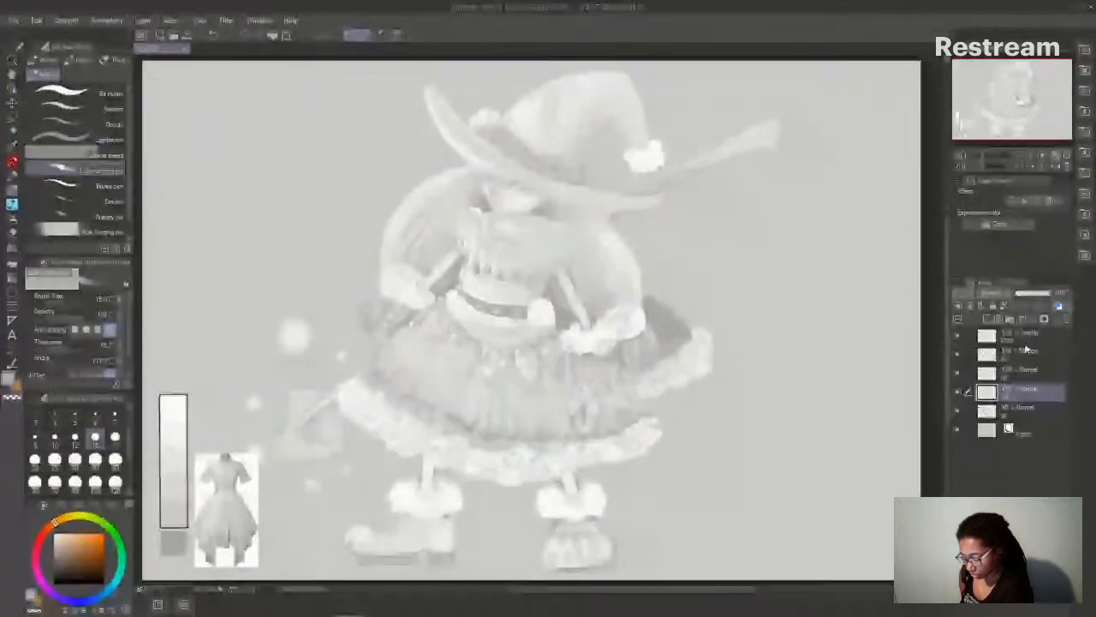
right_click(1031, 399)
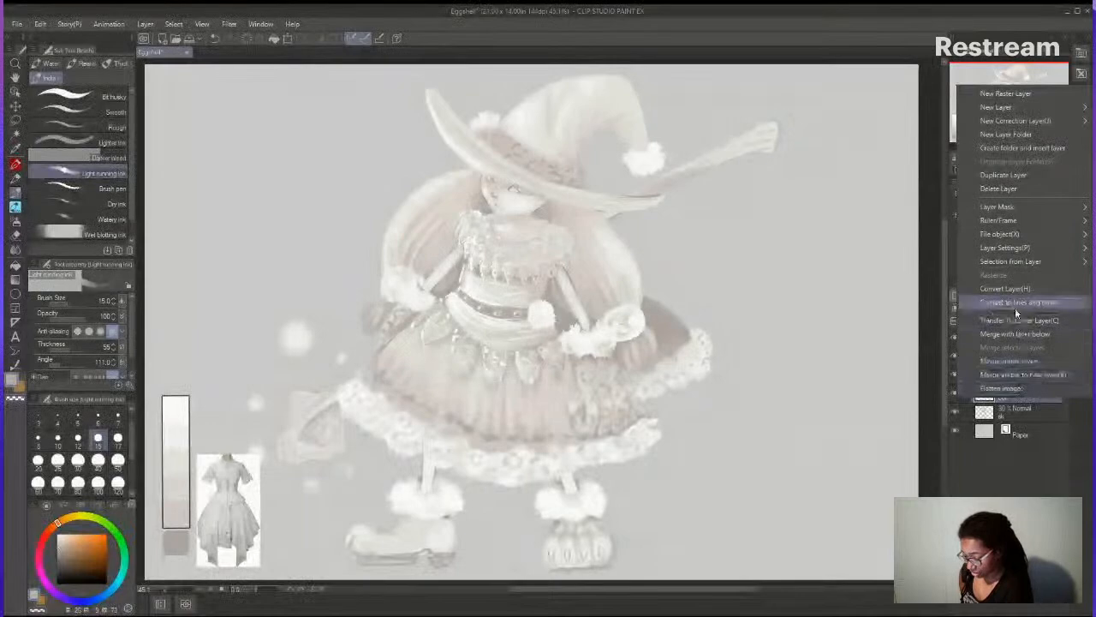
left_click(1019, 175)
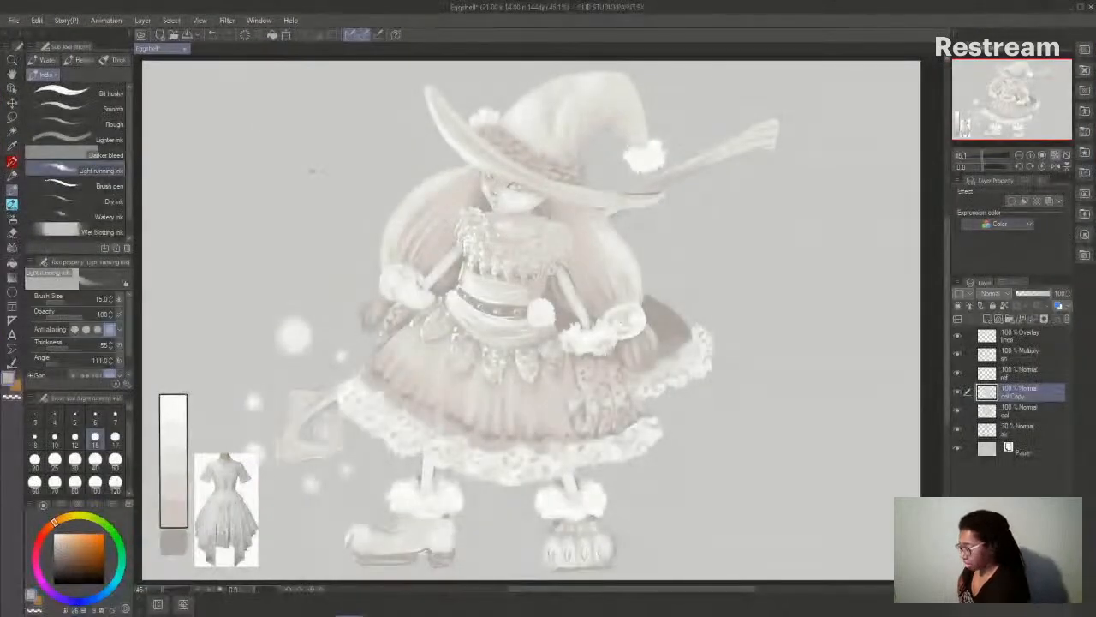
- Apply an Effect filter to the col Copy layer that adds thin dark outlines around the figure's shapes
left_click(227, 20)
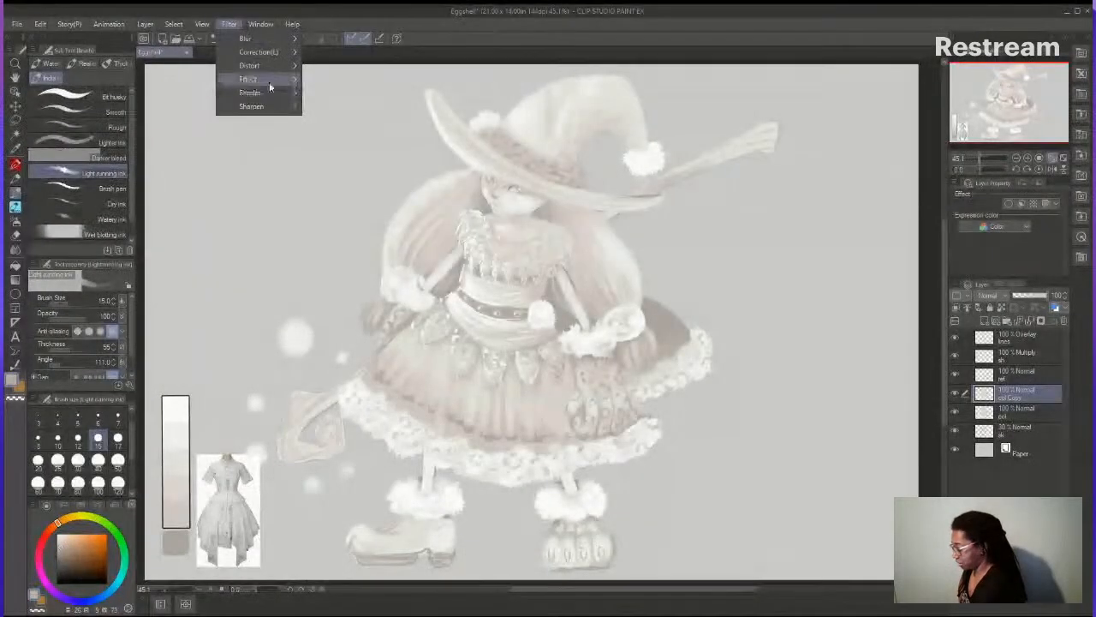
mouse_move(257, 77)
left_click(364, 80)
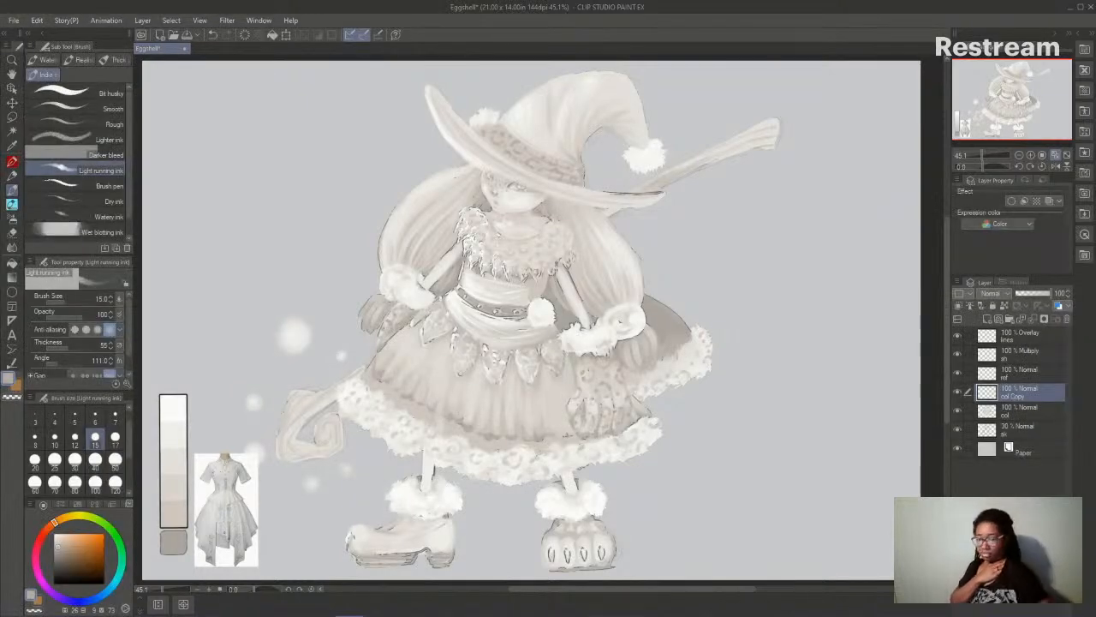
left_click_drag(700, 589, 705, 592)
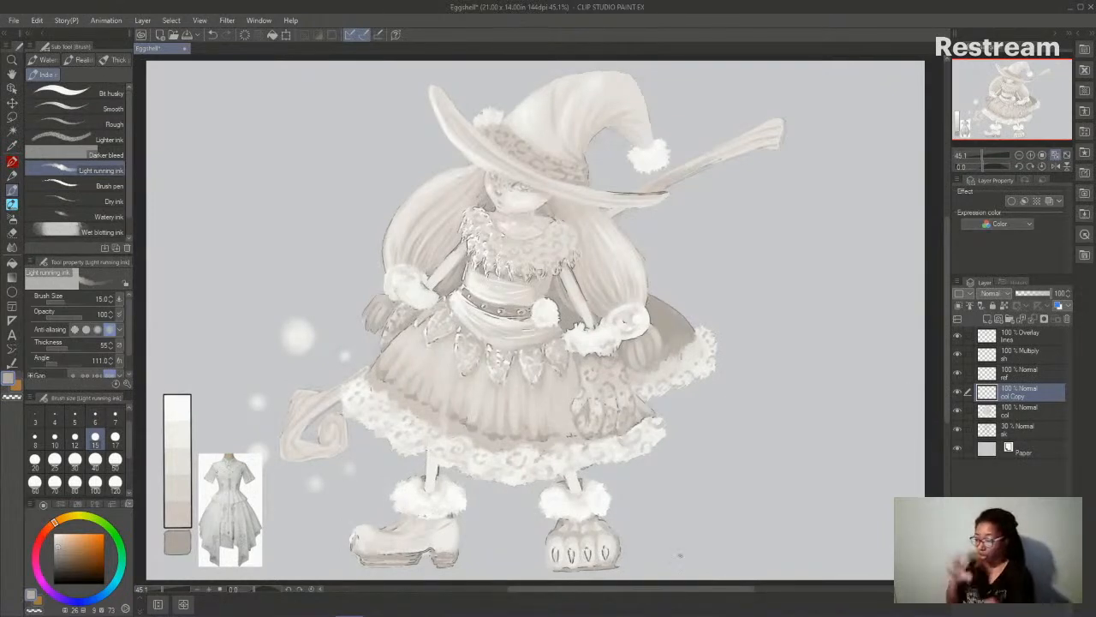
left_click_drag(947, 304, 947, 304)
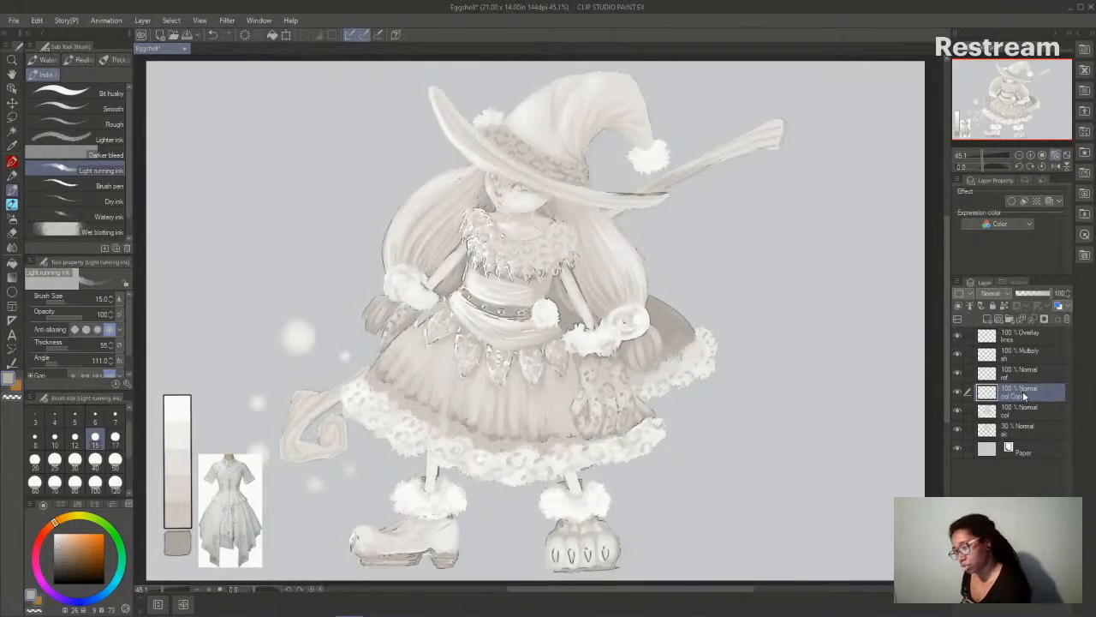
- Try the Multiply blending mode on the col Copy layer, and settle on Overlay
left_click(1011, 202)
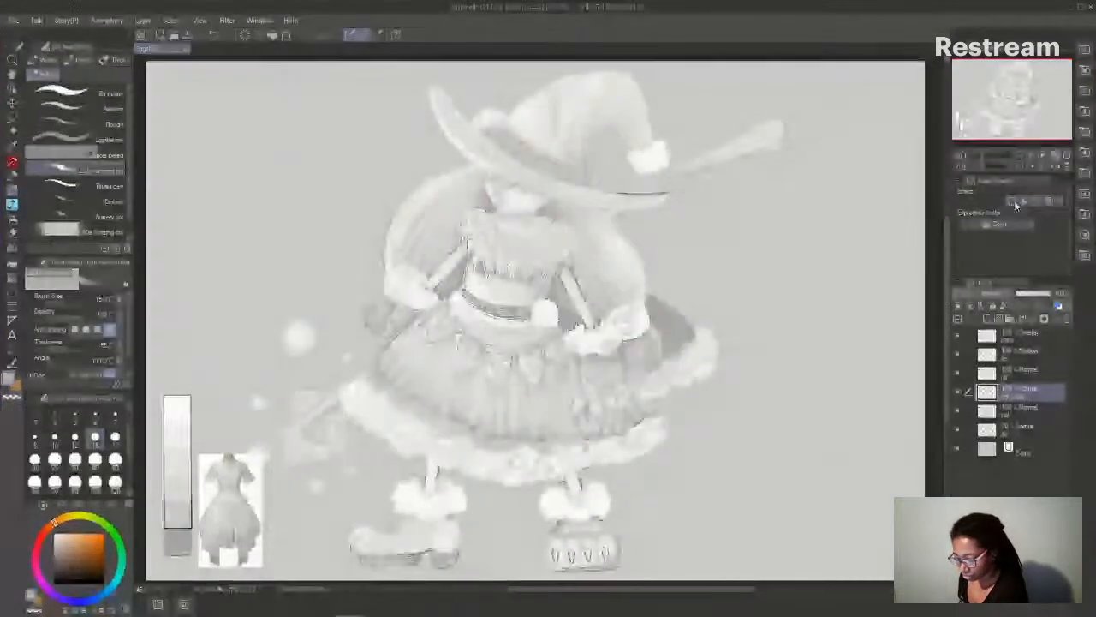
left_click(1010, 199)
left_click(989, 295)
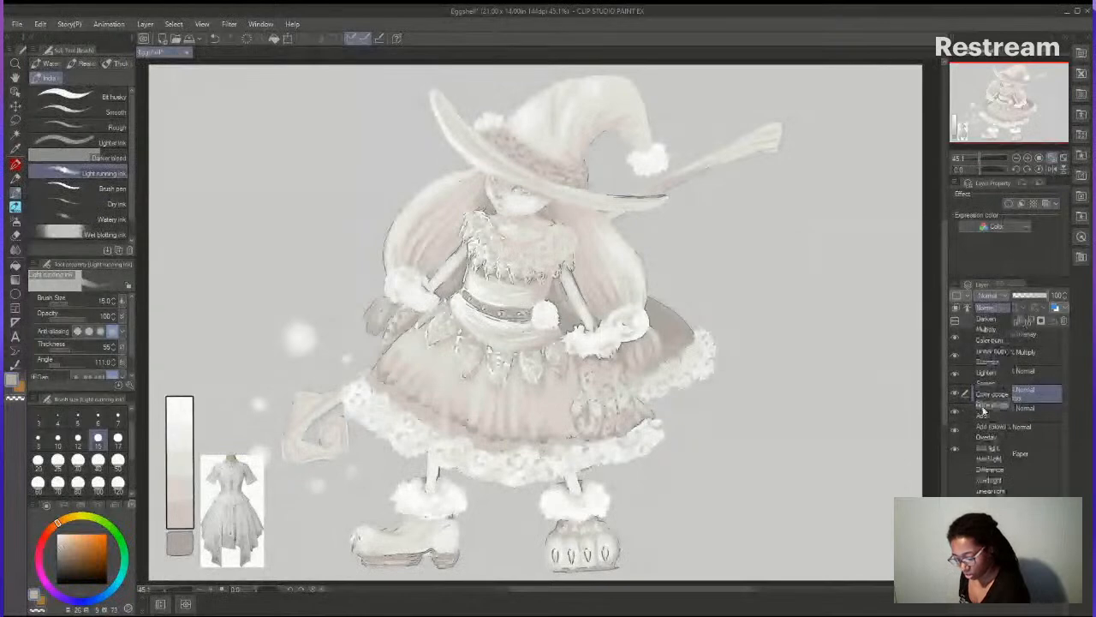
left_click(992, 330)
left_click(989, 295)
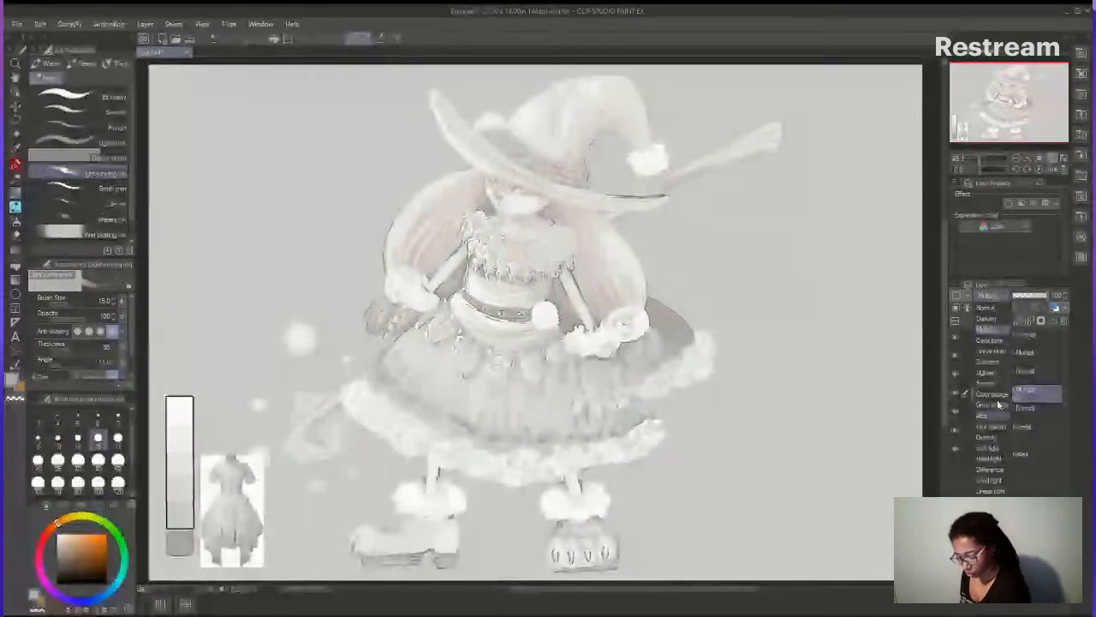
left_click(988, 438)
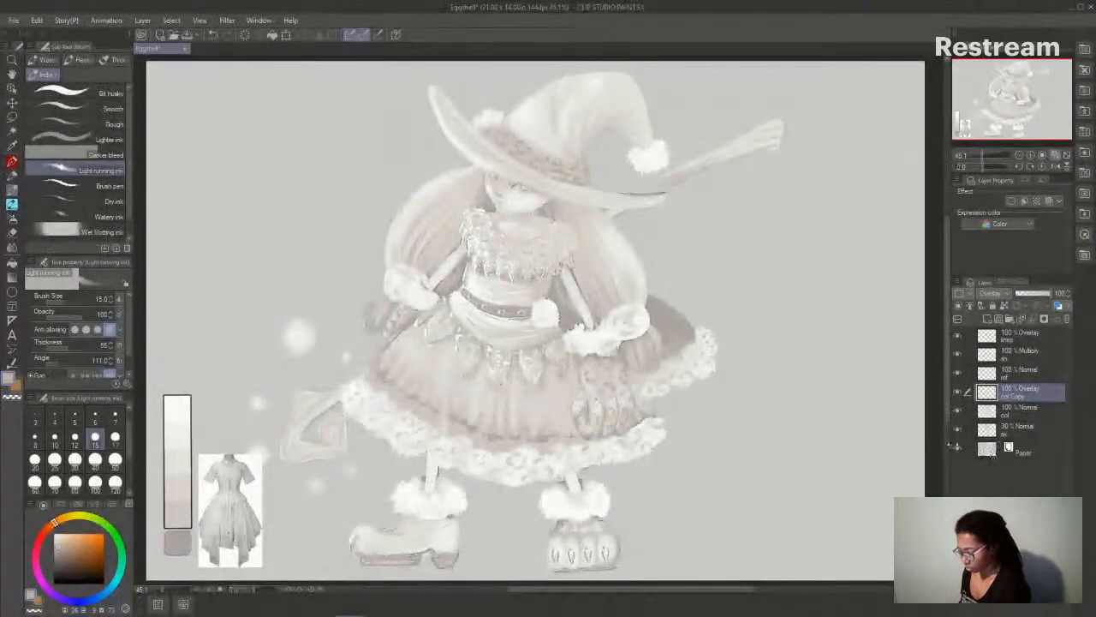
- Enable the layer colour effect on the col Copy layer and set it to a pale pinkish beige
left_click_drag(719, 591, 720, 591)
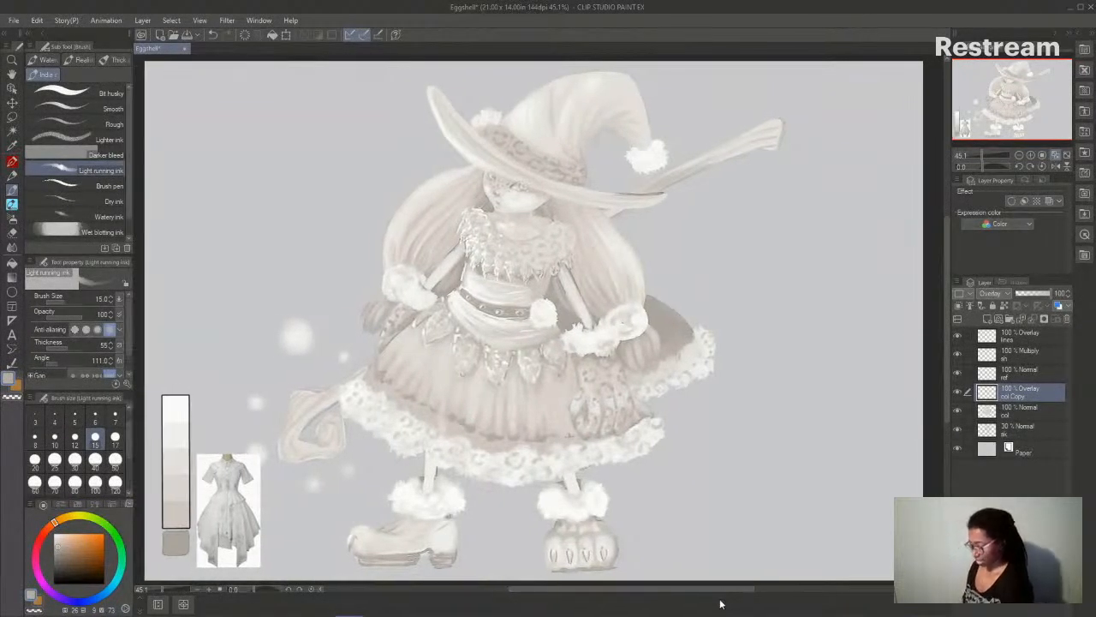
left_click(1059, 306)
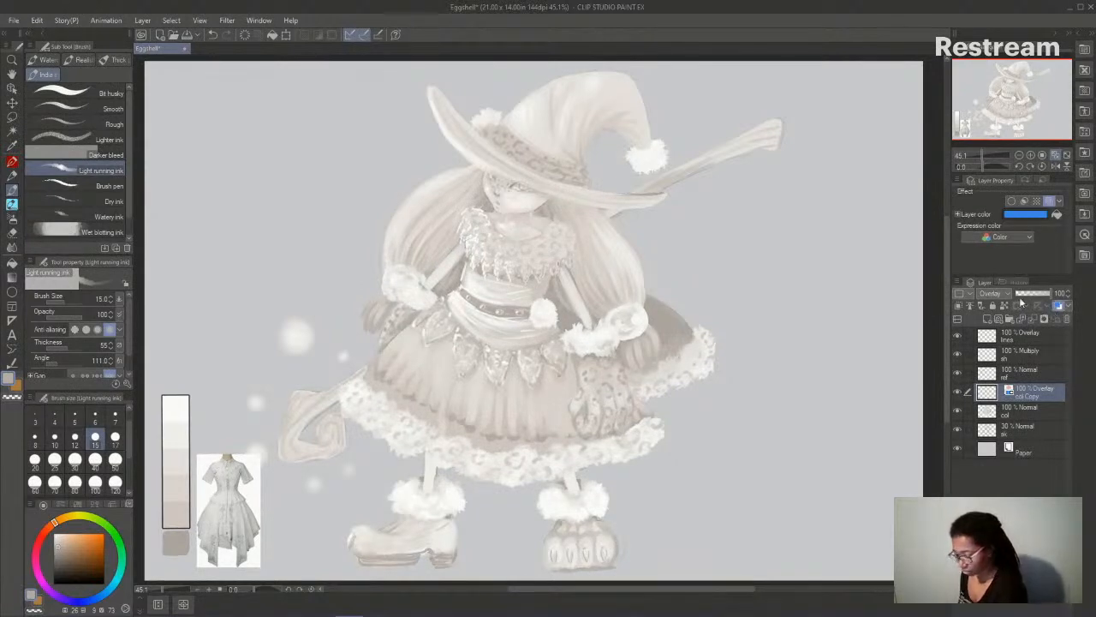
left_click(1022, 214)
left_click_drag(866, 535, 866, 541)
left_click_drag(744, 427, 730, 423)
left_click(981, 378)
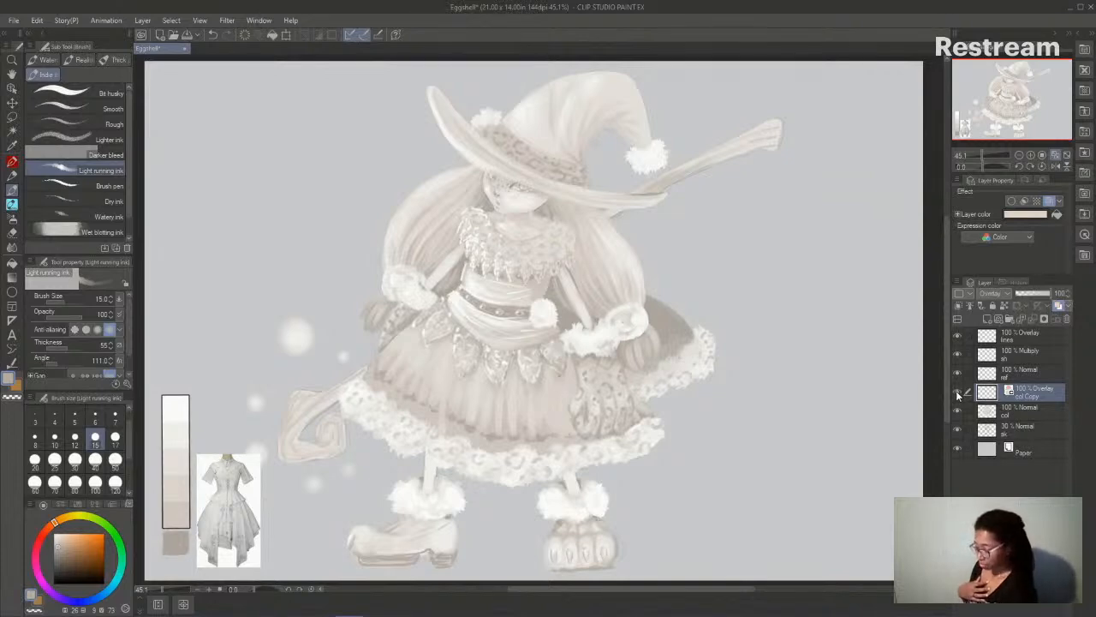
left_click_drag(742, 592, 740, 604)
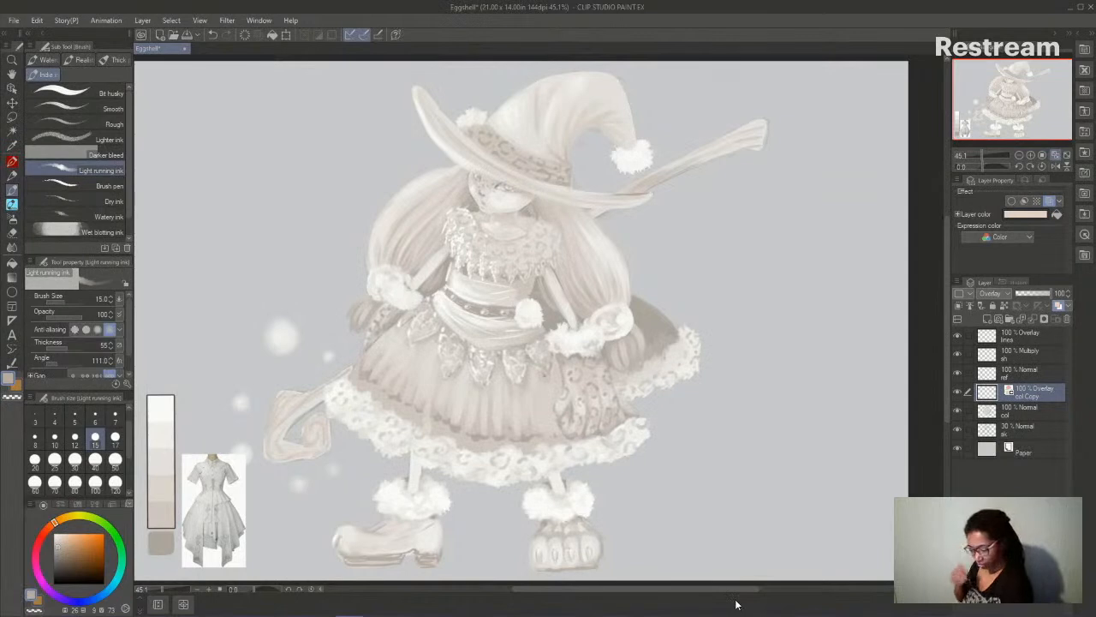
- Merge the col Copy layer down into col and hide the ref layer with the dress photo
right_click(1028, 394)
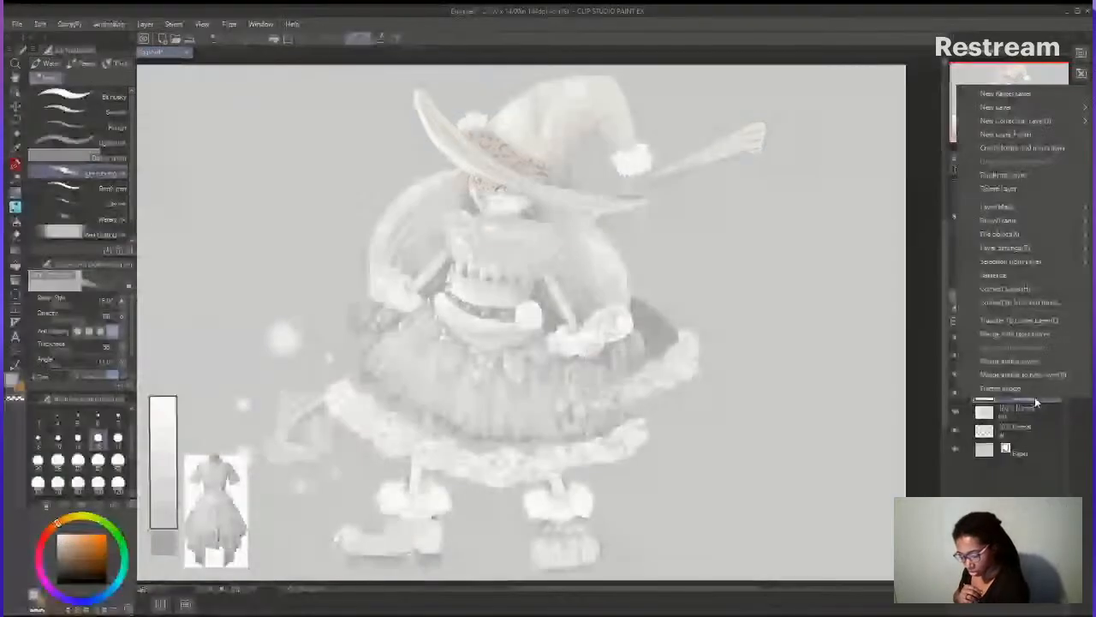
left_click(1029, 333)
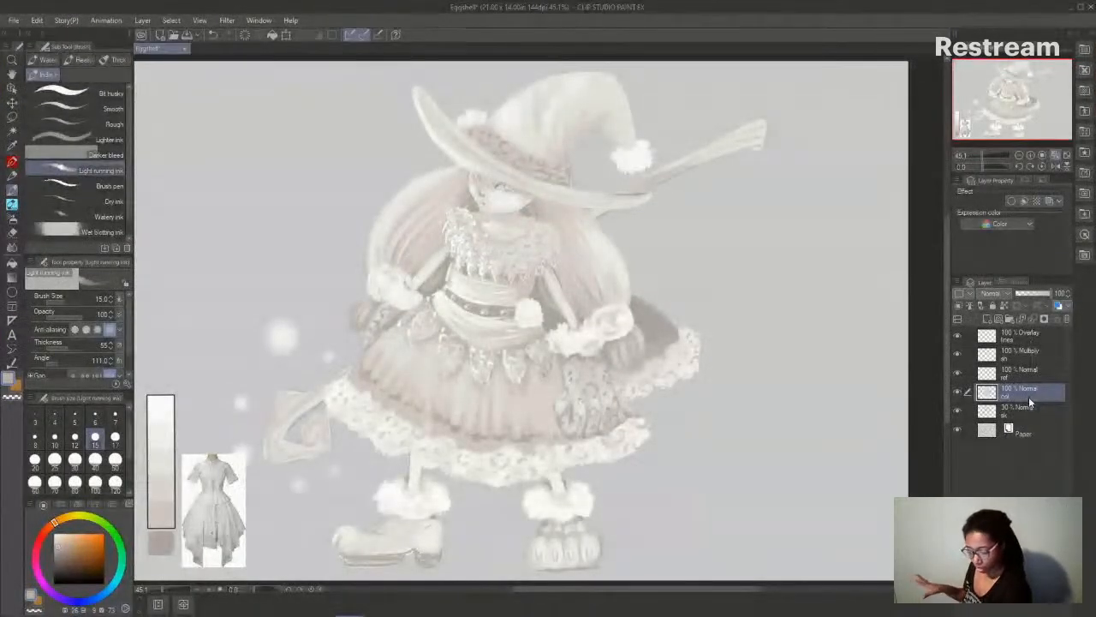
left_click_drag(702, 592, 694, 592)
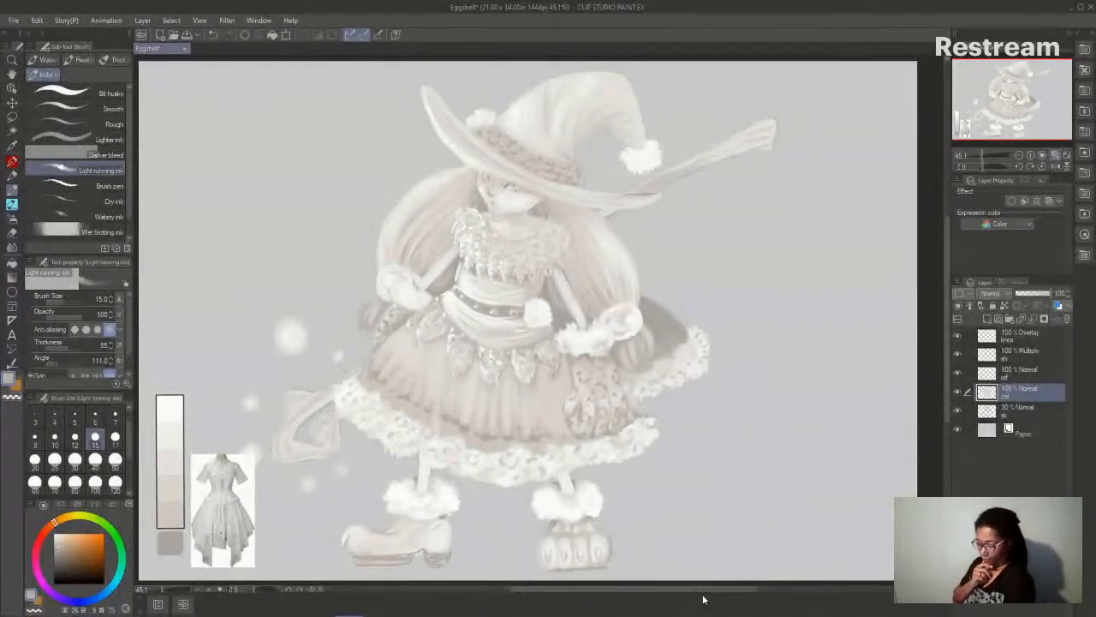
left_click(957, 375)
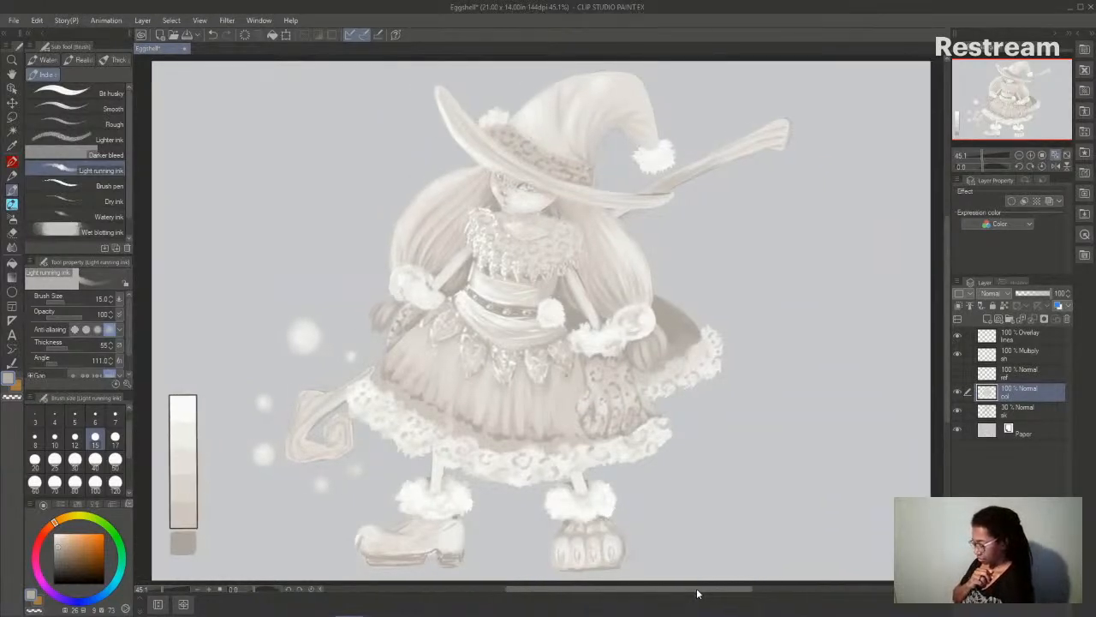
left_click_drag(696, 587, 698, 588)
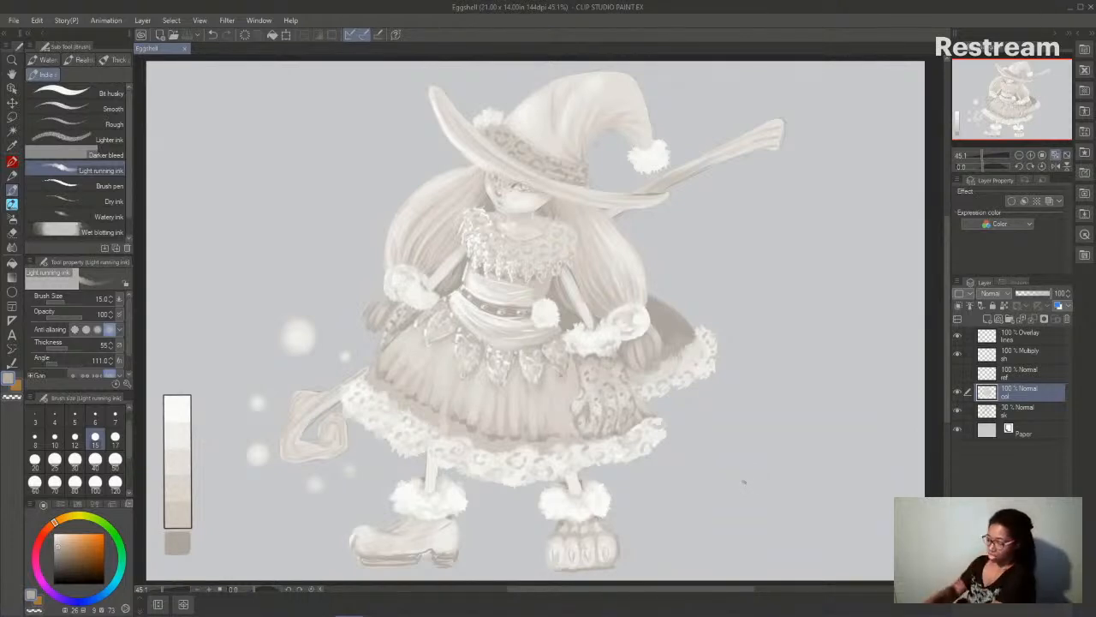
- Touch up the lower edge of the hat brim near the broom on the col layer with Light running ink at size 15
left_click(1031, 156)
left_click_drag(948, 276, 946, 218)
left_click(1031, 156)
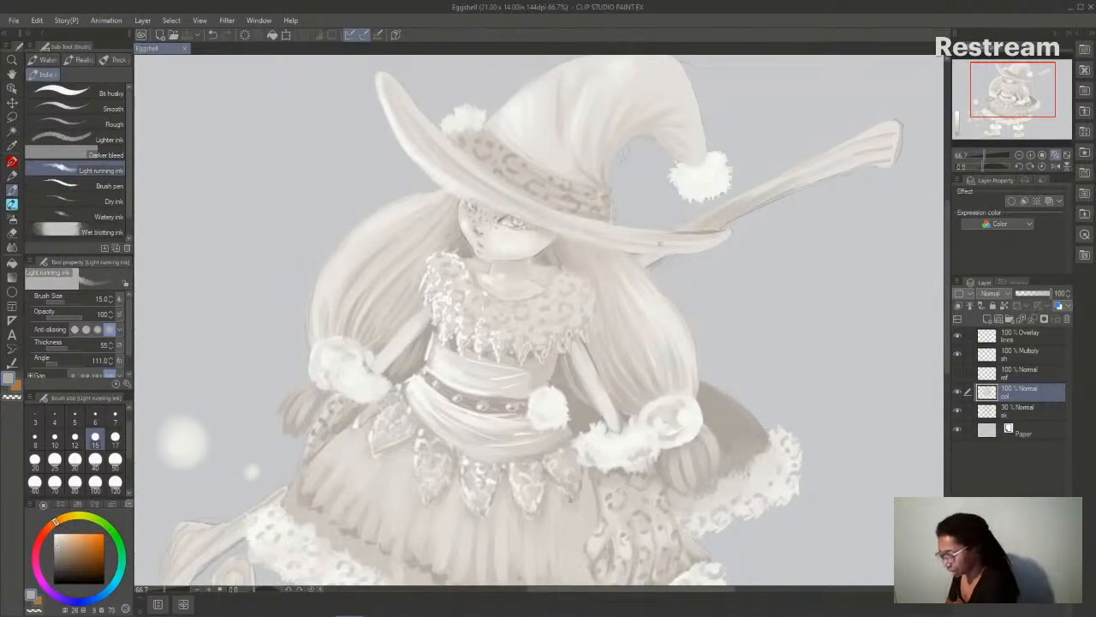
left_click_drag(642, 256, 661, 256)
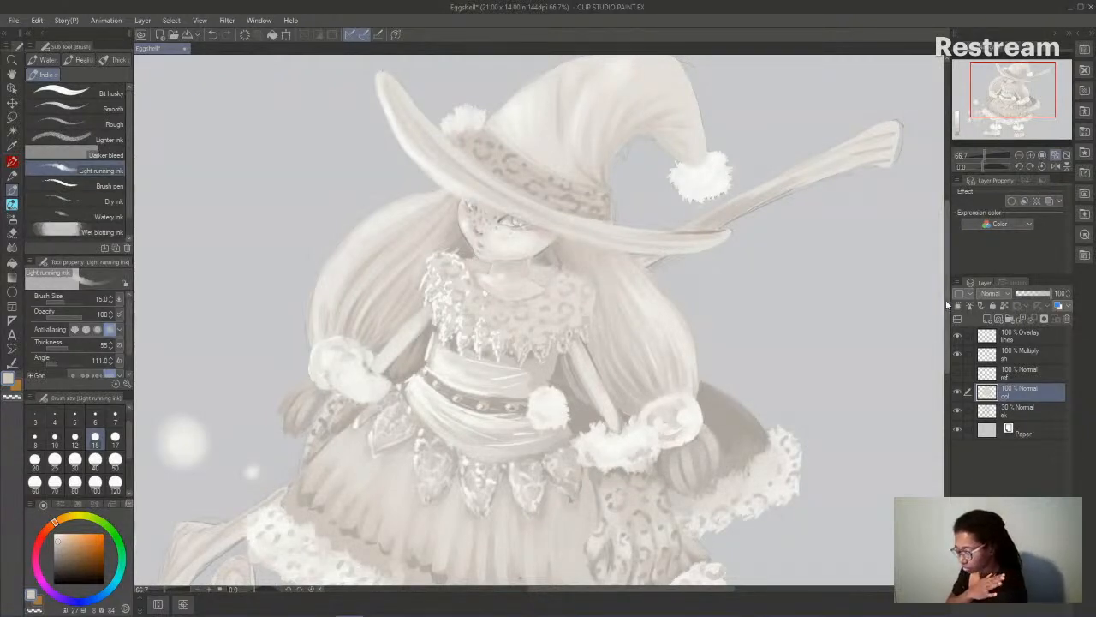
- Examine the witch from the hat down to the boots and the broom's curled end for spots needing touch-ups
scroll(947, 313, "down", 1)
scroll(945, 309, "down", 1)
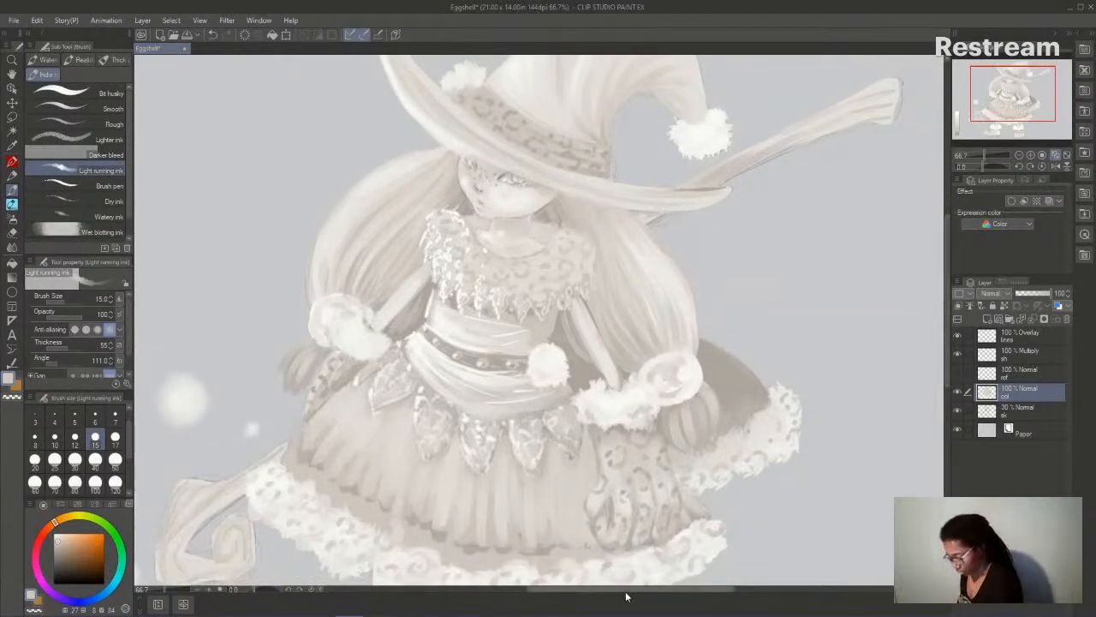
scroll(625, 591, "left", 2)
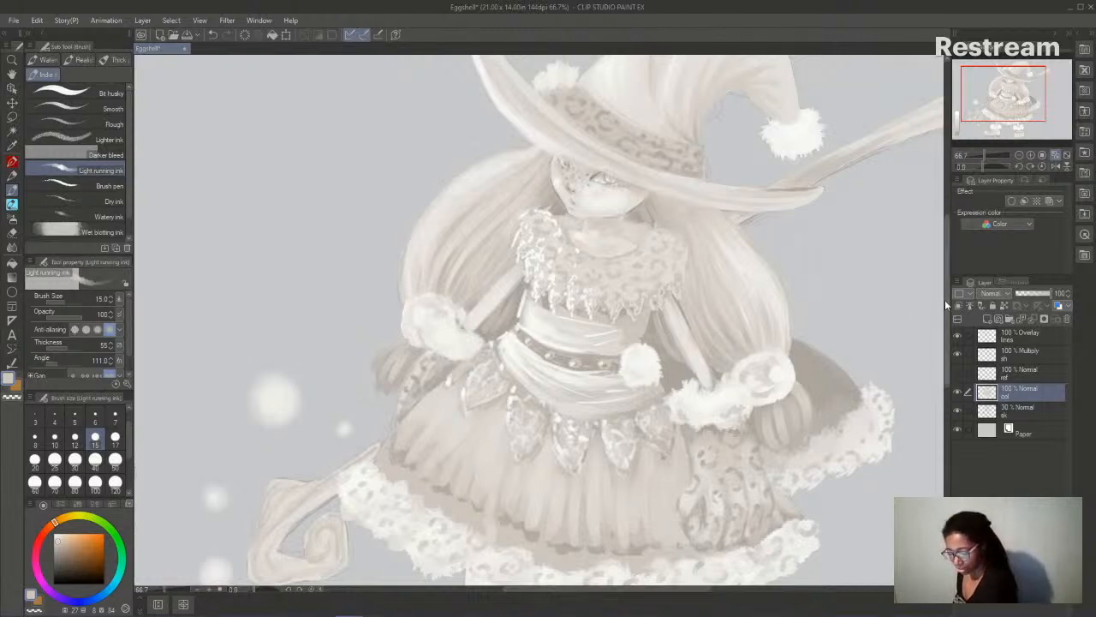
scroll(944, 308, "down", 4)
scroll(660, 594, "left", 1)
mouse_move(660, 594)
left_mouse_down()
mouse_move(636, 595)
mouse_move(706, 592)
left_mouse_up()
left_click(235, 323, "alt")
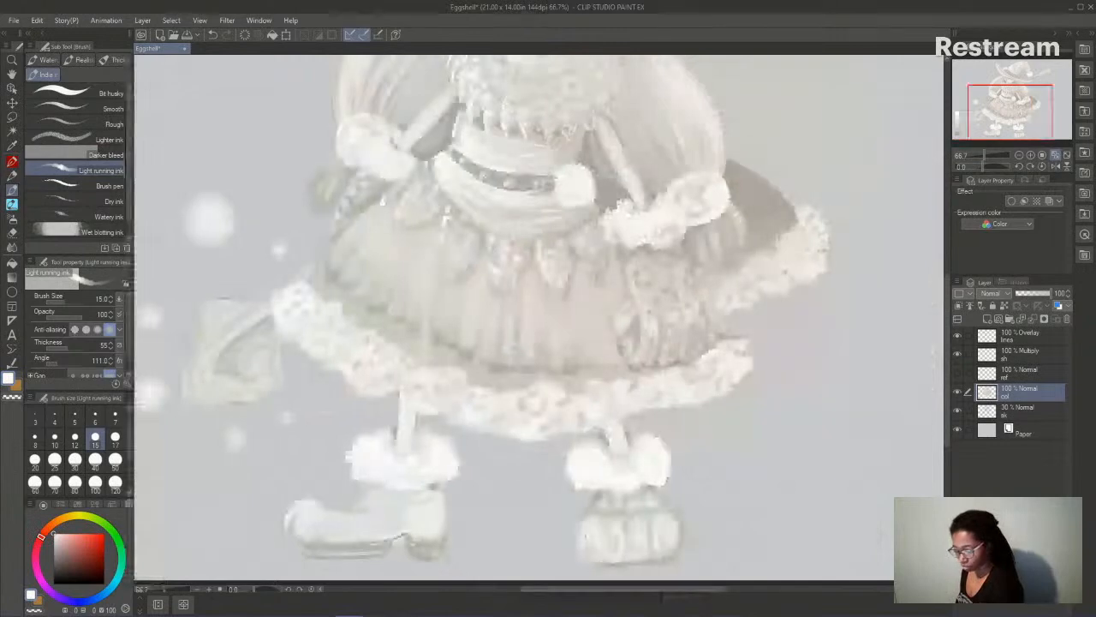
scroll(623, 594, "up", 4)
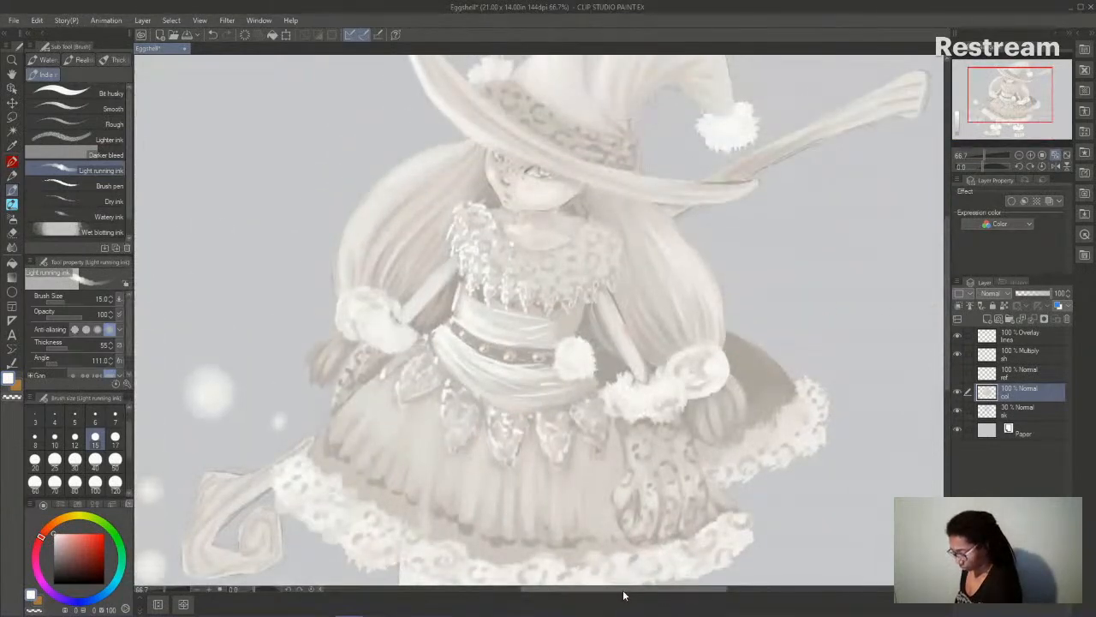
scroll(624, 593, "left", 2)
scroll(947, 313, "down", 1)
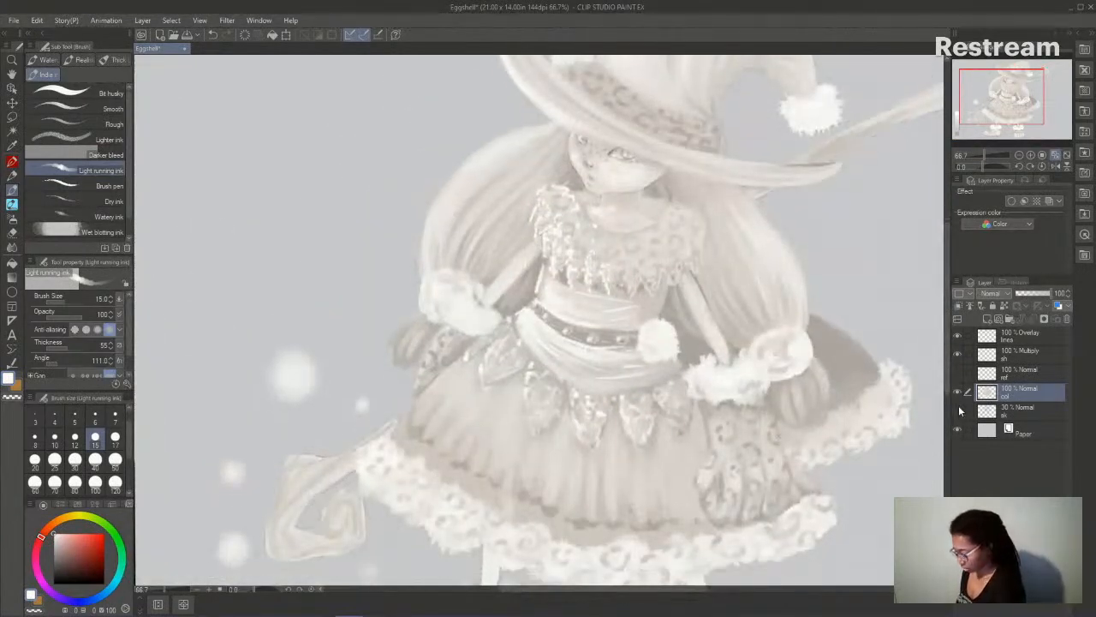
- Hide the sk sketch layer beneath the col layer
left_click_drag(666, 592, 670, 592)
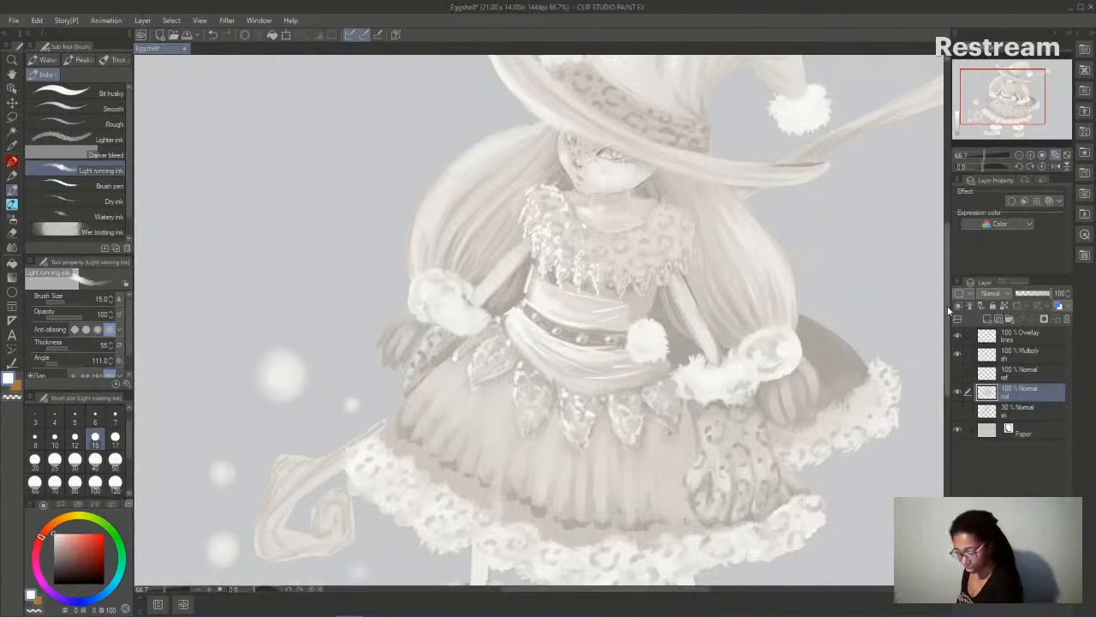
scroll(949, 313, "down", 1)
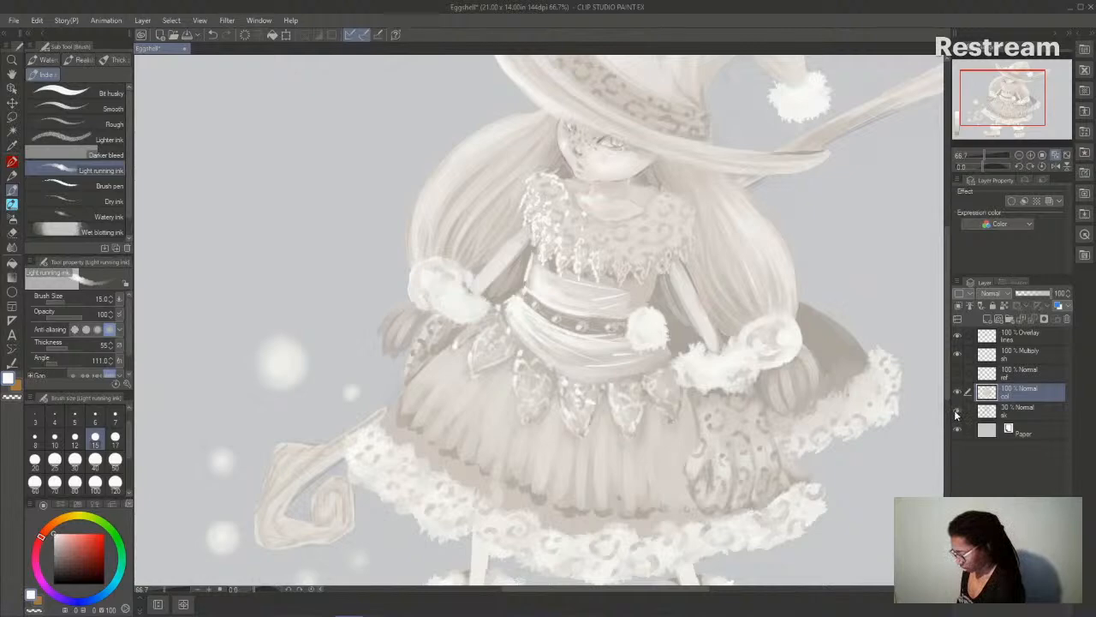
left_click(958, 411)
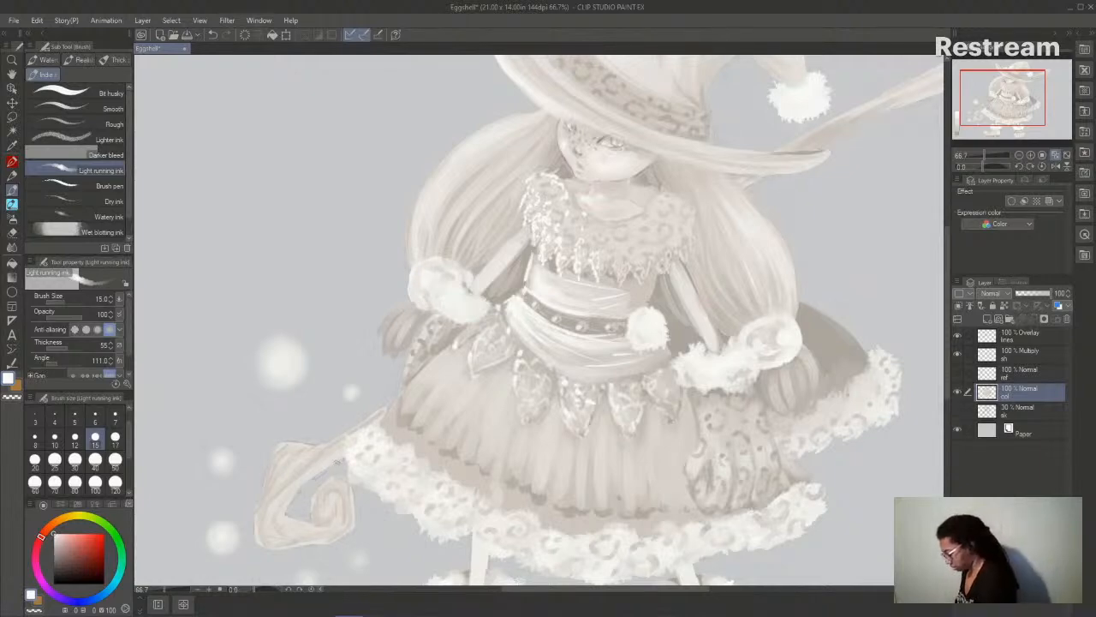
- Touch up the broom handle beside the skirt and lighten the curled end's outer edge with sampled tones in Light running ink
left_click(339, 462, "alt")
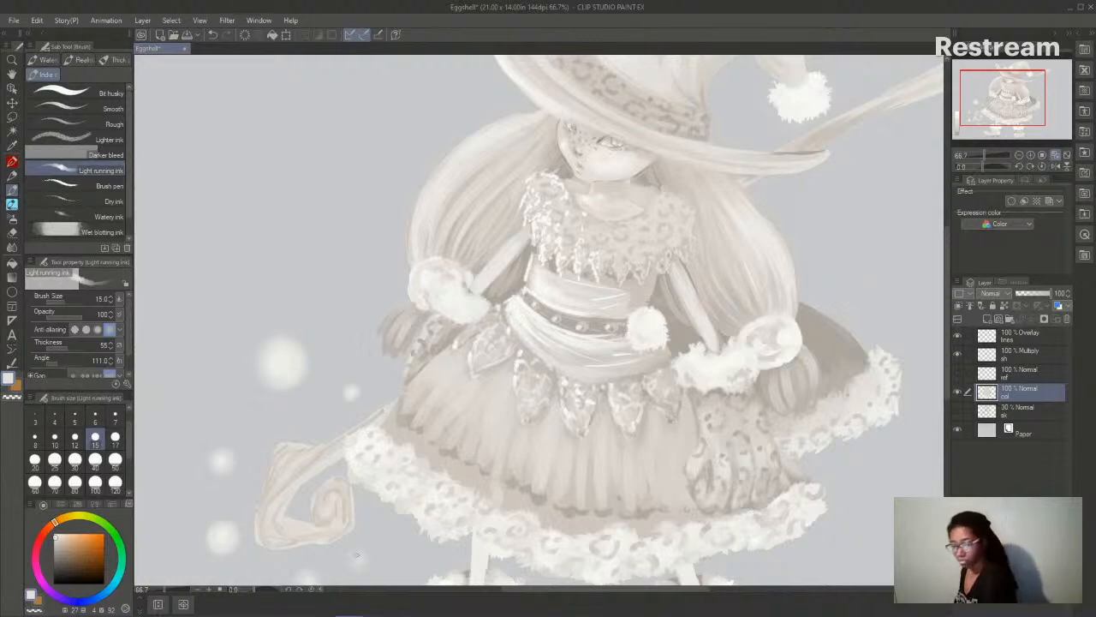
left_click(374, 419, "alt")
left_click_drag(374, 419, 397, 399)
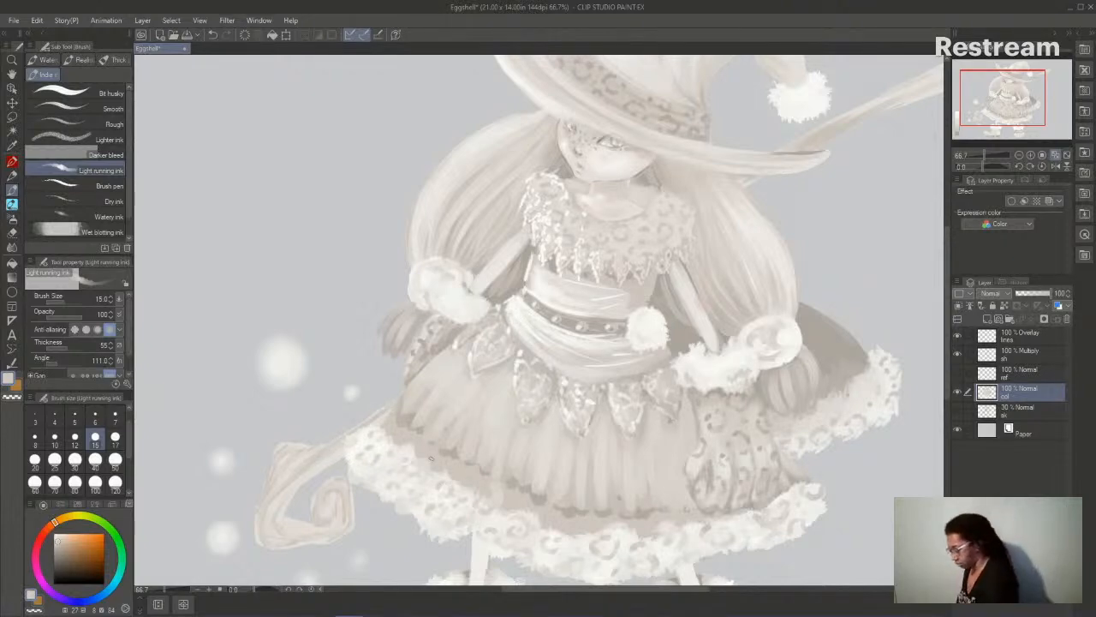
left_click(467, 303, "alt")
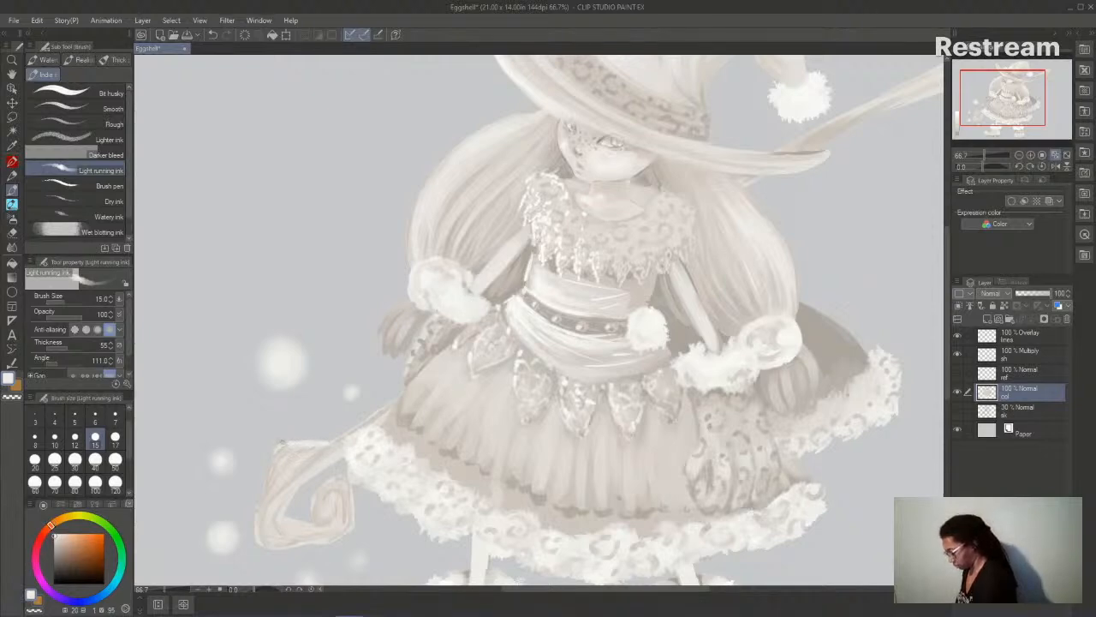
left_click_drag(281, 443, 269, 463)
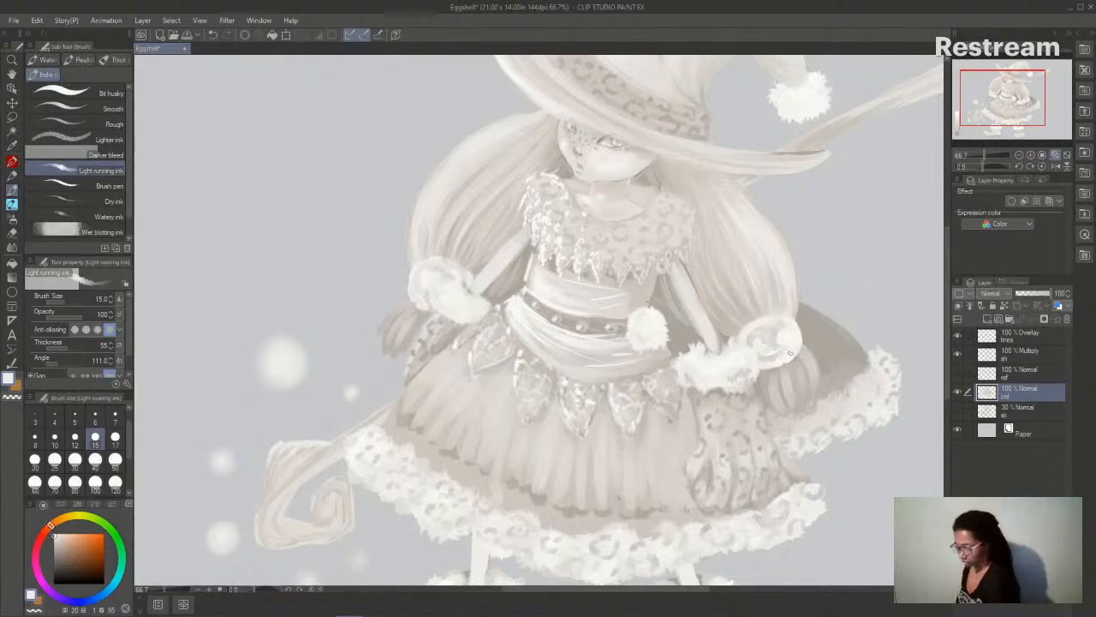
- Paint thin pale drips hanging from the broom's curled end and the glowing orbs with Light running ink at size 15
scroll(945, 329, "down", 3)
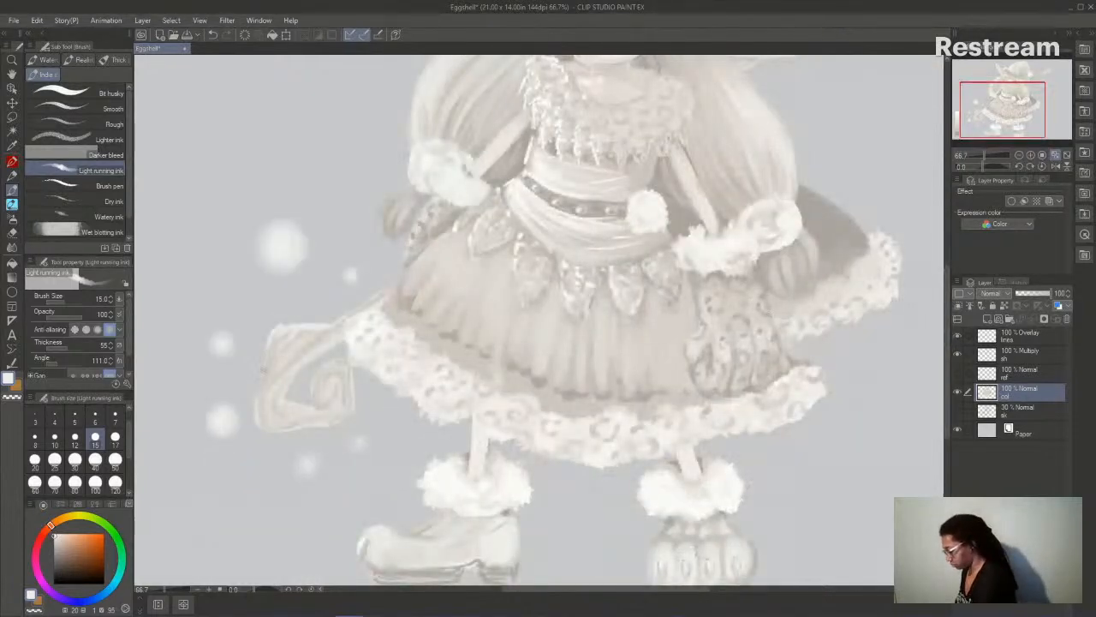
left_click_drag(253, 404, 250, 483)
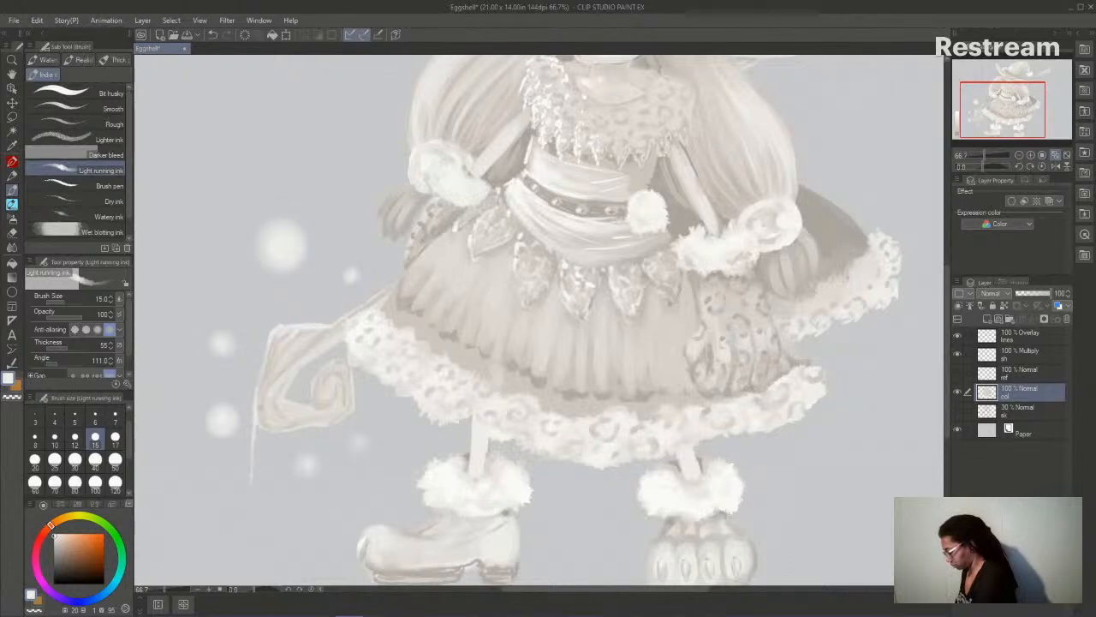
left_click_drag(261, 428, 262, 480)
left_click_drag(263, 429, 261, 487)
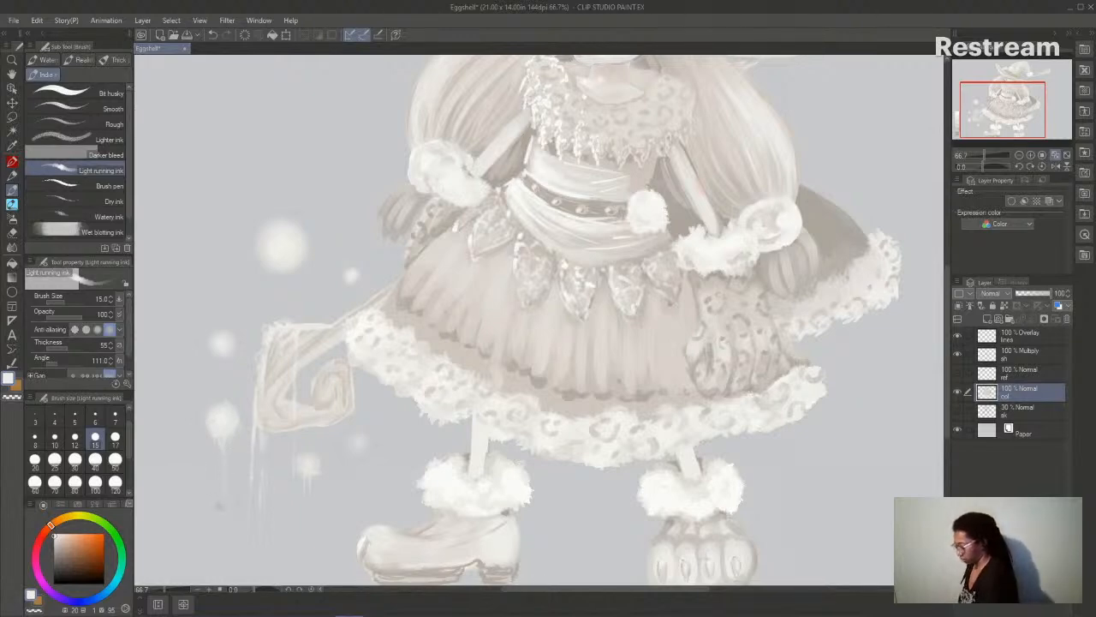
left_click(220, 432, "alt")
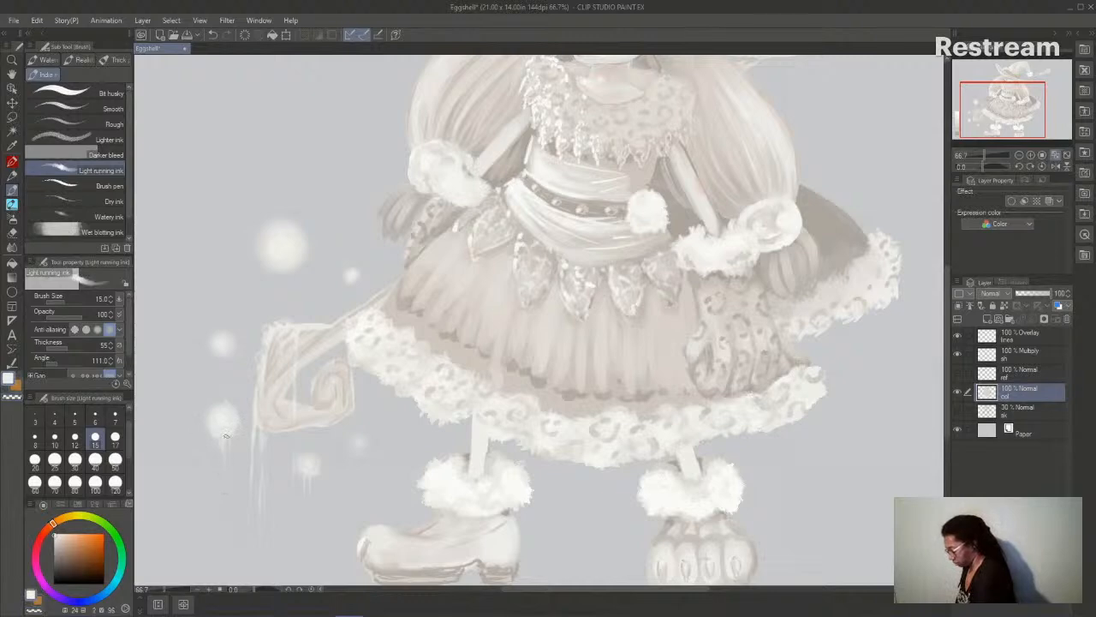
left_click(224, 343)
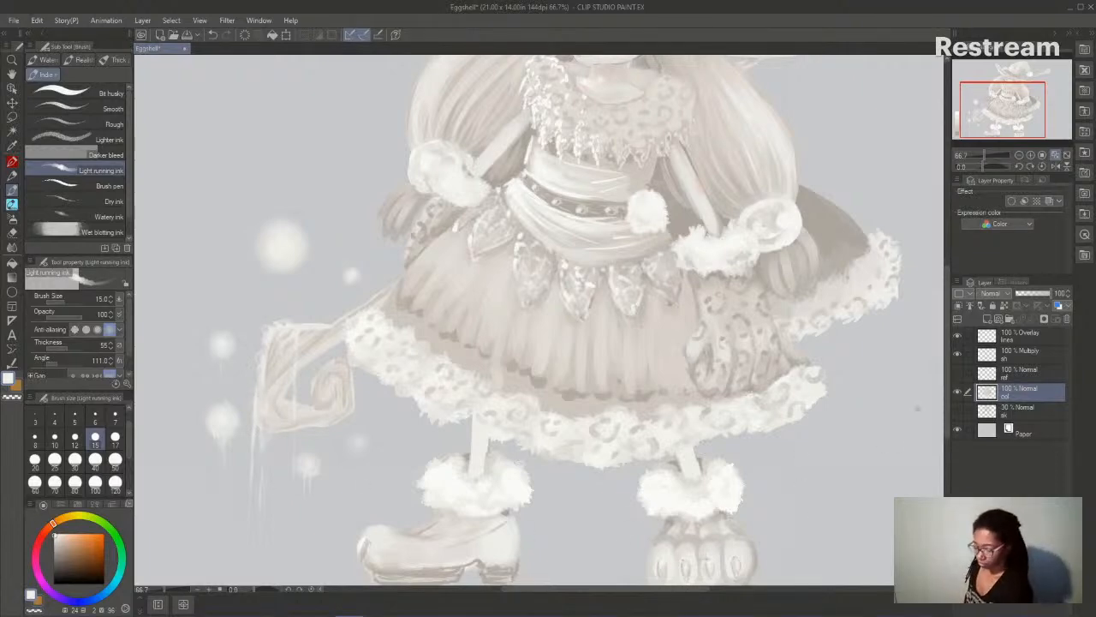
- Review the whole illustration fitted to the window
mouse_move(946, 394)
left_mouse_down()
mouse_move(949, 349)
mouse_move(947, 373)
left_mouse_up()
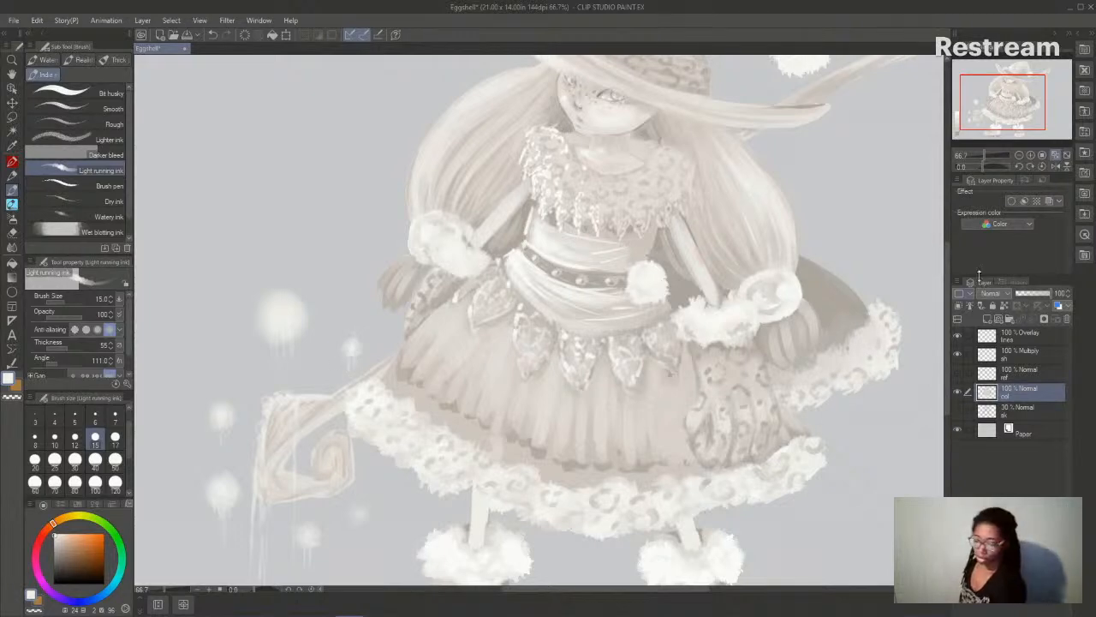
left_click(1019, 156)
left_click_drag(680, 591, 692, 594)
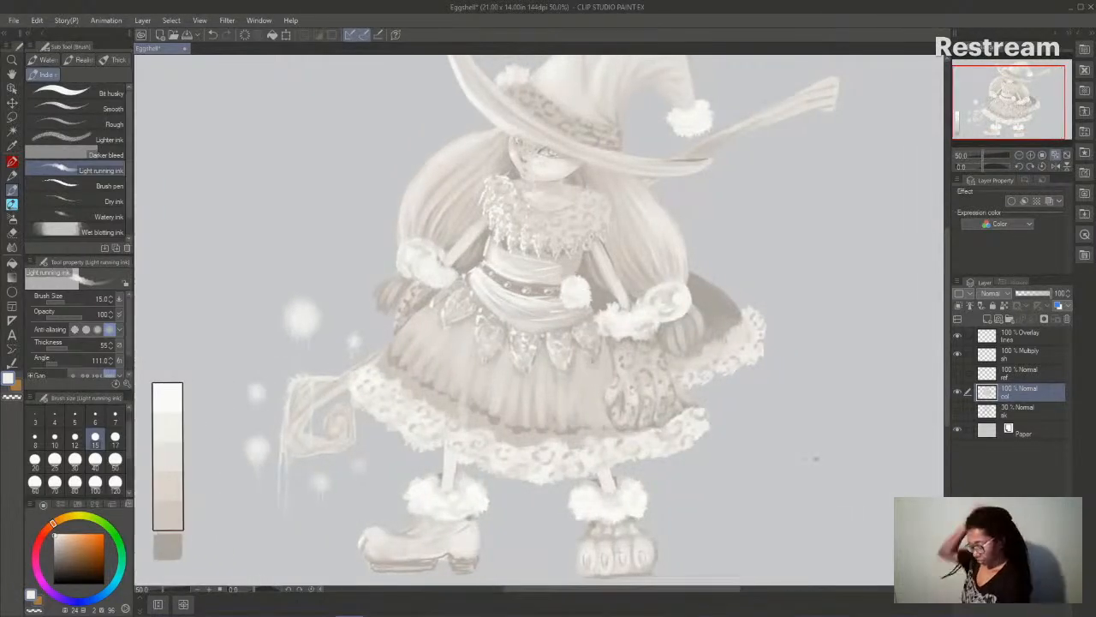
left_click(1019, 155)
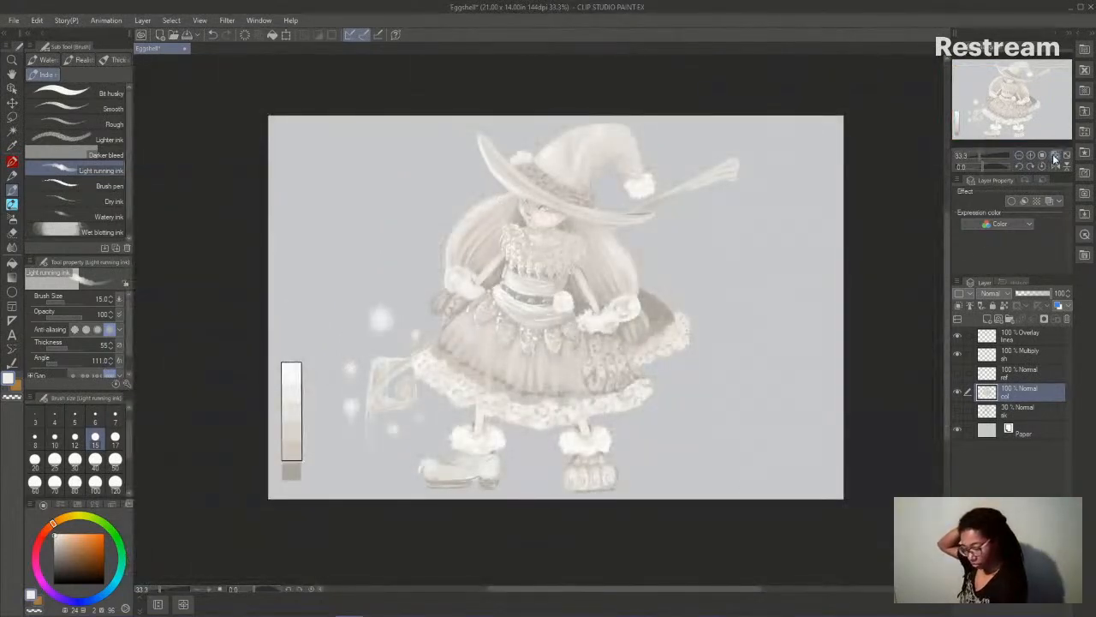
left_click(1053, 156)
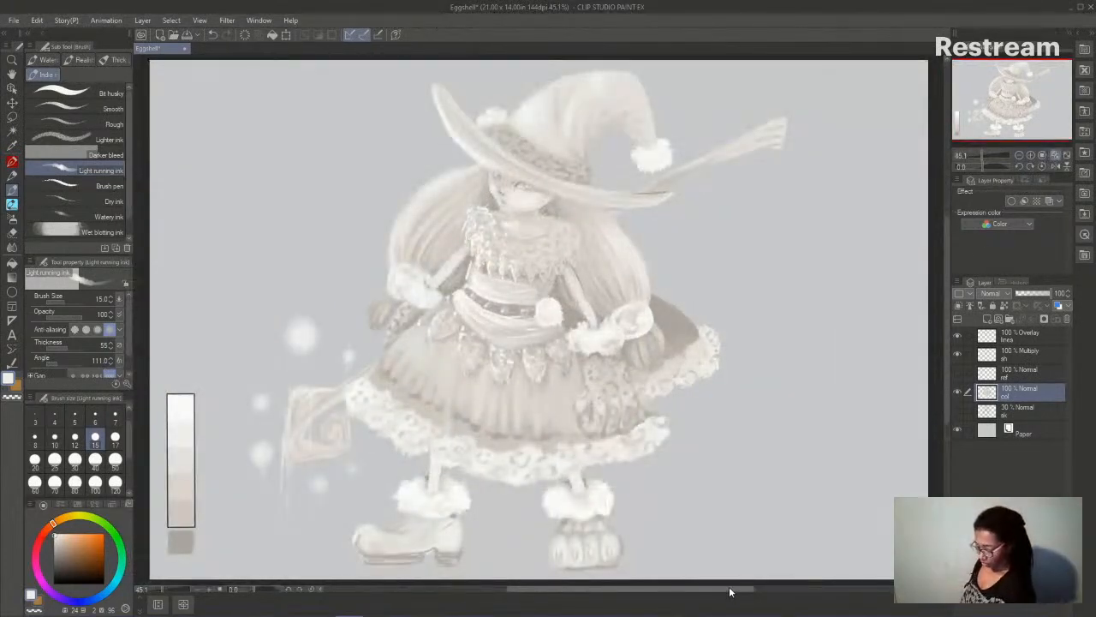
left_click_drag(731, 590, 732, 595)
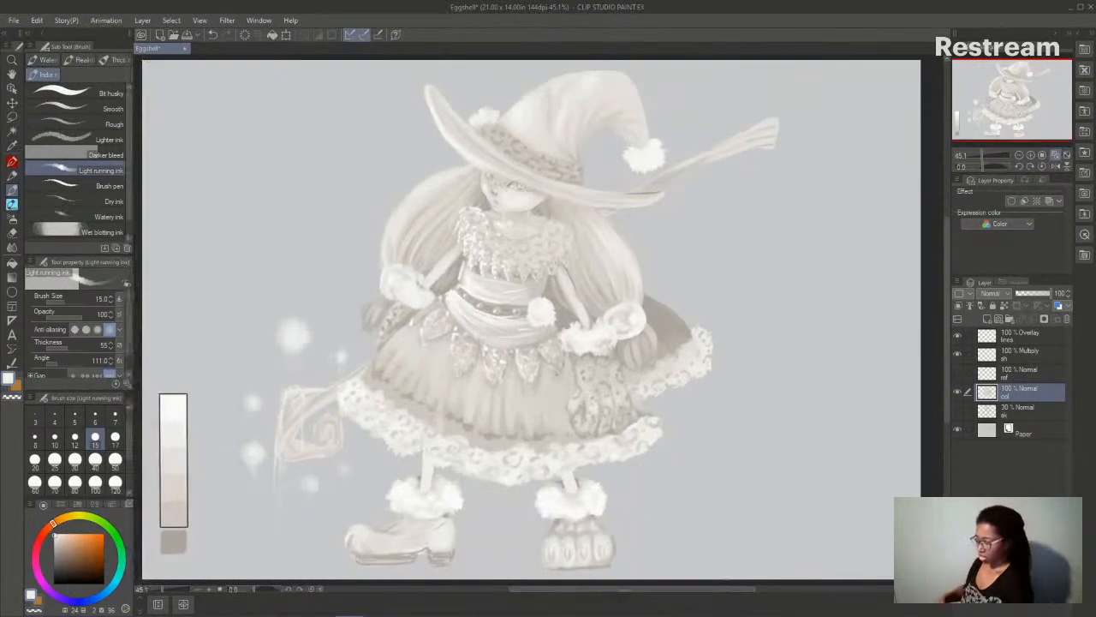